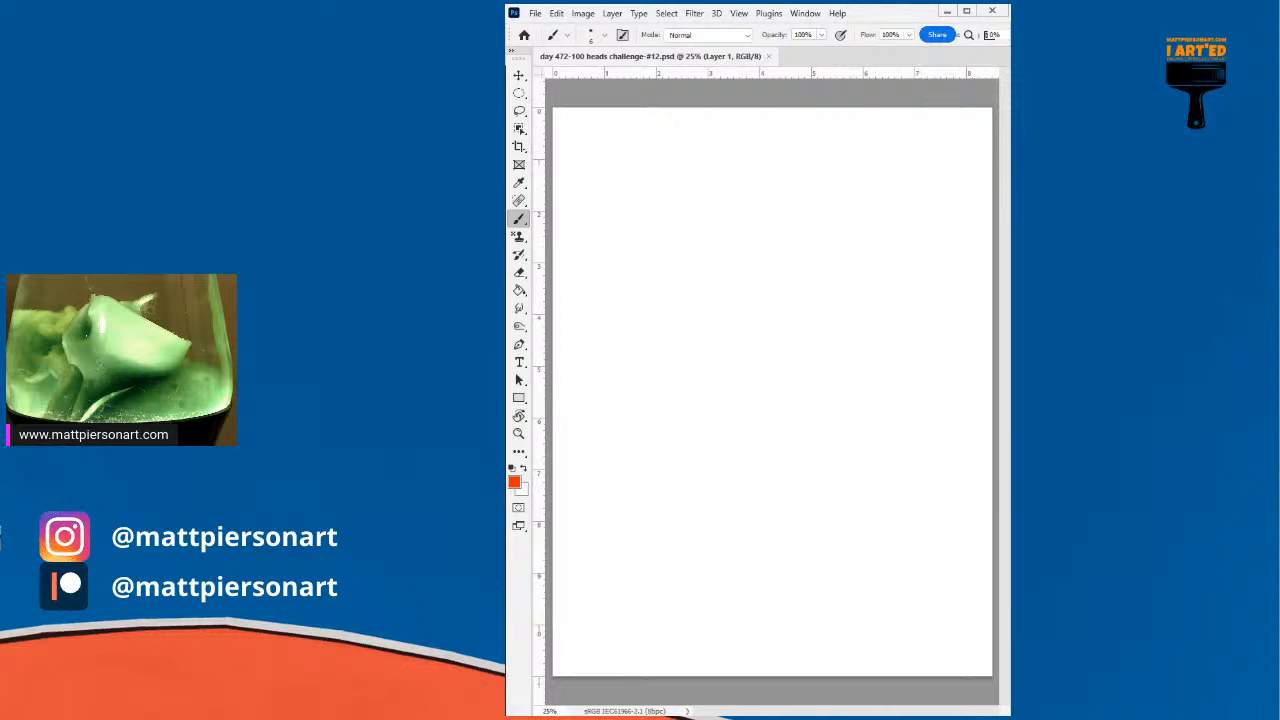
- Set up a small brush with a blue foreground colour for sketching
key(])
click(511, 469)
key([)
key([)
key([)
key([)
key([)
key([)
key([)
key([)
key([)
key([)
key([)
key([)
key([)
- Sketch loose overlapping circles for the skull in the upper half of the canvas
drag(714, 354, 860, 258)
key(ctrl+z)
key([)
mouse_move(836, 287)
mouse_down()
mouse_move(806, 380)
mouse_move(849, 366)
mouse_up()
key(ctrl+z)
drag(823, 324, 874, 350)
key(ctrl+z)
drag(700, 306, 794, 371)
key(ctrl+z)
mouse_move(849, 271)
mouse_down()
mouse_move(741, 355)
mouse_move(680, 219)
mouse_move(824, 215)
mouse_move(777, 382)
mouse_move(640, 314)
mouse_move(749, 153)
mouse_move(877, 223)
mouse_move(816, 393)
mouse_move(659, 359)
mouse_move(668, 186)
mouse_move(809, 180)
mouse_move(858, 340)
mouse_move(727, 394)
mouse_move(642, 272)
mouse_move(725, 161)
mouse_move(867, 208)
mouse_move(879, 333)
mouse_move(762, 391)
mouse_move(665, 340)
mouse_move(686, 174)
mouse_up()
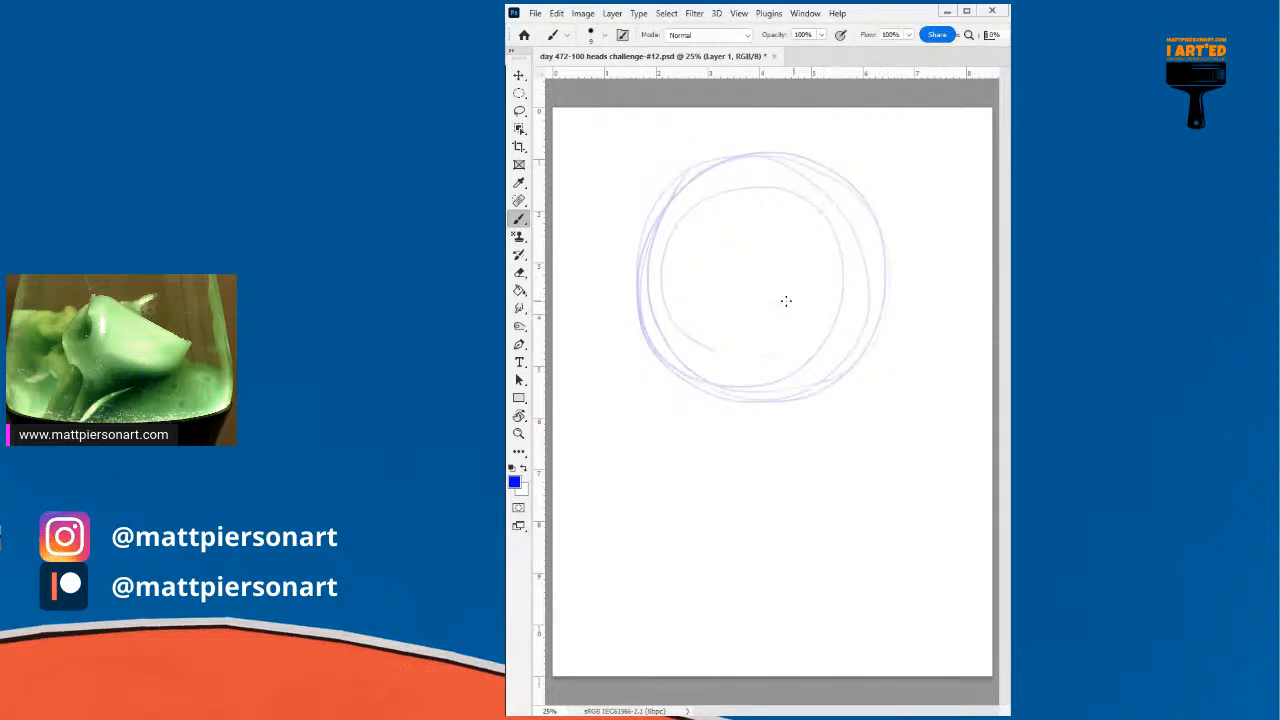
- Draw a vertical centre line from the top of the circle to well below it, and a rectangle framing the face inside the circle
drag(762, 156, 755, 527)
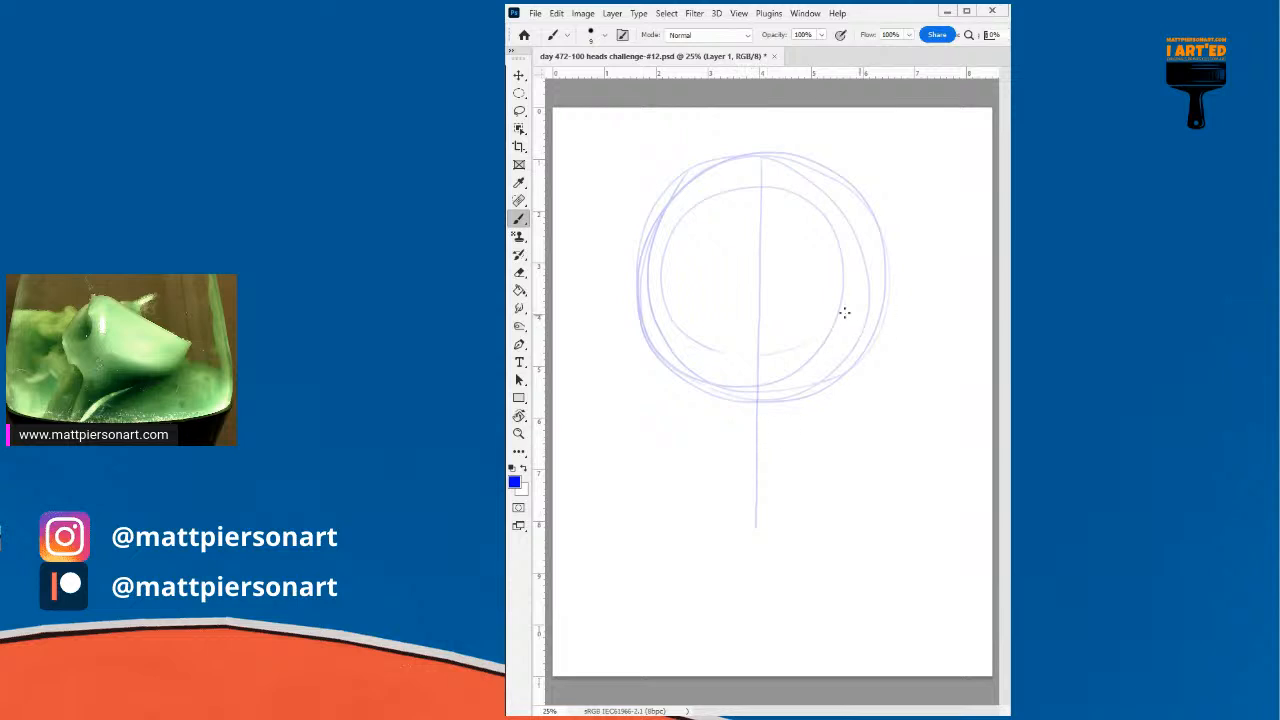
mouse_move(663, 210)
mouse_down()
mouse_move(661, 350)
mouse_move(666, 206)
mouse_move(836, 203)
mouse_move(867, 240)
mouse_move(867, 350)
mouse_up()
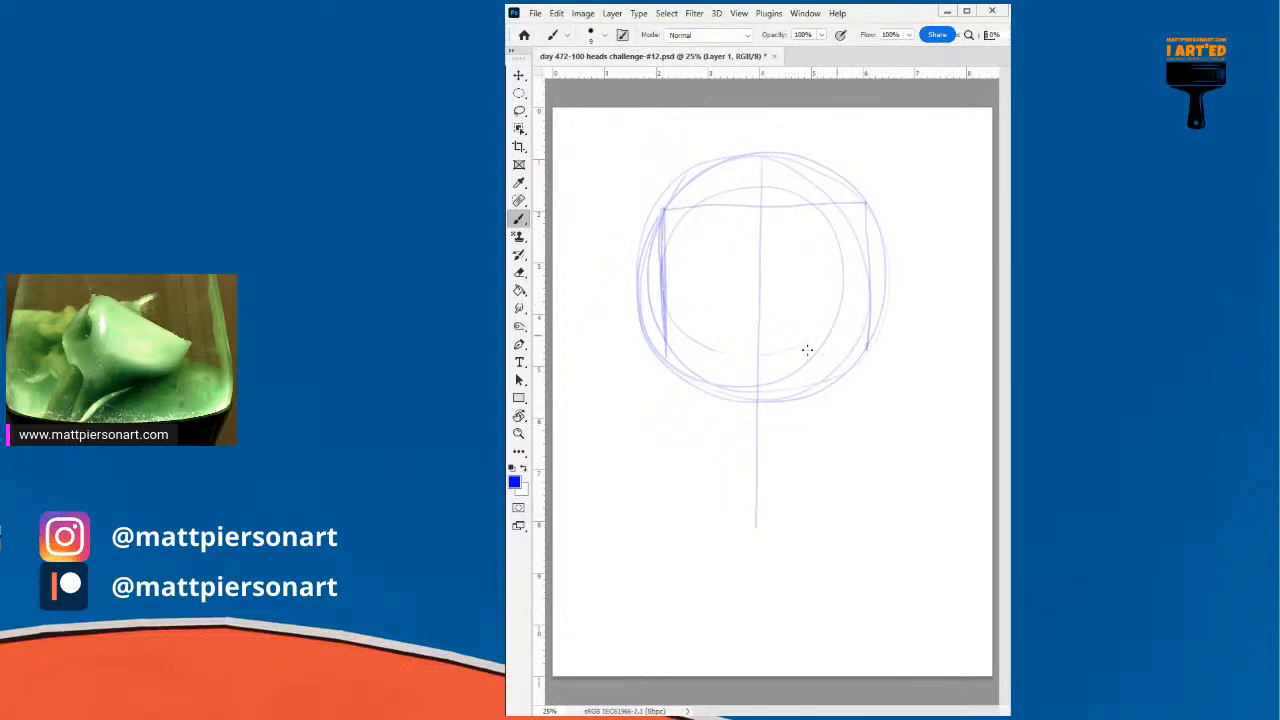
mouse_move(669, 358)
mouse_down()
mouse_move(868, 357)
mouse_move(675, 368)
mouse_move(663, 243)
mouse_move(669, 348)
mouse_move(683, 368)
mouse_move(866, 364)
mouse_move(868, 202)
mouse_up()
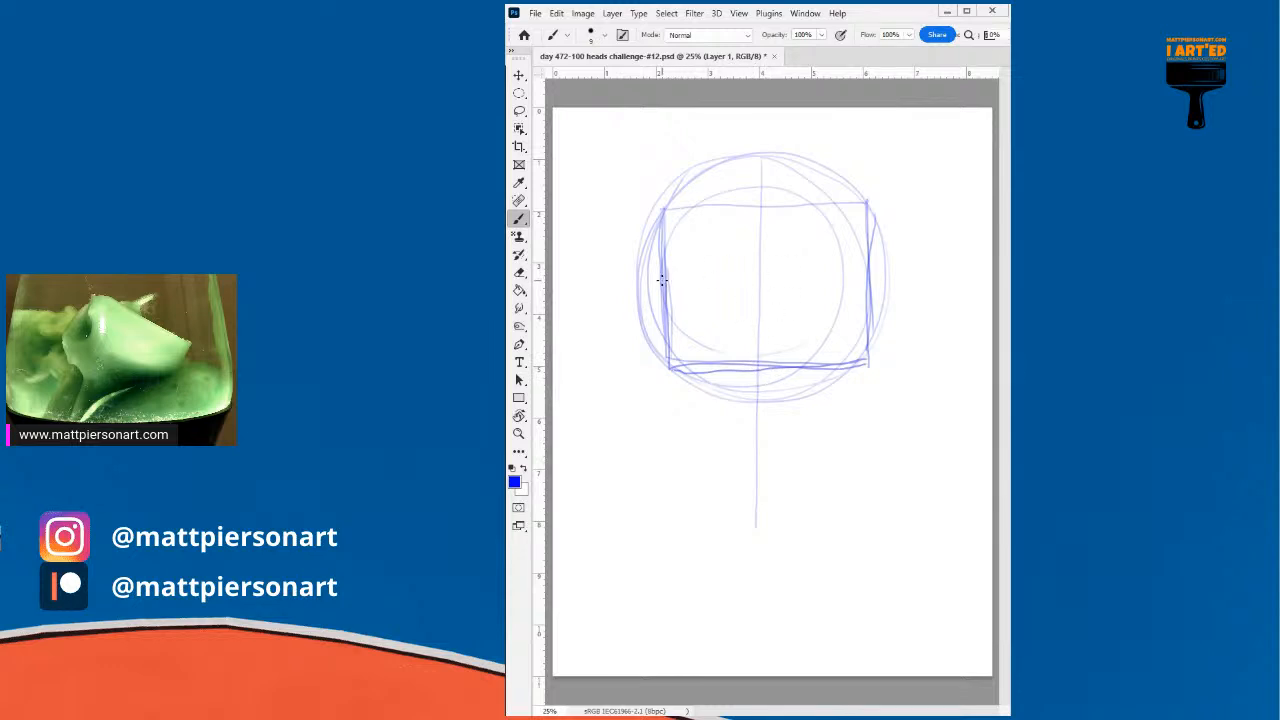
- Draw horizontal brow and eye lines across the rectangle, and mark vertical ear guides on both sides of the head
drag(664, 287, 872, 282)
drag(664, 316, 864, 309)
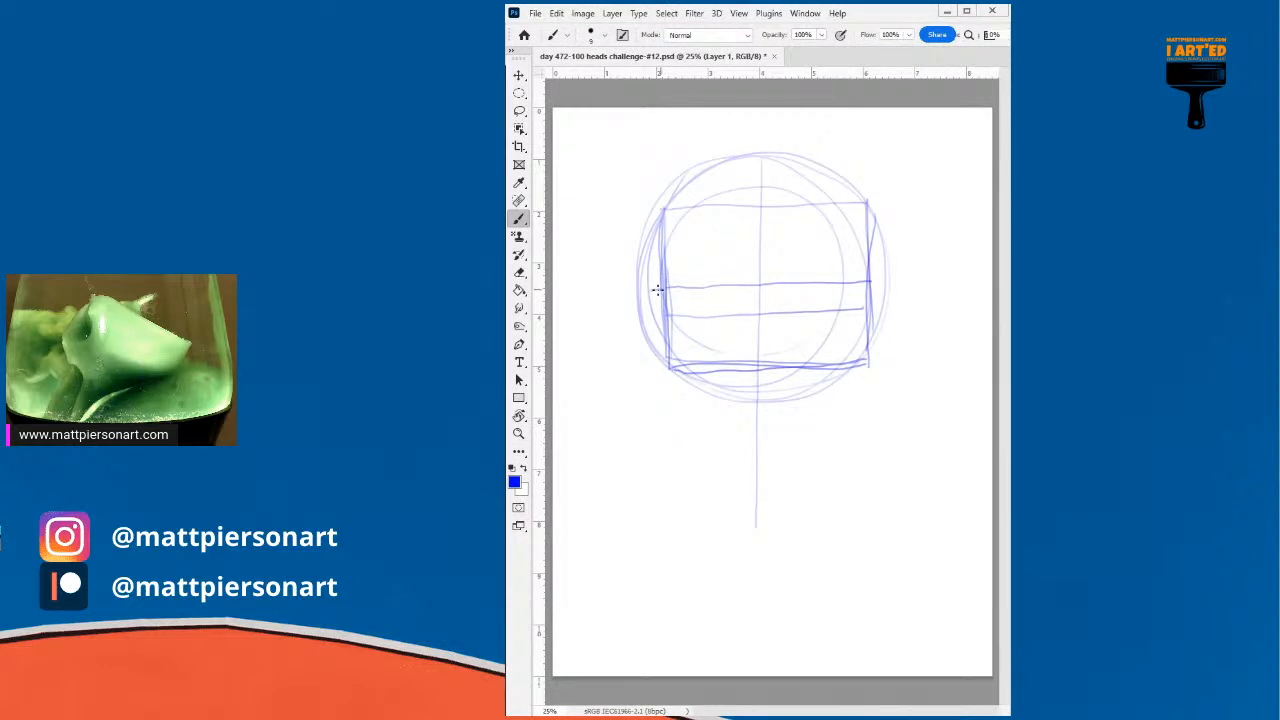
mouse_move(662, 290)
mouse_down()
mouse_move(641, 293)
mouse_move(656, 363)
mouse_up()
mouse_move(879, 283)
mouse_down()
mouse_move(890, 284)
mouse_move(888, 355)
mouse_up()
drag(886, 305, 886, 355)
mouse_move(637, 237)
mouse_down()
mouse_move(646, 228)
mouse_move(651, 258)
mouse_up()
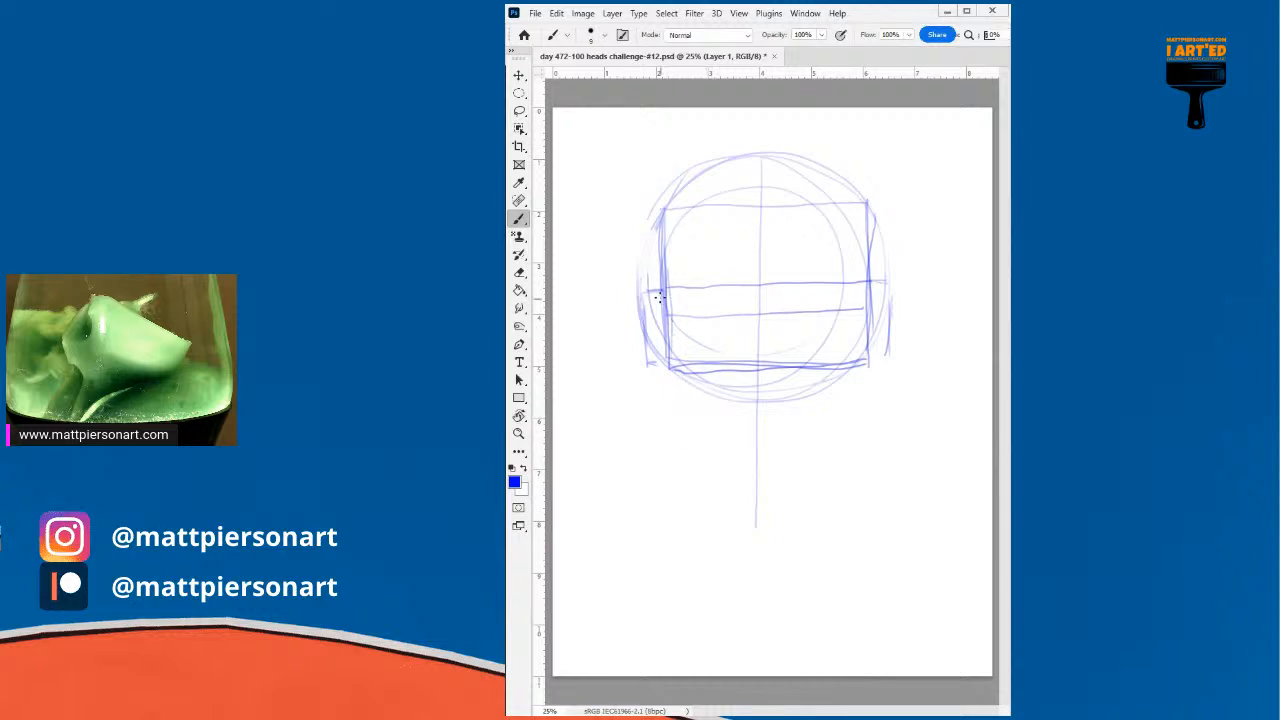
- Darken the rectangle's sides and the centre line, and bracket the forehead section between hairline and brow line
drag(660, 218, 662, 352)
drag(660, 296, 664, 372)
drag(870, 231, 869, 333)
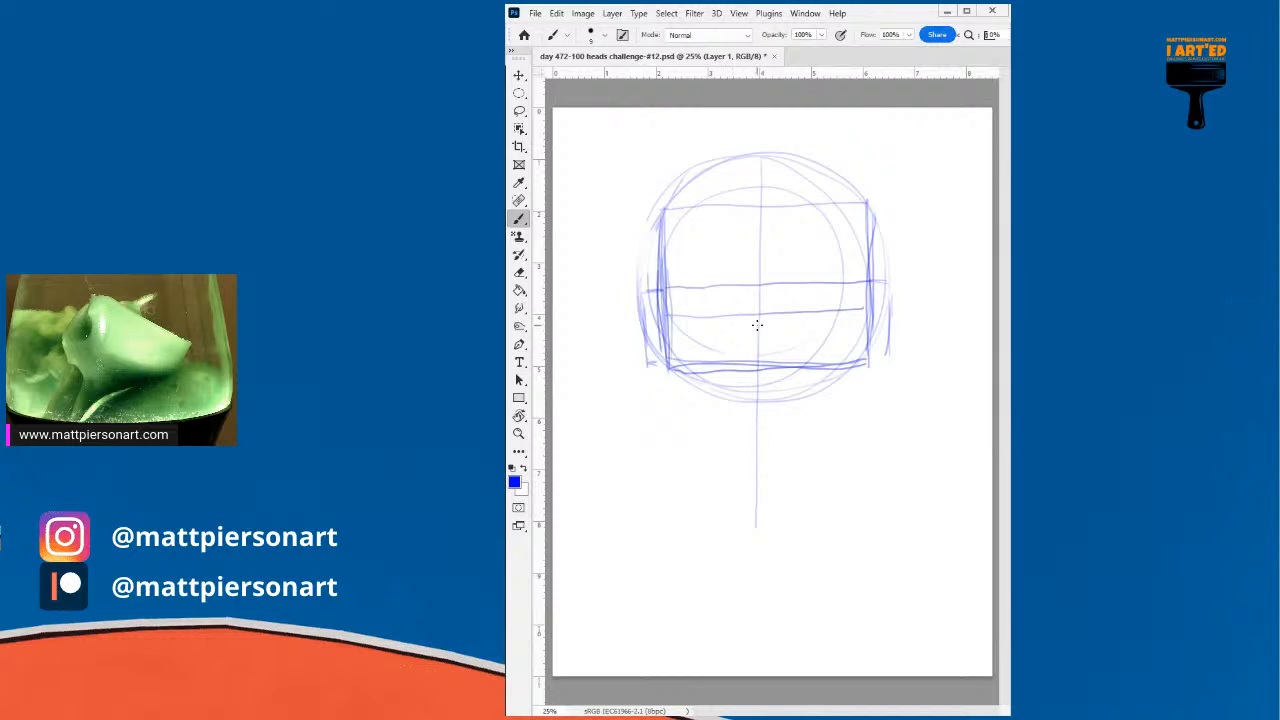
mouse_move(760, 201)
mouse_down()
mouse_move(758, 362)
mouse_move(757, 288)
mouse_up()
mouse_move(751, 207)
mouse_down()
mouse_move(732, 252)
mouse_move(740, 284)
mouse_up()
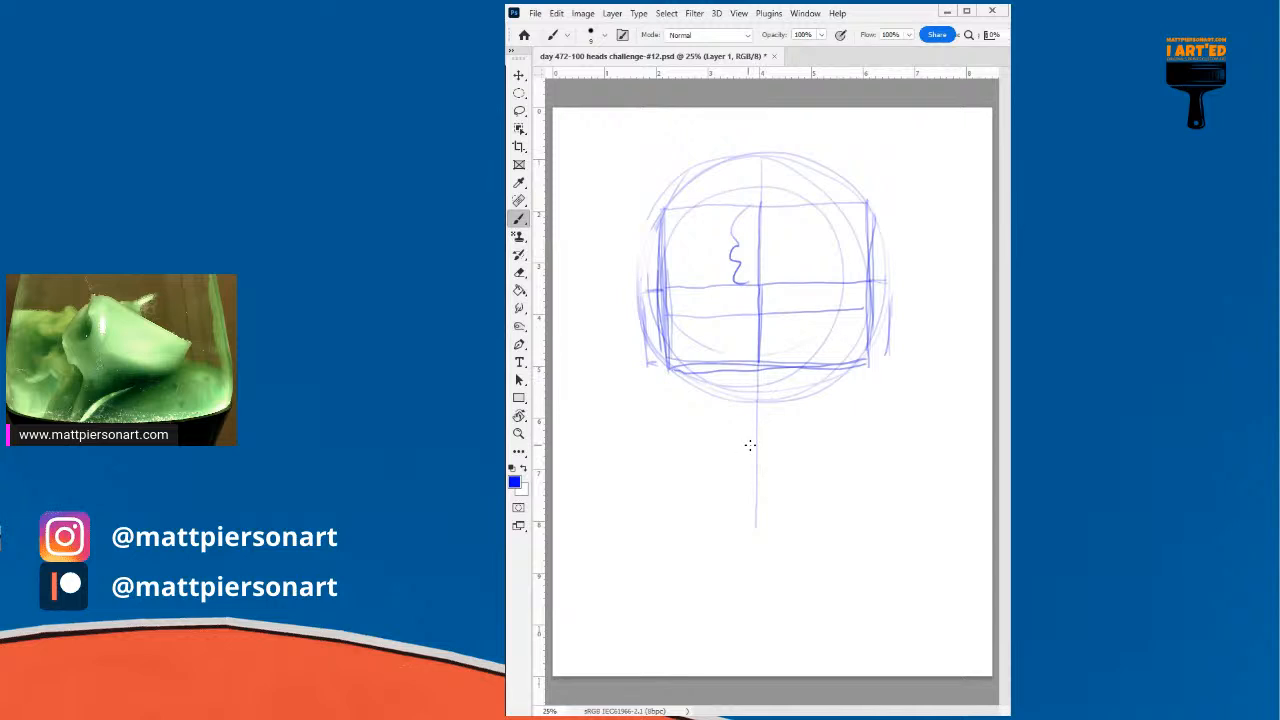
- Mark the chin on the centre line and draw the left jaw curve from the rectangle's lower corner to it
drag(755, 446, 760, 451)
mouse_move(668, 358)
mouse_down()
mouse_move(687, 416)
mouse_move(717, 446)
mouse_up()
mouse_move(667, 349)
mouse_down()
mouse_move(706, 438)
mouse_move(760, 460)
mouse_up()
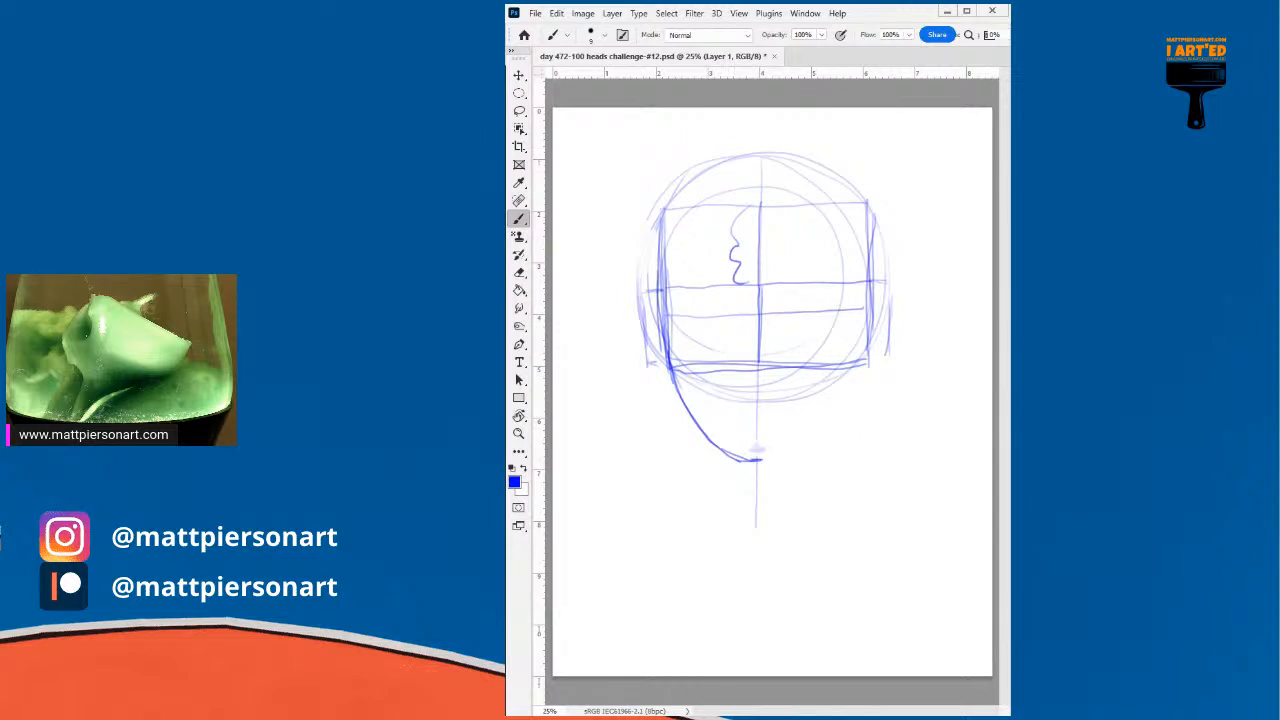
drag(748, 461, 794, 452)
- Draw the right jaw curve from the rectangle's side to the chin and darken the right edge of the face
mouse_move(869, 322)
mouse_down()
mouse_move(866, 366)
mouse_move(866, 338)
mouse_move(840, 404)
mouse_up()
drag(868, 354, 840, 410)
drag(866, 352, 820, 436)
mouse_move(860, 382)
mouse_down()
mouse_move(796, 452)
mouse_move(816, 438)
mouse_move(762, 462)
mouse_move(806, 450)
mouse_move(756, 468)
mouse_up()
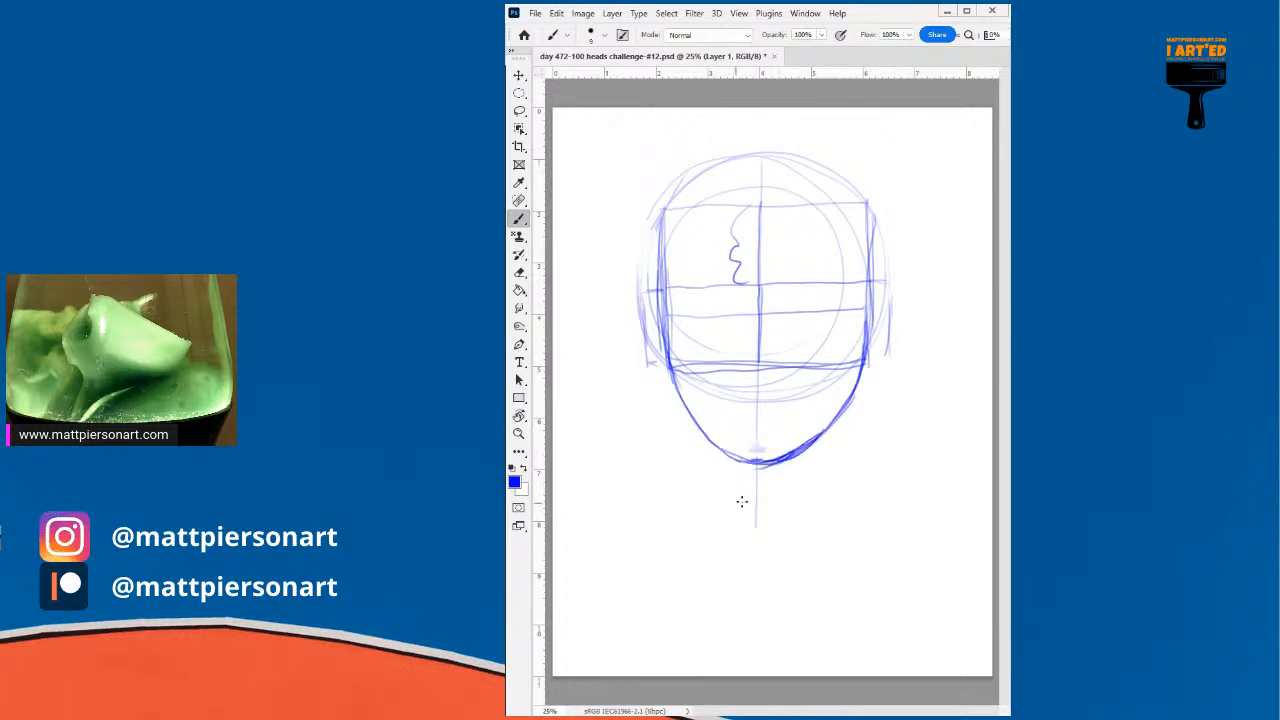
mouse_move(866, 304)
mouse_down()
mouse_move(860, 364)
mouse_move(828, 420)
mouse_up()
drag(862, 356, 838, 414)
drag(858, 330, 853, 215)
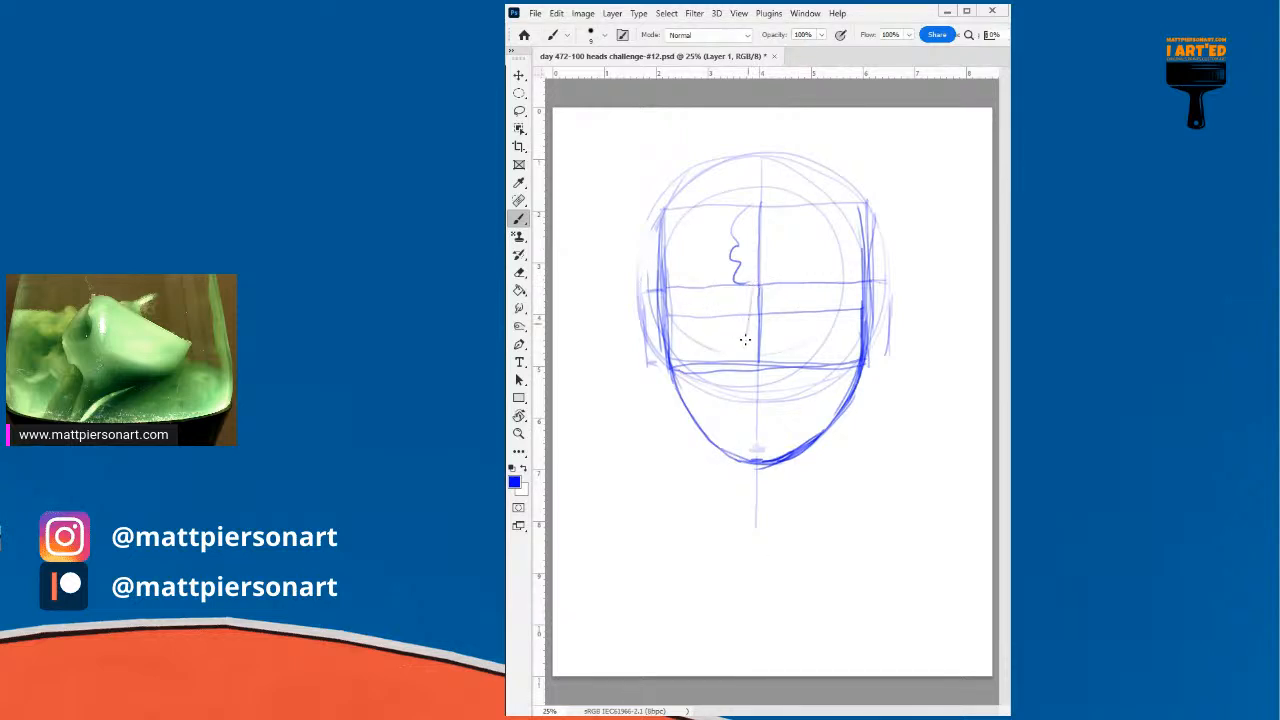
- Sketch a wedge-shaped nose with a ball at the tip between brow and nose lines, and strengthen the brow line
mouse_move(743, 360)
mouse_down()
mouse_move(750, 297)
mouse_move(768, 285)
mouse_move(752, 282)
mouse_move(775, 284)
mouse_move(779, 356)
mouse_up()
mouse_move(771, 284)
mouse_down()
mouse_move(783, 365)
mouse_move(741, 364)
mouse_move(782, 366)
mouse_move(766, 349)
mouse_up()
drag(778, 332, 782, 347)
mouse_move(749, 306)
mouse_down()
mouse_move(740, 358)
mouse_move(779, 366)
mouse_up()
mouse_move(696, 291)
mouse_down()
mouse_move(730, 289)
mouse_move(688, 287)
mouse_move(732, 286)
mouse_move(700, 287)
mouse_move(742, 268)
mouse_move(795, 286)
mouse_up()
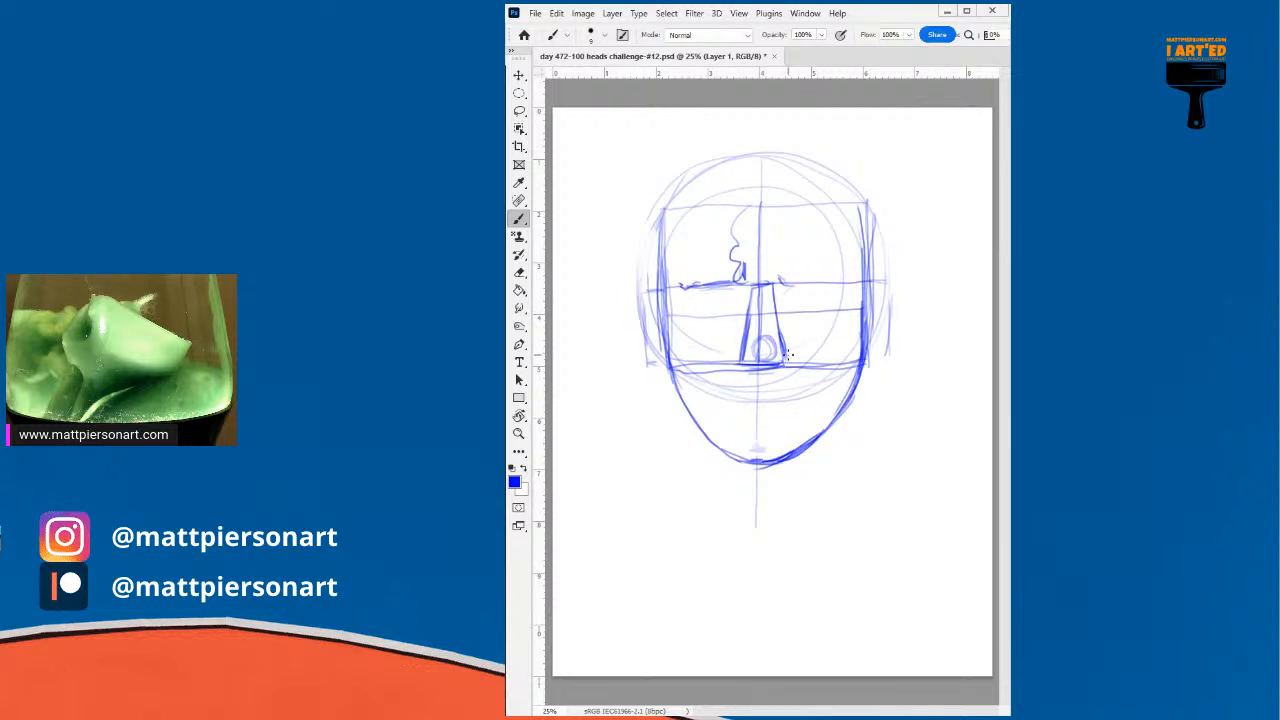
- Add a curved smile fold from the right nostril and a vertical guide down from the left inner brow
drag(795, 352, 814, 388)
drag(734, 289, 734, 360)
mouse_move(731, 284)
mouse_down()
mouse_move(729, 390)
mouse_move(729, 338)
mouse_move(728, 377)
mouse_up()
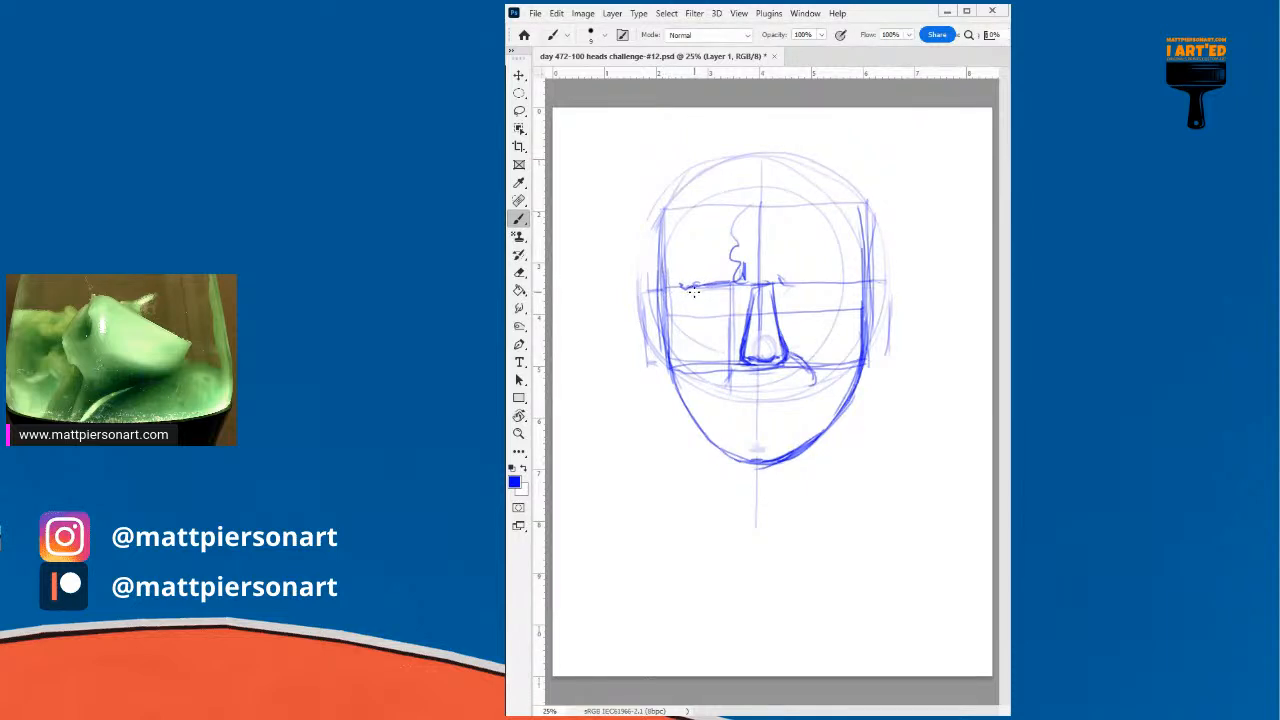
- Sketch the upper lid of the left eye just below the brow line
mouse_move(687, 297)
mouse_down()
mouse_move(728, 292)
mouse_move(708, 293)
mouse_up()
drag(704, 296, 724, 290)
- Redraw the left face edge and jaw slightly narrower, and flatten the chin between both jaw lines
drag(669, 267, 660, 334)
mouse_move(672, 326)
mouse_down()
mouse_move(668, 372)
mouse_move(686, 398)
mouse_up()
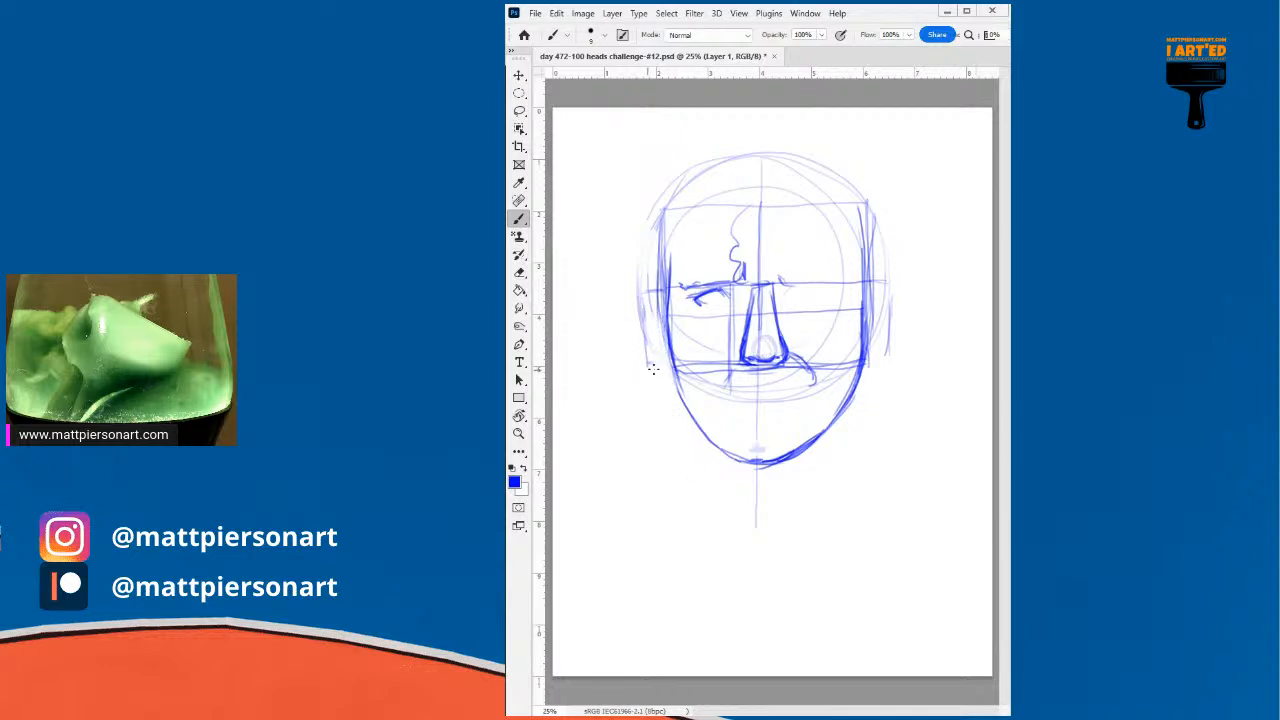
drag(680, 382, 727, 453)
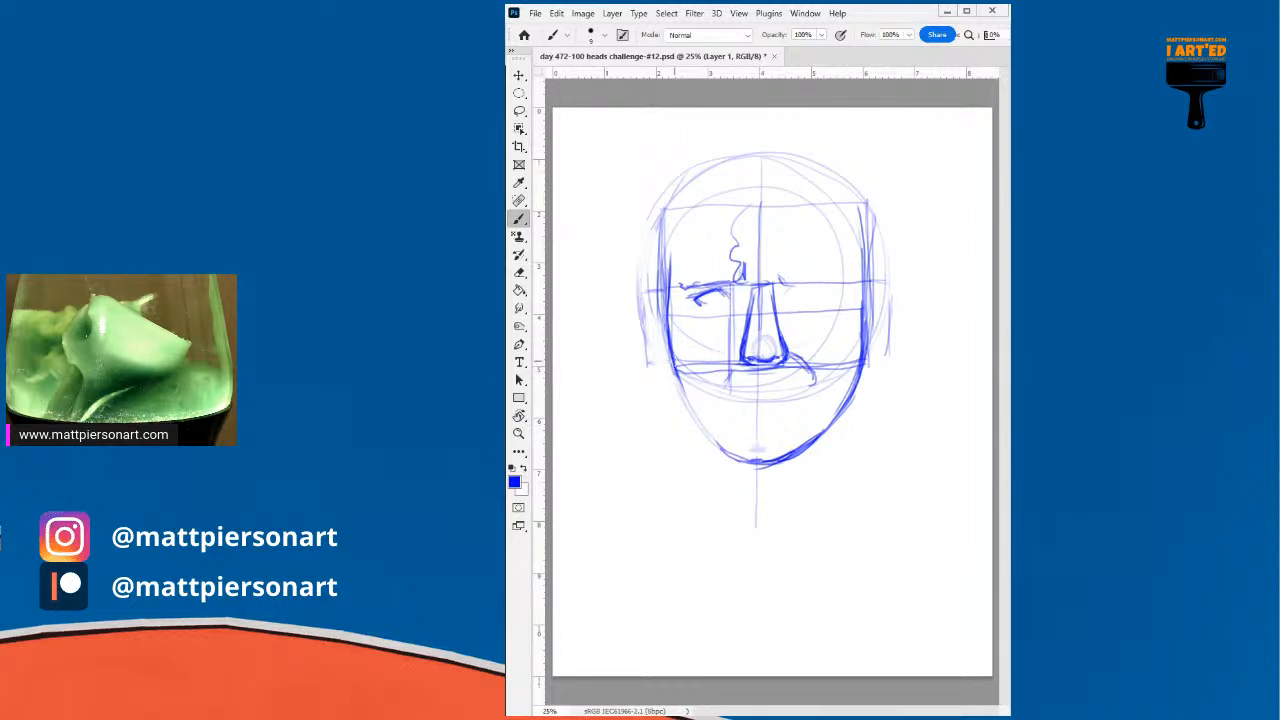
mouse_move(679, 378)
mouse_down()
mouse_move(712, 436)
mouse_move(761, 450)
mouse_move(710, 431)
mouse_move(725, 454)
mouse_move(795, 461)
mouse_up()
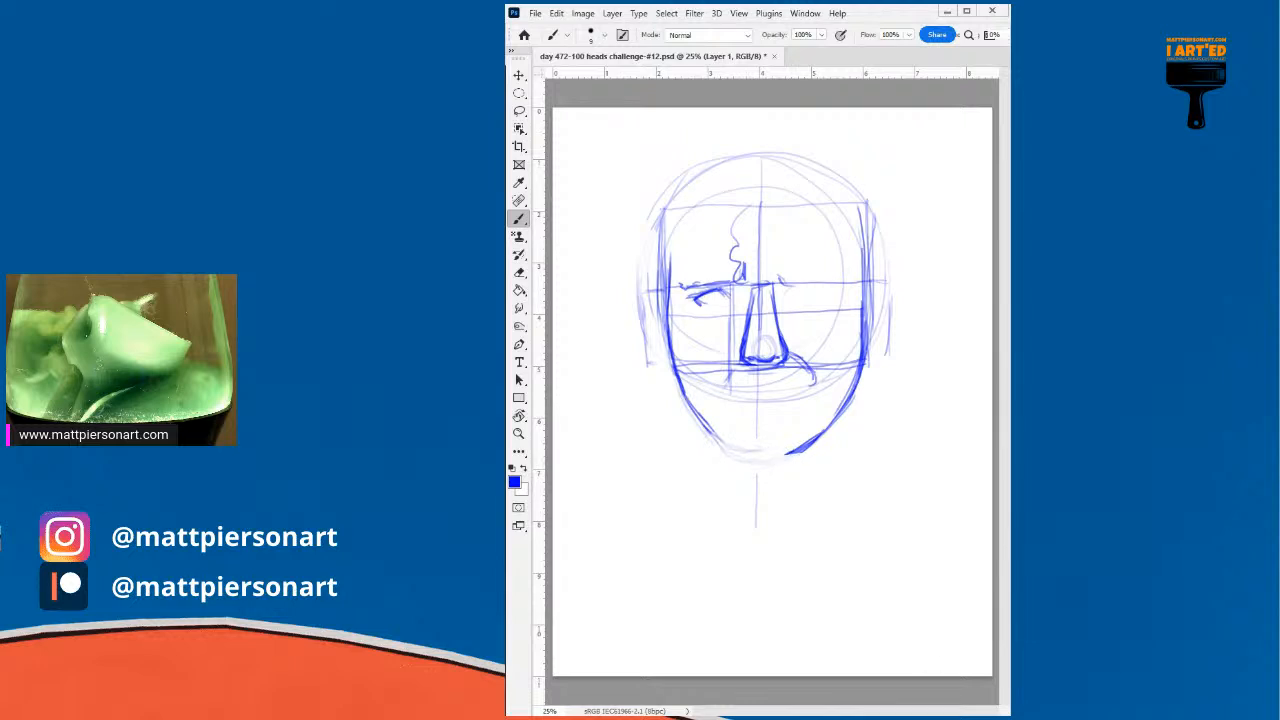
mouse_move(706, 427)
mouse_down()
mouse_move(786, 441)
mouse_move(740, 453)
mouse_move(798, 438)
mouse_up()
mouse_move(750, 437)
mouse_down()
mouse_move(753, 449)
mouse_move(792, 450)
mouse_move(733, 450)
mouse_up()
drag(763, 451, 791, 449)
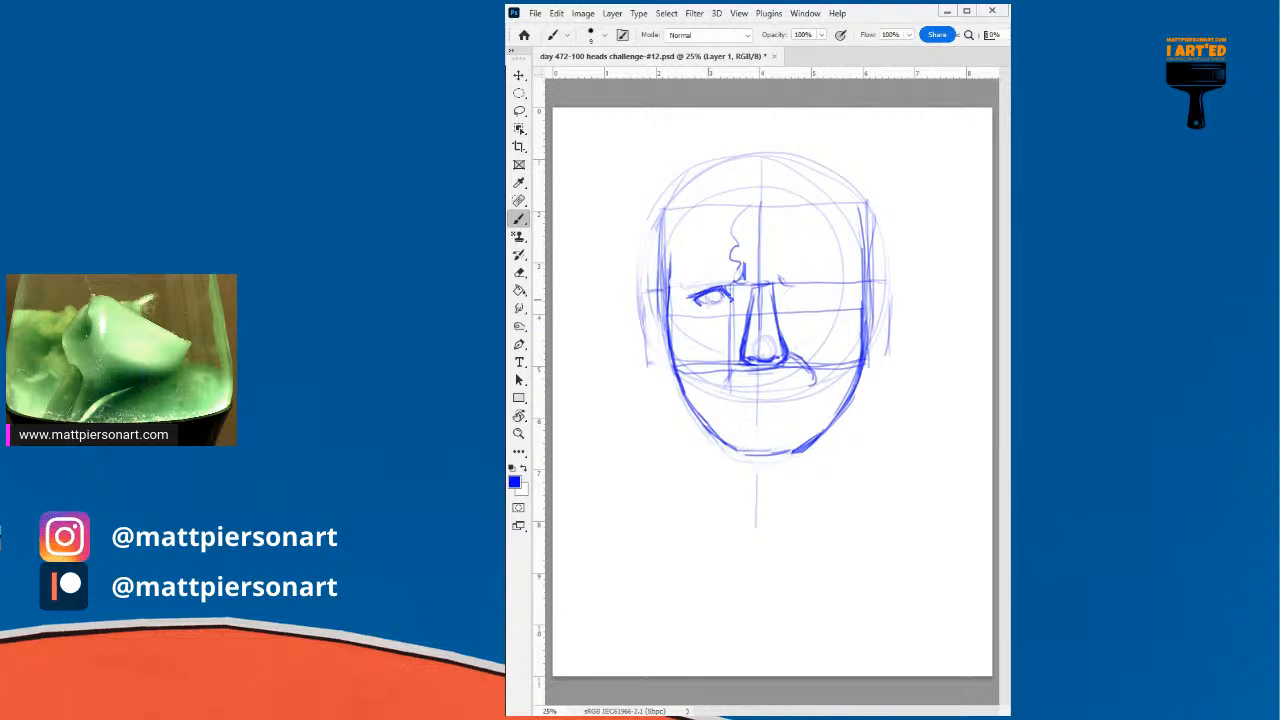
- Complete the left eye's outline with its iris and darken the left side of the nose
drag(697, 295, 696, 298)
drag(742, 340, 740, 292)
- Select the left eye with an elliptical selection, cut and paste it onto a new layer, and move it closer to the nose
click(519, 93)
mouse_move(684, 190)
mouse_down()
mouse_move(738, 240)
mouse_move(748, 278)
mouse_move(744, 262)
mouse_move(744, 290)
mouse_move(692, 320)
mouse_move(745, 298)
mouse_move(738, 270)
mouse_up()
click(519, 110)
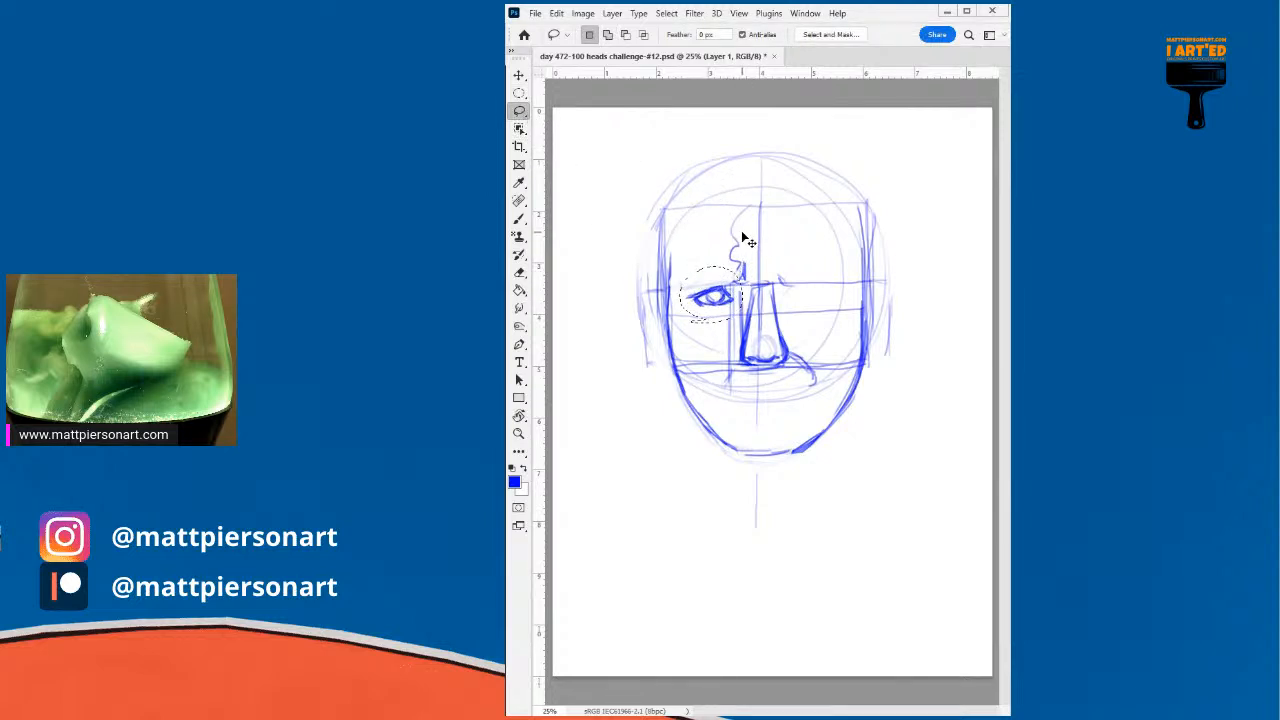
key(ctrl+x)
key(ctrl+v)
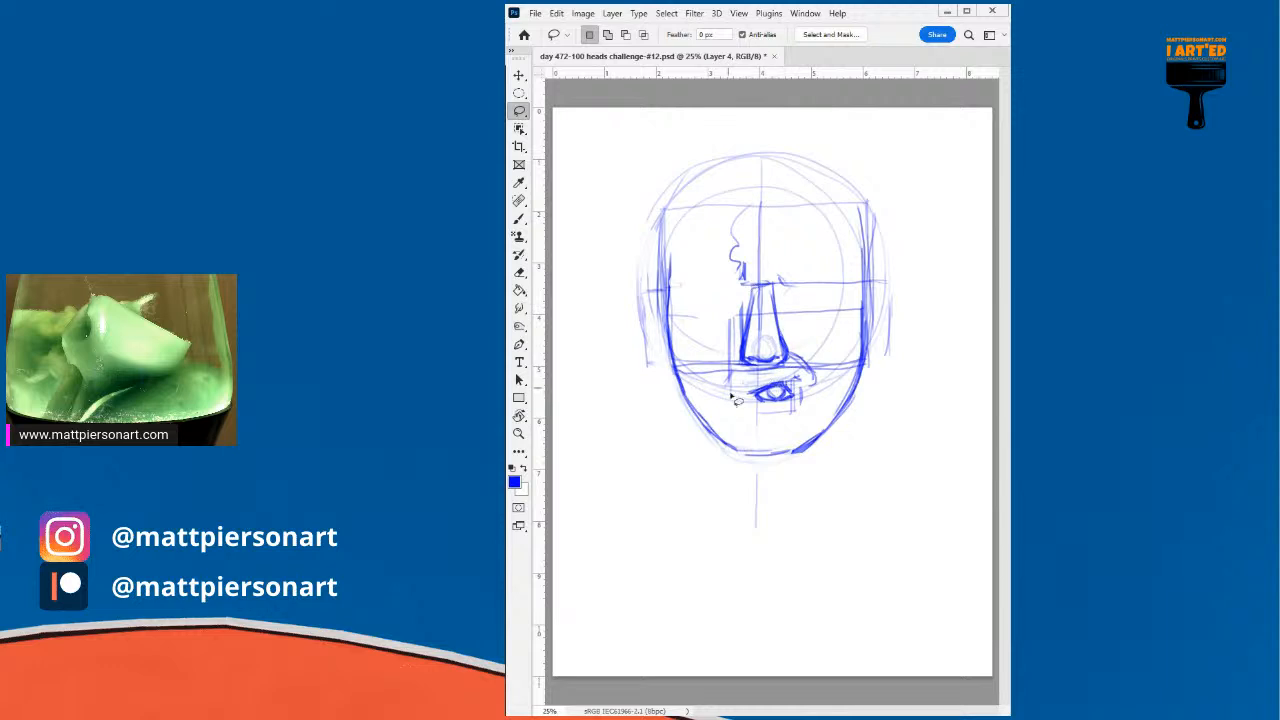
key(v)
drag(769, 409, 722, 299)
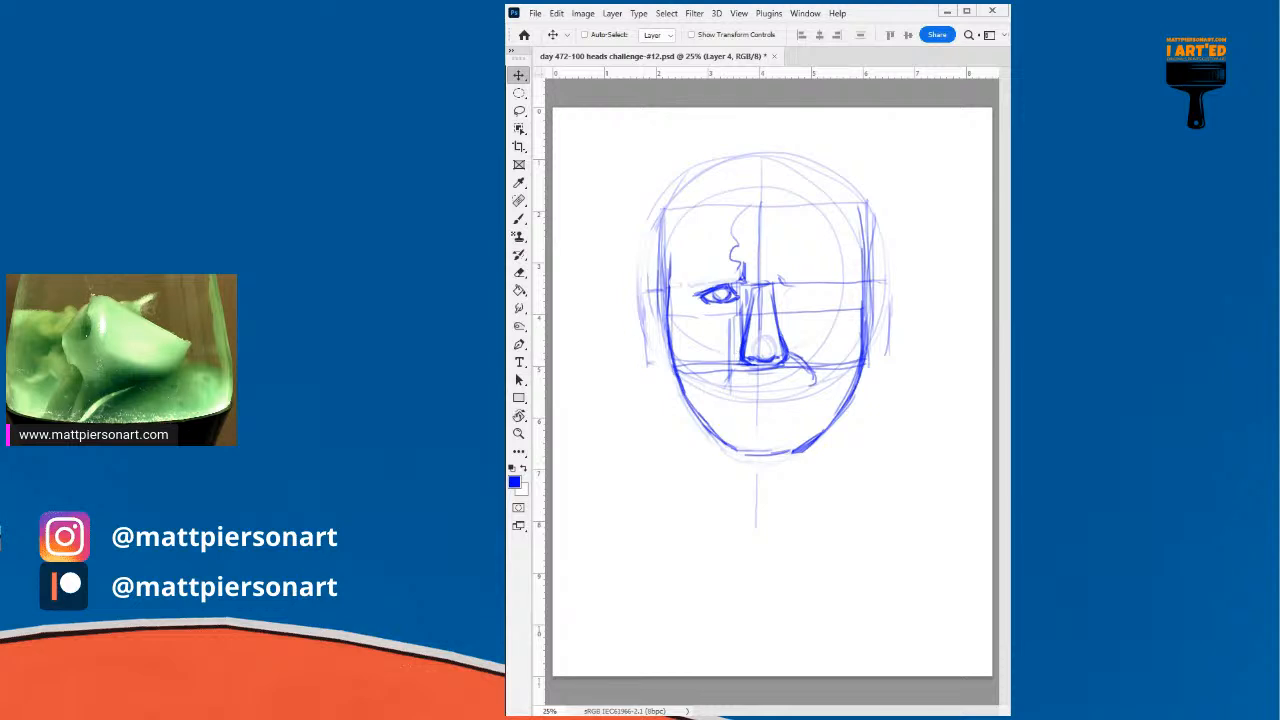
- Try merging the pasted eye into Layer 1 and redrawing the brow above it
right_click(437, 640)
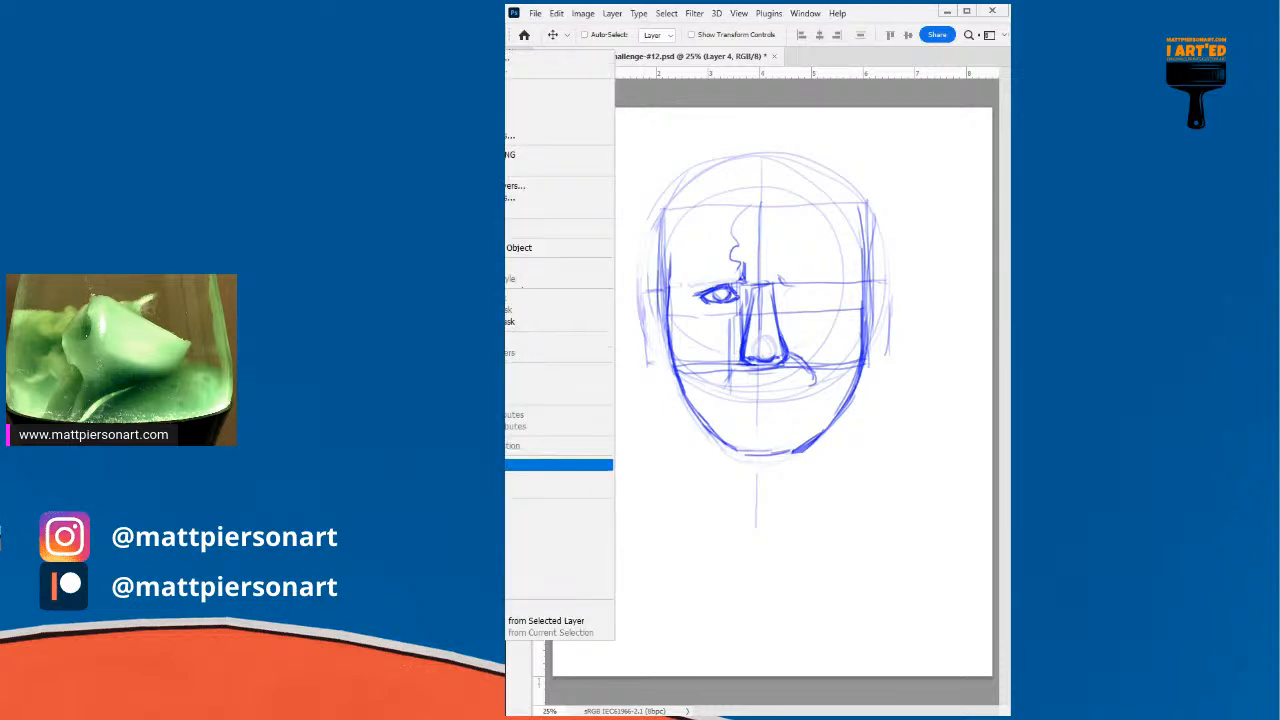
click(520, 465)
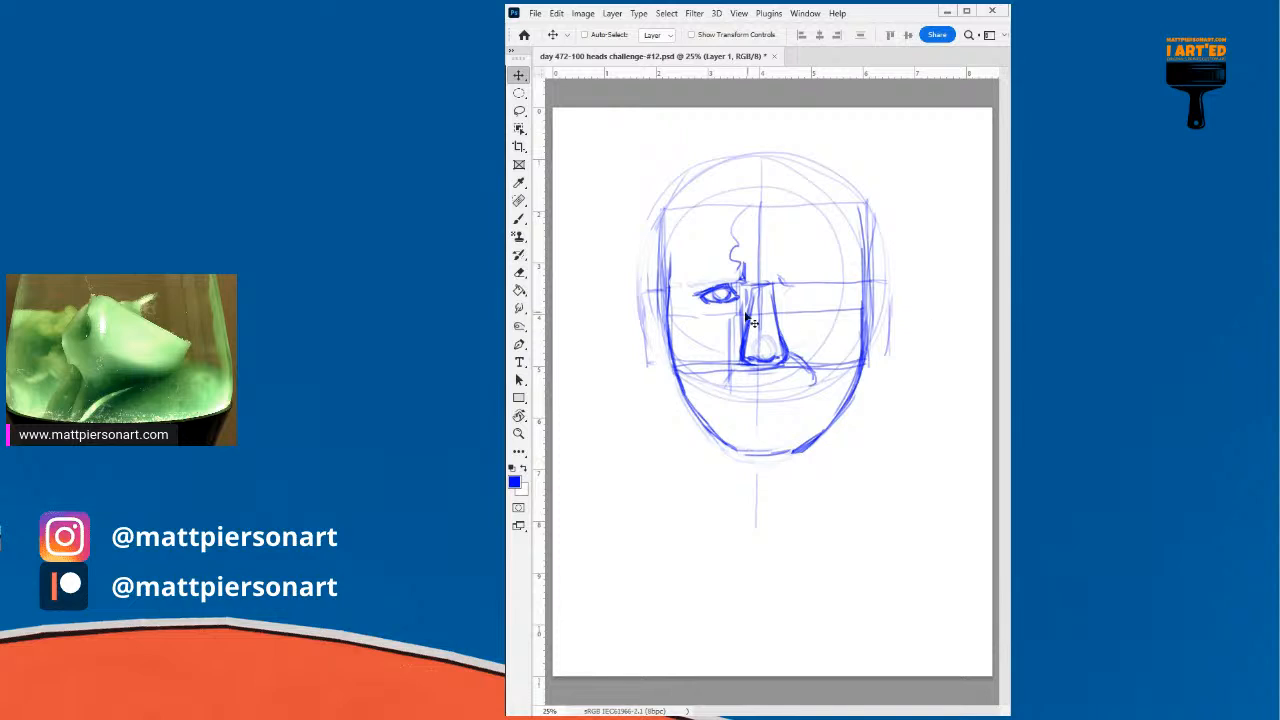
drag(748, 362, 748, 322)
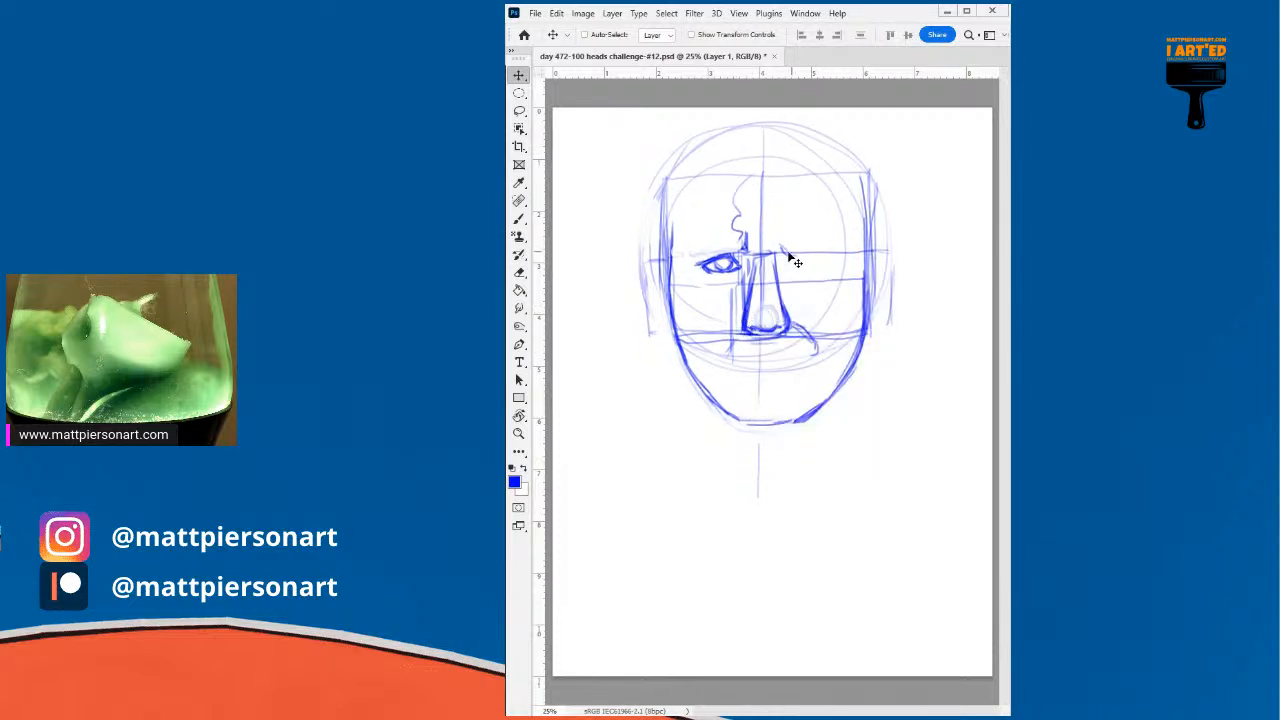
key(ctrl+z)
key(b)
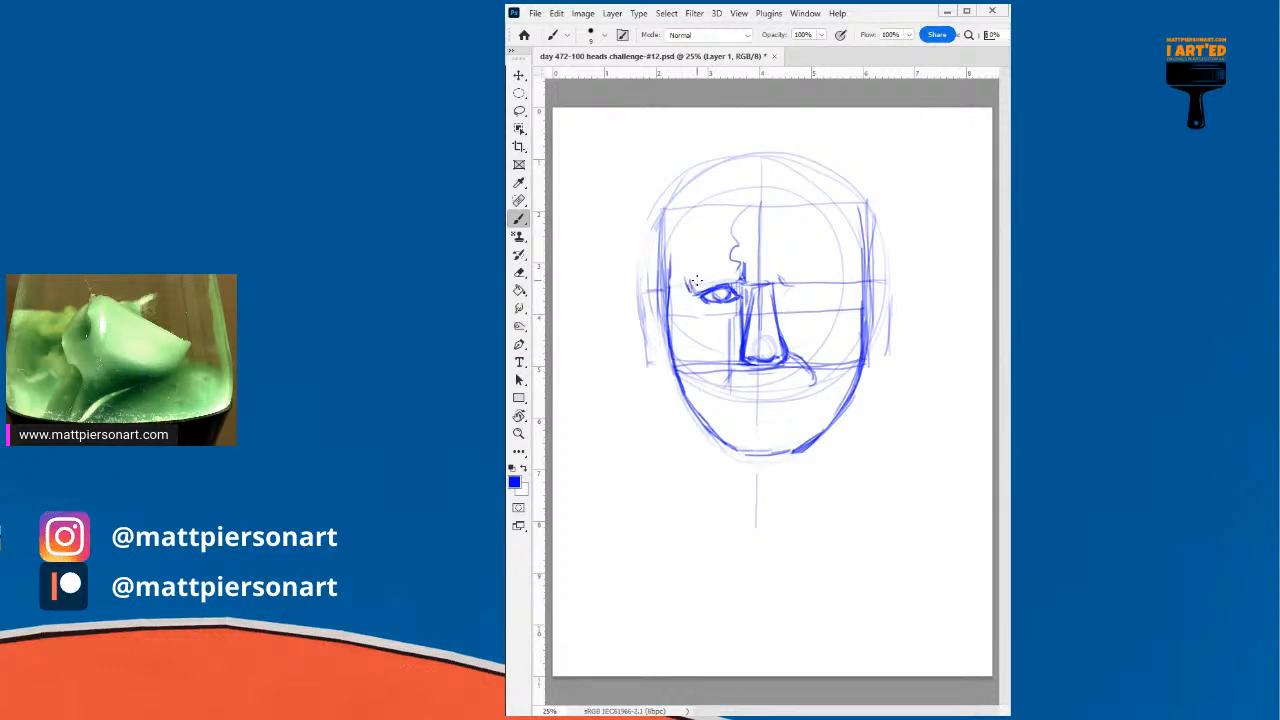
drag(693, 284, 735, 283)
key(ctrl+z)
key(ctrl+z)
key(ctrl+z)
- Nudge the pasted eye slightly lower beside the nose and merge its layer down into Layer 1
ctrl+click(806, 341)
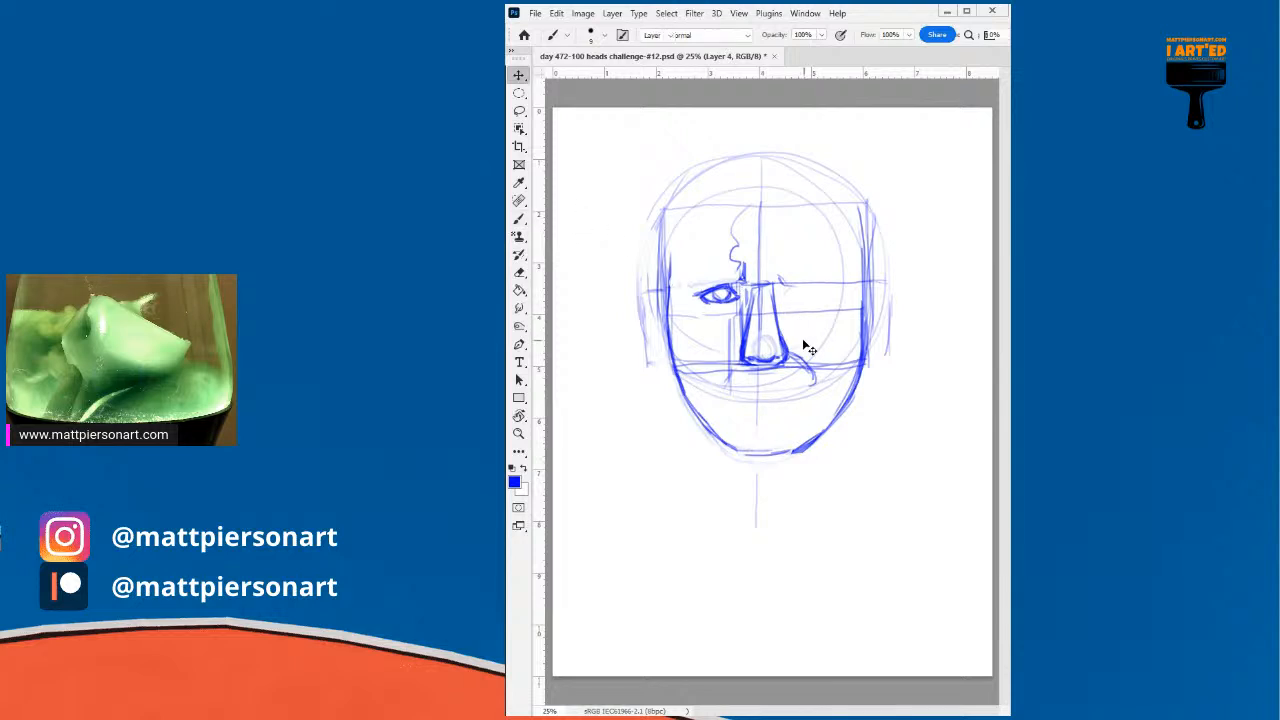
drag(728, 293, 728, 296)
key(Down)
key(Down)
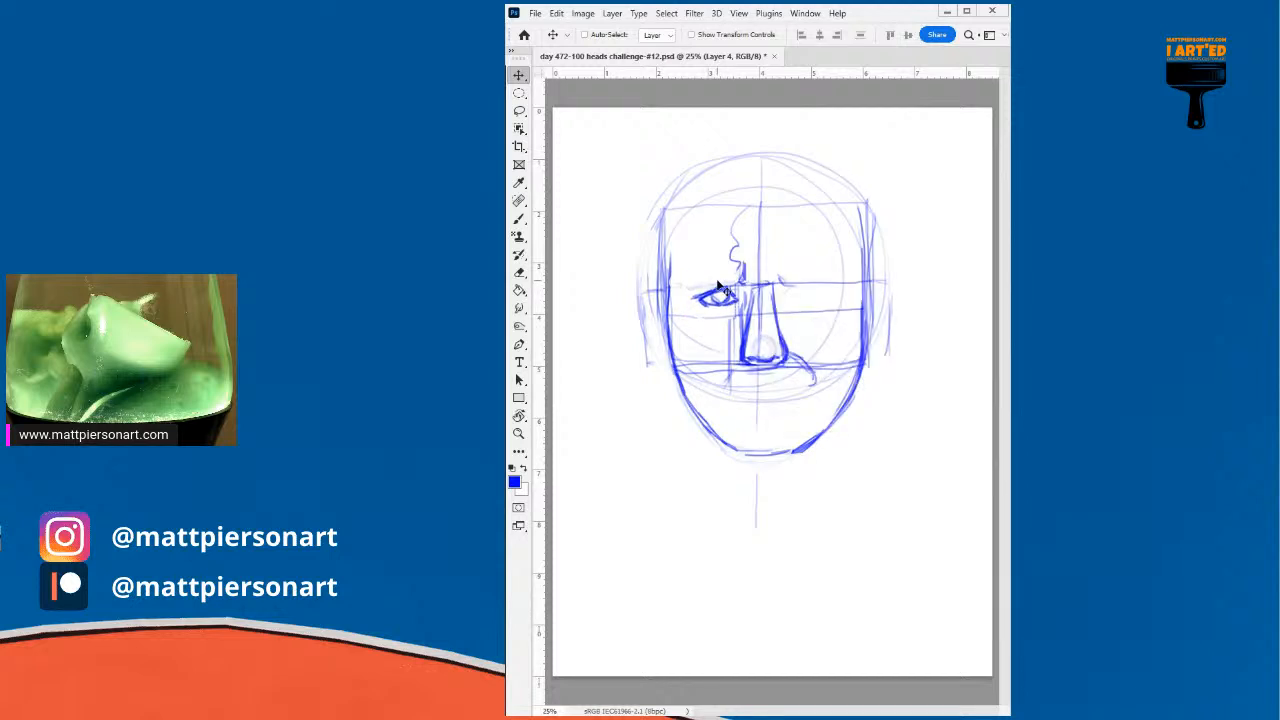
key(Right)
key(Right)
right_click(508, 400)
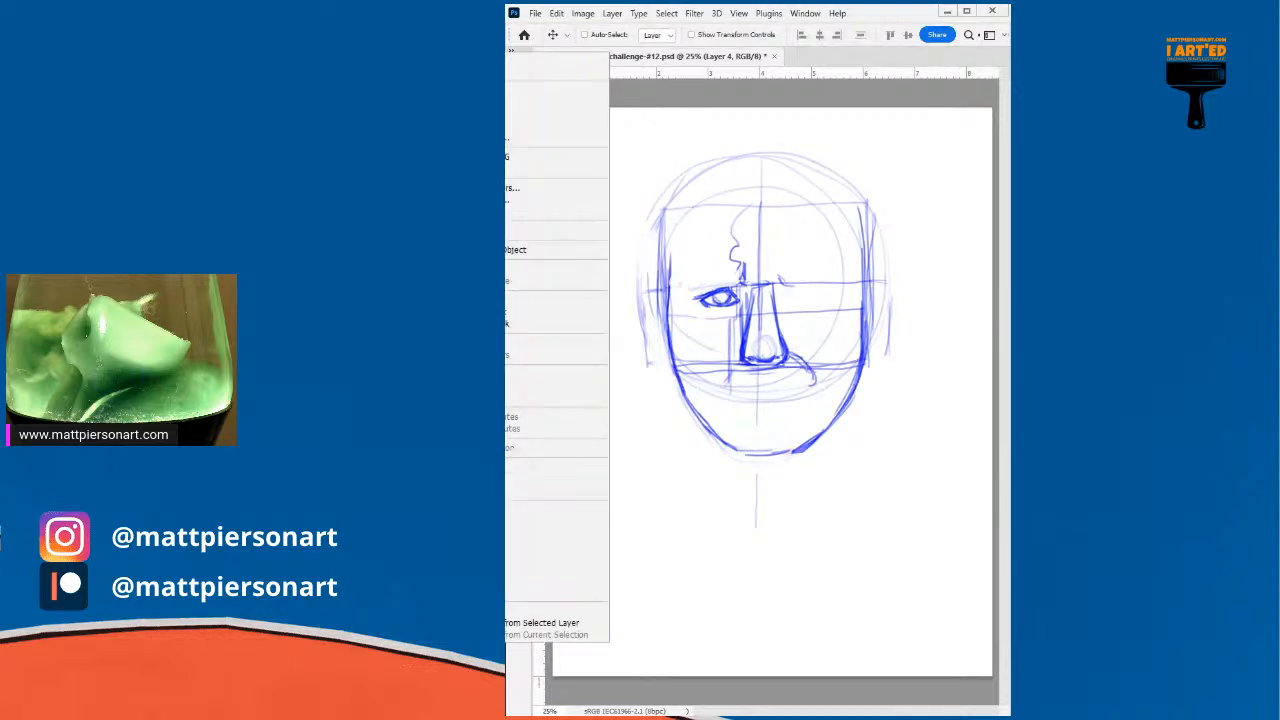
click(510, 466)
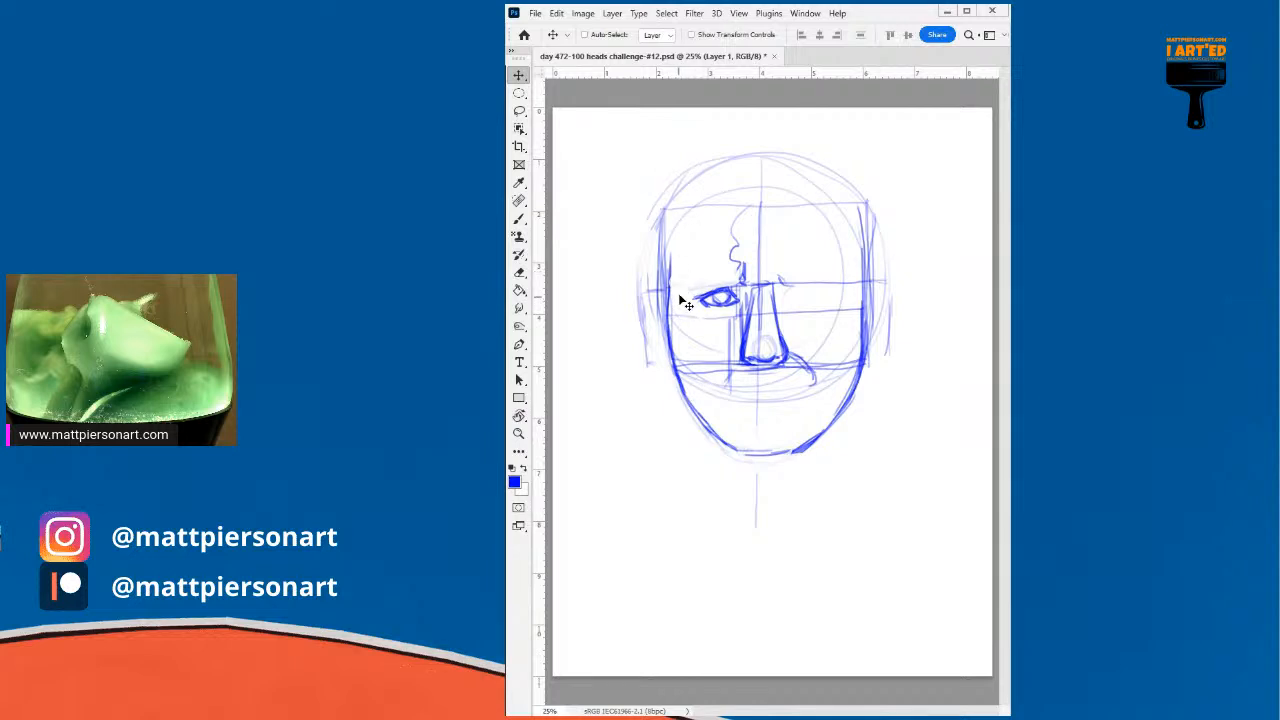
- Redraw the left cheek edge slightly further in with the brush, and erase the old outer face and jaw line
key(b)
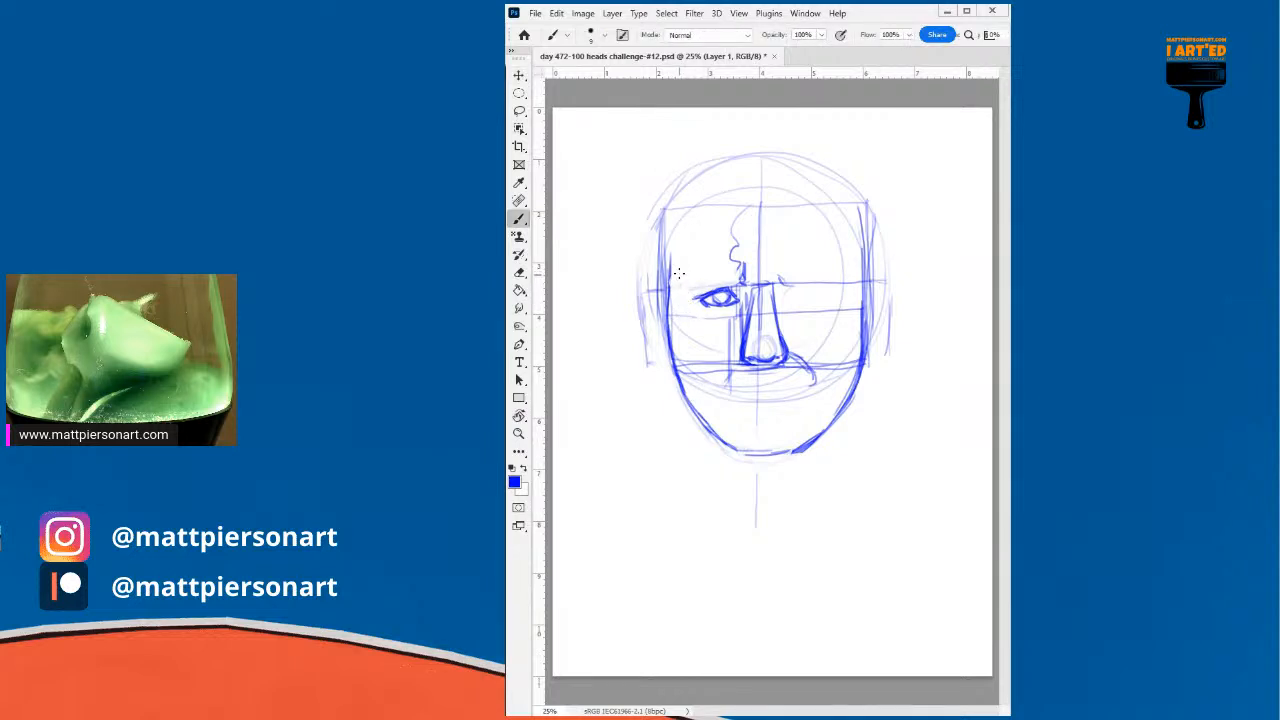
mouse_move(678, 262)
mouse_down()
mouse_move(678, 302)
mouse_move(676, 246)
mouse_move(672, 342)
mouse_up()
drag(673, 296, 680, 366)
drag(670, 300, 688, 400)
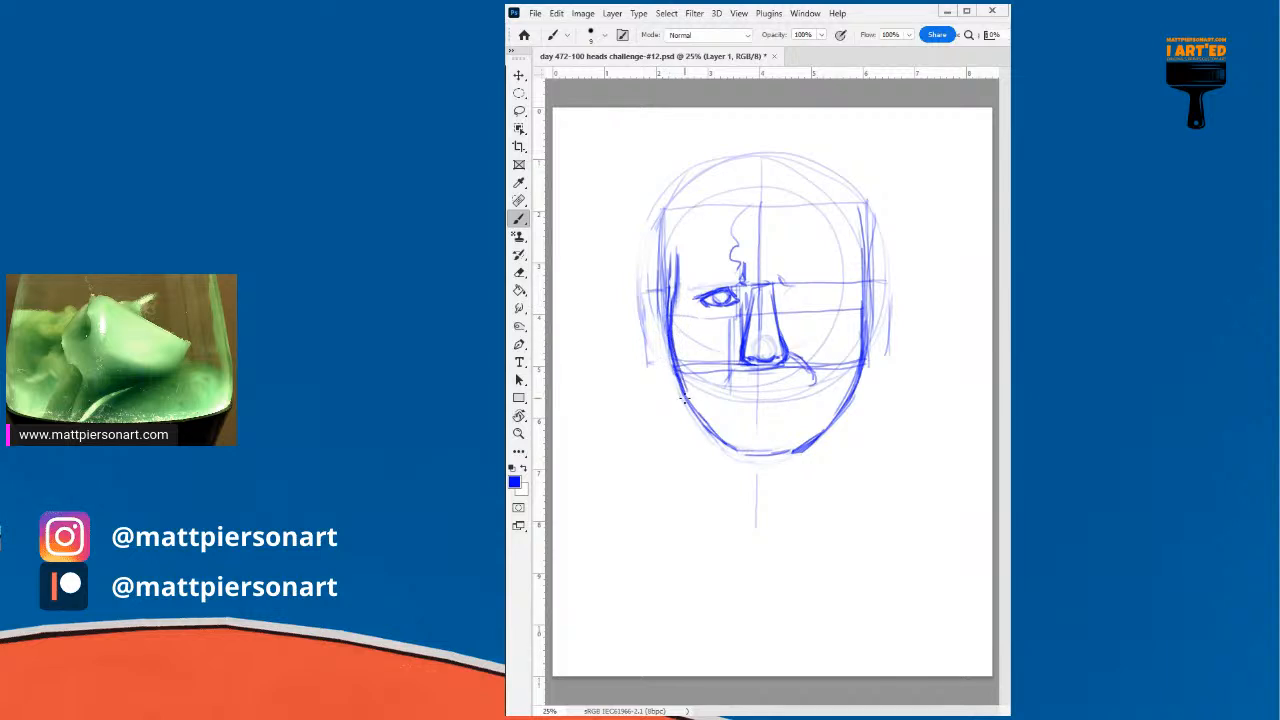
mouse_move(657, 252)
mouse_down()
mouse_move(658, 319)
mouse_move(665, 276)
mouse_move(660, 332)
mouse_move(669, 241)
mouse_move(660, 319)
mouse_move(666, 309)
mouse_move(678, 383)
mouse_up()
mouse_move(661, 319)
mouse_down()
mouse_move(691, 410)
mouse_move(661, 350)
mouse_move(711, 434)
mouse_up()
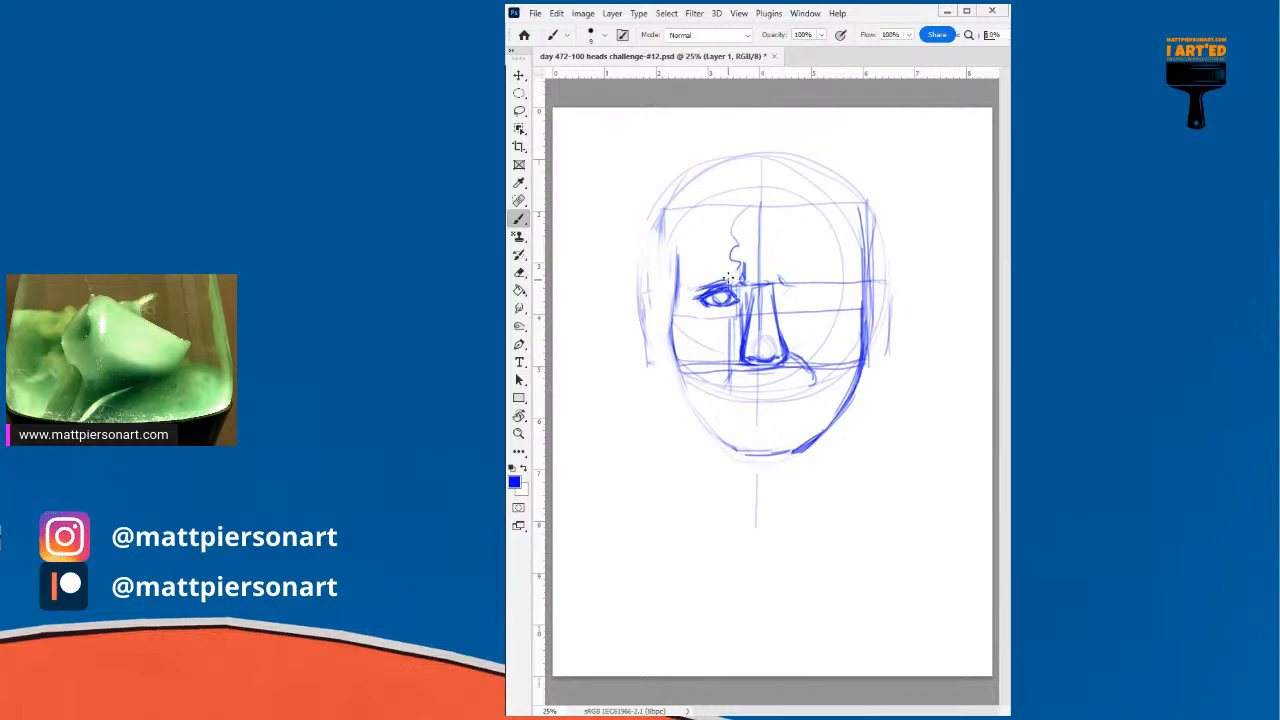
- Erase the forehead bracket and draw the left eyebrow above the eye
mouse_move(742, 252)
mouse_down()
mouse_move(743, 273)
mouse_move(740, 232)
mouse_up()
drag(690, 286, 760, 273)
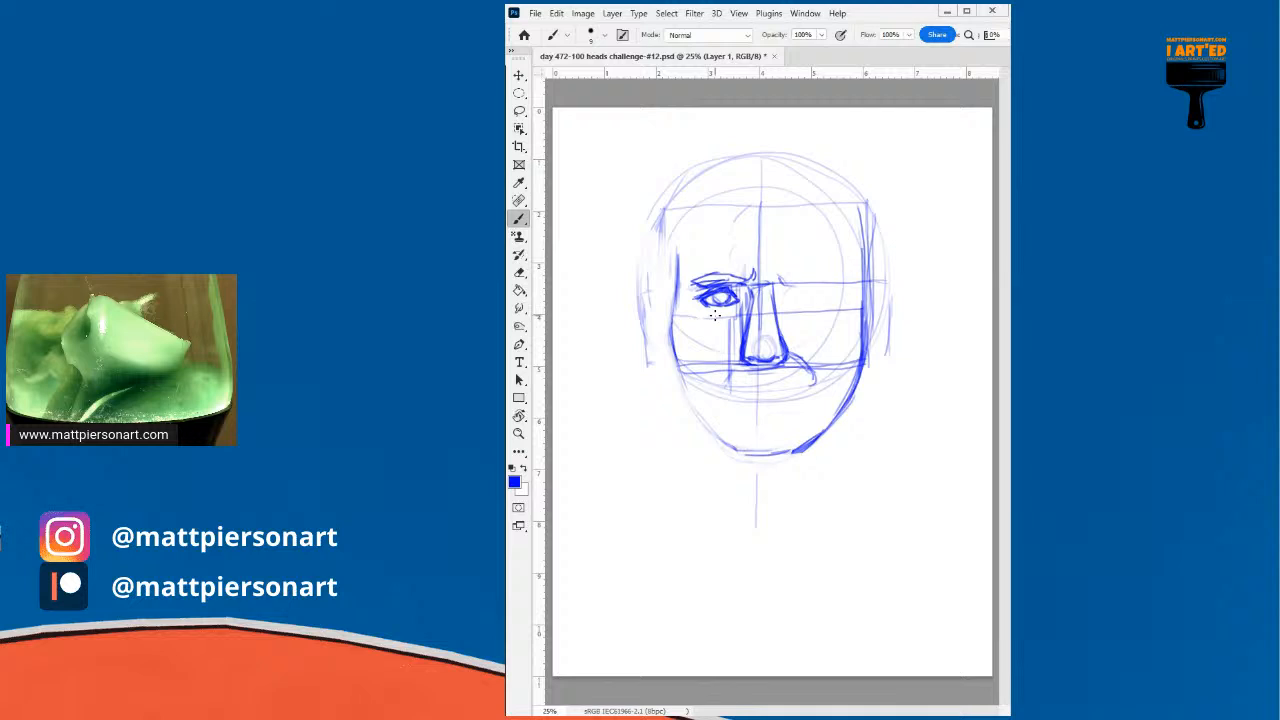
- Fade out the old right jaw curve and chin line
drag(851, 394, 801, 454)
key(ctrl+z)
key(ctrl+z)
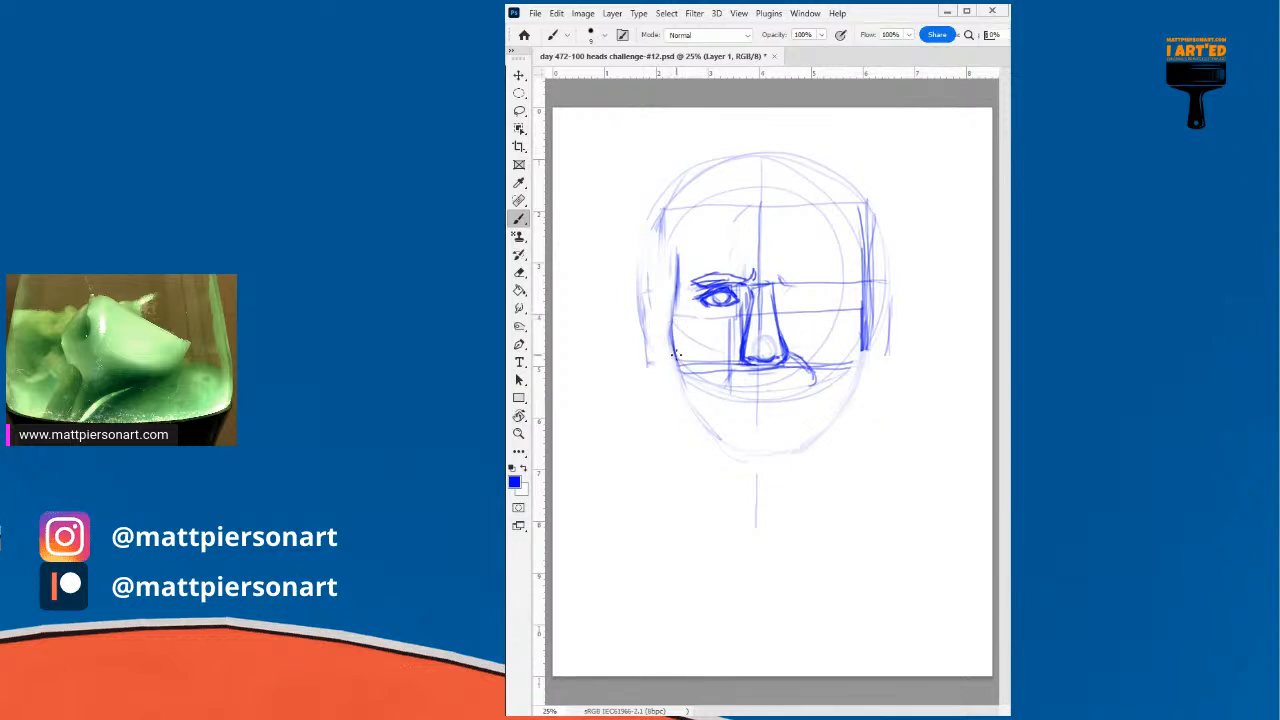
- Redraw the left jaw at an angle toward the chin, and drop a vertical guide from the outer part of the left eye
mouse_move(680, 369)
mouse_down()
mouse_move(695, 406)
mouse_move(761, 456)
mouse_up()
key(ctrl+z)
key(ctrl+z)
key(ctrl+z)
key(ctrl+z)
key(ctrl+z)
key(ctrl+z)
drag(698, 307, 702, 414)
- Draw a narrower right face edge and an angled right jaw line down toward the chin
mouse_move(846, 278)
mouse_down()
mouse_move(841, 374)
mouse_move(851, 317)
mouse_move(850, 362)
mouse_up()
drag(852, 356, 802, 454)
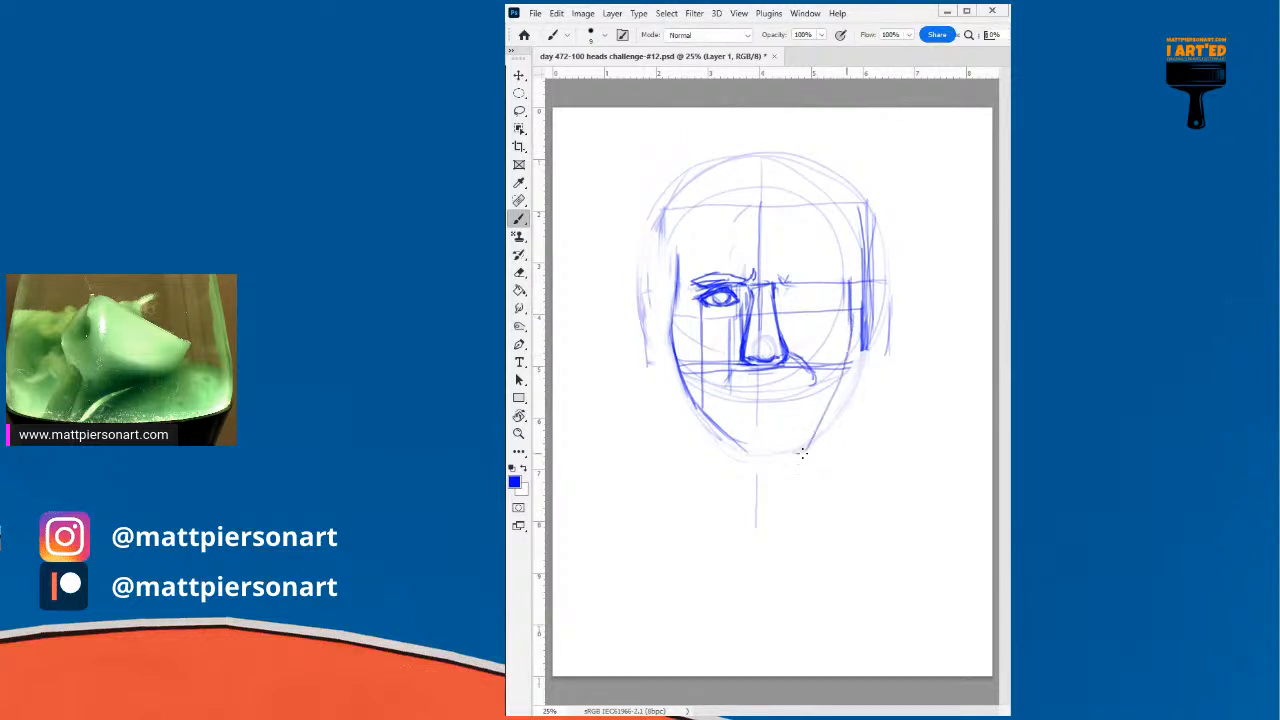
key(ctrl+z)
mouse_move(853, 304)
mouse_down()
mouse_move(851, 356)
mouse_move(833, 403)
mouse_up()
drag(852, 358, 811, 434)
mouse_move(853, 330)
mouse_down()
mouse_move(846, 372)
mouse_move(799, 439)
mouse_up()
mouse_move(845, 377)
mouse_down()
mouse_move(810, 424)
mouse_move(830, 414)
mouse_move(774, 442)
mouse_move(723, 443)
mouse_move(801, 436)
mouse_up()
key(ctrl+z)
key(ctrl+z)
key(ctrl+z)
- Draw an arrow on each side of the head pointing inward at about brow level
mouse_move(962, 273)
mouse_down()
mouse_move(886, 281)
mouse_move(897, 292)
mouse_up()
drag(602, 273, 636, 265)
drag(626, 262, 636, 283)
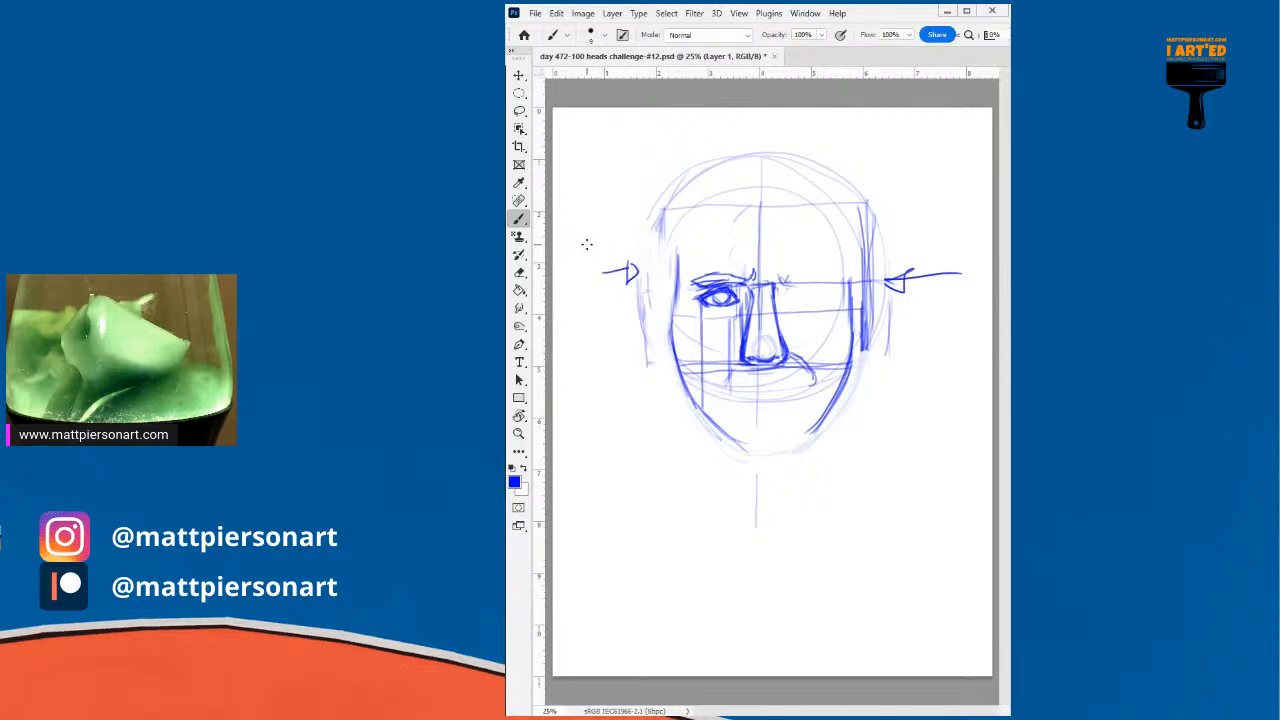
- Fade out the arrows beside the head and sketch the right eye's upper lid and iris
mouse_move(899, 272)
mouse_down()
mouse_move(905, 307)
mouse_move(908, 263)
mouse_move(964, 268)
mouse_up()
mouse_move(642, 252)
mouse_down()
mouse_move(620, 271)
mouse_move(606, 249)
mouse_up()
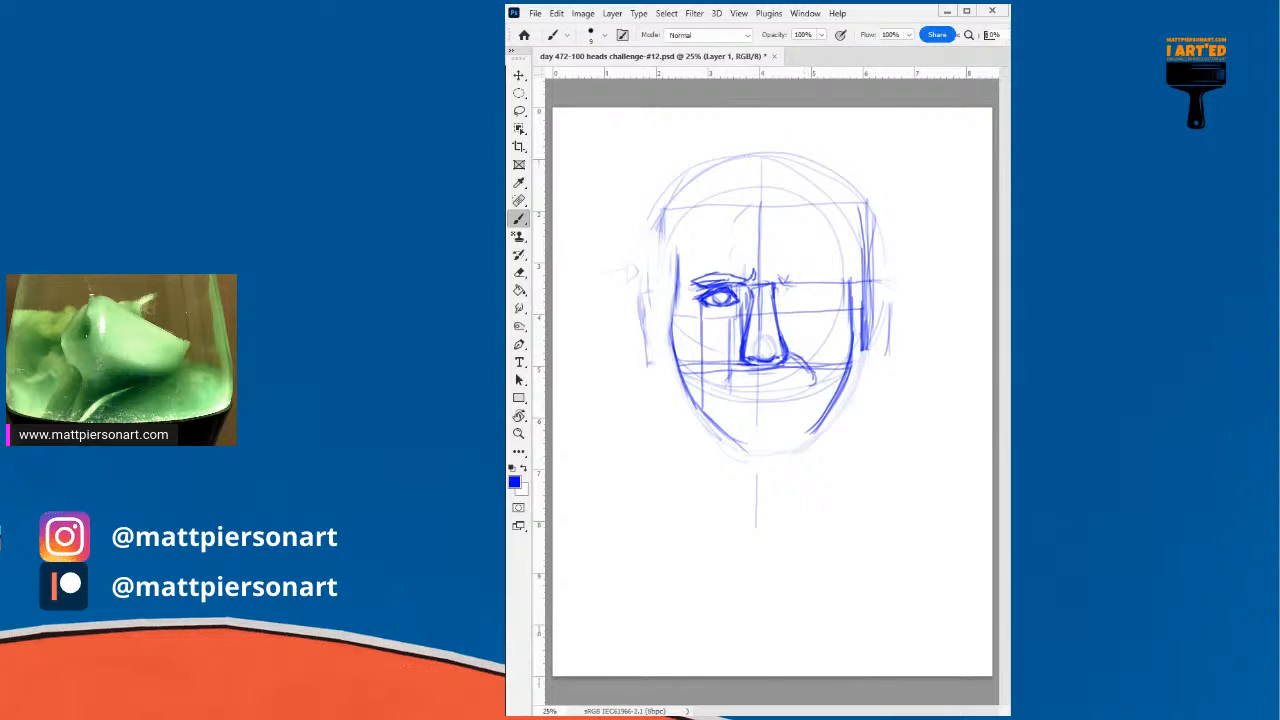
drag(787, 345, 785, 302)
drag(748, 298, 766, 301)
drag(790, 286, 826, 292)
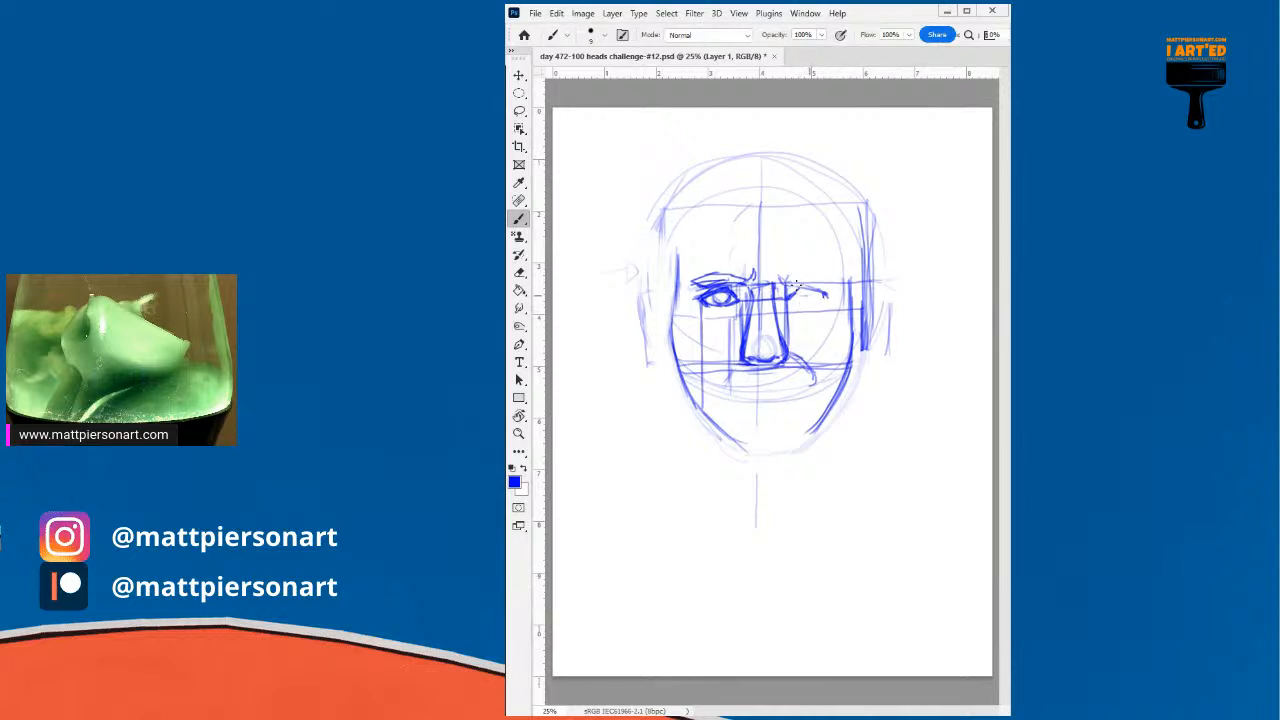
mouse_move(809, 286)
mouse_down()
mouse_move(814, 296)
mouse_move(798, 296)
mouse_up()
drag(790, 289, 825, 292)
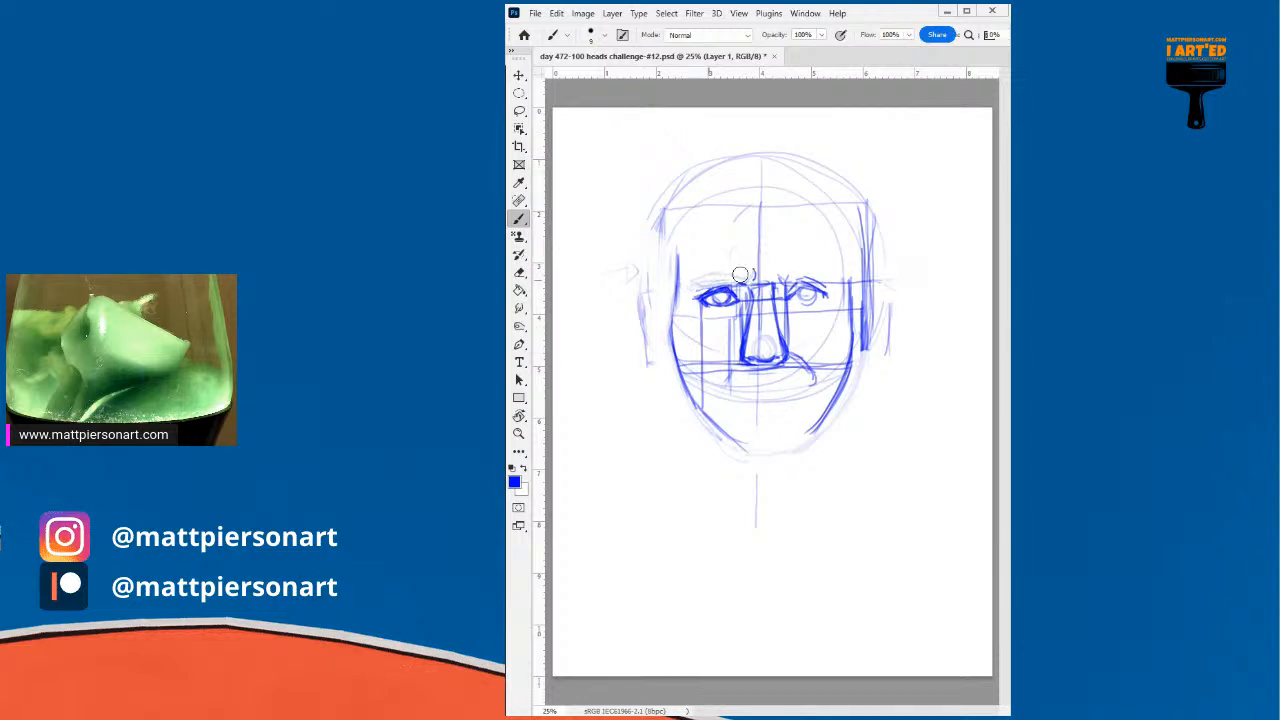
- Replace the faint left eyebrow with a new one along an arched guide line spanning both brows
mouse_move(701, 280)
mouse_down()
mouse_move(756, 271)
mouse_move(824, 283)
mouse_up()
mouse_move(697, 276)
mouse_down()
mouse_move(747, 266)
mouse_move(832, 287)
mouse_up()
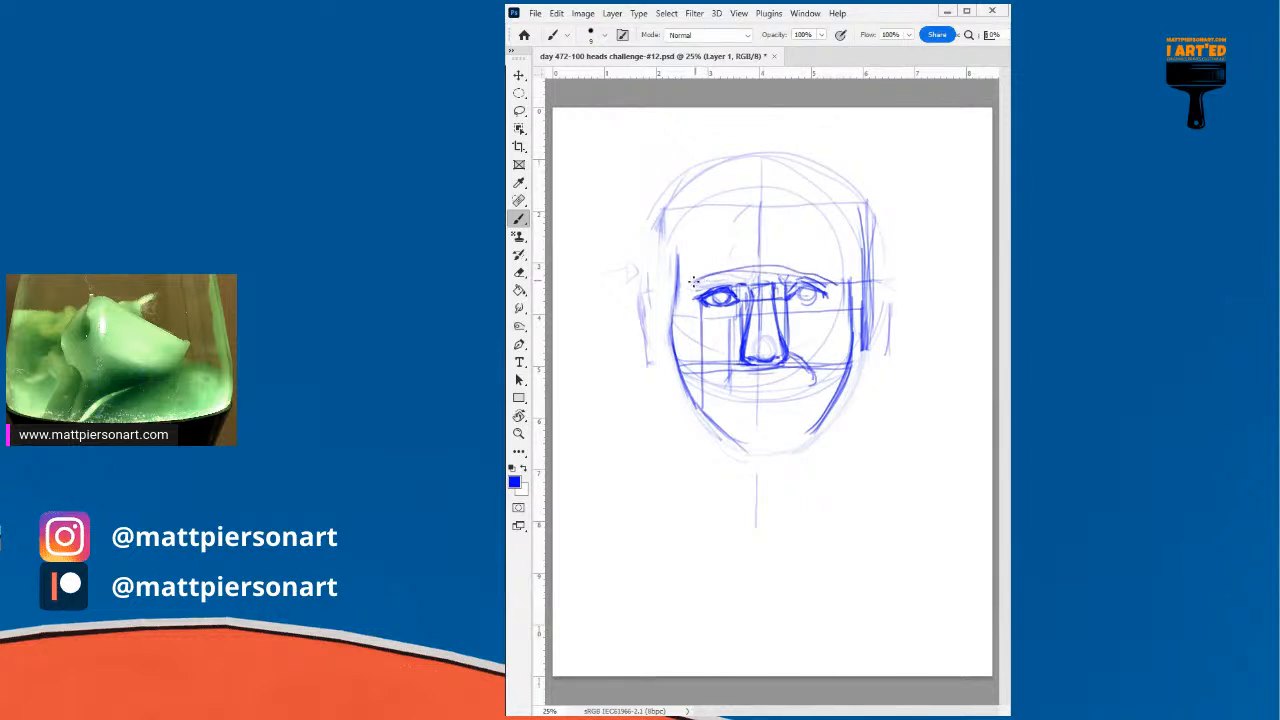
mouse_move(707, 271)
mouse_down()
mouse_move(750, 278)
mouse_move(691, 284)
mouse_move(768, 268)
mouse_move(780, 278)
mouse_up()
drag(798, 293, 792, 274)
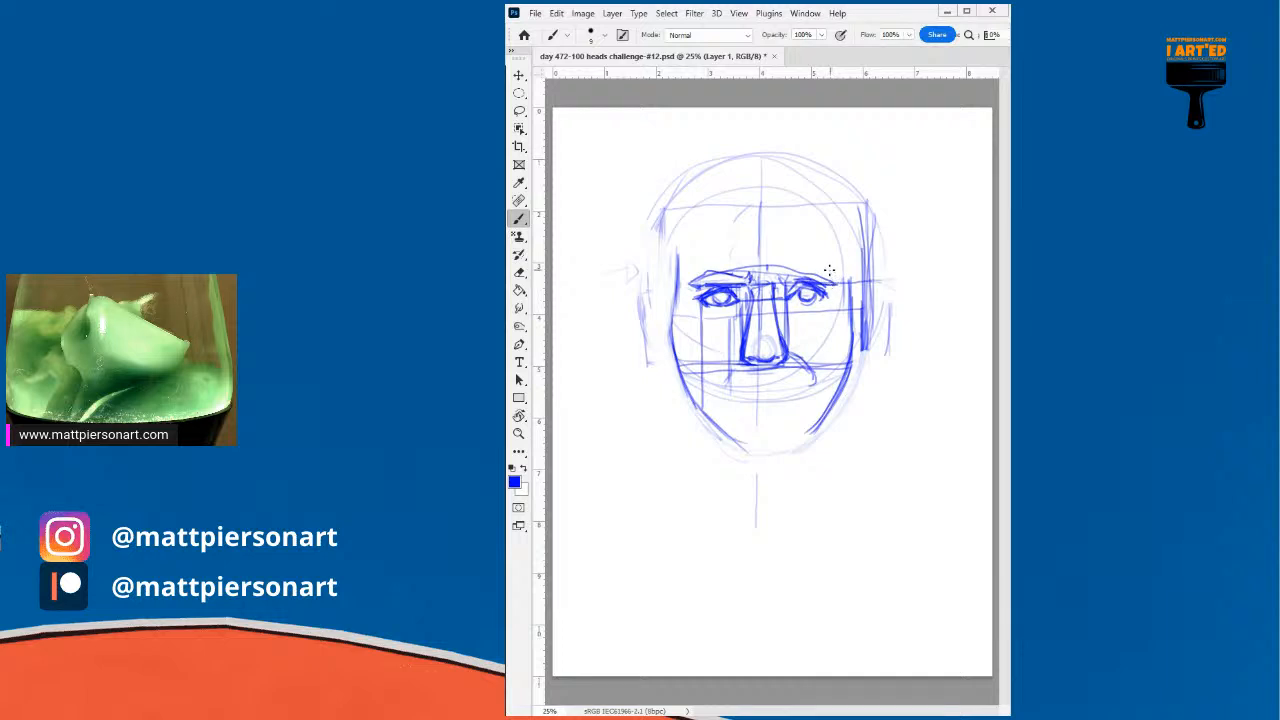
- Draw a hair curve sweeping down past the right eye and cheek, and restate the left face edge
mouse_move(830, 256)
mouse_down()
mouse_move(872, 345)
mouse_move(893, 350)
mouse_up()
mouse_move(820, 382)
mouse_down()
mouse_move(831, 366)
mouse_move(827, 384)
mouse_up()
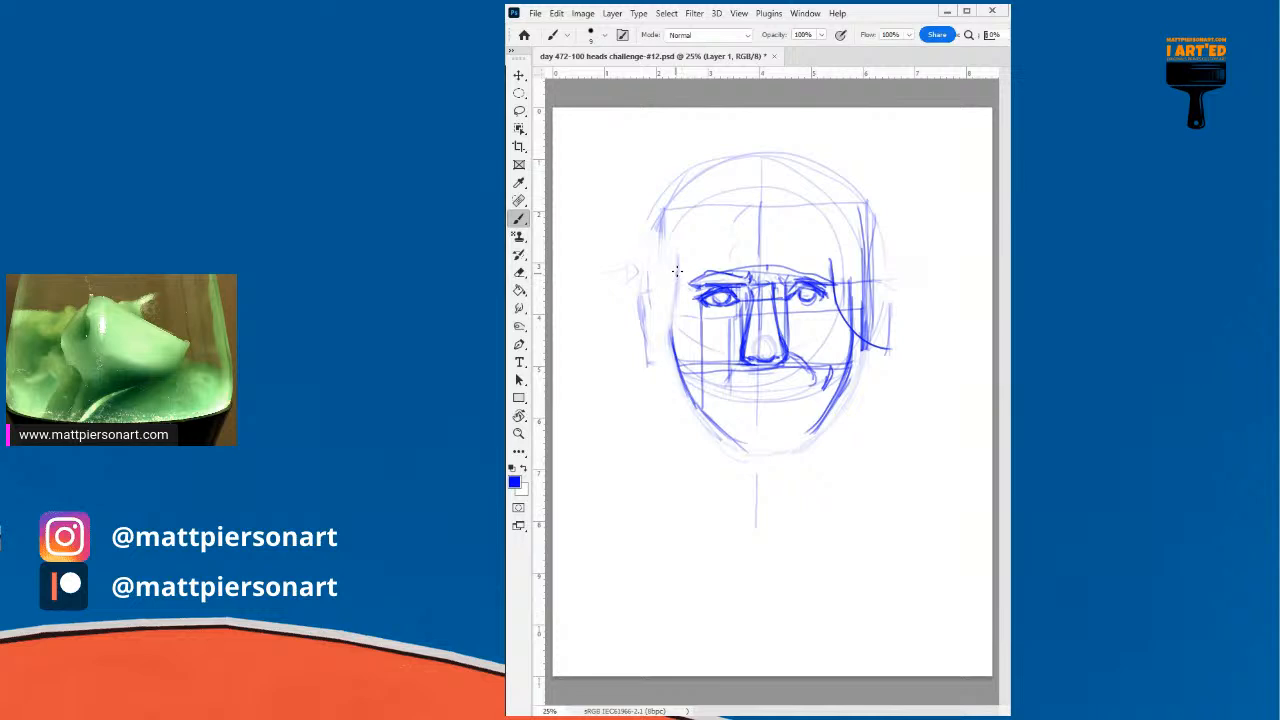
drag(676, 271, 676, 361)
- Sketch the slanted mouth line and the lower lip beneath the nose
mouse_move(786, 356)
mouse_down()
mouse_move(735, 397)
mouse_move(813, 378)
mouse_move(740, 401)
mouse_up()
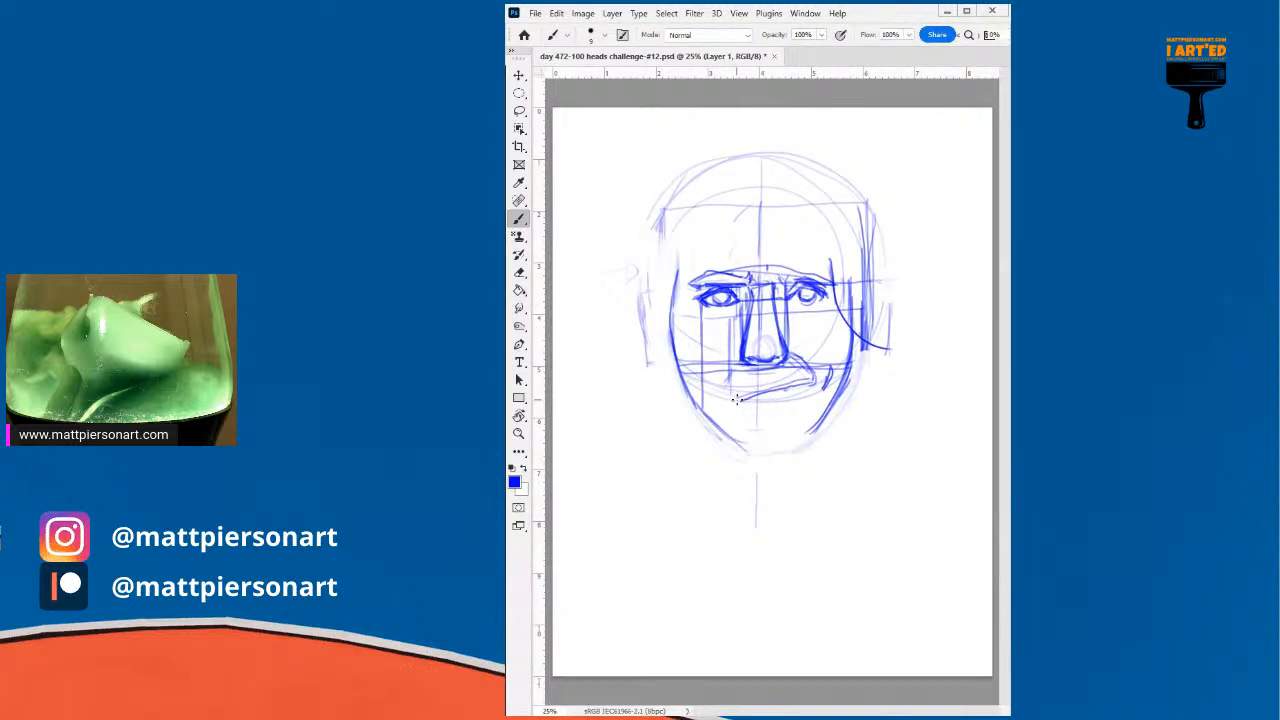
drag(746, 399, 779, 391)
drag(803, 384, 812, 380)
mouse_move(735, 398)
mouse_down()
mouse_move(767, 395)
mouse_move(734, 392)
mouse_move(807, 370)
mouse_move(747, 407)
mouse_move(806, 388)
mouse_move(745, 405)
mouse_move(774, 408)
mouse_move(809, 388)
mouse_move(742, 401)
mouse_up()
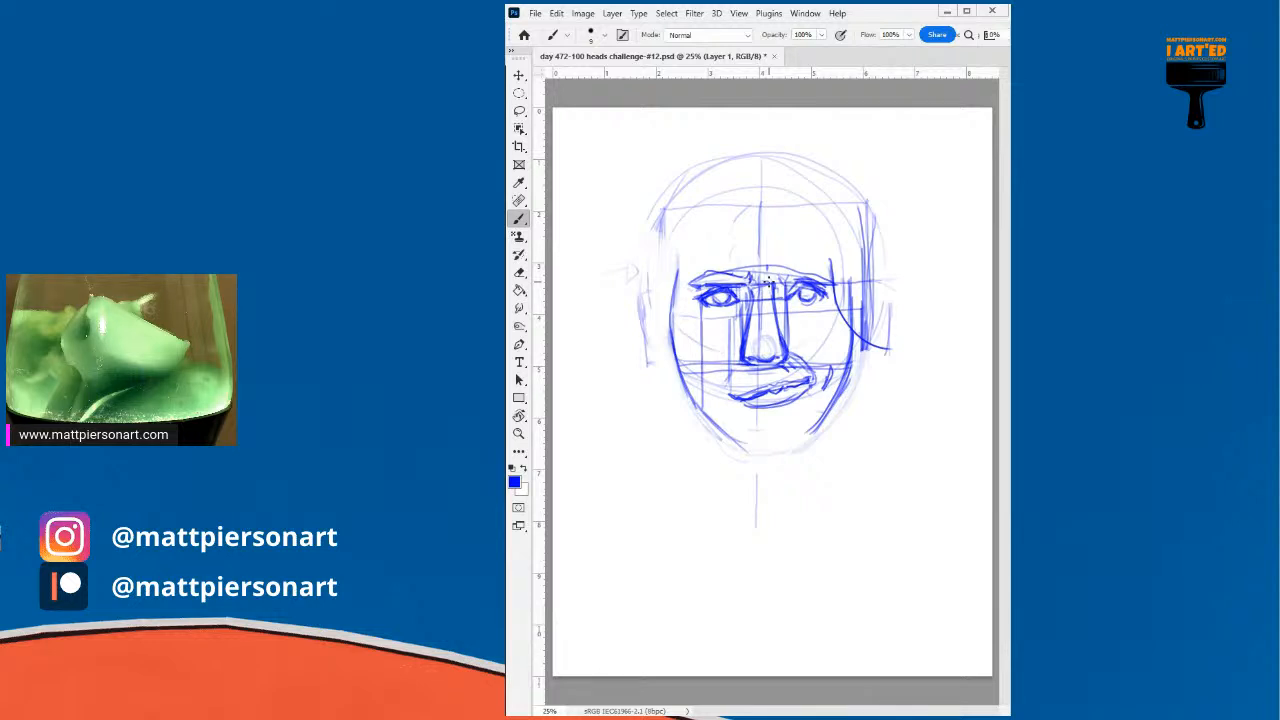
- Sketch the right eyebrow and strengthen the right eye and nose bridge lines
drag(790, 278, 823, 279)
drag(781, 275, 830, 277)
mouse_move(796, 300)
mouse_down()
mouse_move(823, 297)
mouse_move(786, 330)
mouse_move(778, 287)
mouse_move(731, 285)
mouse_move(744, 290)
mouse_up()
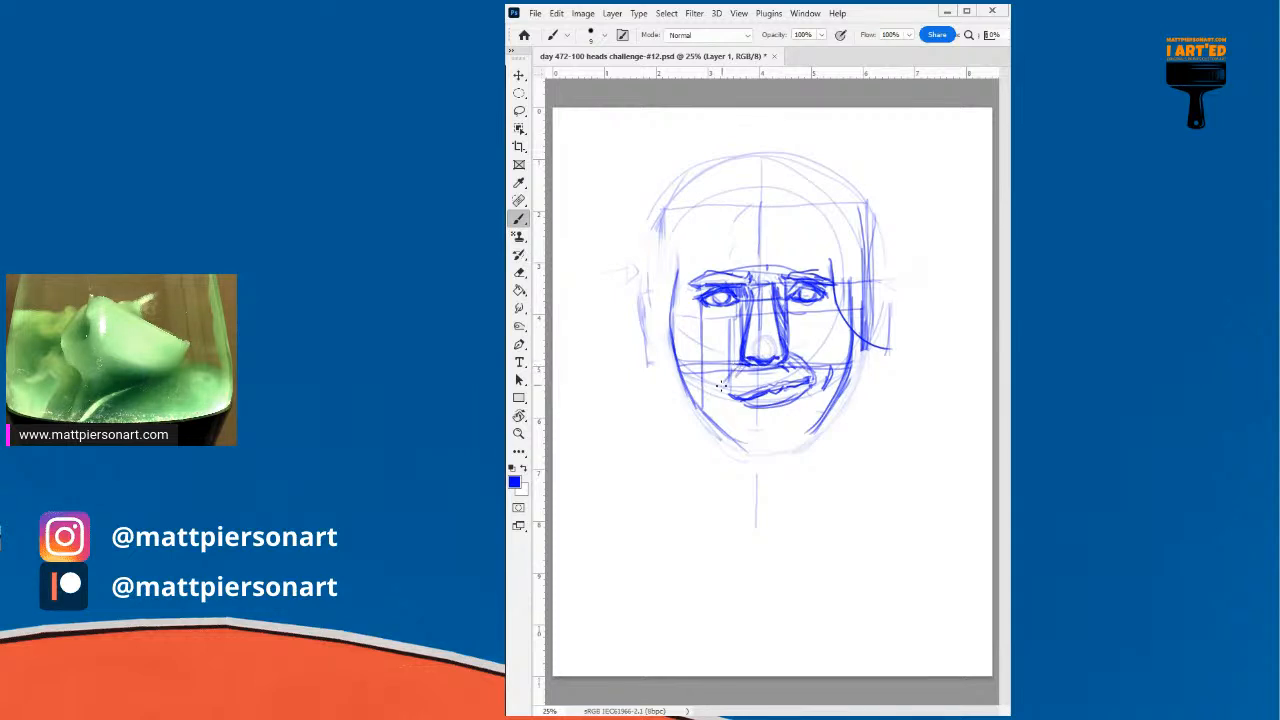
- Add a crease from the right mouth corner toward the chin and darken the right jaw line
drag(818, 392, 800, 450)
mouse_move(826, 390)
mouse_down()
mouse_move(802, 446)
mouse_move(820, 432)
mouse_up()
drag(856, 372, 822, 432)
mouse_move(846, 376)
mouse_down()
mouse_move(856, 331)
mouse_move(842, 395)
mouse_up()
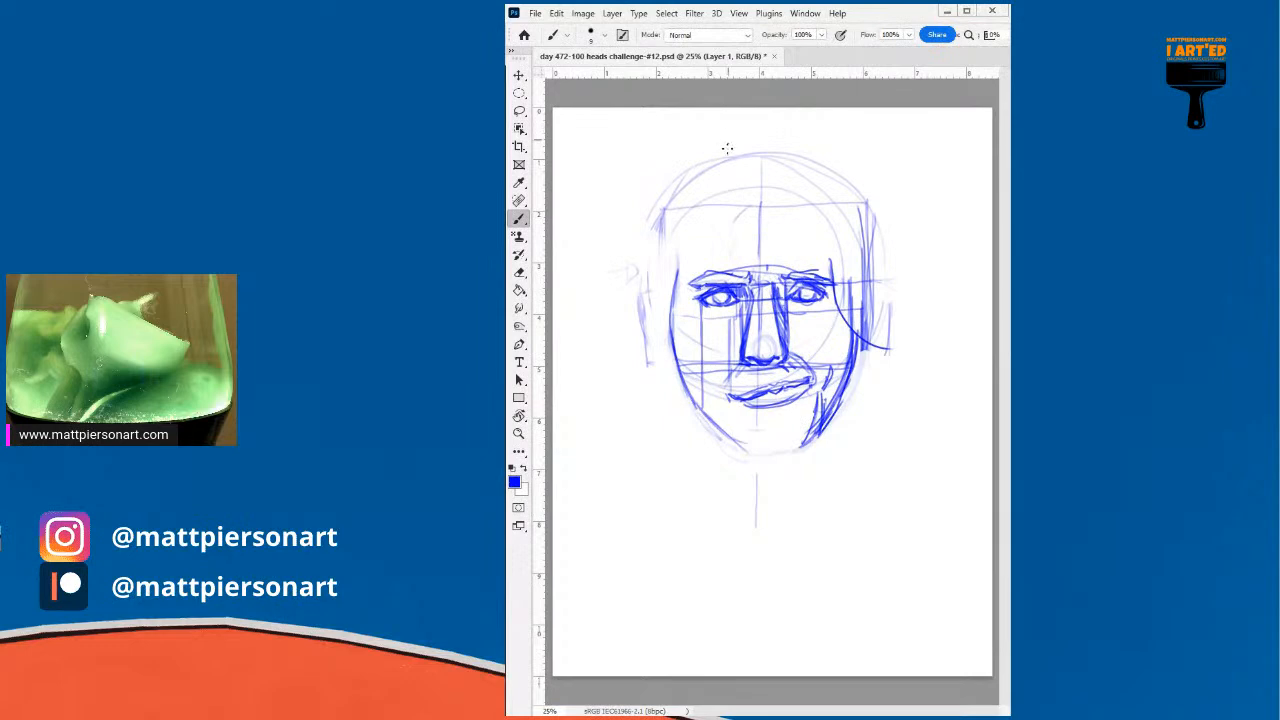
- Sketch the parted hair over the crown and the wavy locks down the left side, and close the chin line
mouse_move(677, 268)
mouse_down()
mouse_move(707, 203)
mouse_move(729, 196)
mouse_move(700, 217)
mouse_move(791, 165)
mouse_move(763, 161)
mouse_move(738, 183)
mouse_move(793, 146)
mouse_move(777, 143)
mouse_move(810, 158)
mouse_up()
mouse_move(729, 197)
mouse_down()
mouse_move(716, 208)
mouse_move(750, 187)
mouse_move(727, 157)
mouse_move(688, 152)
mouse_move(614, 302)
mouse_move(688, 256)
mouse_move(669, 290)
mouse_up()
drag(660, 339, 674, 361)
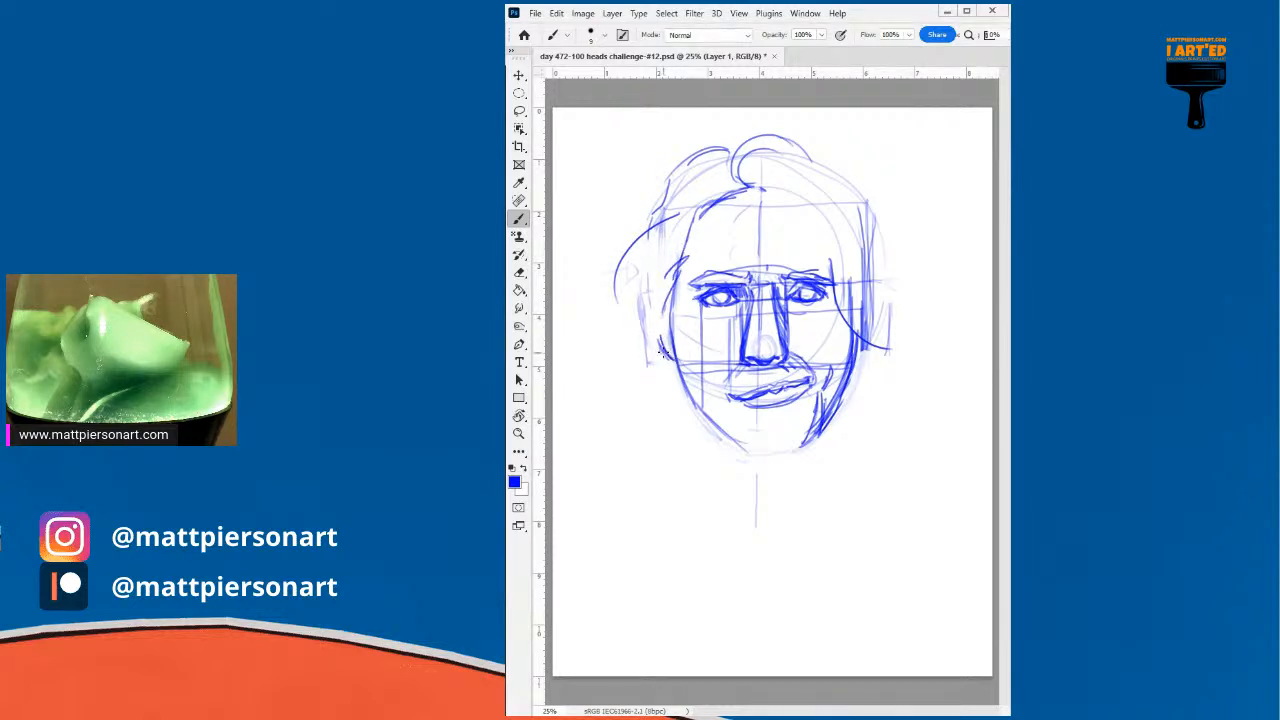
drag(672, 305, 634, 383)
mouse_move(618, 291)
mouse_down()
mouse_move(596, 340)
mouse_move(625, 406)
mouse_move(681, 432)
mouse_move(696, 353)
mouse_move(780, 447)
mouse_move(738, 442)
mouse_move(784, 447)
mouse_move(742, 453)
mouse_move(799, 449)
mouse_move(818, 421)
mouse_up()
drag(790, 451, 814, 436)
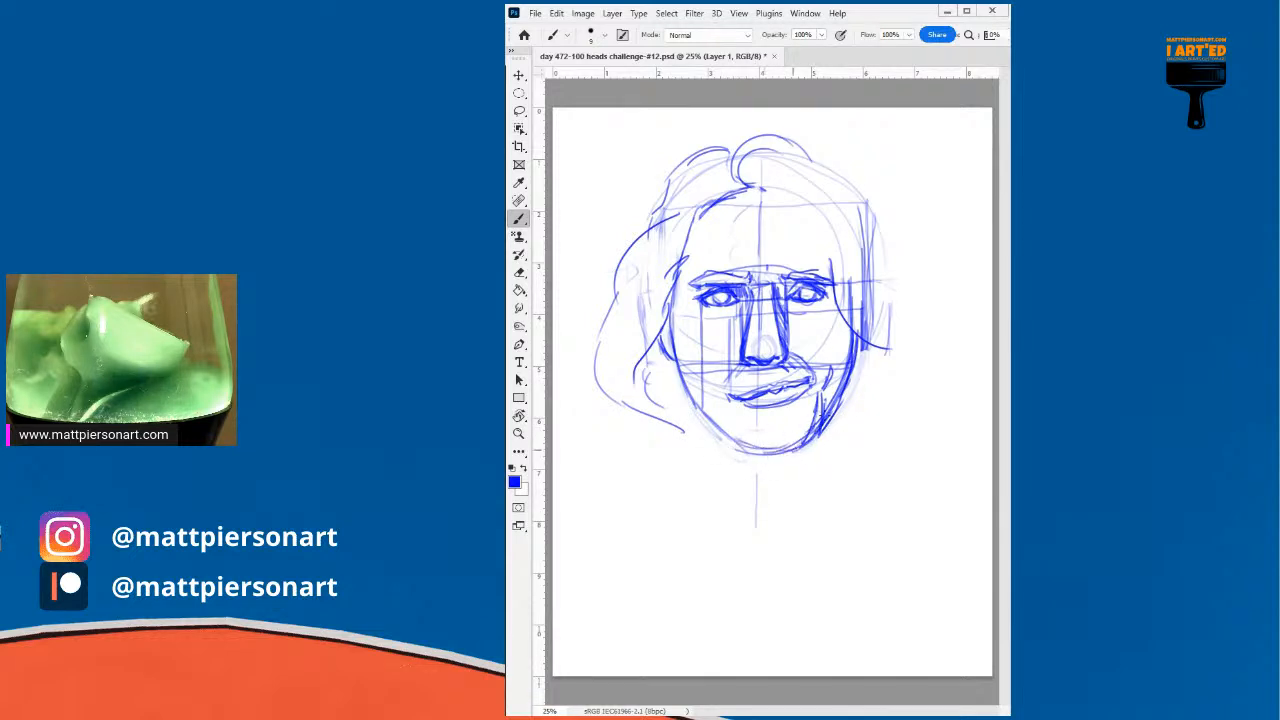
- Sketch the right hairline, raised crown and outward curl, and shift the whole sketch lower on the page
drag(856, 345, 934, 351)
drag(762, 189, 818, 206)
mouse_move(732, 146)
mouse_down()
mouse_move(789, 124)
mouse_move(821, 133)
mouse_move(834, 167)
mouse_move(830, 136)
mouse_move(856, 185)
mouse_up()
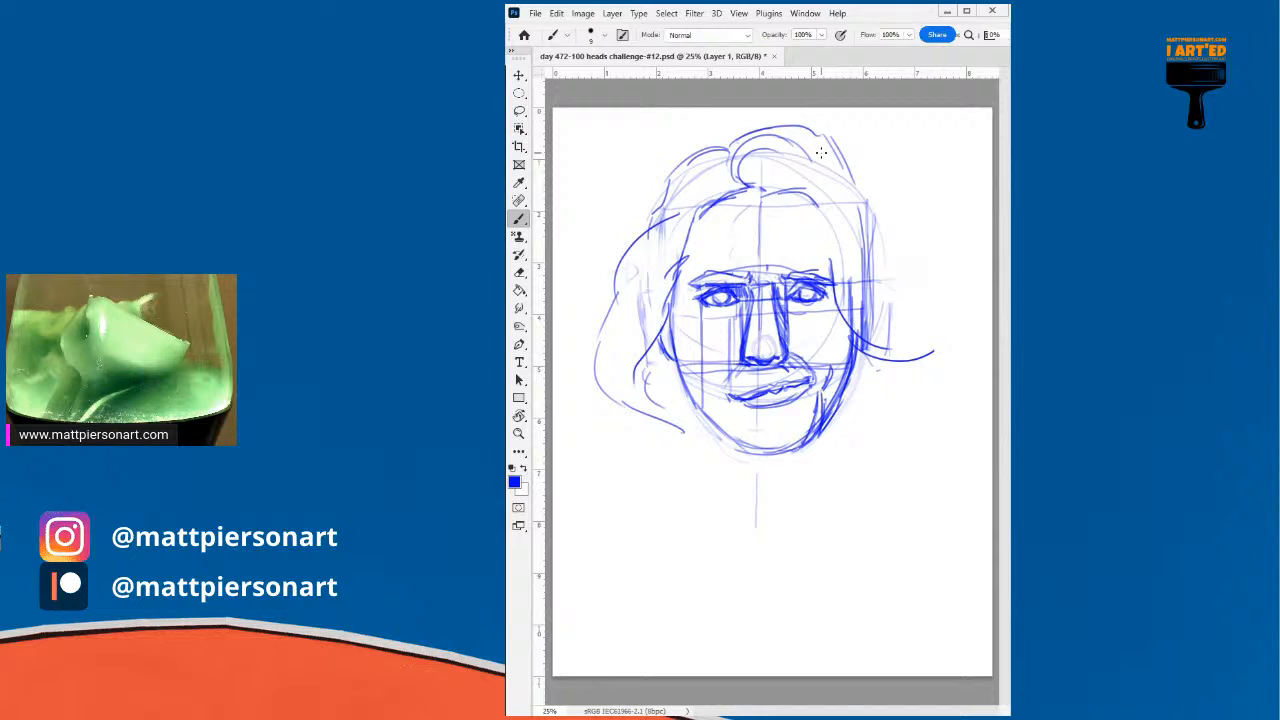
mouse_move(736, 131)
mouse_down()
mouse_move(833, 129)
mouse_move(769, 120)
mouse_move(799, 104)
mouse_move(859, 150)
mouse_move(838, 125)
mouse_move(870, 187)
mouse_move(866, 177)
mouse_move(897, 179)
mouse_move(880, 206)
mouse_up()
key(v)
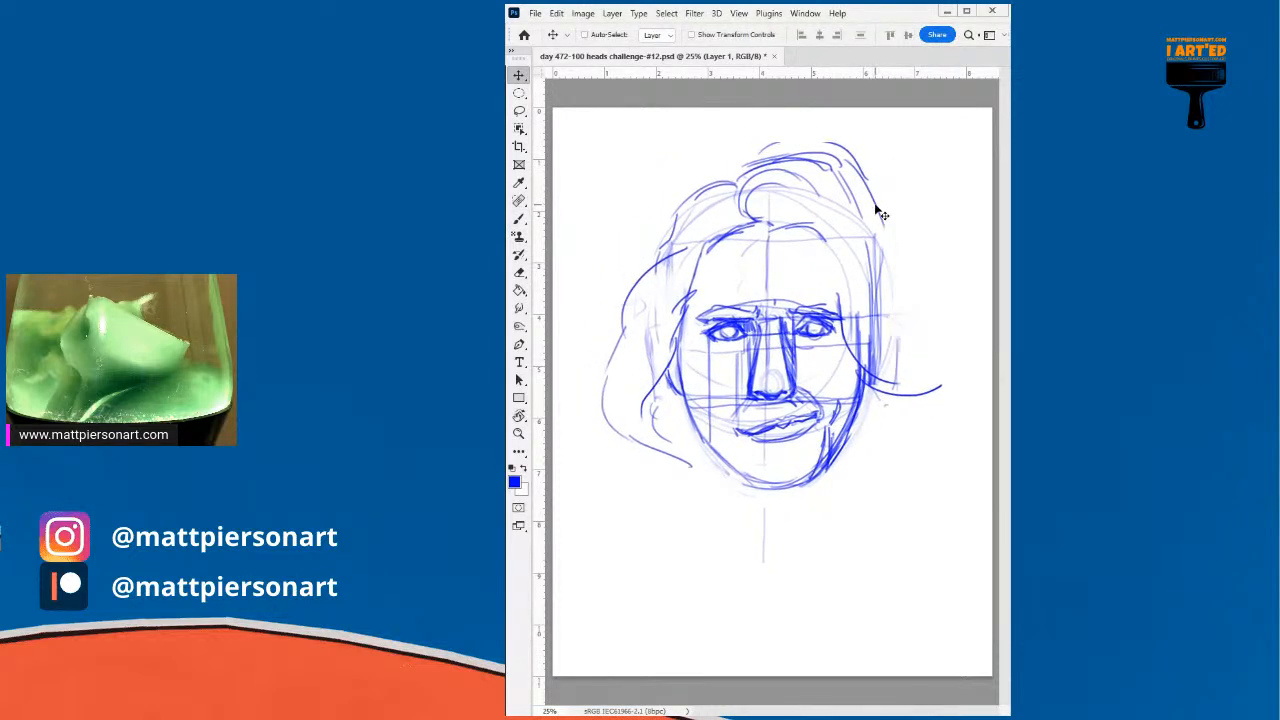
- Draw long wavy hair strands down the right side of the head and curling locks beside the left jaw
key(b)
mouse_move(796, 162)
mouse_down()
mouse_move(864, 176)
mouse_move(926, 312)
mouse_up()
drag(928, 266, 932, 356)
mouse_move(920, 304)
mouse_down()
mouse_move(874, 342)
mouse_move(964, 366)
mouse_move(956, 420)
mouse_up()
mouse_move(866, 408)
mouse_down()
mouse_move(852, 432)
mouse_move(906, 484)
mouse_up()
mouse_move(880, 438)
mouse_down()
mouse_move(934, 484)
mouse_move(904, 494)
mouse_up()
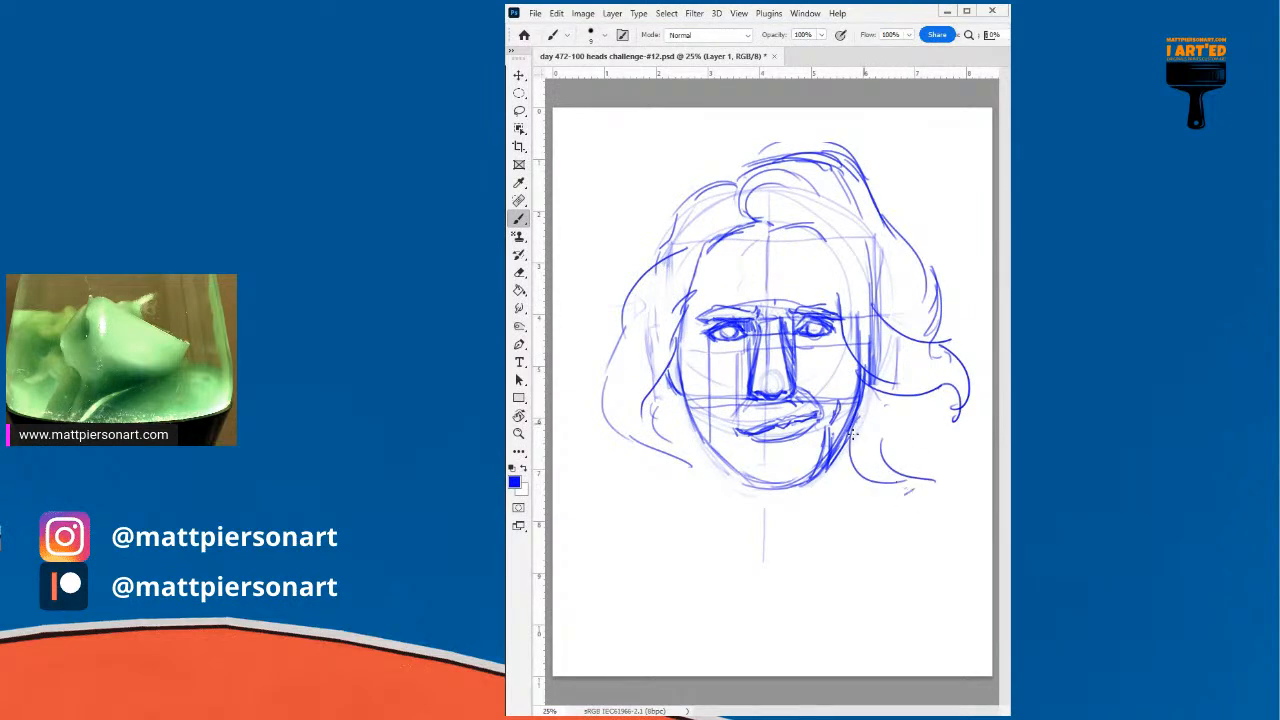
drag(712, 436, 706, 483)
mouse_move(697, 438)
mouse_down()
mouse_move(700, 478)
mouse_move(676, 505)
mouse_move(640, 494)
mouse_up()
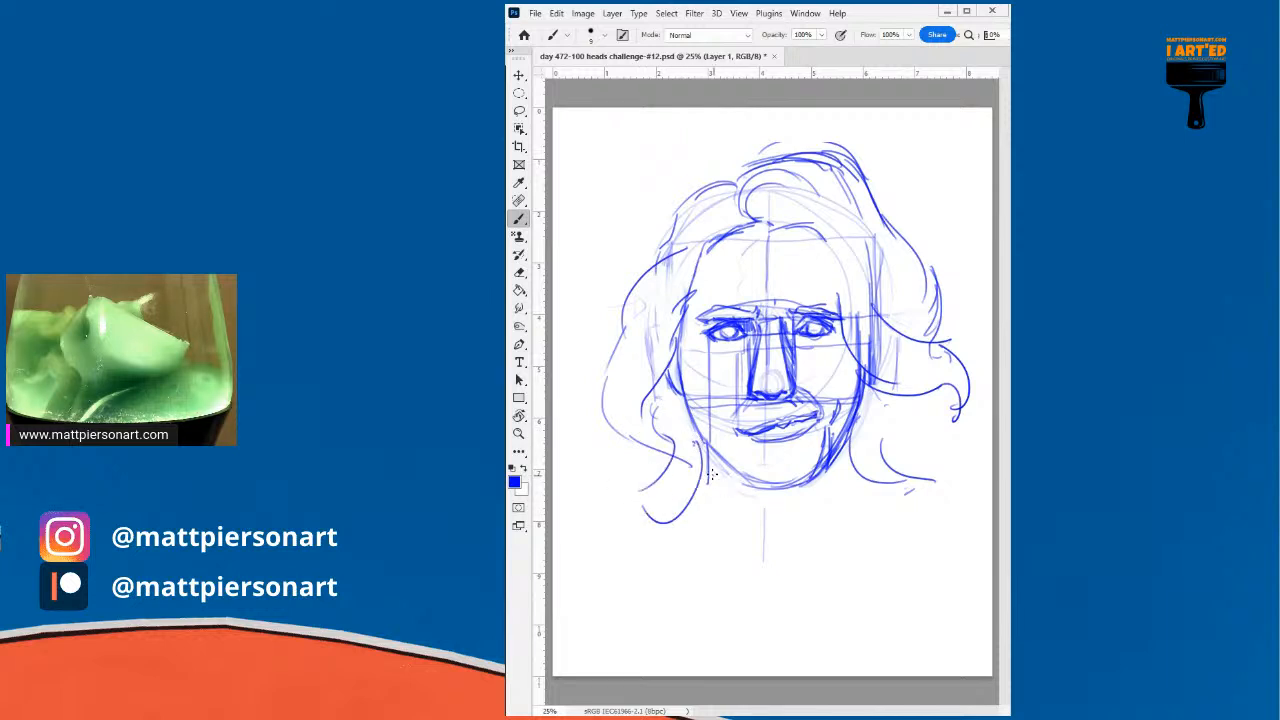
- Draw a second curve under the chin and refine the nose's bridge, front plane and base
mouse_move(710, 468)
mouse_down()
mouse_move(766, 501)
mouse_move(819, 489)
mouse_up()
drag(733, 331, 733, 338)
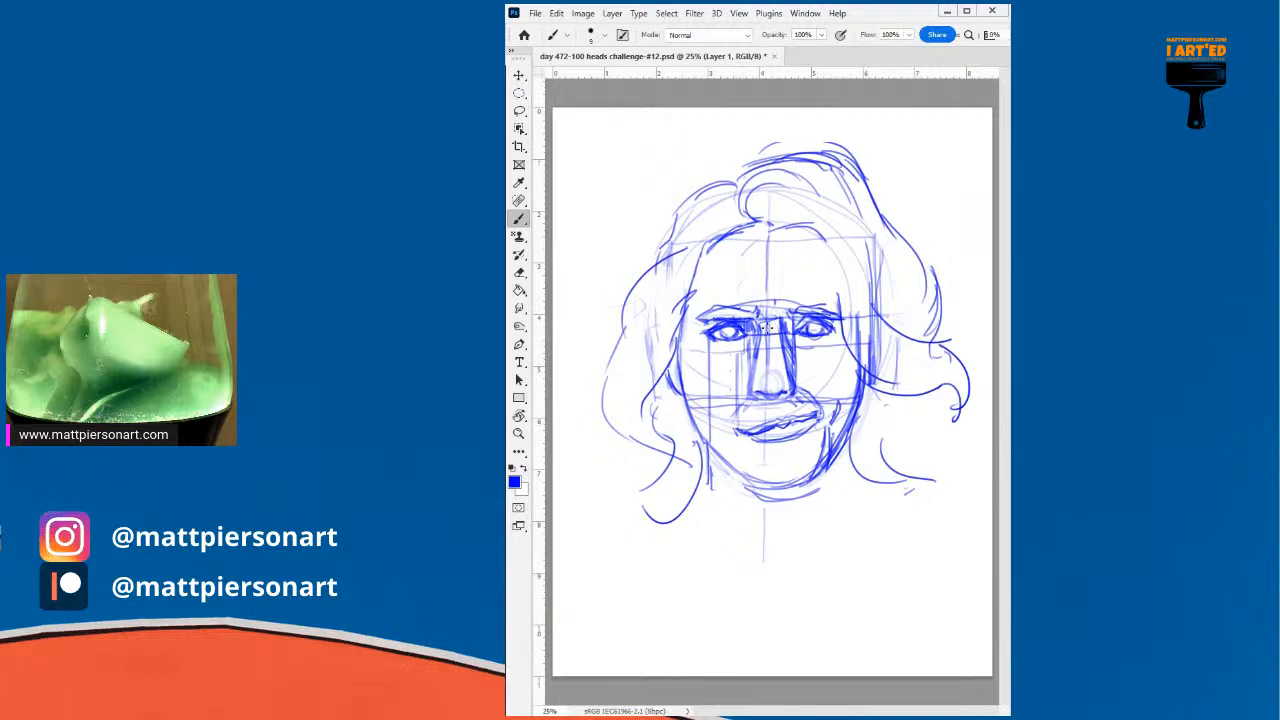
mouse_move(757, 325)
mouse_down()
mouse_move(794, 320)
mouse_move(777, 320)
mouse_up()
drag(755, 393, 783, 397)
drag(770, 338, 771, 394)
- Strengthen the hairline across the forehead and down the left edge of the face
mouse_move(703, 254)
mouse_down()
mouse_move(750, 232)
mouse_move(812, 230)
mouse_up()
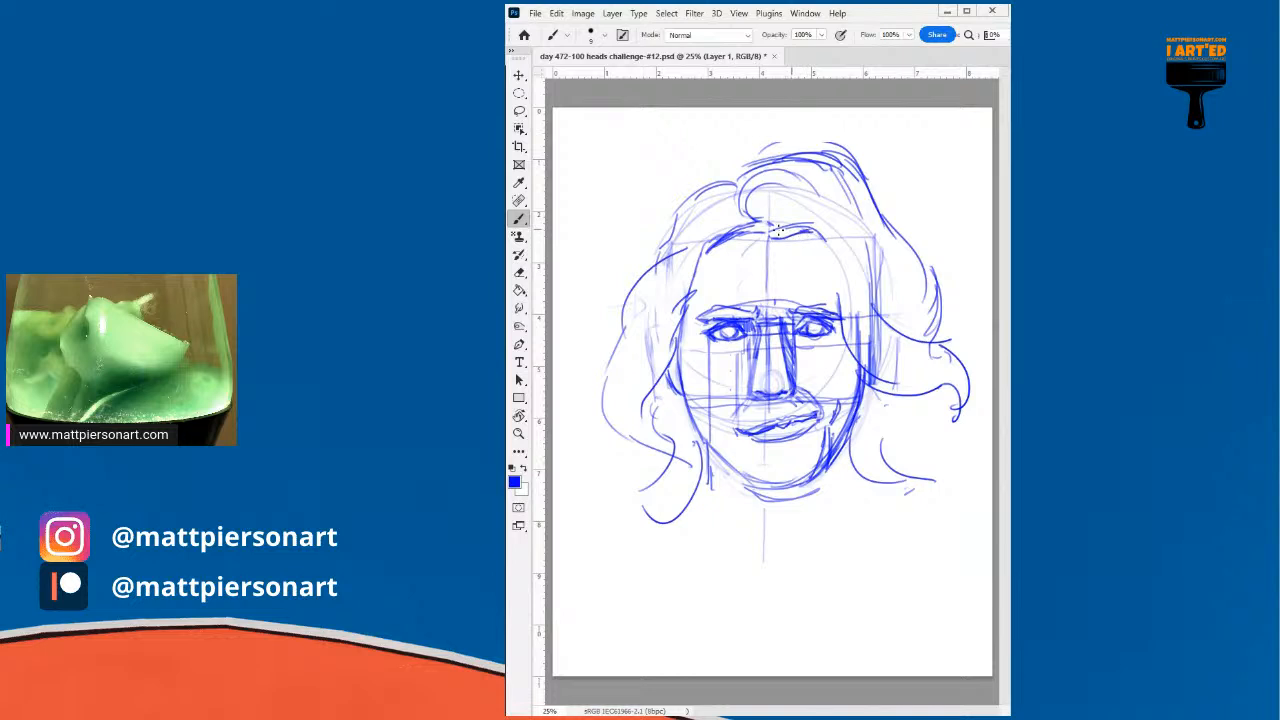
mouse_move(688, 276)
mouse_down()
mouse_move(702, 256)
mouse_move(670, 348)
mouse_move(682, 384)
mouse_up()
drag(686, 336, 682, 400)
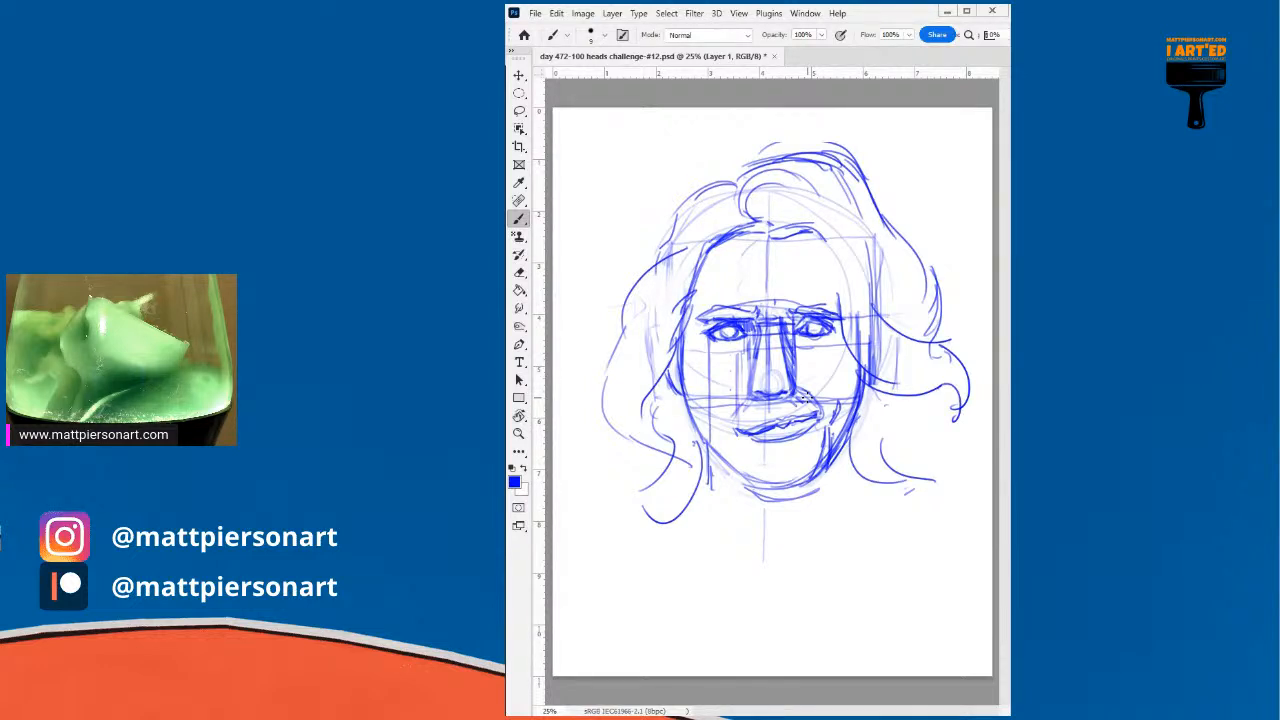
- Darken the chin curve and the jaw lines on both sides of the face
mouse_move(746, 475)
mouse_down()
mouse_move(804, 473)
mouse_move(768, 482)
mouse_move(814, 464)
mouse_up()
drag(748, 474, 824, 459)
drag(792, 479, 837, 442)
mouse_move(682, 332)
mouse_down()
mouse_move(708, 440)
mouse_move(694, 414)
mouse_move(750, 471)
mouse_move(798, 474)
mouse_up()
right_click(799, 473)
click(737, 452)
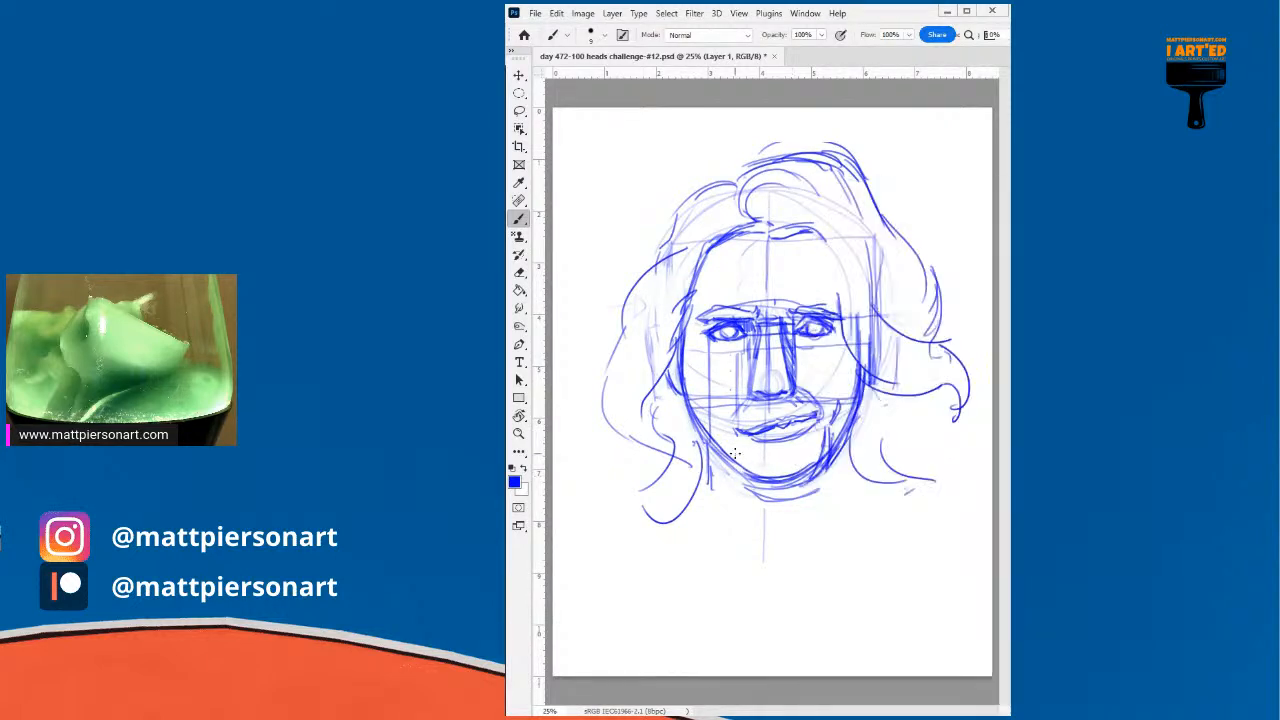
- Draw the left neck line and sloping shoulder, and extend the right-hand hair locks down toward the shoulder
drag(707, 445, 713, 486)
mouse_move(852, 442)
mouse_down()
mouse_move(880, 508)
mouse_move(916, 514)
mouse_move(952, 582)
mouse_move(976, 580)
mouse_move(944, 548)
mouse_up()
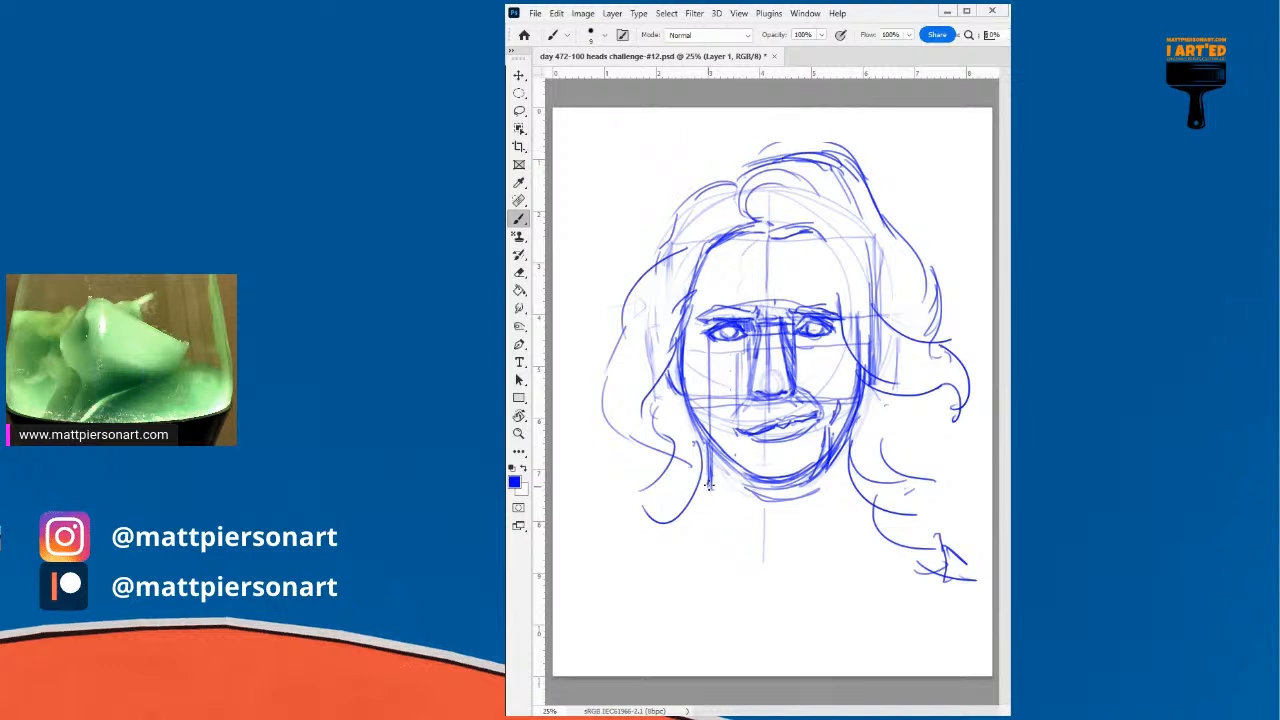
drag(705, 490, 580, 552)
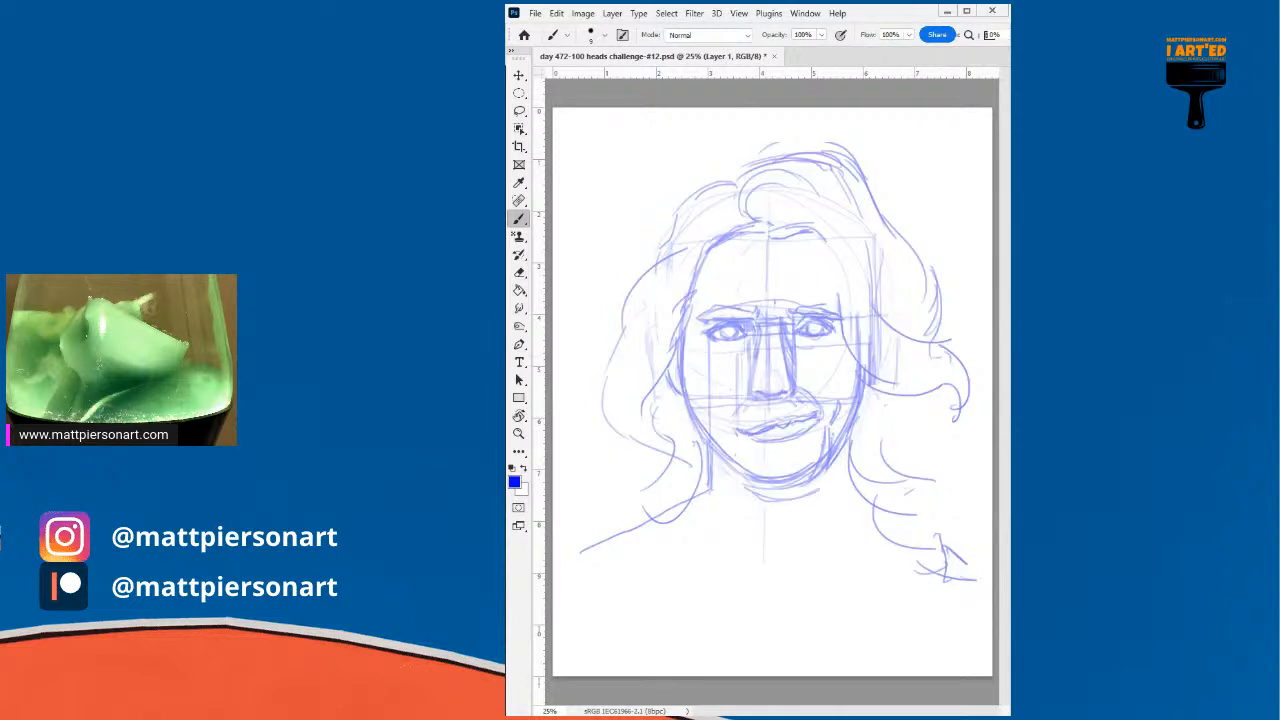
- Set the brush colour to black and ink the left eye's upper and lower lids and inner corner on Layer 2
click(511, 468)
drag(770, 445, 817, 431)
mouse_move(828, 372)
mouse_down()
mouse_move(857, 414)
mouse_move(1012, 472)
mouse_move(1000, 469)
mouse_up()
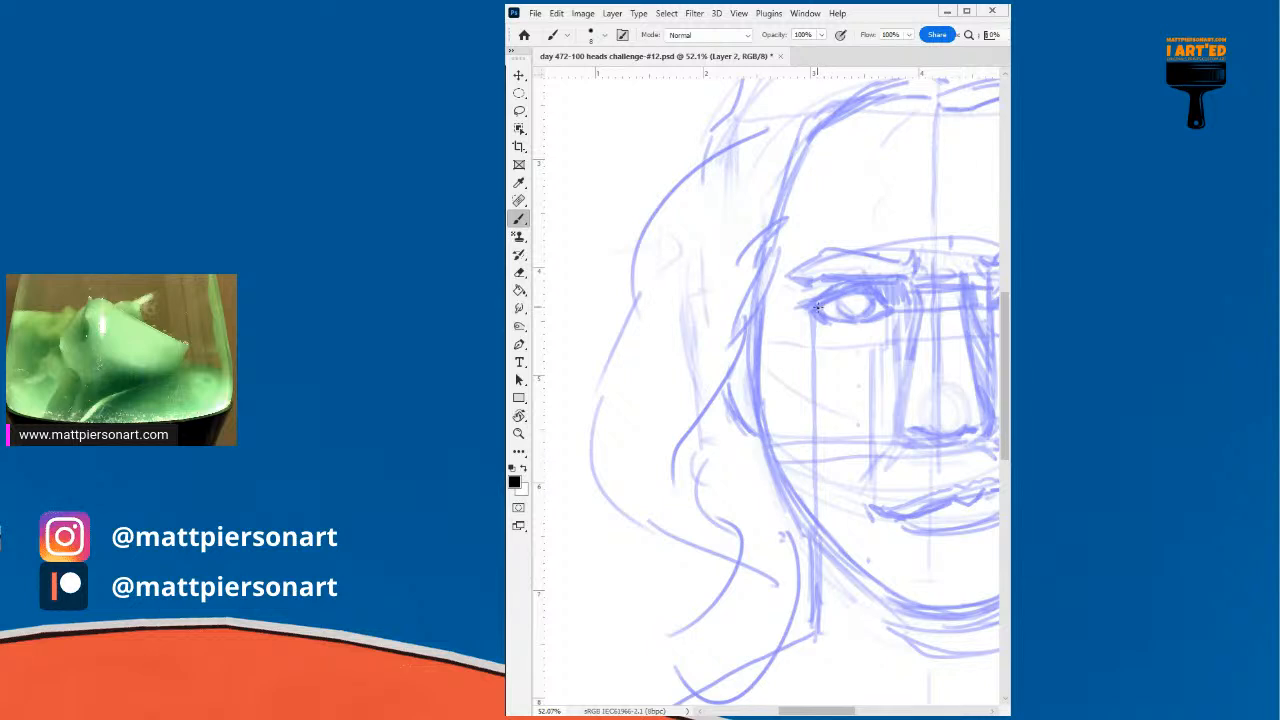
drag(817, 307, 852, 290)
key(ctrl+z)
drag(815, 309, 879, 297)
mouse_move(873, 292)
mouse_down()
mouse_move(897, 315)
mouse_move(888, 308)
mouse_up()
drag(815, 308, 863, 322)
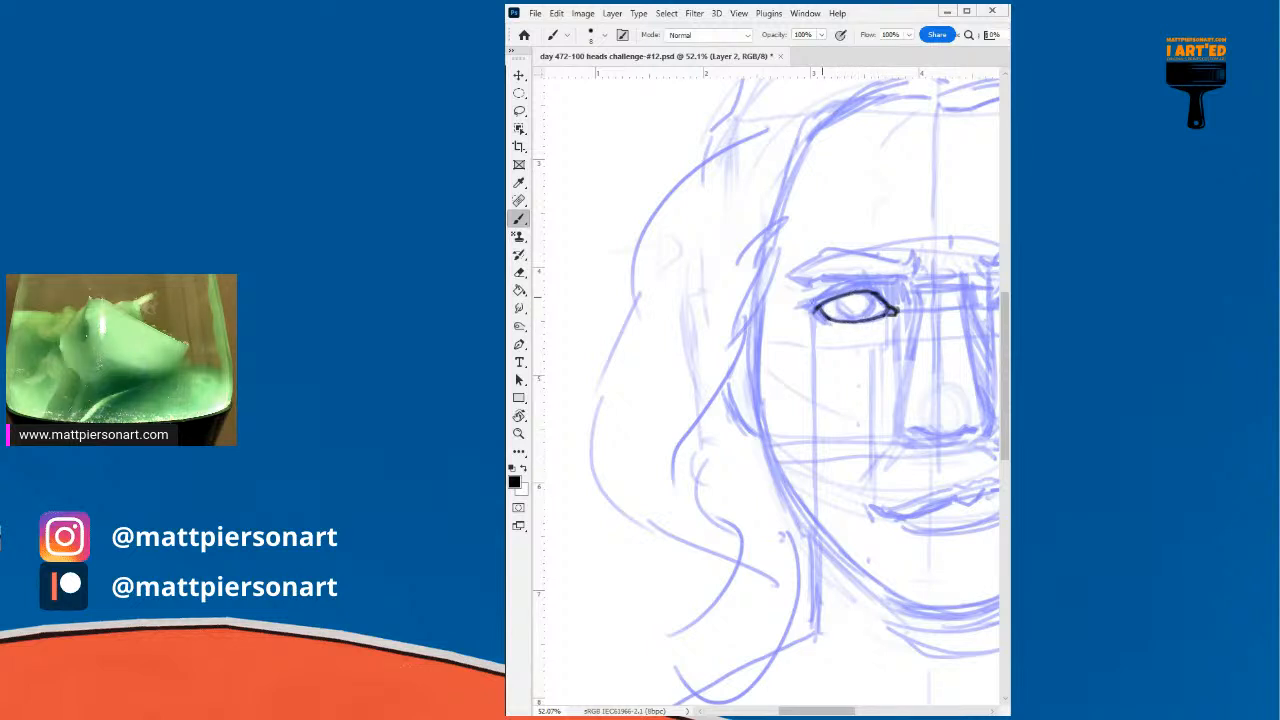
mouse_move(810, 309)
mouse_down()
mouse_move(842, 286)
mouse_move(874, 286)
mouse_up()
drag(818, 316, 888, 321)
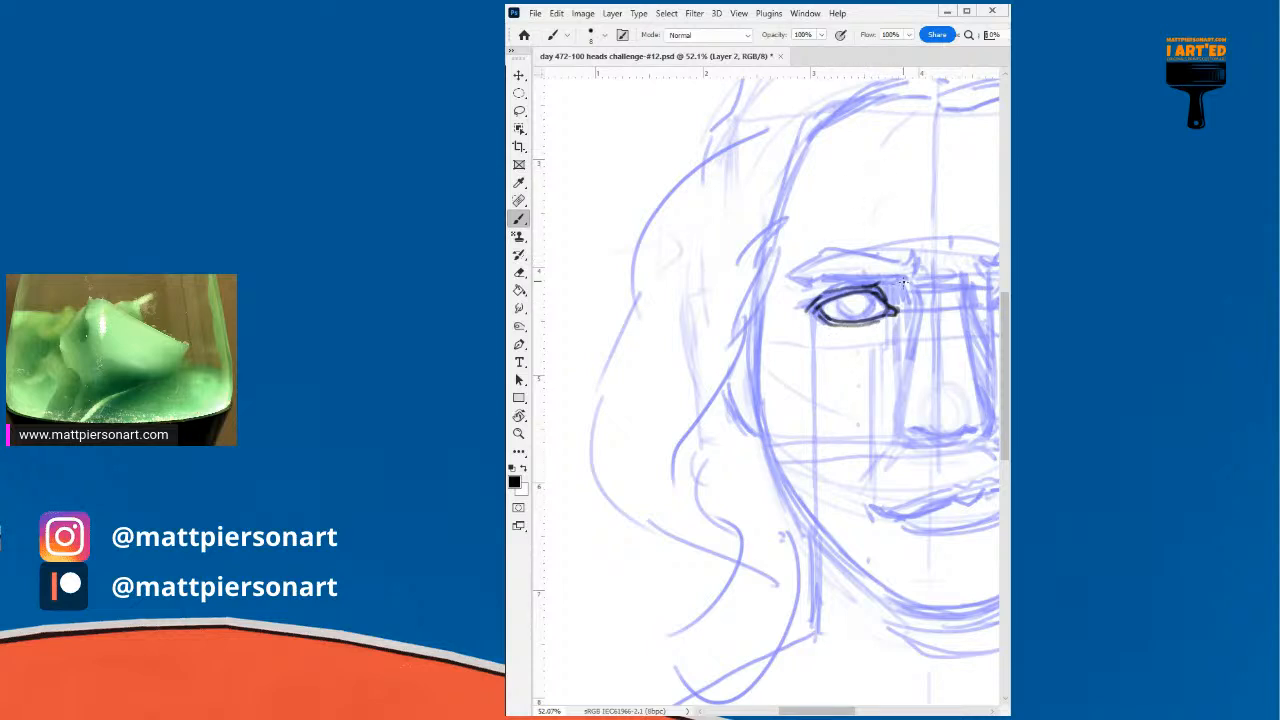
- Ink the left eye's iris and outline the left eyebrow in black
drag(946, 331, 906, 335)
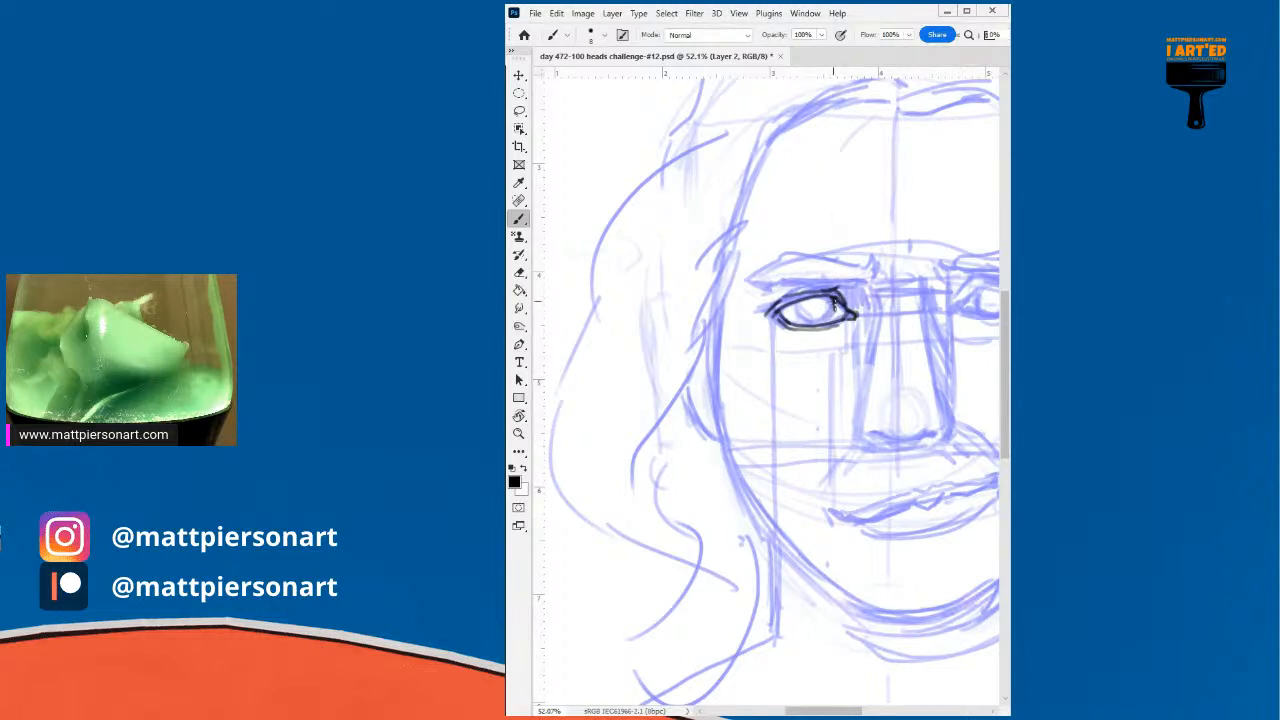
mouse_move(816, 327)
mouse_down()
mouse_move(795, 300)
mouse_move(820, 315)
mouse_move(815, 327)
mouse_move(796, 300)
mouse_move(831, 318)
mouse_up()
key(ctrl+z)
drag(831, 292, 845, 286)
drag(755, 278, 769, 277)
mouse_move(798, 272)
mouse_down()
mouse_move(862, 270)
mouse_move(879, 249)
mouse_move(874, 275)
mouse_move(829, 260)
mouse_move(861, 259)
mouse_move(788, 253)
mouse_move(746, 280)
mouse_move(880, 271)
mouse_up()
key(ctrl+z)
key(ctrl+z)
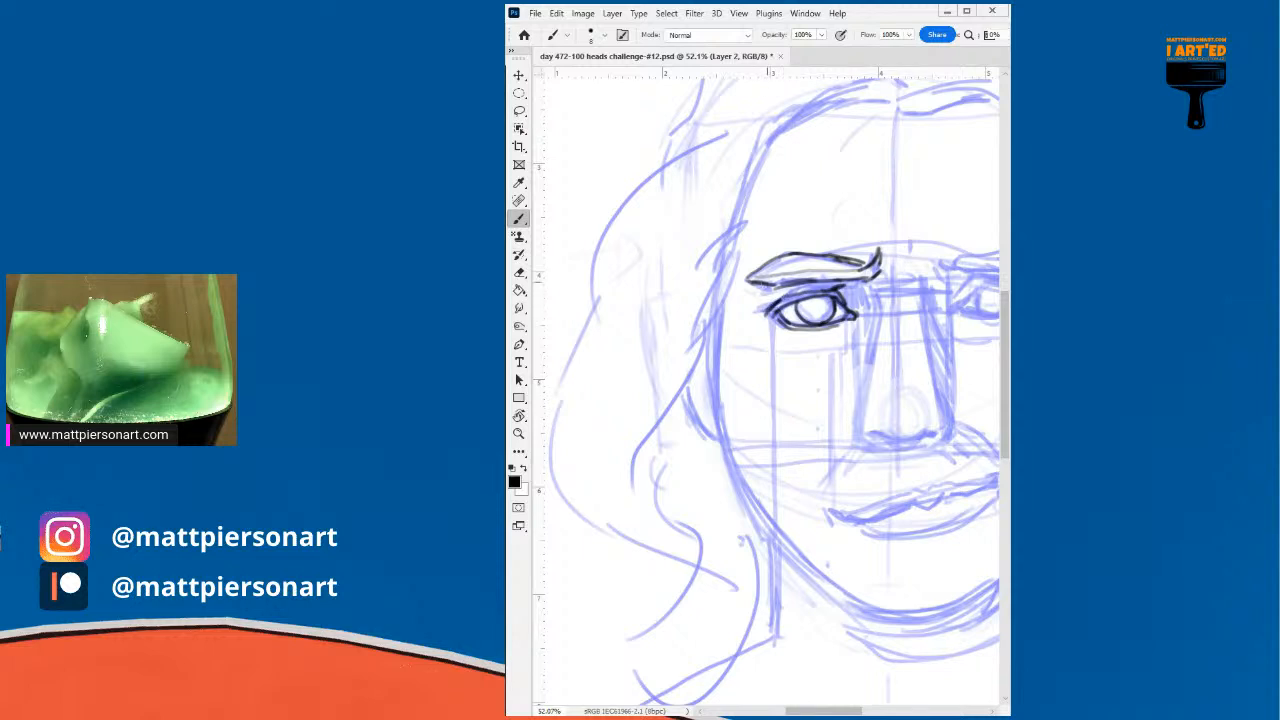
drag(818, 326, 798, 309)
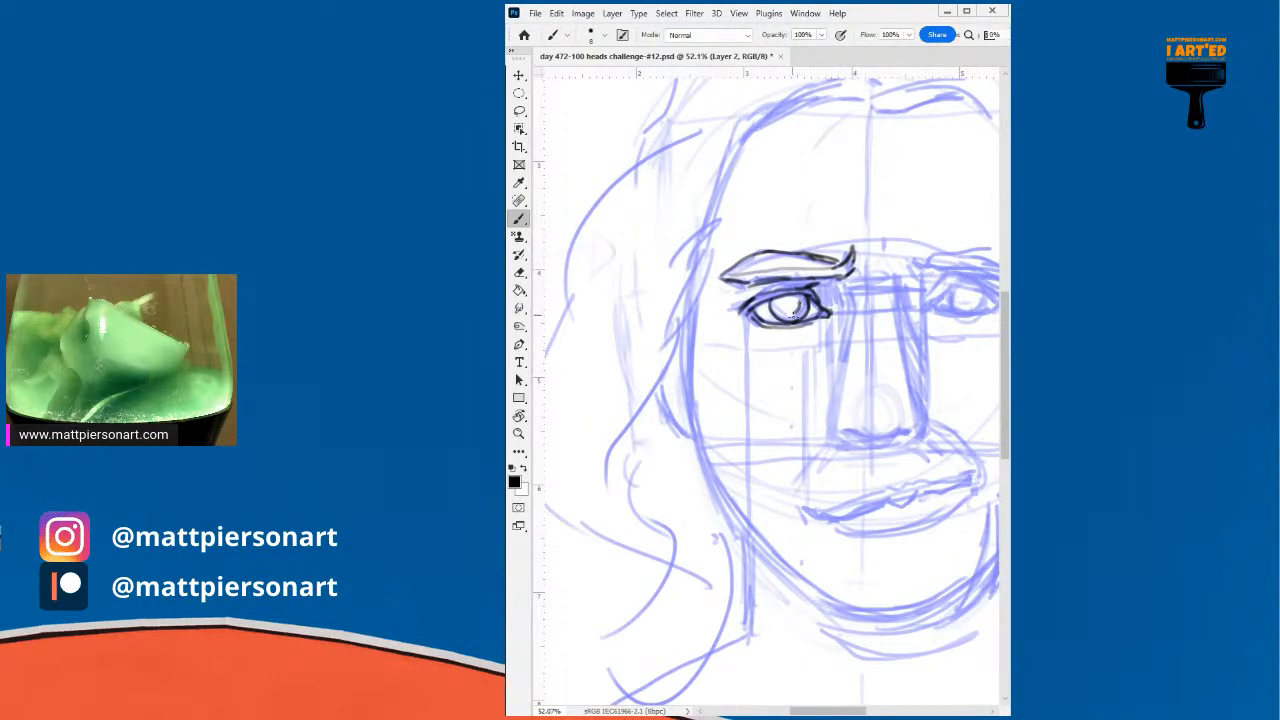
- Ink the left eye socket's inner edge, the frown creases between the brows and the upper nose bridge
drag(882, 339, 838, 340)
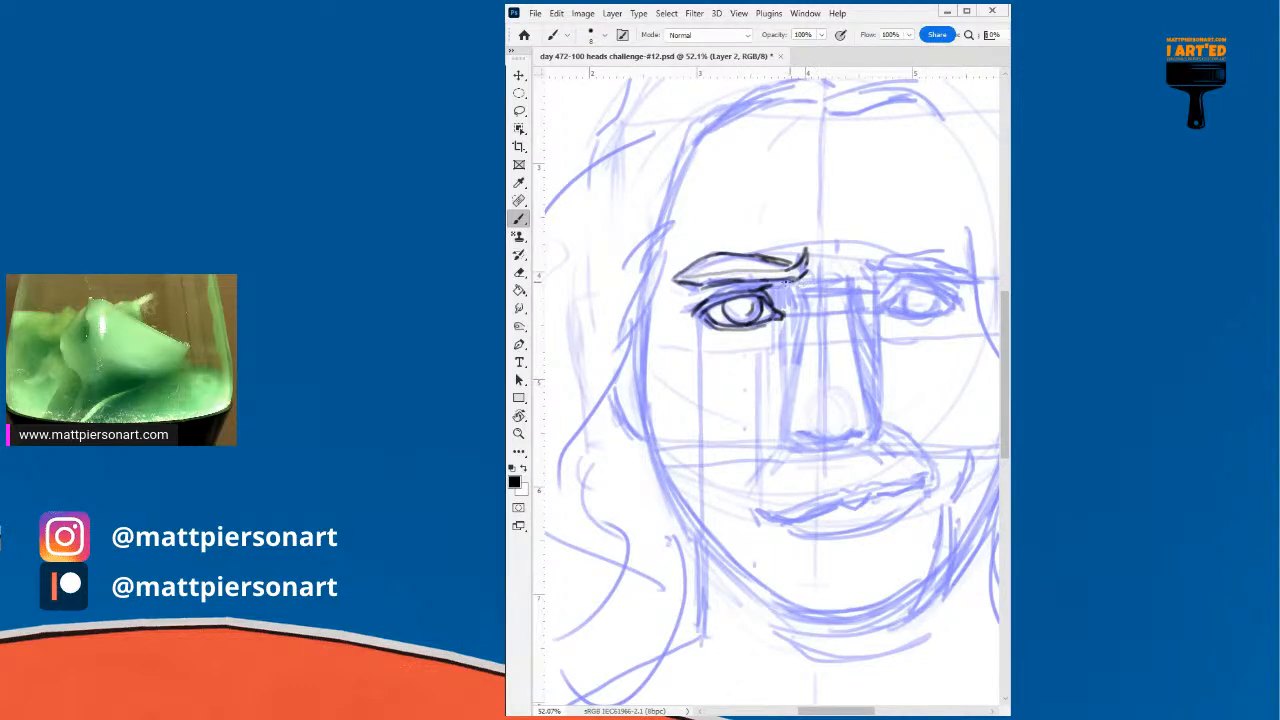
mouse_move(801, 294)
mouse_down()
mouse_move(771, 343)
mouse_move(803, 308)
mouse_up()
mouse_move(807, 262)
mouse_down()
mouse_move(811, 222)
mouse_move(836, 246)
mouse_move(838, 218)
mouse_move(841, 240)
mouse_move(811, 200)
mouse_up()
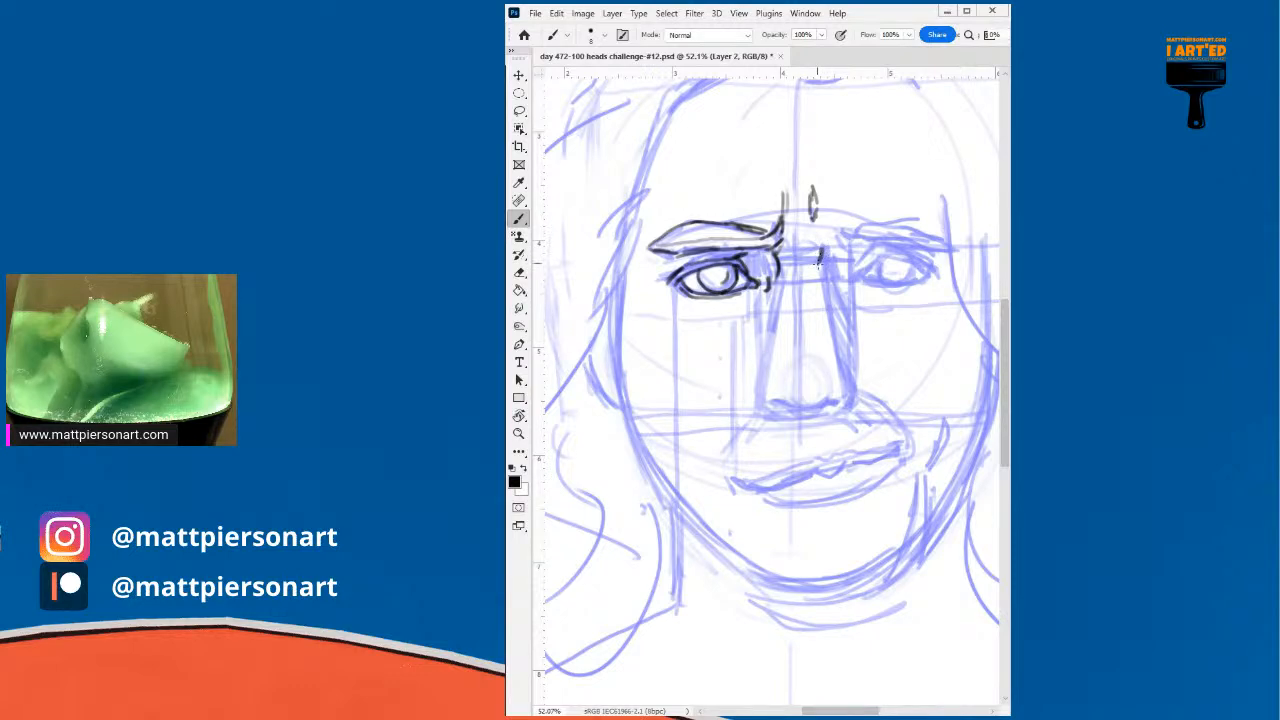
drag(818, 258, 822, 250)
mouse_move(826, 266)
mouse_down()
mouse_move(836, 311)
mouse_move(815, 238)
mouse_up()
- Ink the left wing and nostril and the underside of the nose tip, undoing stray strokes
drag(764, 358, 761, 390)
mouse_move(770, 390)
mouse_down()
mouse_move(783, 399)
mouse_move(758, 388)
mouse_move(764, 412)
mouse_move(785, 415)
mouse_up()
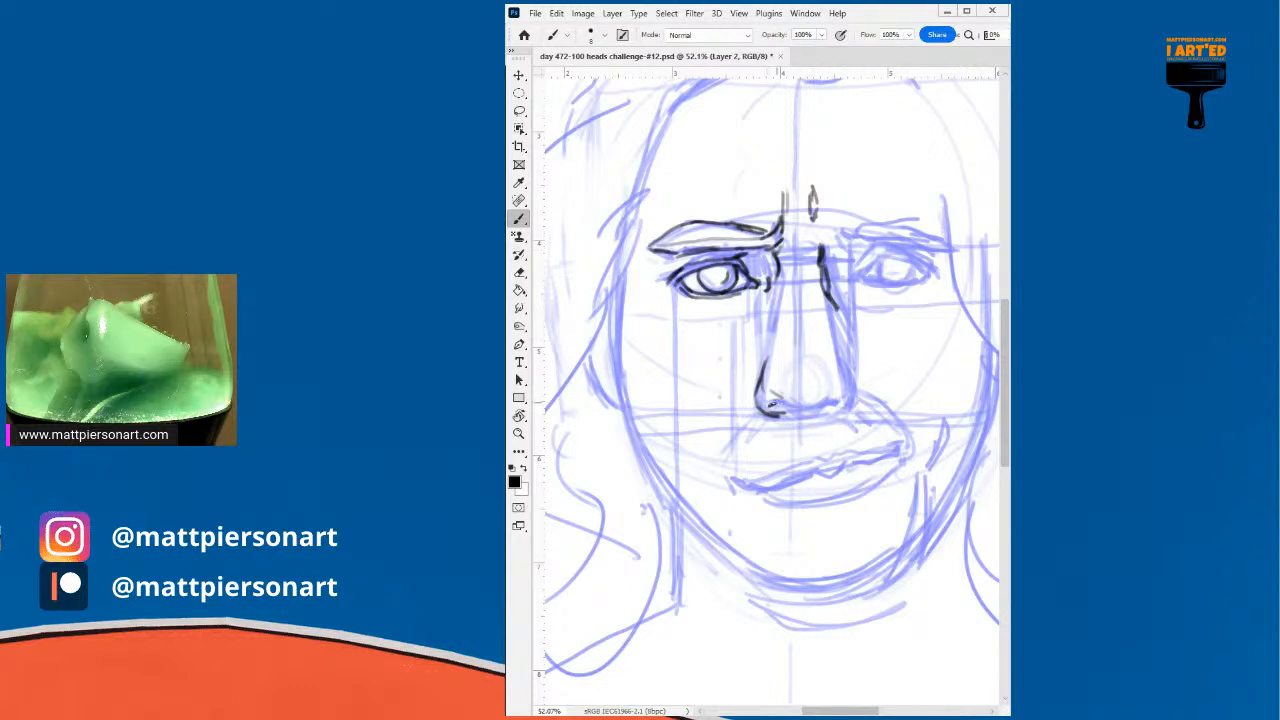
mouse_move(779, 402)
mouse_down()
mouse_move(829, 412)
mouse_move(800, 418)
mouse_move(828, 410)
mouse_up()
key(ctrl+z)
key(ctrl+z)
key(ctrl+z)
key(ctrl+z)
key(ctrl+z)
key(ctrl+z)
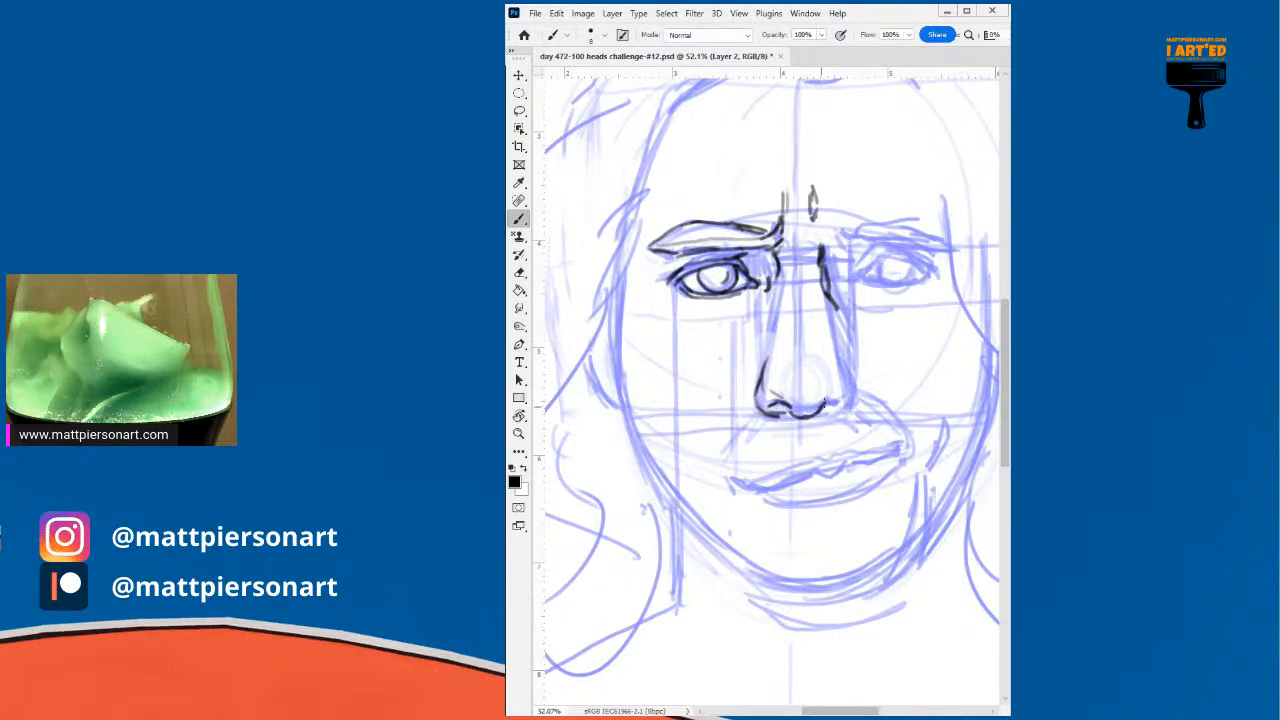
- Ink the right nostril, the right wing and the right side of the nose
drag(828, 403, 842, 399)
drag(840, 403, 862, 427)
drag(749, 347, 753, 360)
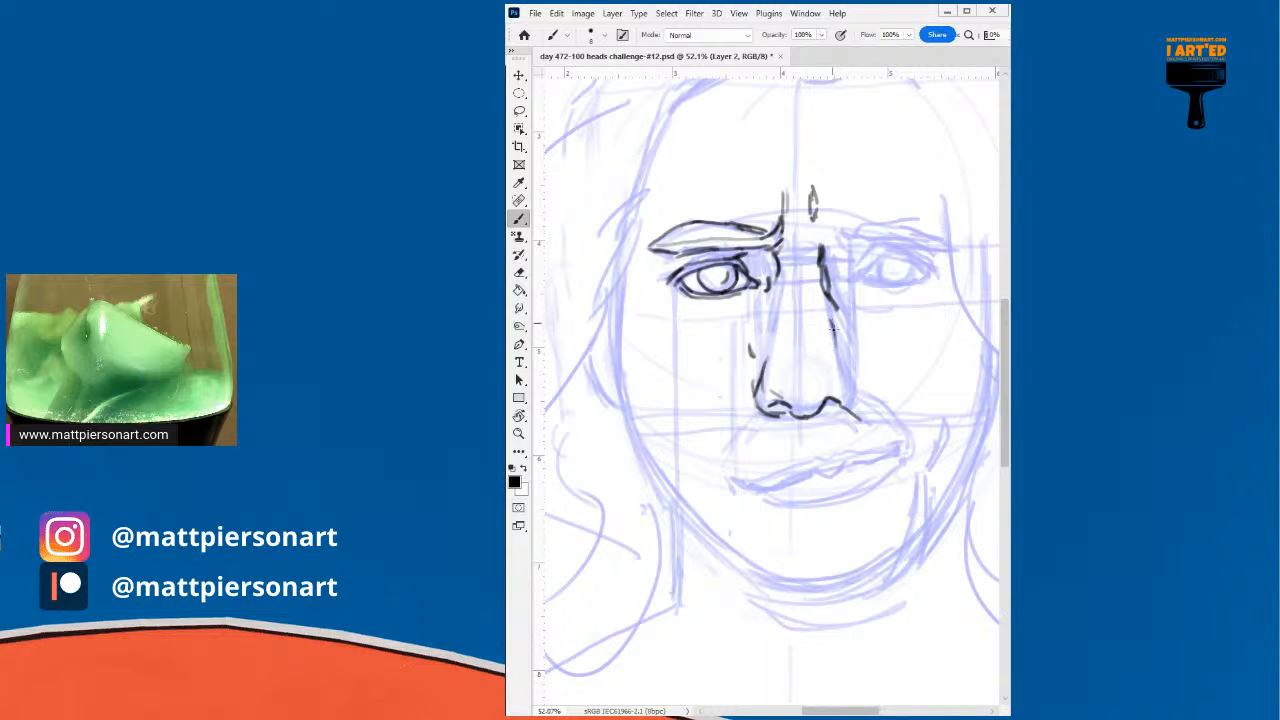
drag(832, 319, 852, 403)
mouse_move(815, 398)
mouse_down()
mouse_move(836, 363)
mouse_move(848, 384)
mouse_move(827, 367)
mouse_move(824, 326)
mouse_up()
key(ctrl+z)
drag(826, 367, 850, 397)
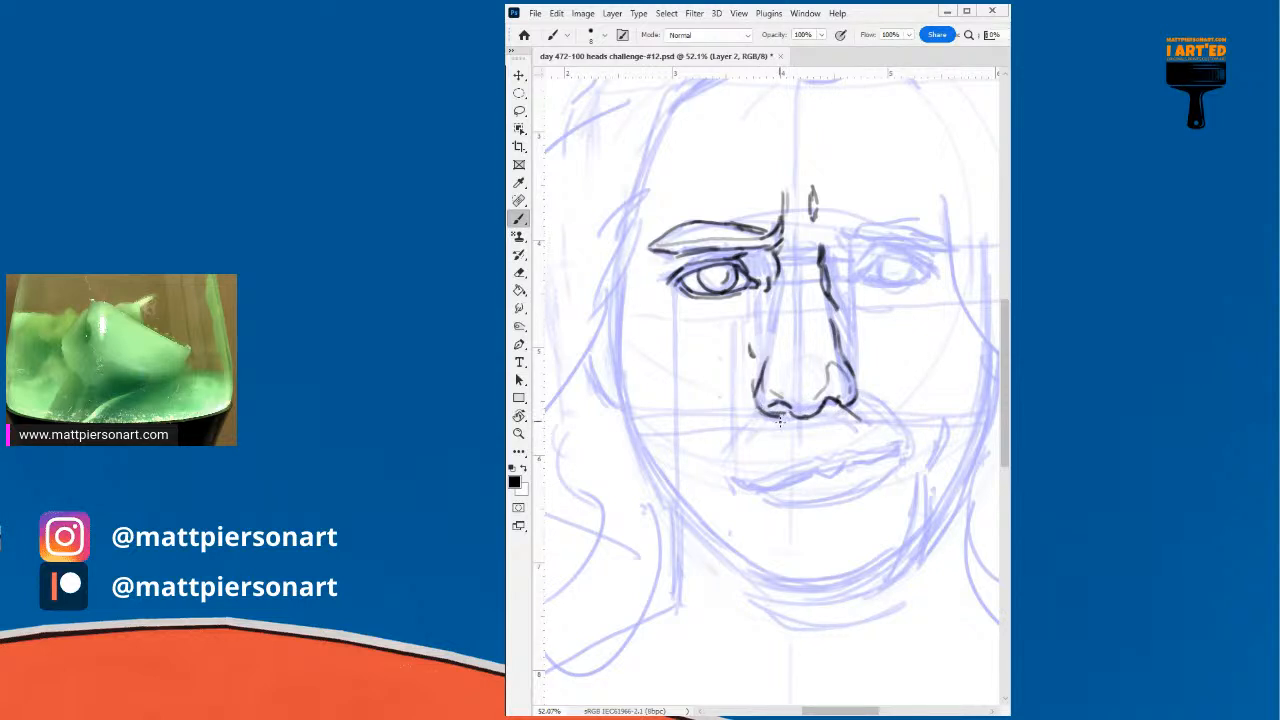
- Add a shadow mark under the left nostril and outline the shadow plane along the nose's right side
drag(778, 419, 764, 428)
mouse_move(822, 256)
mouse_down()
mouse_move(850, 310)
mouse_move(858, 382)
mouse_up()
drag(825, 290, 828, 322)
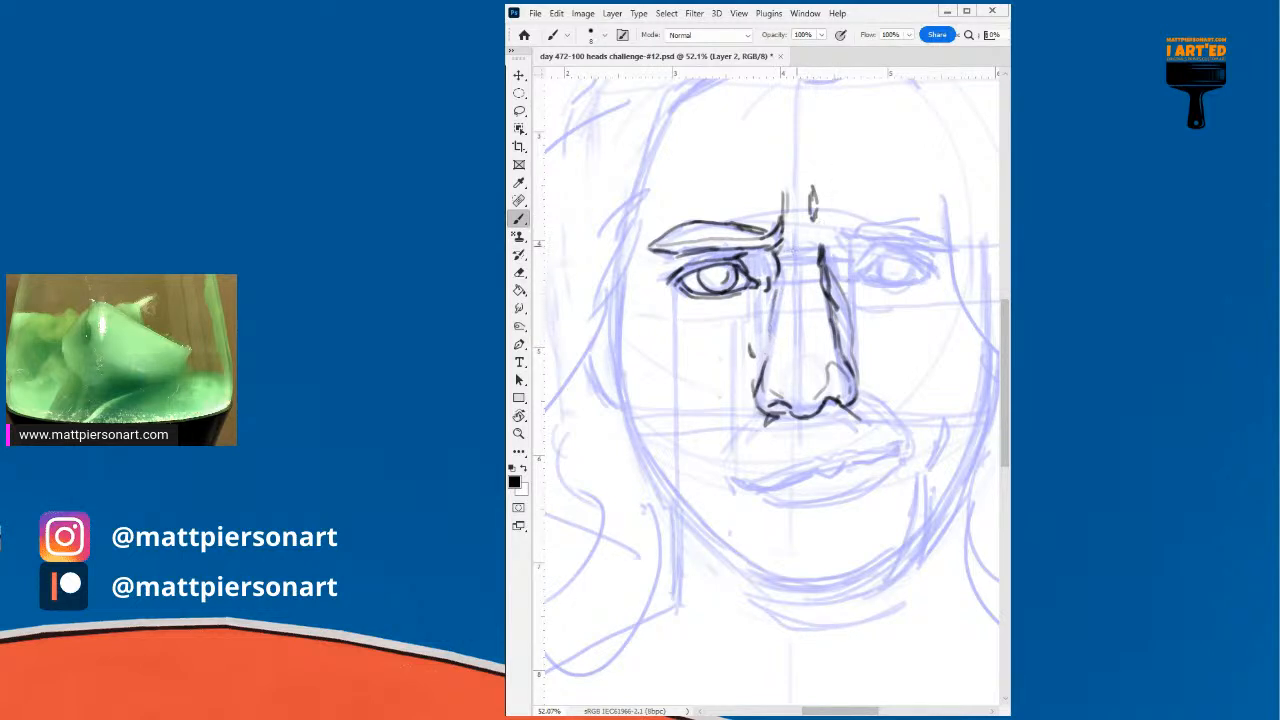
- Ink short broken lines down the left side of the nose bridge beside the left eye
drag(779, 300, 771, 340)
drag(765, 292, 752, 320)
- Ink the right eye: inner corner, upper lid, lid crease, lower lid, iris and highlight
drag(915, 304, 870, 305)
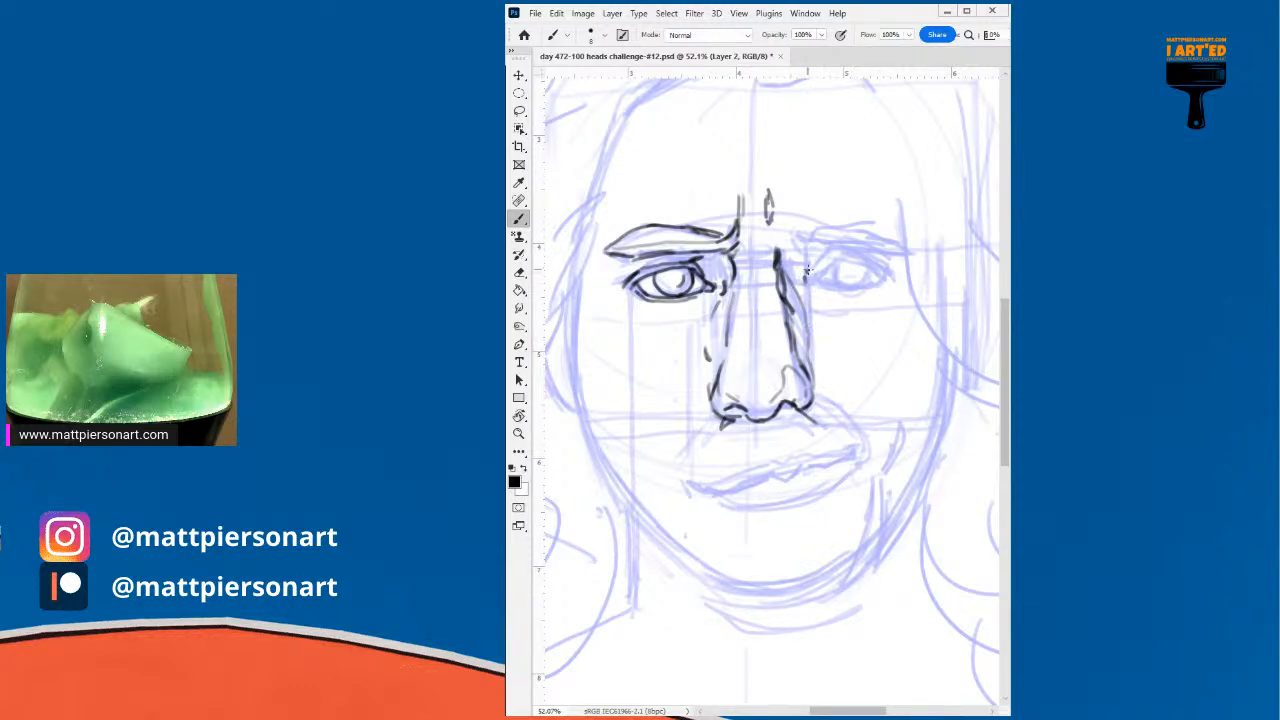
drag(808, 270, 818, 260)
mouse_move(810, 286)
mouse_down()
mouse_move(846, 266)
mouse_move(883, 281)
mouse_up()
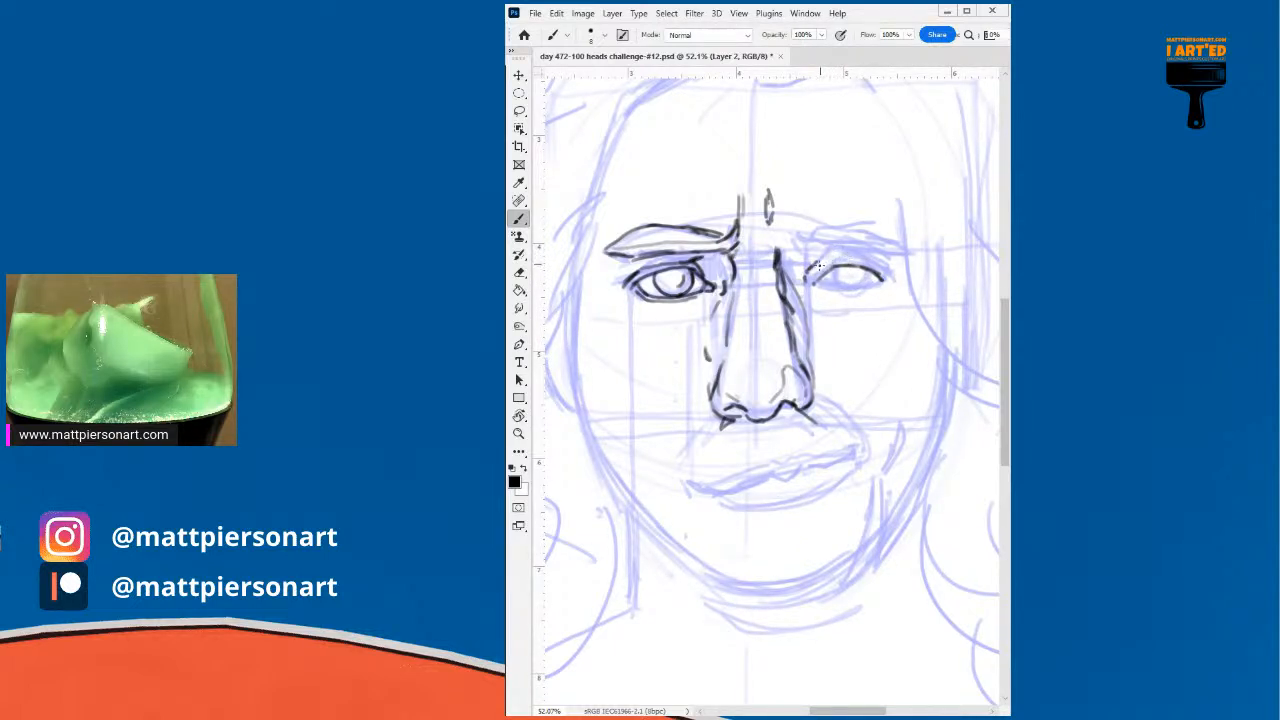
drag(813, 265, 828, 253)
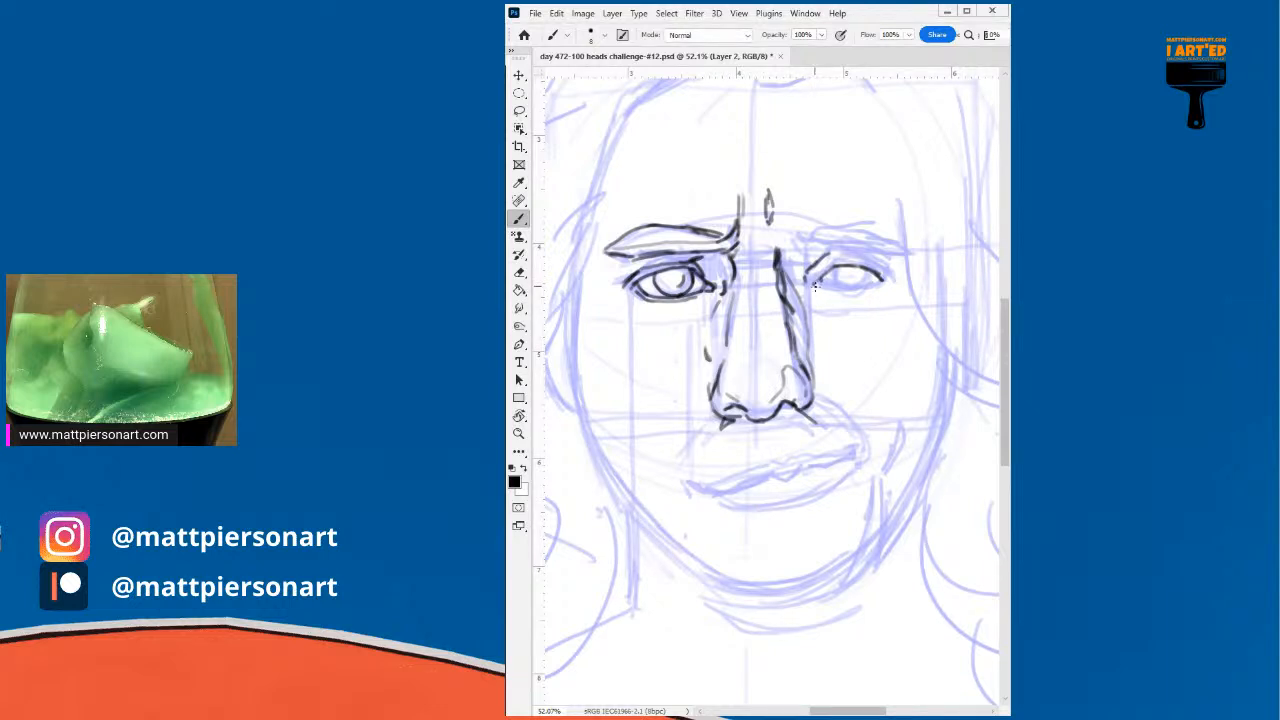
drag(817, 287, 872, 284)
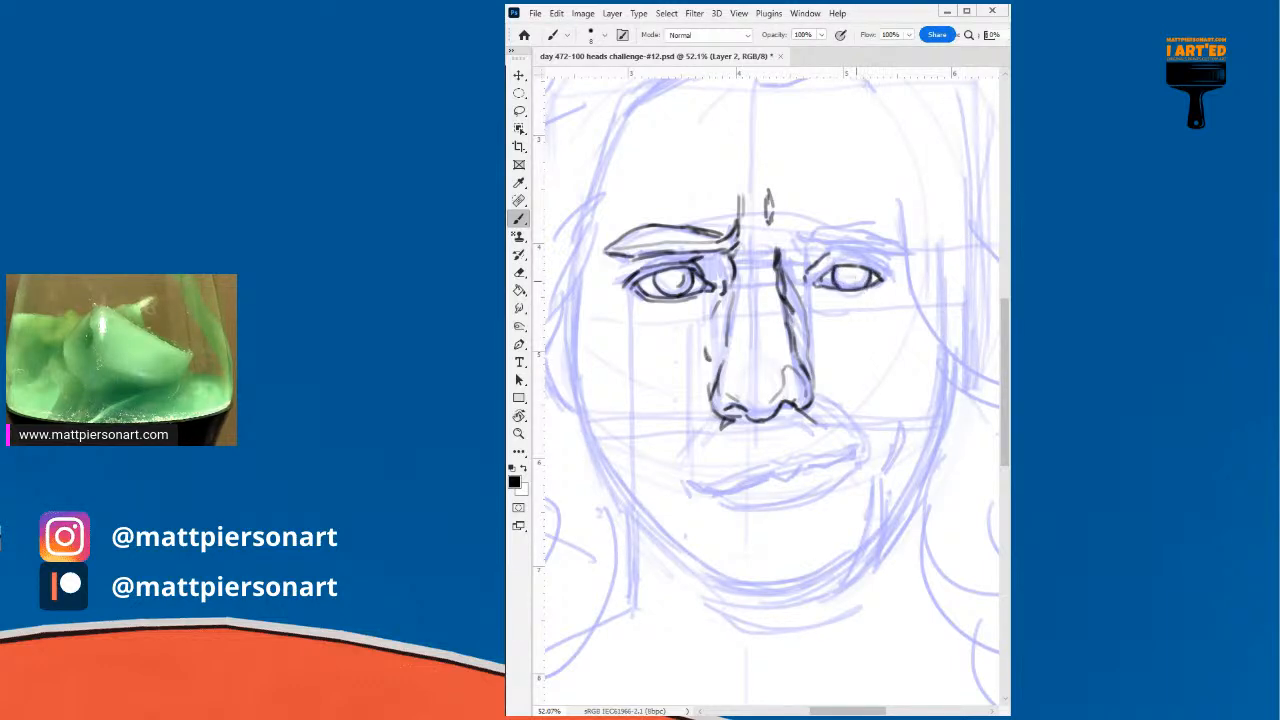
drag(850, 284, 858, 278)
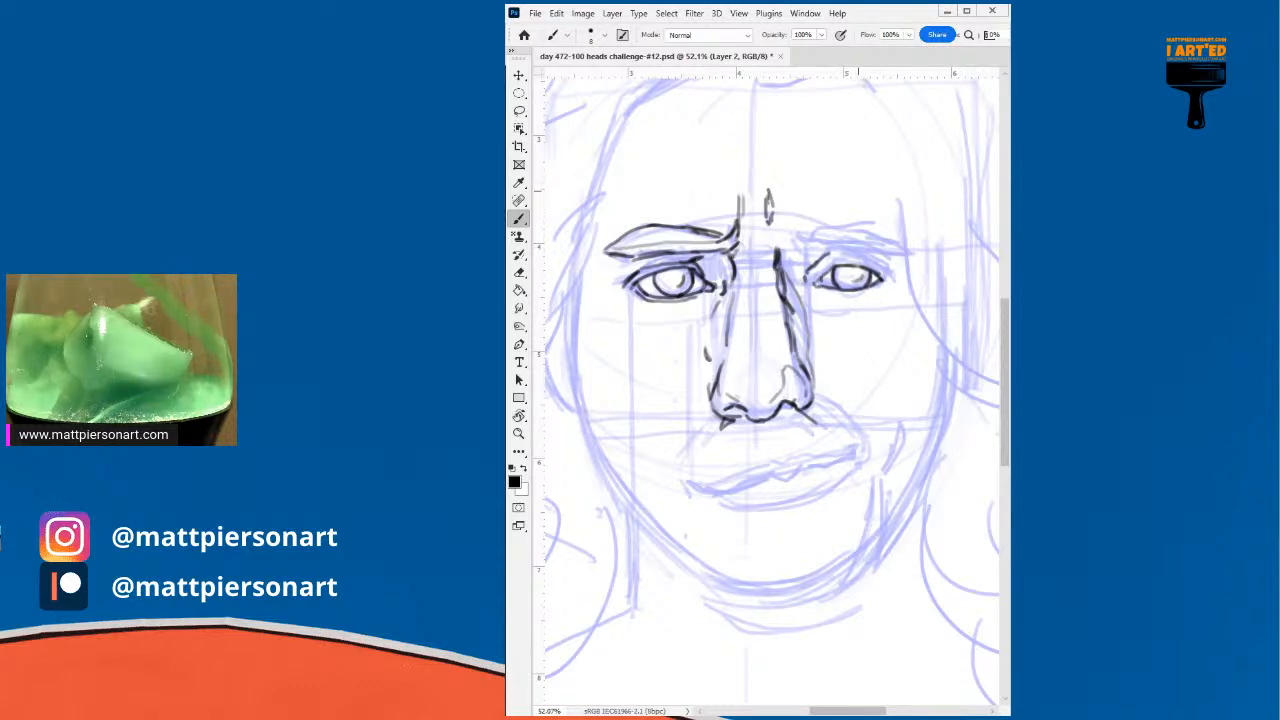
- Ink the inner end and arched upper edge of the right eyebrow, undoing stray strokes
drag(892, 343, 822, 404)
drag(903, 392, 848, 439)
drag(866, 226, 880, 270)
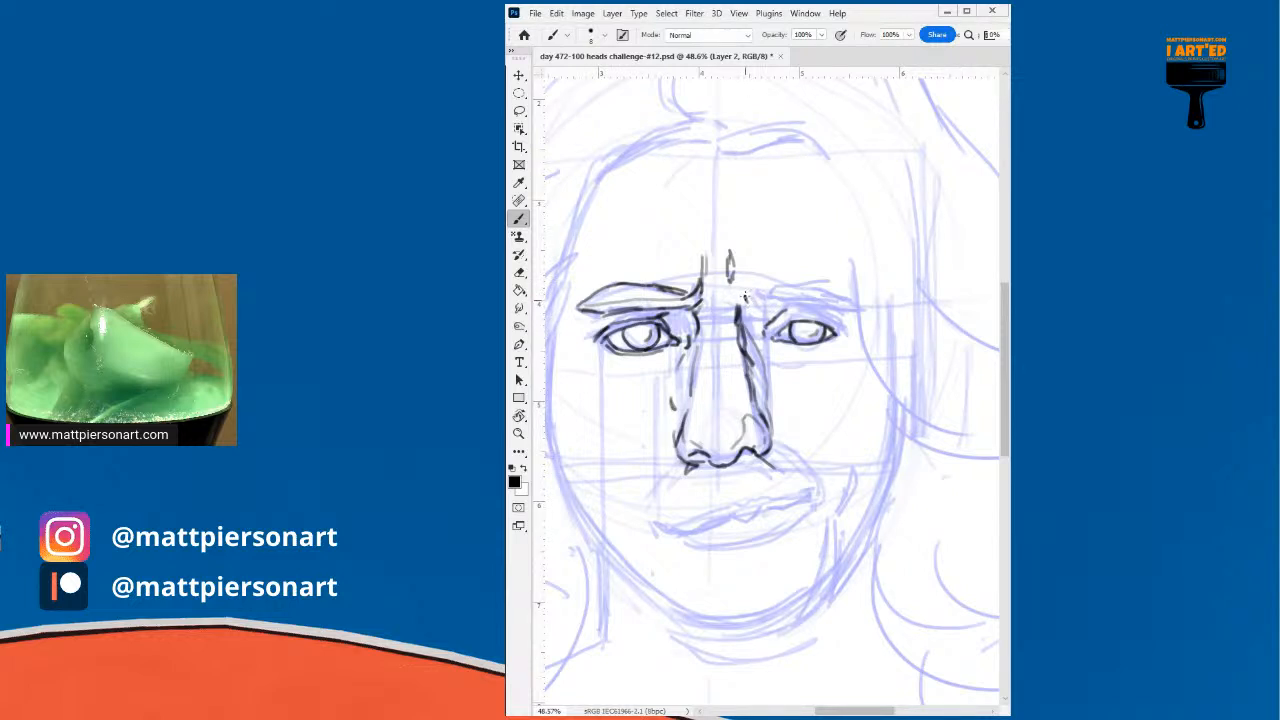
drag(745, 291, 767, 292)
mouse_move(757, 293)
mouse_down()
mouse_move(802, 280)
mouse_move(821, 281)
mouse_move(770, 289)
mouse_move(850, 293)
mouse_up()
key(ctrl+z)
key(ctrl+z)
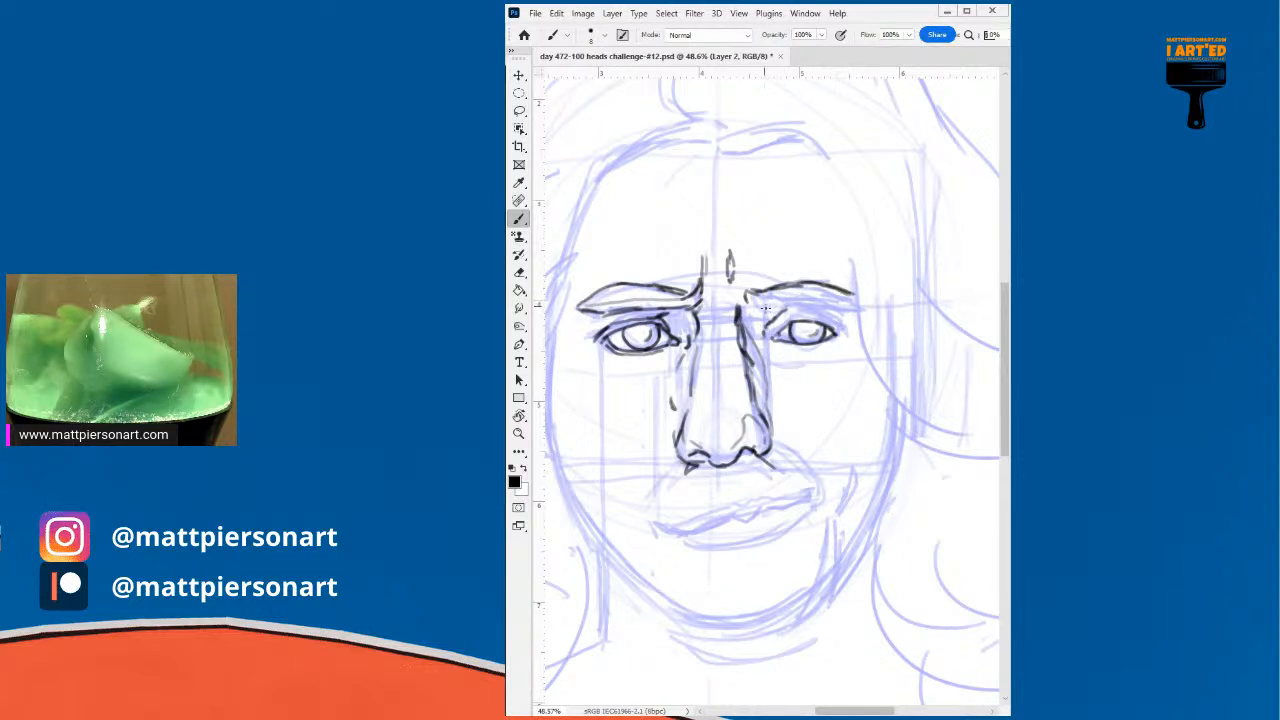
- Ink the underside of the right eyebrow and the fold at the eye's outer corner, and add a frown mark above the brow
drag(764, 305, 831, 313)
drag(790, 307, 842, 314)
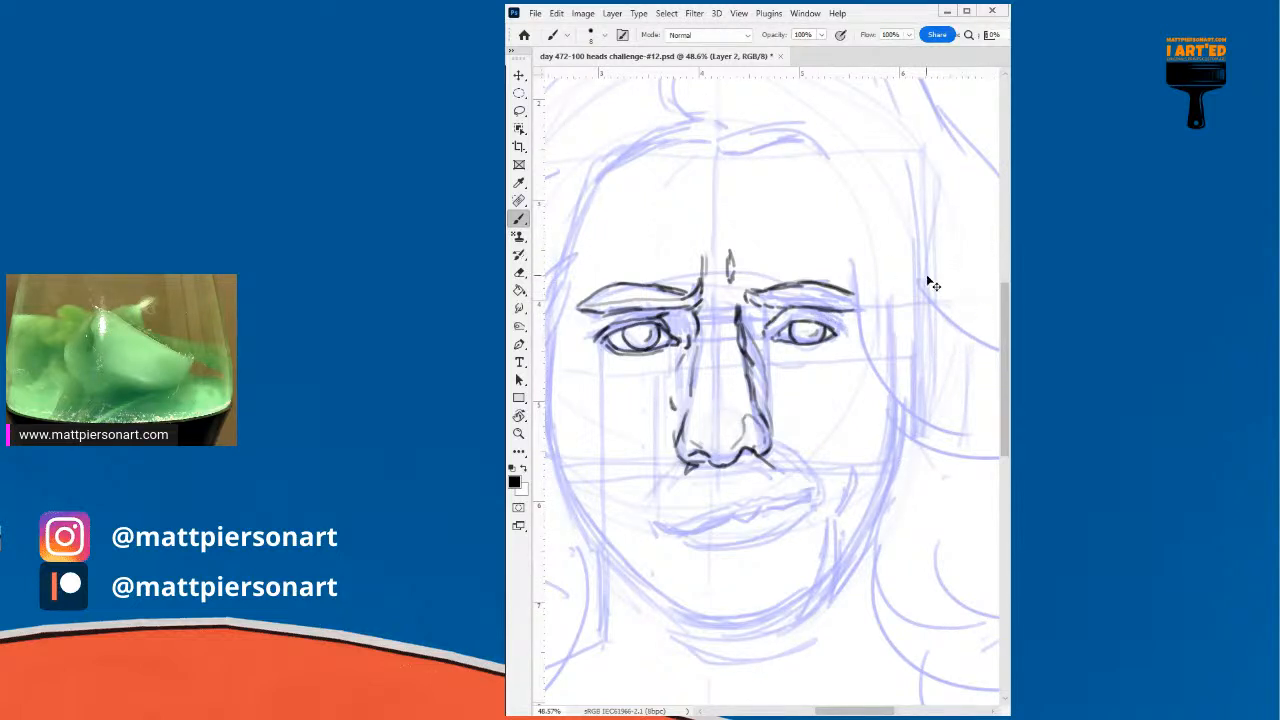
drag(772, 309, 860, 320)
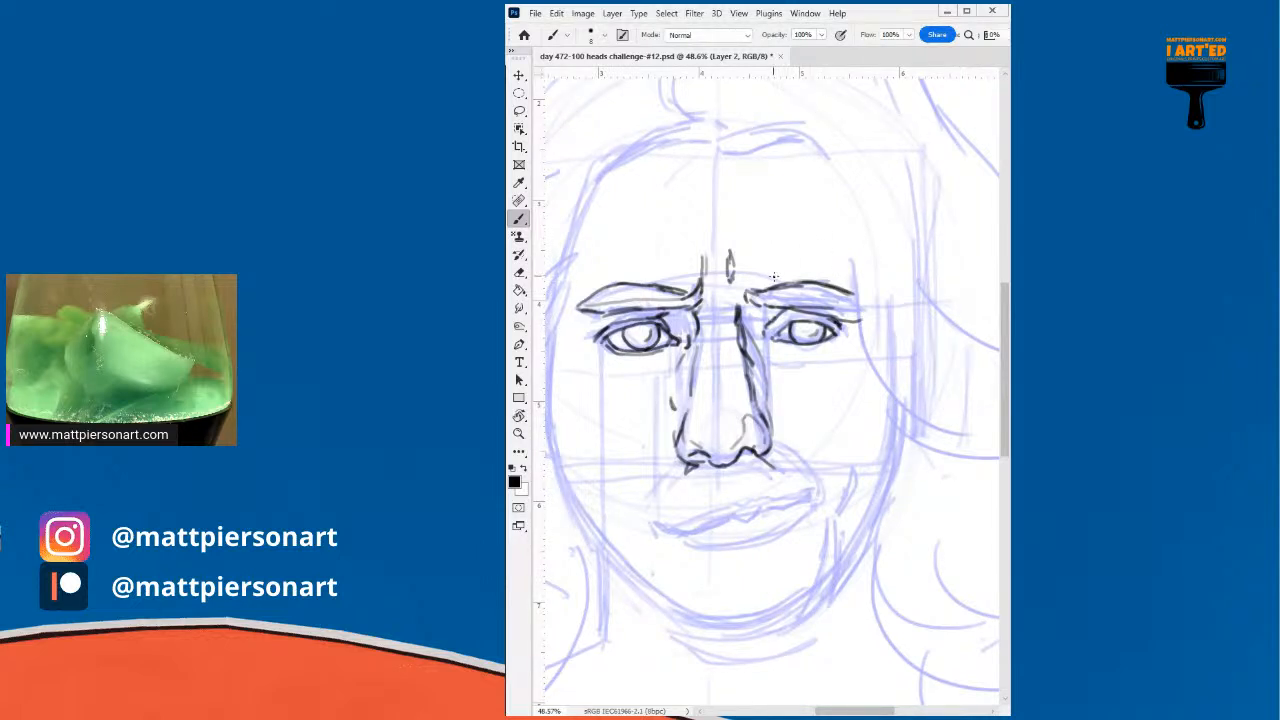
mouse_move(772, 276)
mouse_down()
mouse_move(778, 252)
mouse_move(772, 271)
mouse_up()
- Ink the right hairline from the parting down past the cheek, and add a short mark under the right eye
mouse_move(748, 131)
mouse_down()
mouse_move(775, 146)
mouse_move(811, 193)
mouse_move(869, 362)
mouse_move(939, 442)
mouse_up()
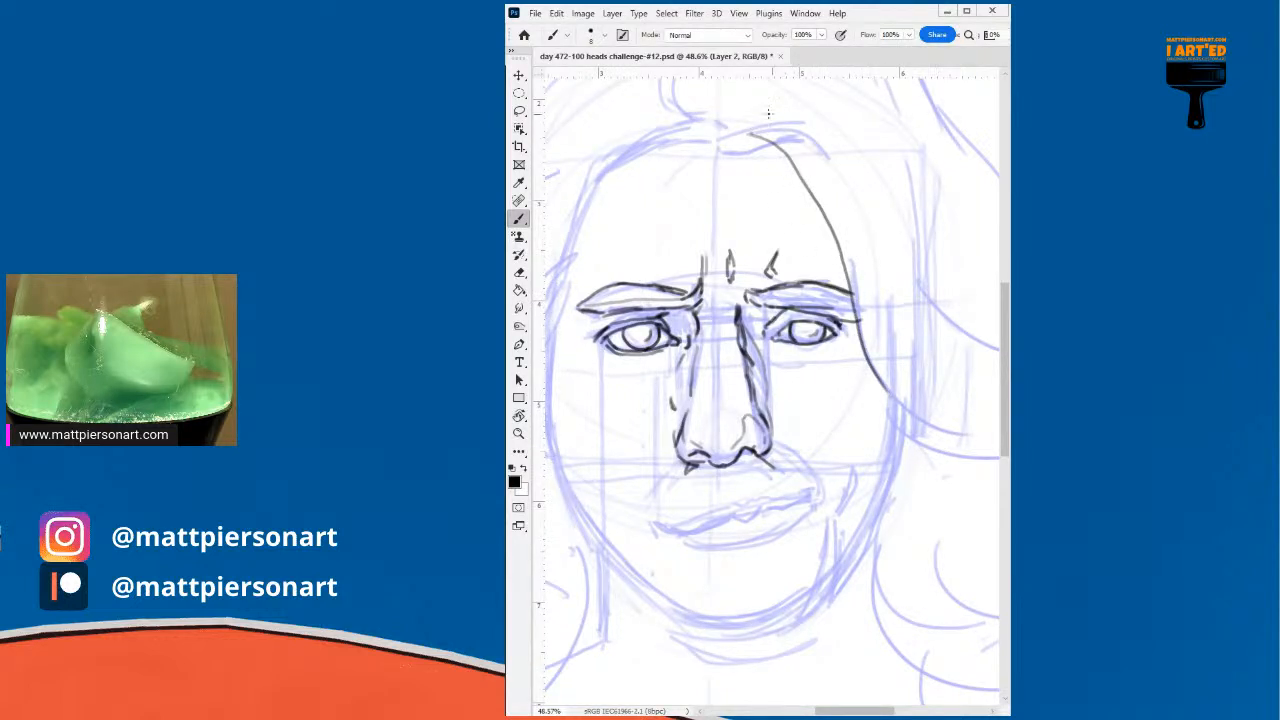
mouse_move(775, 142)
mouse_down()
mouse_move(711, 134)
mouse_move(735, 131)
mouse_move(714, 140)
mouse_move(725, 174)
mouse_move(729, 150)
mouse_move(709, 141)
mouse_move(768, 139)
mouse_up()
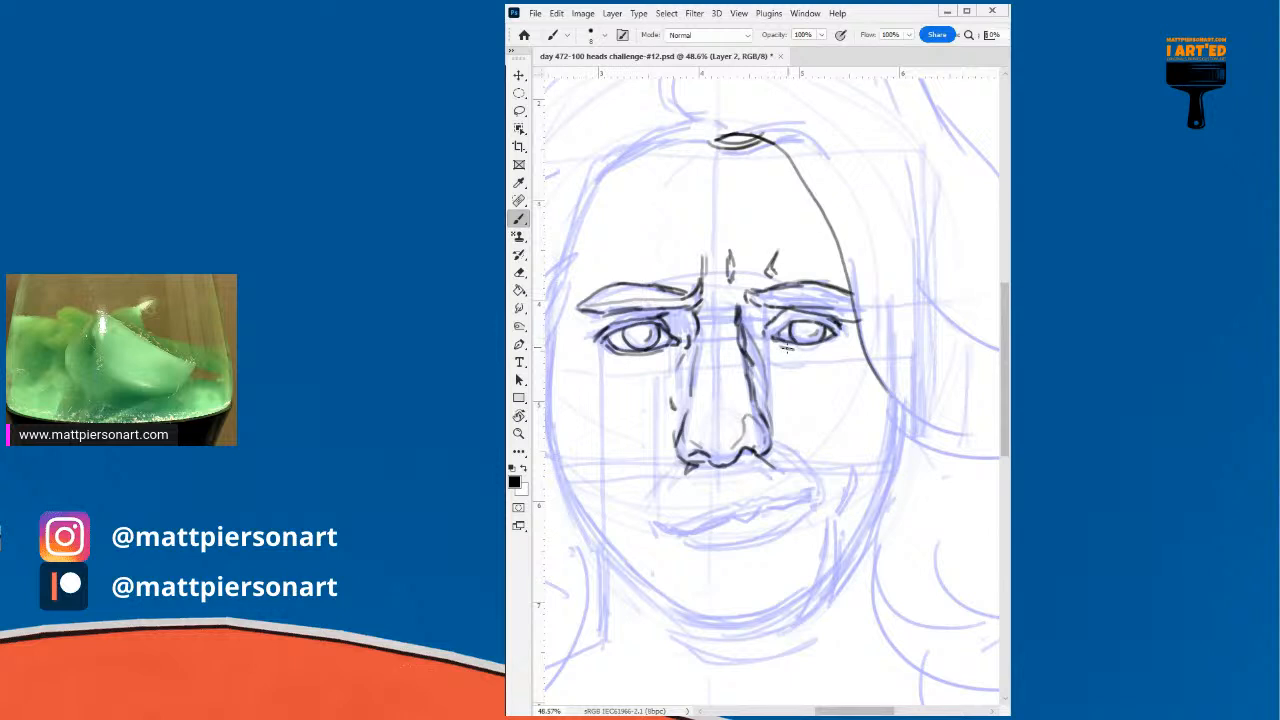
drag(762, 338, 776, 398)
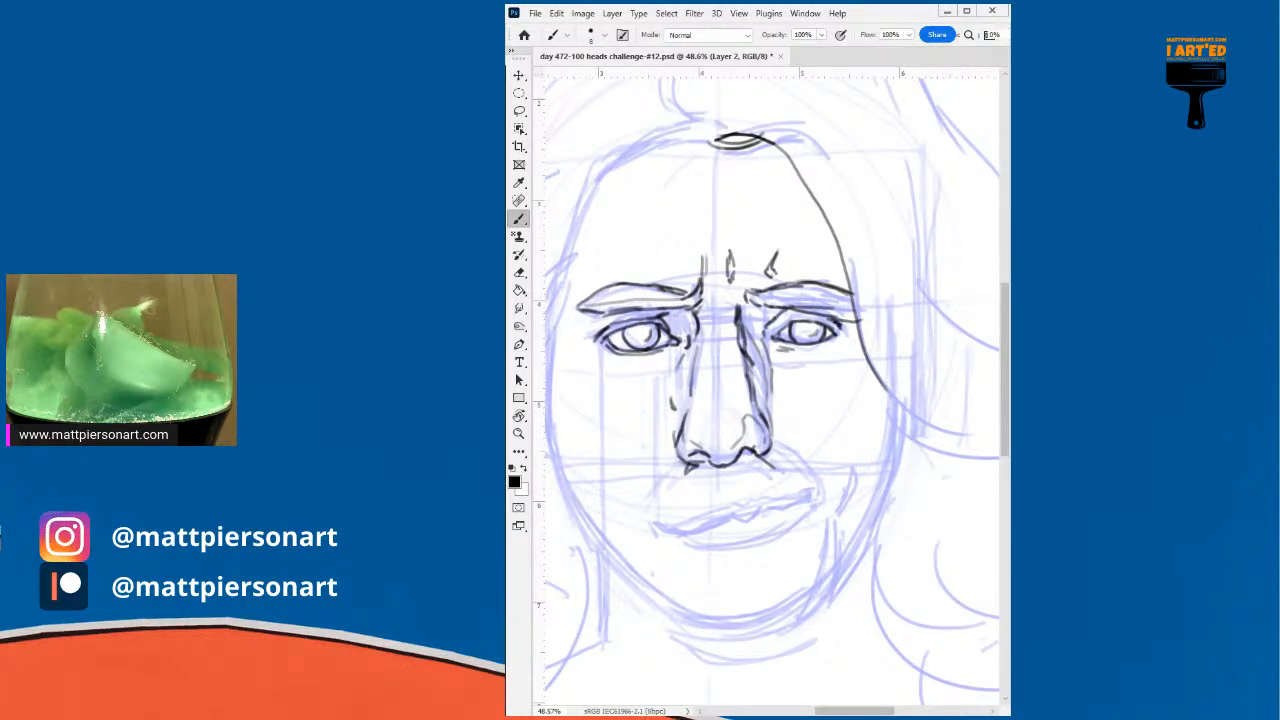
mouse_move(855, 318)
mouse_down()
mouse_move(884, 420)
mouse_move(932, 447)
mouse_up()
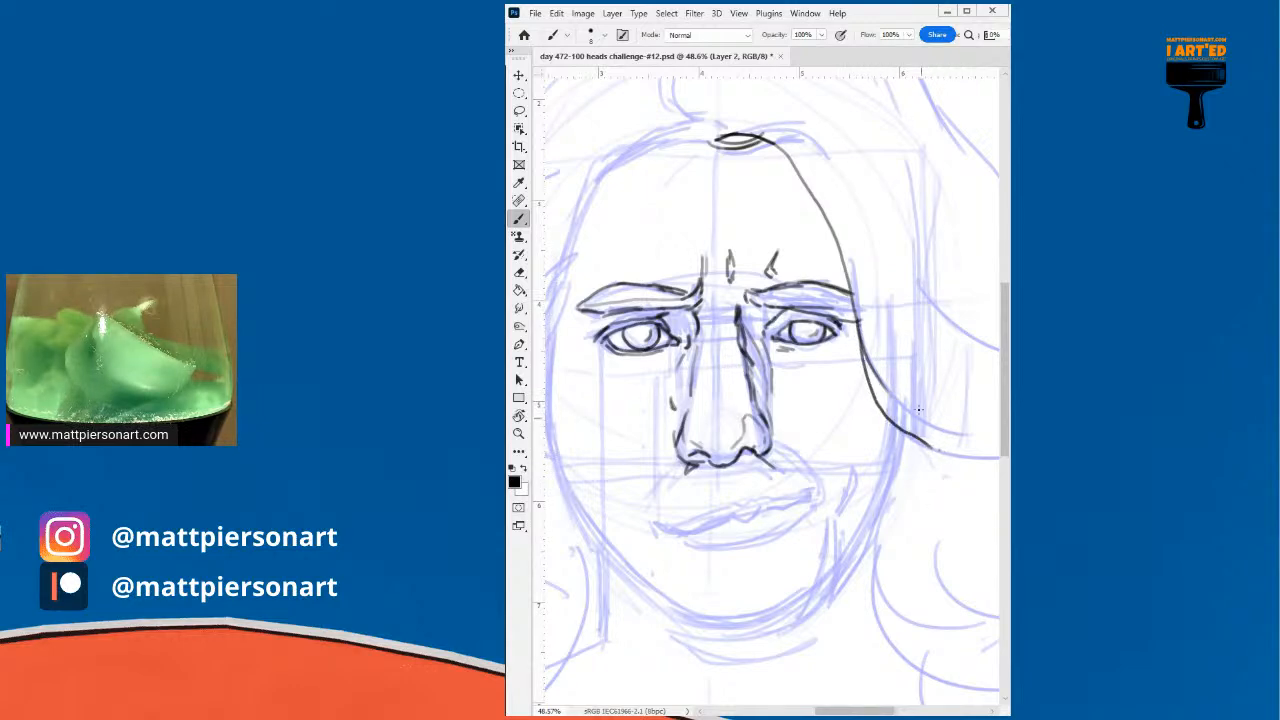
- Thicken the shadow line running from the right nostril down toward the upper lip
drag(841, 509, 886, 475)
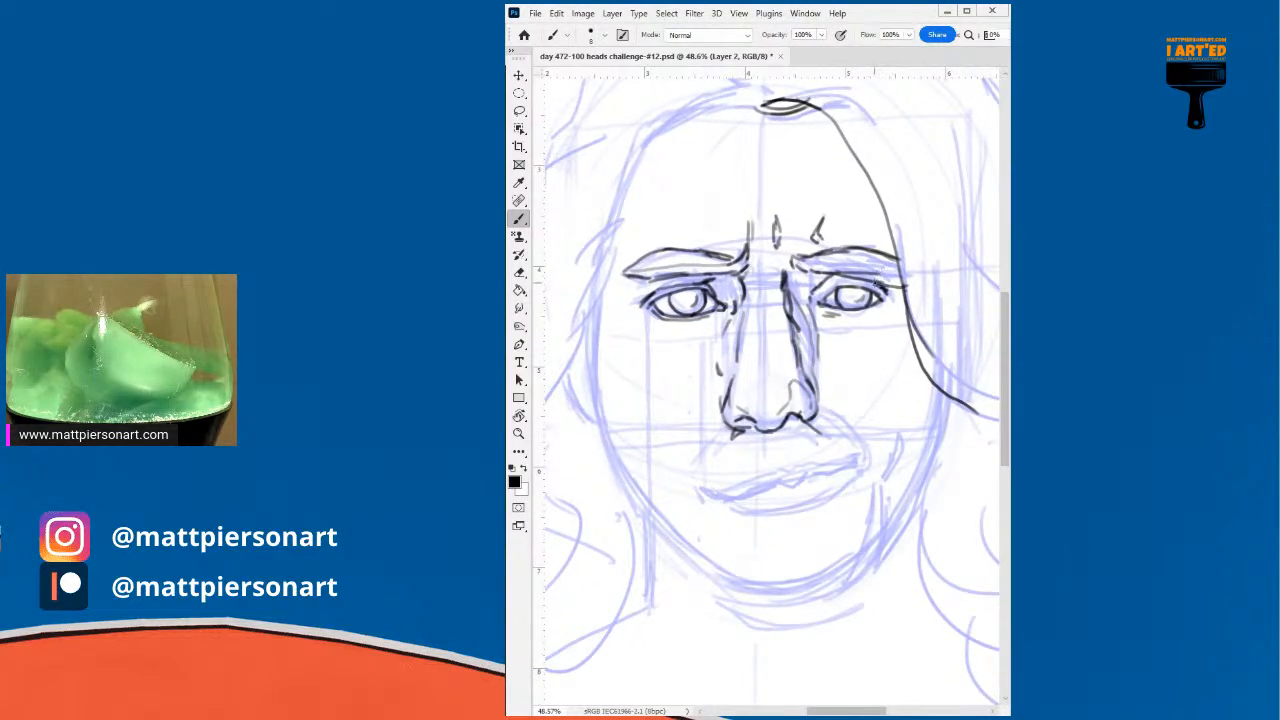
drag(881, 525, 891, 489)
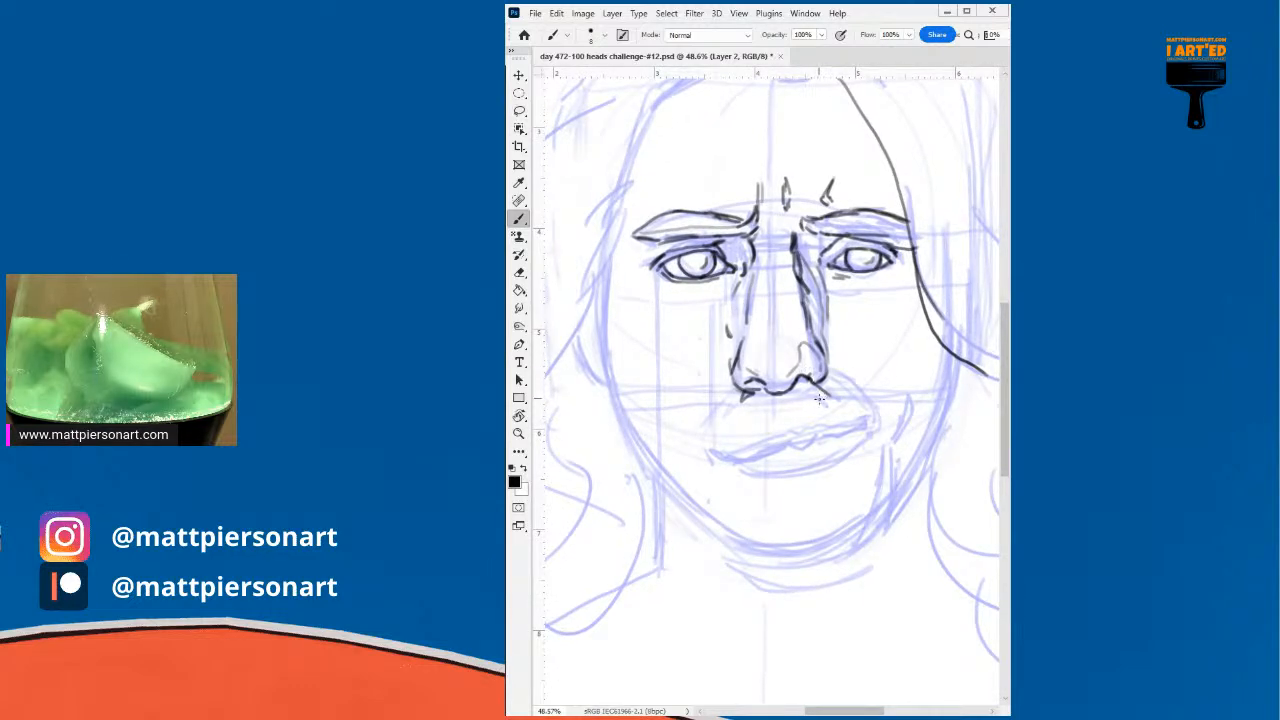
drag(797, 385, 835, 401)
drag(821, 401, 845, 406)
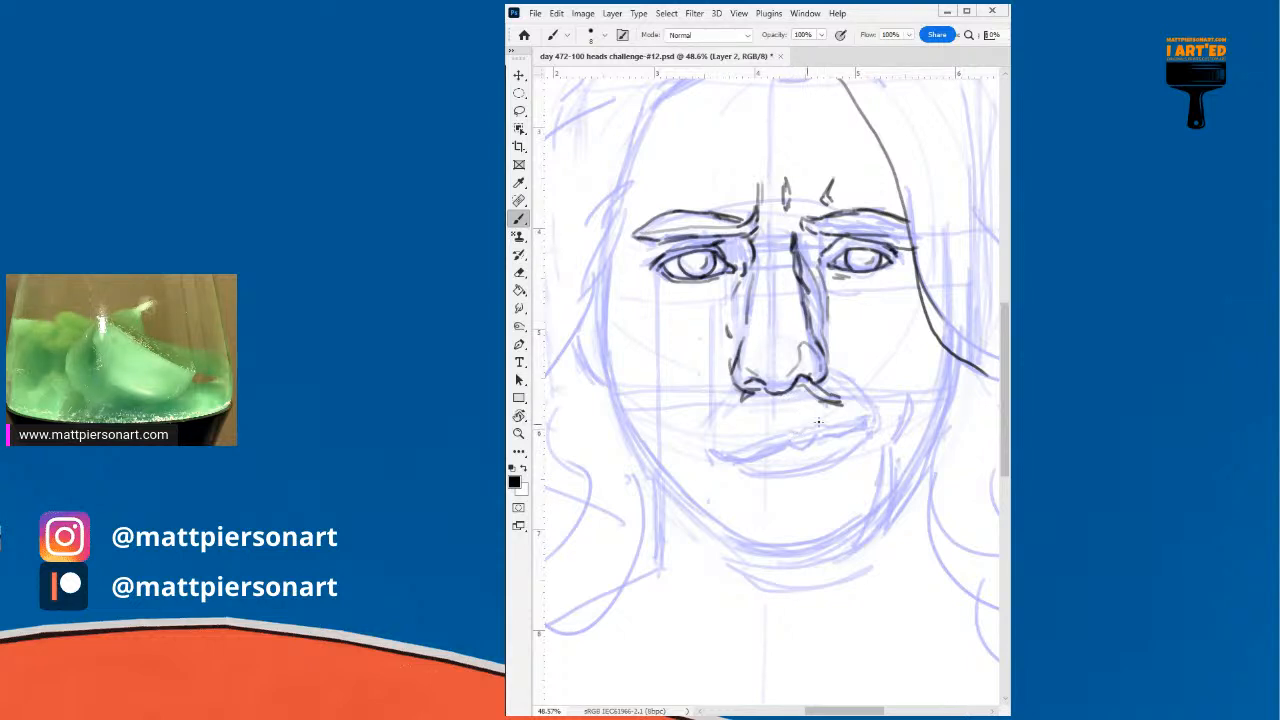
- Ink the upper lip's top edge from the right mouth corner across to the left corner, redoing the middle stroke
drag(832, 411, 853, 413)
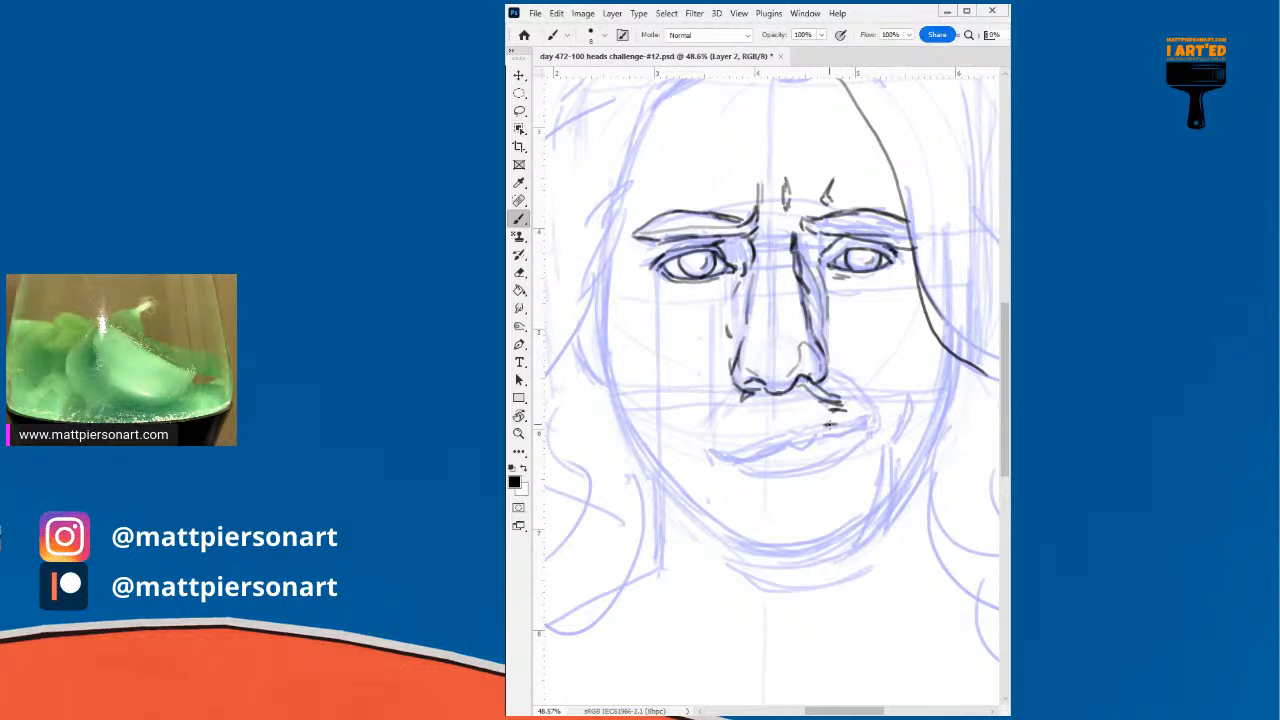
drag(829, 424, 856, 420)
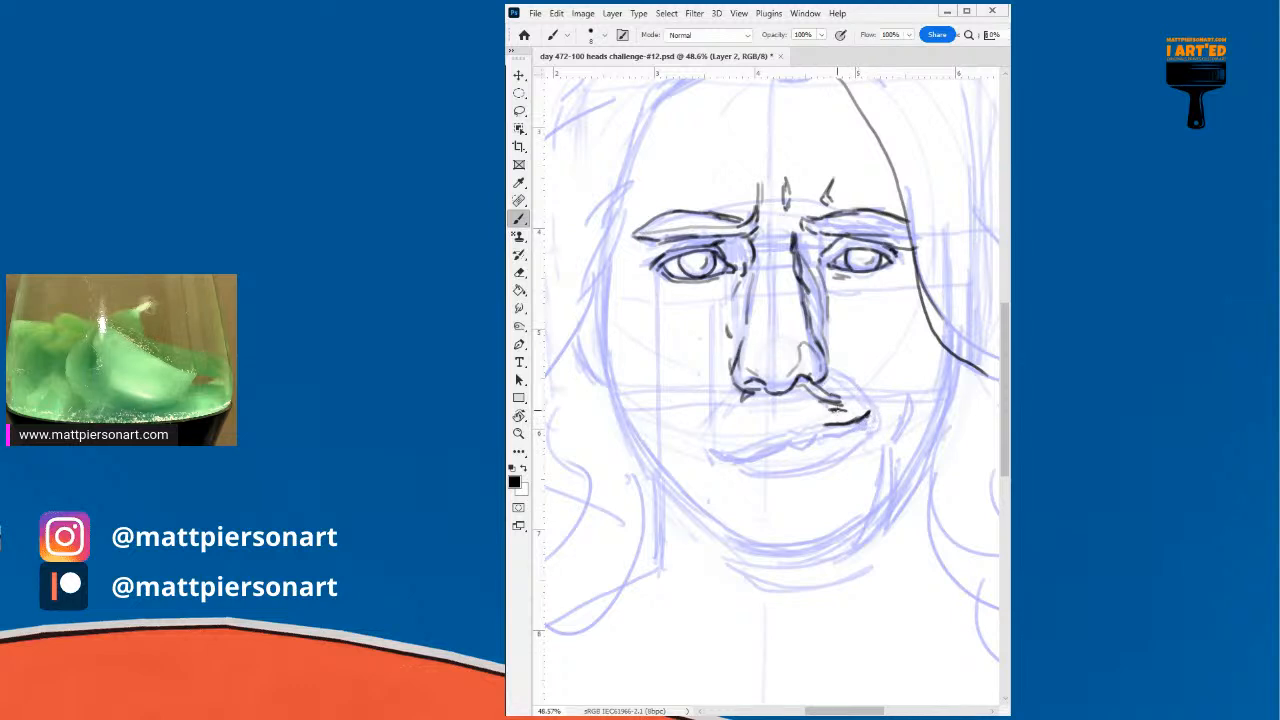
drag(866, 411, 820, 409)
drag(820, 408, 800, 413)
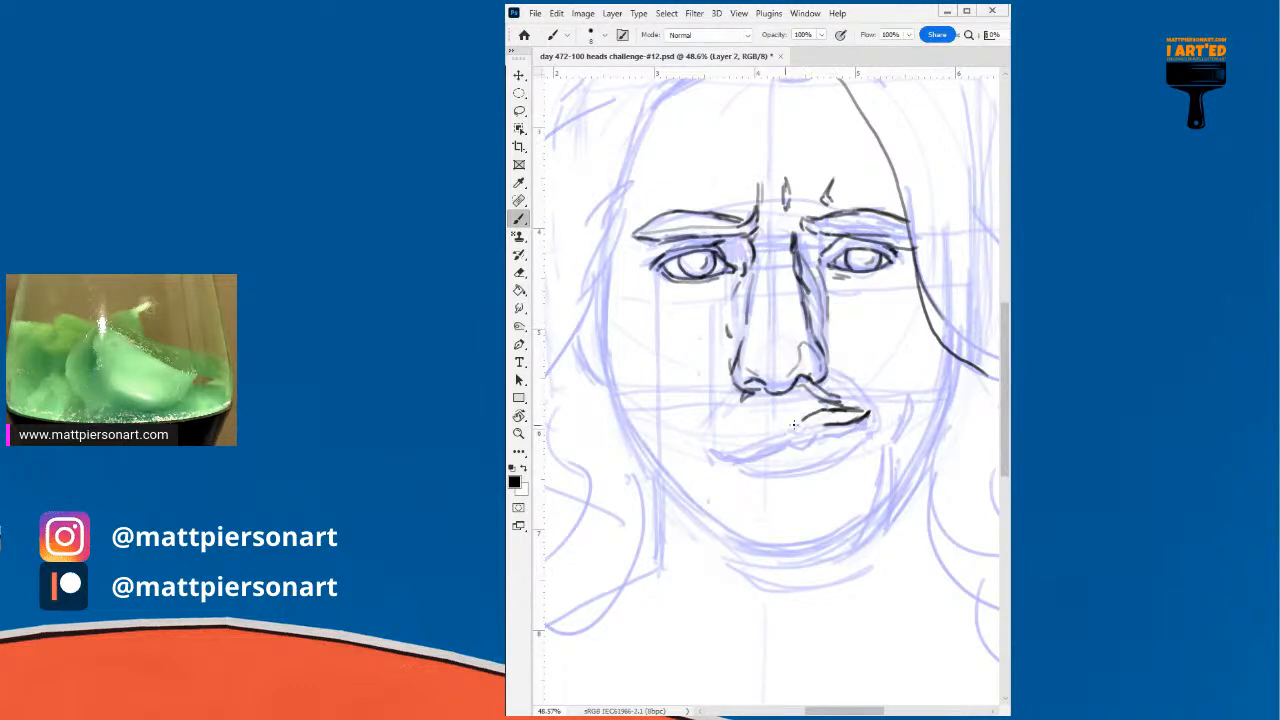
drag(816, 408, 778, 425)
key(ctrl+z)
drag(797, 419, 776, 424)
drag(776, 424, 770, 427)
drag(765, 430, 741, 445)
mouse_move(741, 445)
mouse_down()
mouse_move(718, 455)
mouse_move(757, 452)
mouse_up()
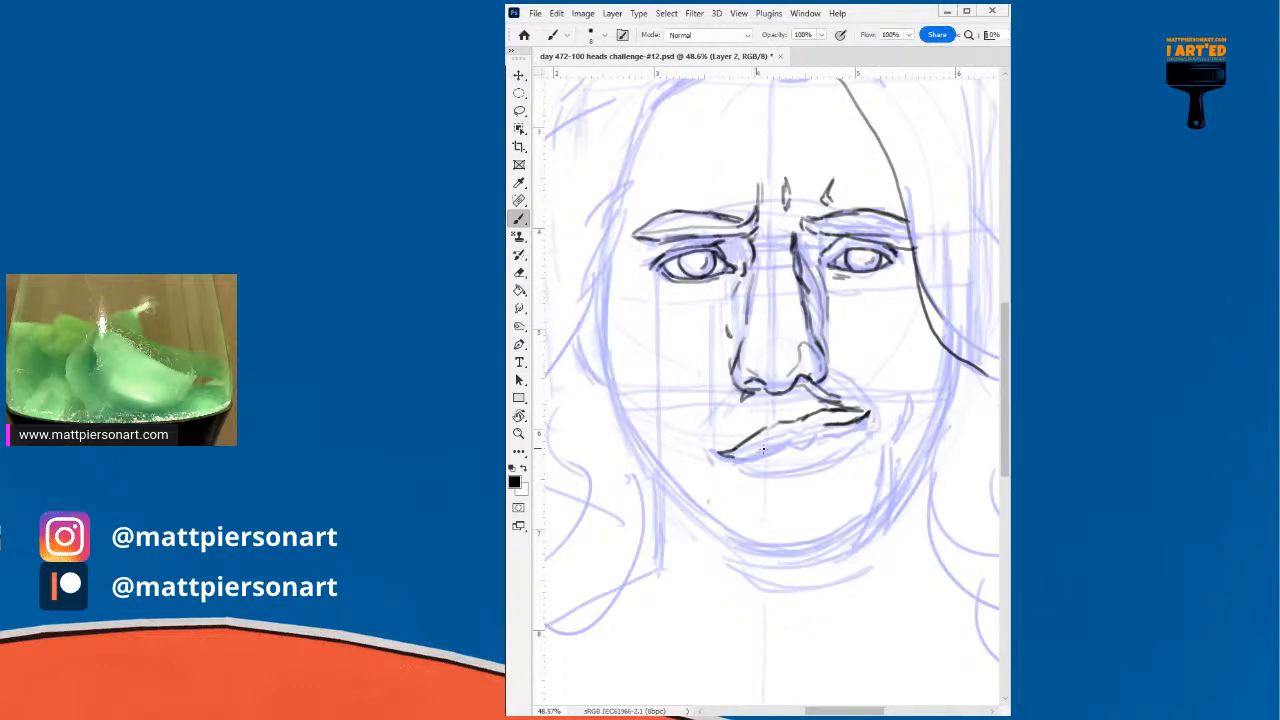
- Ink the wavy parting line between the lips from the left corner to the right corner
drag(757, 452, 761, 455)
drag(762, 454, 800, 440)
drag(800, 440, 810, 437)
drag(810, 437, 820, 430)
drag(820, 430, 830, 418)
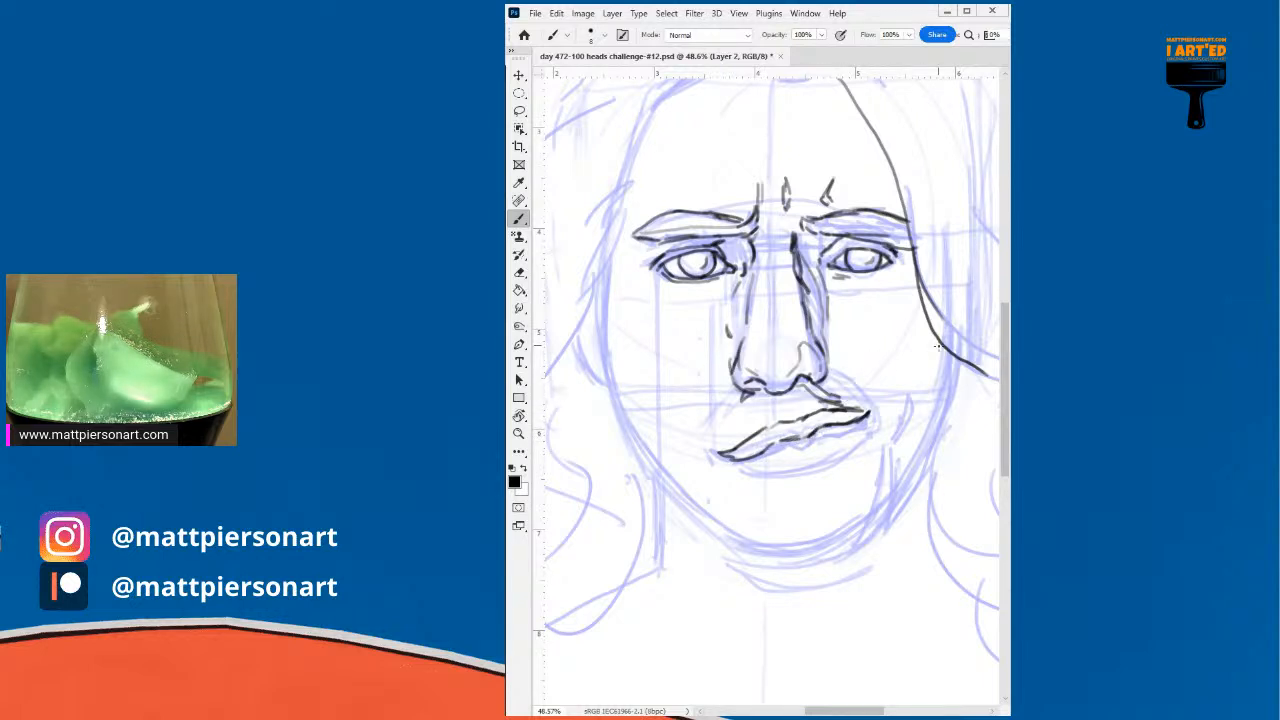
mouse_move(830, 540)
mouse_down()
mouse_move(826, 490)
mouse_move(836, 498)
mouse_up()
key(ctrl+z)
key(ctrl+z)
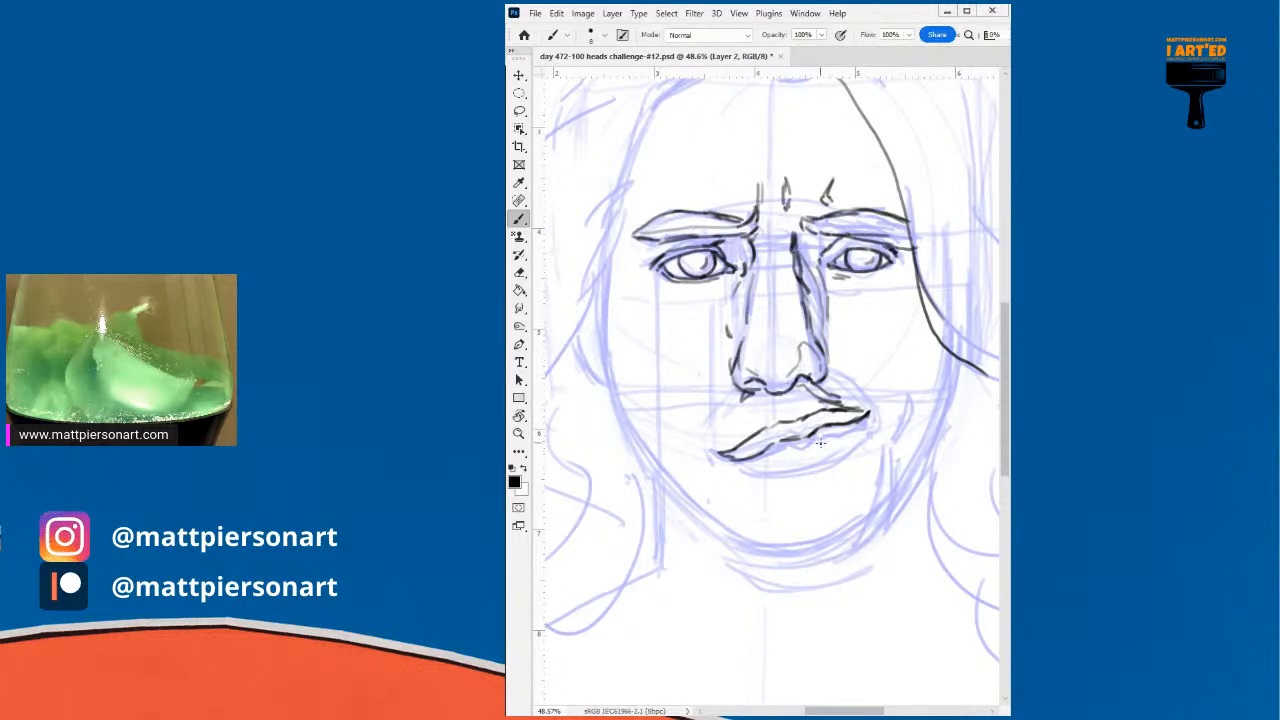
drag(780, 468, 838, 514)
key(ctrl+z)
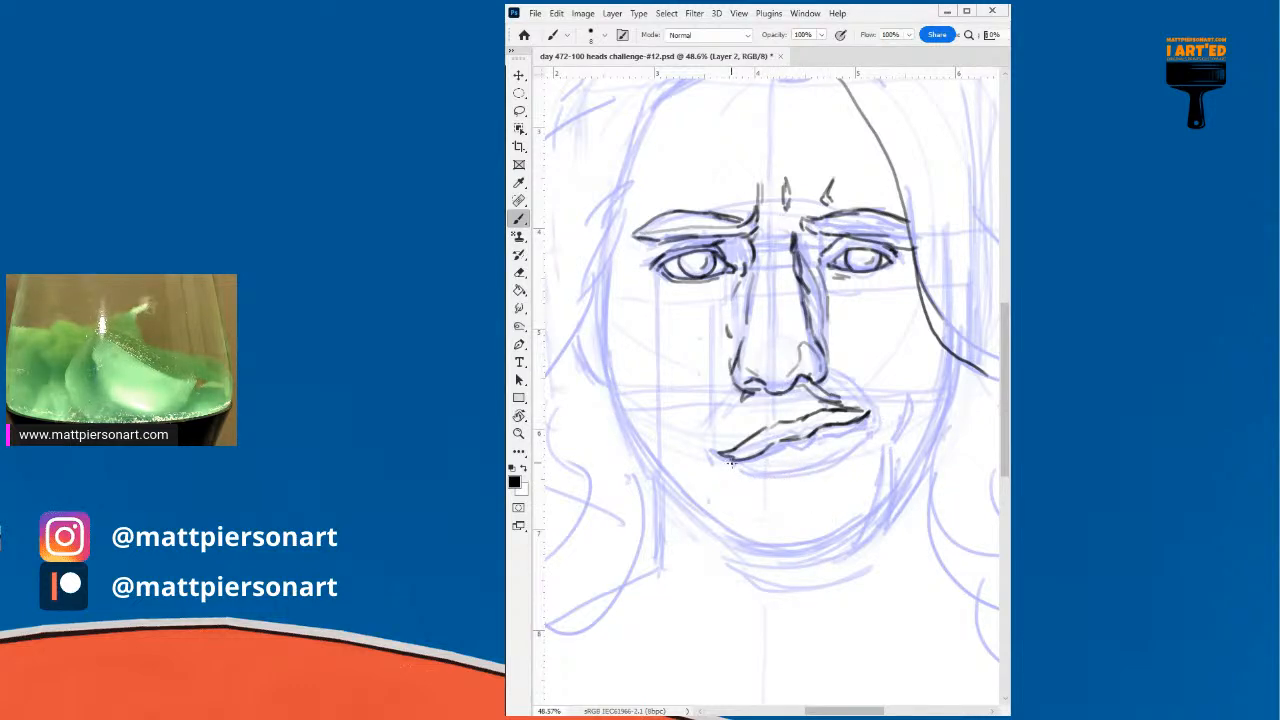
- Ink the curved outline of the lower lip and the small crease around the right mouth corner, undoing stray strokes
mouse_move(722, 459)
mouse_down()
mouse_move(808, 465)
mouse_move(862, 435)
mouse_move(812, 465)
mouse_up()
key(ctrl+z)
key(ctrl+z)
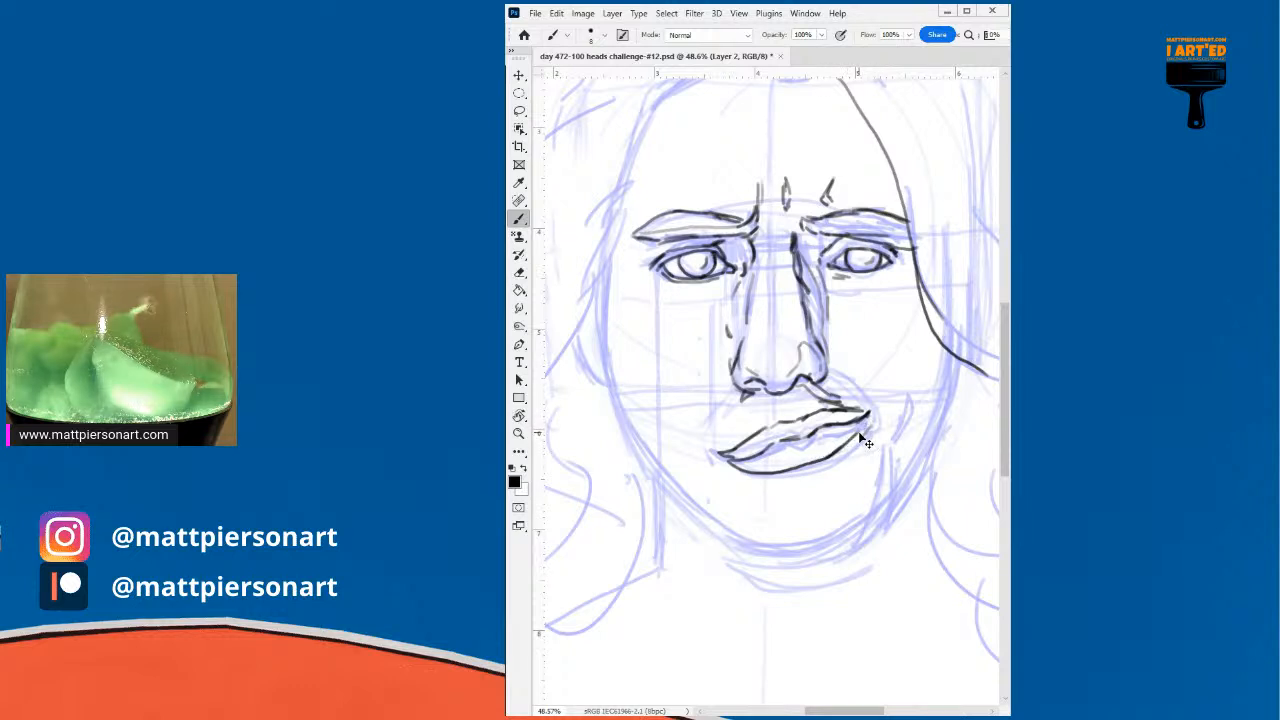
drag(870, 432, 812, 466)
drag(870, 428, 880, 427)
drag(883, 409, 883, 414)
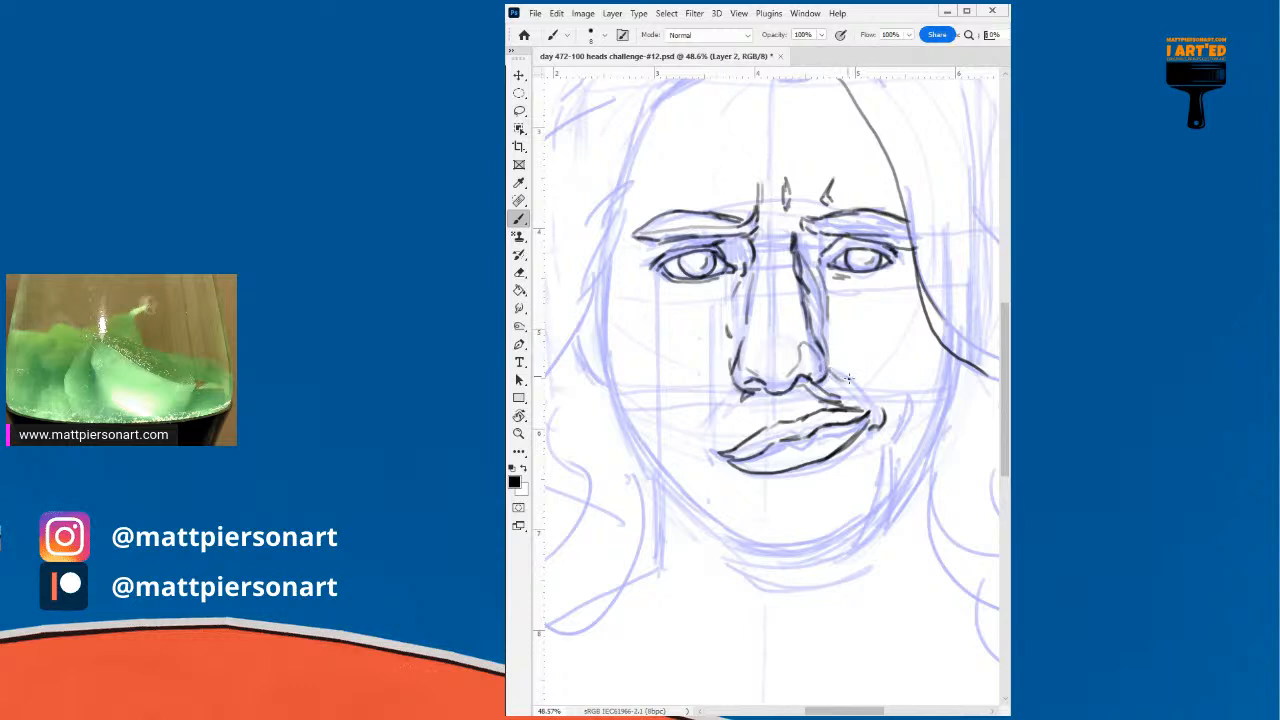
- Ink the fold from the right nostril to the right mouth corner and mark the crease at the left corner
mouse_move(830, 377)
mouse_down()
mouse_move(863, 376)
mouse_move(882, 404)
mouse_up()
key(ctrl+z)
drag(708, 436, 705, 460)
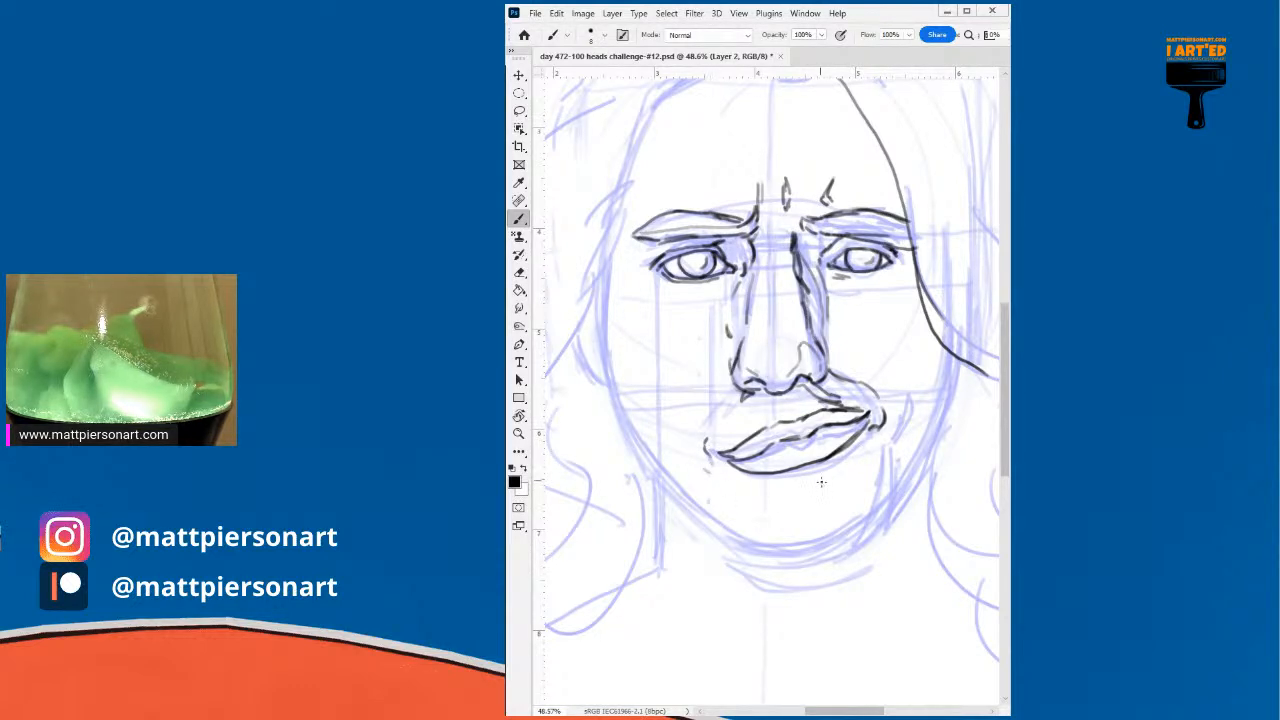
- Add a shadow mark under the lower lip and short crease lines in the cheek beside the right mouth corner
drag(818, 473, 792, 481)
drag(881, 440, 882, 457)
key(ctrl+z)
key(ctrl+z)
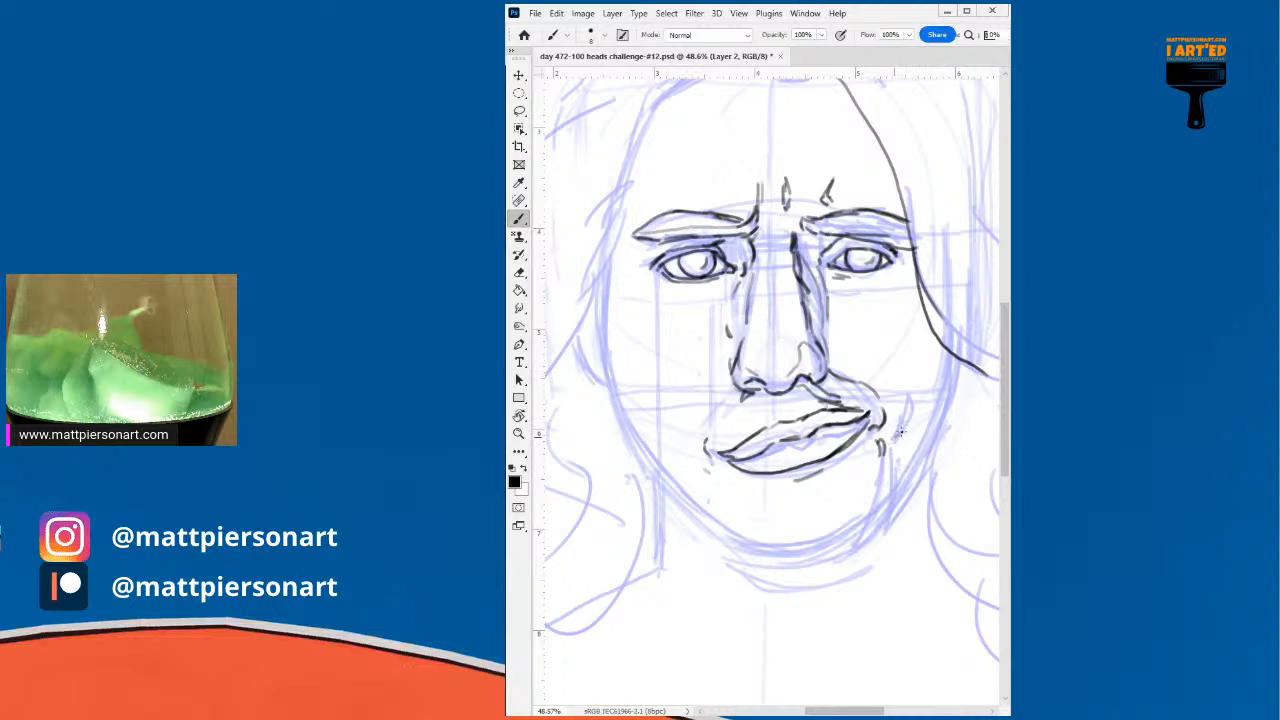
mouse_move(894, 440)
mouse_down()
mouse_move(912, 395)
mouse_move(896, 470)
mouse_move(893, 445)
mouse_move(897, 458)
mouse_up()
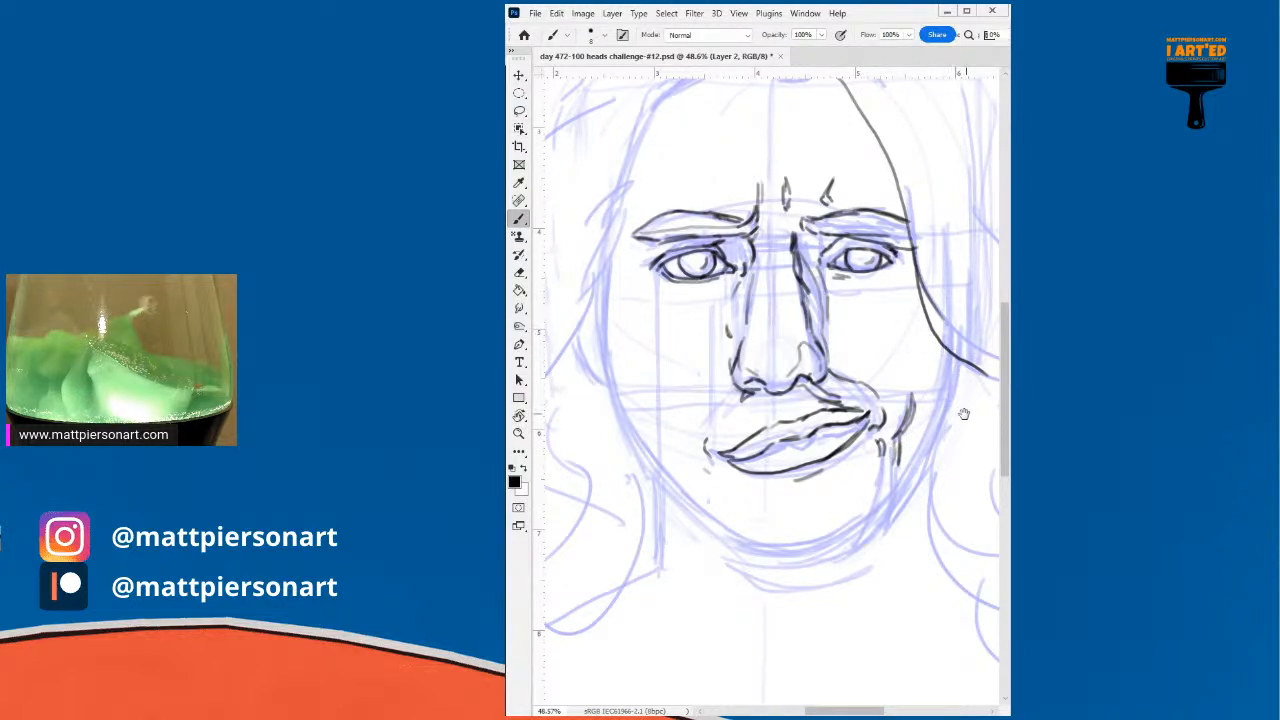
- Ink the right jawline from the hair down to the chin and the chin's lower edge, reworking the curve in shorter strokes
drag(965, 410, 903, 403)
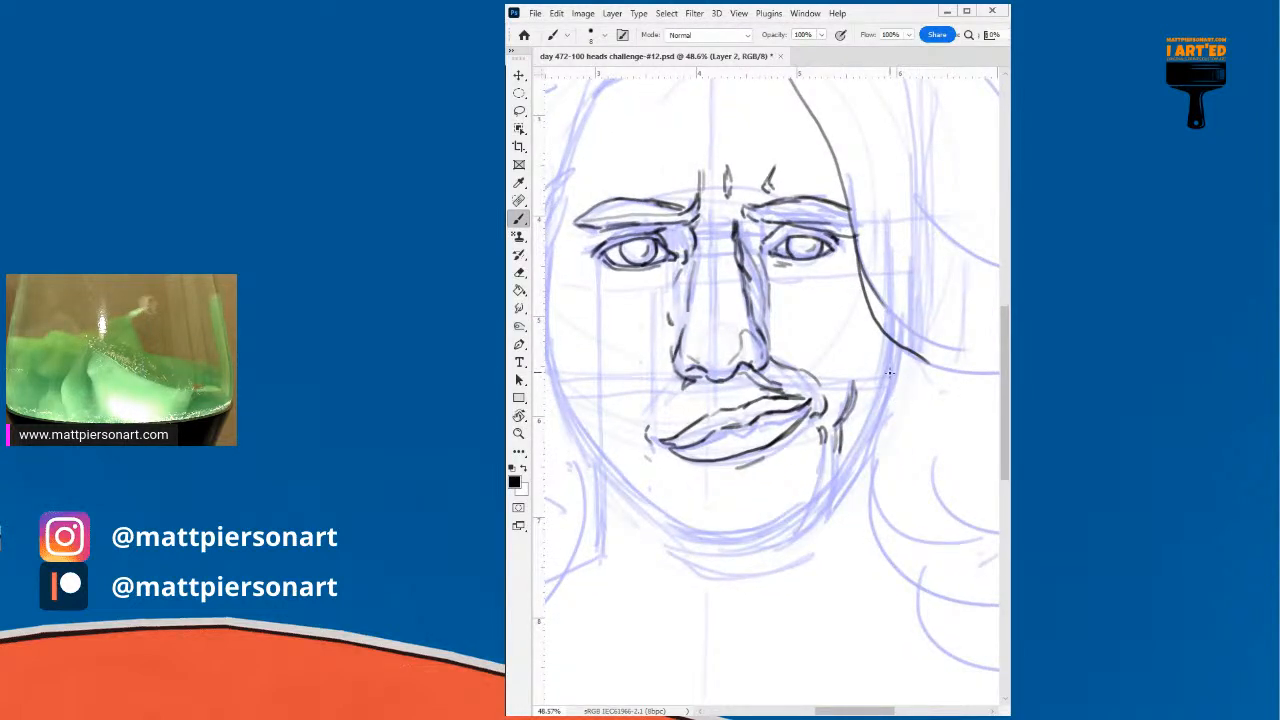
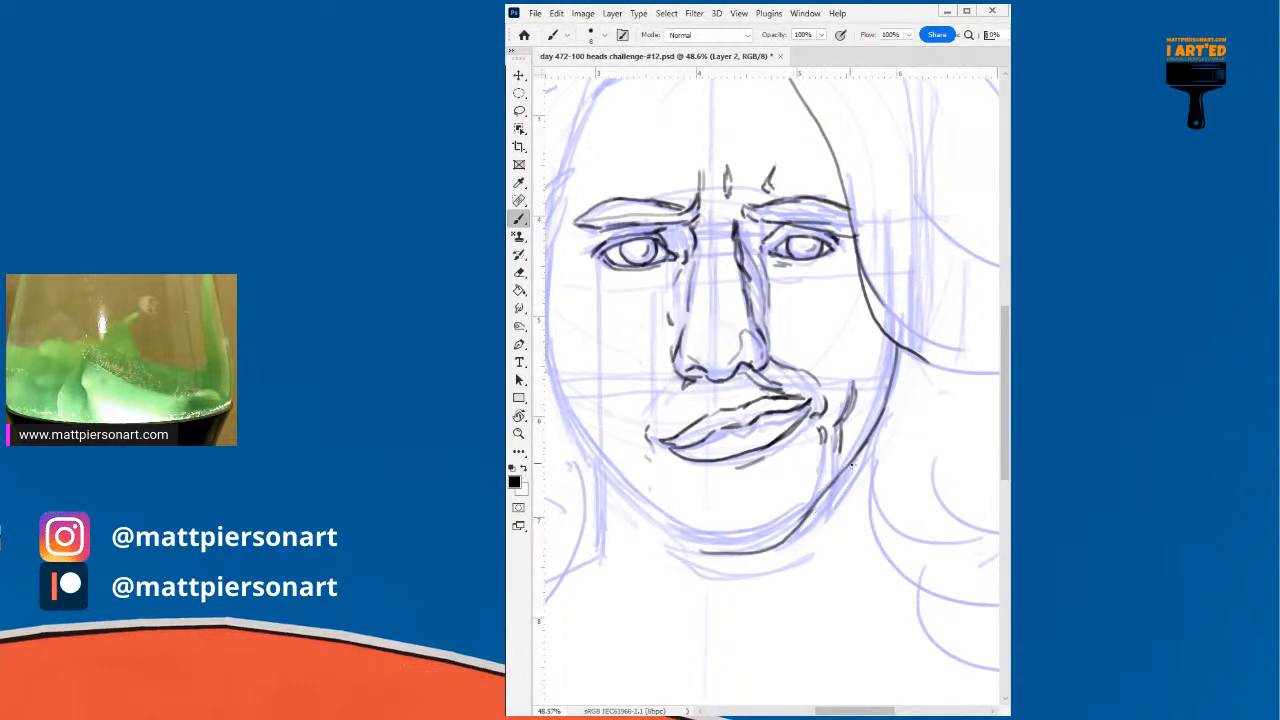
drag(830, 497, 871, 437)
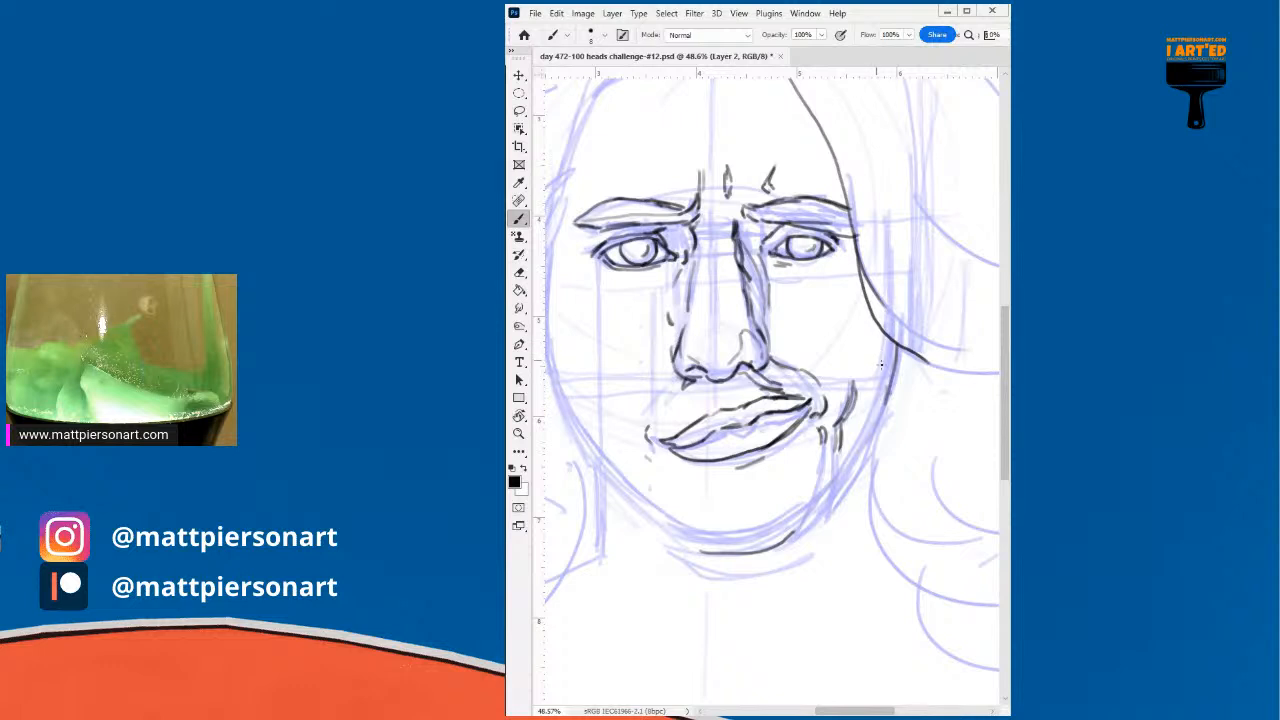
drag(890, 386, 822, 493)
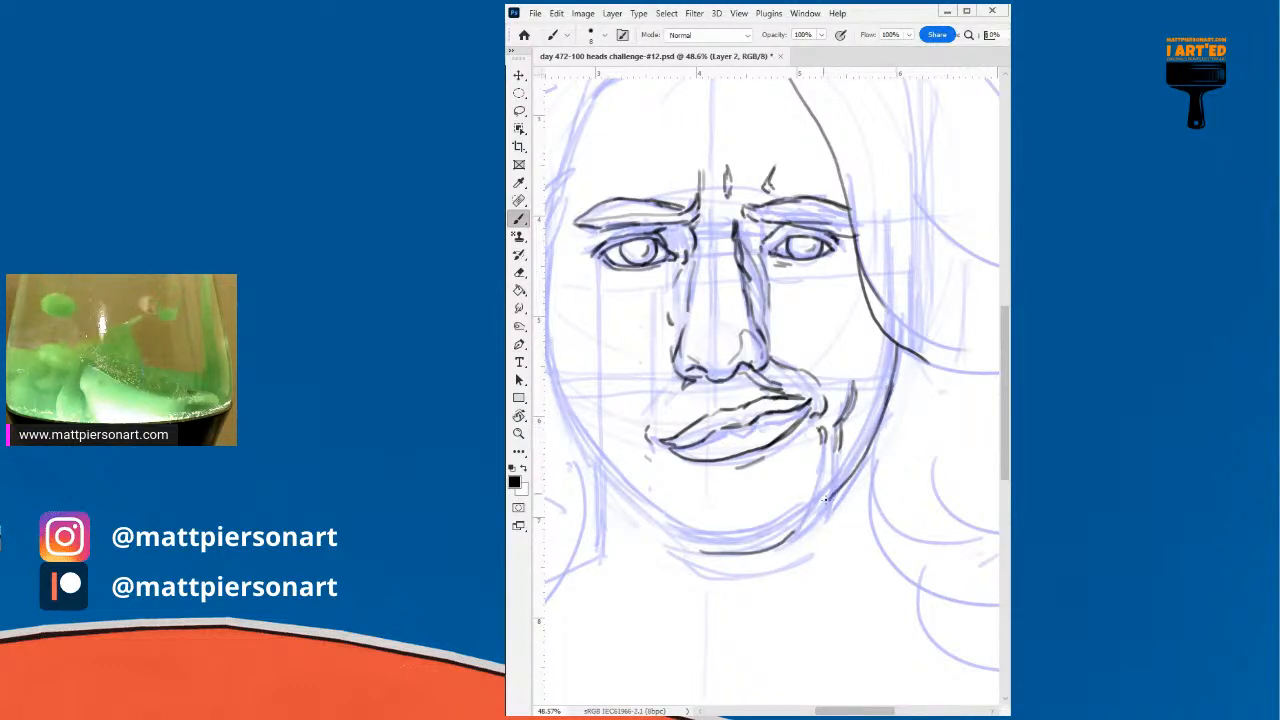
drag(837, 493, 816, 510)
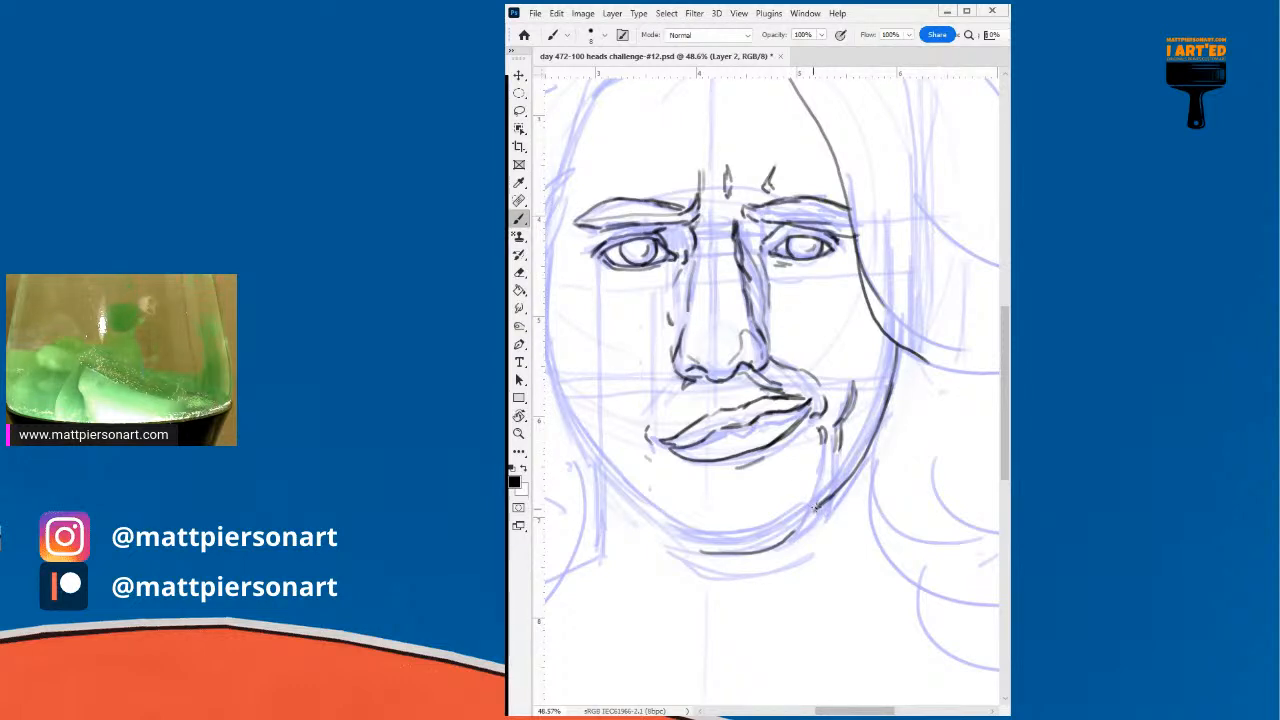
drag(825, 503, 775, 548)
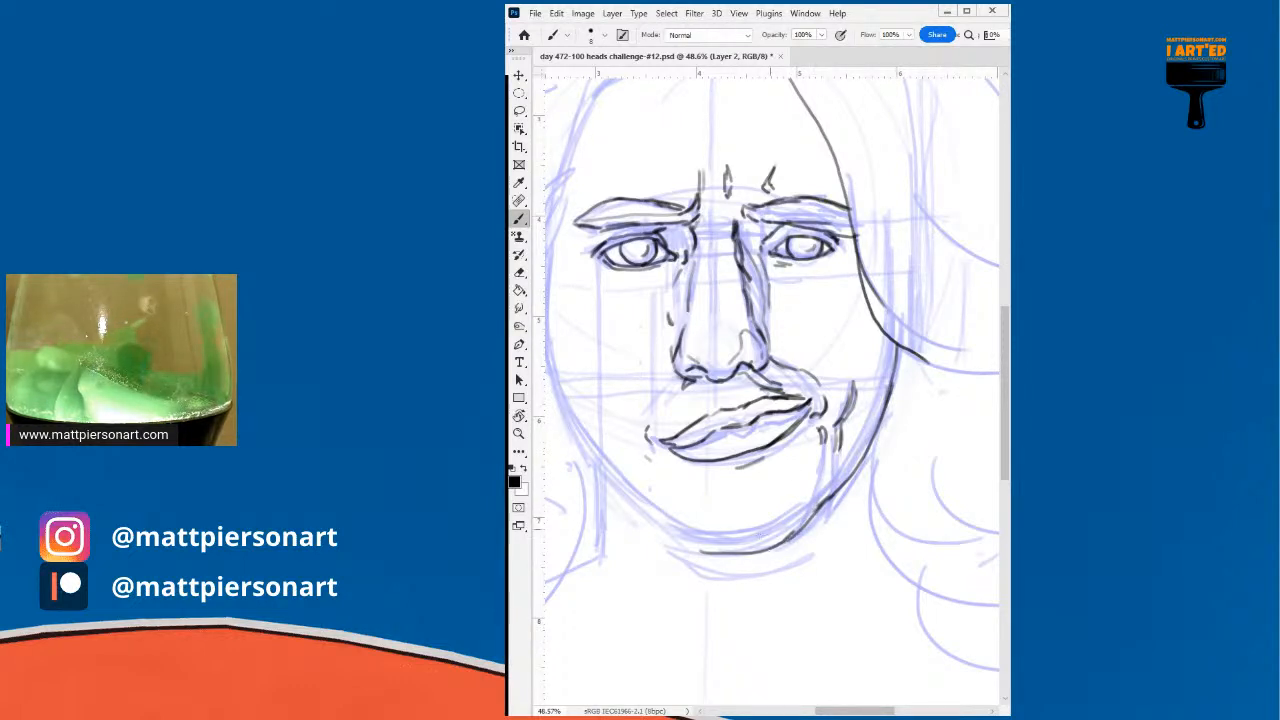
drag(688, 544, 750, 540)
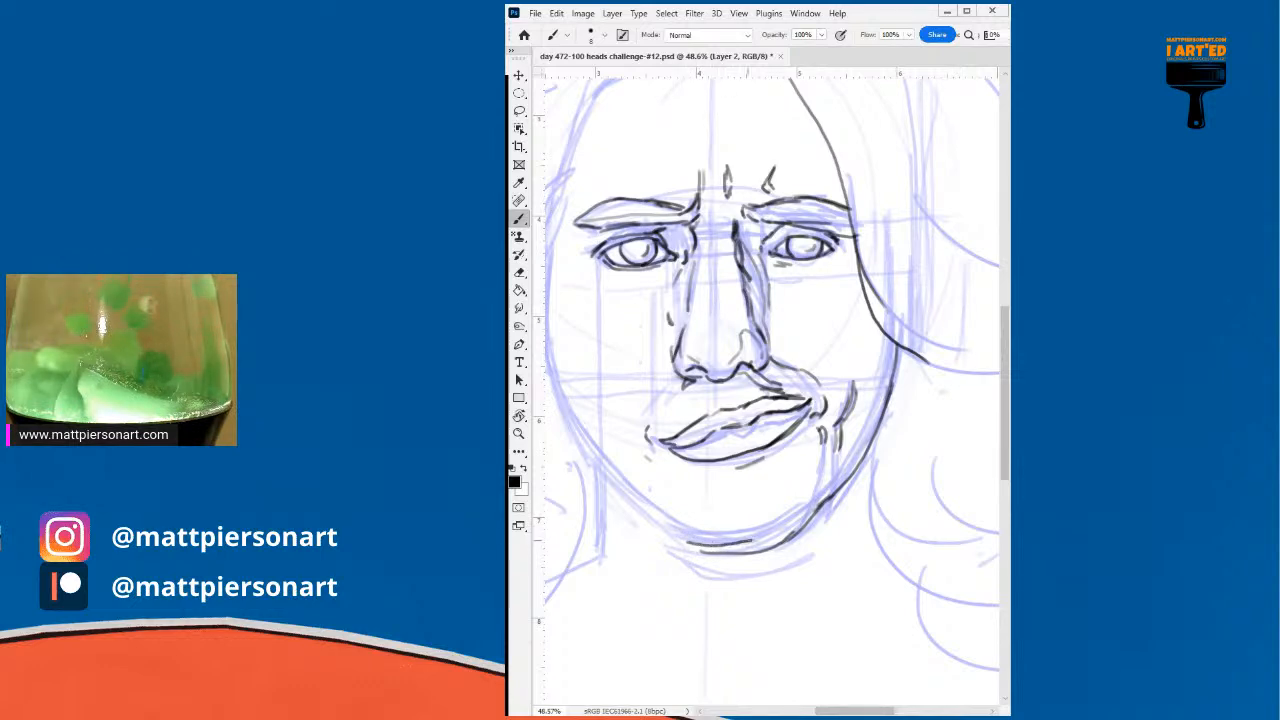
- Redo the chin's lower edge as a cleaner curve and thicken the line where it meets the right jawline
key(ctrl+z)
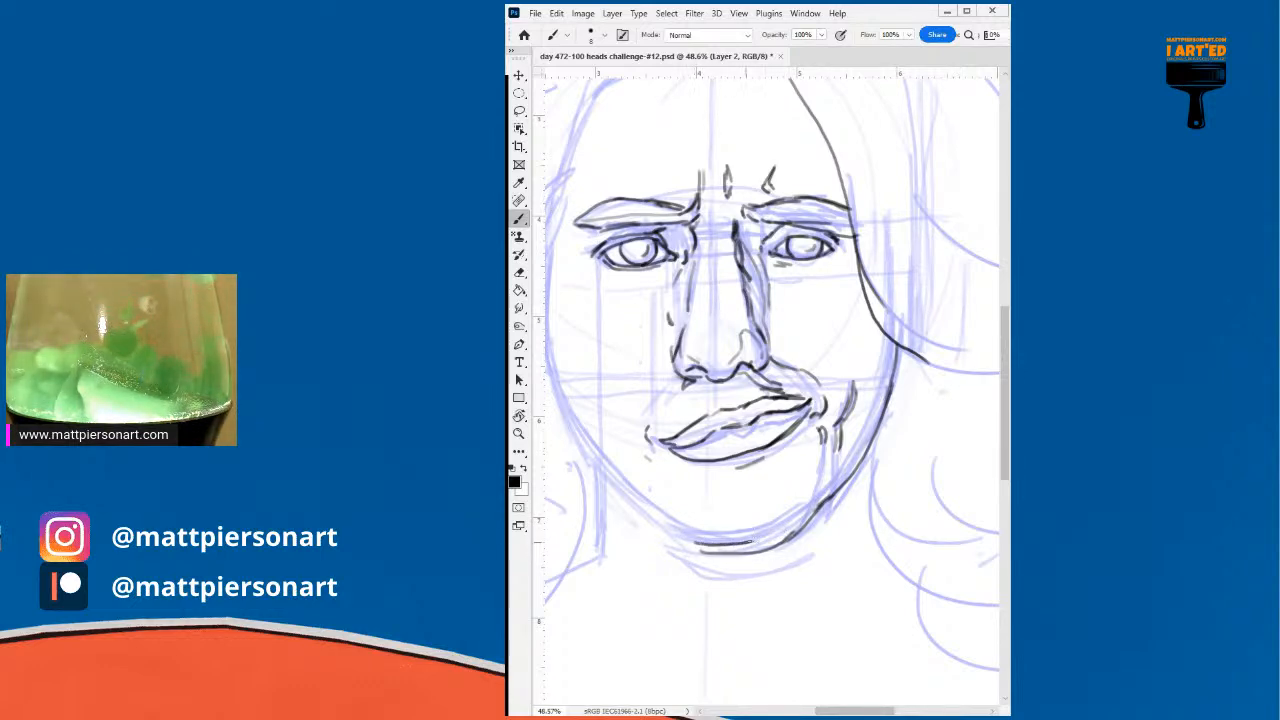
key(ctrl+z)
drag(696, 549, 800, 526)
key(ctrl+z)
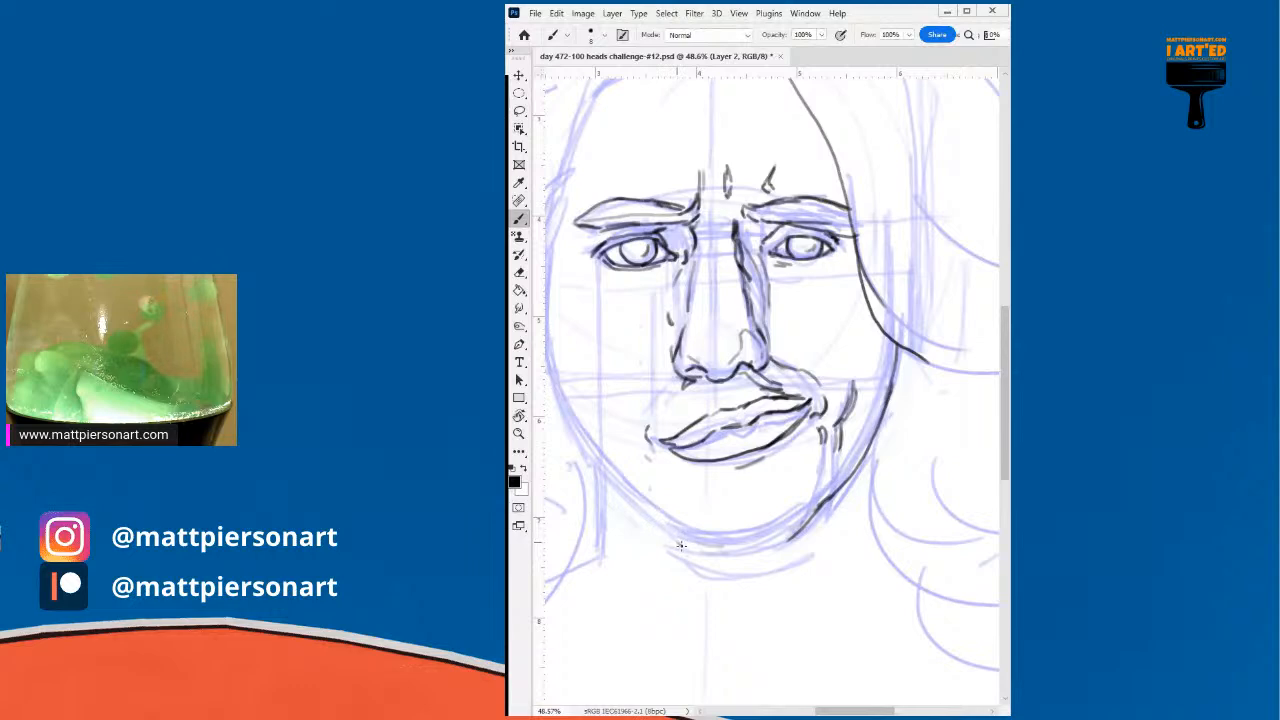
drag(676, 546, 790, 538)
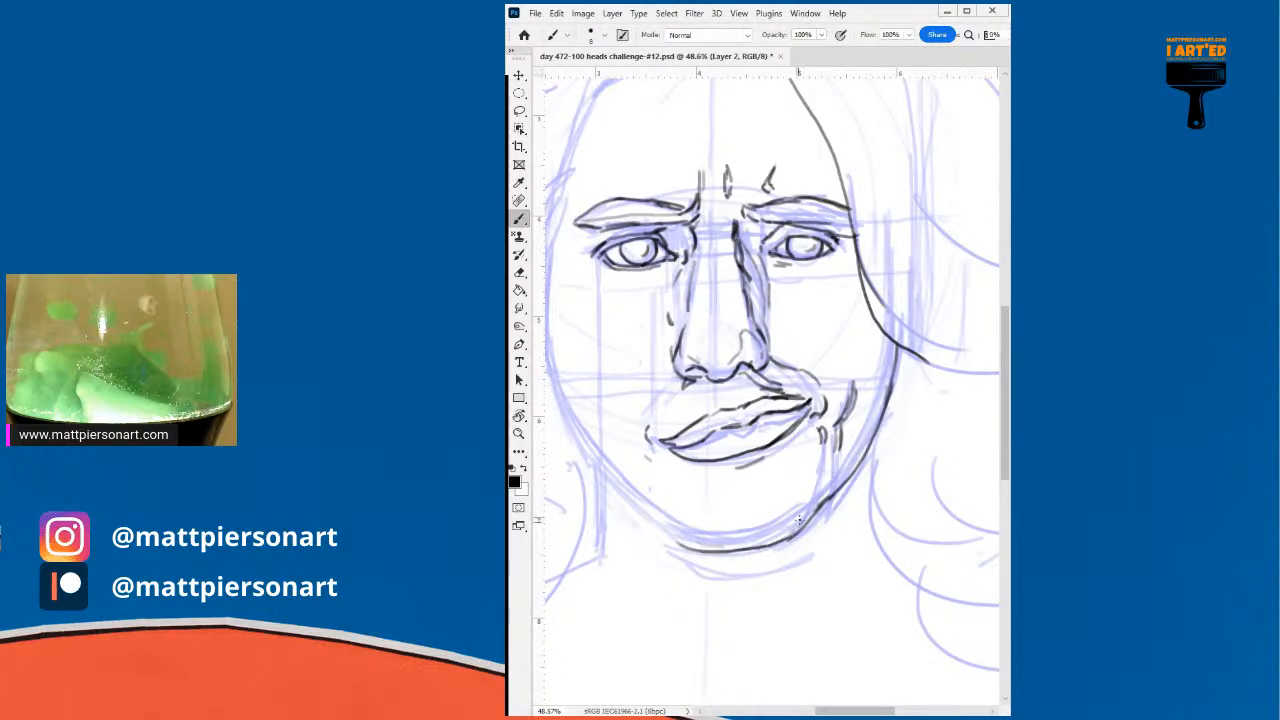
drag(913, 487, 889, 502)
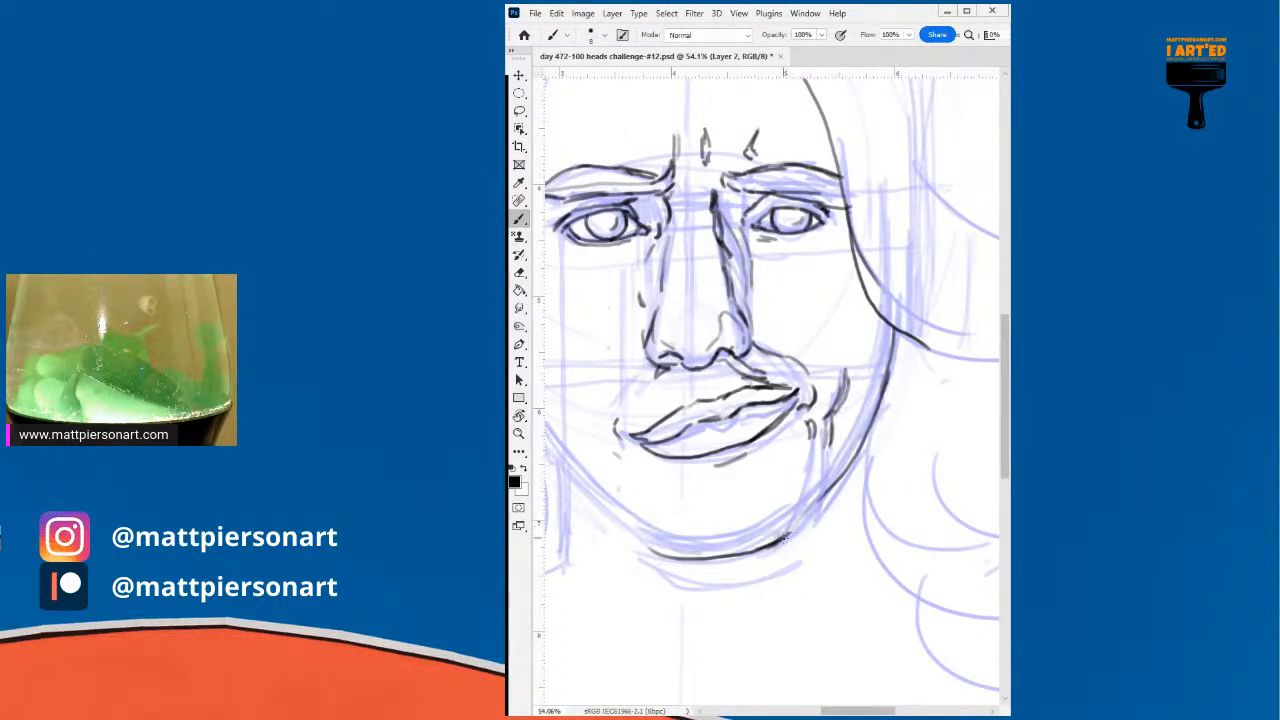
drag(821, 499, 785, 534)
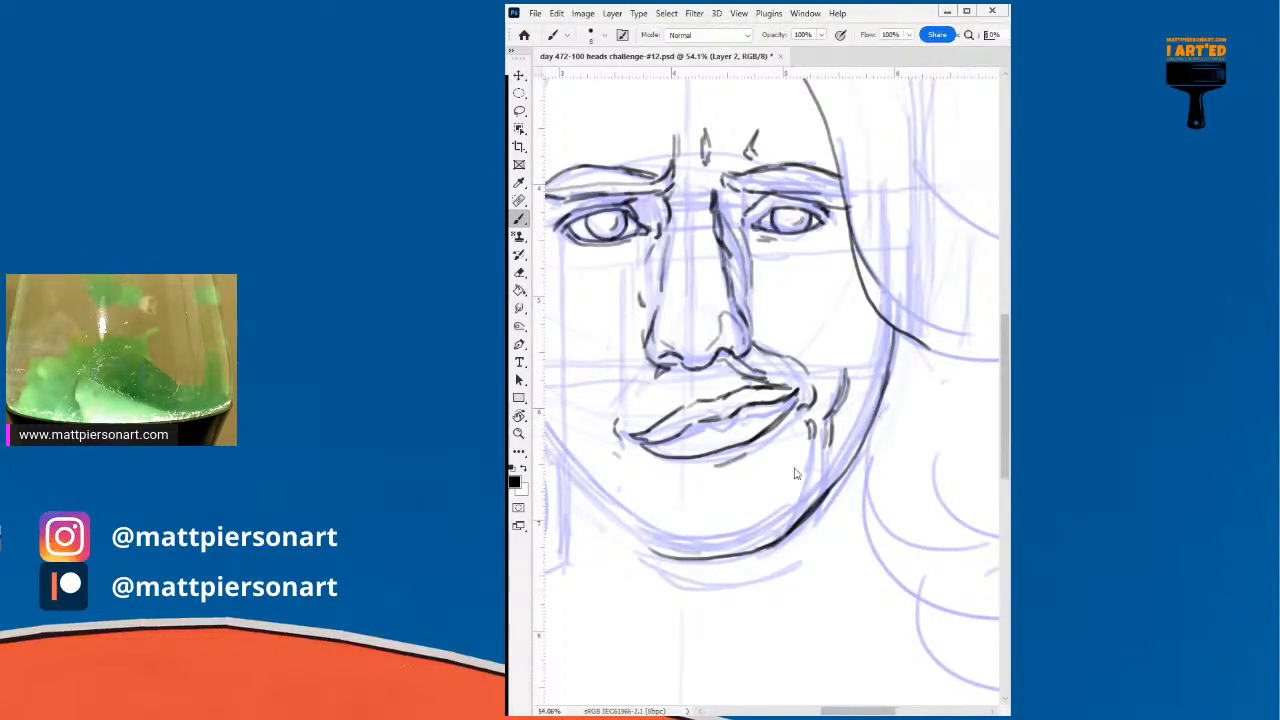
drag(769, 485, 801, 472)
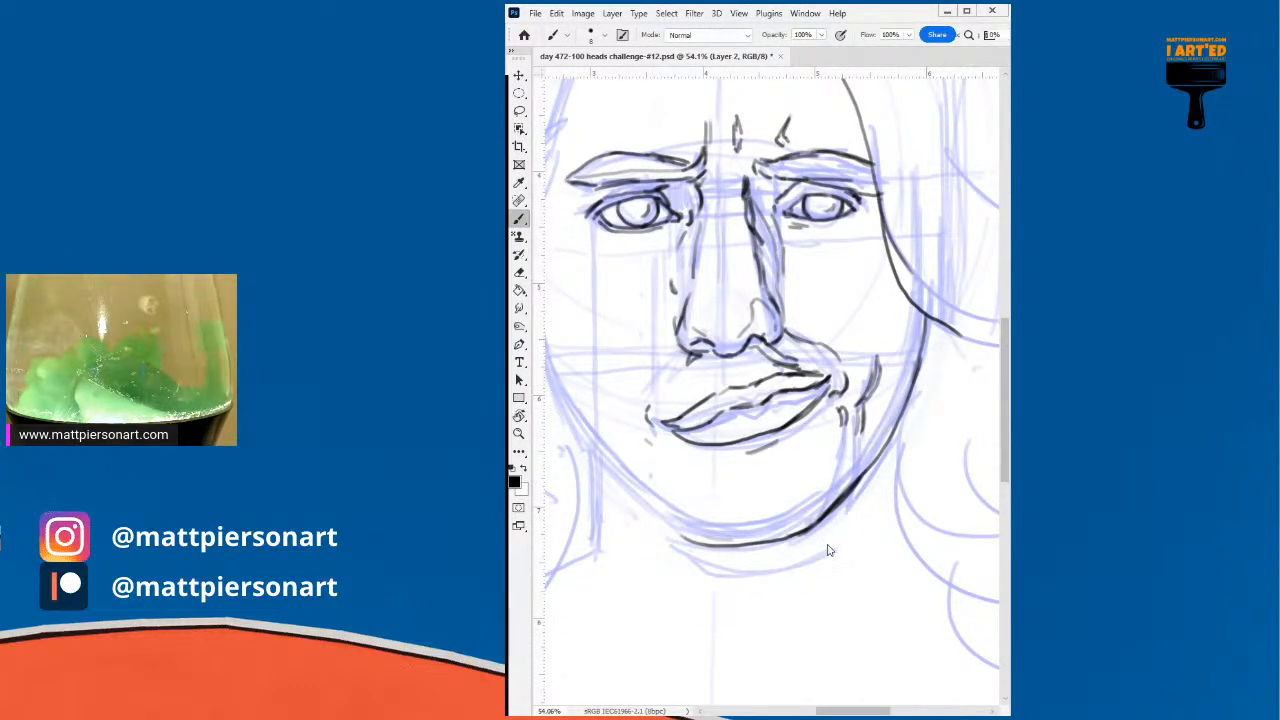
drag(828, 550, 838, 538)
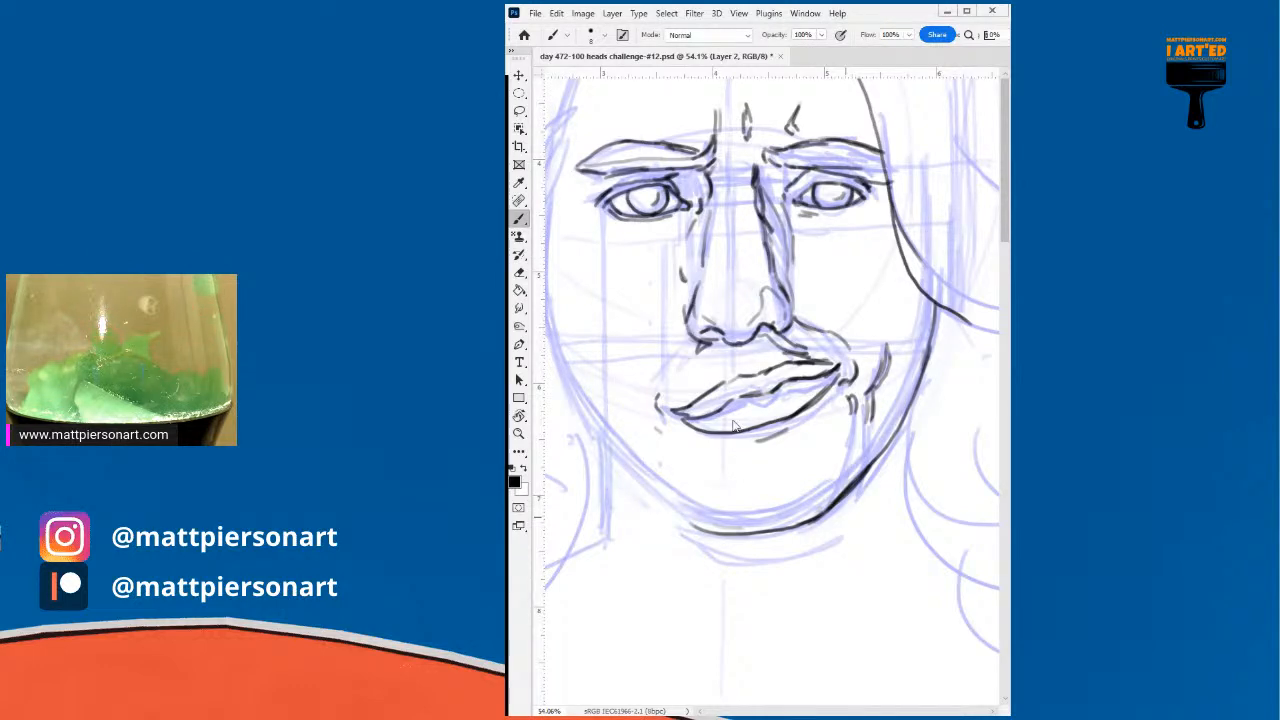
- Save and close the drawing, reopen day 472-100 heads challenge-#12.psd from the recent files and save it again
click(535, 13)
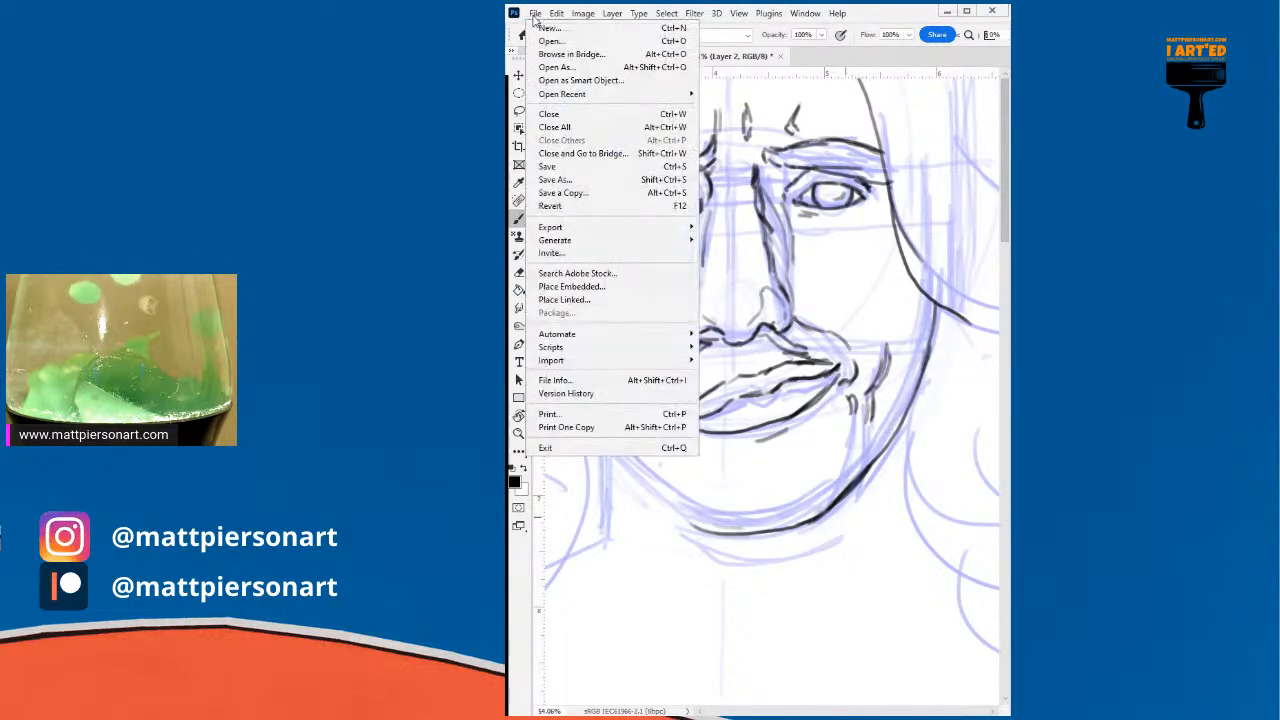
click(580, 166)
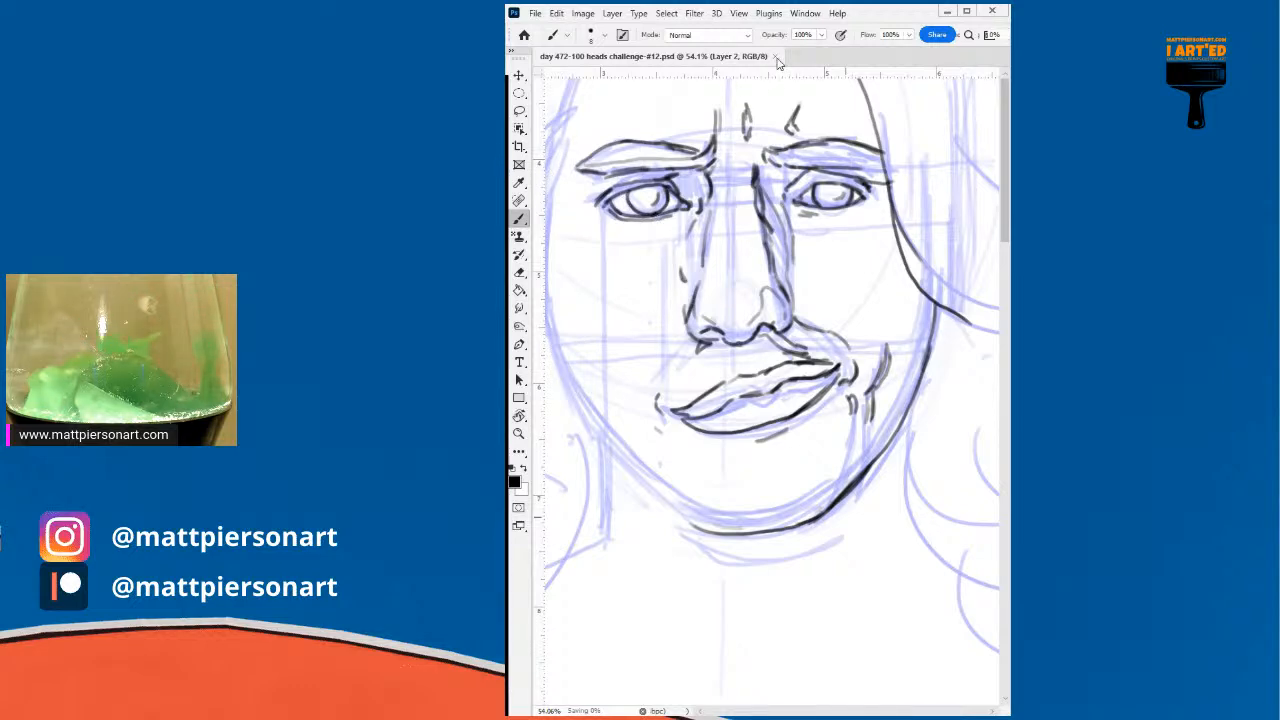
click(777, 57)
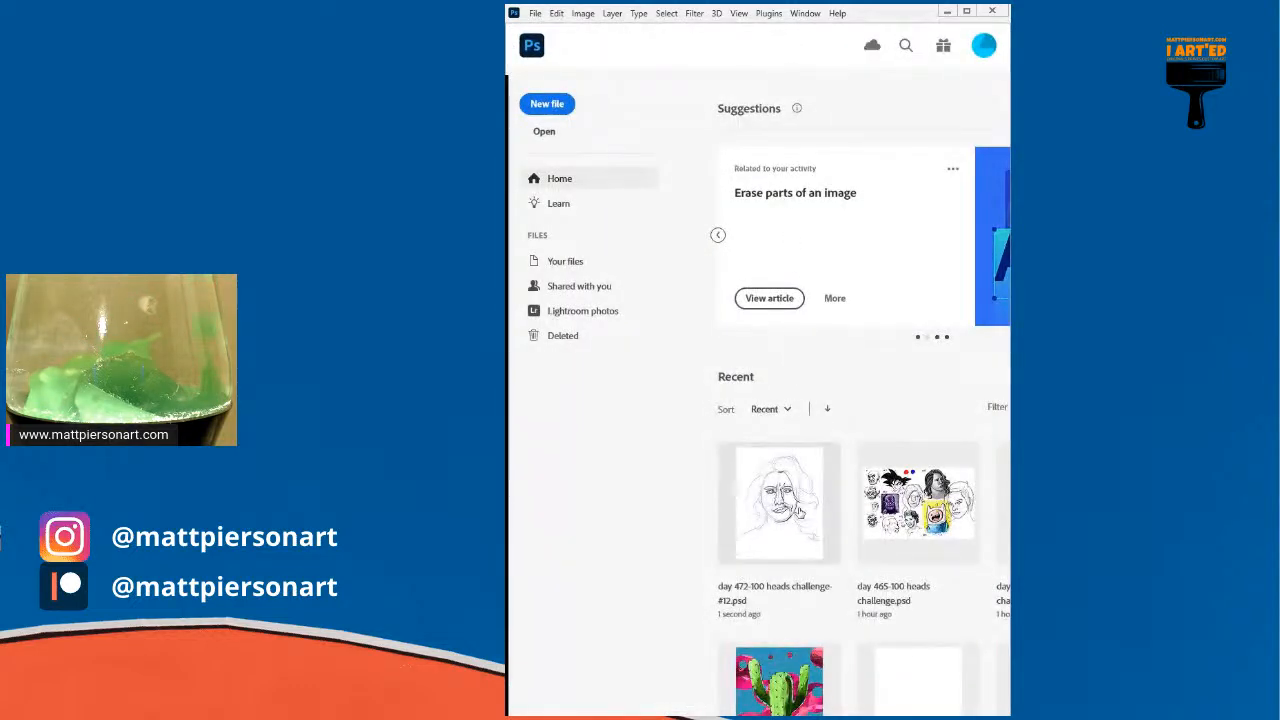
click(799, 508)
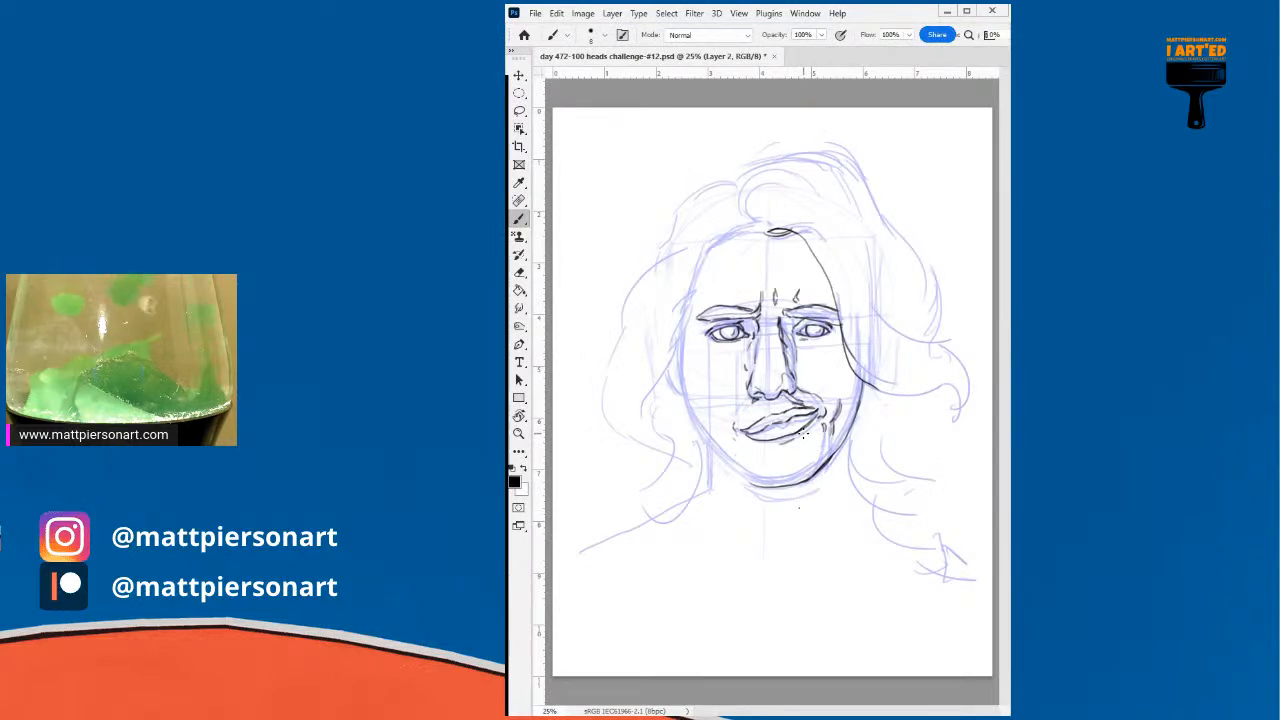
key(ctrl+s)
- Erase the black line along the chin's lower edge and the lower end of the right jawline
drag(758, 552, 851, 537)
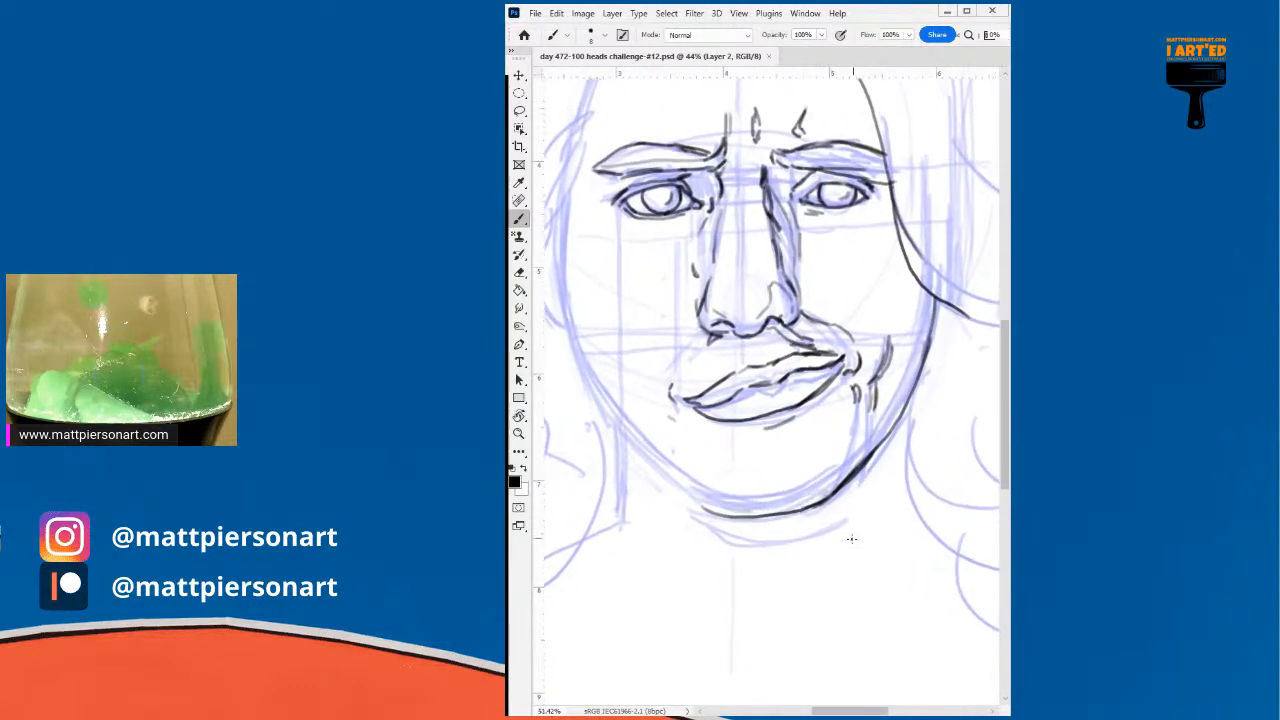
mouse_move(716, 511)
mouse_down()
mouse_move(752, 518)
mouse_move(800, 498)
mouse_up()
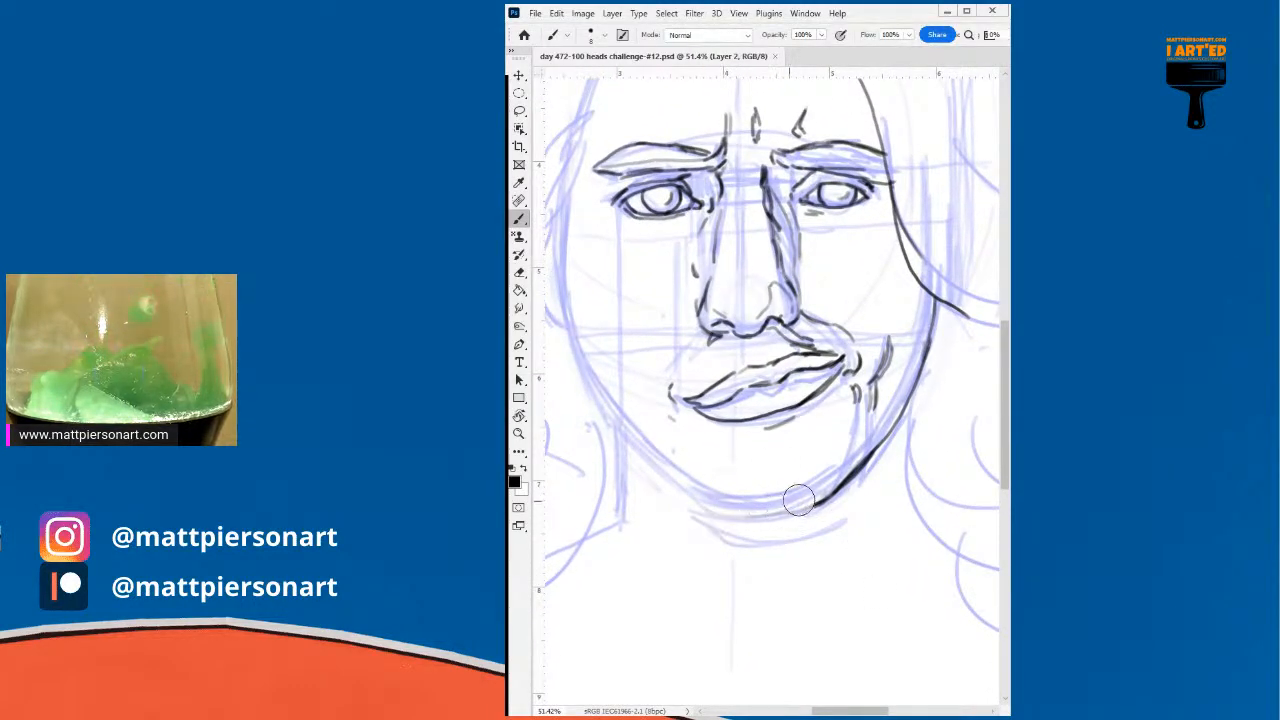
drag(841, 454, 802, 510)
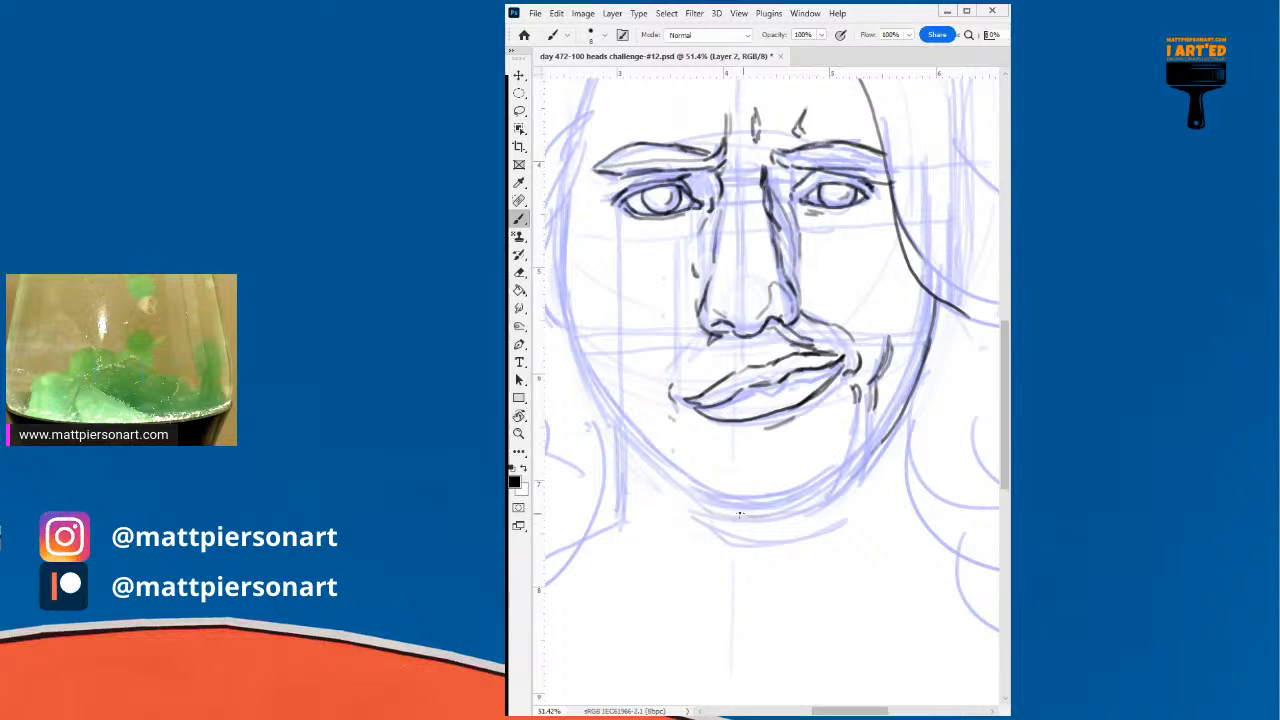
mouse_move(703, 506)
mouse_down()
mouse_move(757, 512)
mouse_move(825, 496)
mouse_up()
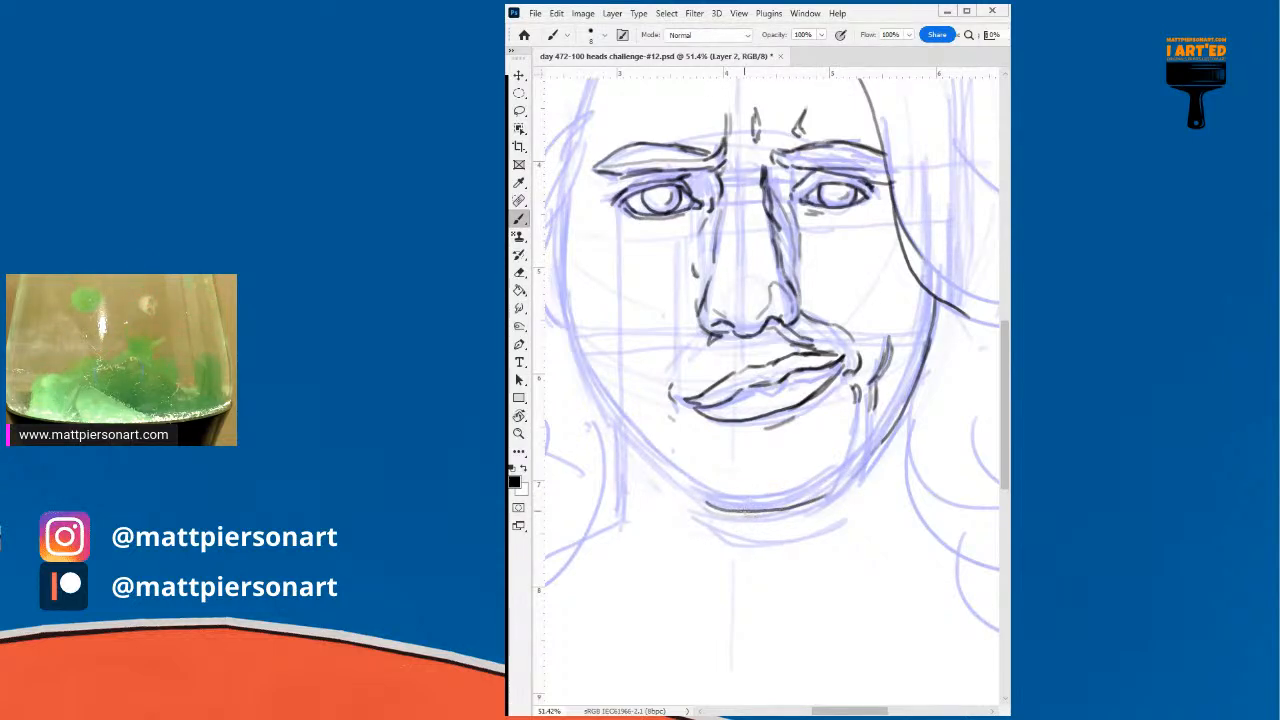
mouse_move(717, 506)
mouse_down()
mouse_move(782, 511)
mouse_move(824, 496)
mouse_up()
key(ctrl+z)
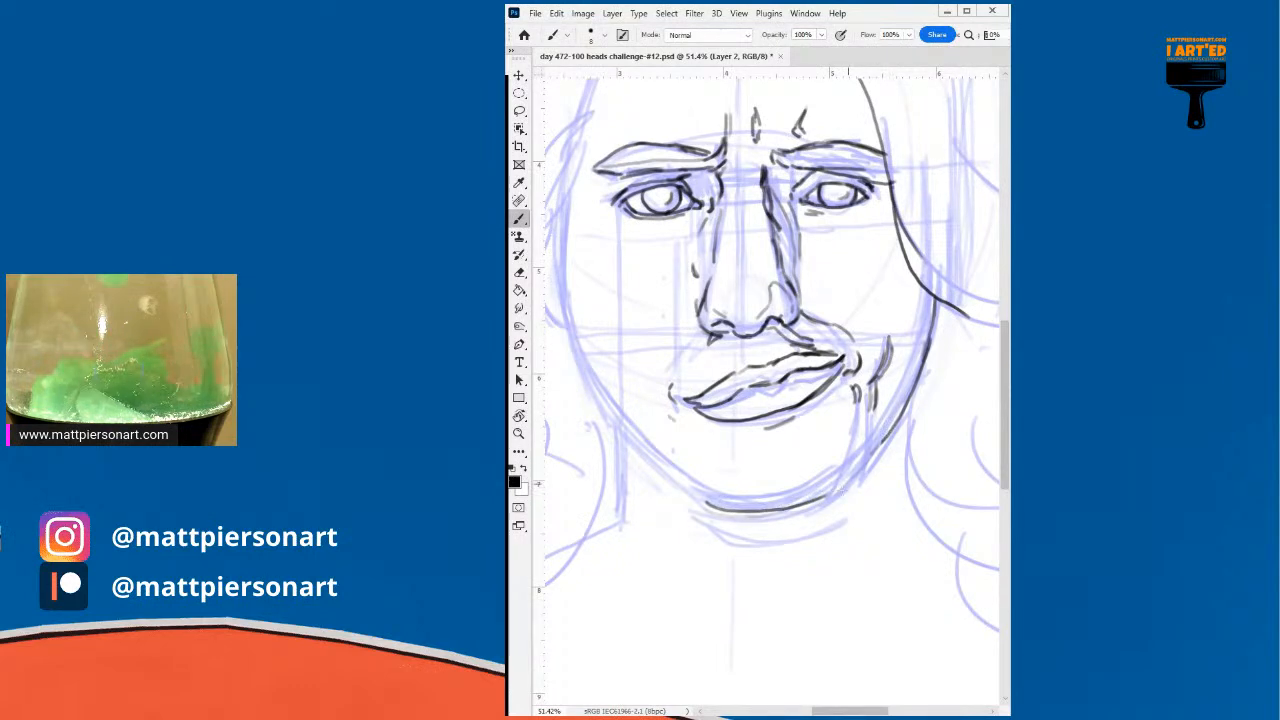
drag(719, 594, 737, 564)
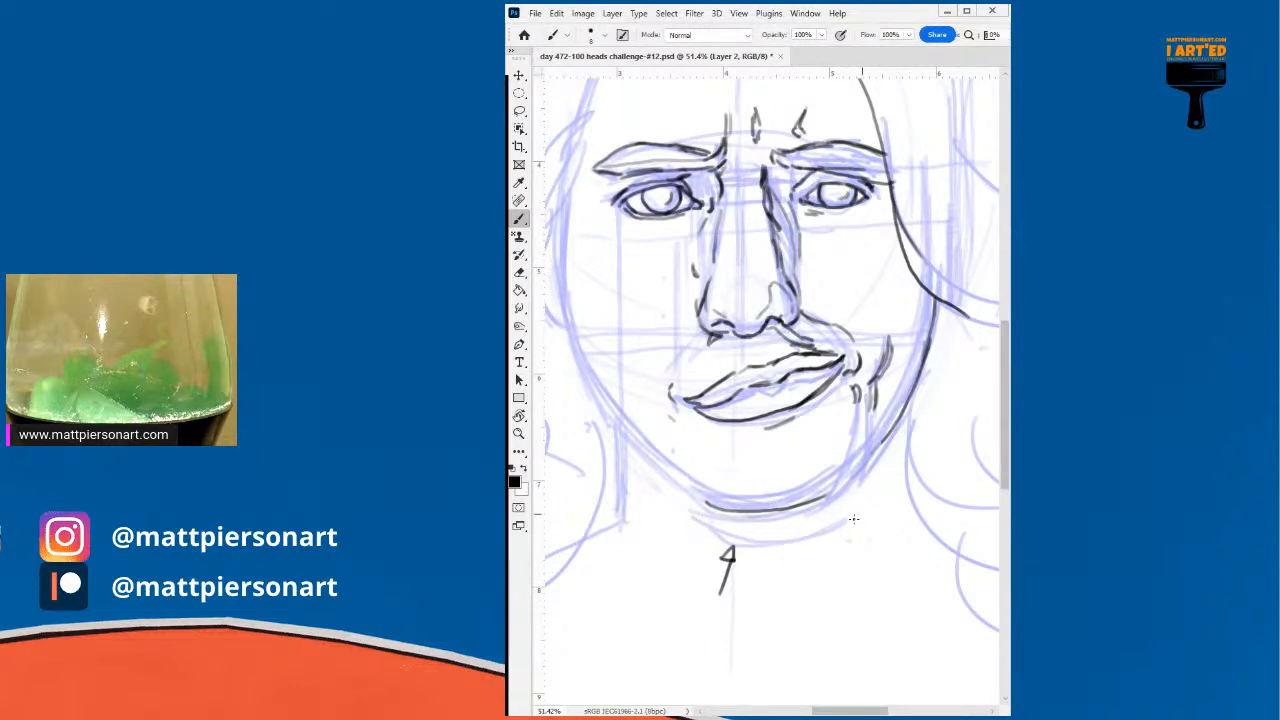
key(ctrl+z)
key(ctrl+z)
key(ctrl+z)
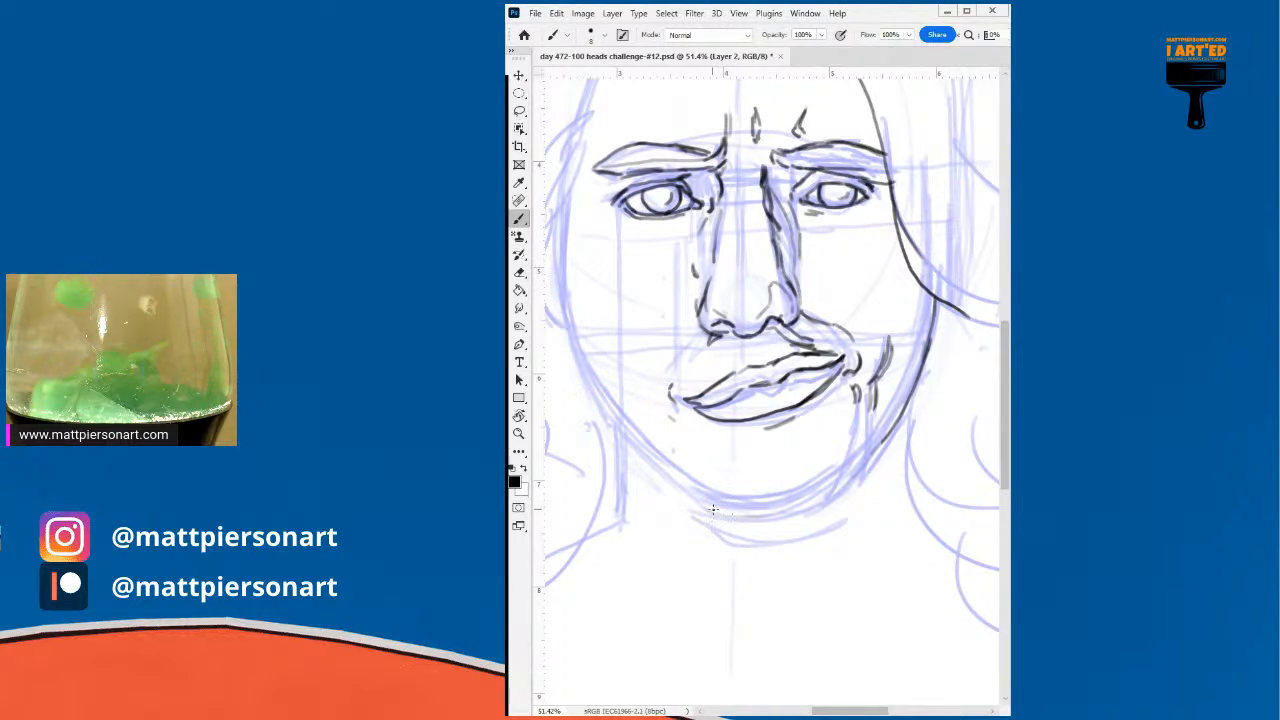
- Ink the chin's lower edge as a curve sweeping up into the right jawline and darken it with a second pass
mouse_move(714, 512)
mouse_down()
mouse_move(823, 501)
mouse_move(862, 455)
mouse_up()
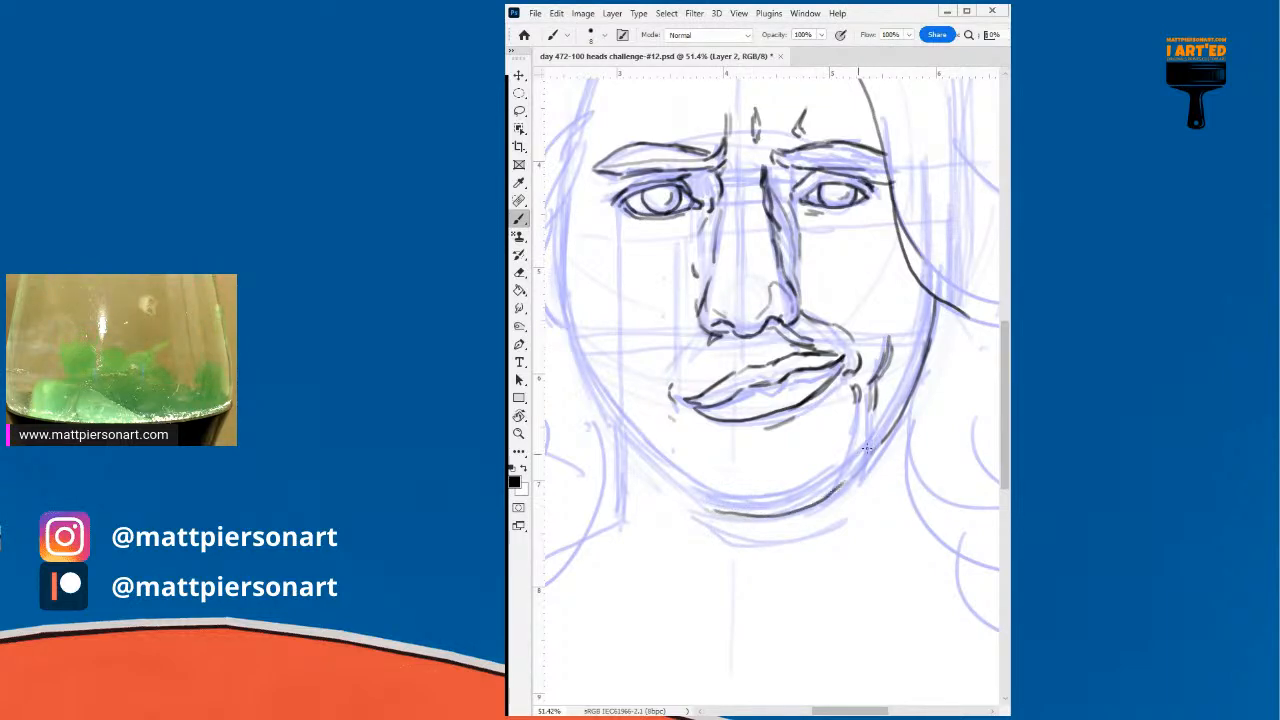
mouse_move(719, 512)
mouse_down()
mouse_move(821, 504)
mouse_move(888, 434)
mouse_up()
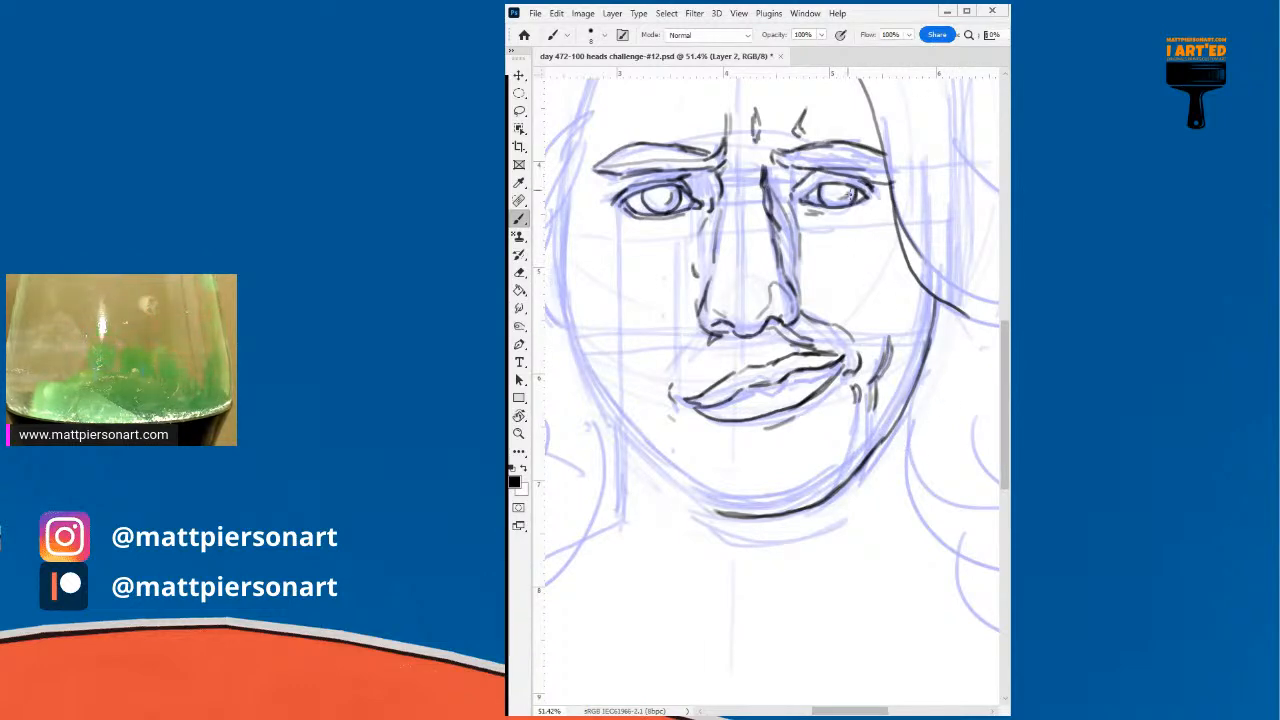
- Ink curved strands of hair falling beside the neck below the right jawline
drag(894, 430, 910, 592)
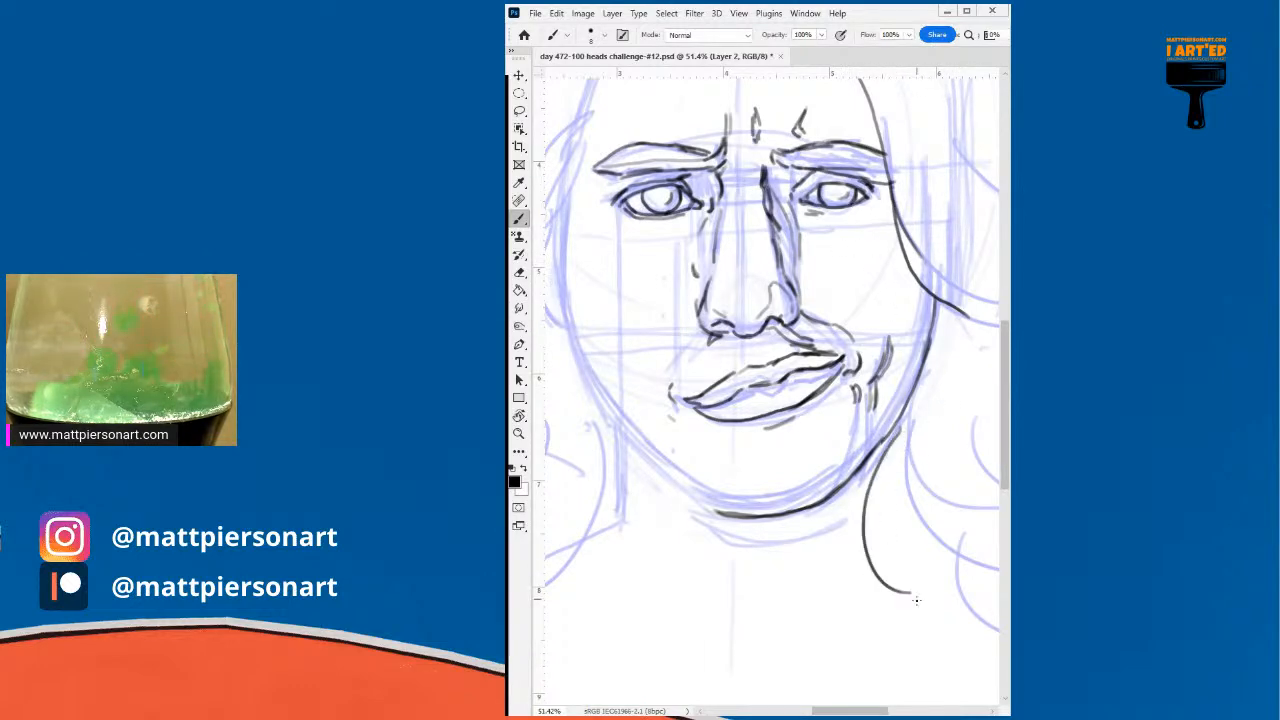
mouse_move(906, 415)
mouse_down()
mouse_move(866, 516)
mouse_move(956, 566)
mouse_up()
drag(912, 500, 980, 558)
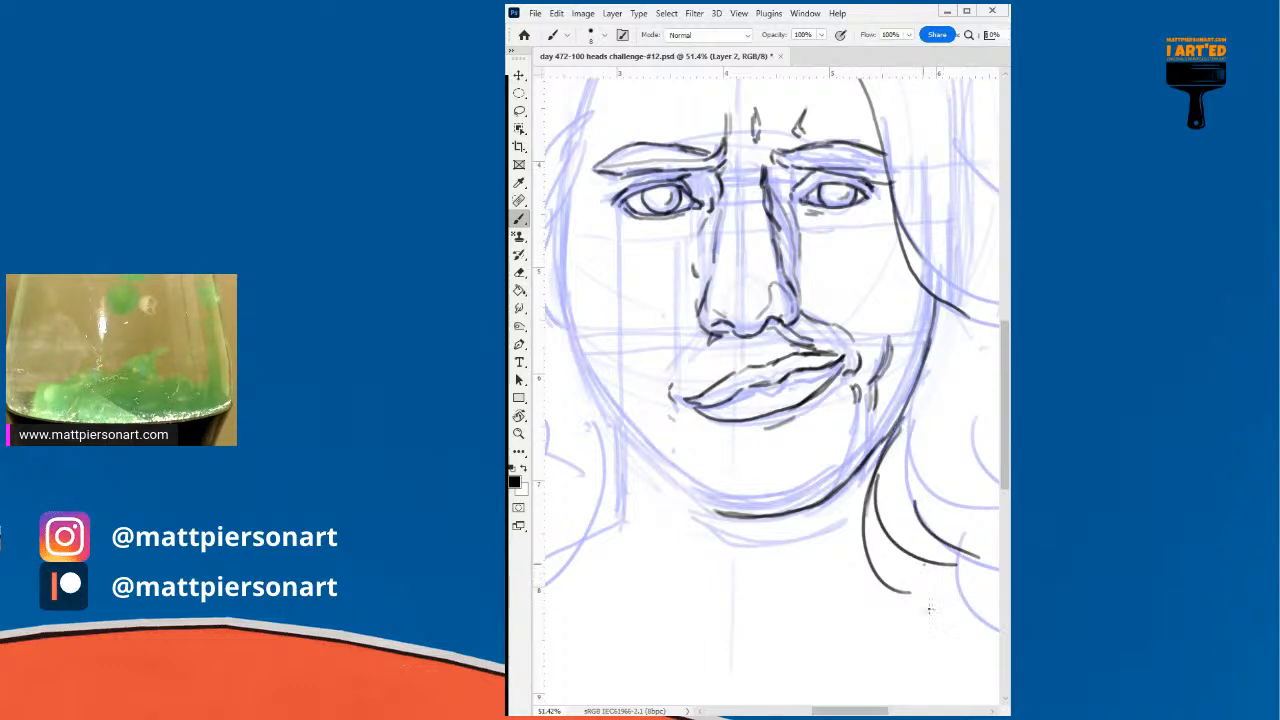
- Ink the left jawline from the cheek down to the chin, joining it to the chin's lower edge
drag(717, 525, 836, 537)
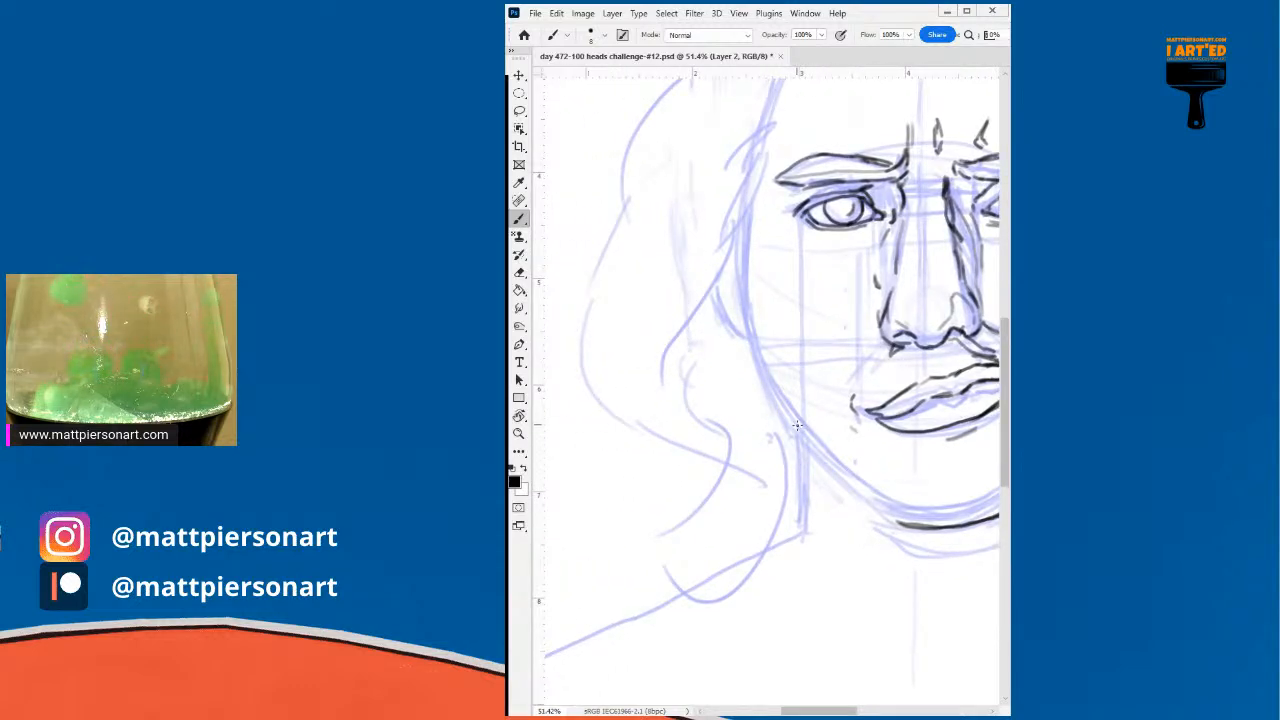
mouse_move(829, 512)
mouse_down()
mouse_move(791, 449)
mouse_move(767, 437)
mouse_up()
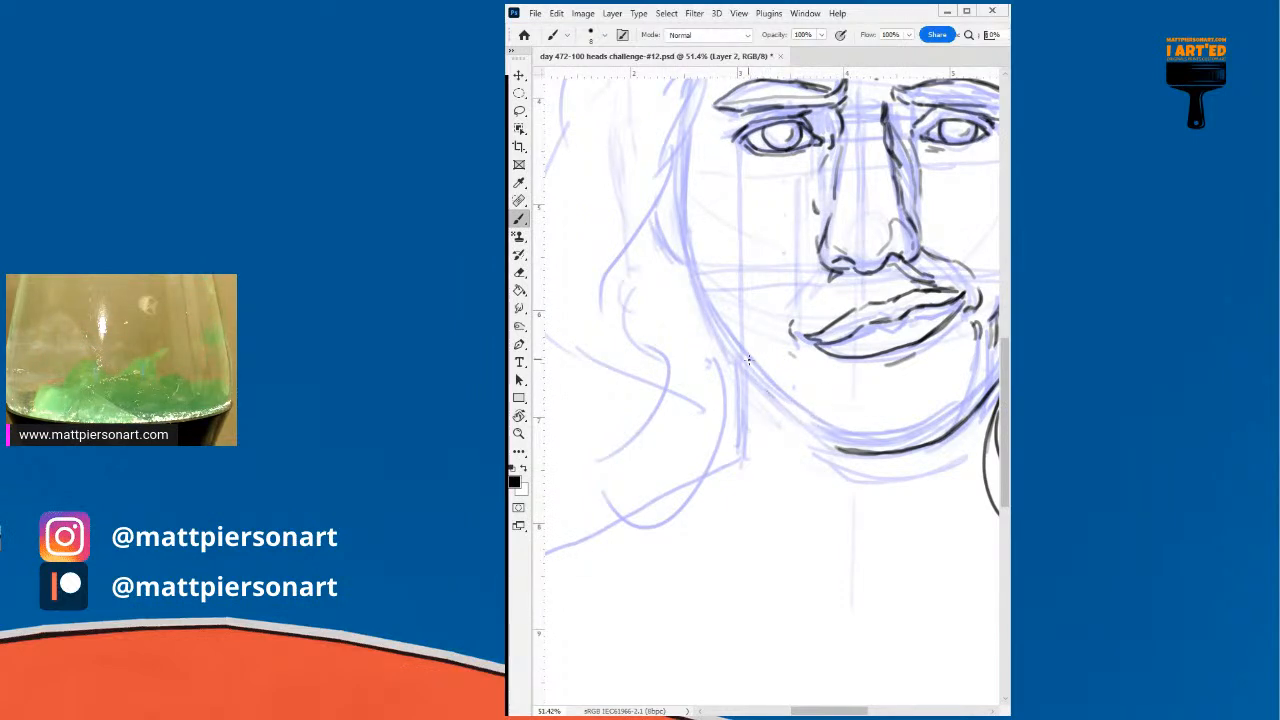
drag(800, 422, 838, 452)
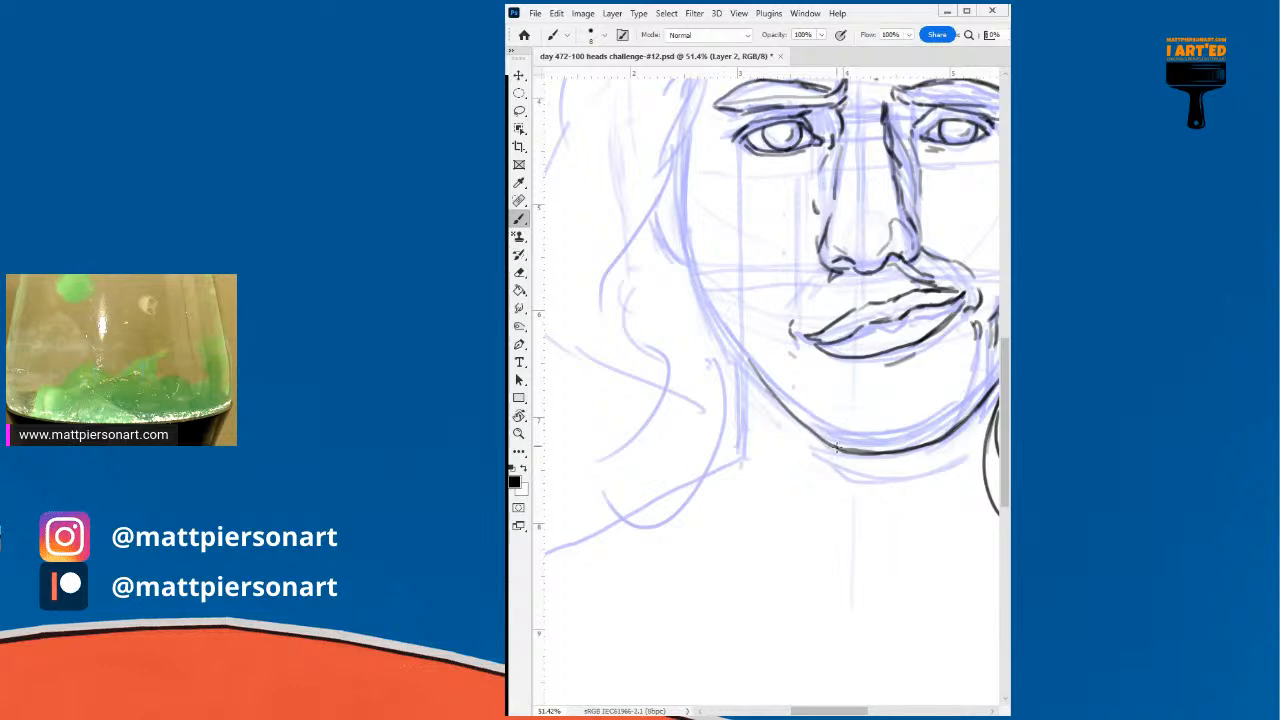
drag(901, 417, 846, 443)
drag(848, 393, 768, 408)
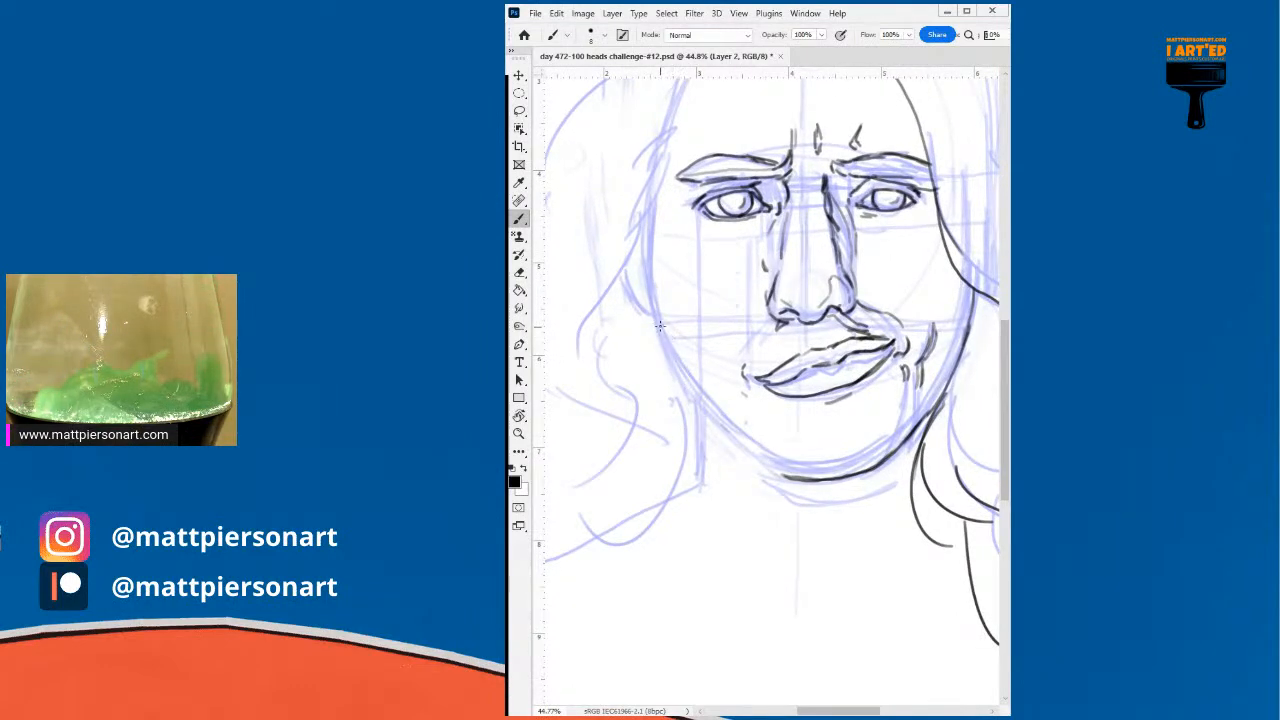
drag(656, 320, 699, 411)
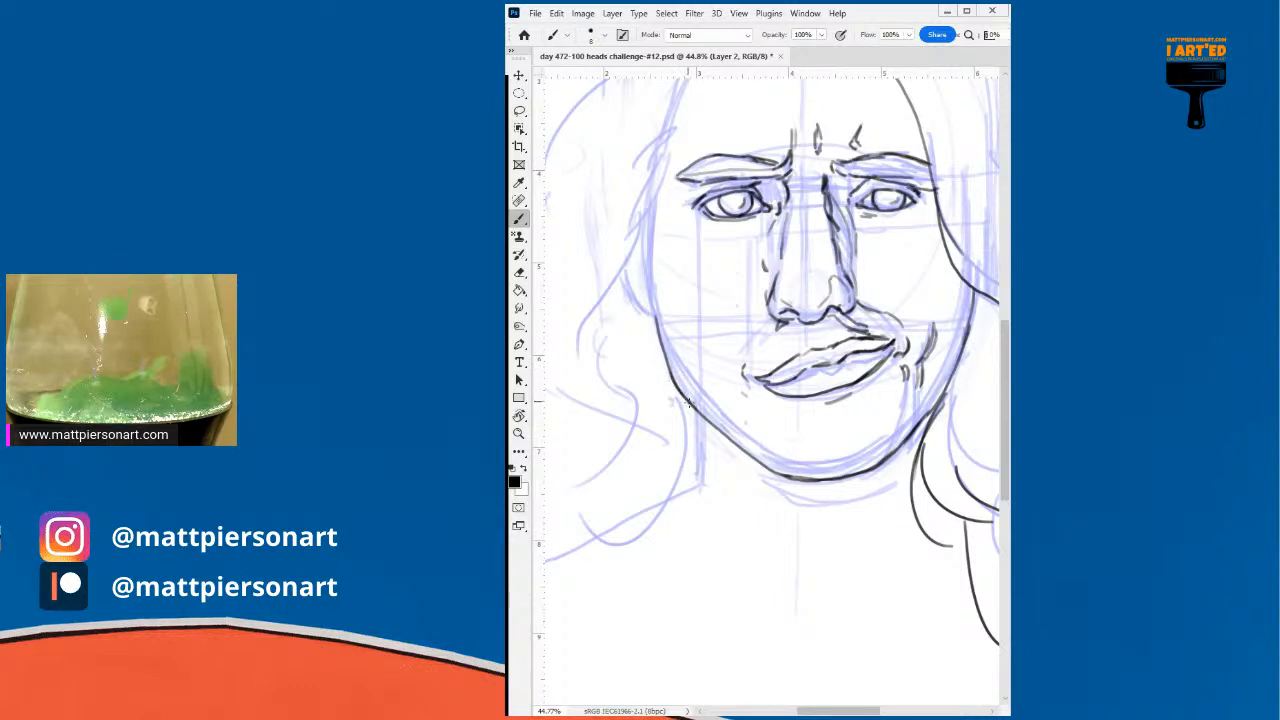
- Ink the left side of the neck down from the jaw and the sloping shoulder line, undoing and redrawing stray strokes
key(ctrl+z)
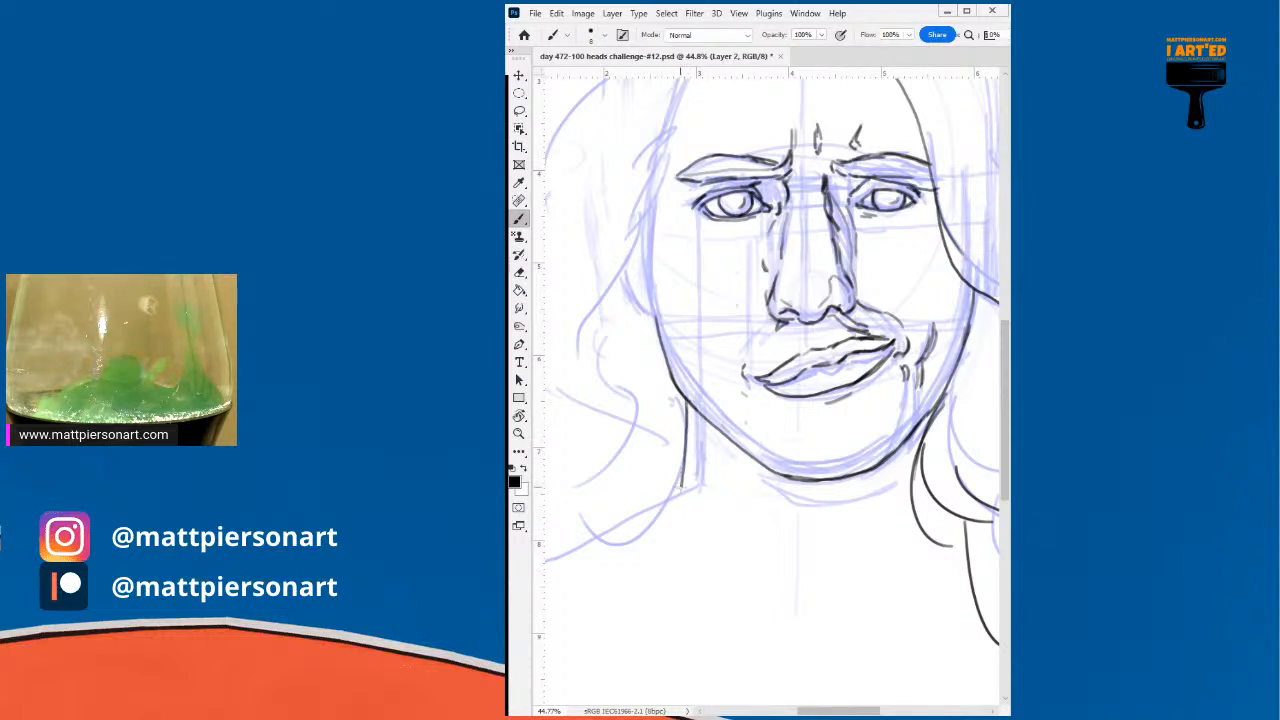
key(ctrl+z)
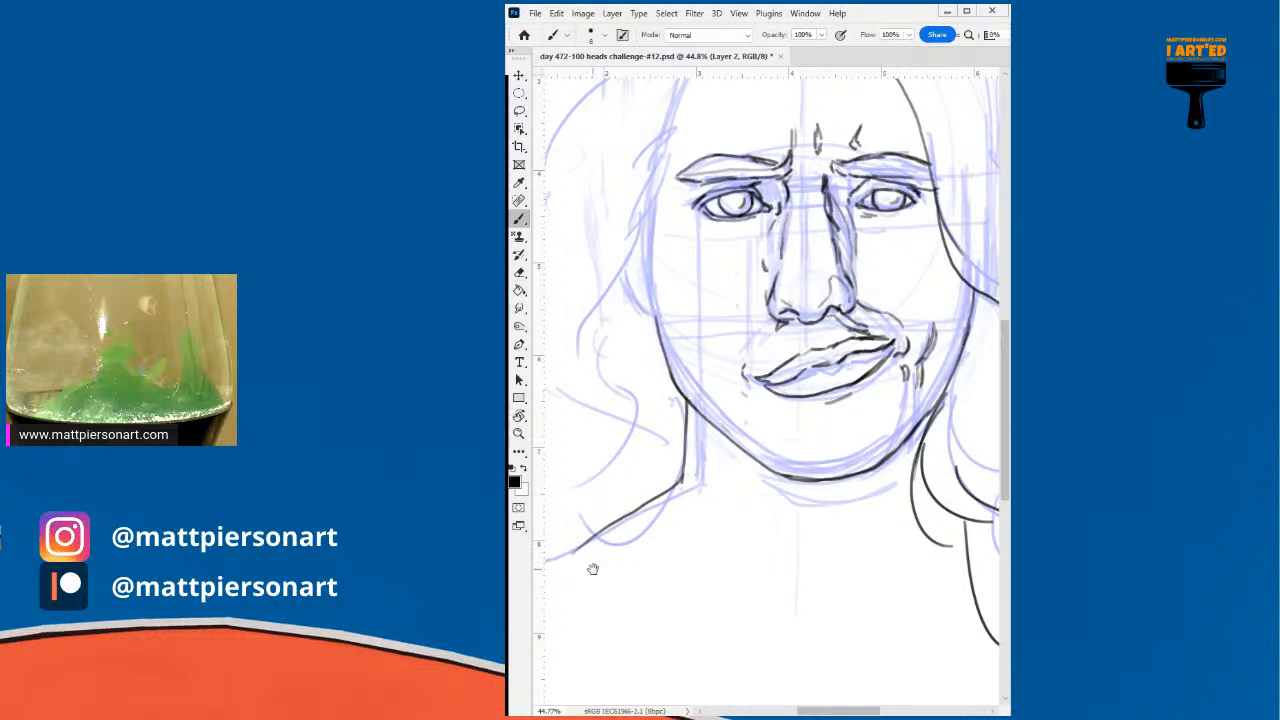
drag(593, 569, 703, 514)
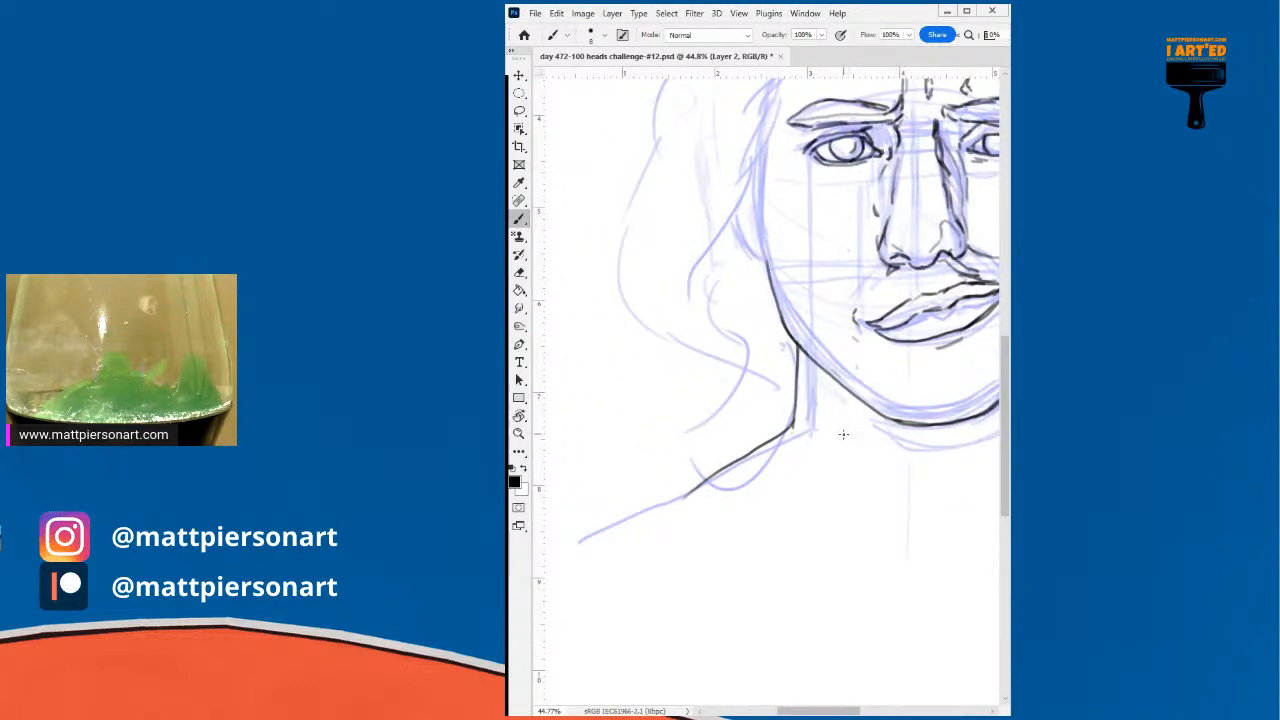
key(ctrl+z)
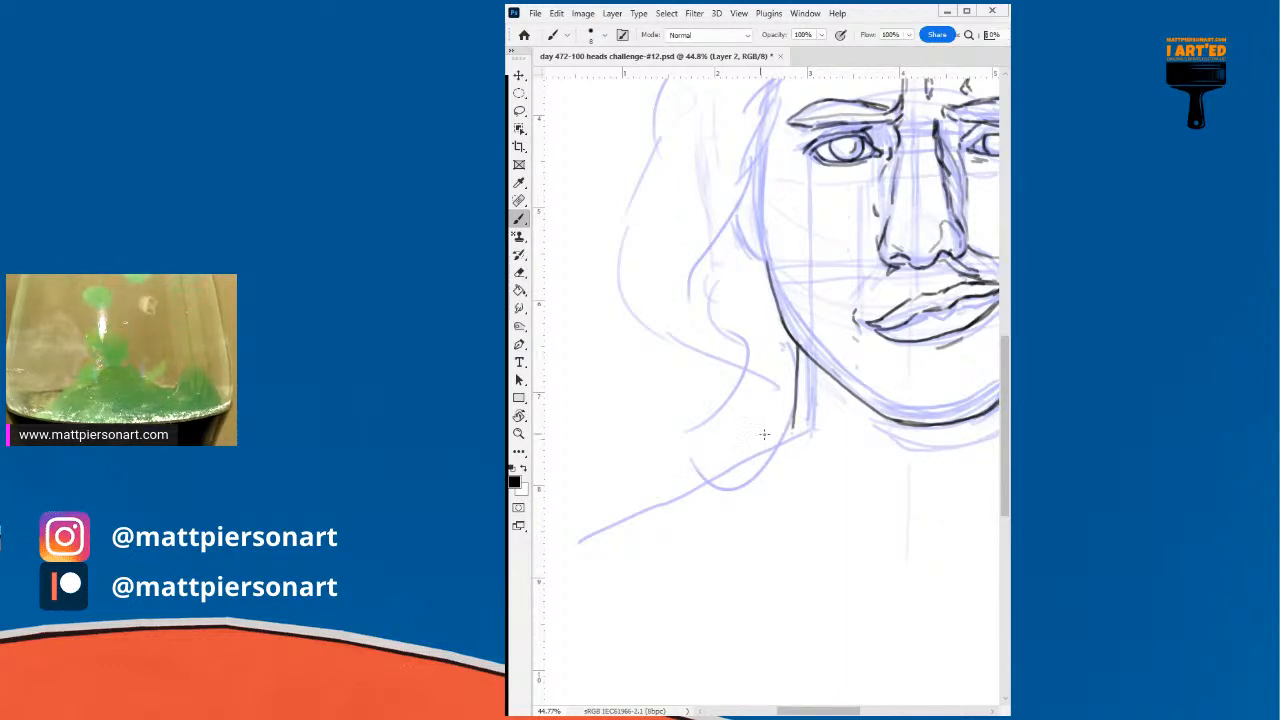
drag(793, 426, 647, 503)
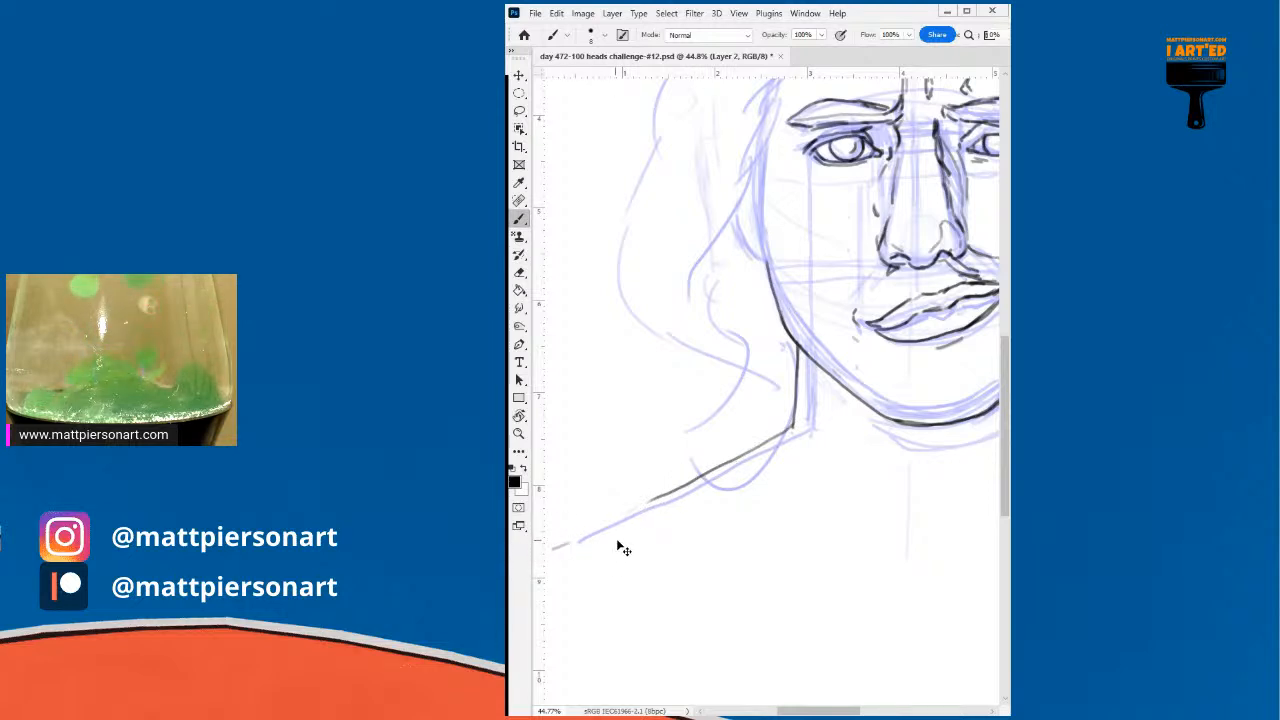
drag(743, 378, 724, 462)
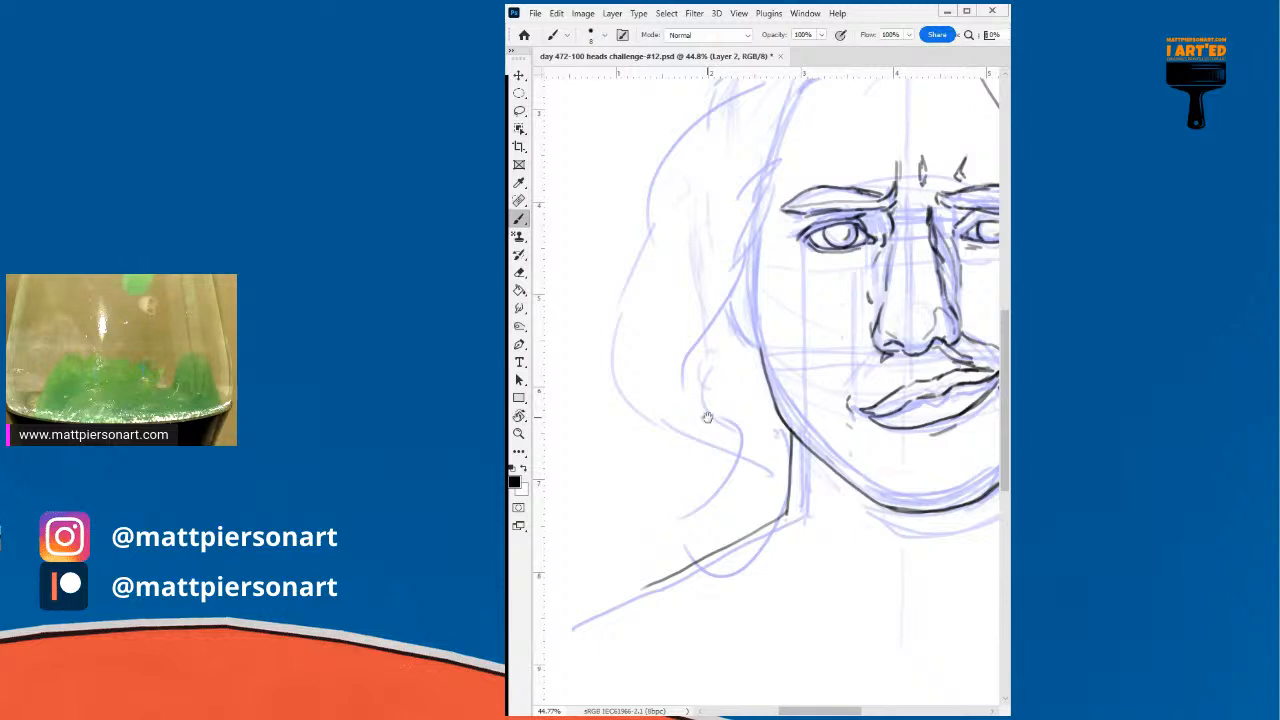
scroll(826, 354, down, 3)
drag(892, 352, 764, 383)
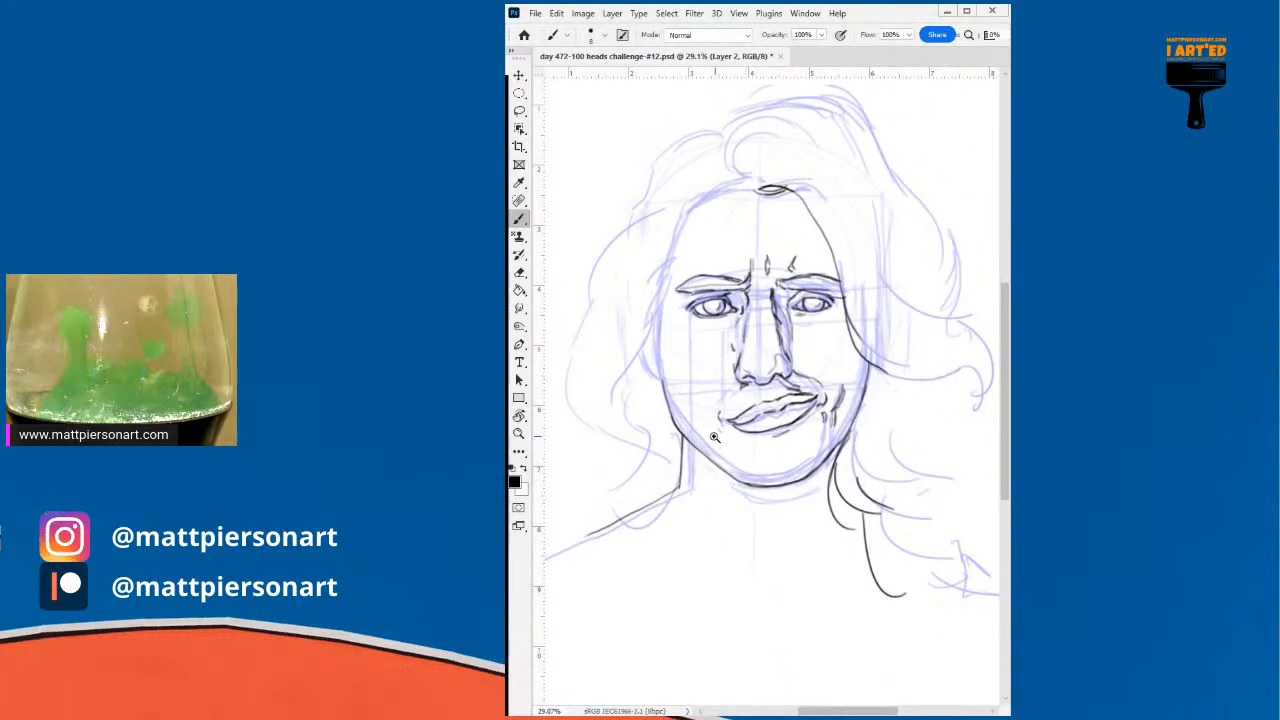
scroll(716, 437, up, 2)
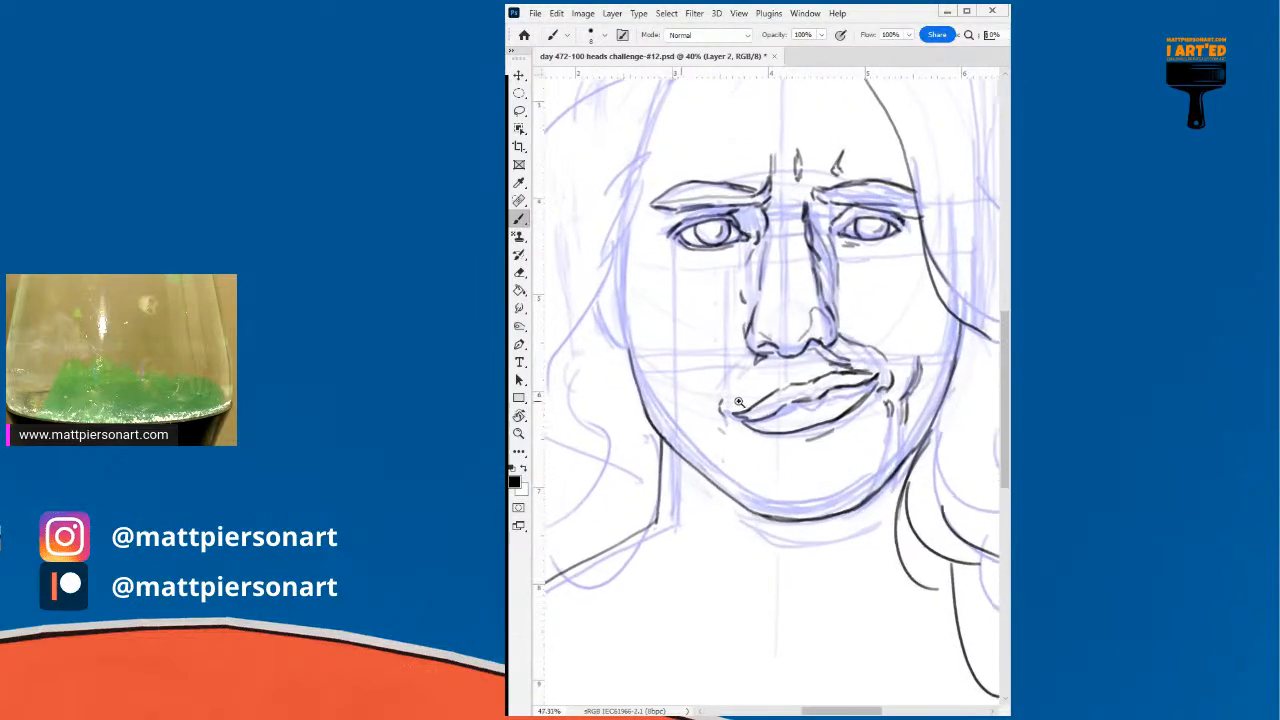
- Redraw the lower left jawline in black from the cheek down past the point where the neck begins
scroll(668, 420, up, 2)
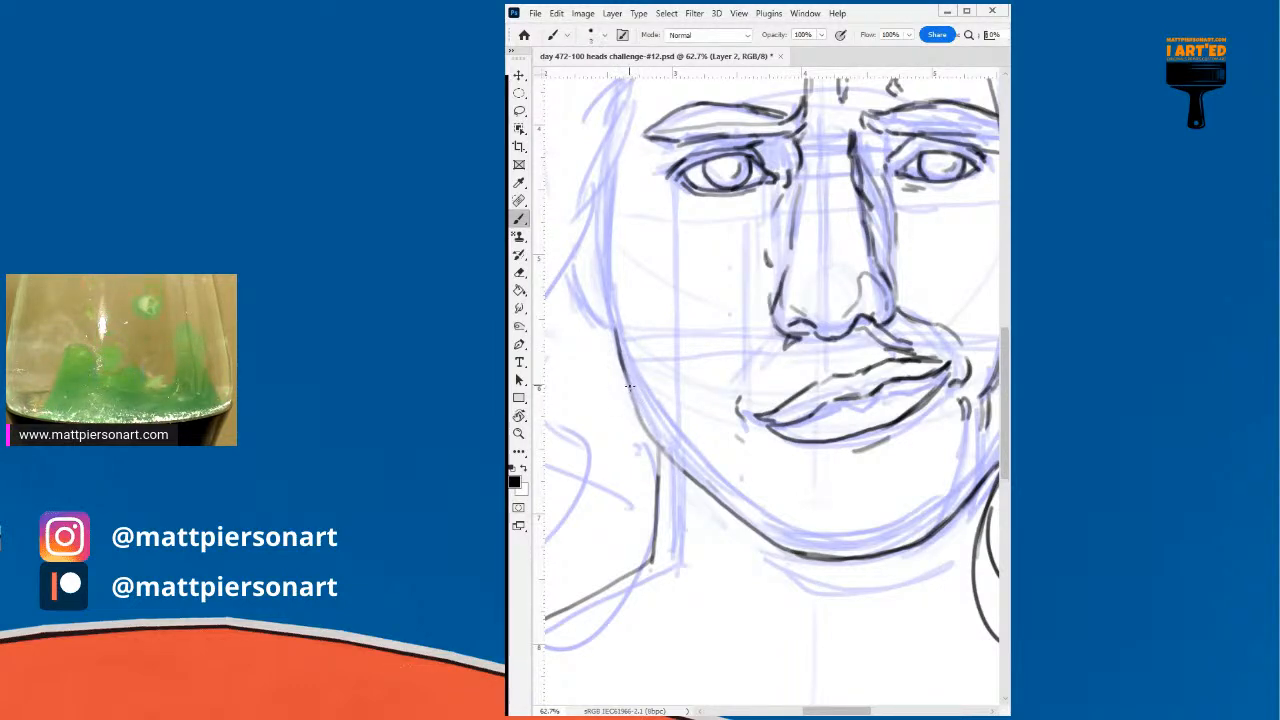
drag(632, 383, 659, 452)
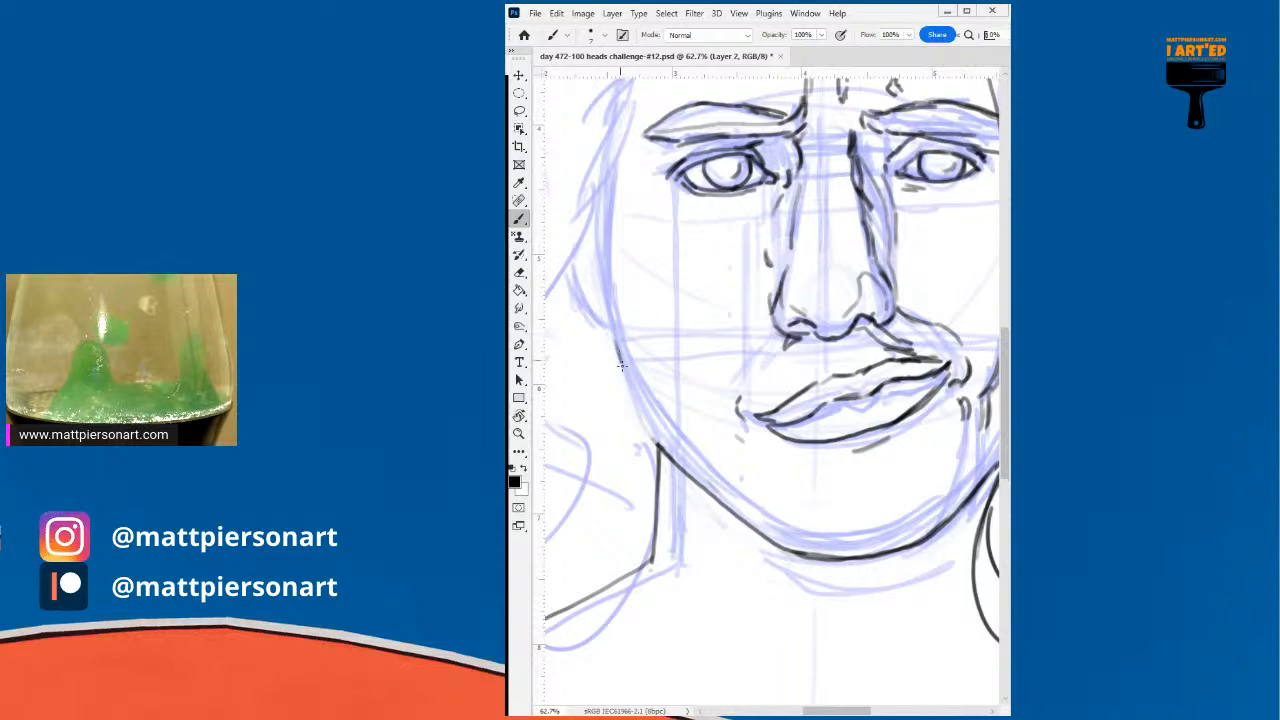
drag(633, 403, 672, 458)
mouse_move(633, 385)
mouse_down()
mouse_move(645, 426)
mouse_move(682, 468)
mouse_up()
mouse_move(677, 329)
mouse_down()
mouse_move(640, 333)
mouse_move(672, 370)
mouse_up()
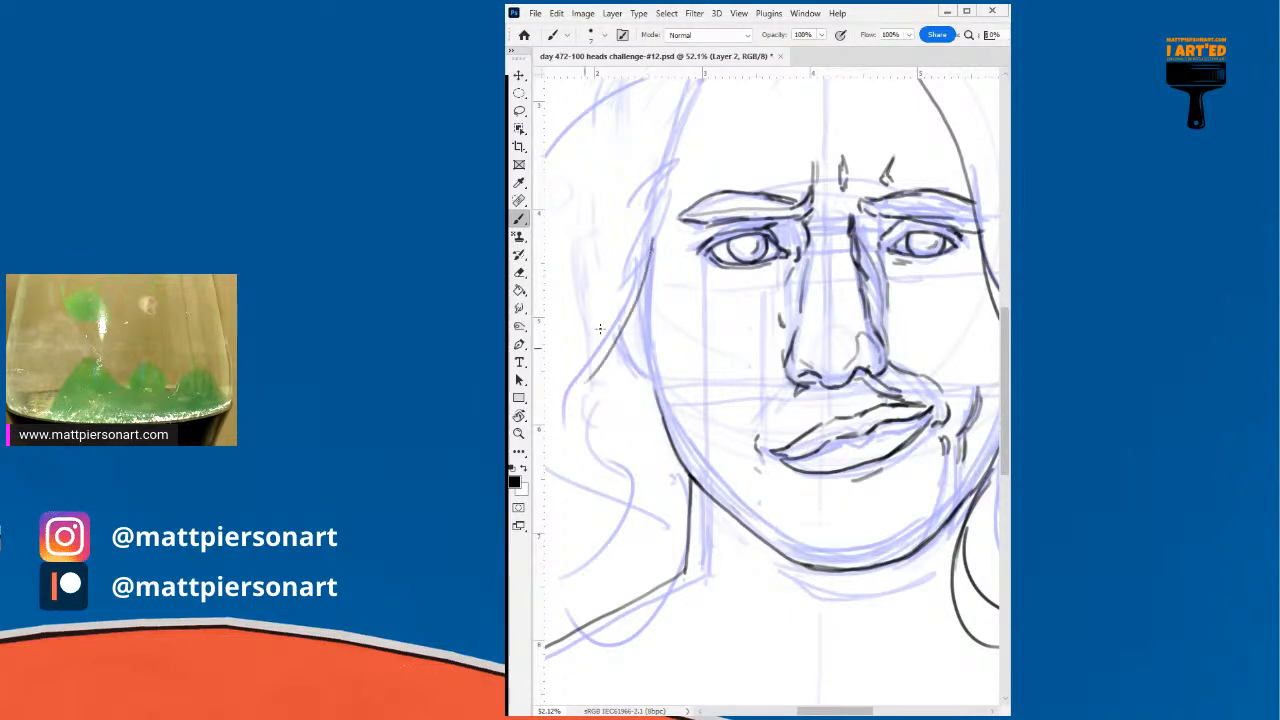
- Ink a hair strand falling from the left temple and darken the left edge of the cheek, redrawing stray strokes
drag(655, 232, 571, 400)
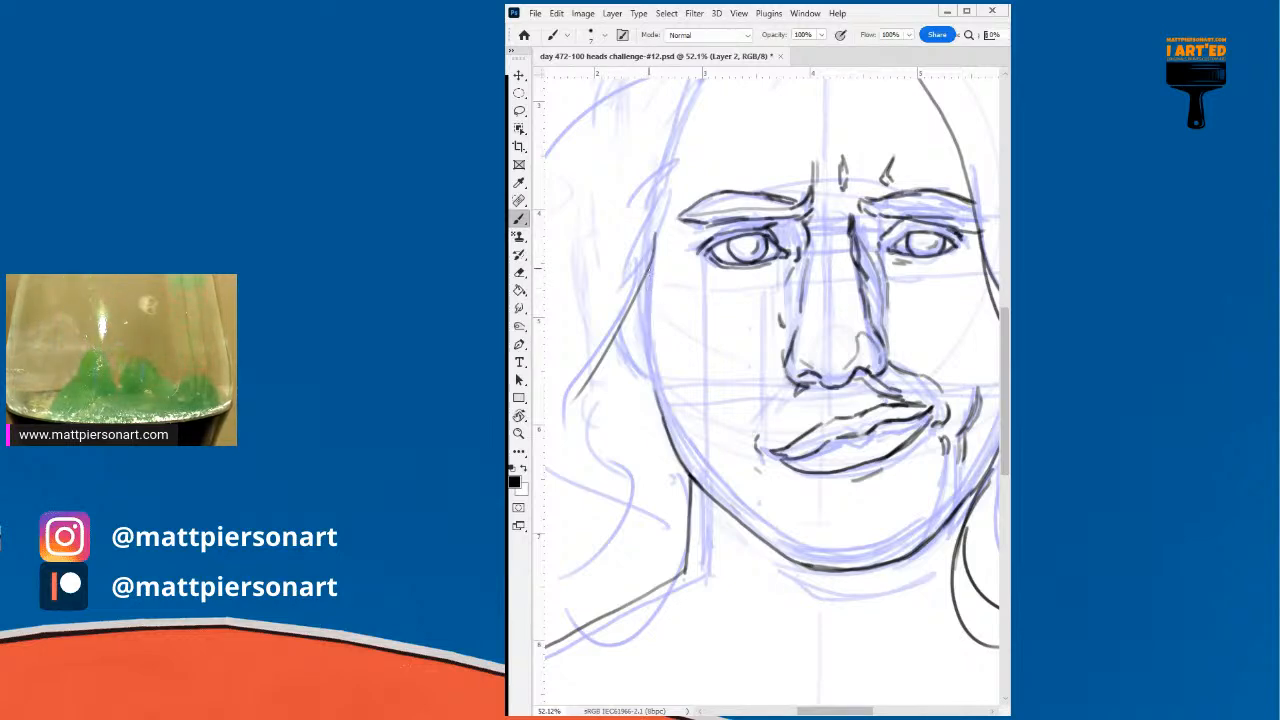
key(ctrl+z)
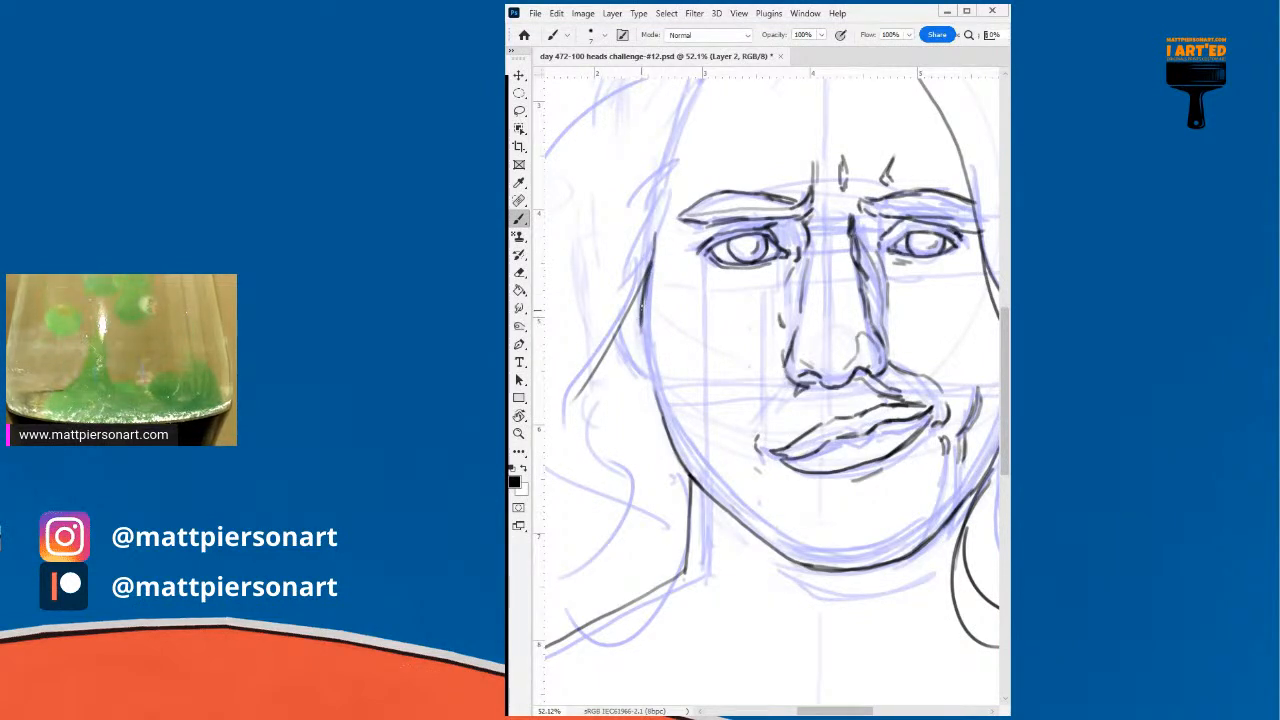
drag(643, 318, 666, 427)
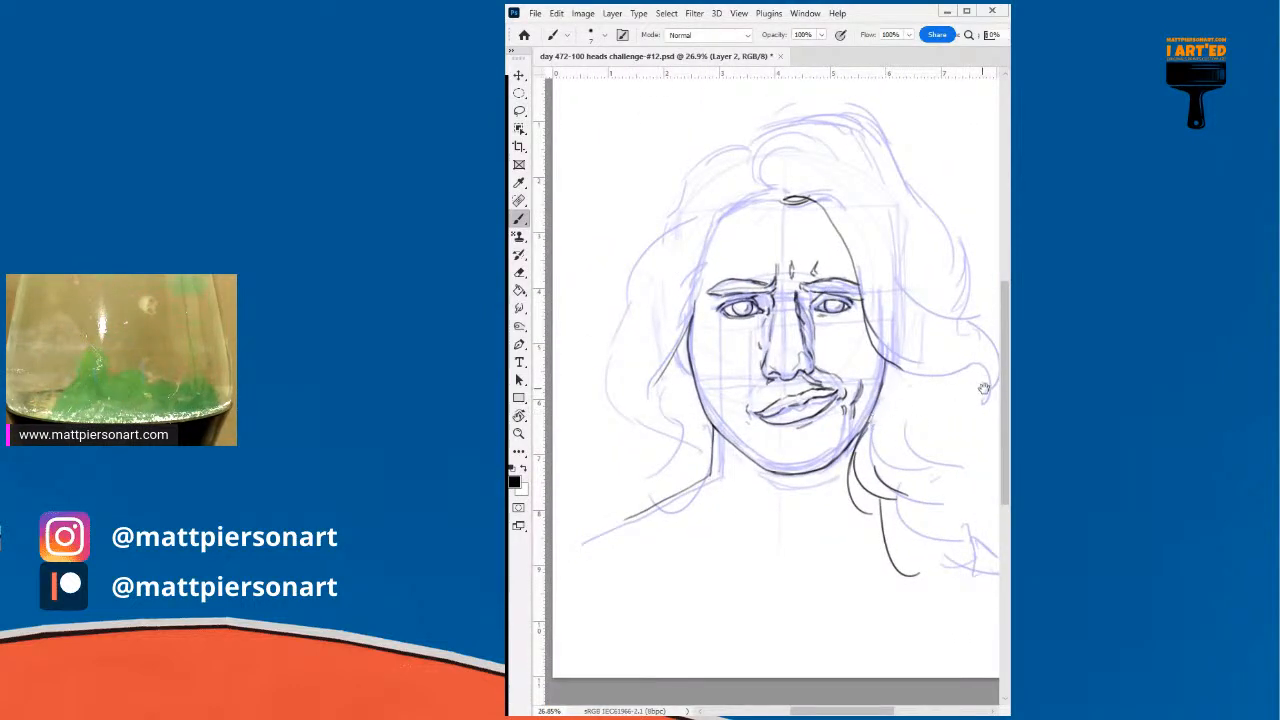
- Ink the inner corner of the eye on the right side of the face
drag(983, 390, 956, 404)
scroll(800, 508, up, 5)
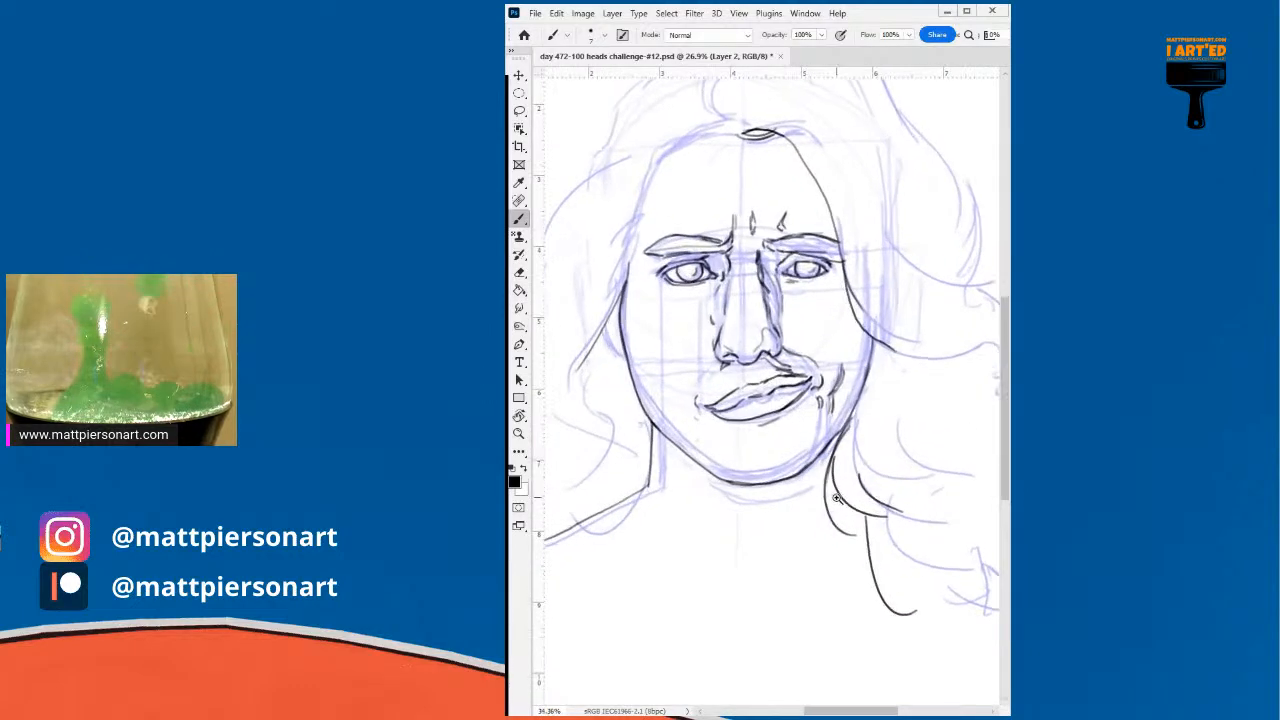
drag(745, 529, 857, 614)
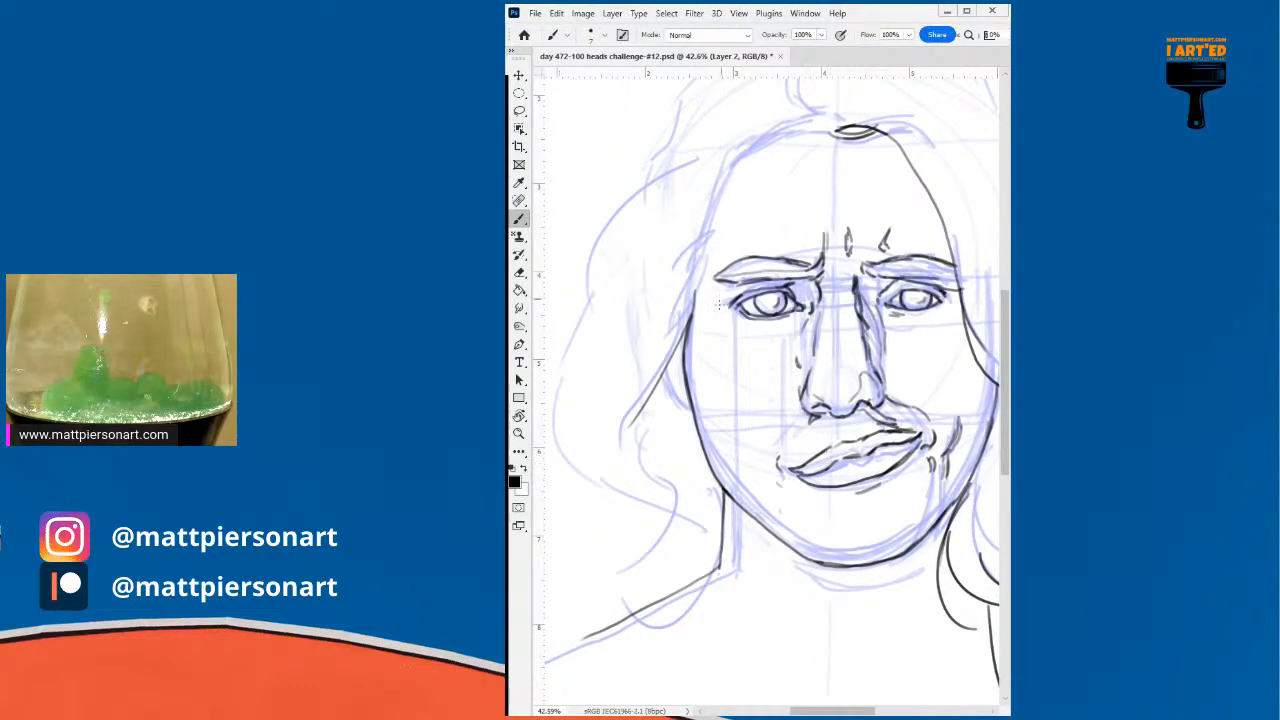
scroll(810, 357, up, 4)
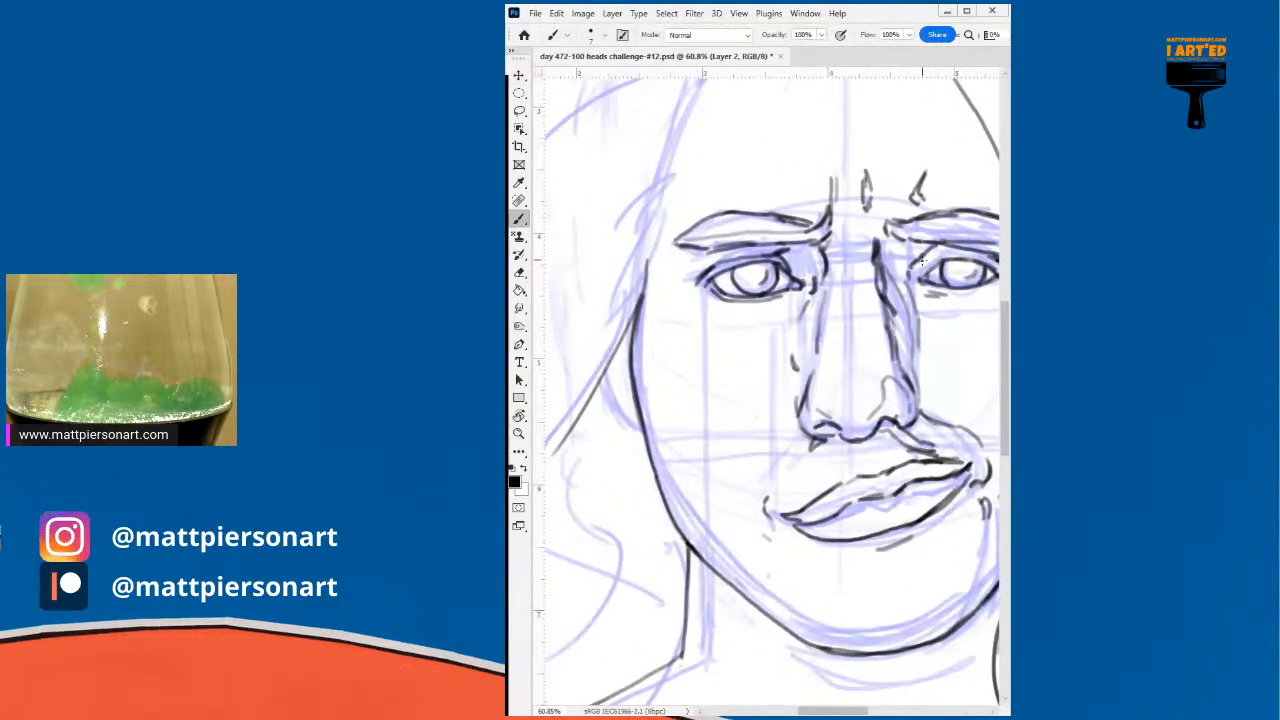
drag(920, 260, 914, 278)
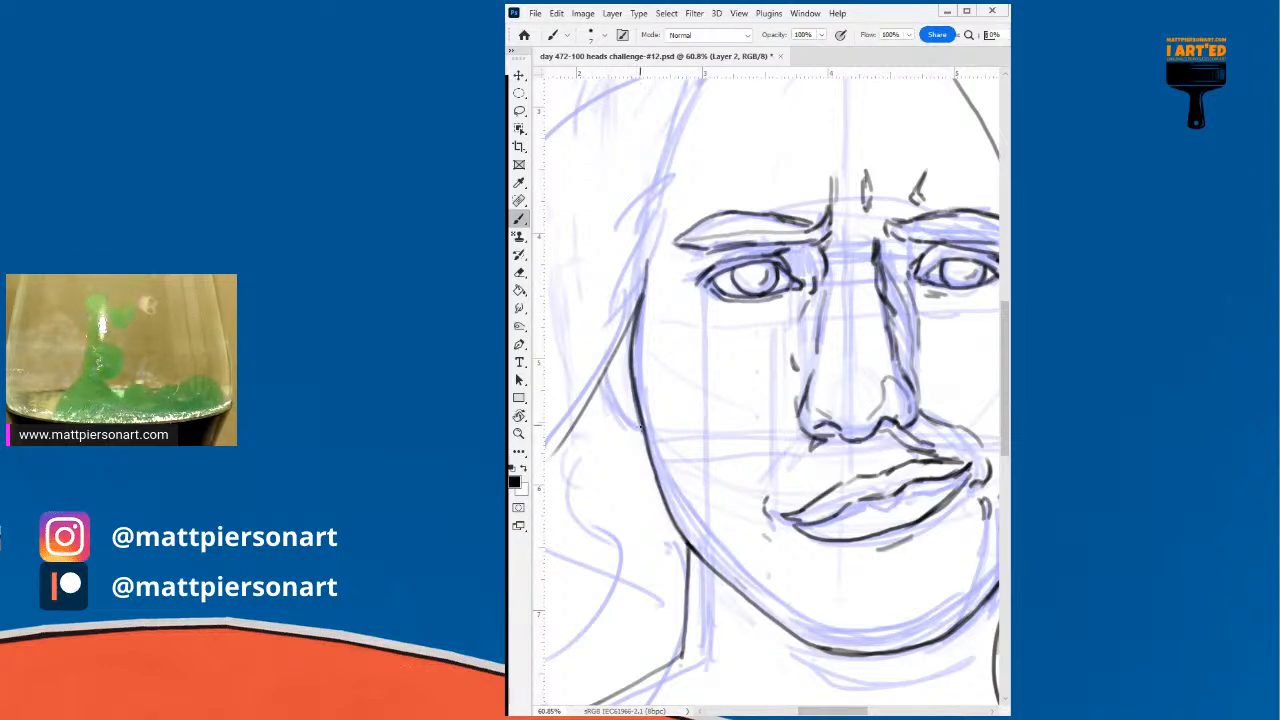
- Ink the curve of the left earlobe behind the cheek and add a second hair strand beside it
drag(617, 405, 604, 372)
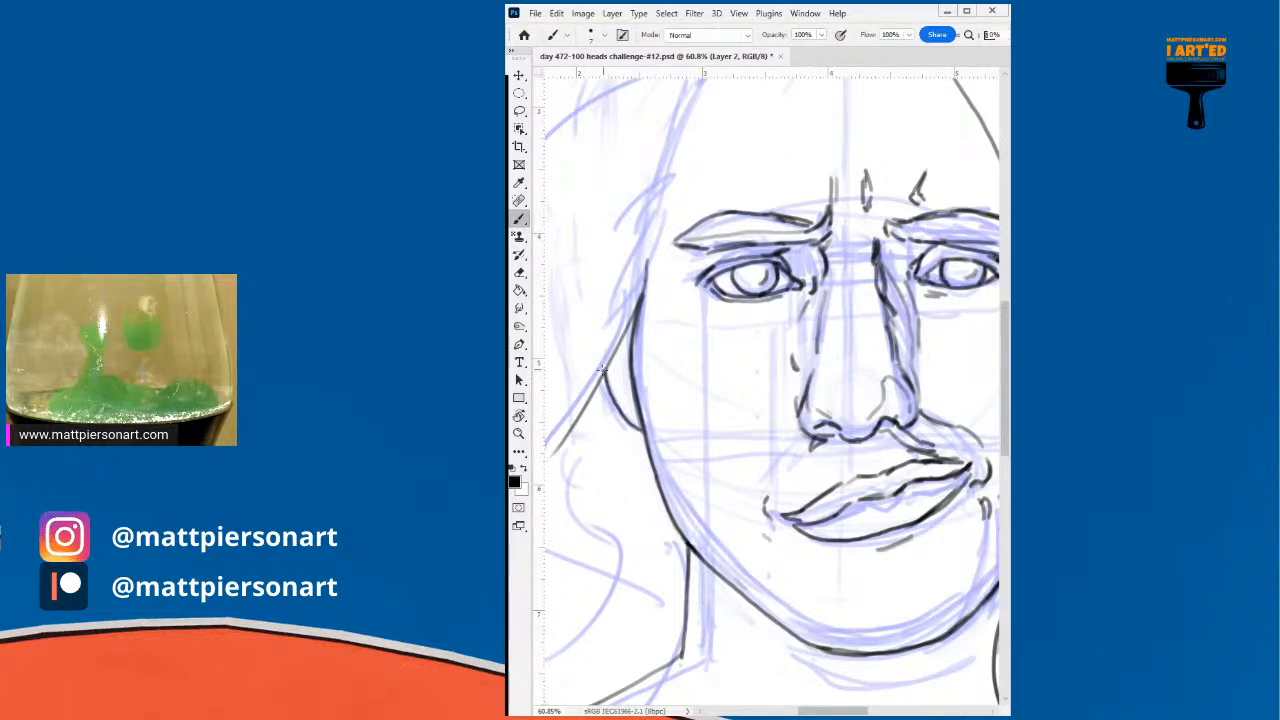
mouse_move(563, 484)
mouse_down()
mouse_move(640, 378)
mouse_move(661, 374)
mouse_move(640, 456)
mouse_up()
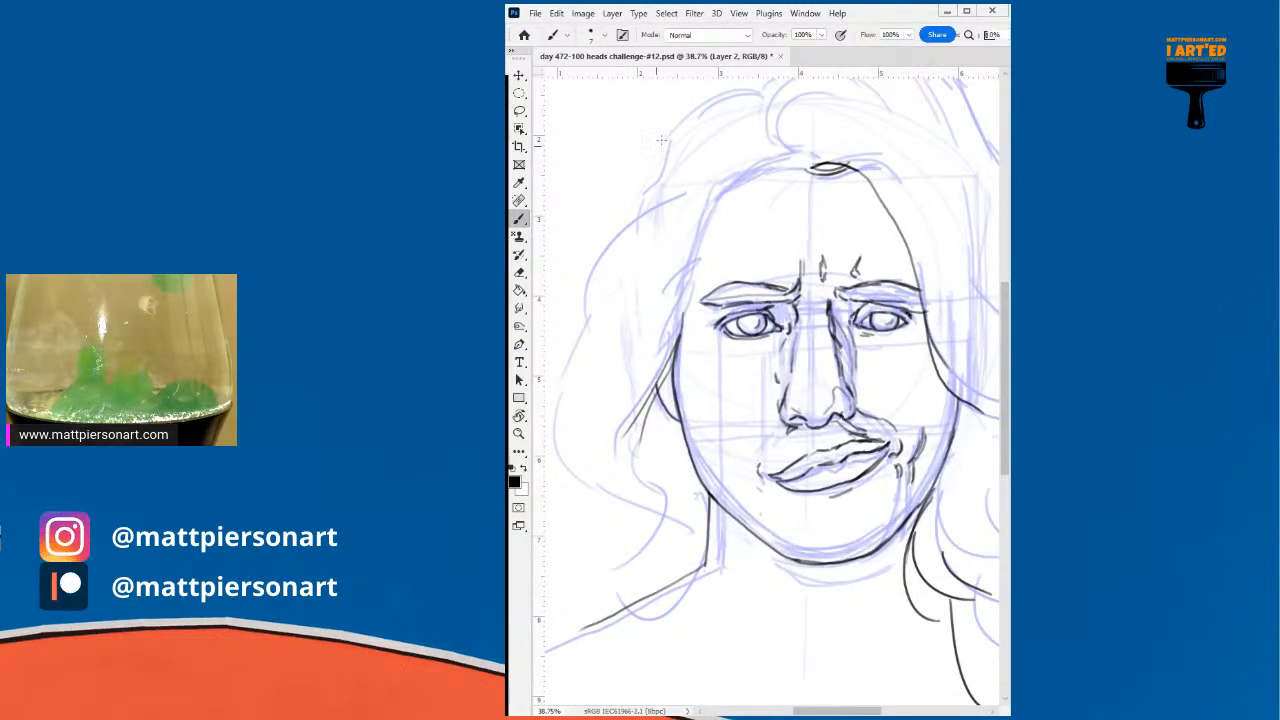
- Ink the left hairline from beside the eye up past the temple to the forehead with overlapping strokes
drag(706, 231, 734, 177)
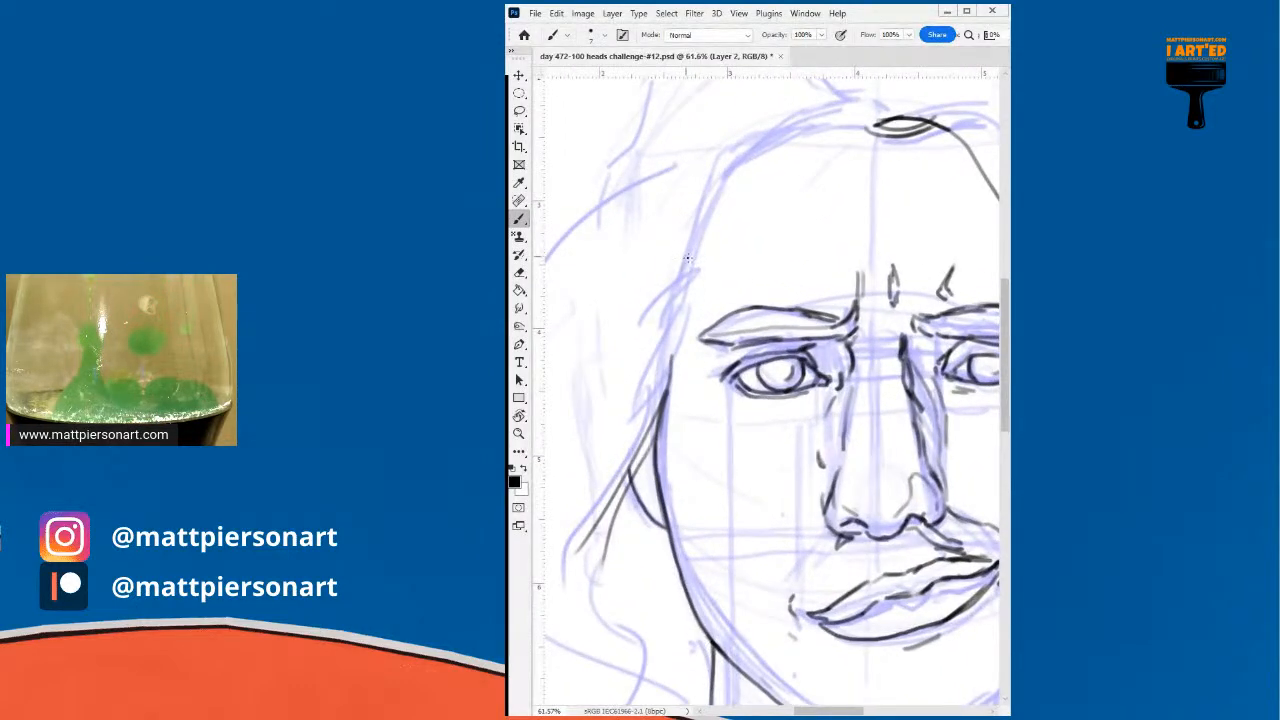
drag(690, 259, 686, 320)
drag(692, 272, 654, 392)
drag(682, 335, 648, 422)
drag(692, 292, 666, 390)
drag(694, 268, 718, 222)
drag(692, 294, 727, 220)
- Ink the top of the forehead hairline and the curl of hair sweeping up from the parting
mouse_move(700, 266)
mouse_down()
mouse_move(730, 216)
mouse_move(728, 182)
mouse_move(703, 249)
mouse_move(630, 305)
mouse_move(668, 258)
mouse_move(738, 238)
mouse_move(706, 234)
mouse_move(698, 180)
mouse_up()
mouse_move(776, 236)
mouse_down()
mouse_move(730, 220)
mouse_move(725, 121)
mouse_up()
mouse_move(751, 221)
mouse_down()
mouse_move(716, 126)
mouse_move(842, 112)
mouse_up()
drag(868, 130, 906, 162)
drag(733, 204, 743, 275)
- Ink the outer contour of the hair from the crown down the left side in overlapping wavy curves
drag(688, 212, 737, 153)
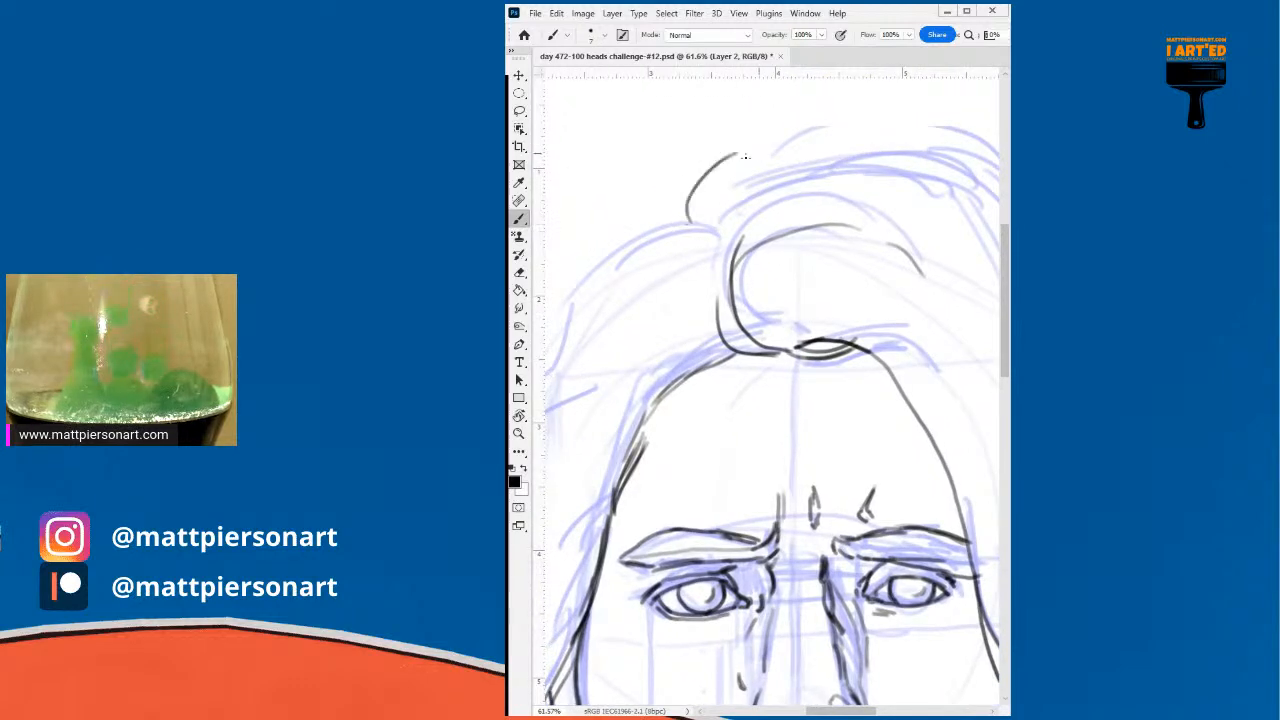
mouse_move(696, 204)
mouse_down()
mouse_move(742, 182)
mouse_move(588, 284)
mouse_up()
drag(578, 379, 725, 218)
mouse_move(783, 88)
mouse_down()
mouse_move(726, 126)
mouse_move(645, 290)
mouse_up()
drag(738, 204, 558, 405)
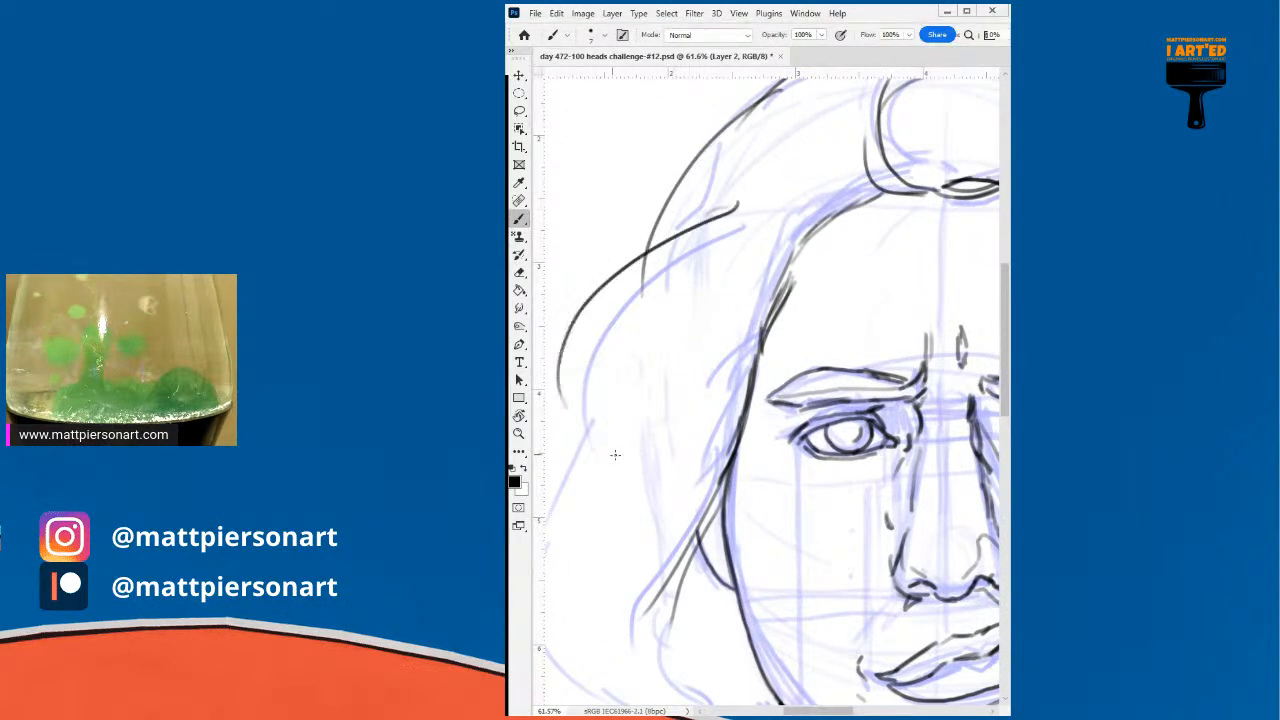
mouse_move(651, 371)
mouse_down()
mouse_move(682, 227)
mouse_move(626, 323)
mouse_move(655, 335)
mouse_up()
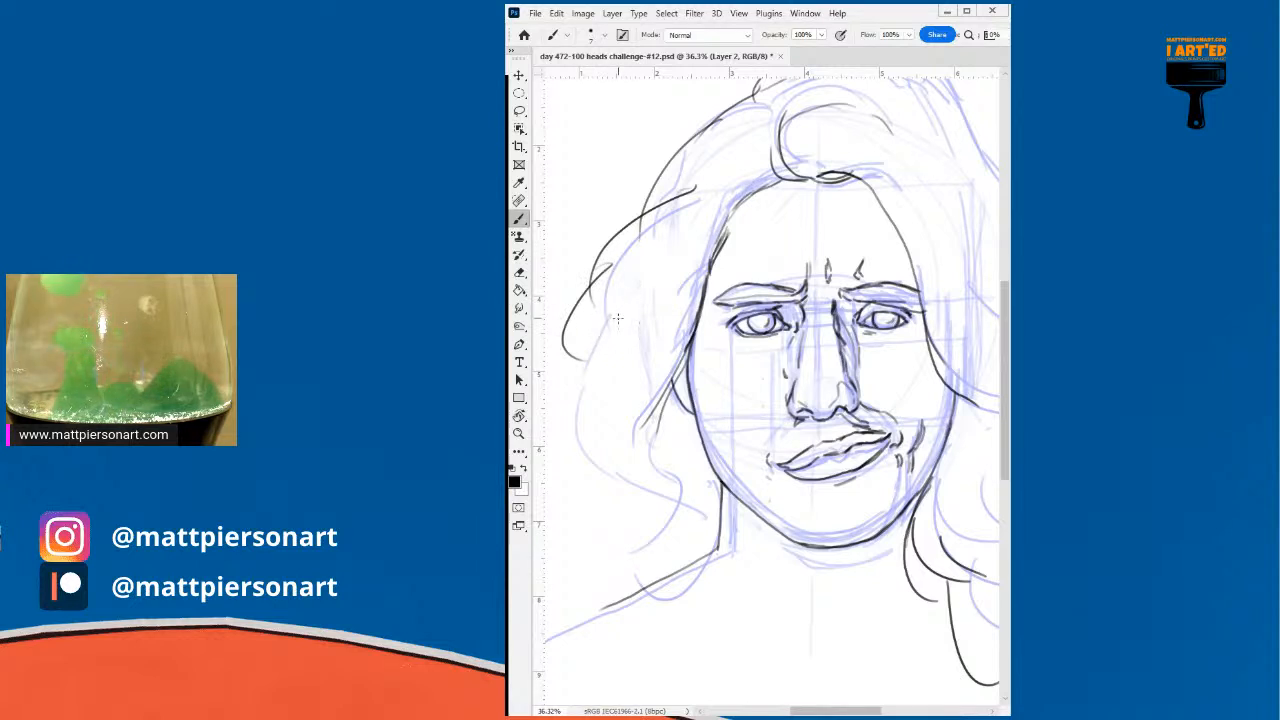
- Ink the wavy strands on the left side down to the shoulder, undoing and redrawing the lowest ones
drag(668, 329, 563, 533)
drag(611, 492, 637, 497)
drag(567, 453, 633, 536)
mouse_move(648, 484)
mouse_down()
mouse_move(650, 524)
mouse_move(714, 428)
mouse_up()
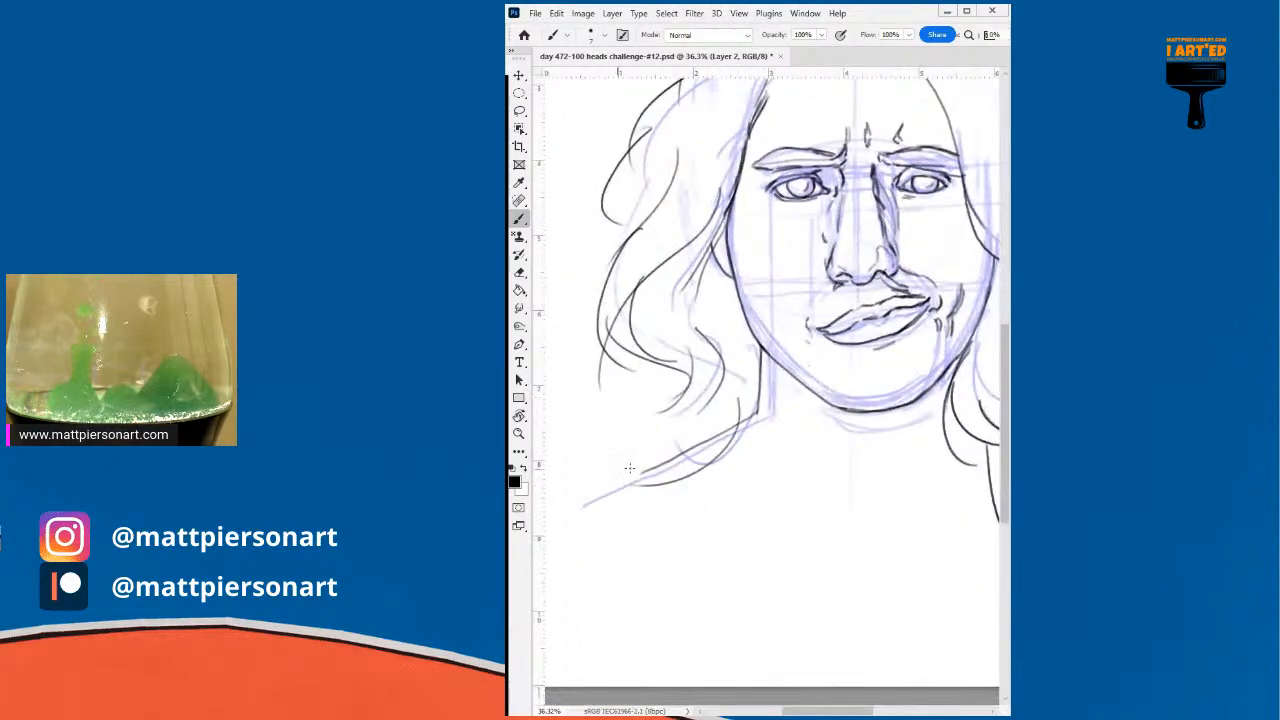
key(ctrl+z)
key(ctrl+z)
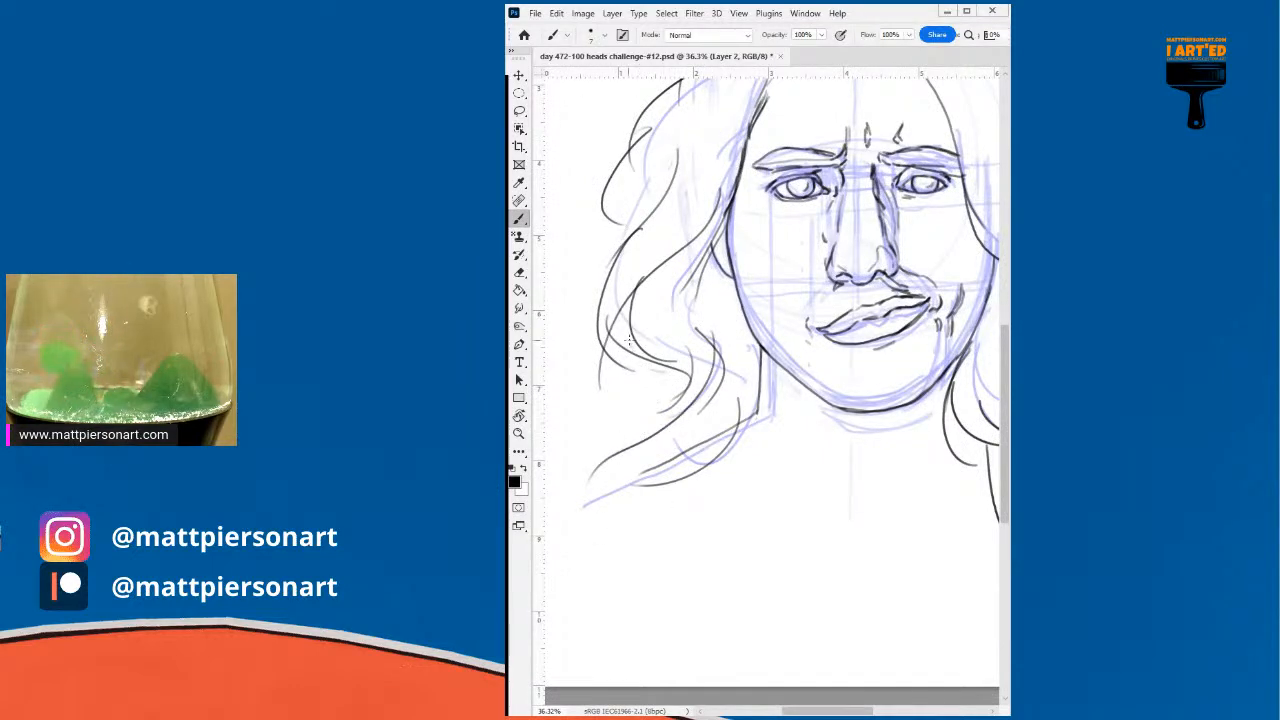
drag(599, 382, 677, 508)
- Ink the hair's outer contour over the crown and down the right side to about eye level
drag(834, 422, 591, 508)
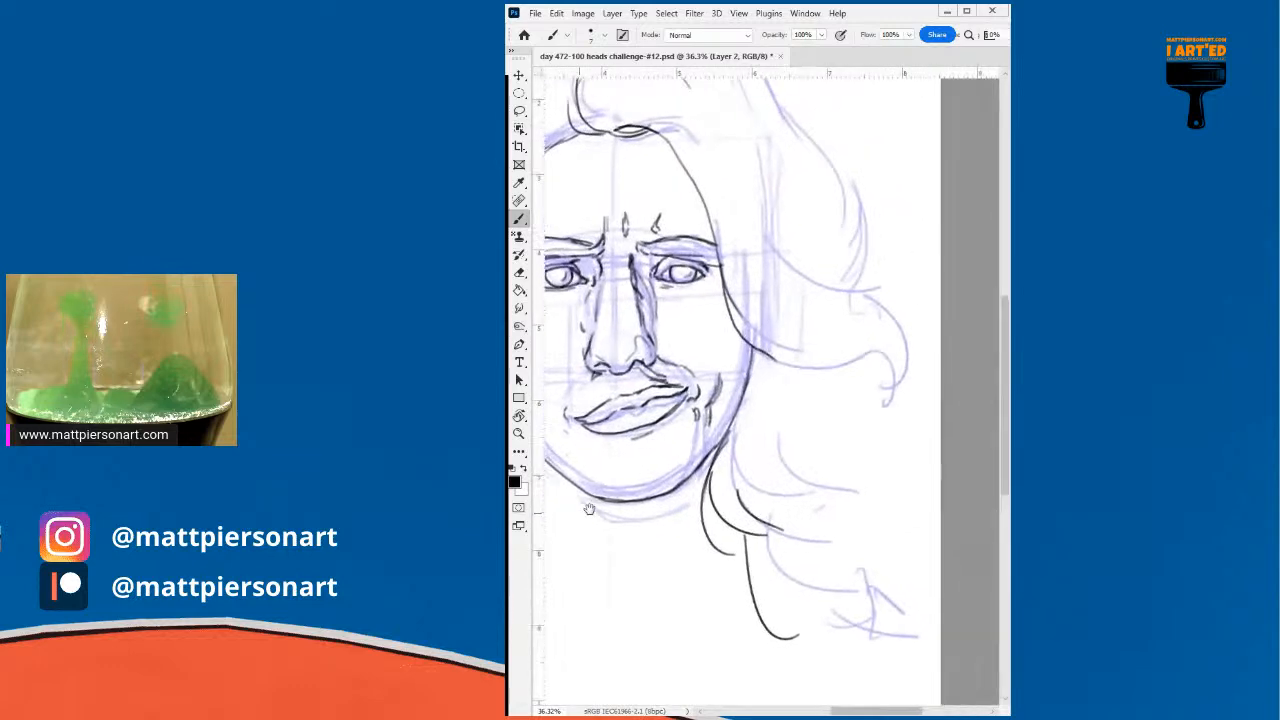
drag(791, 328, 856, 498)
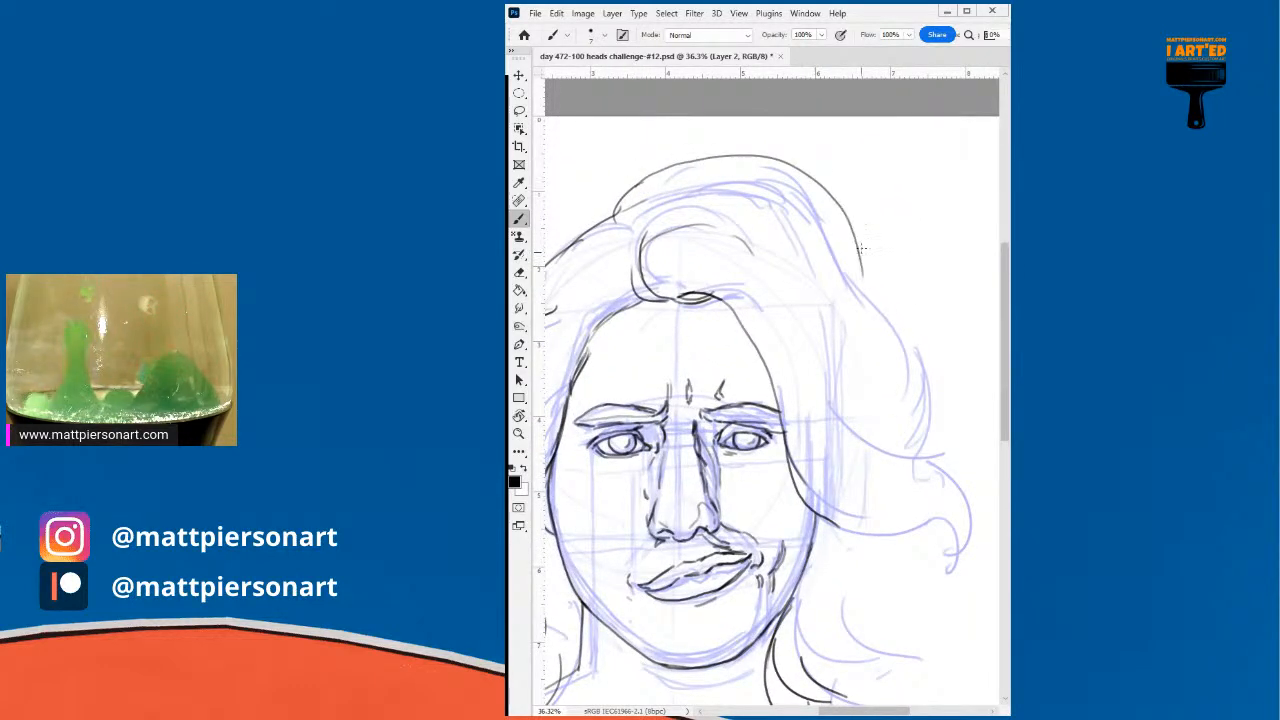
drag(852, 240, 930, 438)
mouse_move(874, 284)
mouse_down()
mouse_move(932, 448)
mouse_move(826, 403)
mouse_up()
- Ink the large waves of hair sweeping outward beside the right cheek
mouse_move(760, 322)
mouse_down()
mouse_move(879, 390)
mouse_move(914, 482)
mouse_up()
mouse_move(752, 430)
mouse_down()
mouse_move(899, 458)
mouse_move(889, 540)
mouse_up()
mouse_move(922, 442)
mouse_down()
mouse_move(852, 533)
mouse_move(861, 431)
mouse_up()
mouse_move(772, 388)
mouse_down()
mouse_move(894, 376)
mouse_move(846, 395)
mouse_move(878, 377)
mouse_move(862, 395)
mouse_move(879, 401)
mouse_move(863, 484)
mouse_up()
mouse_move(886, 405)
mouse_down()
mouse_move(855, 487)
mouse_move(853, 566)
mouse_move(904, 572)
mouse_up()
- Ink the lower curls and pointed hair ends above the right shoulder
right_click(908, 574)
click(812, 581)
drag(768, 586, 908, 609)
drag(917, 414, 950, 457)
drag(908, 467, 942, 478)
drag(920, 522, 808, 530)
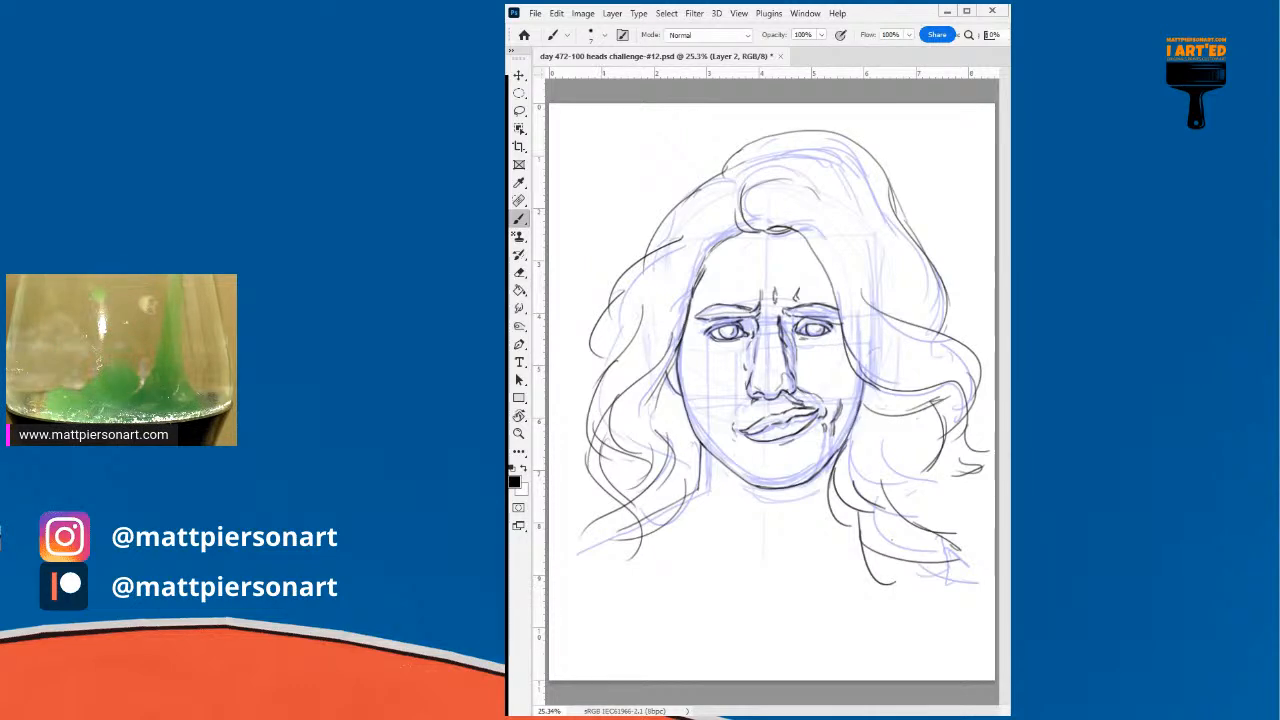
- On a layer beneath the line art, block in the face, hair and neck with flat mid-grey using a large brush
key(alt+bracketleft)
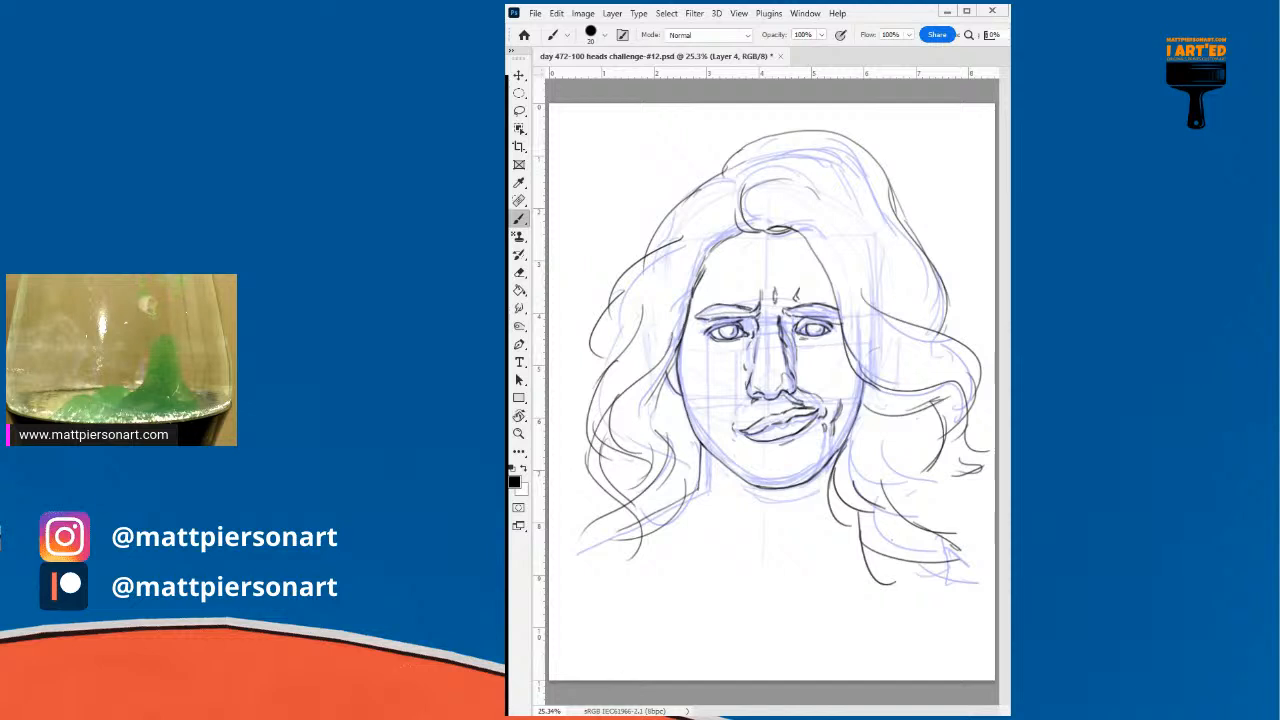
drag(735, 327, 783, 328)
mouse_move(757, 404)
mouse_down()
mouse_move(742, 350)
mouse_move(788, 289)
mouse_move(797, 416)
mouse_move(751, 418)
mouse_move(726, 349)
mouse_move(760, 268)
mouse_move(806, 381)
mouse_move(751, 363)
mouse_move(761, 298)
mouse_move(760, 400)
mouse_move(723, 370)
mouse_move(725, 315)
mouse_move(785, 257)
mouse_move(795, 410)
mouse_move(710, 378)
mouse_move(742, 258)
mouse_move(832, 290)
mouse_move(822, 413)
mouse_move(735, 437)
mouse_move(725, 300)
mouse_move(830, 355)
mouse_move(805, 462)
mouse_move(715, 462)
mouse_move(696, 362)
mouse_move(758, 268)
mouse_move(798, 390)
mouse_move(744, 508)
mouse_move(717, 512)
mouse_move(699, 477)
mouse_move(693, 300)
mouse_move(744, 201)
mouse_move(673, 259)
mouse_move(774, 162)
mouse_move(746, 182)
mouse_move(764, 166)
mouse_move(817, 157)
mouse_move(858, 184)
mouse_move(915, 293)
mouse_move(882, 351)
mouse_move(790, 205)
mouse_move(858, 320)
mouse_move(877, 295)
mouse_move(855, 228)
mouse_move(877, 385)
mouse_move(850, 437)
mouse_move(880, 348)
mouse_move(875, 480)
mouse_move(925, 350)
mouse_move(915, 310)
mouse_move(929, 352)
mouse_move(950, 365)
mouse_move(928, 415)
mouse_move(928, 390)
mouse_move(950, 460)
mouse_move(915, 475)
mouse_move(925, 565)
mouse_move(885, 565)
mouse_up()
mouse_move(692, 303)
mouse_down()
mouse_move(689, 262)
mouse_move(652, 287)
mouse_move(623, 337)
mouse_move(626, 354)
mouse_move(663, 320)
mouse_move(673, 326)
mouse_move(640, 360)
mouse_move(659, 349)
mouse_move(634, 420)
mouse_move(653, 385)
mouse_move(660, 448)
mouse_up()
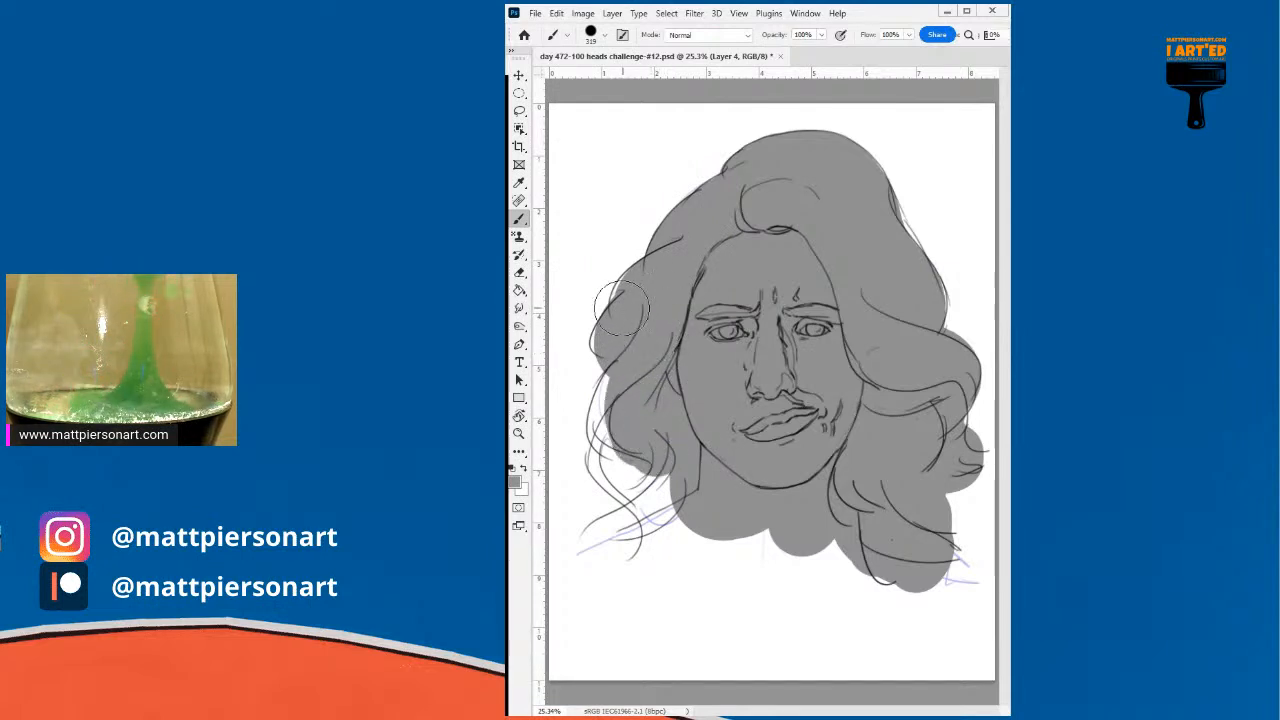
drag(620, 335, 618, 348)
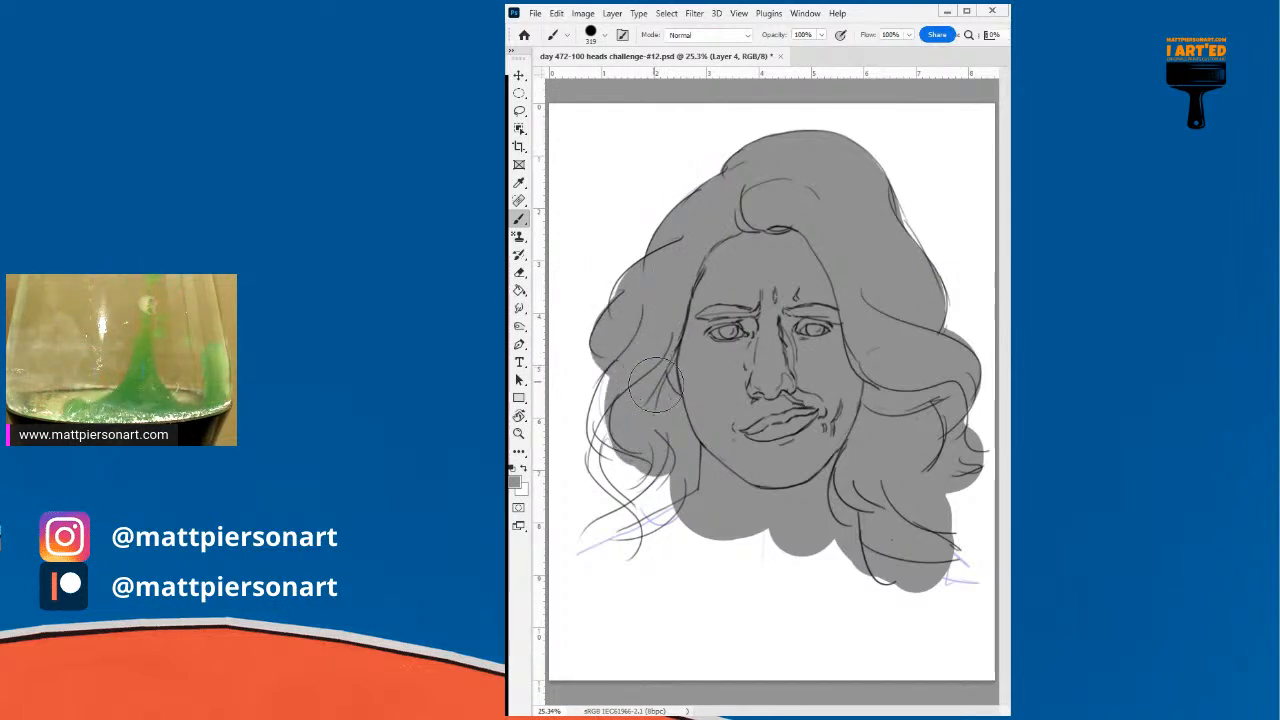
- Reduce the brush size and fill the lower left waves of hair with the same mid-grey
key(bracketleft)
key(bracketleft)
key(bracketleft)
key(bracketleft)
mouse_move(619, 379)
mouse_down()
mouse_move(607, 426)
mouse_move(610, 400)
mouse_move(626, 448)
mouse_move(625, 396)
mouse_move(650, 439)
mouse_move(651, 509)
mouse_up()
- Shrink the brush to about 90 px and fill the thin outer strands of the left hair with mid-grey
key(bracketleft)
key(bracketleft)
key(bracketleft)
key(bracketleft)
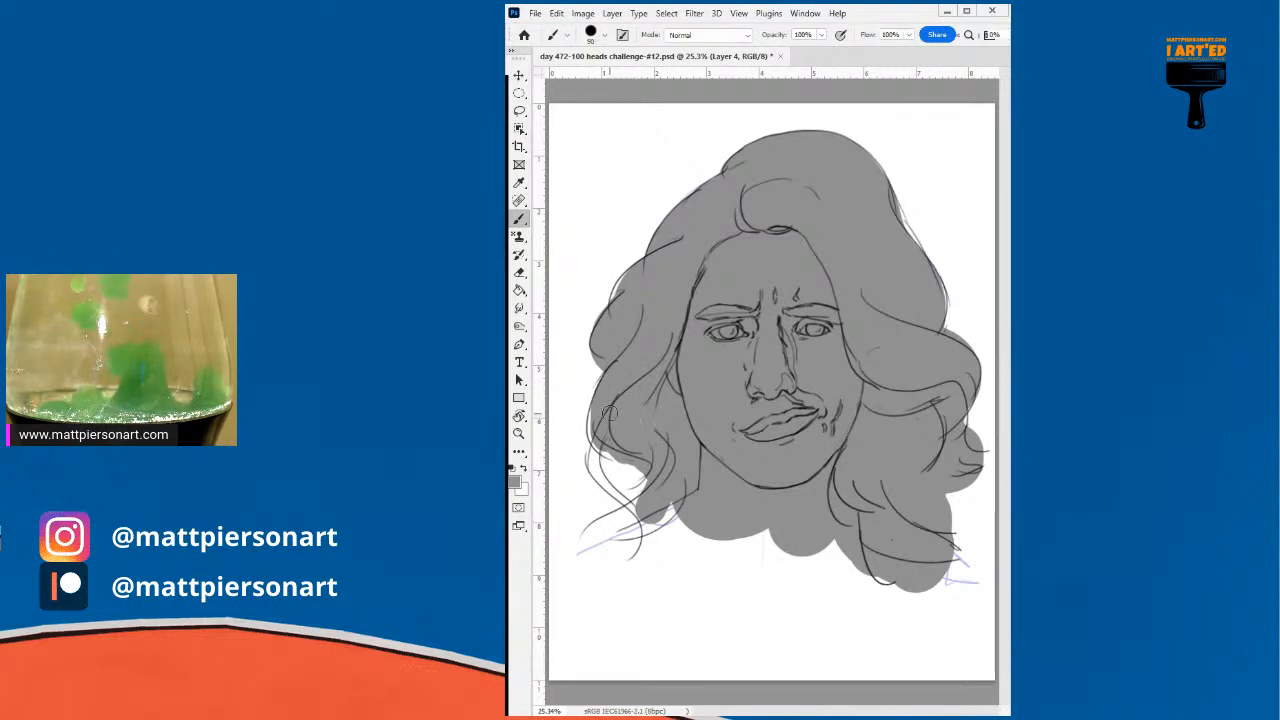
mouse_move(596, 418)
mouse_down()
mouse_move(601, 480)
mouse_move(635, 531)
mouse_move(657, 490)
mouse_move(596, 461)
mouse_move(597, 539)
mouse_up()
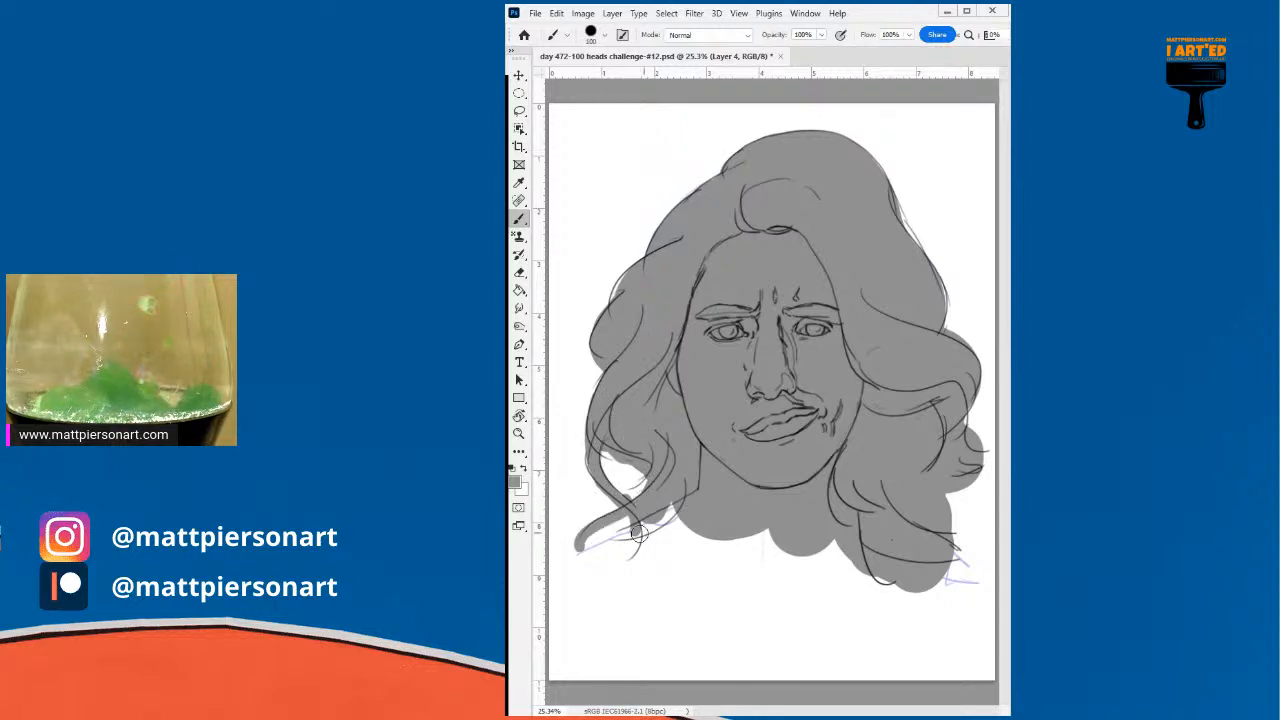
- Enlarge the brush and fill the shoulders and upper chest below the neck with mid-grey
key(bracketright)
key(bracketright)
key(bracketright)
mouse_move(600, 551)
mouse_down()
mouse_move(690, 504)
mouse_move(651, 532)
mouse_move(681, 551)
mouse_move(848, 551)
mouse_move(782, 563)
mouse_move(754, 539)
mouse_move(762, 553)
mouse_move(848, 552)
mouse_move(768, 495)
mouse_up()
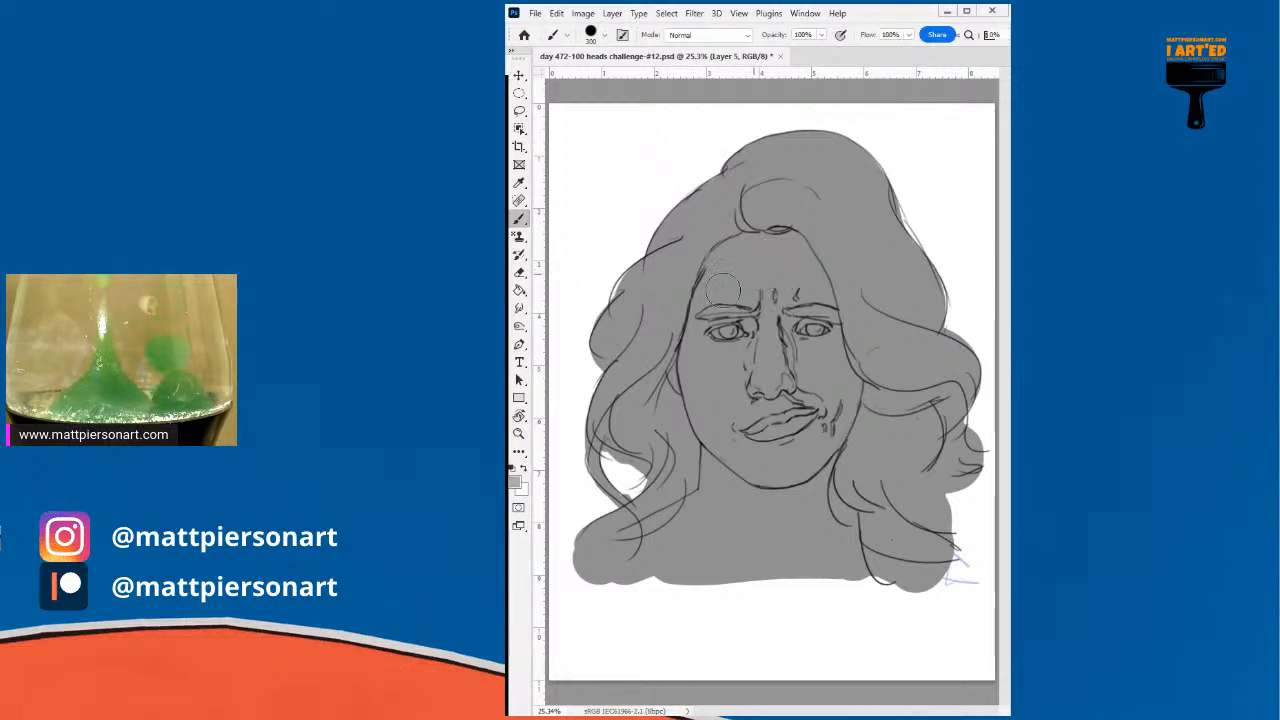
- On a separate layer, paint lighter grey over the forehead, left cheek, mouth area and chin with a 200 px brush
key(bracketleft)
key(bracketleft)
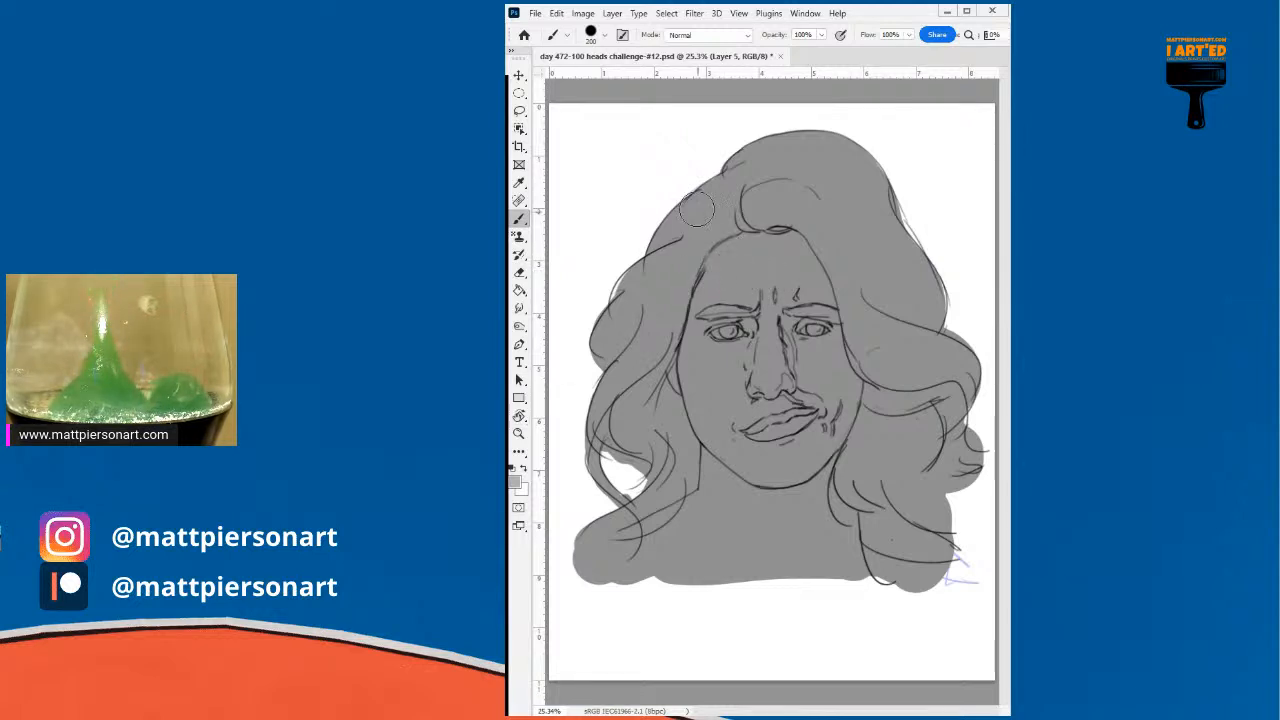
mouse_move(722, 297)
mouse_down()
mouse_move(743, 274)
mouse_move(727, 289)
mouse_move(742, 267)
mouse_move(730, 270)
mouse_move(750, 258)
mouse_move(742, 290)
mouse_move(719, 284)
mouse_move(750, 252)
mouse_move(751, 281)
mouse_move(766, 252)
mouse_move(757, 287)
mouse_move(711, 304)
mouse_move(708, 339)
mouse_move(716, 322)
mouse_move(726, 344)
mouse_move(737, 337)
mouse_move(718, 322)
mouse_move(718, 342)
mouse_move(735, 289)
mouse_move(705, 311)
mouse_move(754, 269)
mouse_move(750, 304)
mouse_move(767, 255)
mouse_move(746, 263)
mouse_move(766, 287)
mouse_move(777, 260)
mouse_move(736, 269)
mouse_move(720, 353)
mouse_move(708, 348)
mouse_move(726, 359)
mouse_move(736, 349)
mouse_move(726, 361)
mouse_move(719, 322)
mouse_move(717, 359)
mouse_move(706, 327)
mouse_move(728, 366)
mouse_move(719, 352)
mouse_move(767, 379)
mouse_up()
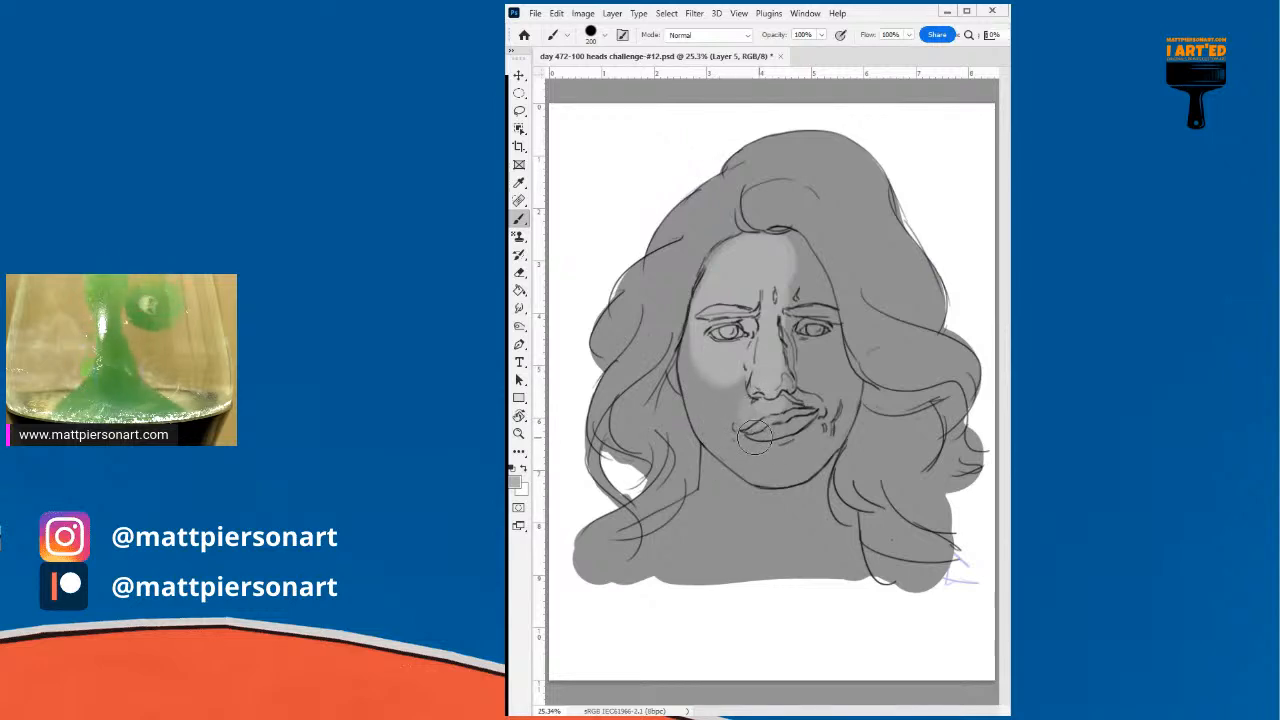
mouse_move(758, 440)
mouse_down()
mouse_move(789, 438)
mouse_move(748, 424)
mouse_move(789, 417)
mouse_move(794, 435)
mouse_move(757, 423)
mouse_up()
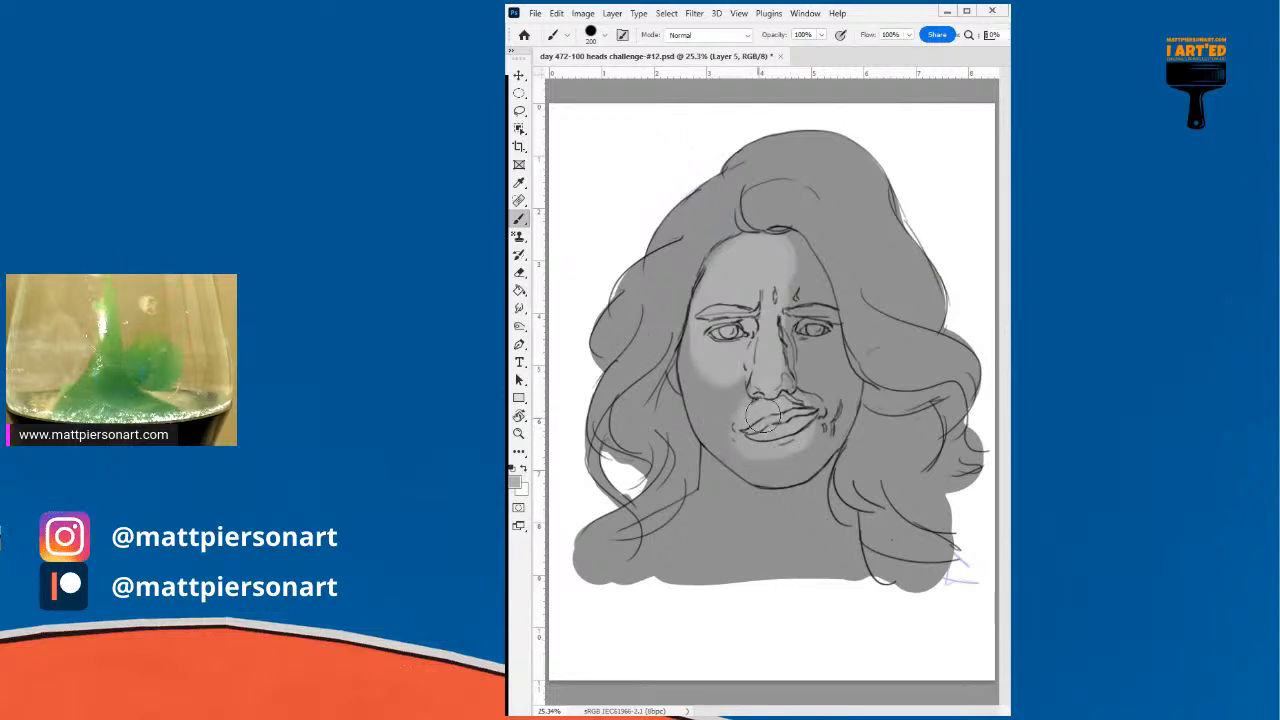
- Paint the lighter grey on the right cheek and on the left side of the neck and shoulder with a 125 px brush
key(bracketleft)
key(bracketleft)
key(bracketleft)
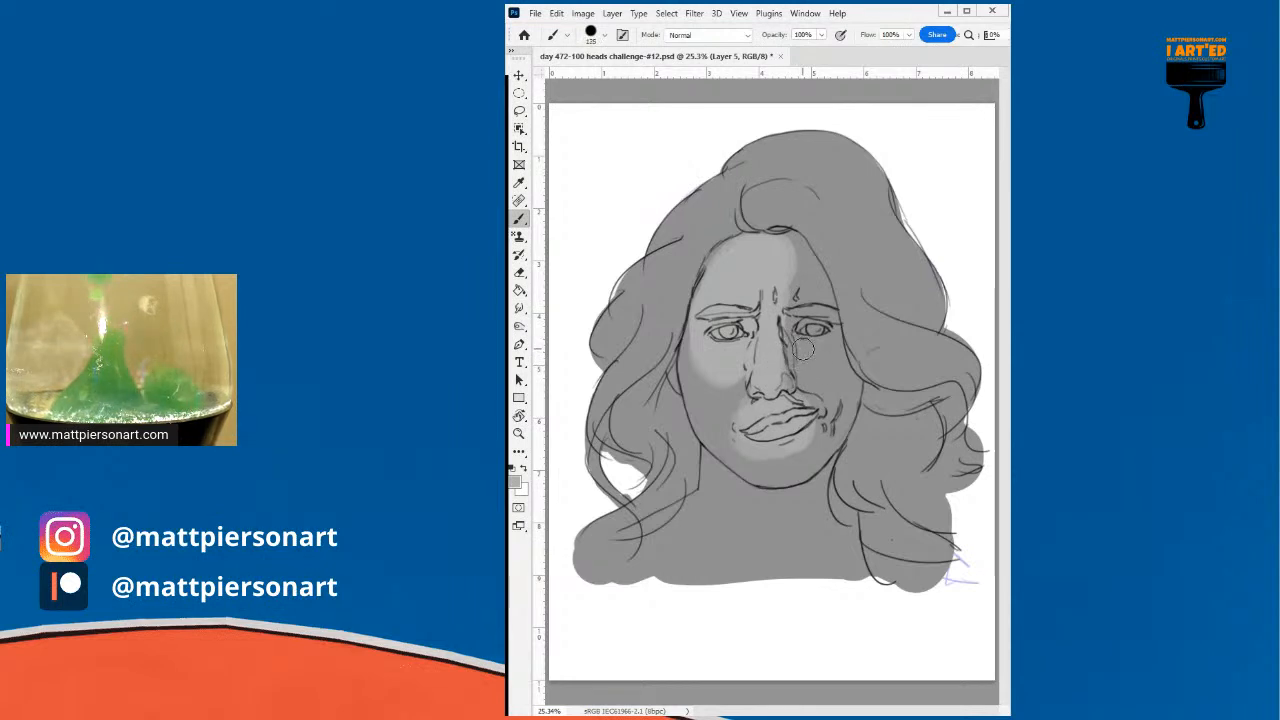
mouse_move(803, 359)
mouse_down()
mouse_move(815, 368)
mouse_move(789, 328)
mouse_move(784, 259)
mouse_up()
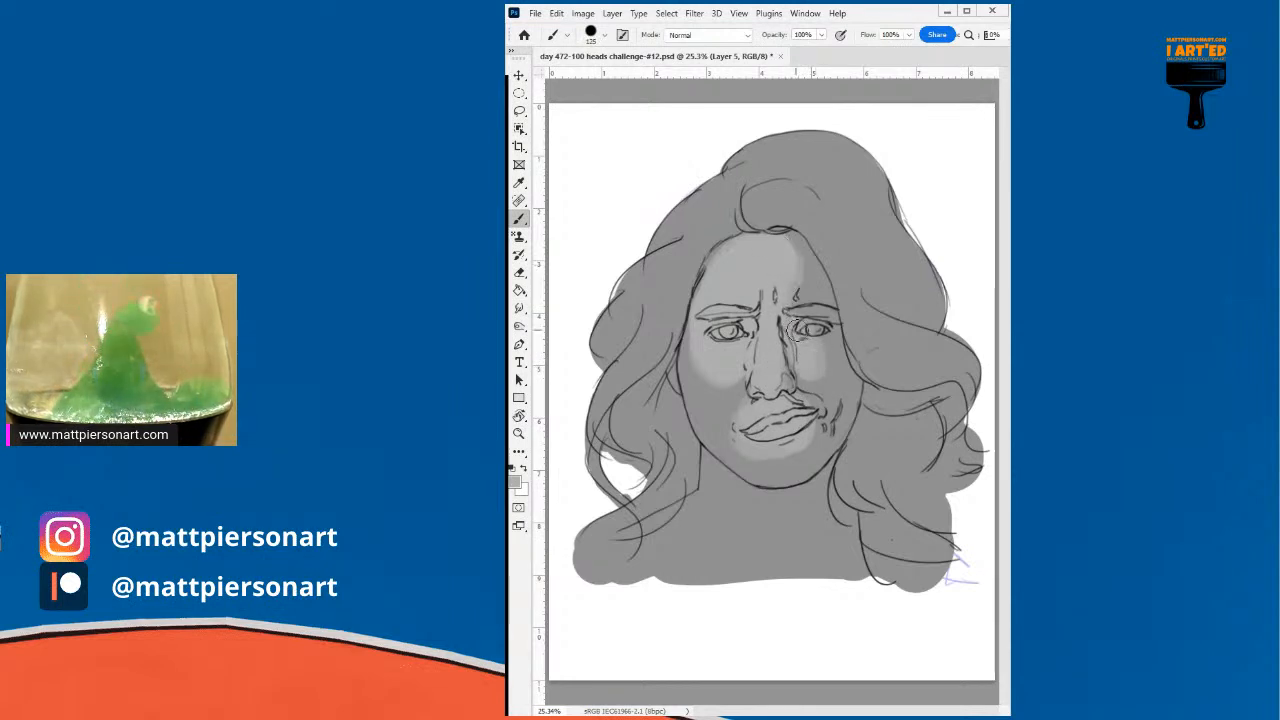
mouse_move(708, 465)
mouse_down()
mouse_move(703, 491)
mouse_move(740, 495)
mouse_up()
mouse_move(709, 491)
mouse_down()
mouse_move(653, 523)
mouse_move(708, 499)
mouse_move(719, 517)
mouse_move(734, 501)
mouse_move(708, 472)
mouse_move(743, 510)
mouse_up()
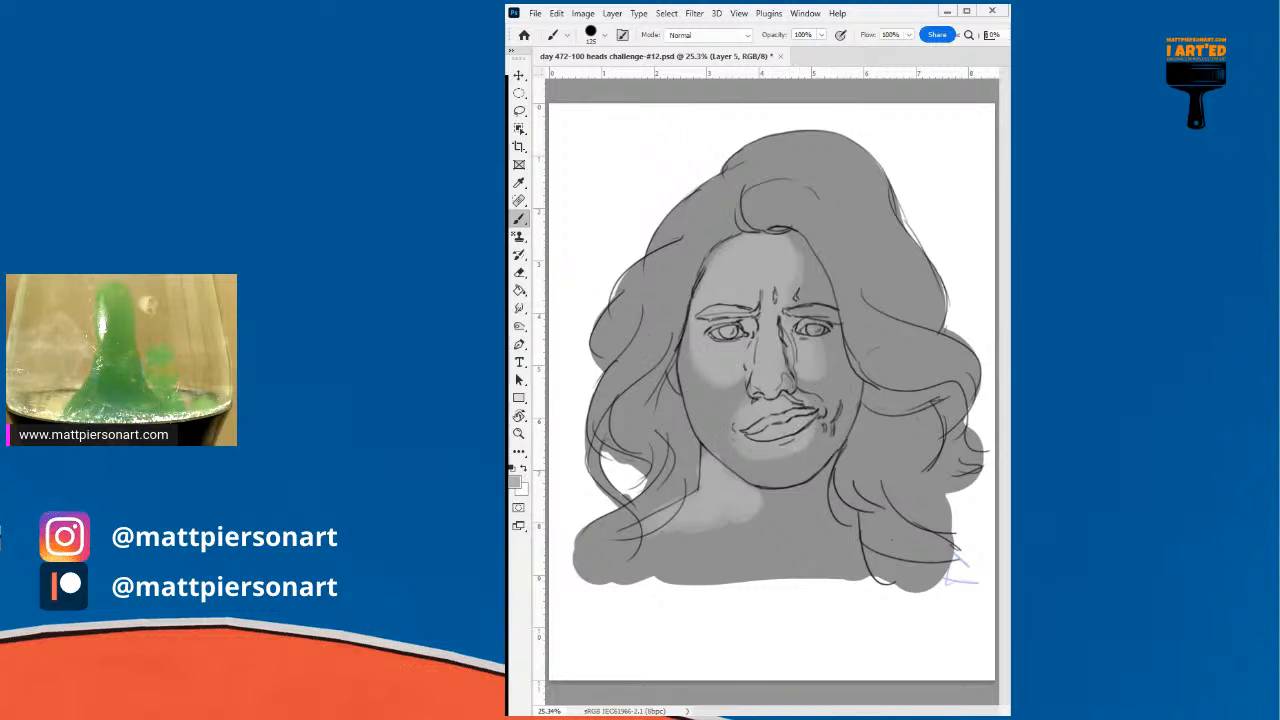
- Paint still lighter grey highlights on the left cheek, nose and forehead with a 90 px brush
key(bracketleft)
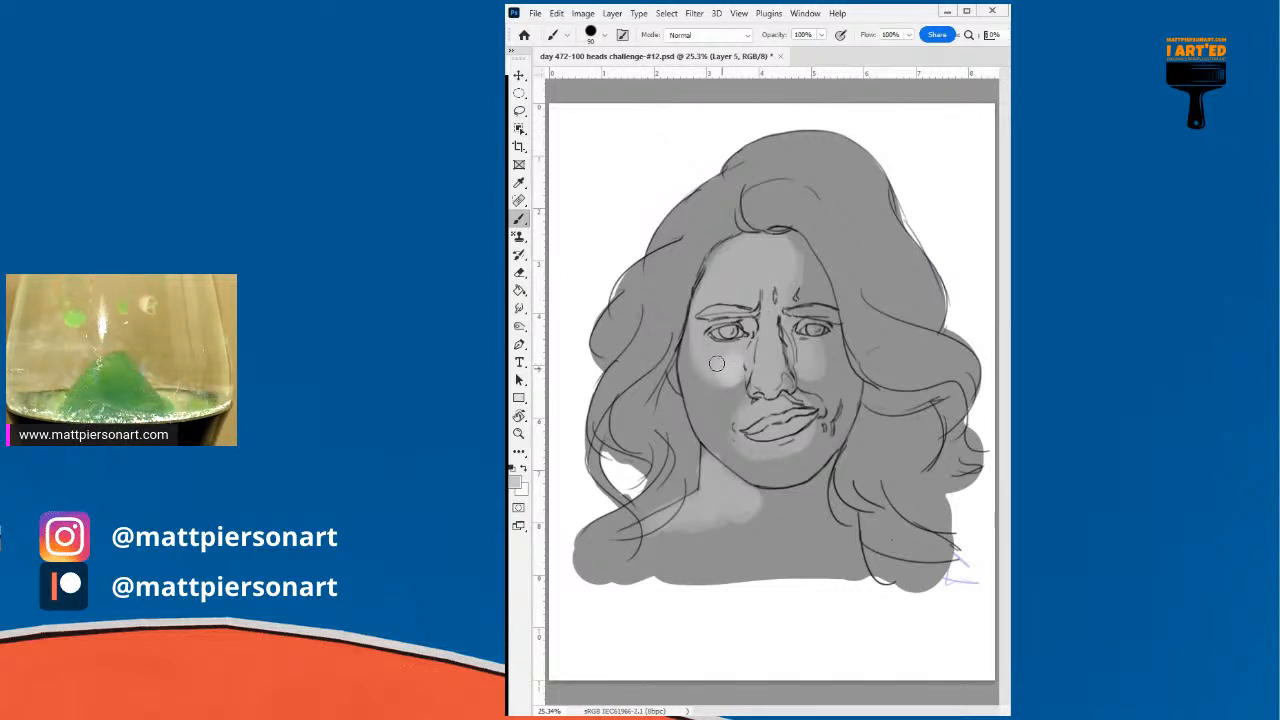
drag(733, 383, 720, 371)
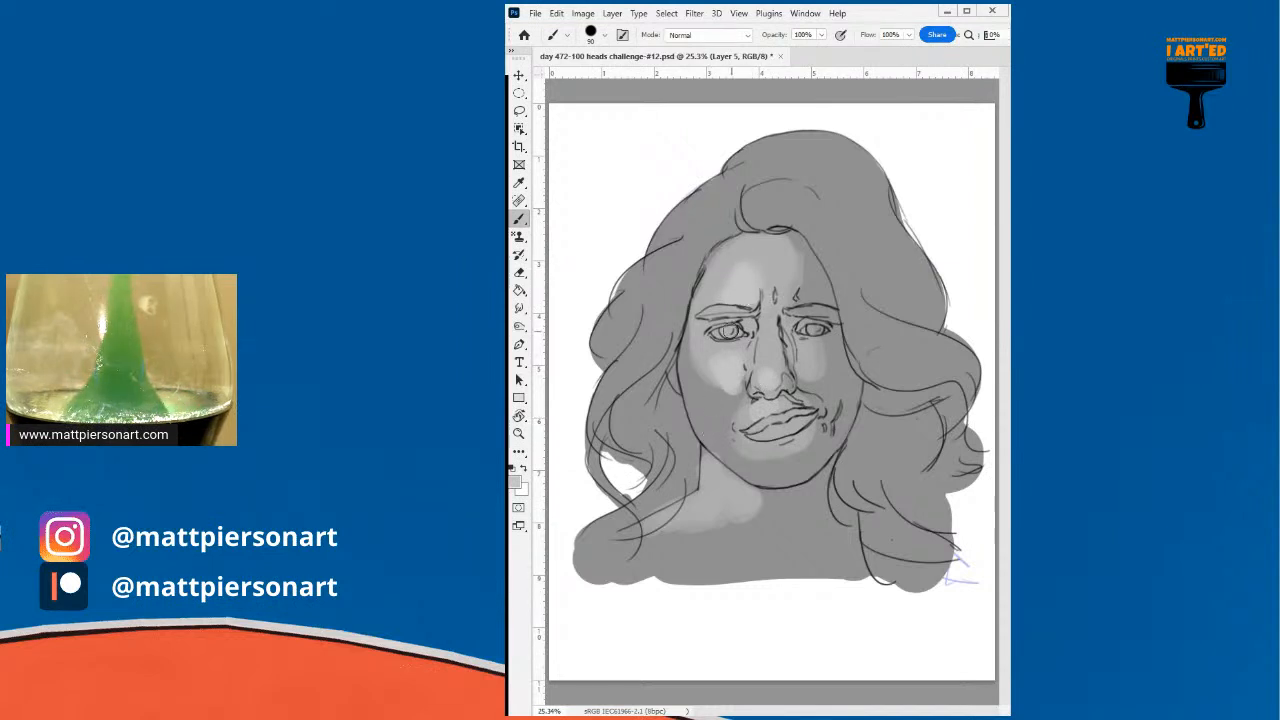
- Paint near-white highlights on both eyes and the tip of the nose with a 45 px brush
key(bracketleft)
key(bracketleft)
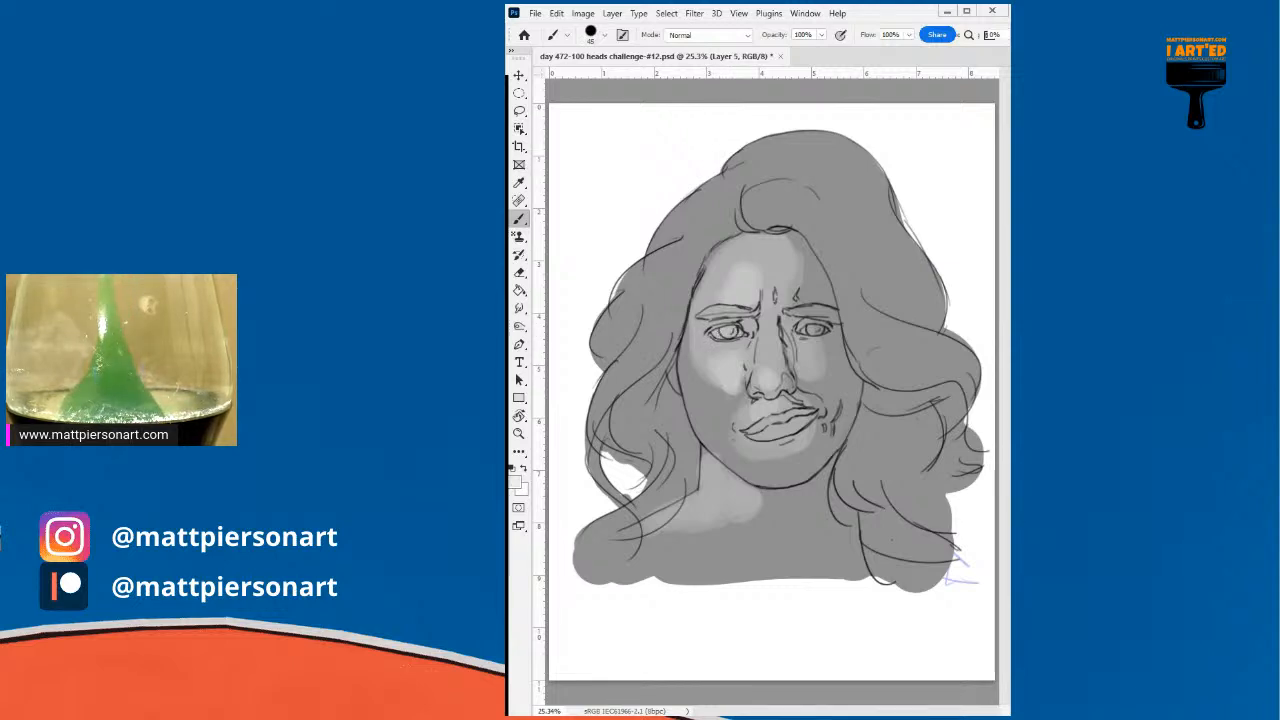
drag(722, 327, 738, 334)
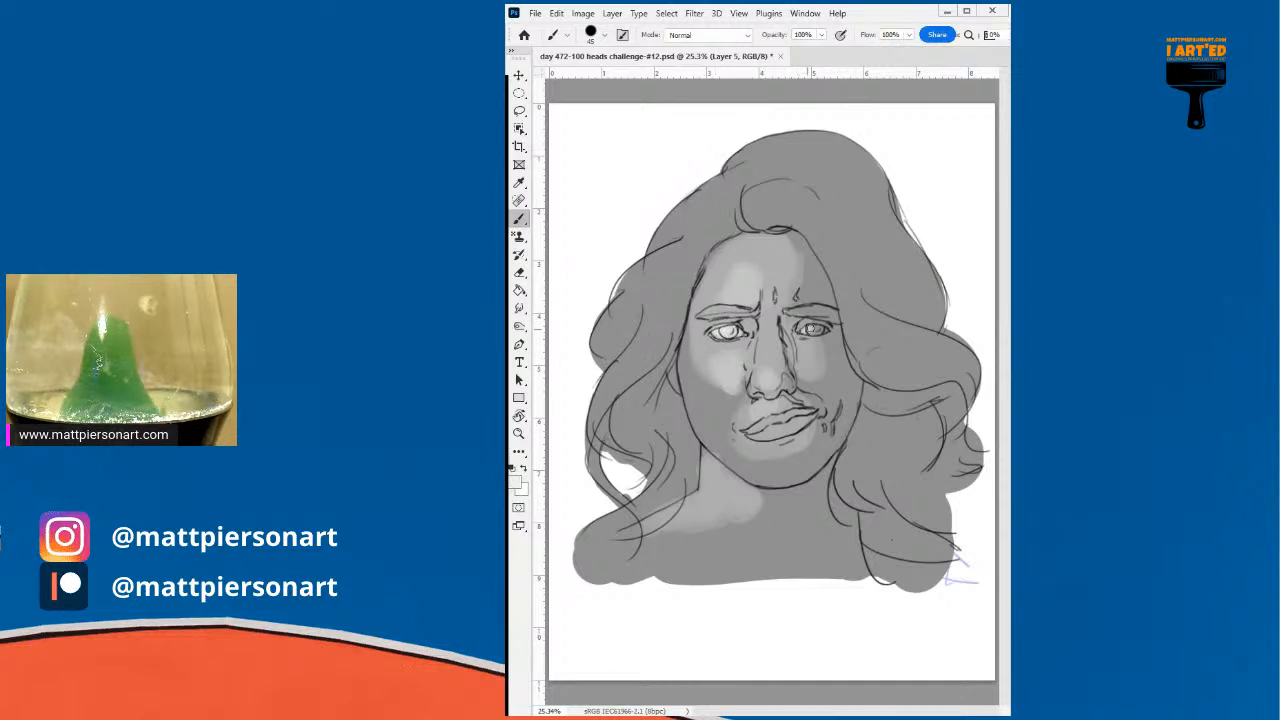
drag(811, 330, 826, 329)
drag(771, 388, 767, 387)
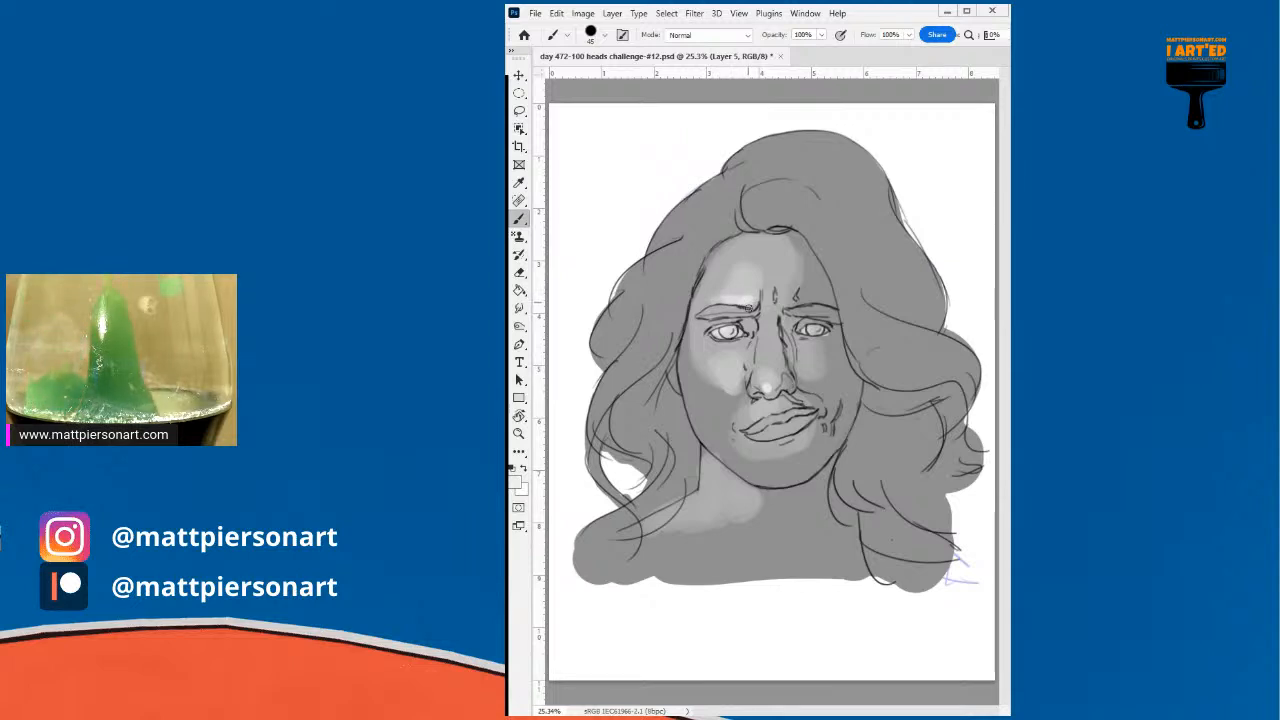
- Paint sampled greys on the chin, the neck below it and the right cheek with a 114 px brush
alt+click(753, 451)
drag(744, 457, 756, 457)
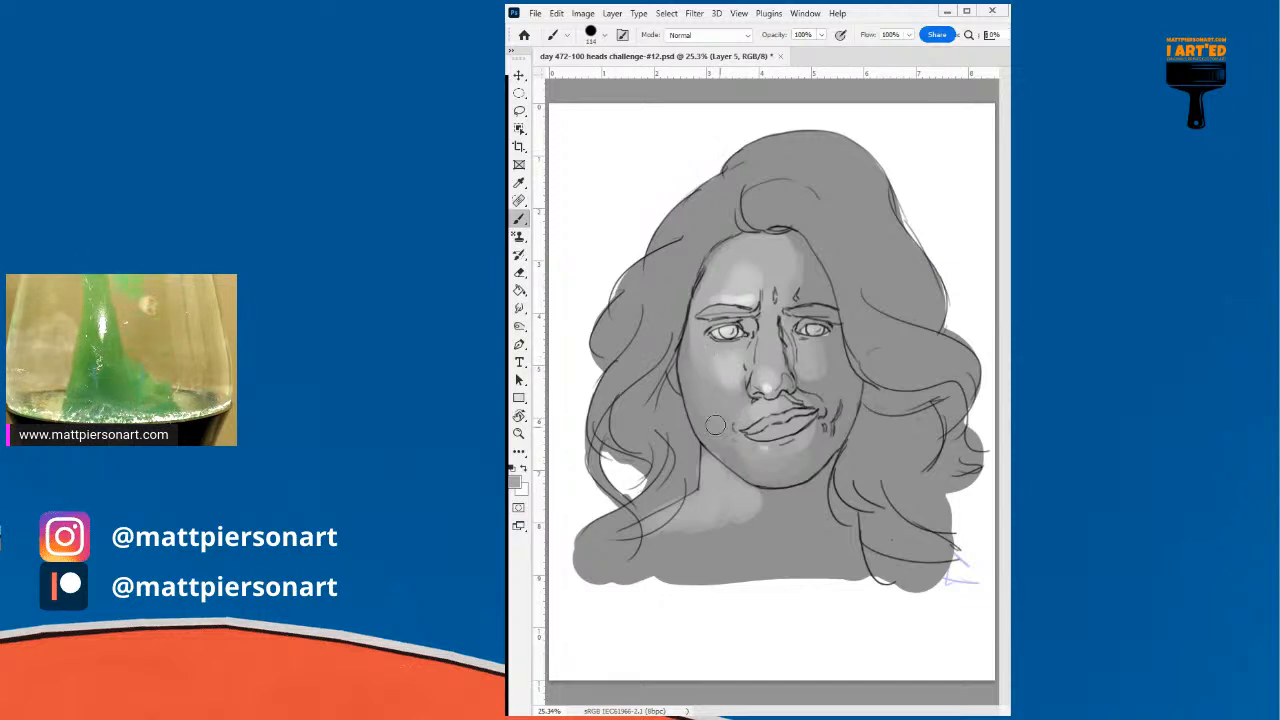
alt+click(740, 506)
drag(746, 495, 784, 498)
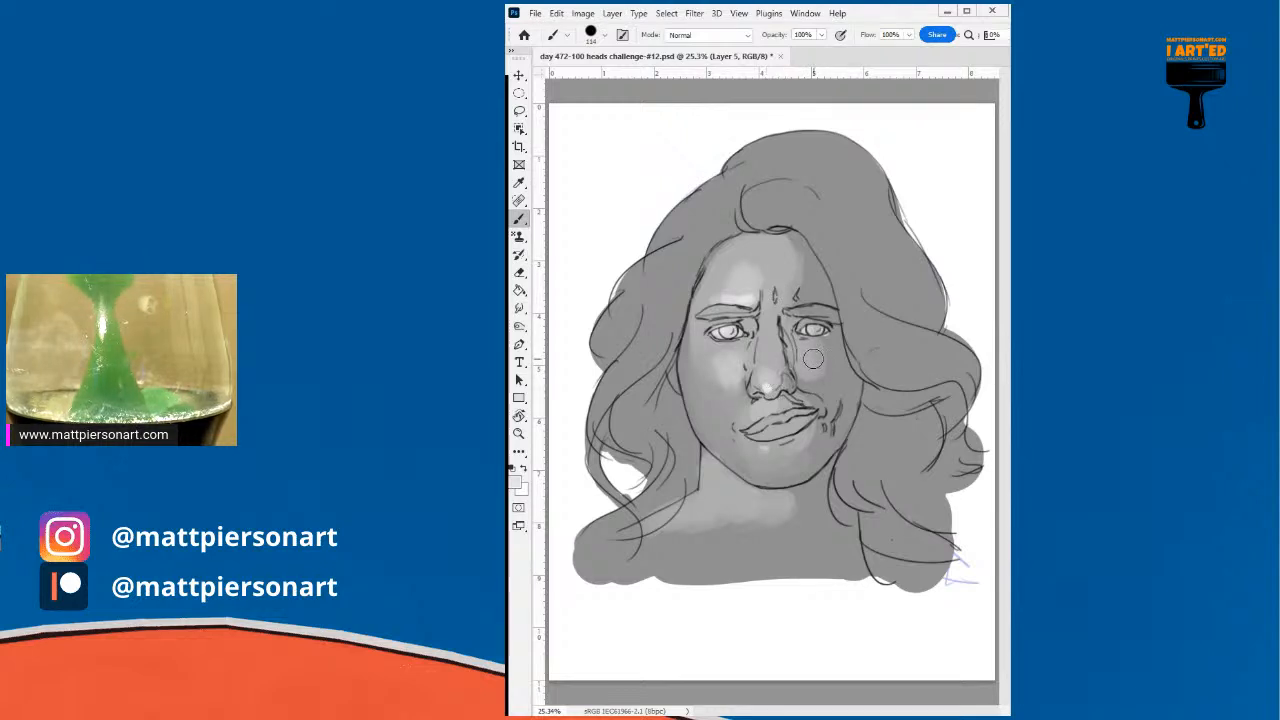
drag(813, 360, 815, 357)
- Shade the outer edge of the right cheek, the right side of the forehead and both eyebrows with darker grey
alt+click(822, 358)
mouse_move(831, 376)
mouse_down()
mouse_move(812, 363)
mouse_move(827, 375)
mouse_up()
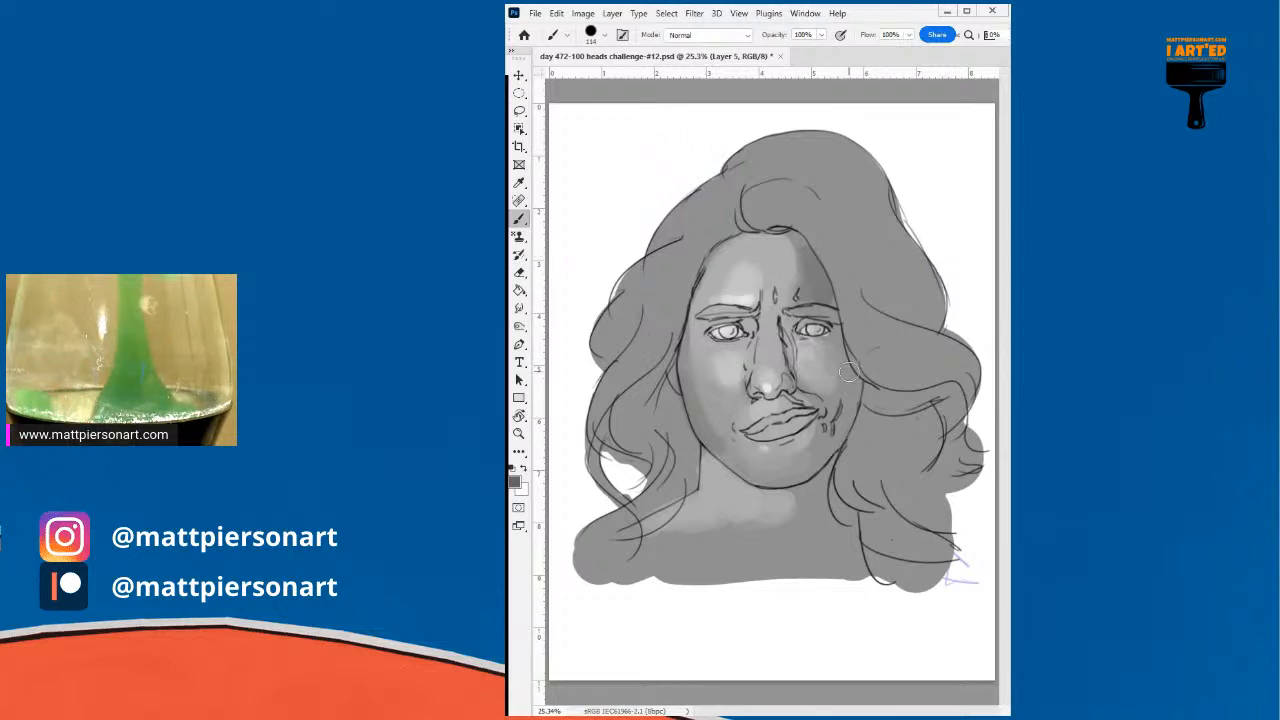
mouse_move(856, 376)
mouse_down()
mouse_move(833, 431)
mouse_move(842, 395)
mouse_up()
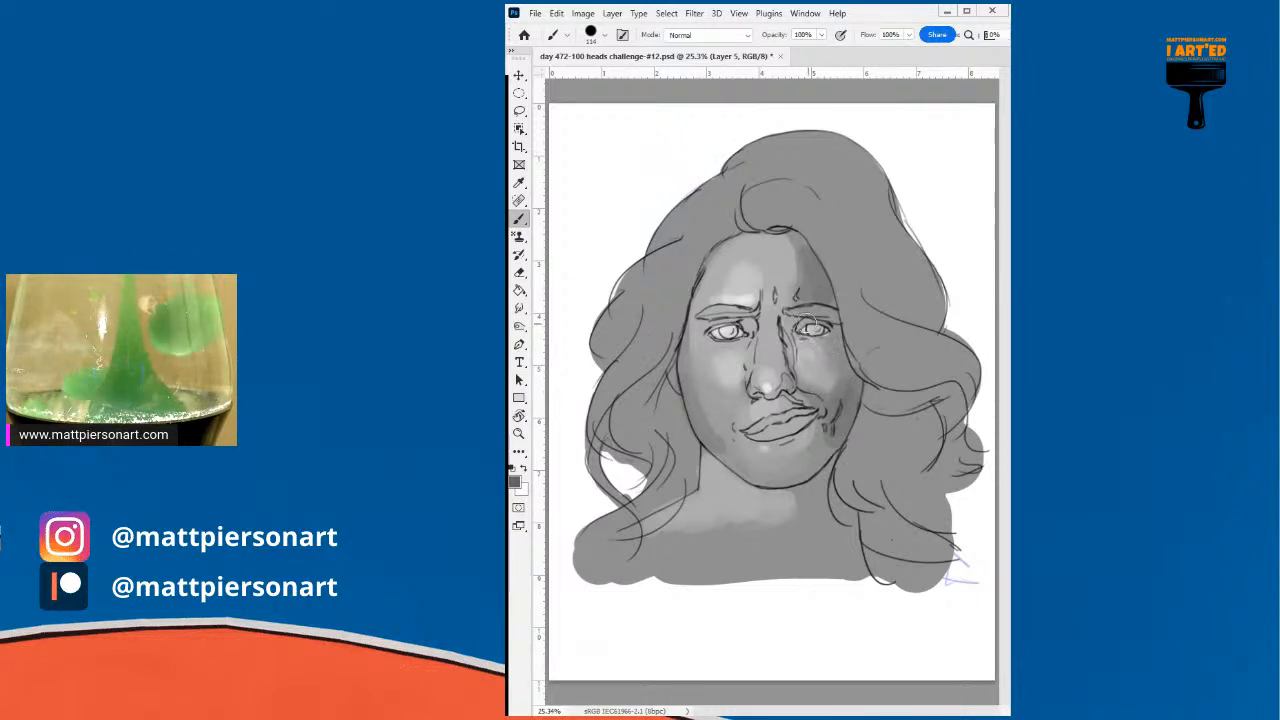
mouse_move(807, 302)
mouse_down()
mouse_move(794, 300)
mouse_move(795, 322)
mouse_up()
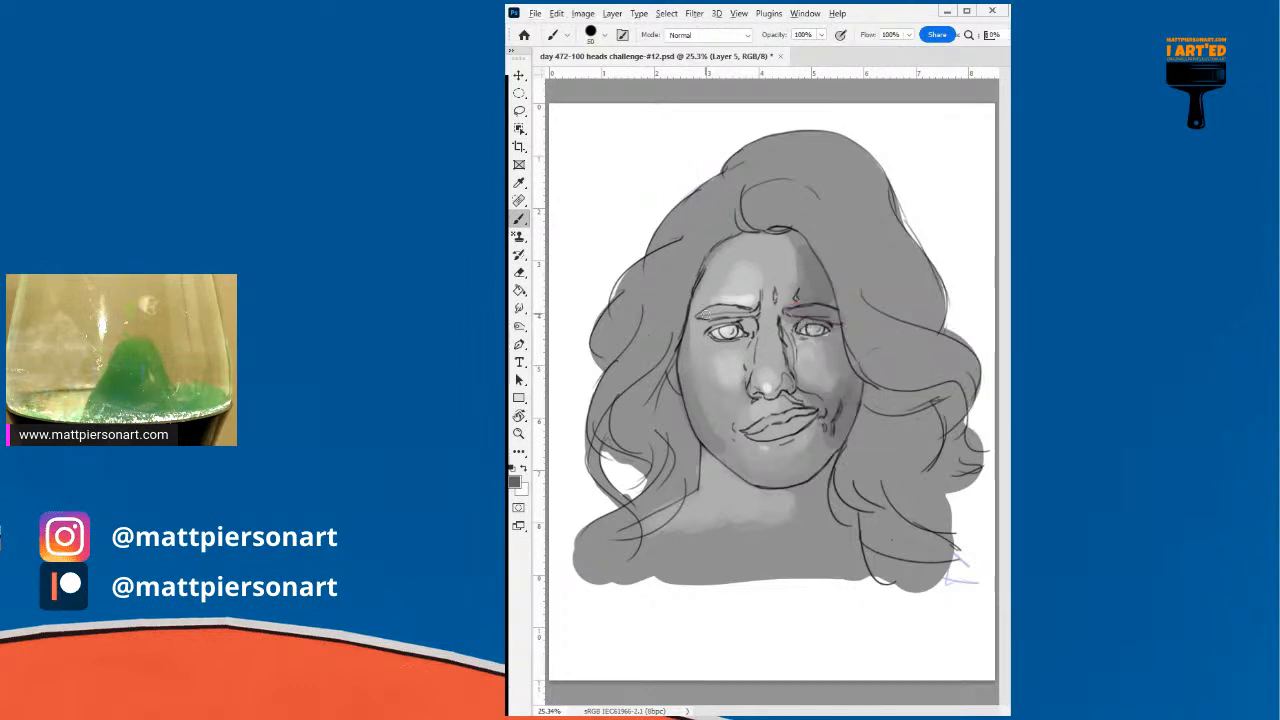
drag(708, 314, 755, 310)
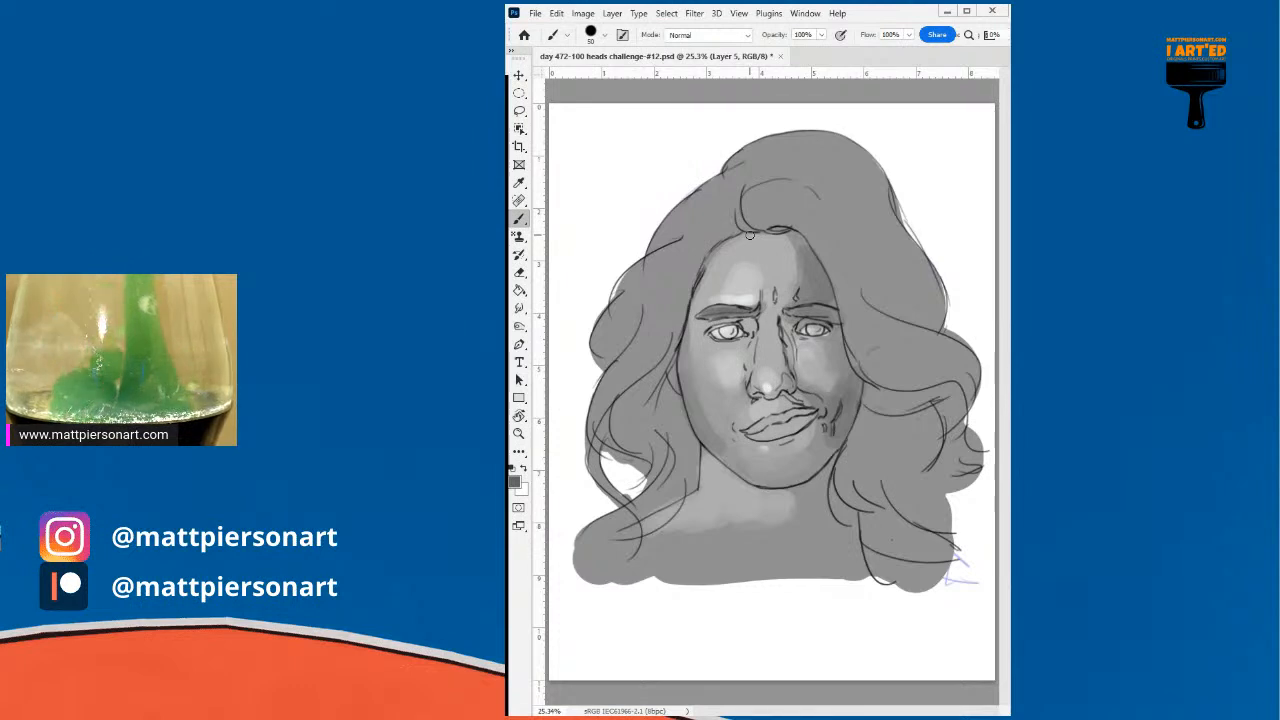
- Darken the right side of the neck under the jaw with the darker grey
drag(790, 530, 806, 539)
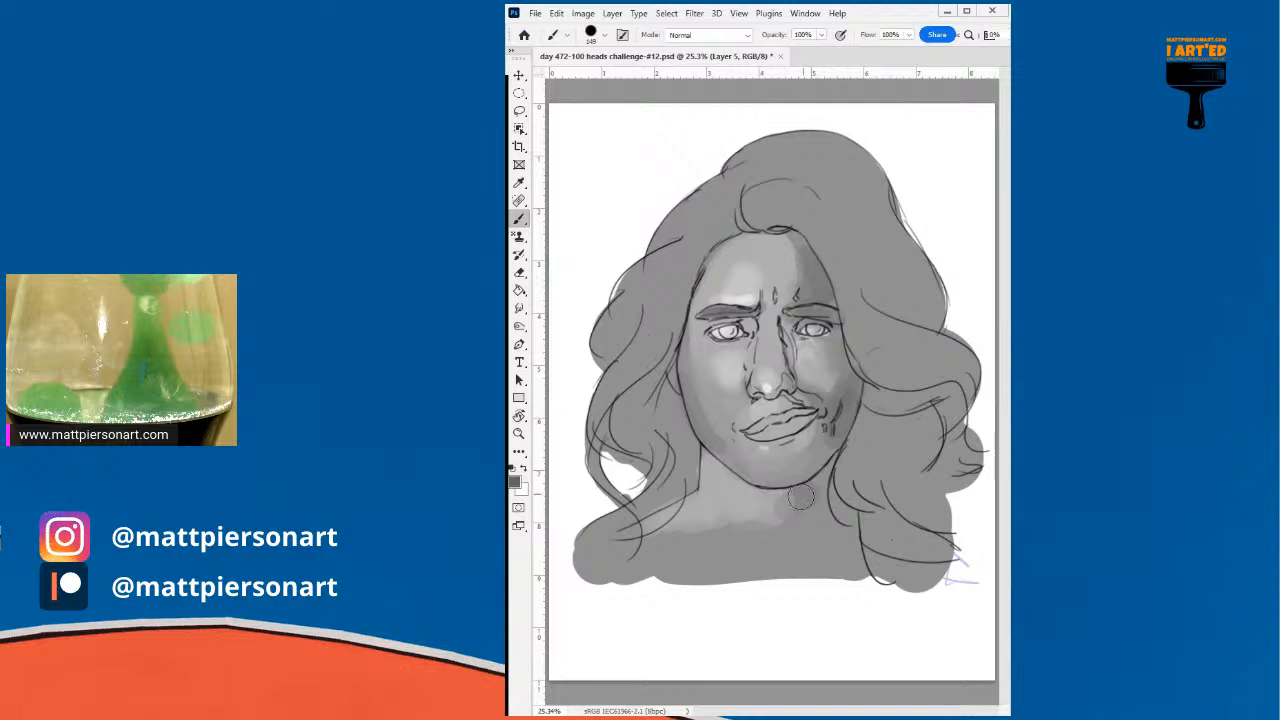
mouse_move(813, 495)
mouse_down()
mouse_move(806, 508)
mouse_move(794, 497)
mouse_move(818, 484)
mouse_move(815, 519)
mouse_move(796, 499)
mouse_move(822, 517)
mouse_up()
mouse_move(838, 472)
mouse_down()
mouse_move(837, 494)
mouse_move(828, 469)
mouse_move(785, 492)
mouse_move(821, 480)
mouse_up()
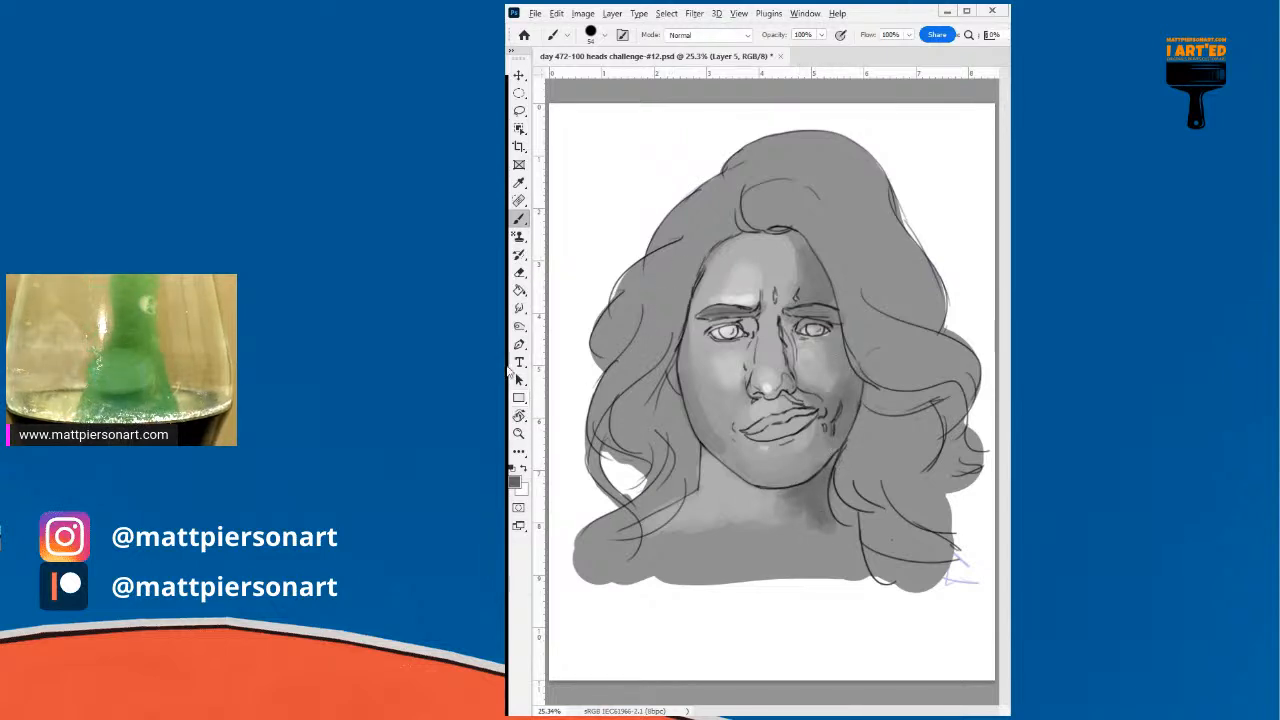
- Fill the hair on both sides of the face and over the crown with dark grey using a 196 px brush
mouse_move(670, 280)
mouse_down()
mouse_move(686, 281)
mouse_move(651, 352)
mouse_move(698, 235)
mouse_up()
drag(660, 318, 650, 318)
mouse_move(682, 248)
mouse_down()
mouse_move(614, 347)
mouse_move(671, 247)
mouse_move(722, 205)
mouse_move(692, 238)
mouse_move(628, 378)
mouse_move(643, 305)
mouse_move(609, 342)
mouse_move(655, 268)
mouse_move(669, 268)
mouse_move(612, 402)
mouse_move(637, 380)
mouse_move(625, 415)
mouse_up()
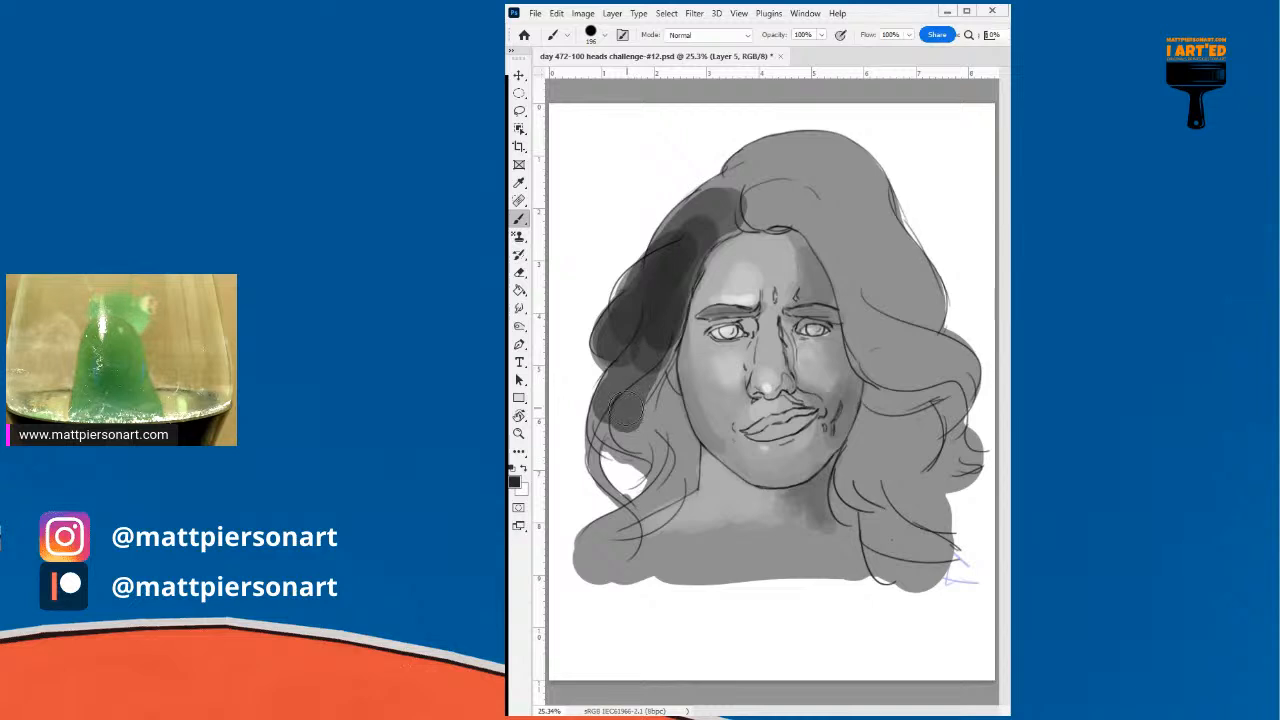
mouse_move(644, 355)
mouse_down()
mouse_move(671, 415)
mouse_move(680, 479)
mouse_move(661, 493)
mouse_move(633, 405)
mouse_move(656, 432)
mouse_move(629, 412)
mouse_move(625, 375)
mouse_move(605, 442)
mouse_up()
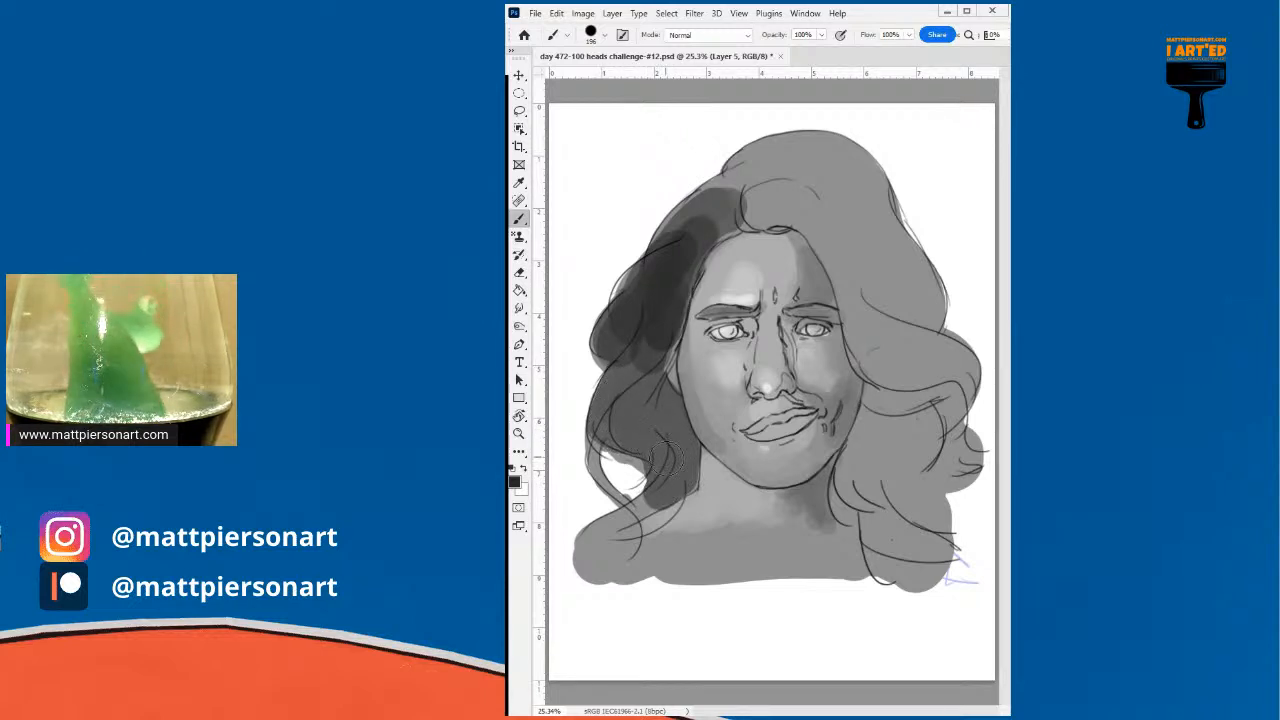
mouse_move(782, 200)
mouse_down()
mouse_move(719, 222)
mouse_move(757, 202)
mouse_move(725, 203)
mouse_move(757, 165)
mouse_move(725, 185)
mouse_move(760, 158)
mouse_move(813, 147)
mouse_move(856, 157)
mouse_move(915, 263)
mouse_move(926, 318)
mouse_move(855, 188)
mouse_move(809, 173)
mouse_move(769, 194)
mouse_move(842, 224)
mouse_move(875, 290)
mouse_move(850, 240)
mouse_move(799, 219)
mouse_move(842, 240)
mouse_move(901, 325)
mouse_move(881, 280)
mouse_move(842, 246)
mouse_move(870, 348)
mouse_move(912, 376)
mouse_move(892, 344)
mouse_move(921, 337)
mouse_move(923, 322)
mouse_move(929, 354)
mouse_move(925, 315)
mouse_move(922, 335)
mouse_move(956, 374)
mouse_move(938, 346)
mouse_move(955, 358)
mouse_move(950, 406)
mouse_move(952, 386)
mouse_move(883, 393)
mouse_move(857, 287)
mouse_up()
mouse_move(886, 370)
mouse_down()
mouse_move(938, 400)
mouse_move(933, 420)
mouse_move(886, 415)
mouse_move(930, 426)
mouse_move(915, 440)
mouse_move(881, 430)
mouse_move(848, 390)
mouse_move(860, 450)
mouse_move(877, 400)
mouse_move(852, 478)
mouse_move(860, 508)
mouse_move(848, 503)
mouse_move(888, 427)
mouse_move(886, 492)
mouse_move(889, 448)
mouse_move(903, 484)
mouse_move(940, 420)
mouse_move(927, 476)
mouse_move(950, 418)
mouse_move(965, 474)
mouse_move(912, 490)
mouse_move(898, 538)
mouse_move(877, 530)
mouse_move(927, 544)
mouse_move(891, 496)
mouse_move(922, 515)
mouse_move(940, 490)
mouse_up()
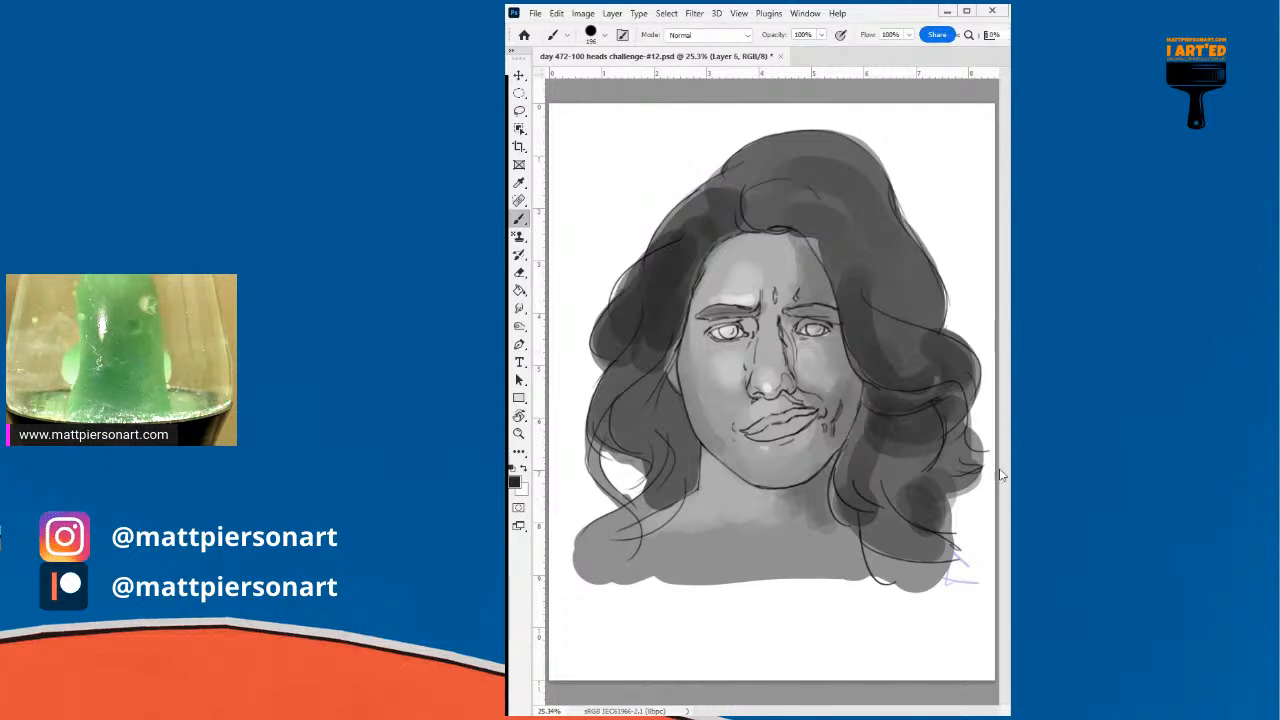
- Darken the lips, the right mouth corner, the right side of the nose and the area under the jaw with dark grey
mouse_move(847, 452)
mouse_down()
mouse_move(777, 432)
mouse_move(808, 414)
mouse_up()
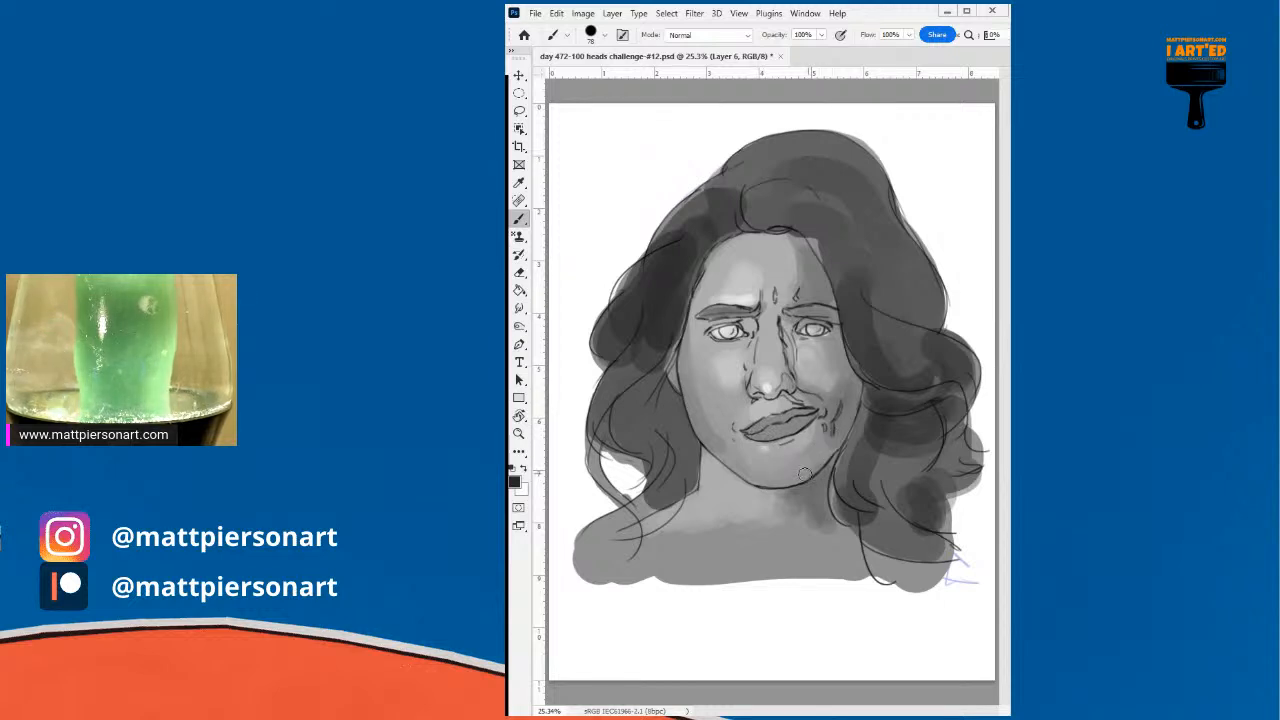
drag(822, 440, 820, 453)
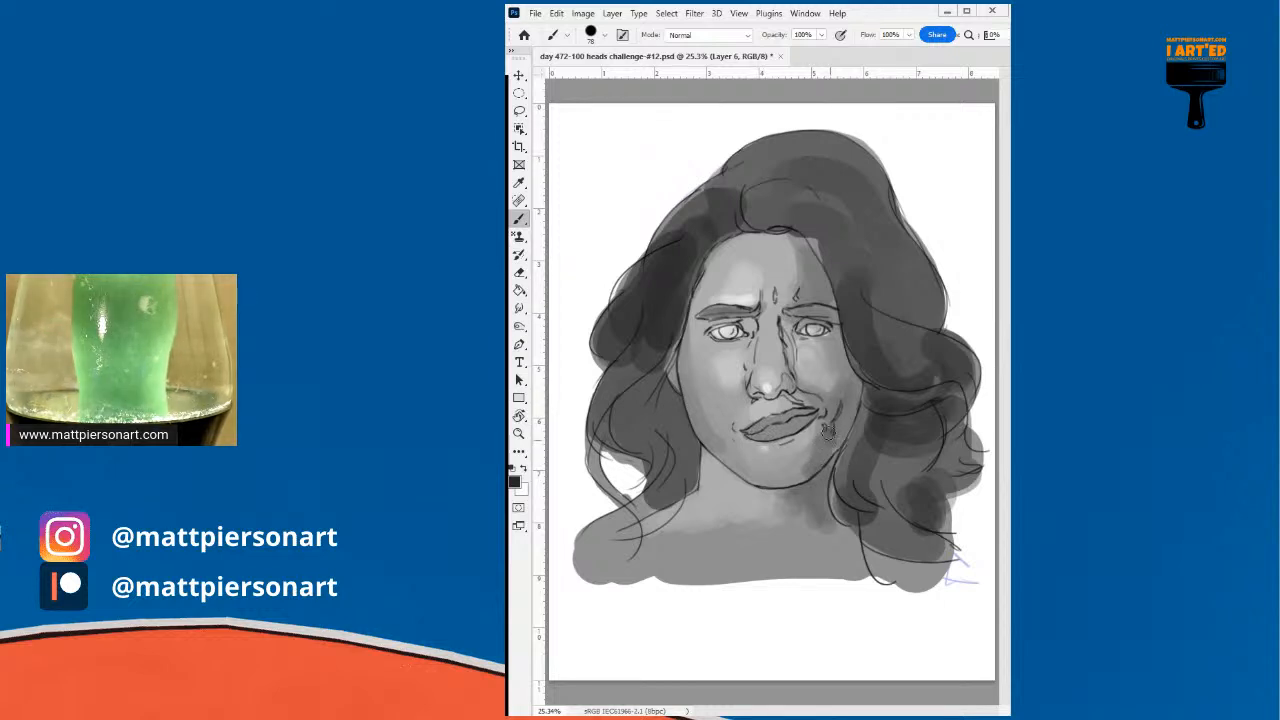
drag(795, 335, 786, 336)
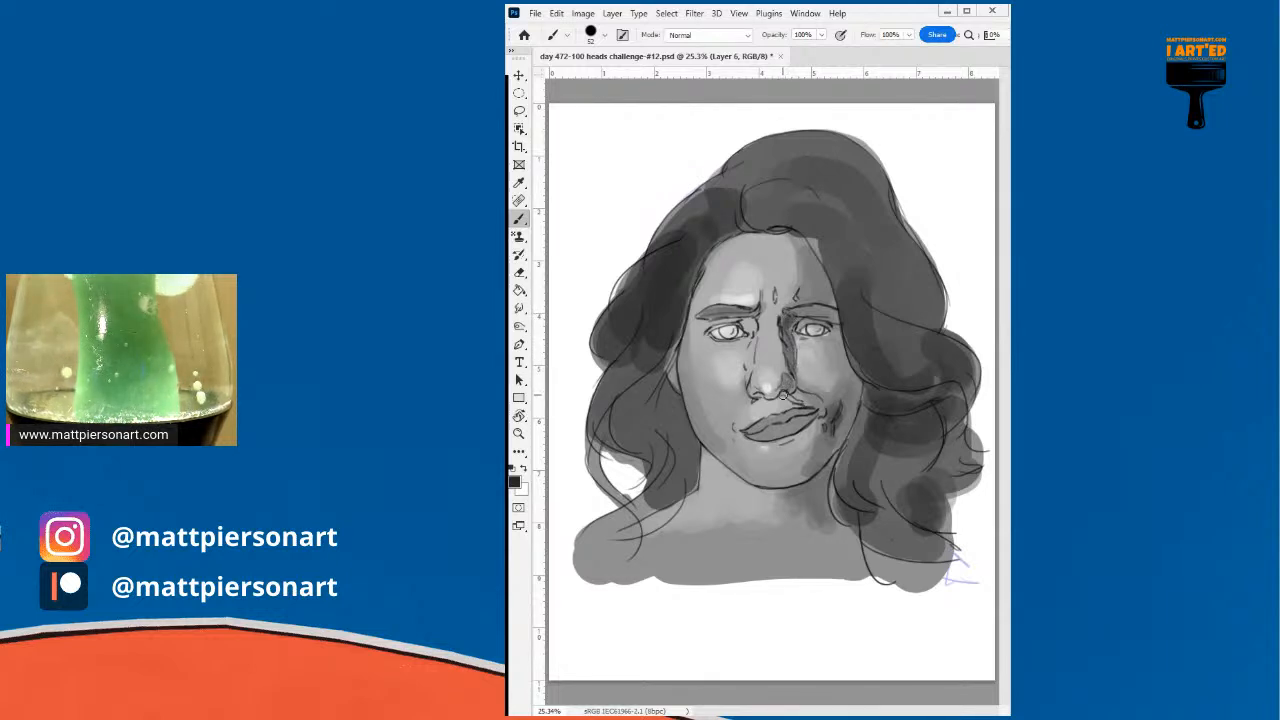
drag(788, 393, 822, 412)
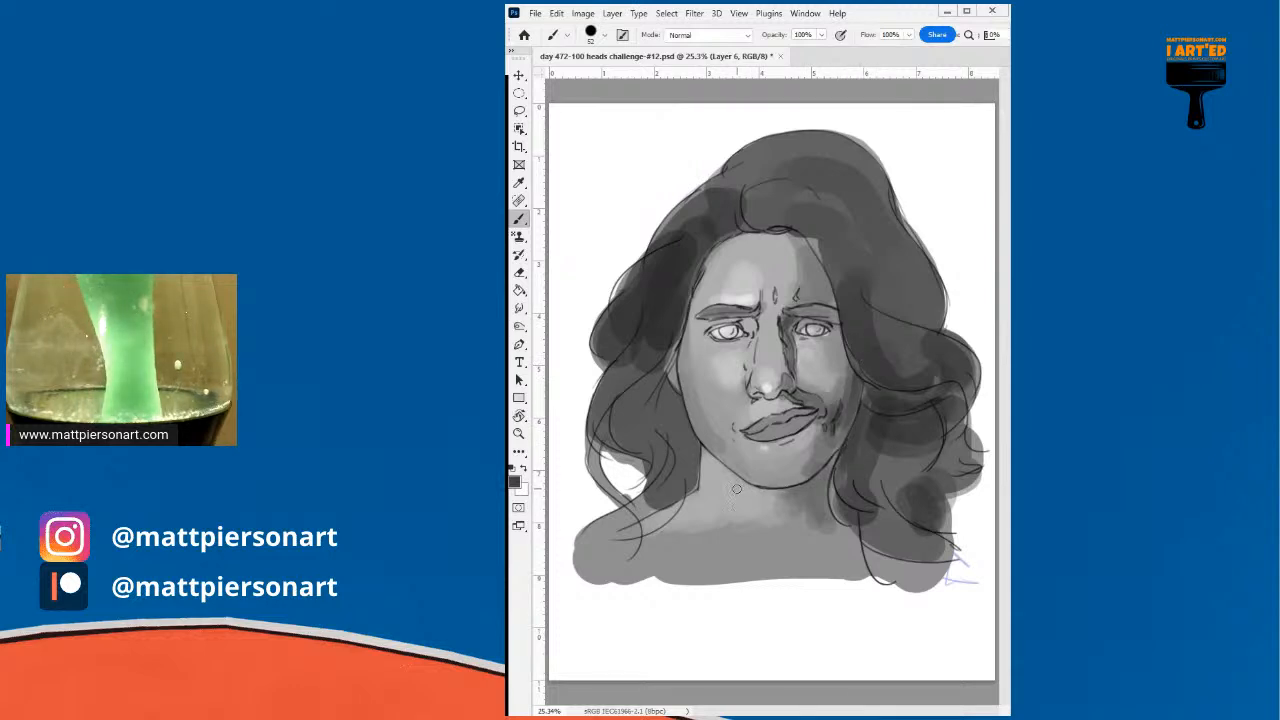
mouse_move(737, 488)
mouse_down()
mouse_move(765, 502)
mouse_move(818, 496)
mouse_up()
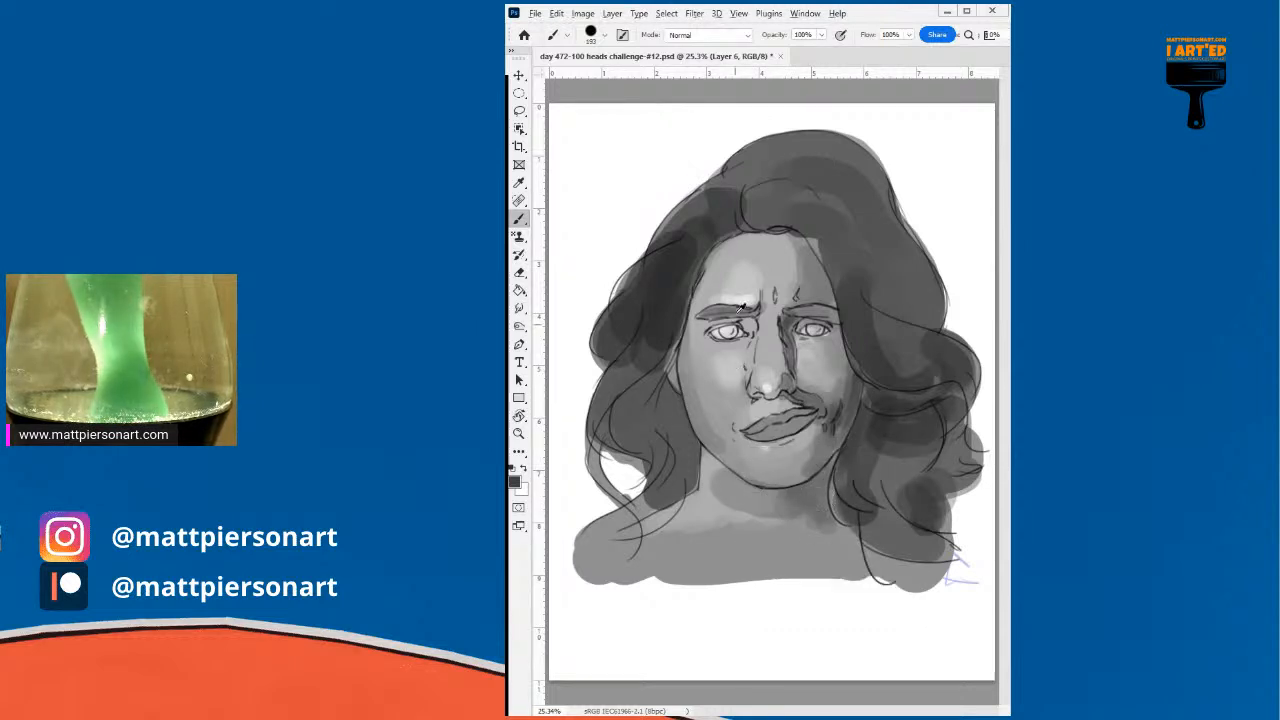
- Paint large light grey patches on the left cheek, forehead and upper chest
mouse_move(728, 373)
mouse_down()
mouse_move(731, 355)
mouse_move(713, 366)
mouse_move(724, 376)
mouse_move(714, 360)
mouse_up()
mouse_move(740, 290)
mouse_down()
mouse_move(750, 257)
mouse_move(737, 286)
mouse_up()
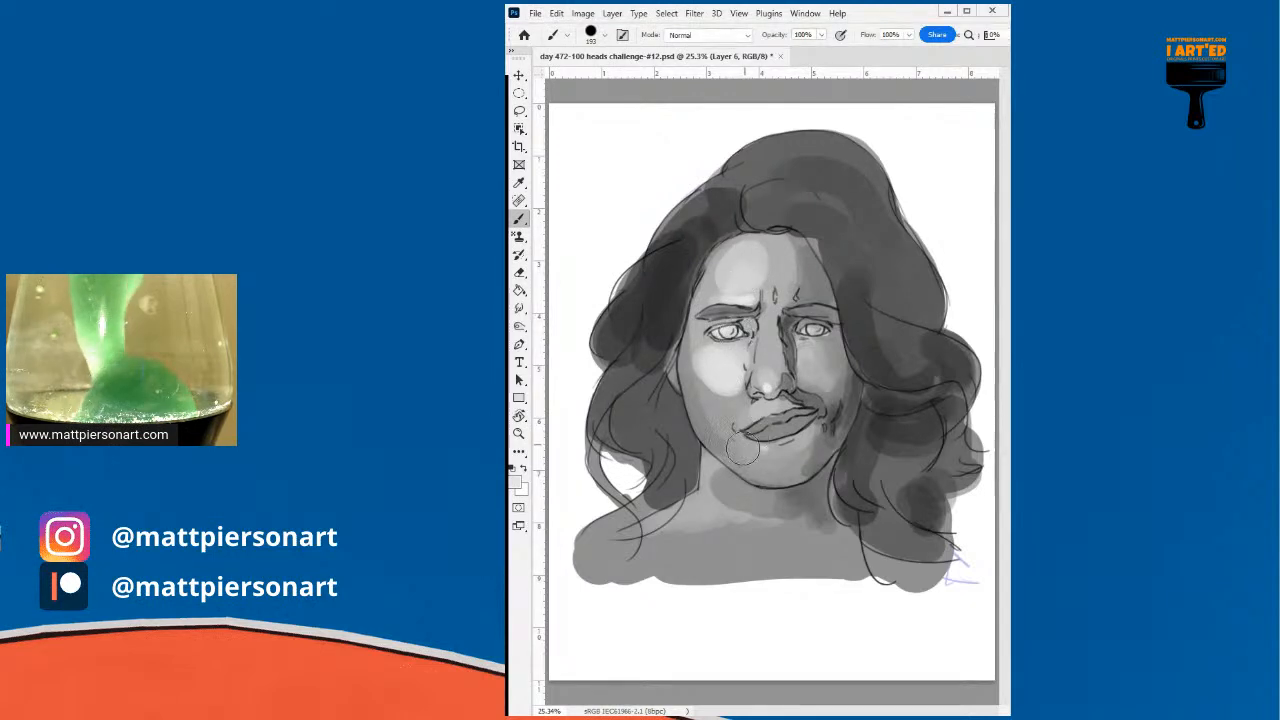
mouse_move(719, 497)
mouse_down()
mouse_move(728, 552)
mouse_move(689, 543)
mouse_move(767, 557)
mouse_move(710, 536)
mouse_move(761, 548)
mouse_move(737, 558)
mouse_move(684, 547)
mouse_move(733, 576)
mouse_move(740, 521)
mouse_move(760, 538)
mouse_move(714, 513)
mouse_move(708, 536)
mouse_move(723, 497)
mouse_move(711, 537)
mouse_up()
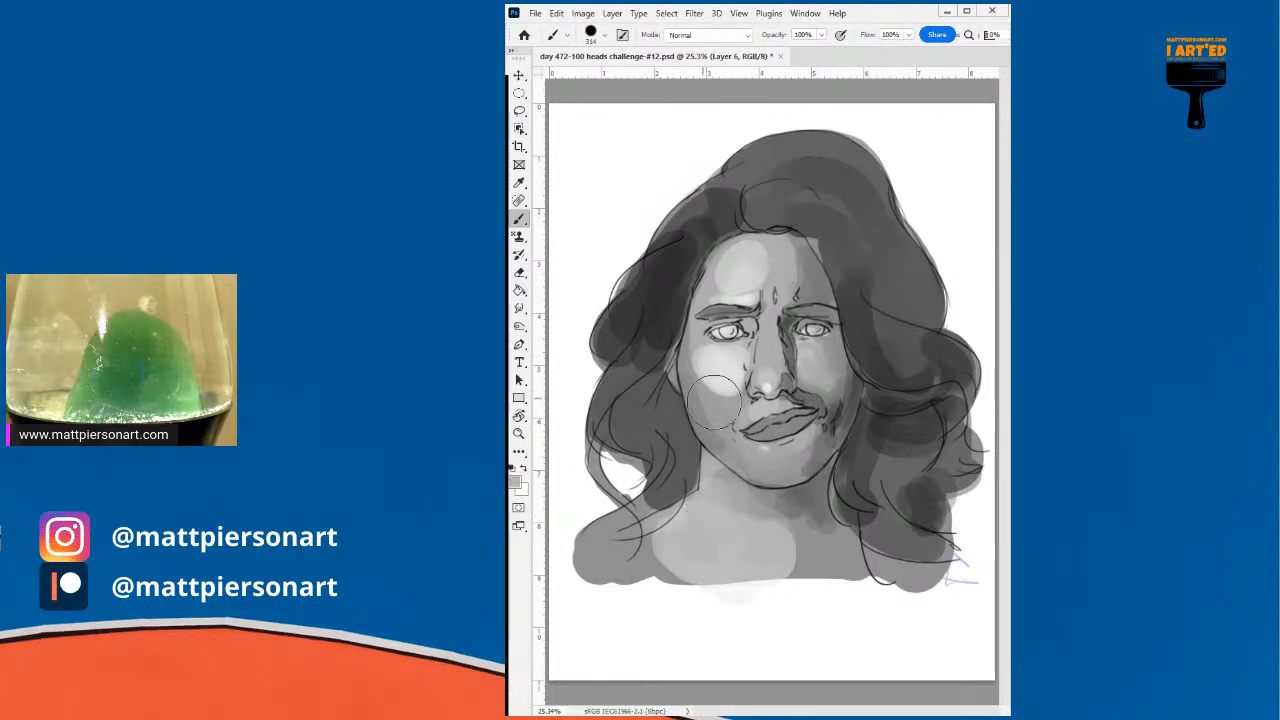
- Switch to a soft-edged brush at 111 px and blend the left cheek's highlight into the surrounding greys with sampled tones
click(535, 420)
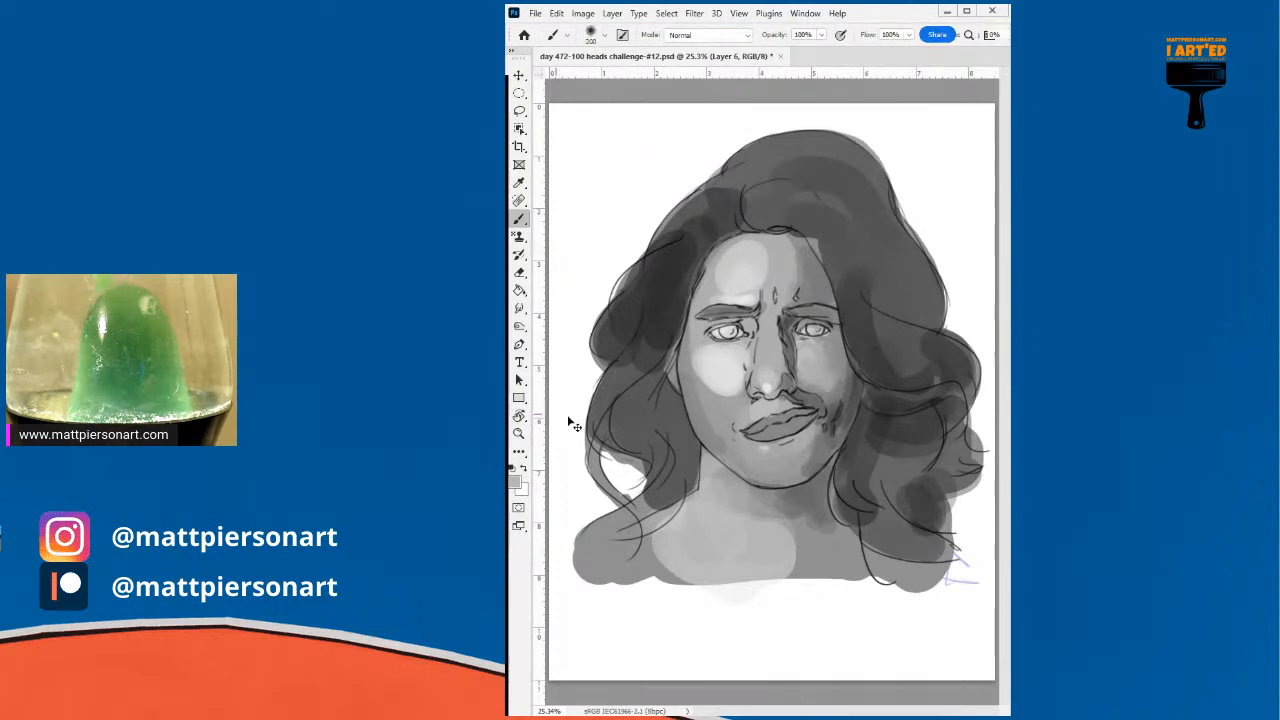
drag(766, 432, 855, 420)
drag(893, 365, 985, 414)
drag(793, 335, 776, 333)
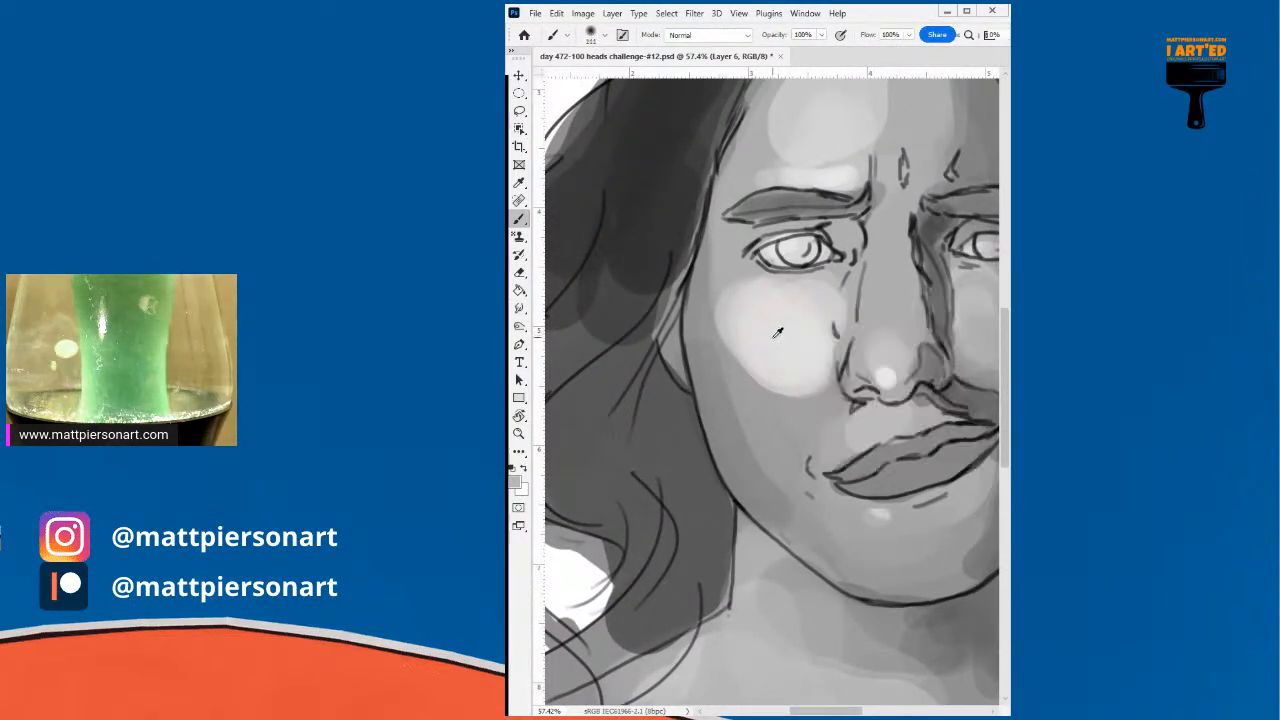
drag(854, 340, 807, 352)
mouse_move(807, 352)
mouse_down()
mouse_move(801, 387)
mouse_move(781, 390)
mouse_move(691, 359)
mouse_move(727, 415)
mouse_move(700, 378)
mouse_move(729, 440)
mouse_move(691, 393)
mouse_move(712, 432)
mouse_up()
alt+click(705, 380)
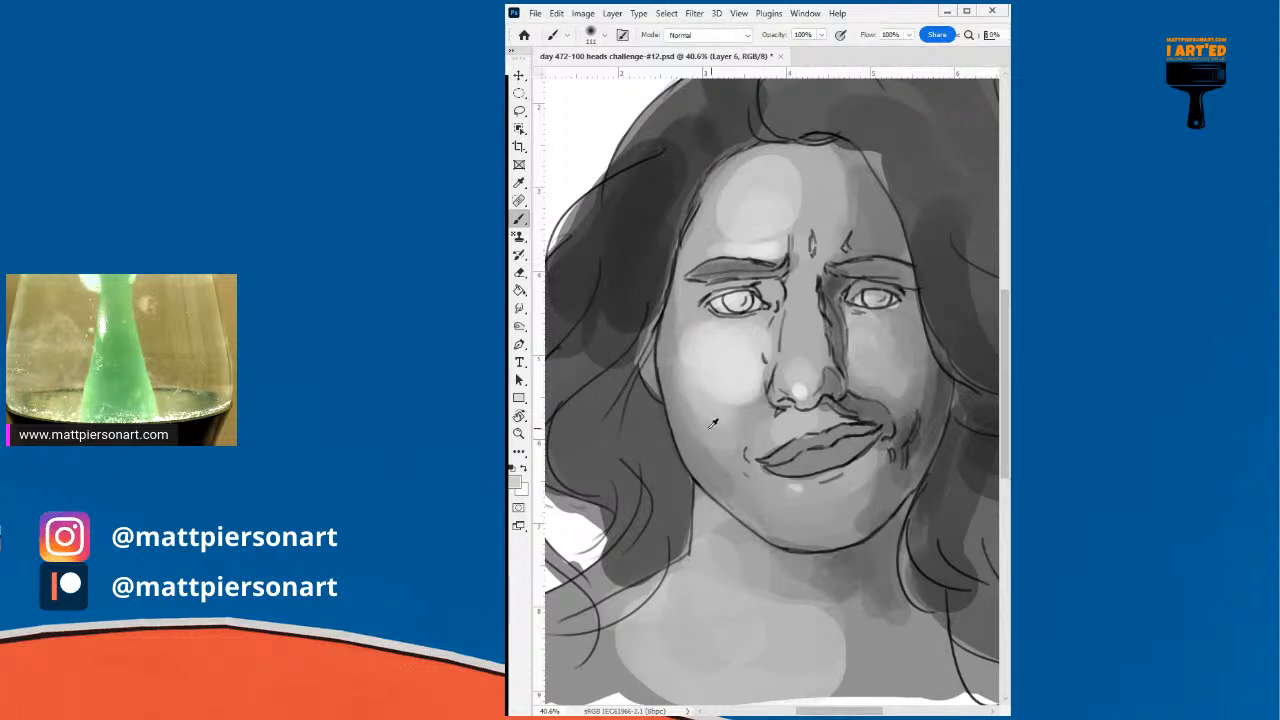
alt+click(686, 420)
mouse_move(677, 384)
mouse_down()
mouse_move(698, 438)
mouse_move(685, 391)
mouse_move(710, 429)
mouse_move(697, 377)
mouse_move(734, 411)
mouse_move(679, 349)
mouse_move(686, 403)
mouse_move(751, 391)
mouse_up()
alt+click(709, 379)
alt+click(689, 356)
alt+click(755, 368)
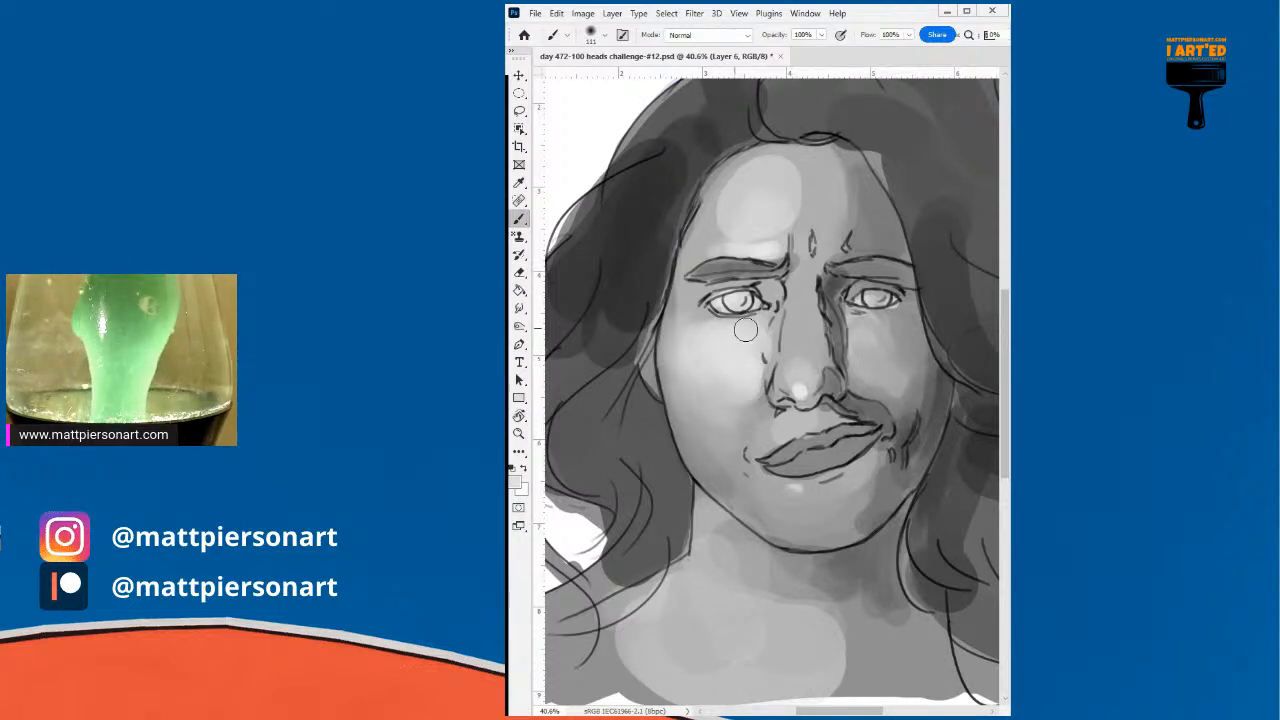
- Shade the left eye socket under the brow with darker grey and touch up the skin above the brow in light grey
alt+click(724, 267)
mouse_move(720, 282)
mouse_down()
mouse_move(697, 285)
mouse_move(754, 278)
mouse_move(771, 293)
mouse_move(767, 279)
mouse_up()
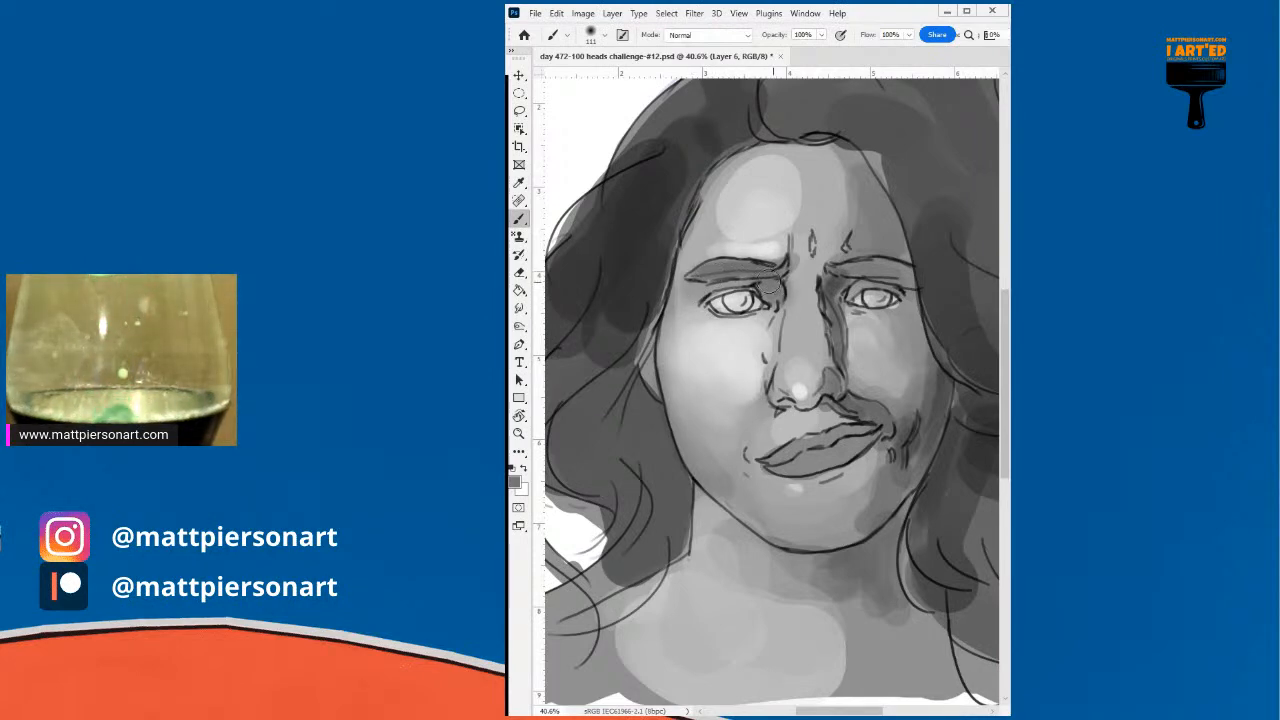
alt+click(778, 251)
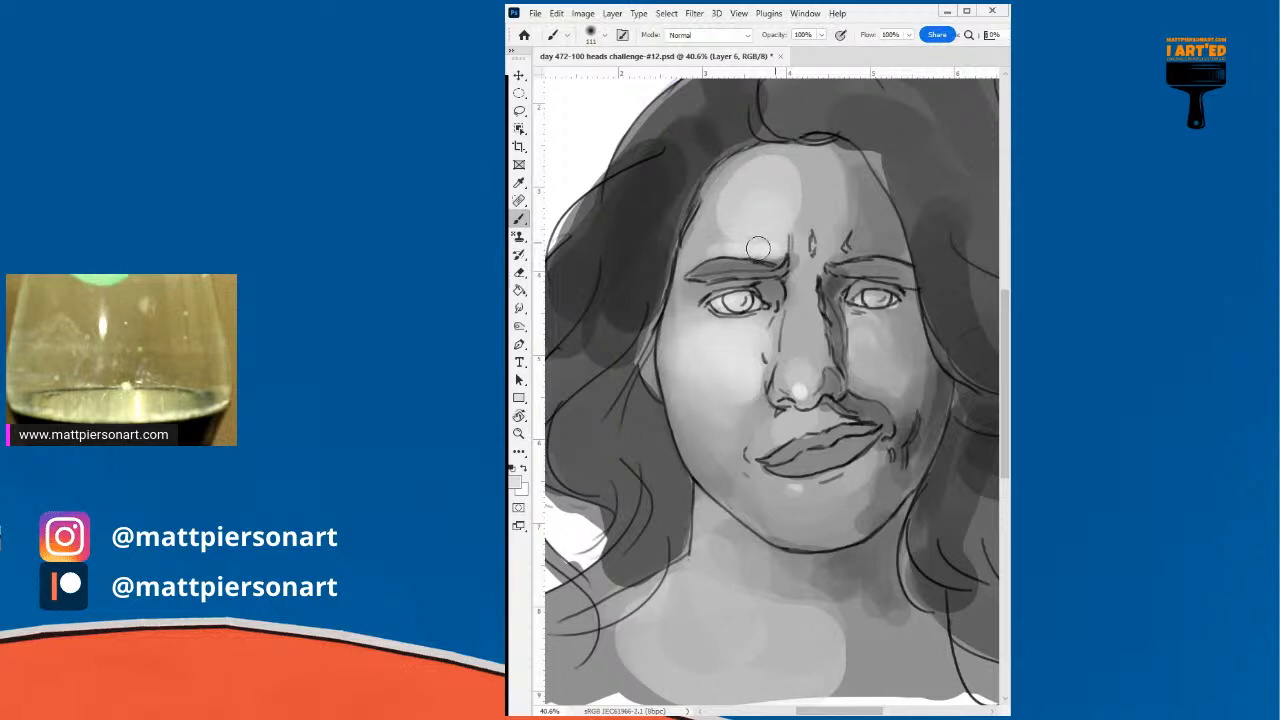
- Blend the highlight on the left side of the forehead into the surrounding greys with sampled light tones
alt+click(734, 235)
mouse_move(718, 244)
mouse_down()
mouse_move(739, 187)
mouse_move(756, 205)
mouse_move(771, 181)
mouse_move(773, 227)
mouse_move(792, 179)
mouse_move(787, 234)
mouse_move(790, 182)
mouse_up()
alt+click(751, 213)
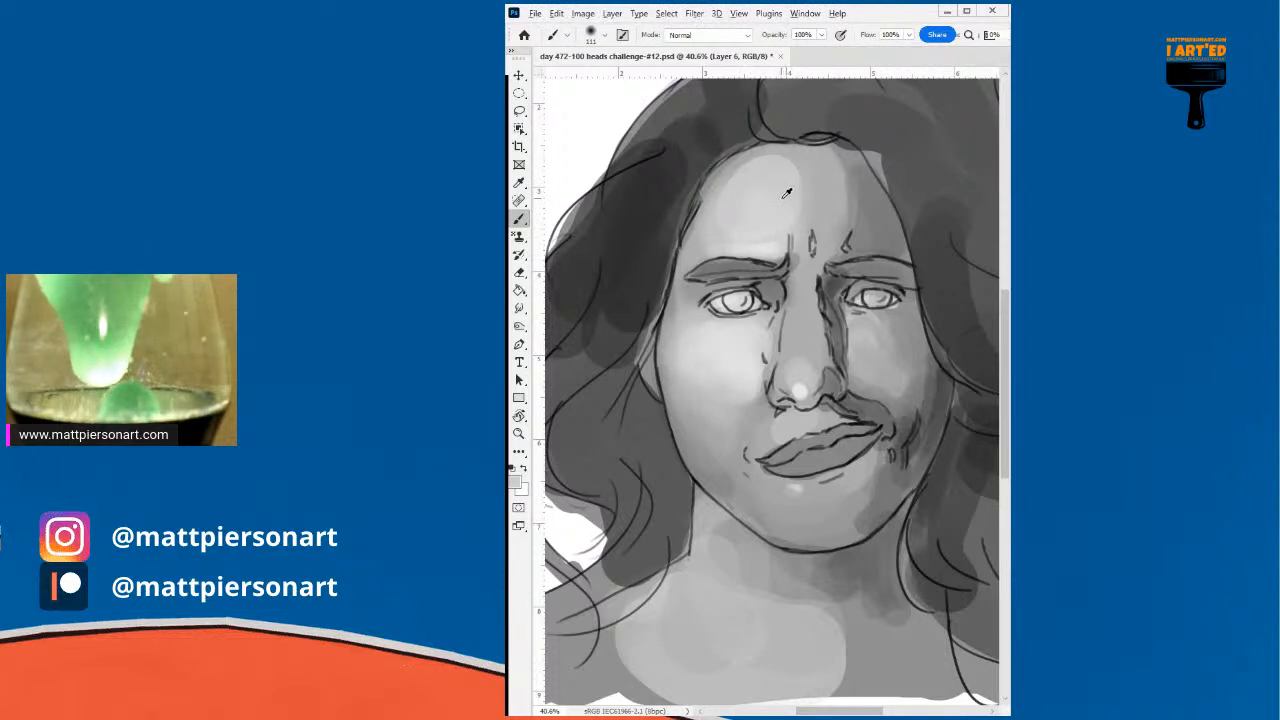
alt+click(791, 164)
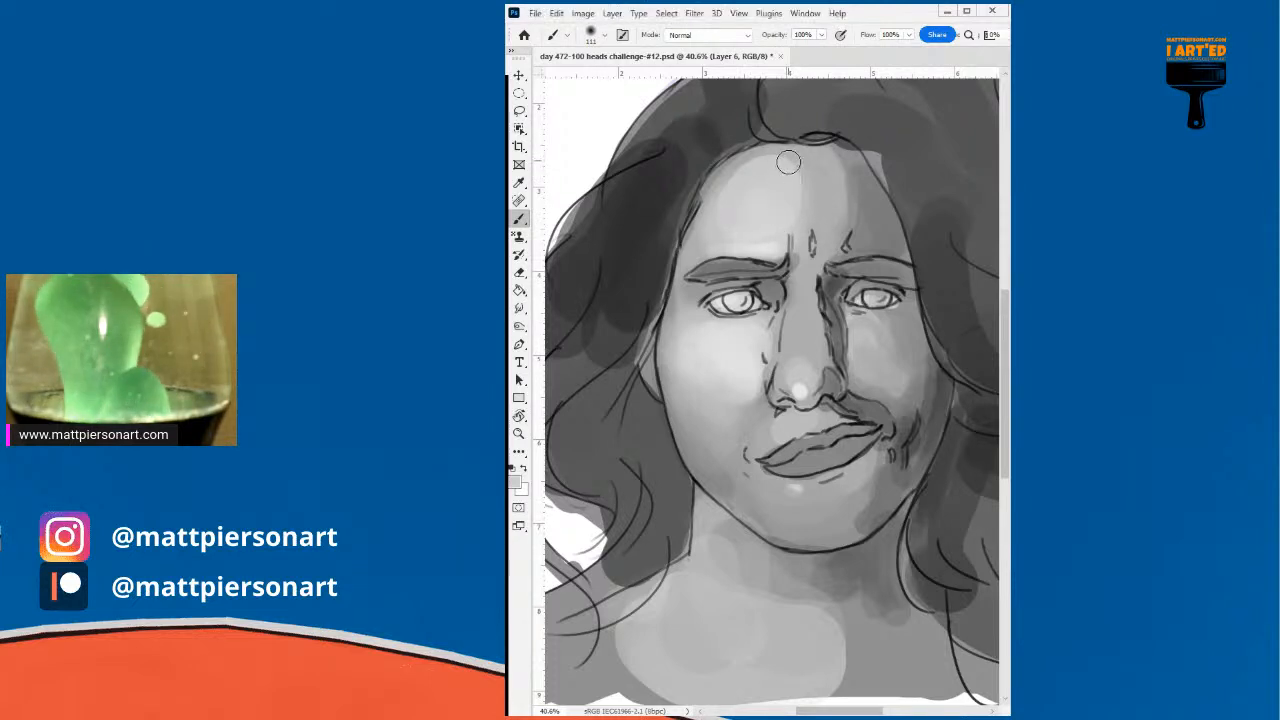
- Blend sampled light greys along the left side of the forehead and down the left cheek
mouse_move(753, 179)
mouse_down()
mouse_move(769, 166)
mouse_move(726, 197)
mouse_move(709, 243)
mouse_move(710, 224)
mouse_up()
alt+click(718, 237)
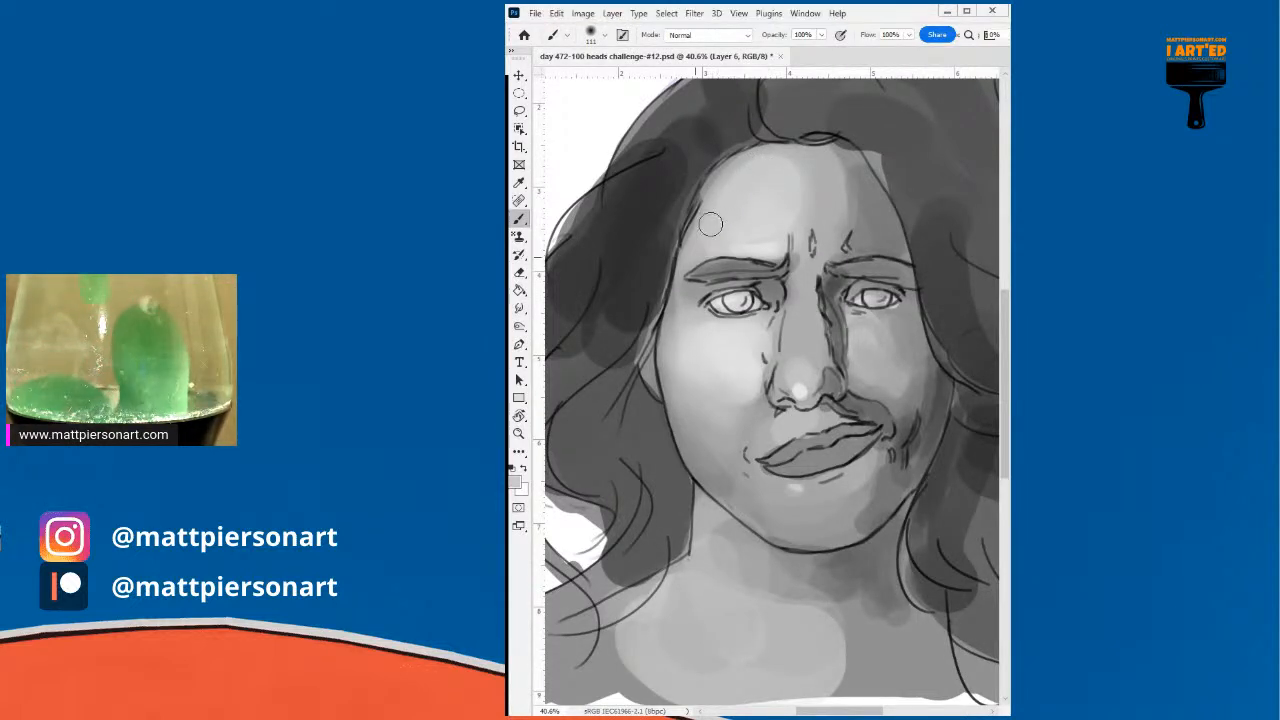
mouse_move(694, 310)
mouse_down()
mouse_move(682, 322)
mouse_move(711, 382)
mouse_up()
alt+click(689, 328)
alt+click(720, 383)
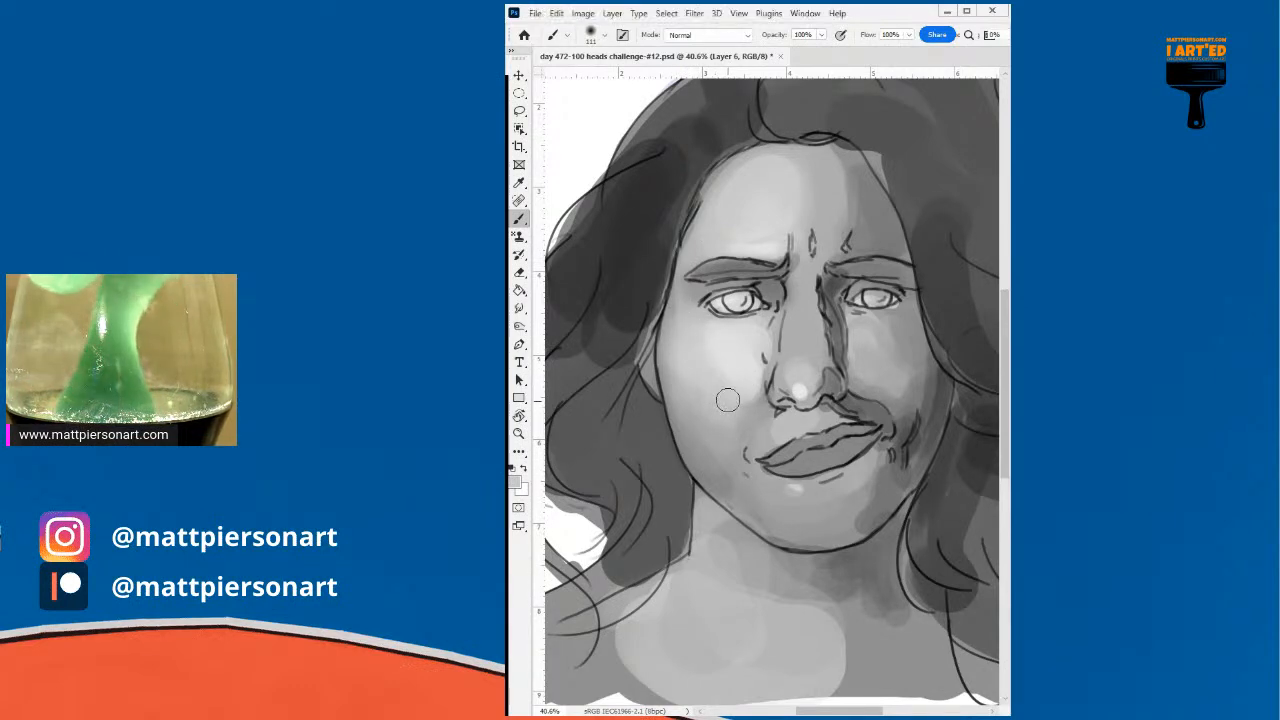
alt+click(746, 386)
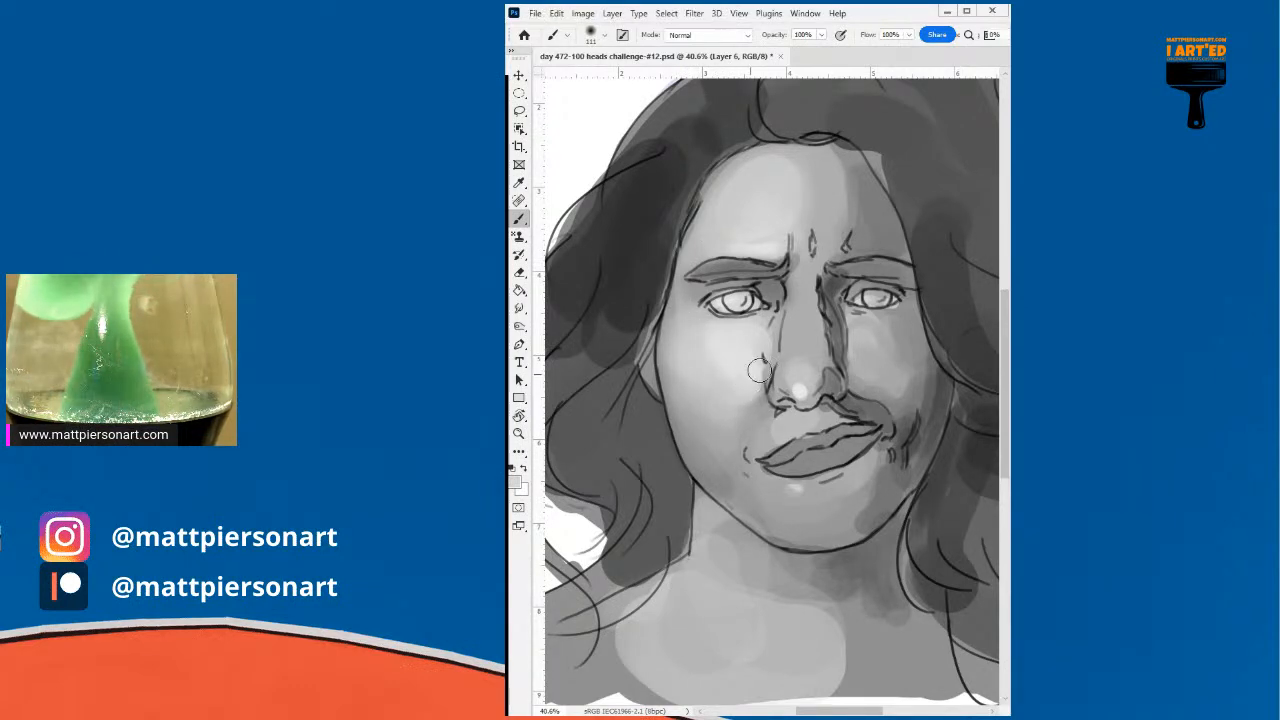
- Paint a light grey highlight from the nose tip up the bridge to between the eyebrows
alt+click(802, 389)
drag(806, 391, 804, 303)
drag(799, 297, 801, 254)
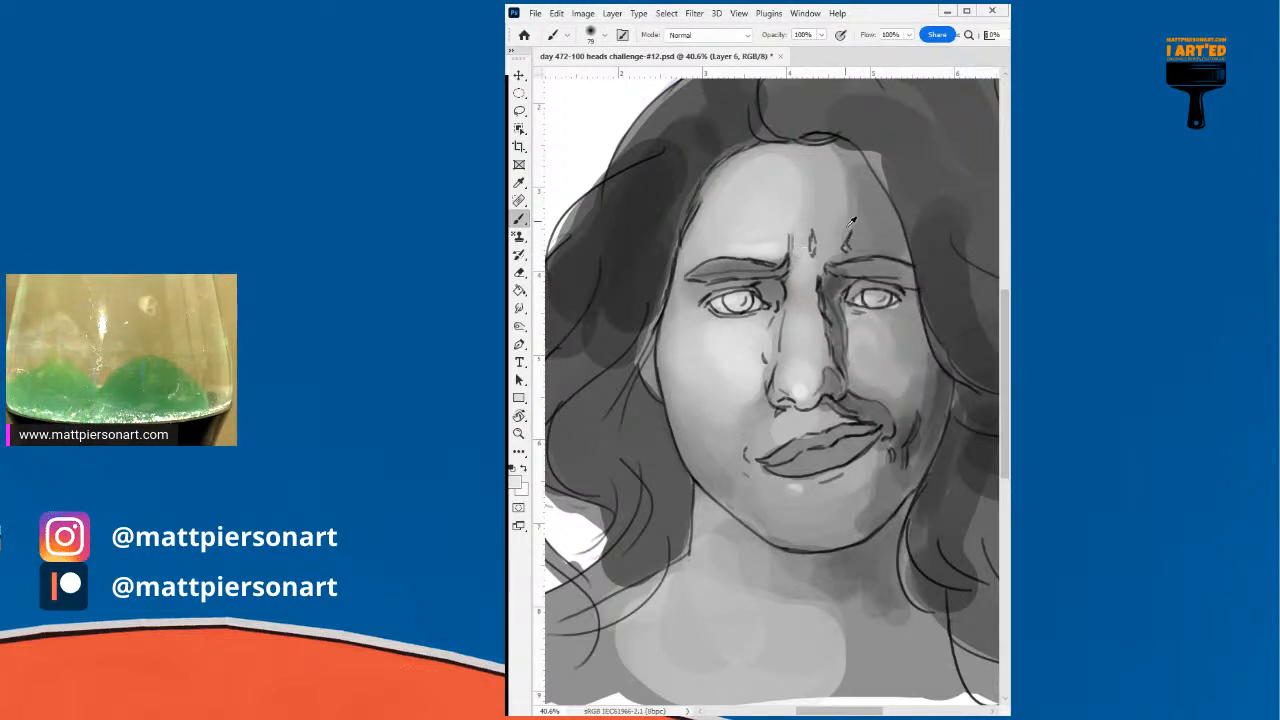
- Darken both eyebrows with a sampled dark grey and a small soft brush
alt+click(847, 231)
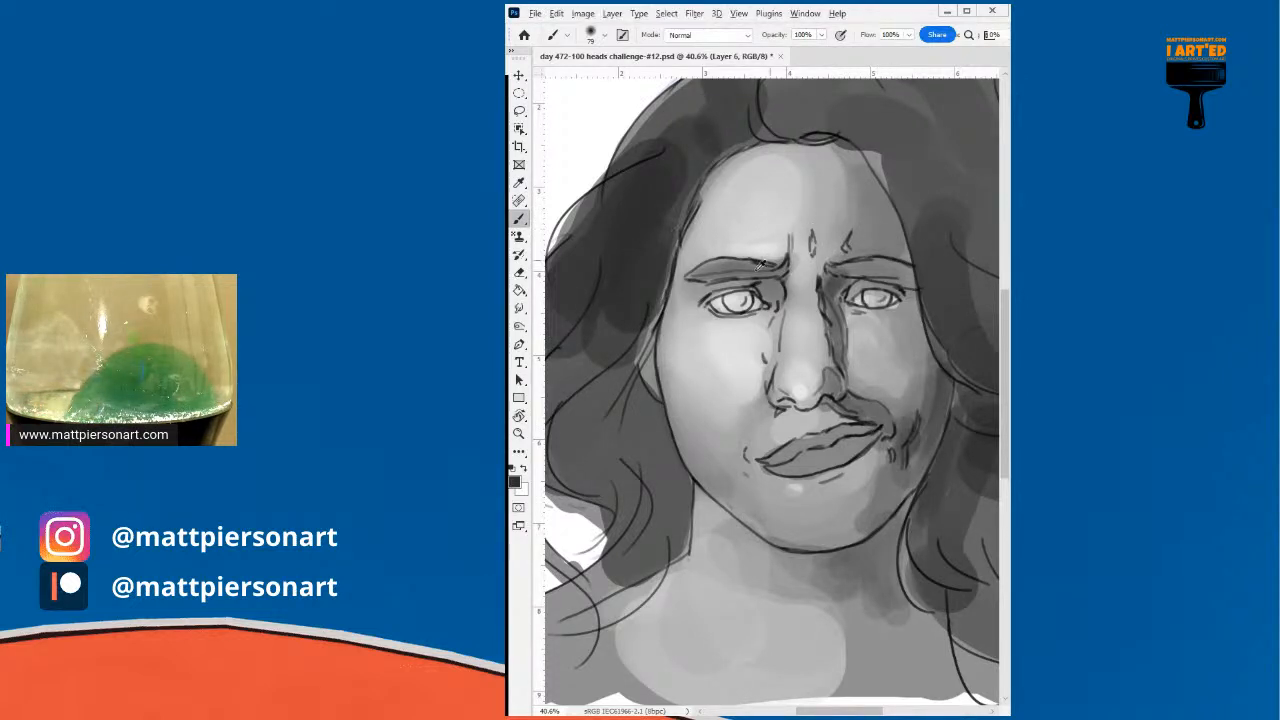
mouse_move(730, 268)
mouse_down()
mouse_move(719, 269)
mouse_move(744, 271)
mouse_up()
mouse_move(742, 269)
mouse_down()
mouse_move(711, 270)
mouse_move(769, 268)
mouse_move(752, 269)
mouse_up()
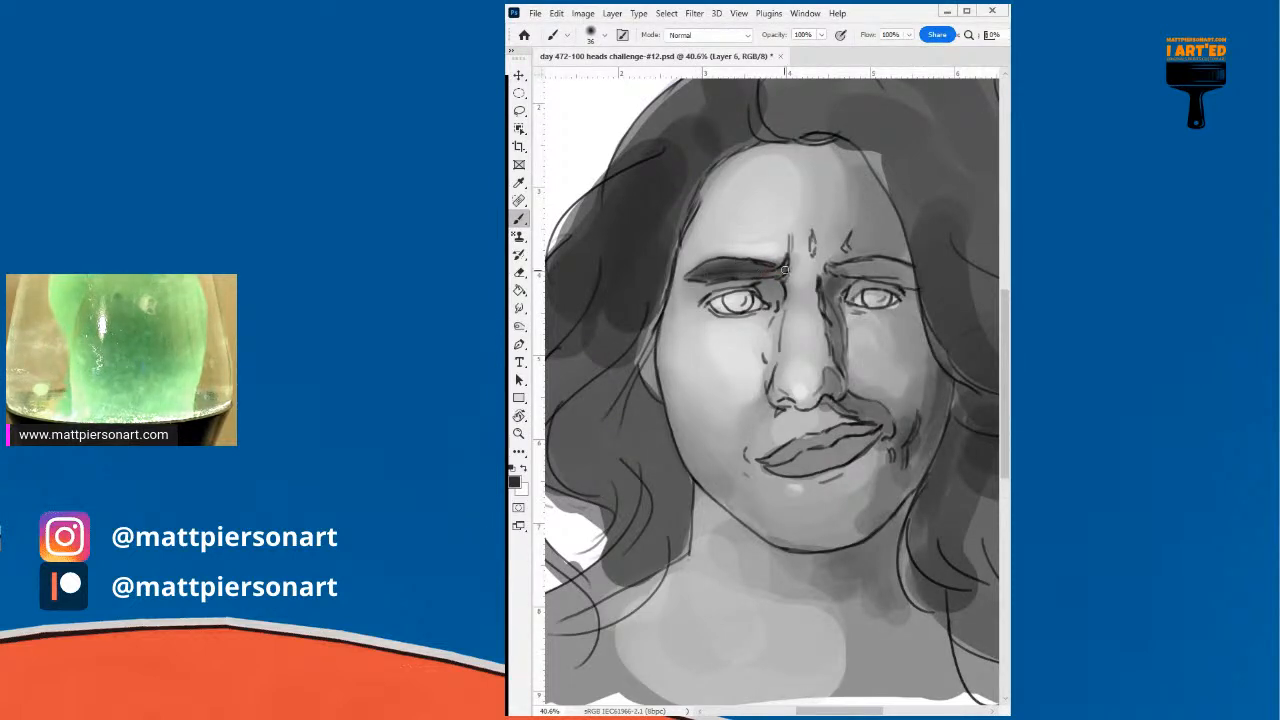
mouse_move(836, 274)
mouse_down()
mouse_move(903, 269)
mouse_move(844, 268)
mouse_up()
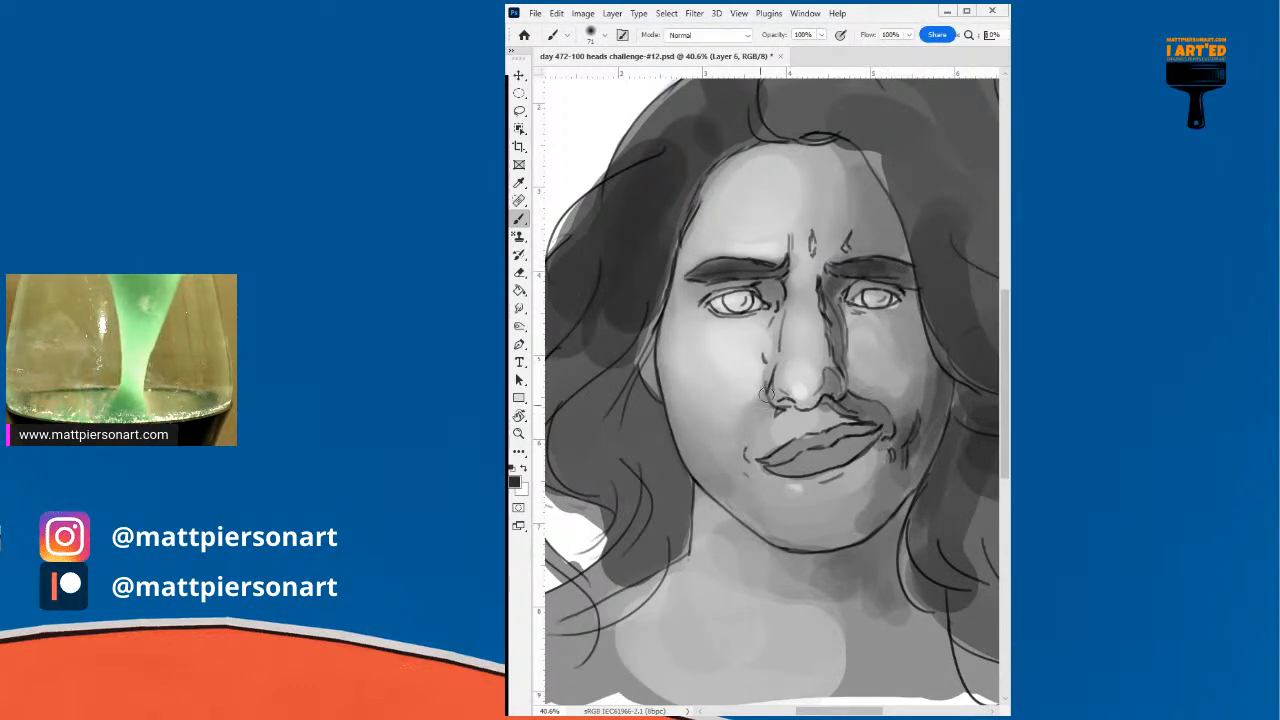
- Blend sampled mid and light greys around the left nostril, above the upper lip and on the inner left cheek
drag(772, 385, 803, 420)
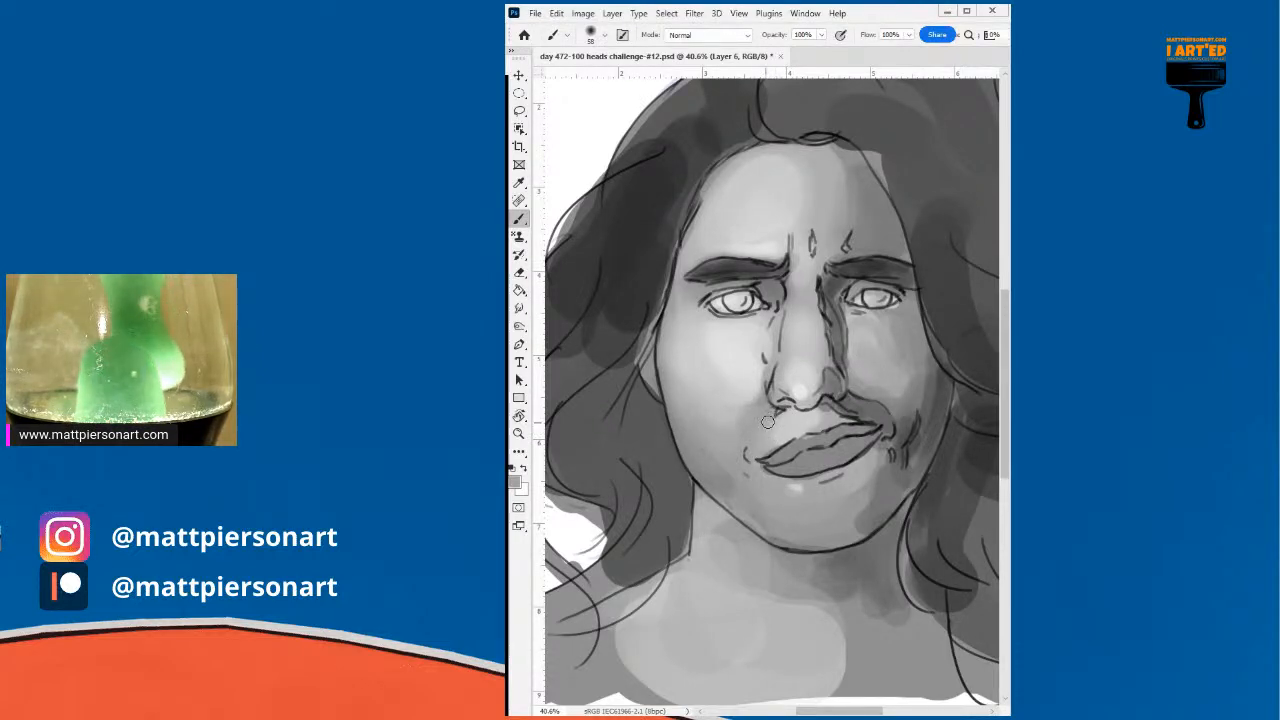
alt+click(768, 438)
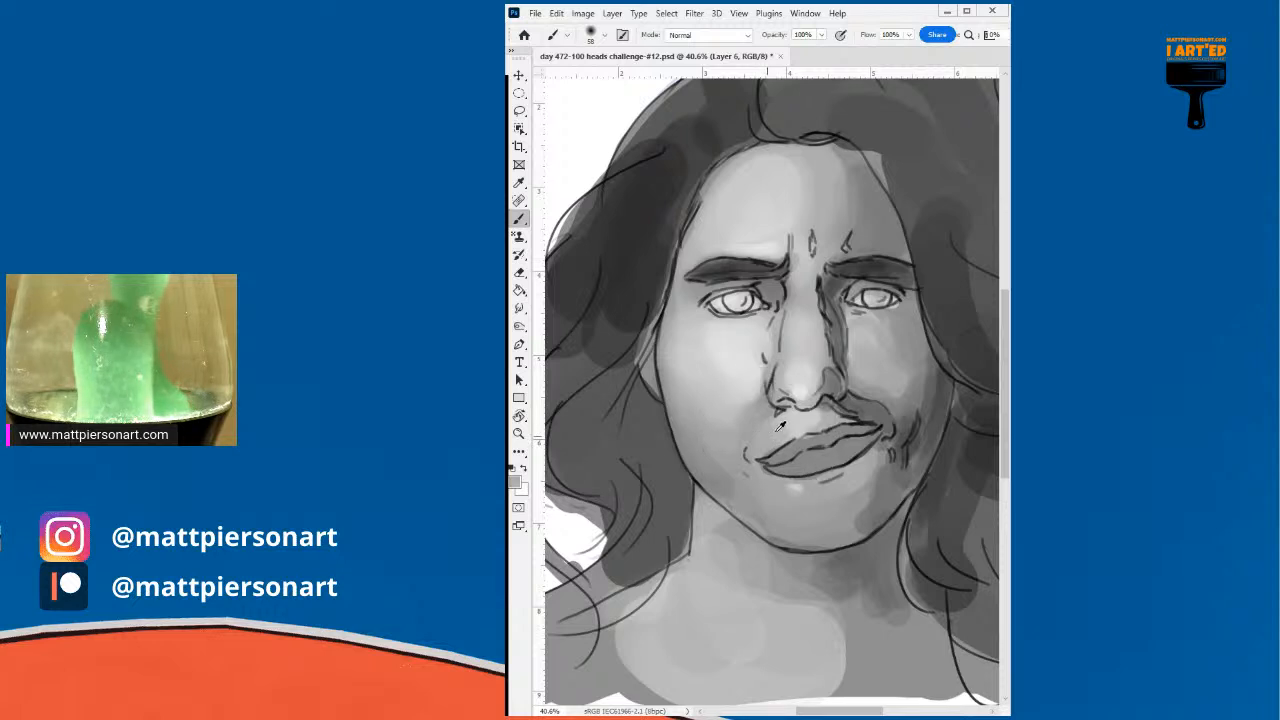
alt+click(776, 436)
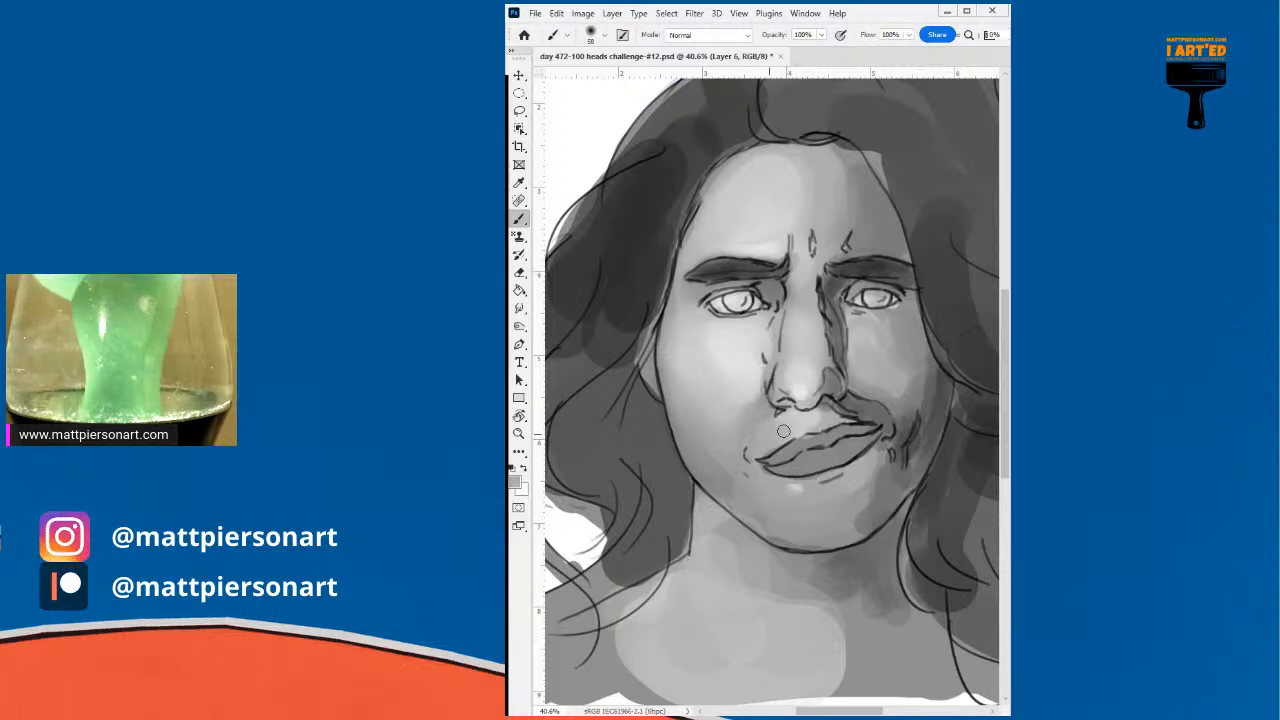
alt+click(752, 369)
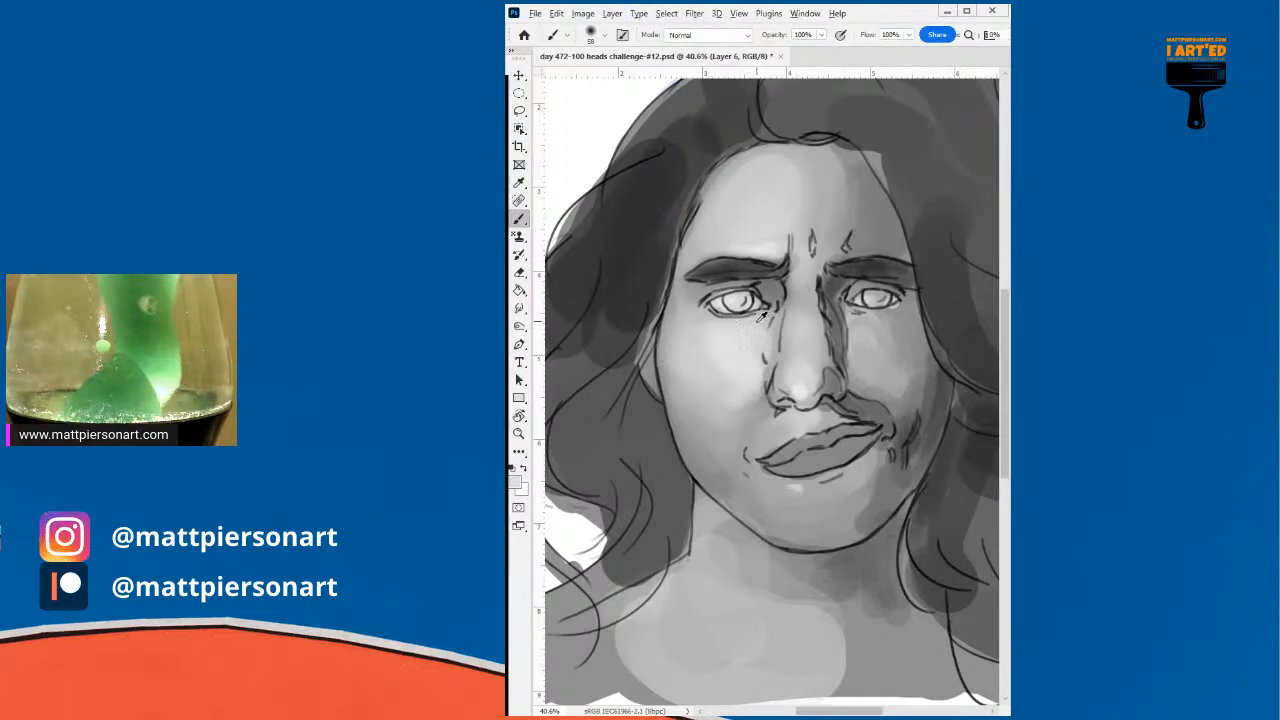
- Fill the left iris with dark grey using a fully hard round brush, and paint a black pupil inside it
alt+click(757, 270)
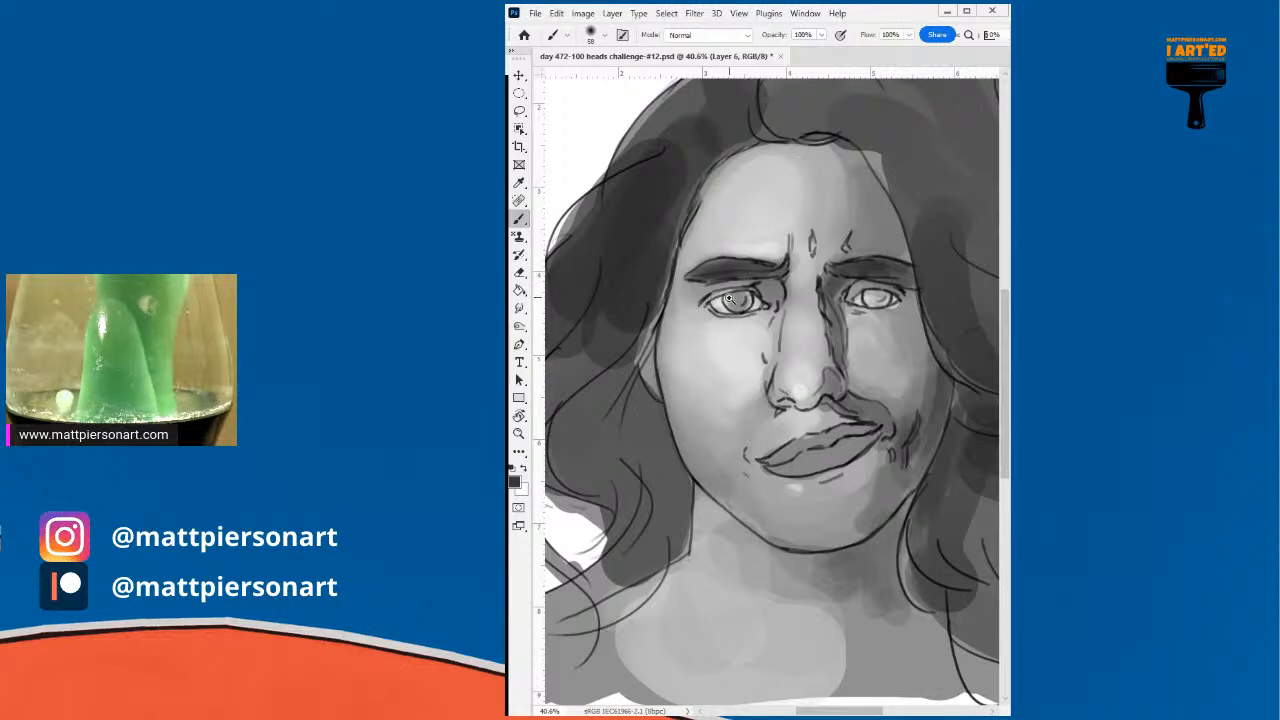
scroll(735, 299, up, 2)
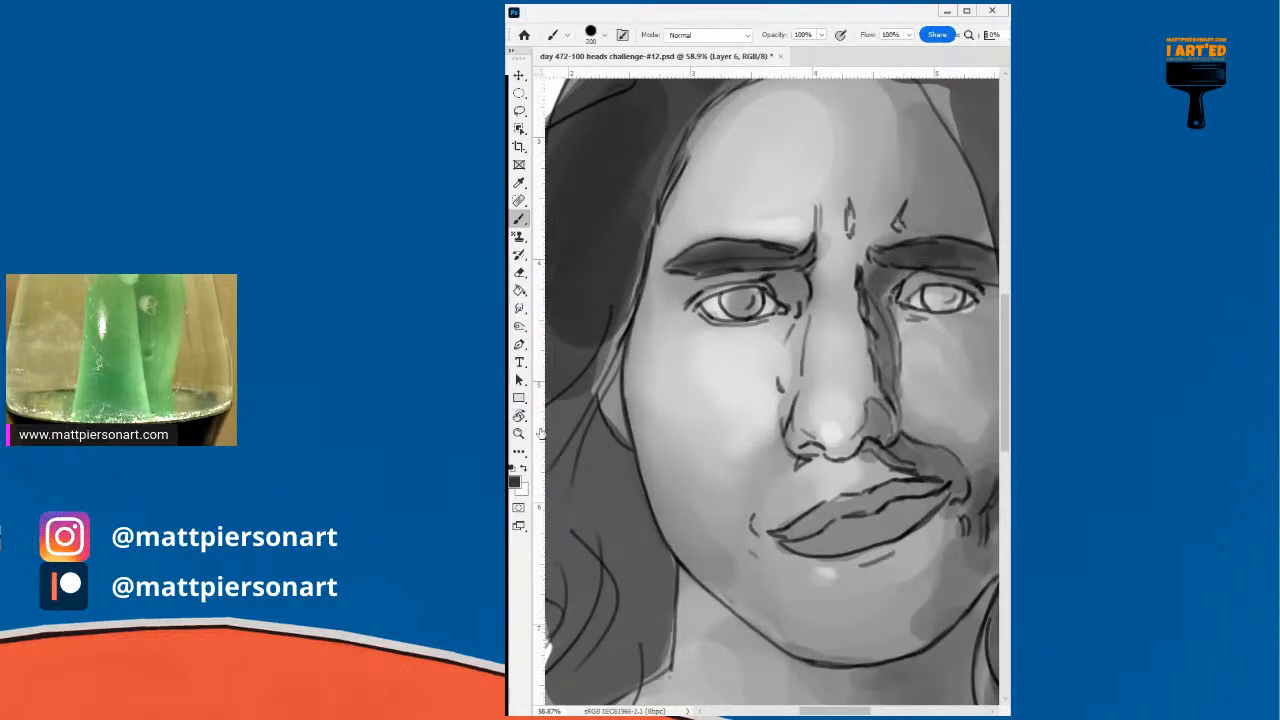
scroll(760, 315, up, 2)
alt+right_click(768, 320)
drag(769, 315, 731, 315)
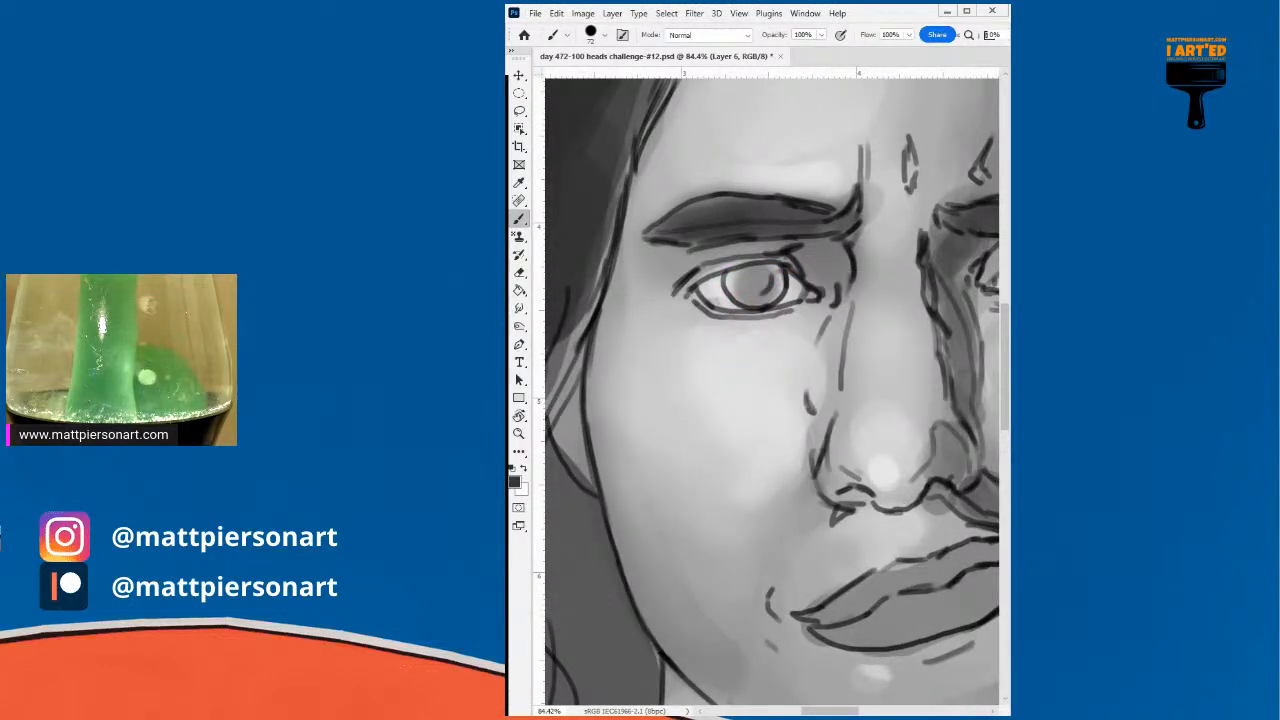
alt+right_click(752, 289)
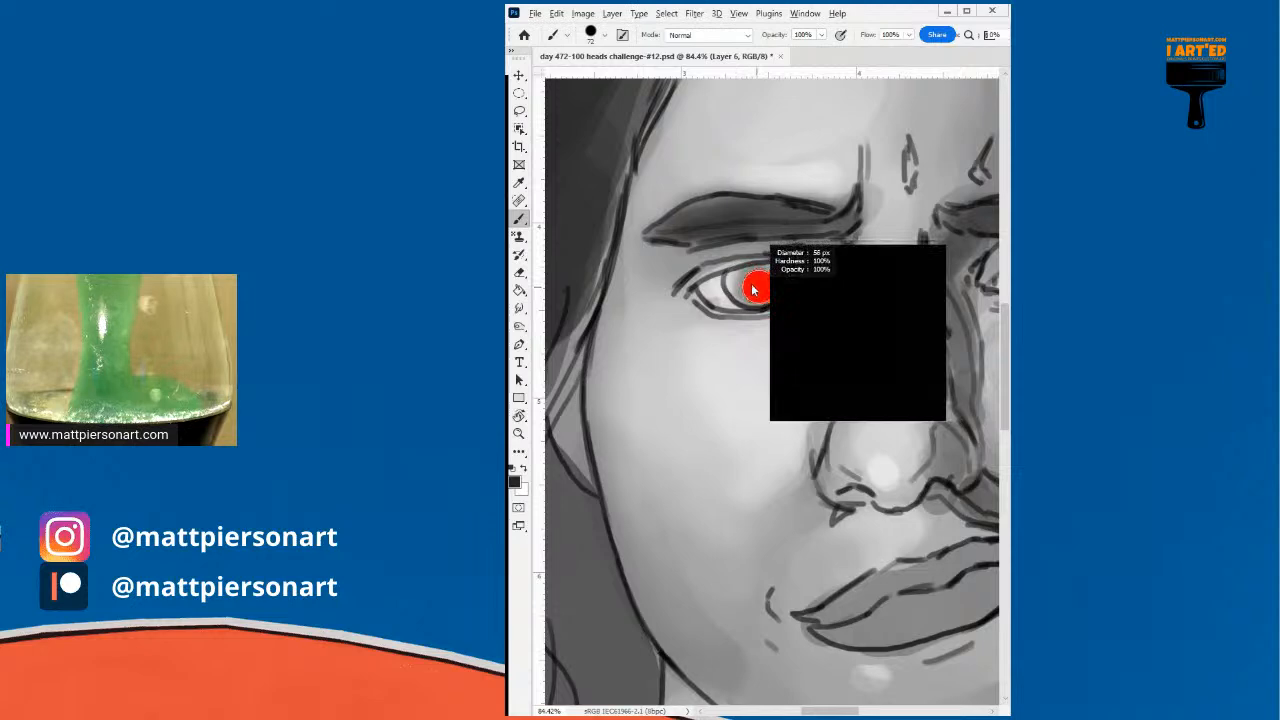
mouse_move(752, 289)
mouse_down()
mouse_move(768, 281)
mouse_move(746, 273)
mouse_move(772, 274)
mouse_move(776, 290)
mouse_move(747, 284)
mouse_move(738, 296)
mouse_move(730, 282)
mouse_move(774, 272)
mouse_up()
alt+right_click(765, 280)
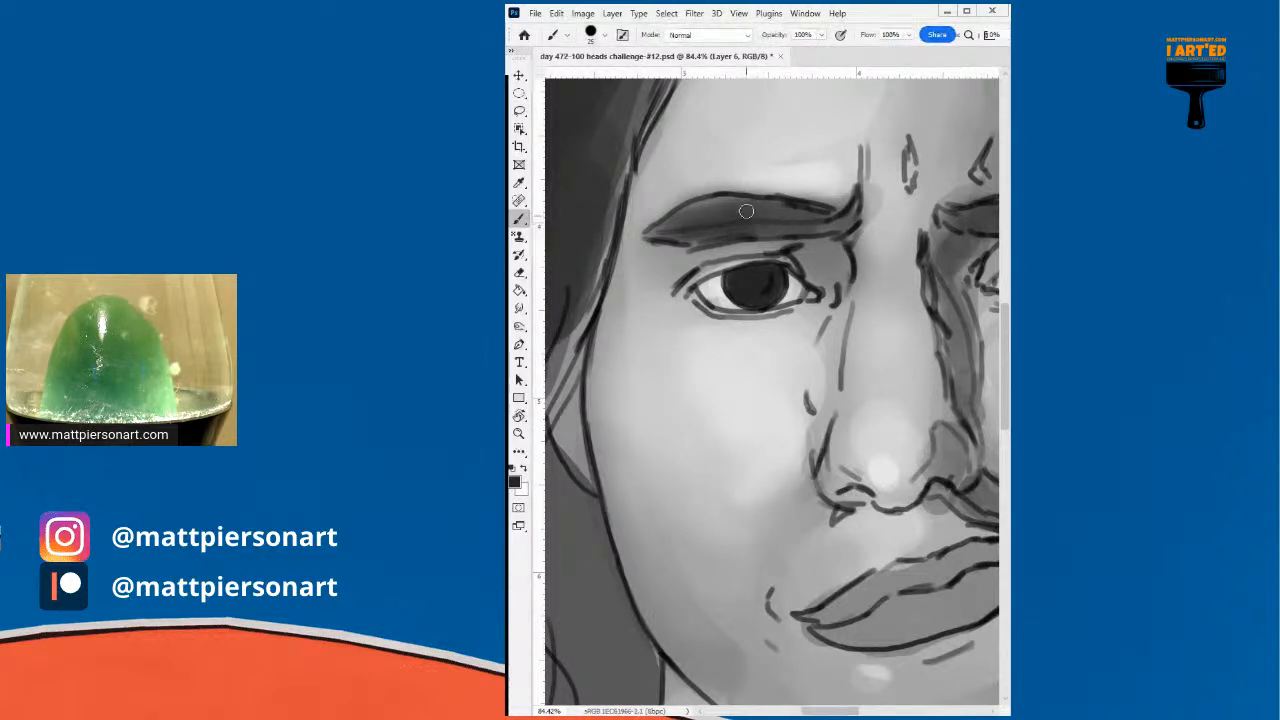
alt+right_click(728, 306)
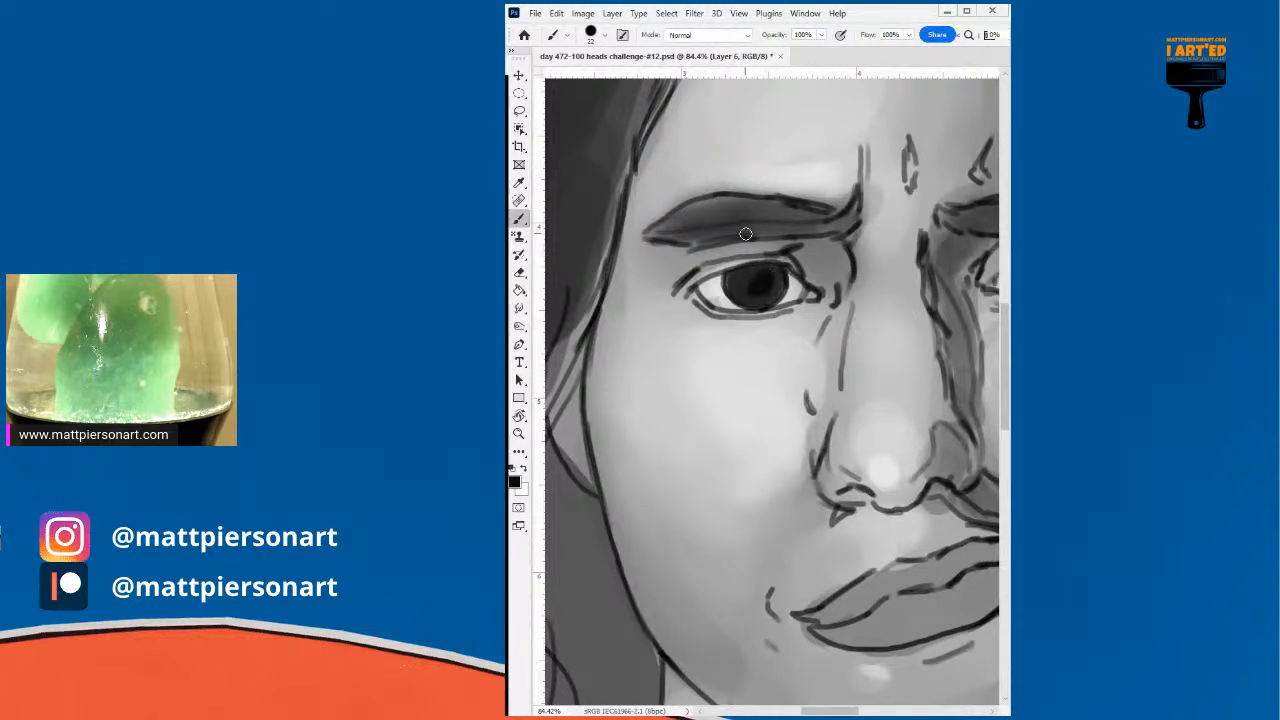
- Shade the eyelid and socket around the left eye with a 70 px brush
alt+right_click(770, 296)
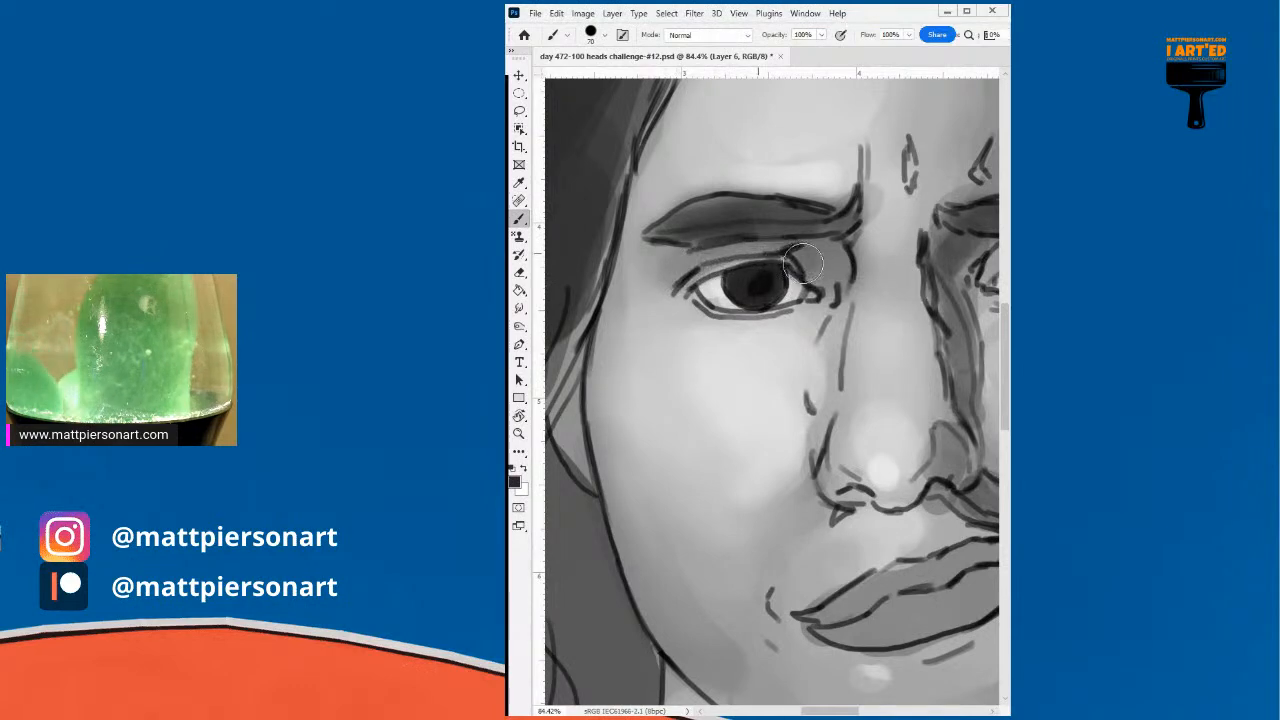
mouse_move(658, 270)
mouse_down()
mouse_move(700, 251)
mouse_move(828, 282)
mouse_move(680, 297)
mouse_up()
mouse_move(738, 268)
mouse_down()
mouse_move(815, 249)
mouse_move(890, 276)
mouse_move(883, 253)
mouse_move(843, 320)
mouse_up()
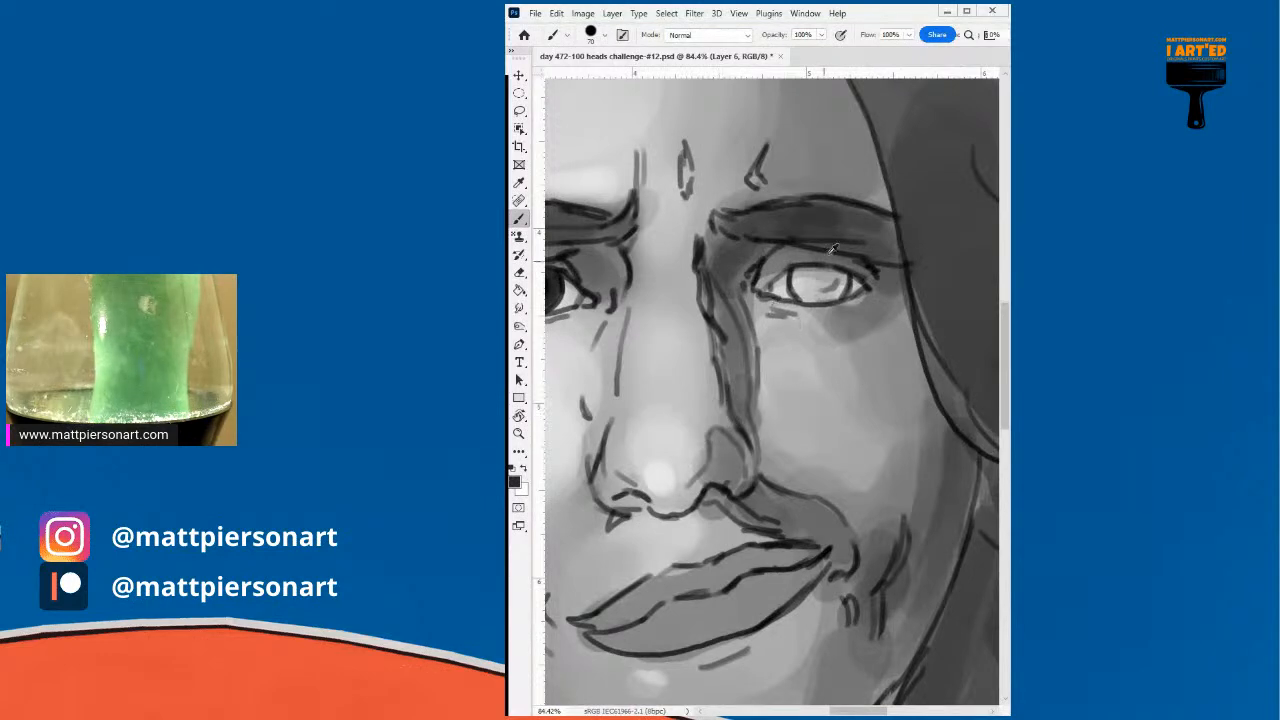
- Fill the nostrils with dark grey using a small hard brush
drag(750, 405, 738, 416)
drag(739, 487, 782, 425)
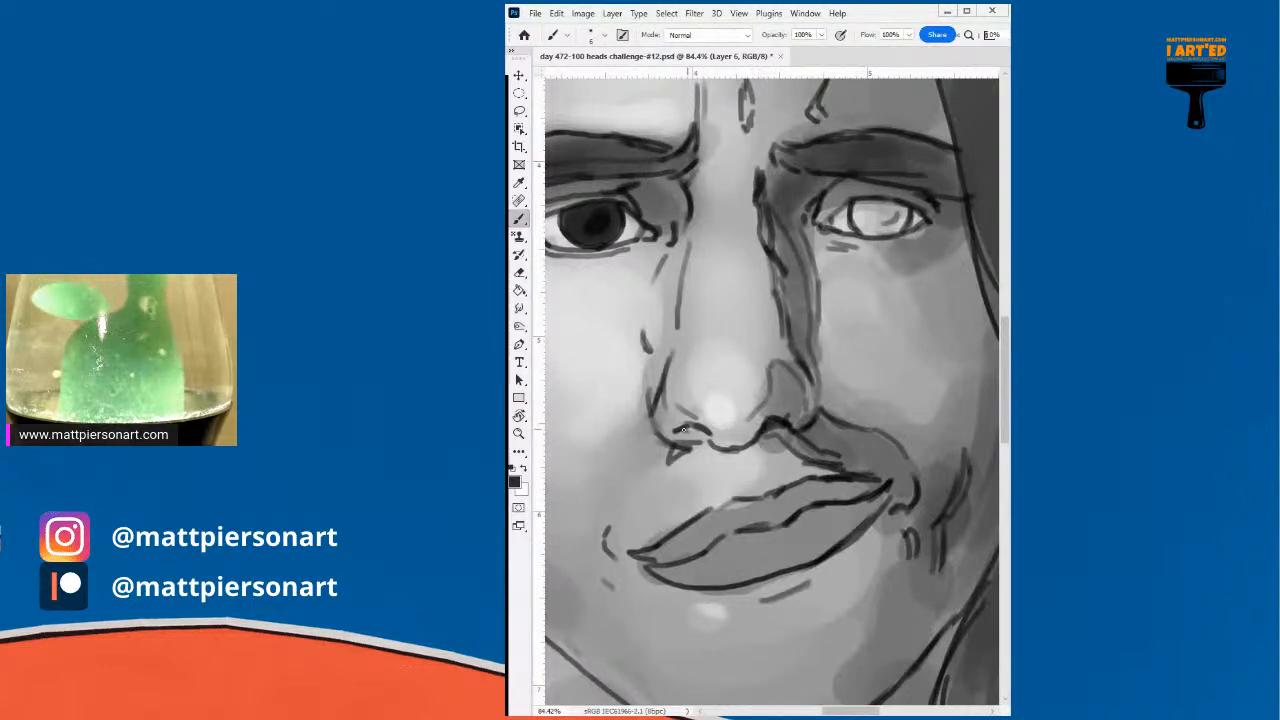
mouse_move(711, 451)
mouse_down()
mouse_move(698, 430)
mouse_move(712, 432)
mouse_move(695, 447)
mouse_move(695, 436)
mouse_up()
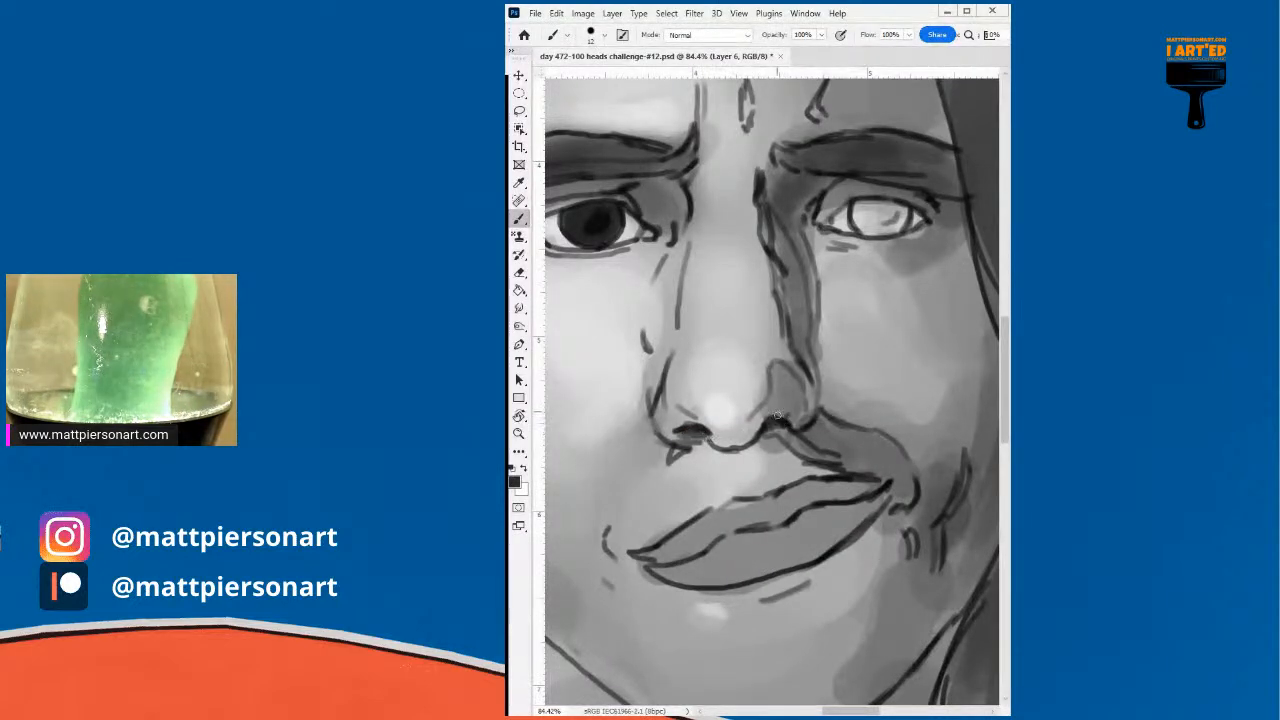
- Add a catchlight to the left iris with a light grey sampled from the cheek and a 12 px brush
scroll(778, 410, down, 4)
scroll(761, 437, down, 5)
alt+click(731, 370)
scroll(716, 369, up, 2)
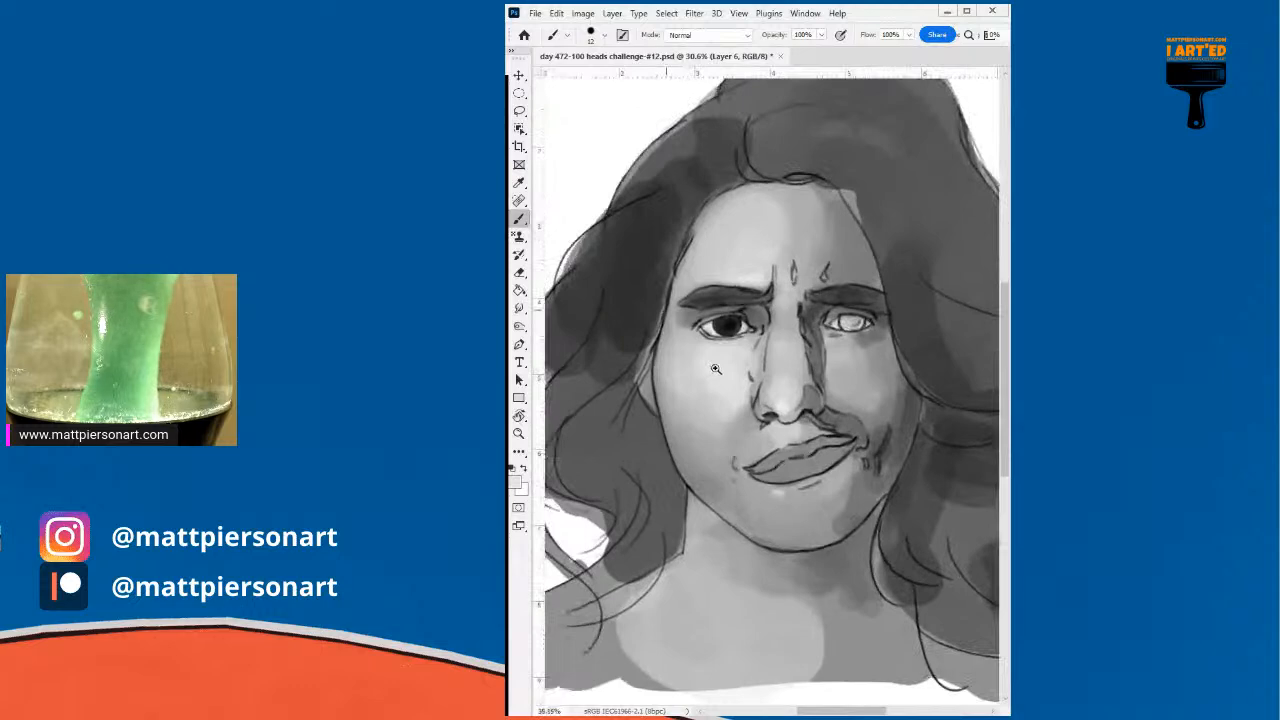
scroll(715, 369, up, 2)
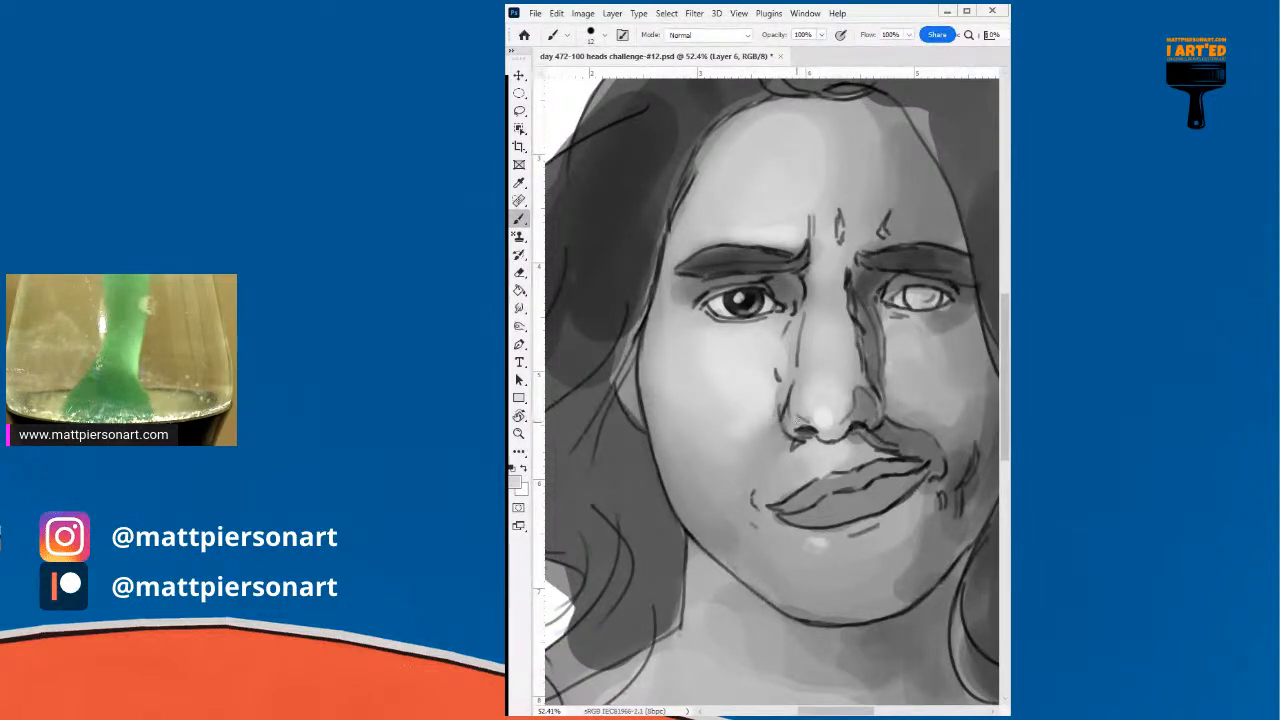
- Paint light grey on the left cheek and along the side of the nose, undoing one stroke and repainting it
scroll(791, 433, down, 5)
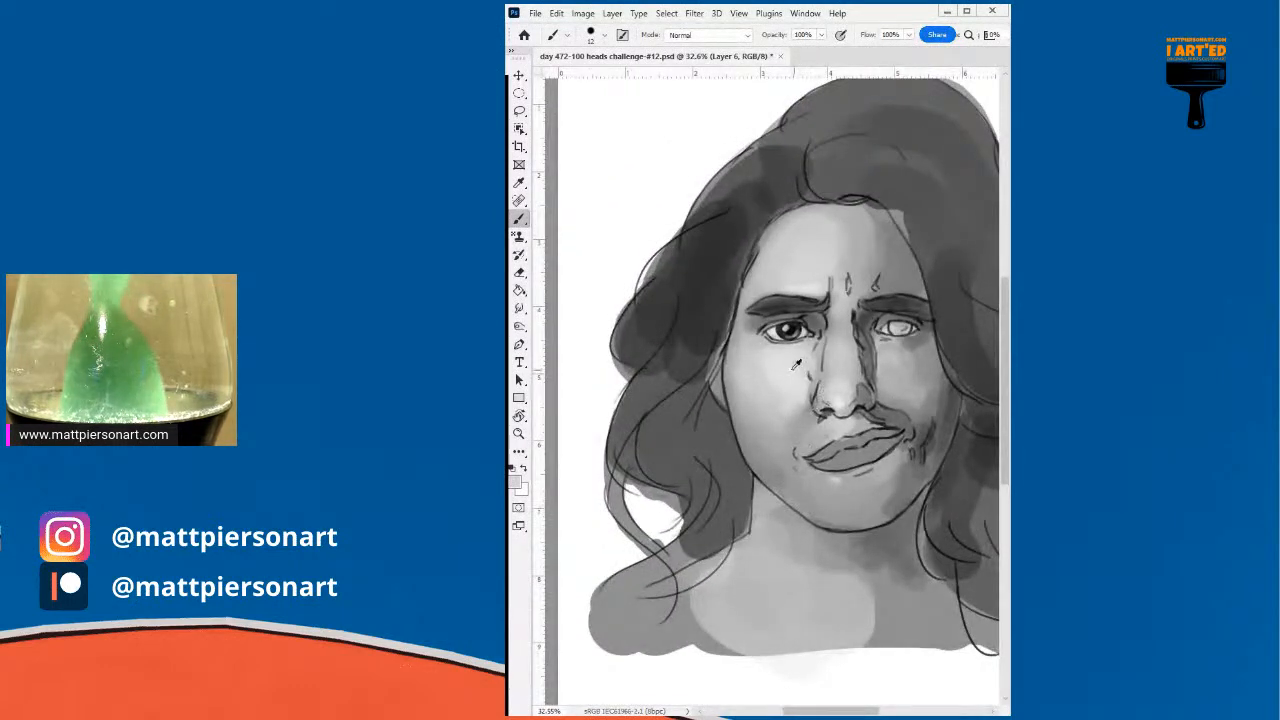
alt+right_click(812, 428)
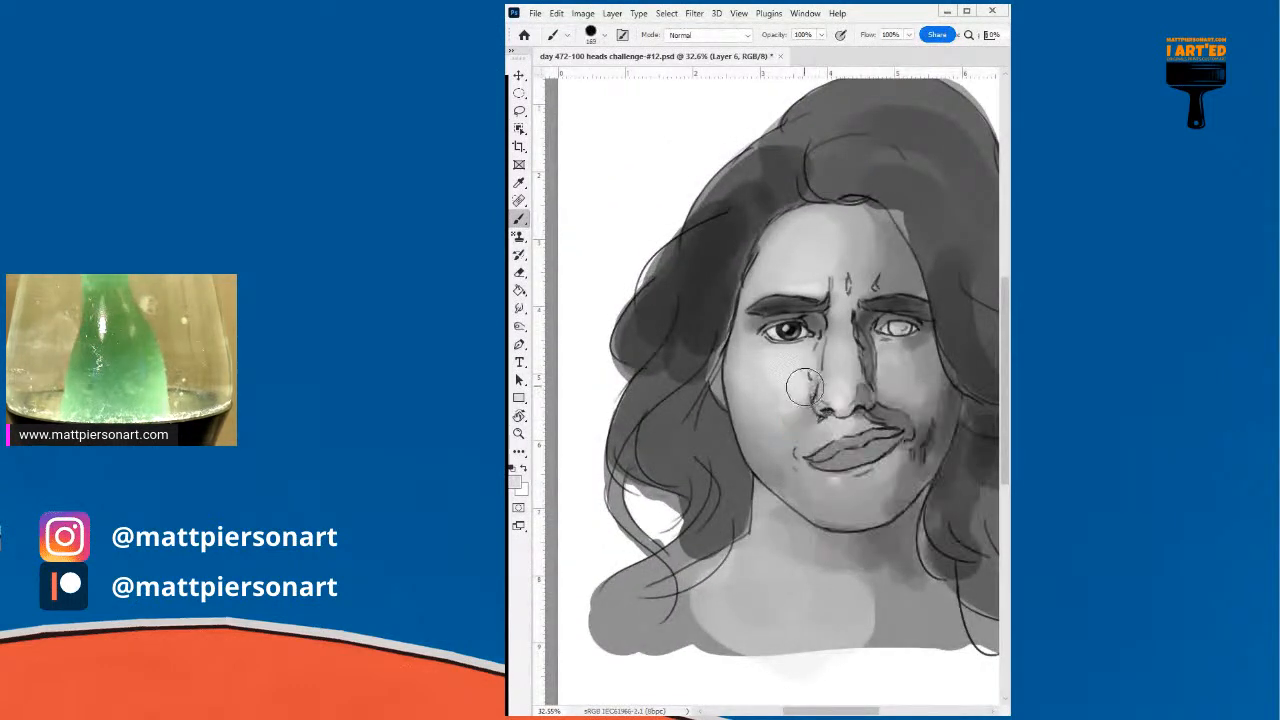
alt+right_click(801, 388)
drag(801, 395, 790, 396)
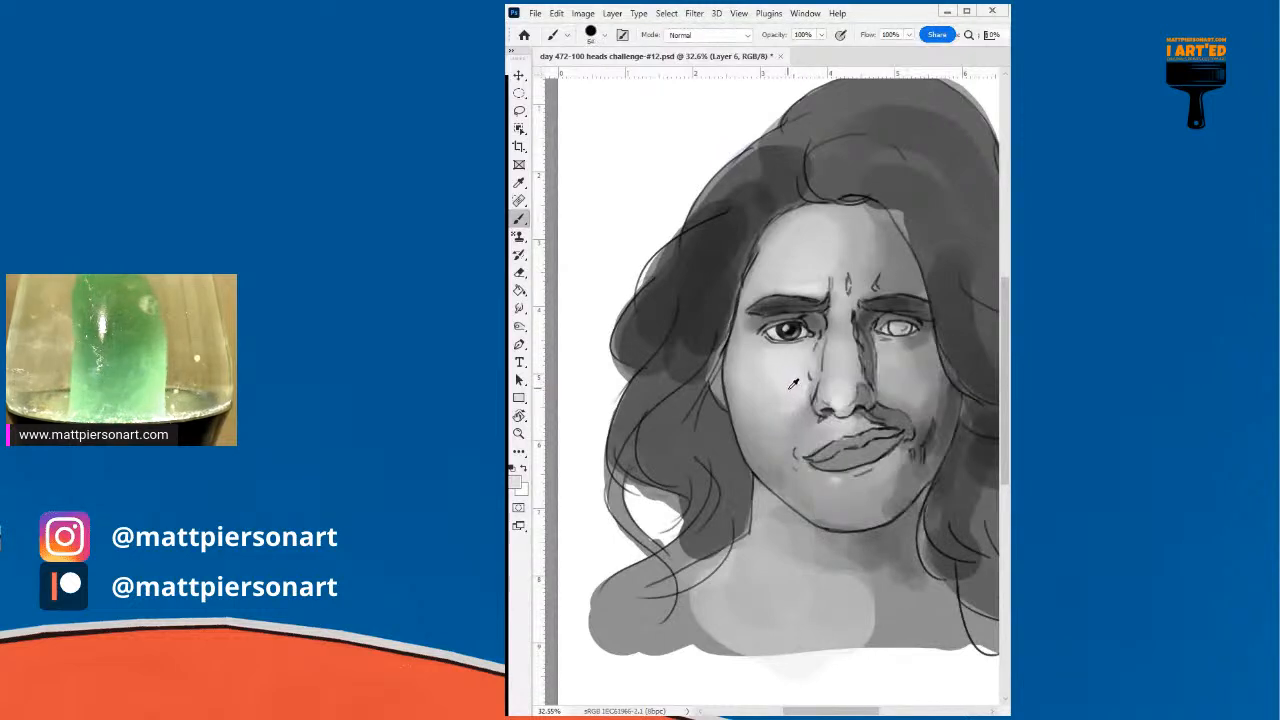
mouse_move(820, 330)
mouse_down()
mouse_move(813, 364)
mouse_move(860, 374)
mouse_up()
key(ctrl+z)
drag(863, 371, 828, 399)
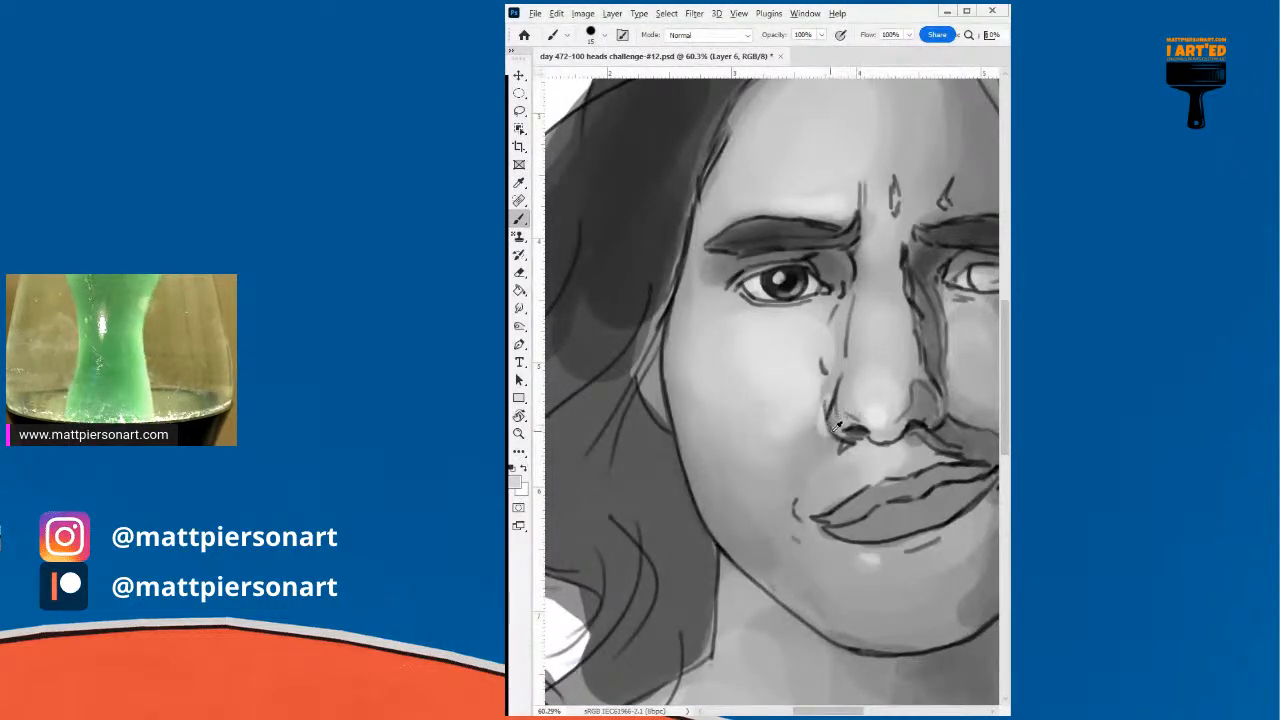
- Smooth the cheek beside the left nostril and lighten the ear area at the edge of the face
drag(801, 427, 812, 427)
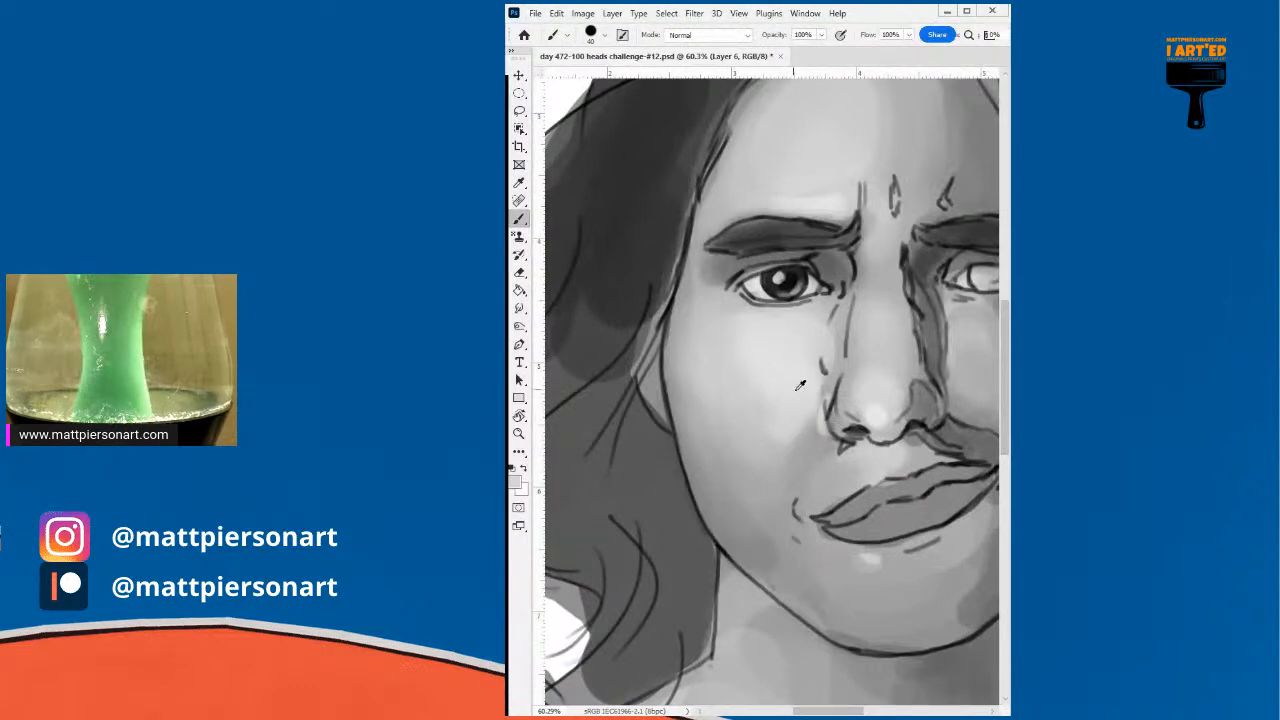
drag(676, 366, 666, 378)
drag(656, 362, 662, 410)
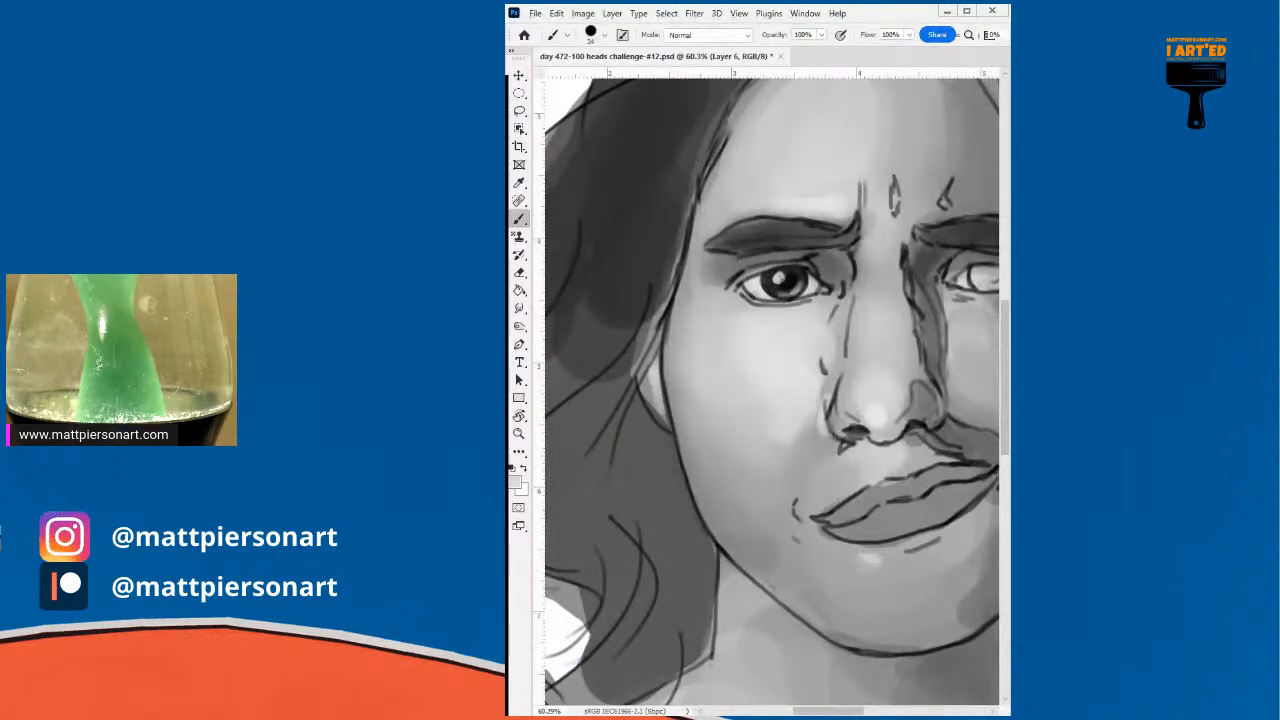
- Brighten the white and catchlight of the left eye, and add a light highlight to the right eye
drag(805, 298, 760, 296)
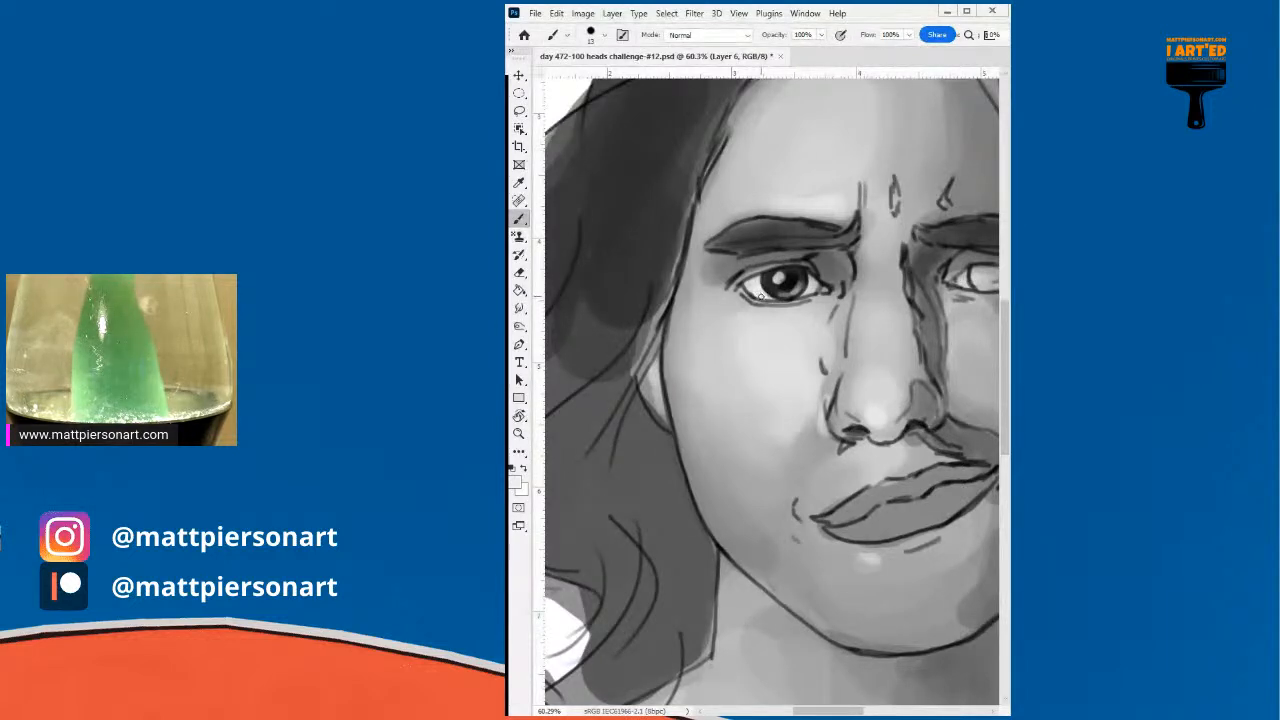
scroll(822, 290, right, 3)
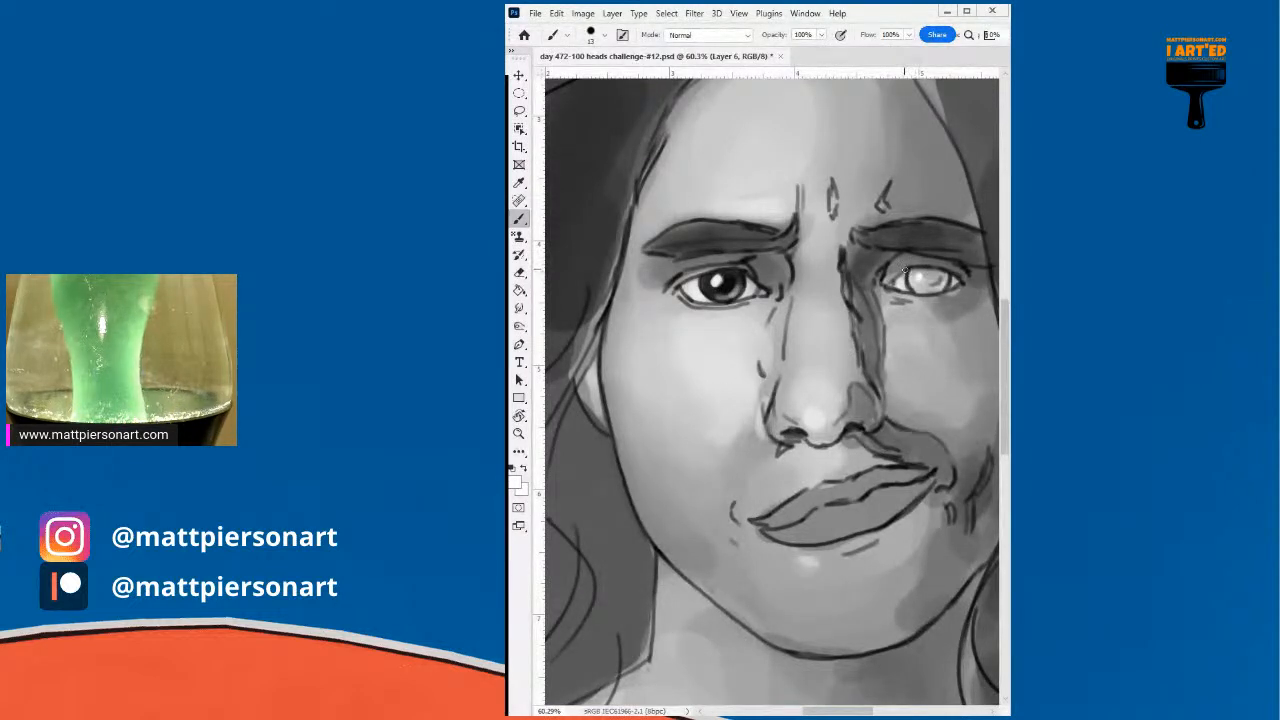
drag(932, 527, 868, 523)
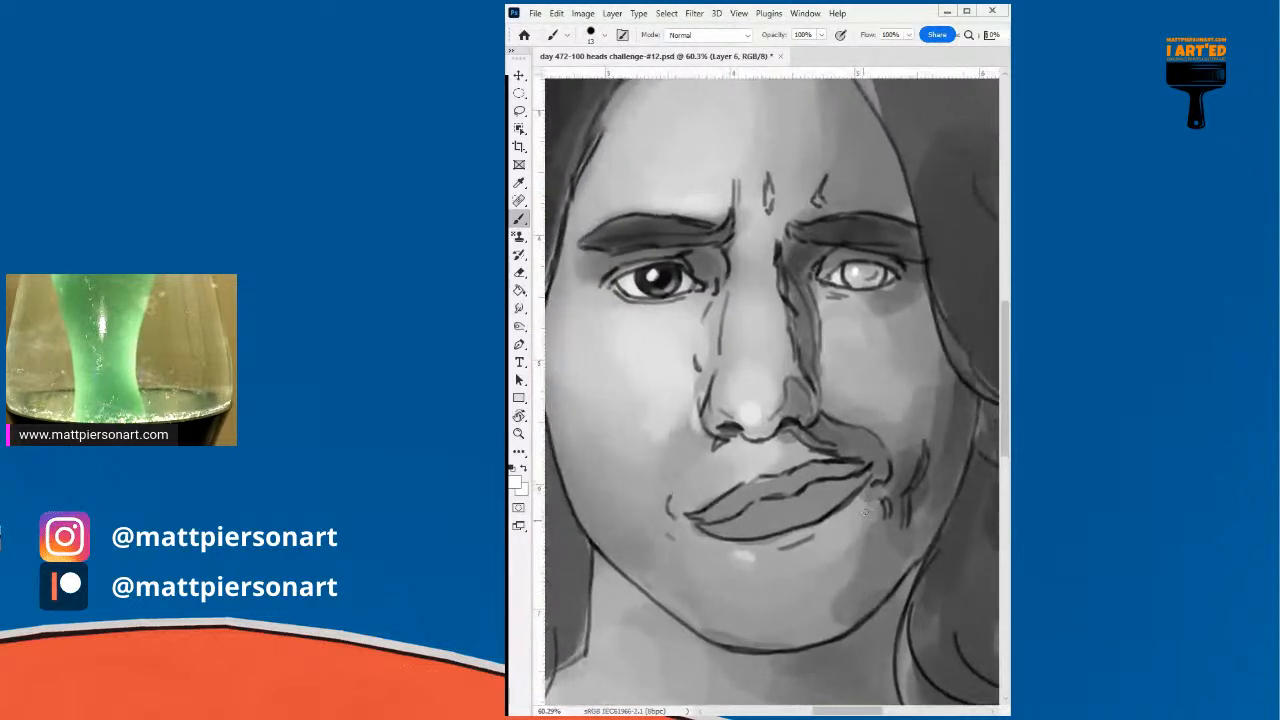
- Lighten the right cheek with light grey using a larger brush, and sample the dark grey of the right eyebrow
alt+right_click(920, 467)
drag(923, 467, 929, 470)
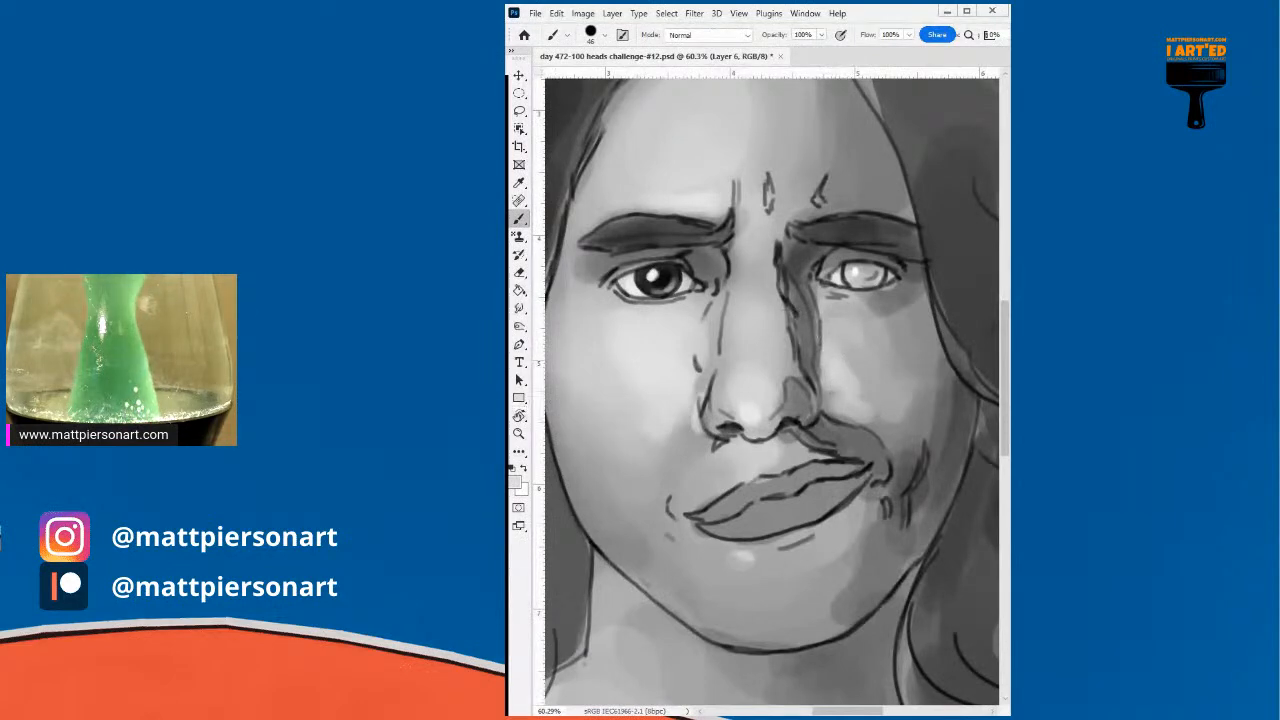
mouse_move(864, 373)
mouse_down()
mouse_move(842, 373)
mouse_move(857, 349)
mouse_move(861, 360)
mouse_up()
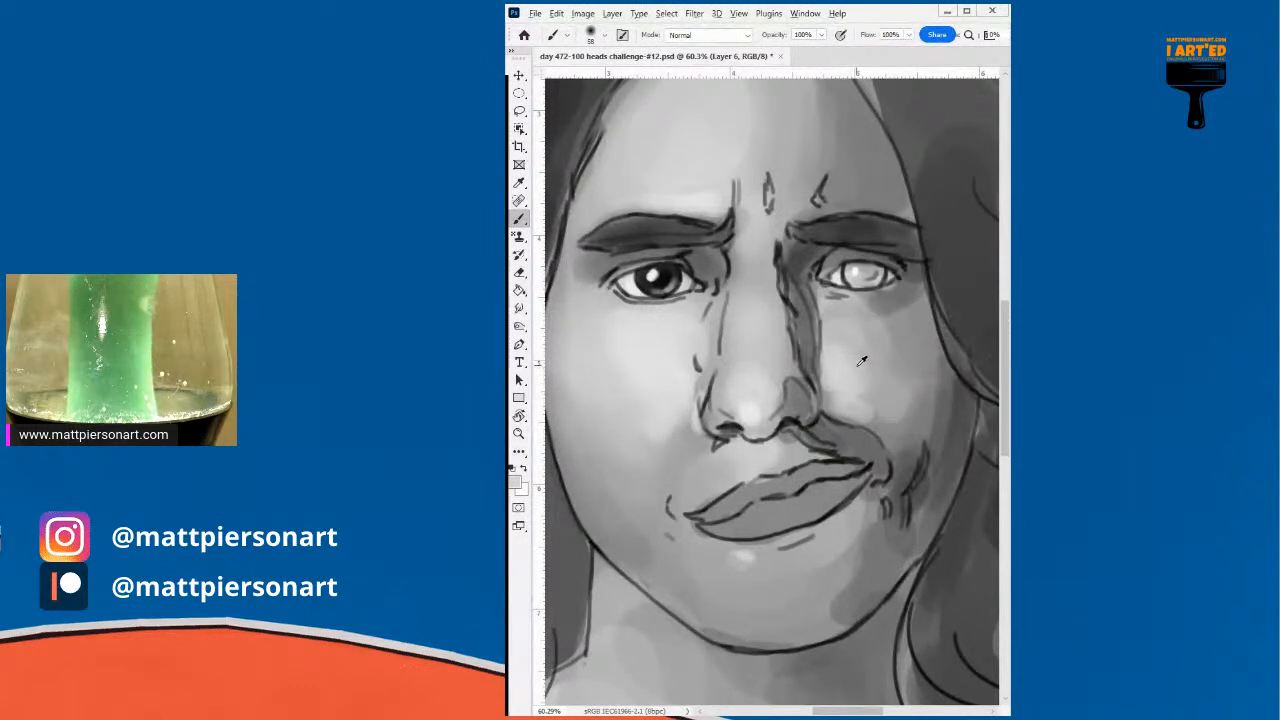
alt+click(821, 232)
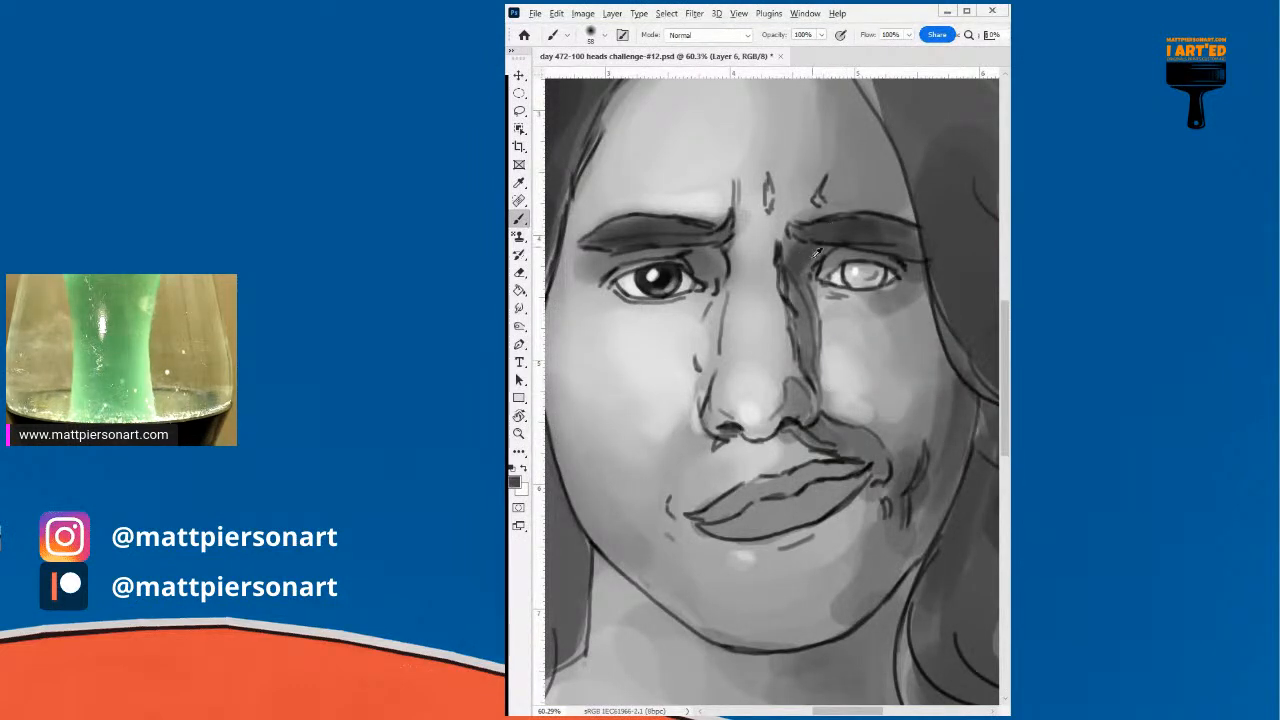
- Deepen the shadow along the right side of the nose with sampled greys, and sample black from the left eye's pupil
drag(846, 327, 841, 327)
mouse_move(811, 344)
mouse_down()
mouse_move(816, 396)
mouse_move(810, 368)
mouse_move(815, 397)
mouse_move(805, 387)
mouse_move(750, 434)
mouse_move(780, 408)
mouse_up()
alt+click(773, 422)
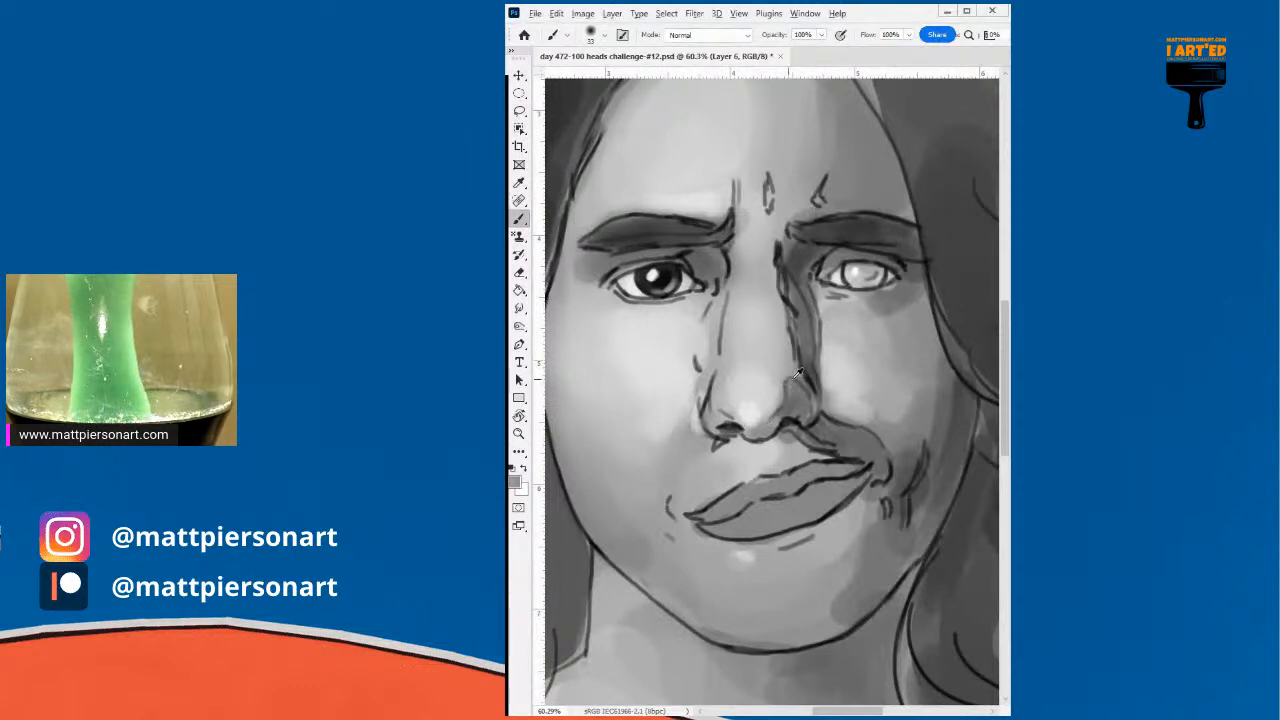
alt+click(843, 231)
alt+right_click(807, 299)
mouse_move(807, 299)
mouse_down()
mouse_move(793, 272)
mouse_move(780, 289)
mouse_move(783, 238)
mouse_move(793, 256)
mouse_move(763, 231)
mouse_move(711, 240)
mouse_move(733, 222)
mouse_move(733, 188)
mouse_up()
alt+click(668, 276)
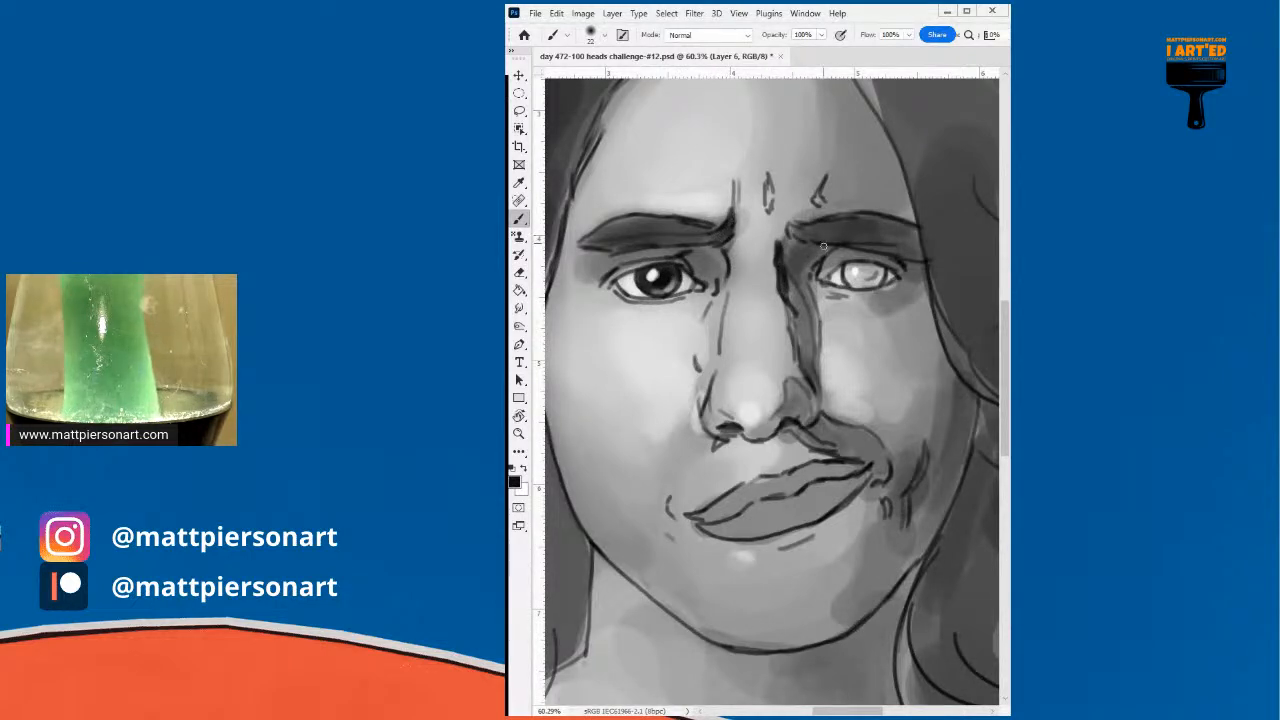
- Paint a dark accent with a 10 px brush where the nose shadow meets the right nostril
alt+right_click(817, 388)
right_click(818, 390)
click(818, 395)
drag(814, 382, 820, 404)
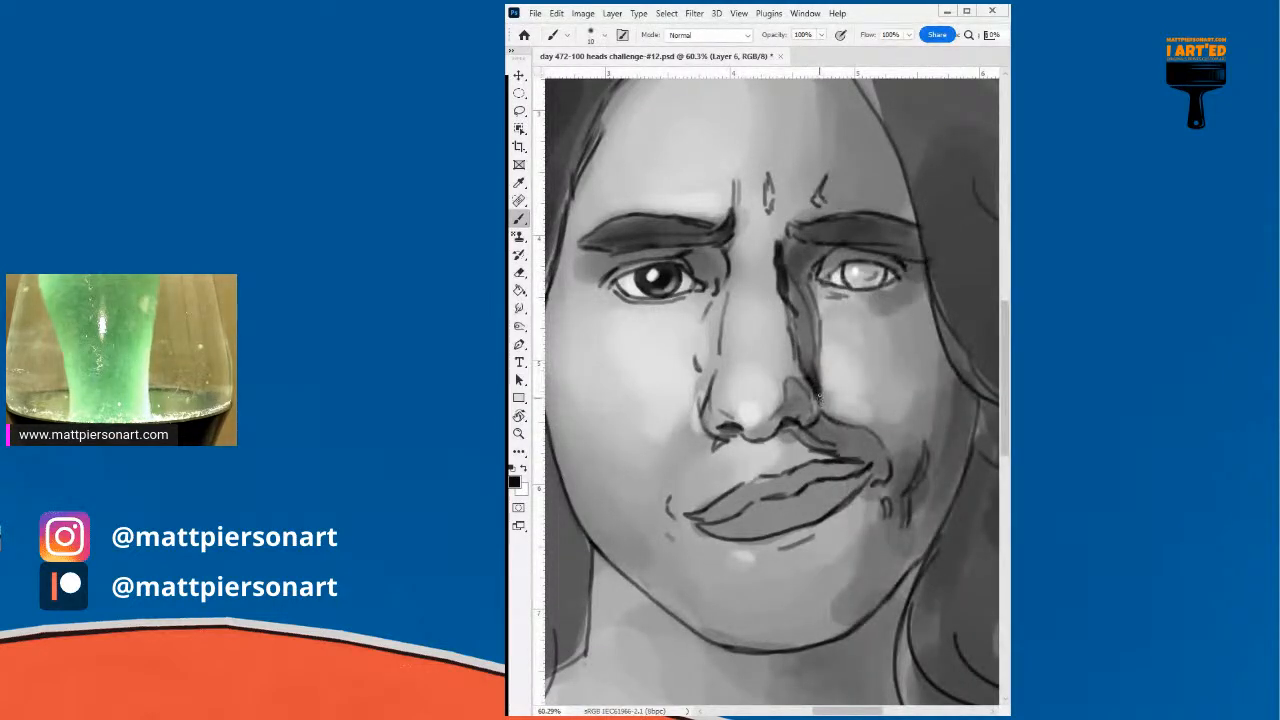
- Swap to light grey and paint a thin light rim around the outer and lower edge of the right nostril
key(x)
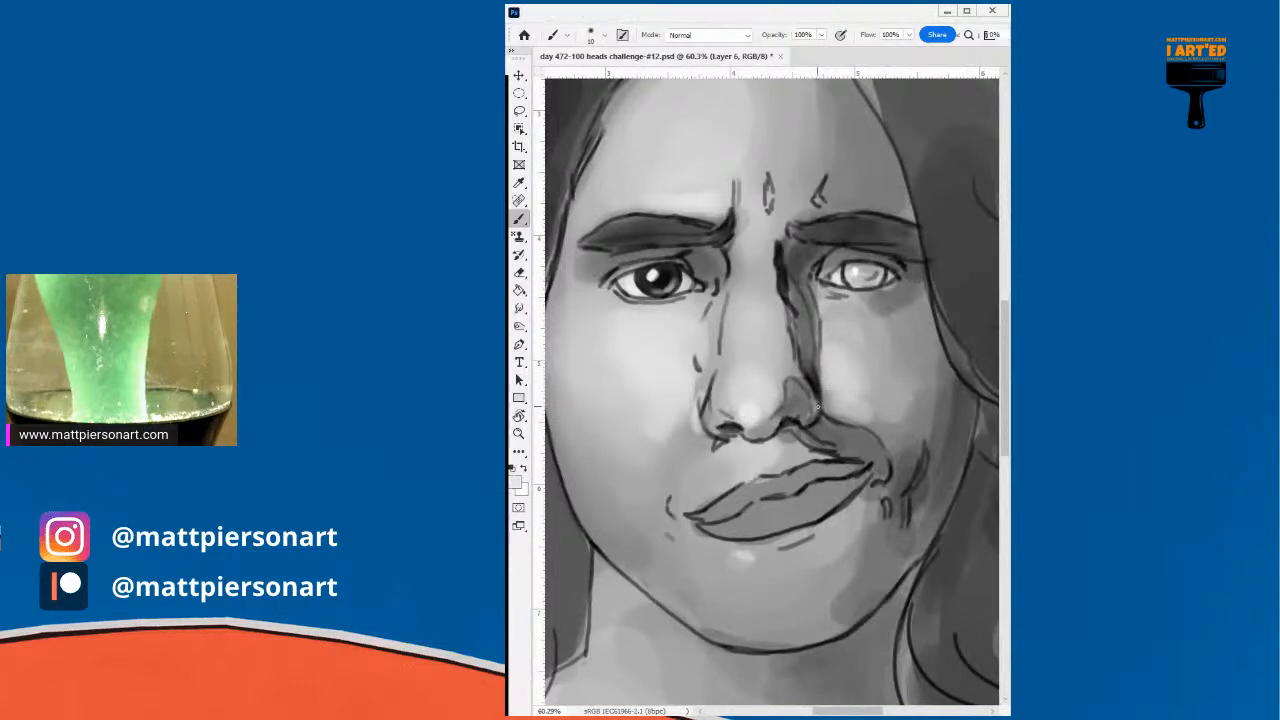
drag(815, 408, 805, 382)
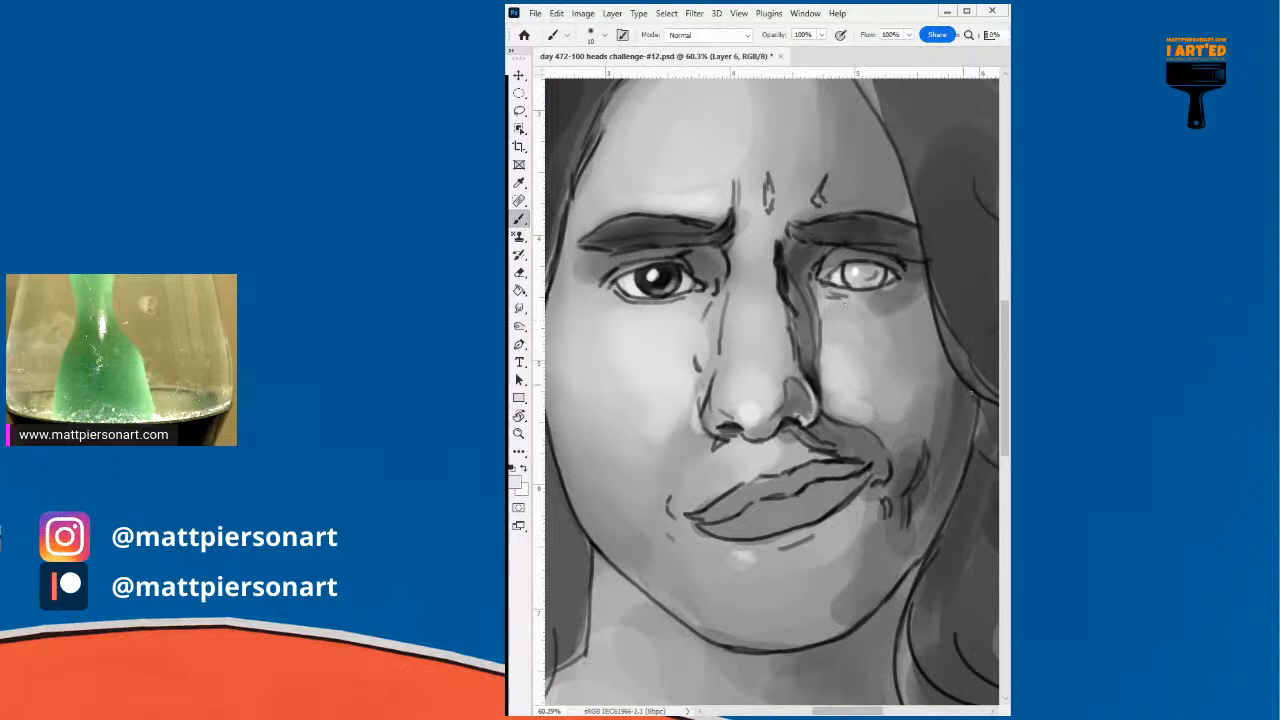
mouse_move(929, 443)
mouse_down()
mouse_move(874, 456)
mouse_move(888, 453)
mouse_up()
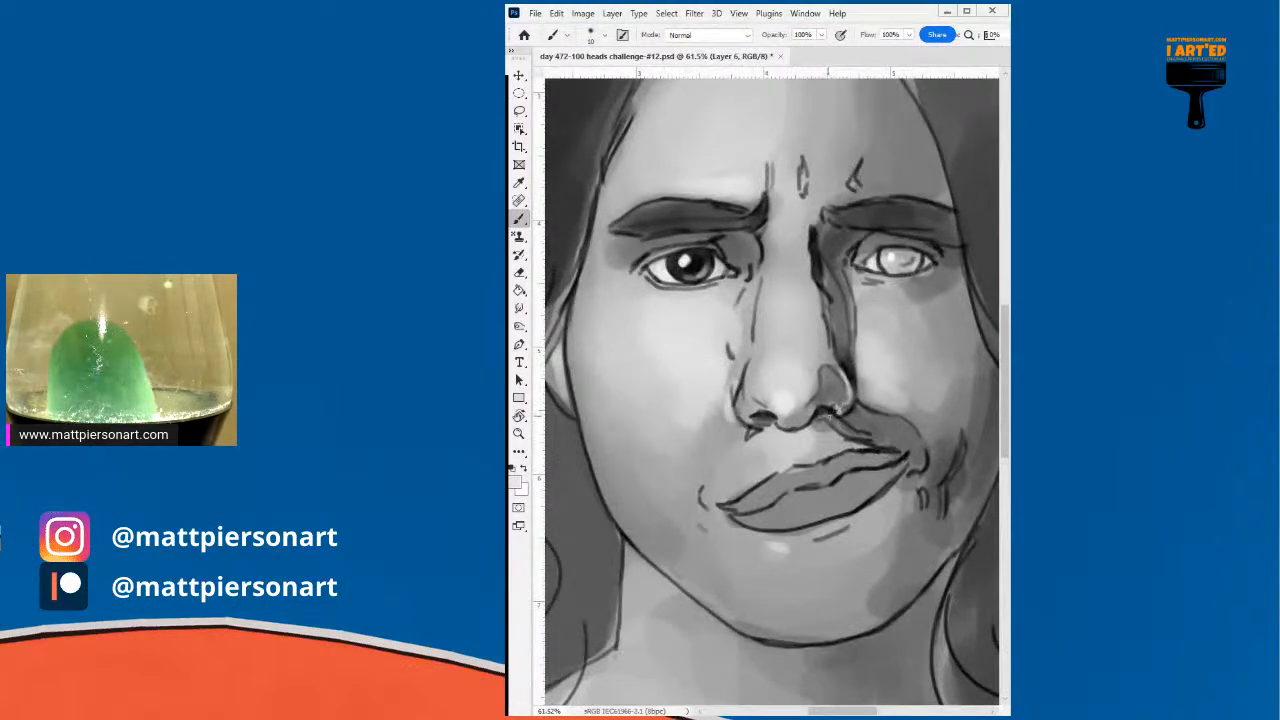
drag(761, 474, 808, 462)
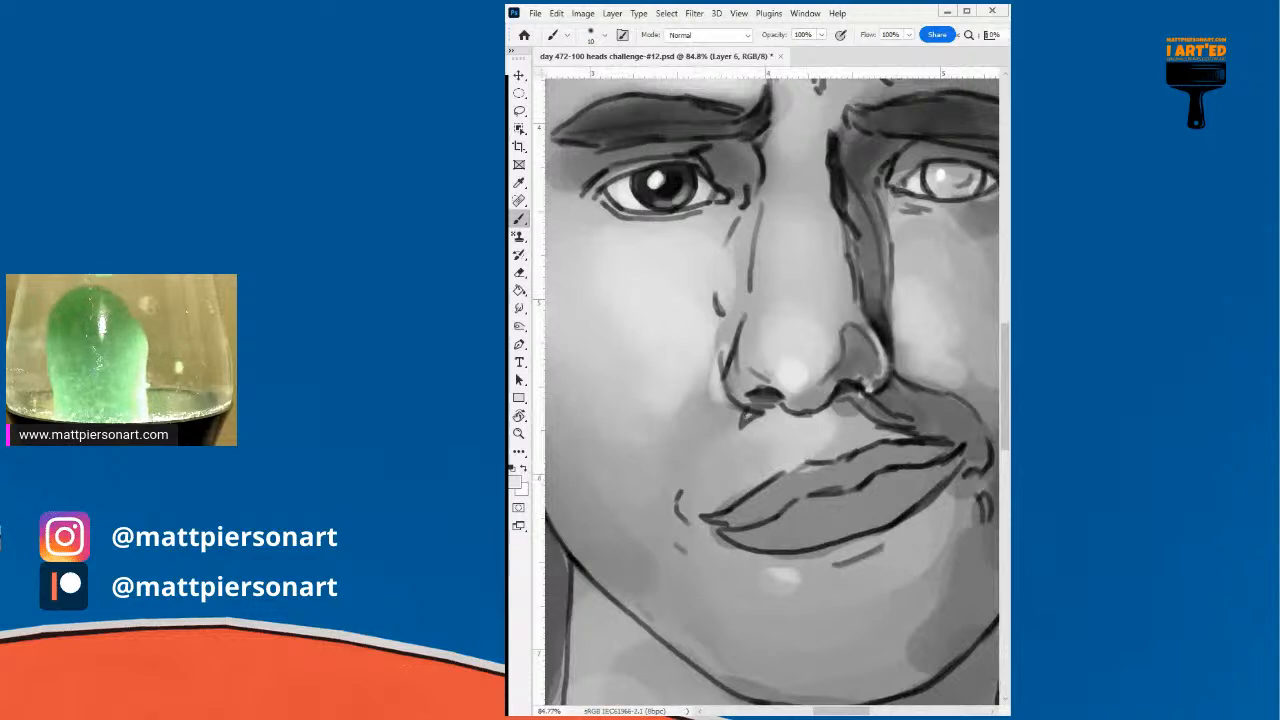
- Switch to the Eraser at 10 px, toggle Layer 3's visibility, and select Layer 2 for editing the sketch lines
alt+right_click(650, 449)
key(e)
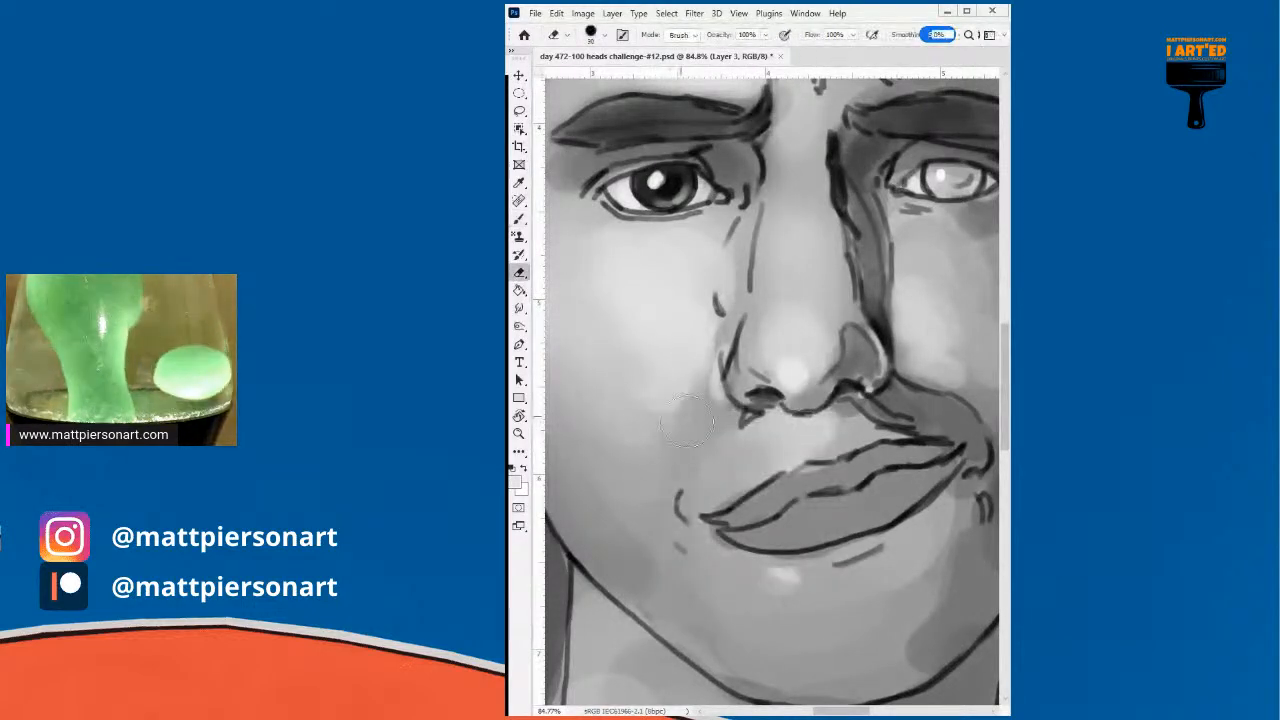
key(bracketleft)
key(bracketleft)
key(bracketleft)
key(bracketleft)
key(bracketleft)
key(bracketleft)
key(bracketleft)
key(bracketleft)
key(bracketleft)
key(bracketleft)
key(bracketleft)
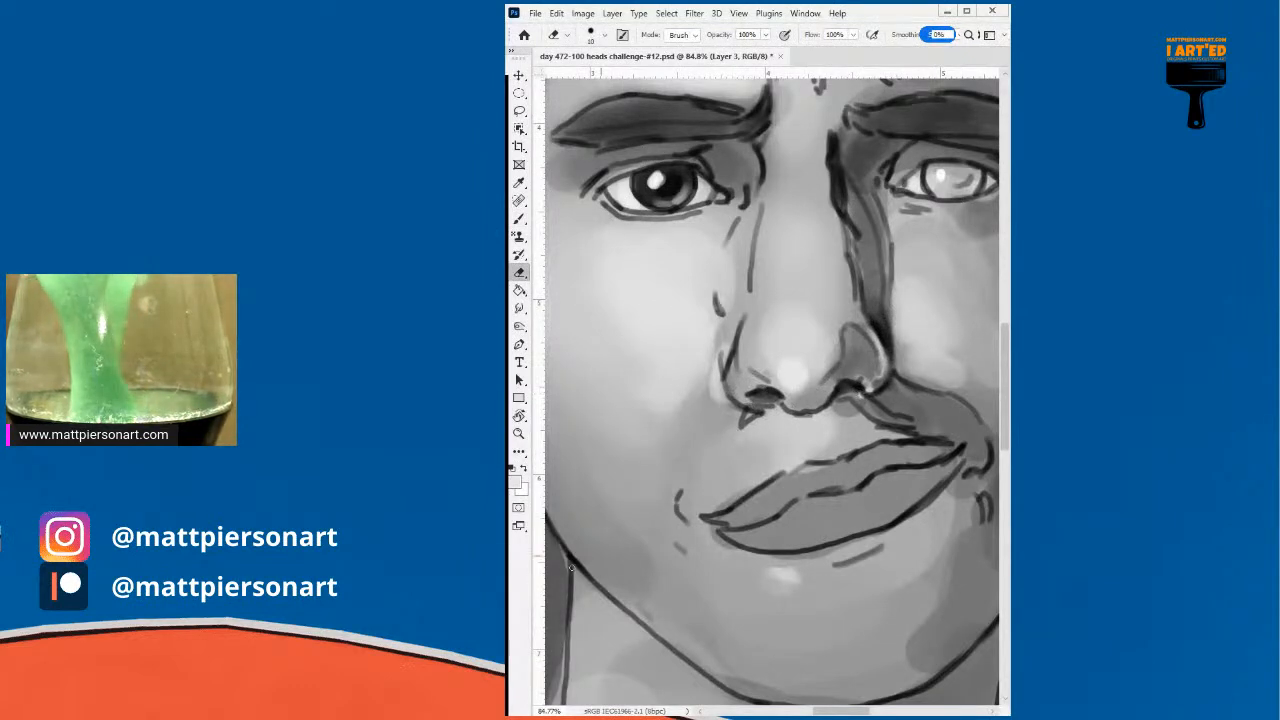
key(ctrl+comma)
key(ctrl+comma)
key(alt+bracketleft)
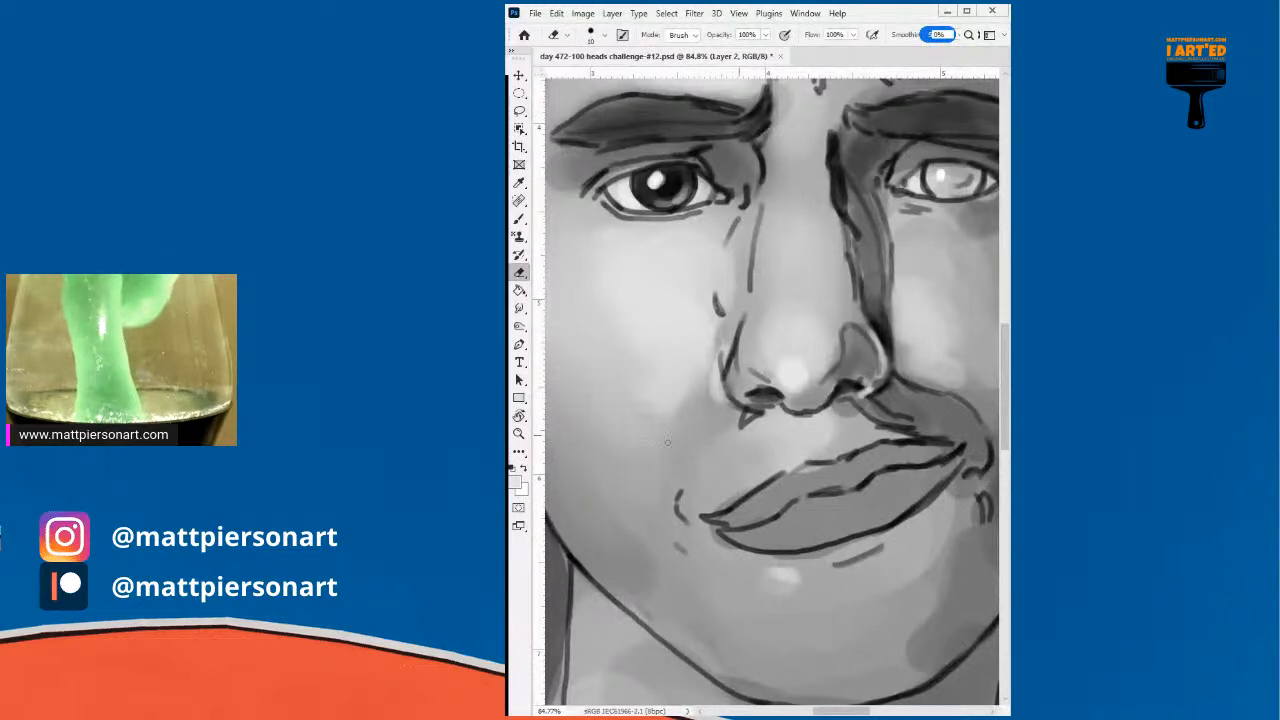
- Reset the colours to black and white, and clean up and redraw the right nostril's lower line with a small brush
click(512, 468)
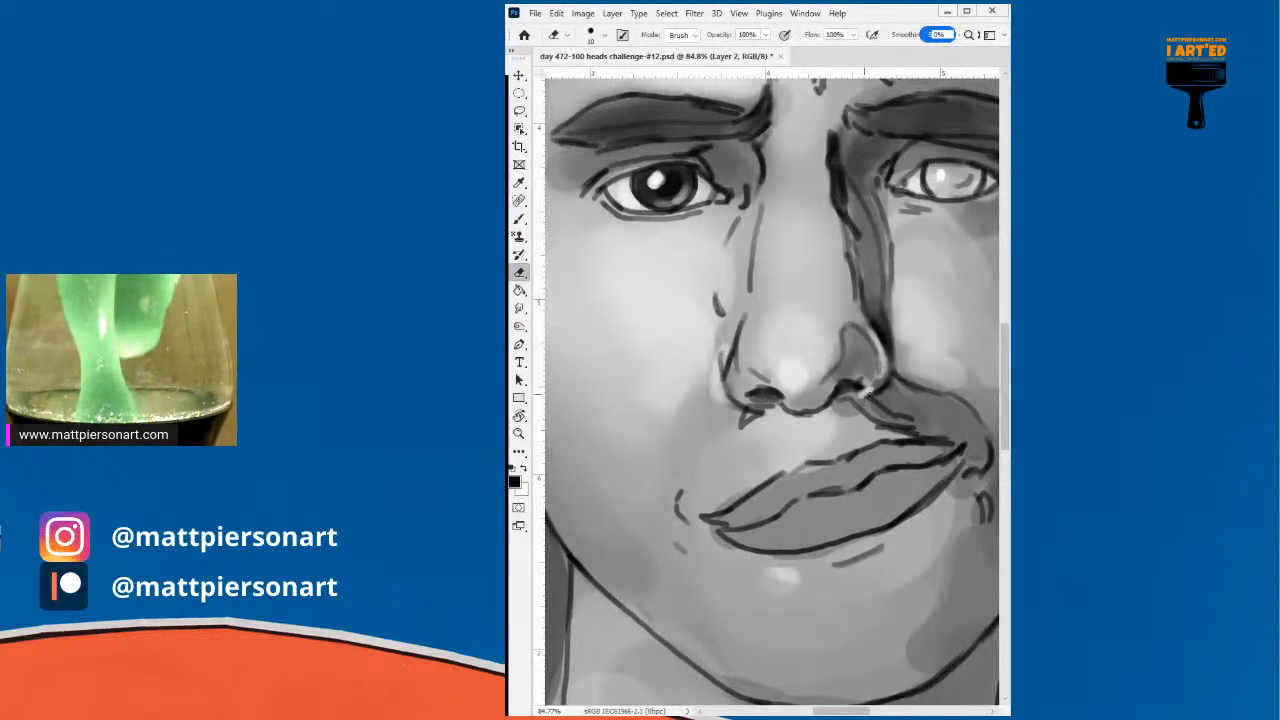
key(bracketleft)
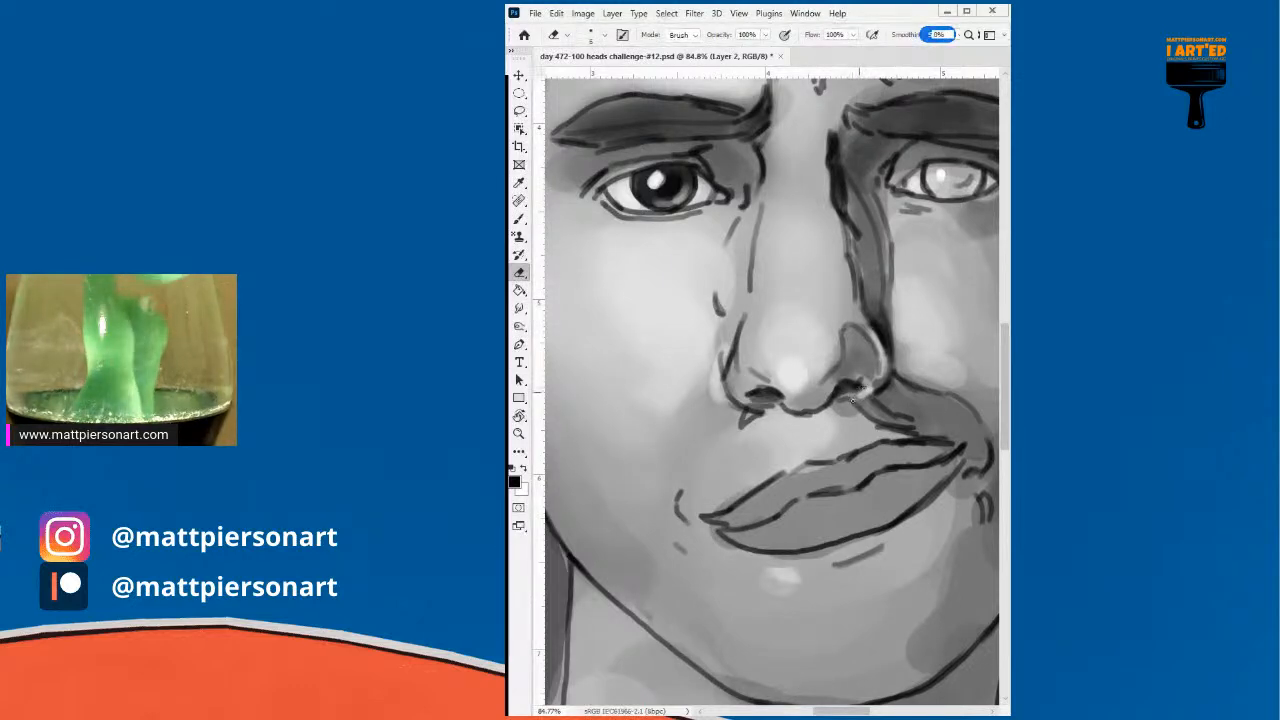
key(b)
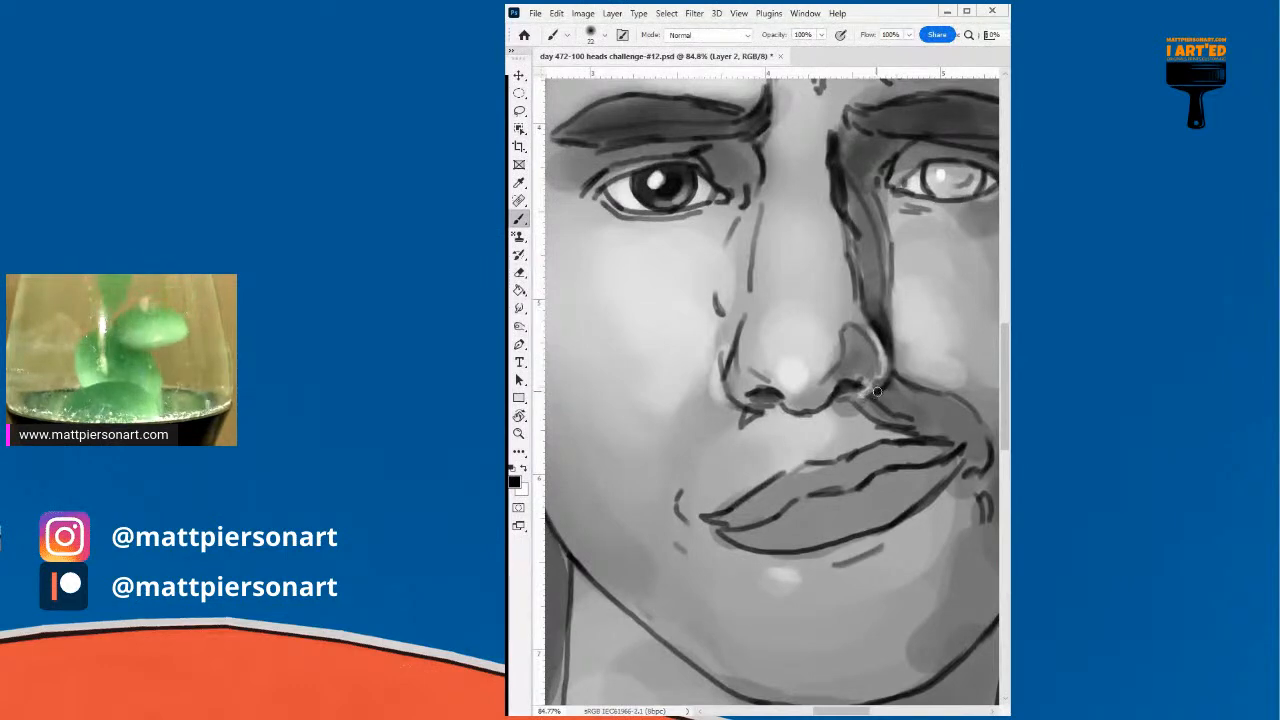
key(bracketright)
key(bracketright)
key(bracketright)
key(bracketright)
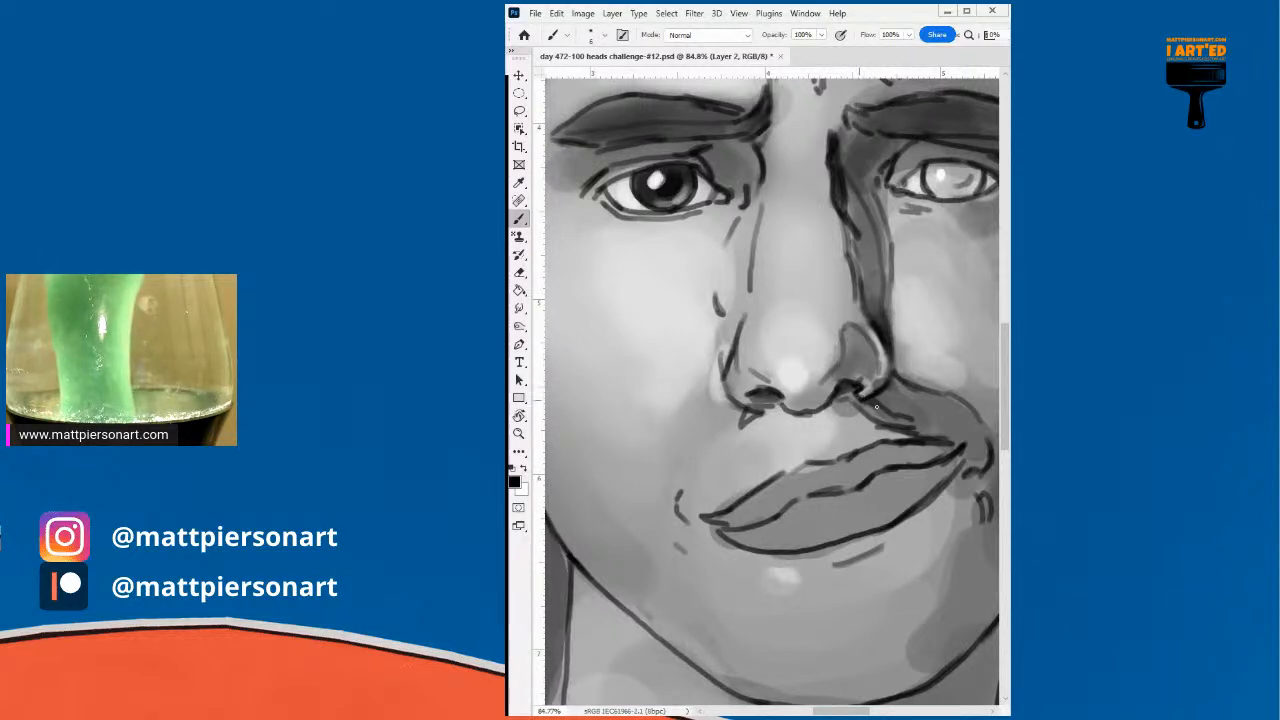
- Return to Layer 6 and compare the face with and without its shading by hiding and reshowing the layer
drag(944, 432, 815, 464)
key(r)
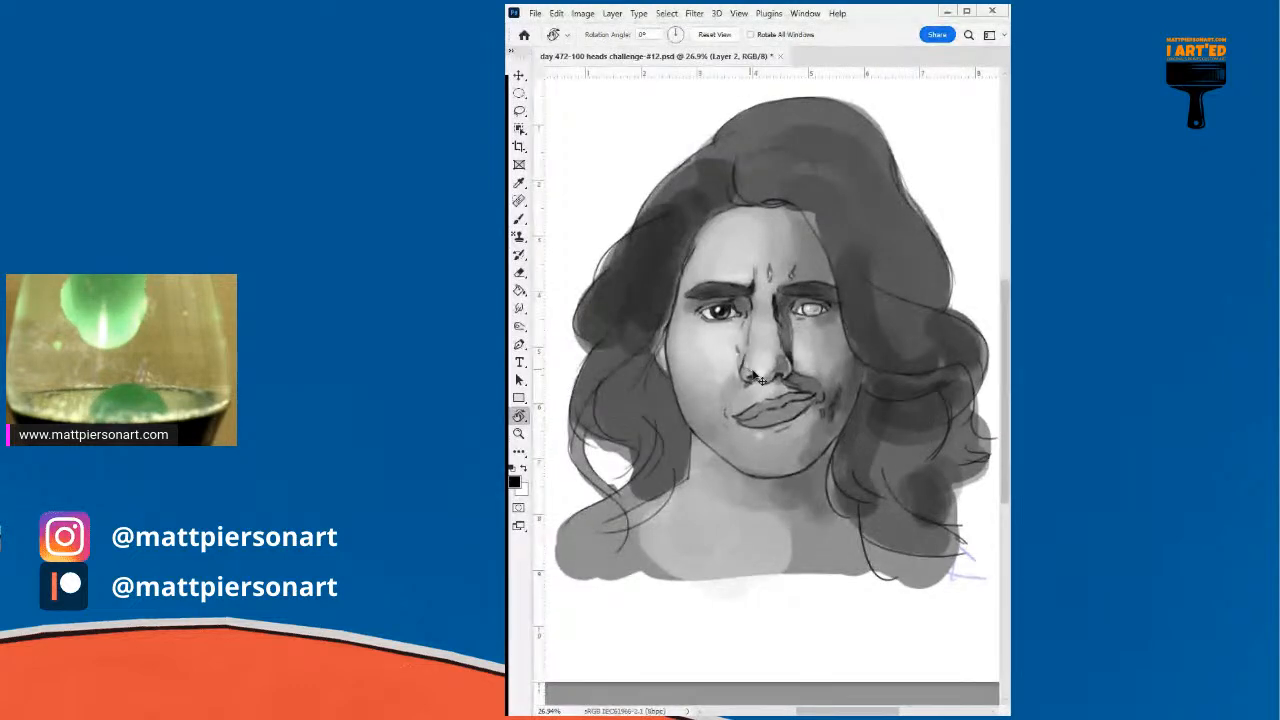
scroll(760, 385, up, 2)
scroll(787, 390, up, 3)
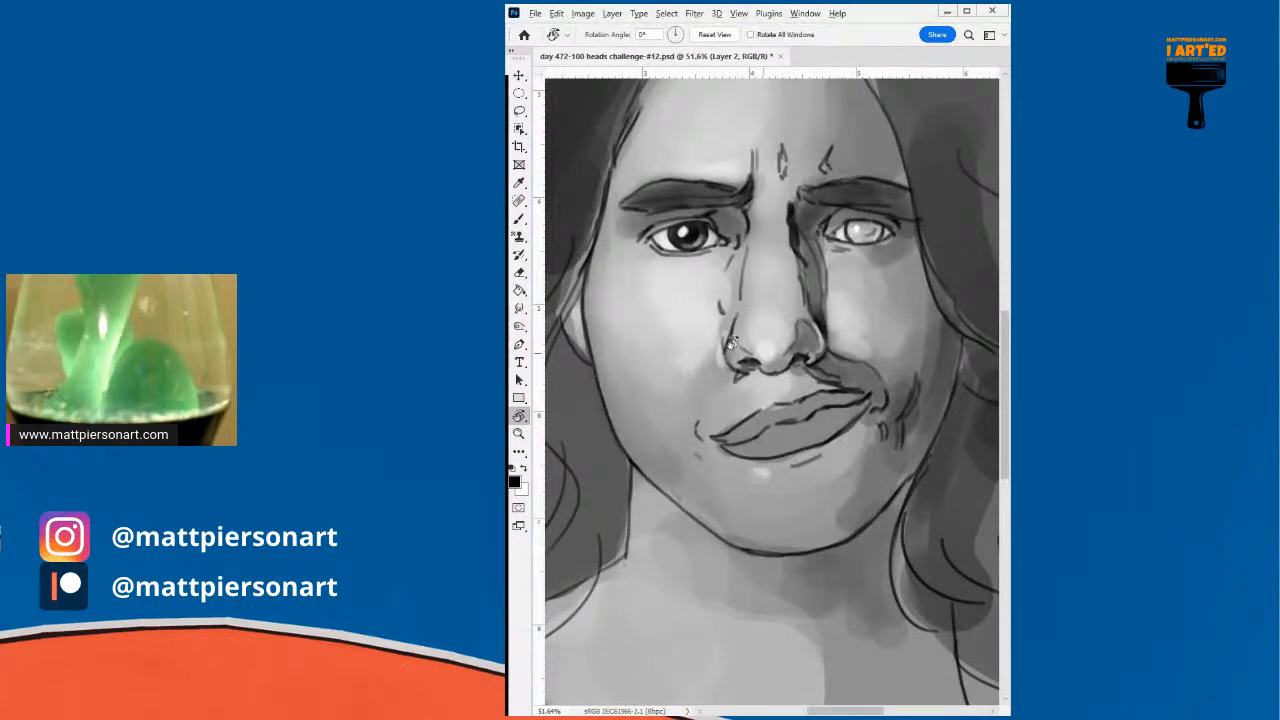
key(b)
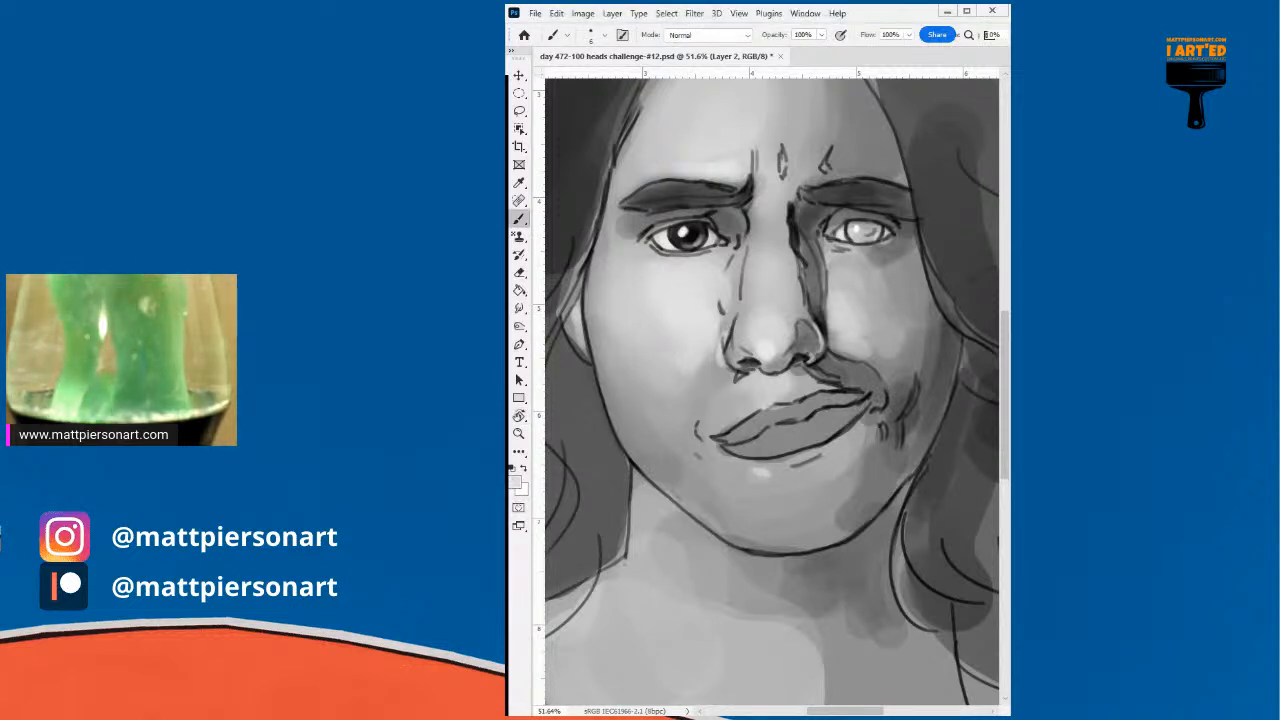
key(ctrl+comma)
key(ctrl+comma)
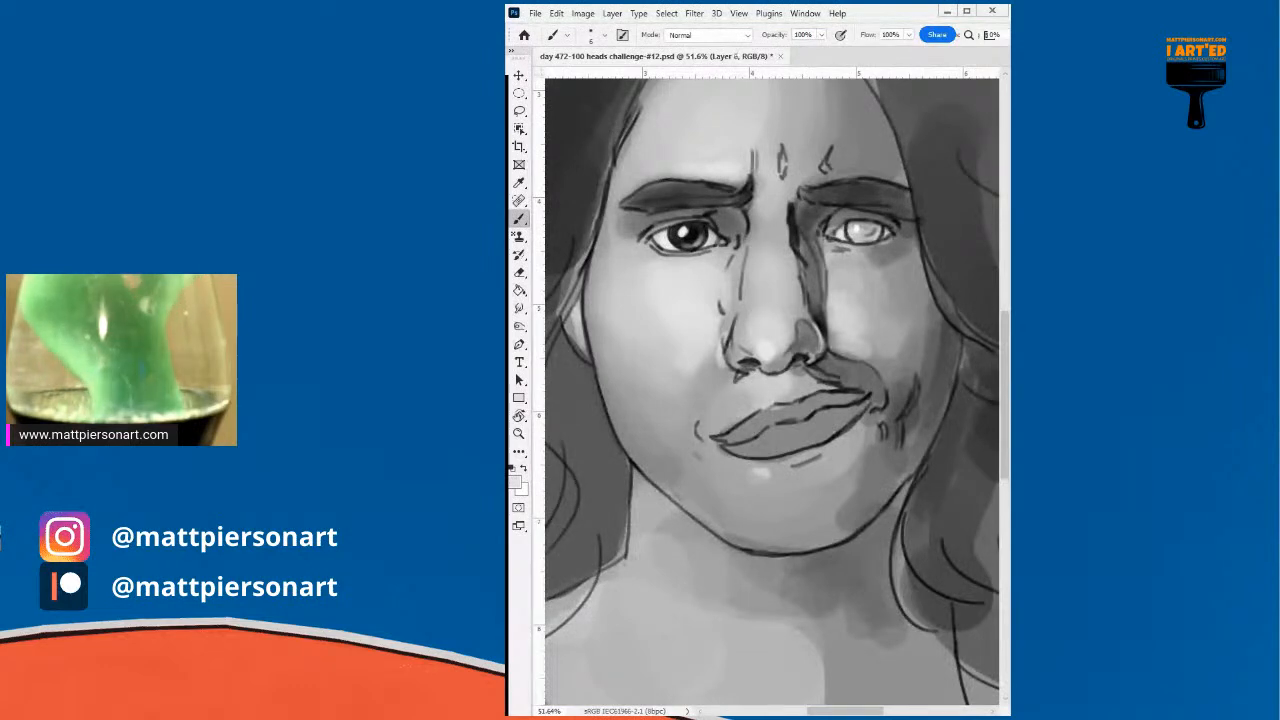
key(ctrl+comma)
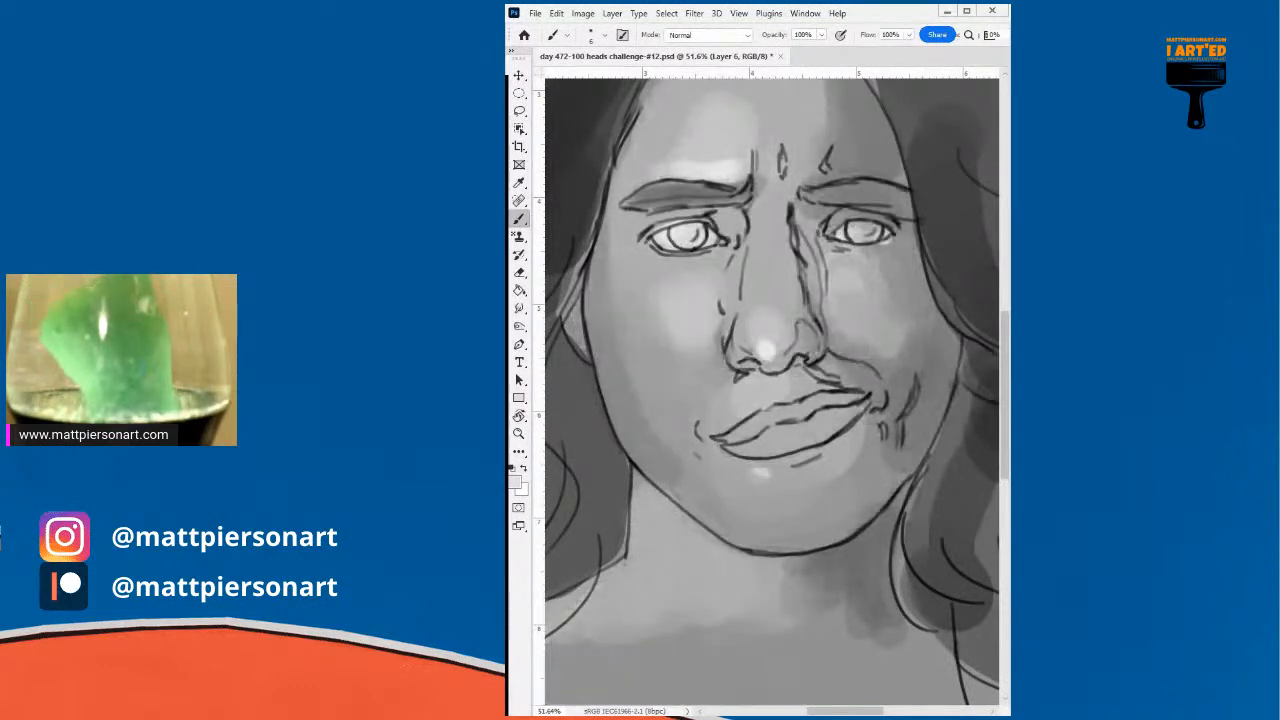
key(ctrl+comma)
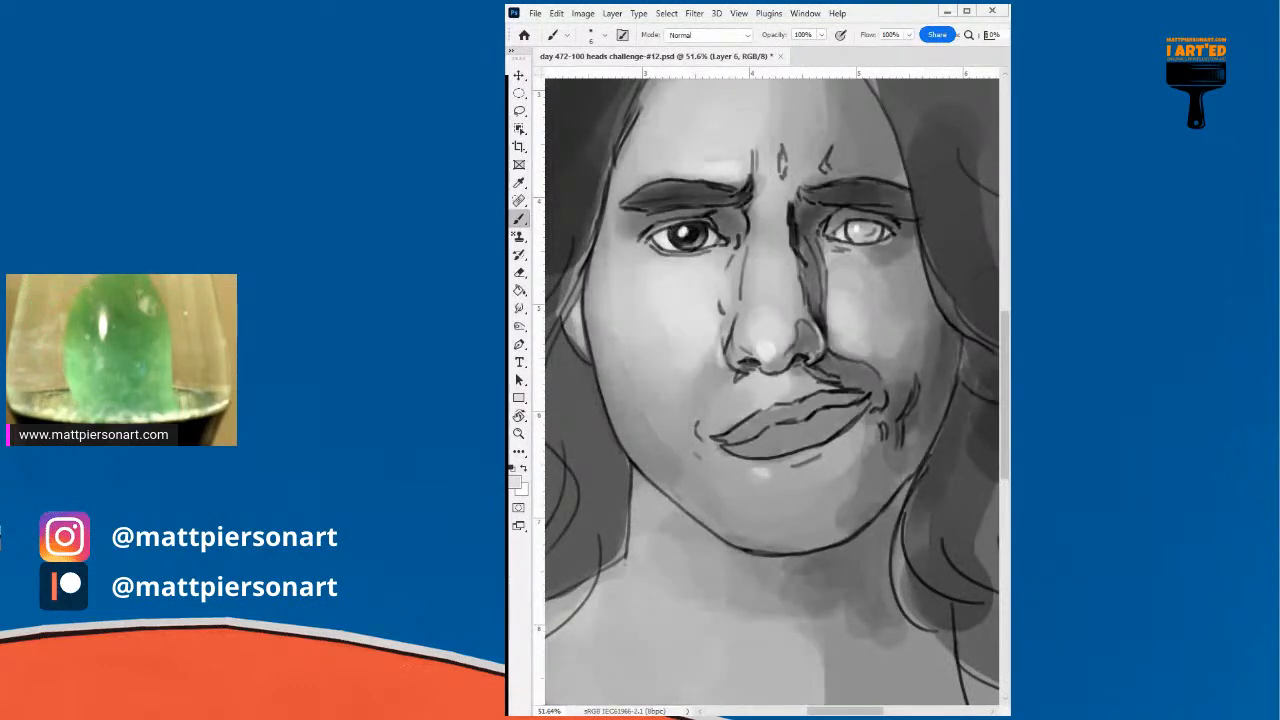
- Paint light grey highlights on the chin below the lower lip with a hard 71 px brush
alt+right_click(690, 309)
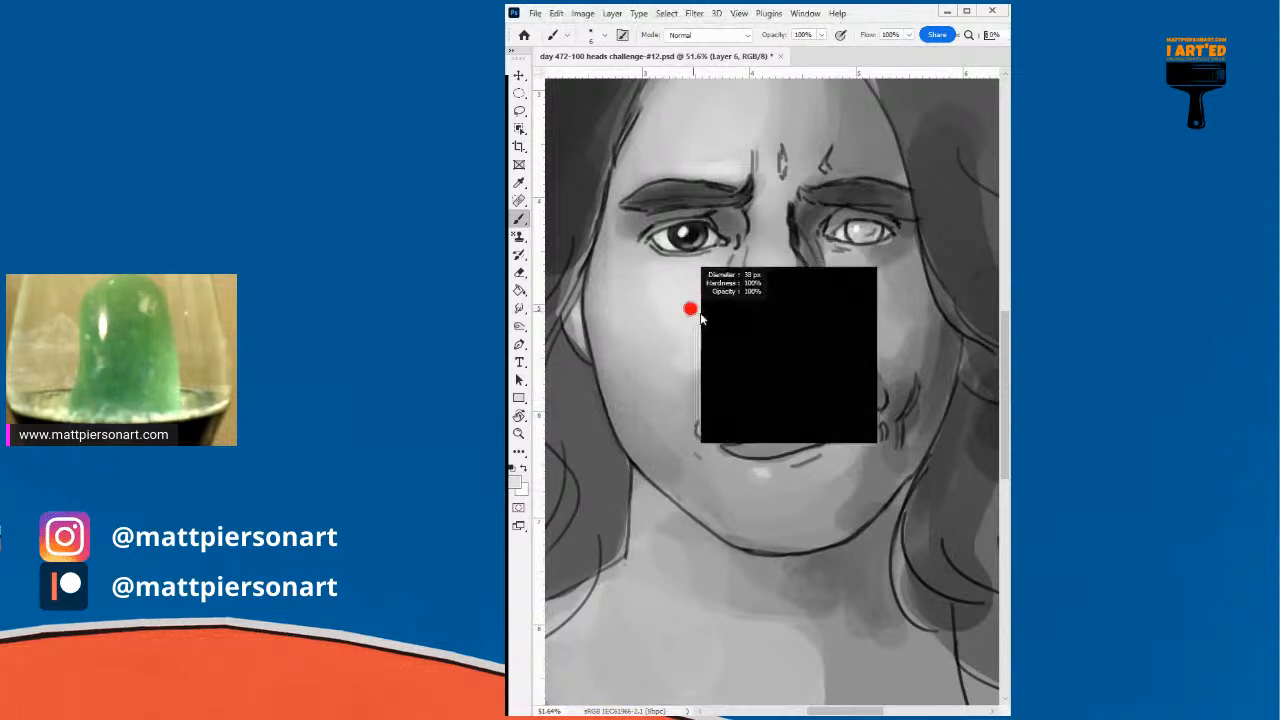
alt+right_click(782, 495)
alt+right_click(765, 486)
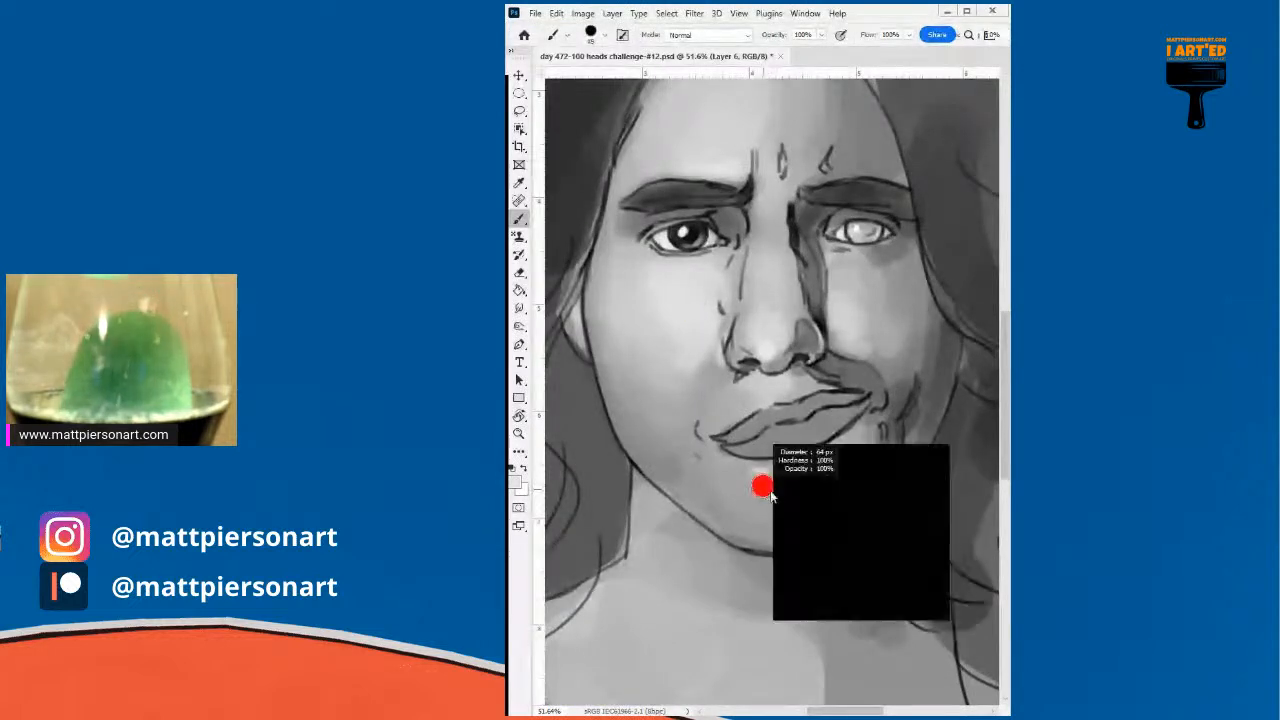
mouse_move(765, 486)
mouse_down()
mouse_move(830, 494)
mouse_move(786, 491)
mouse_up()
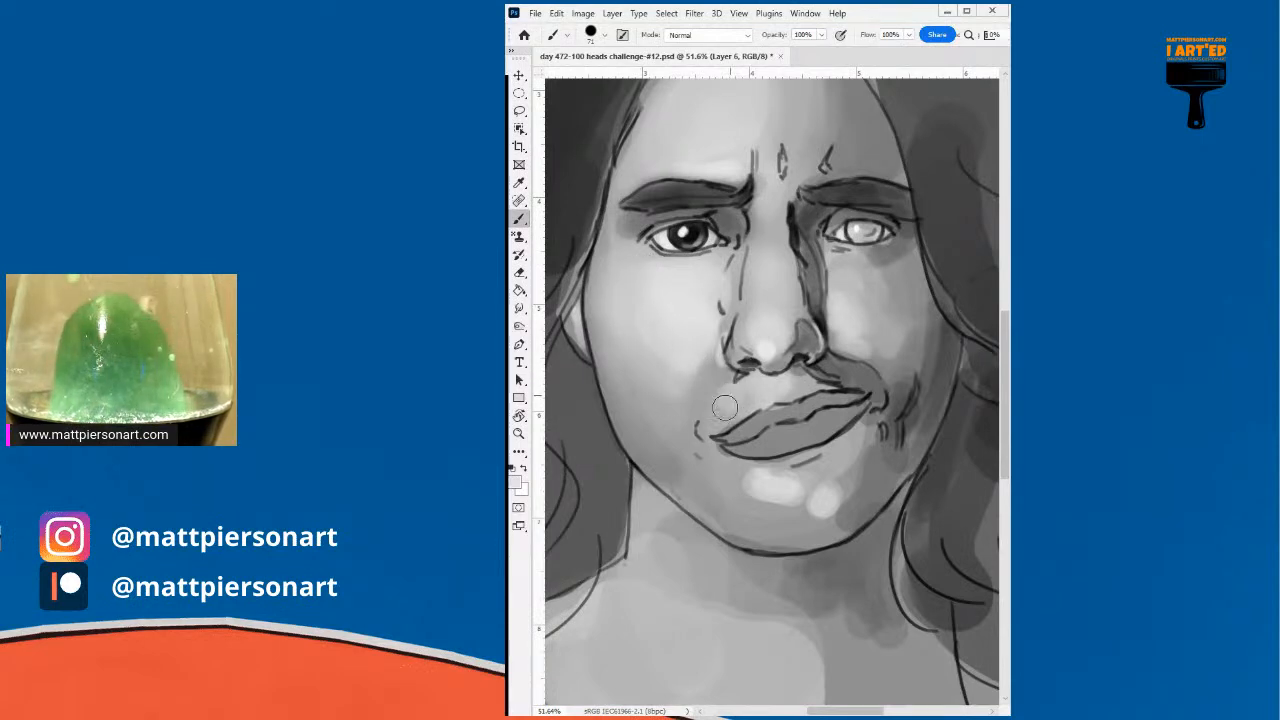
- Lighten the skin above the upper lip and refine the area under the right eye with sampled greys and a 34 px brush
alt+click(751, 388)
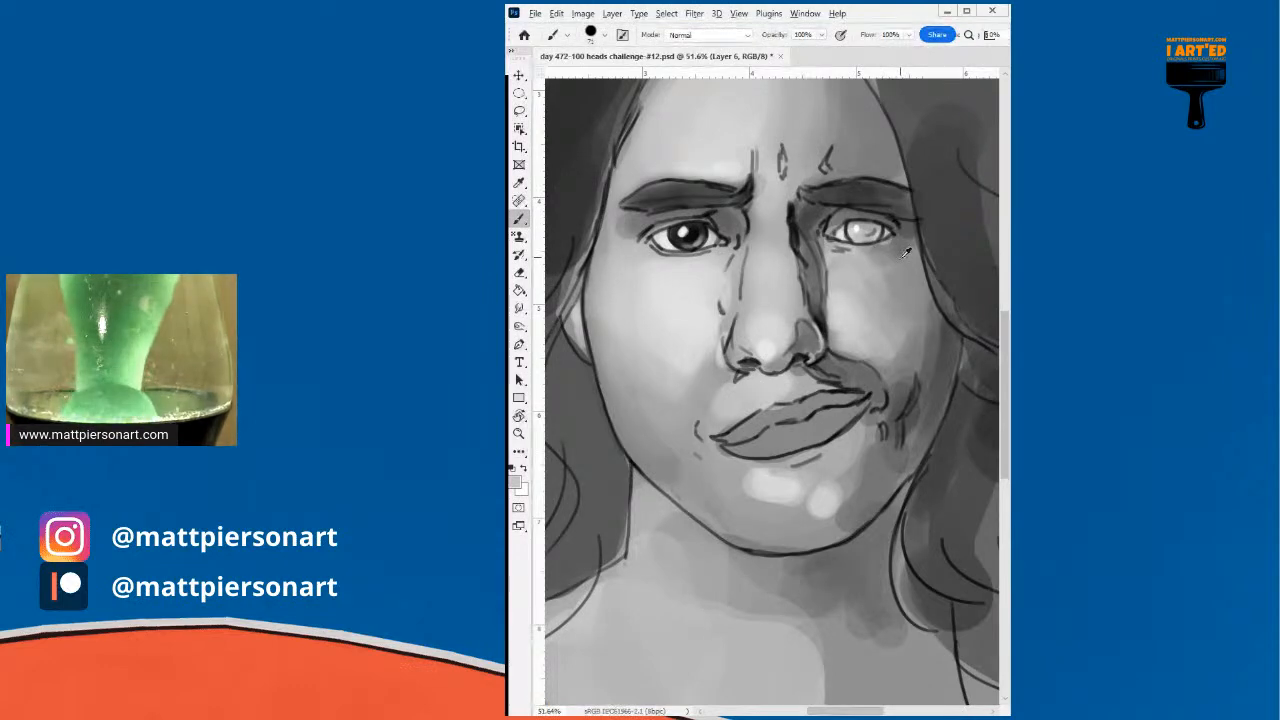
alt+right_click(878, 282)
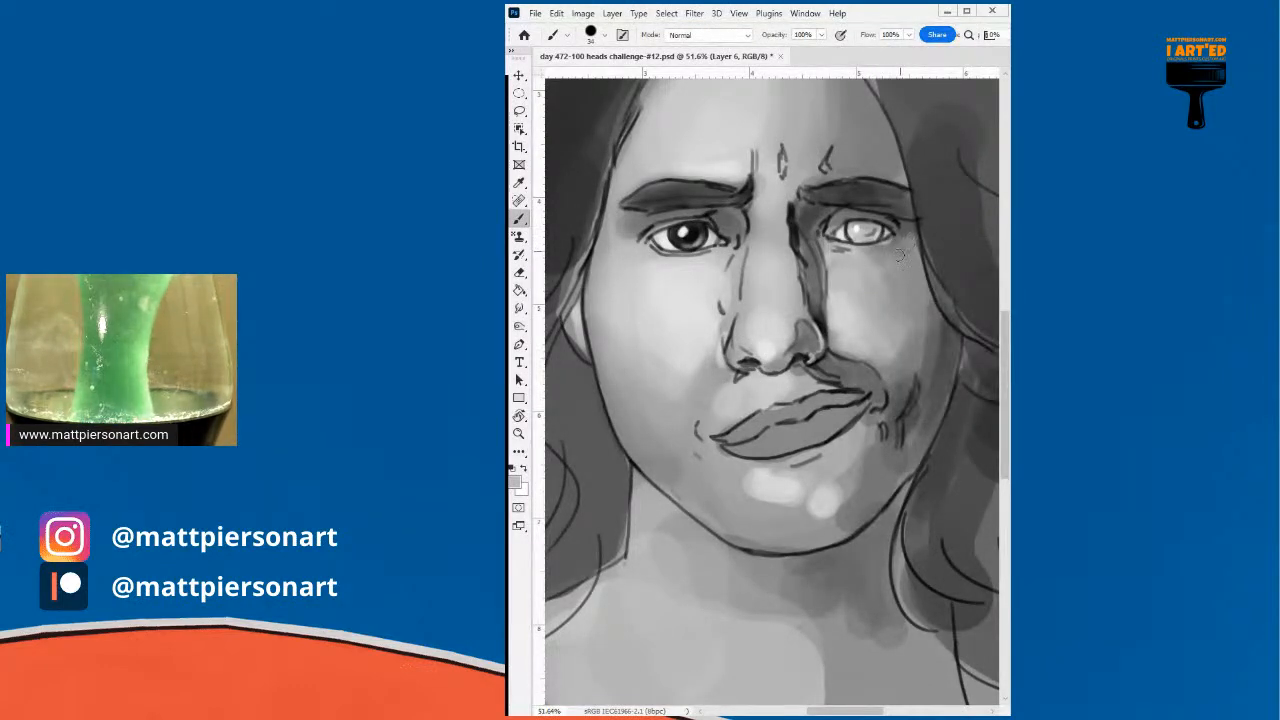
alt+click(937, 339)
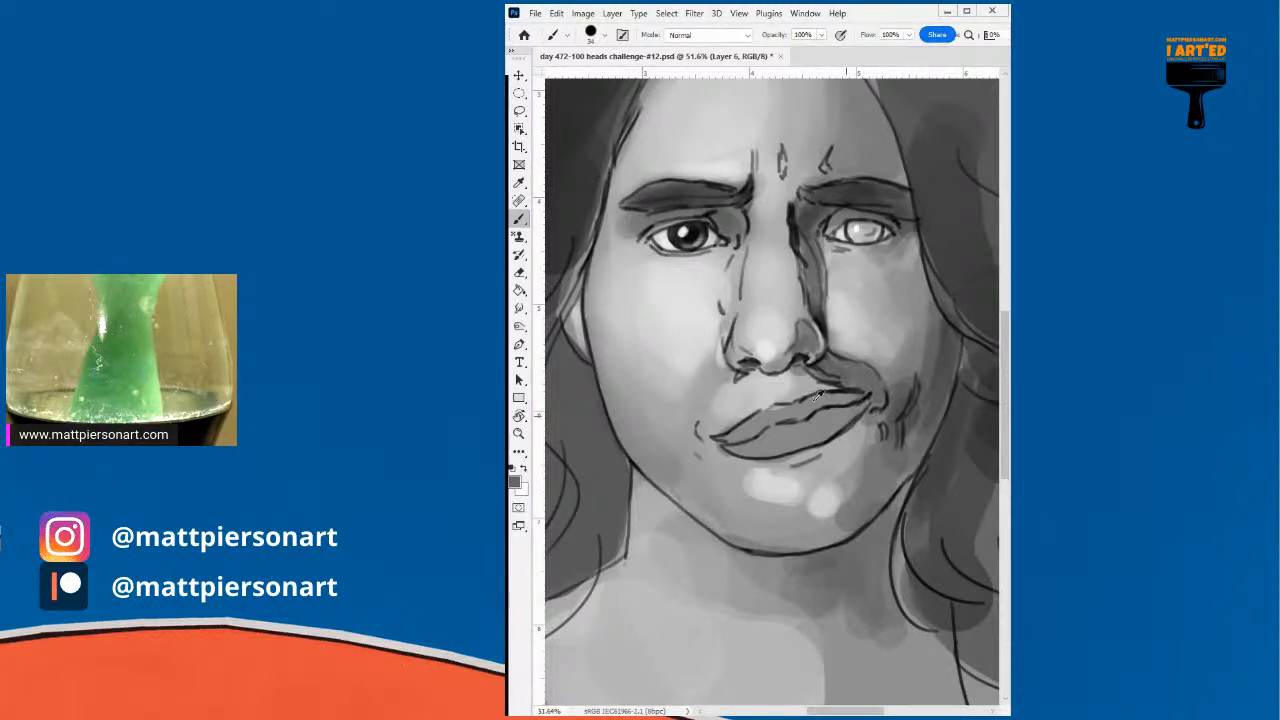
- Sample black from the left eye's pupil and block a dark shadow into the hair beside the right cheek and jaw
alt+click(698, 230)
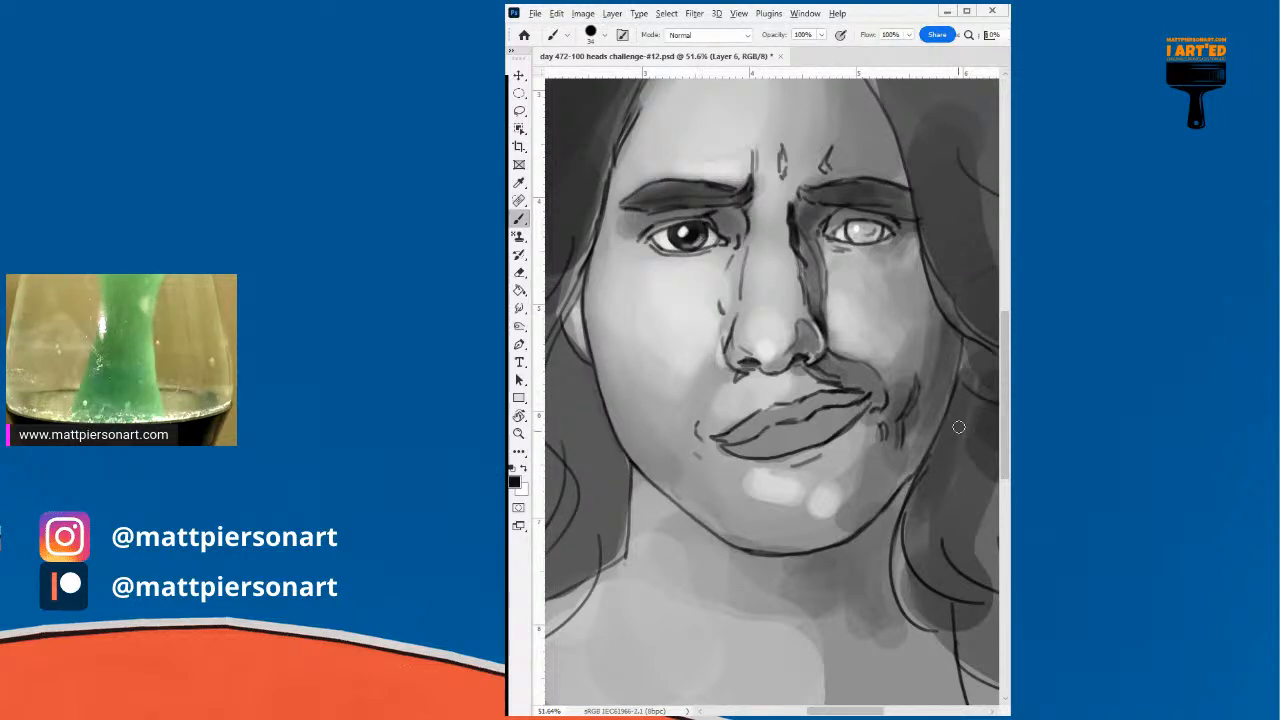
drag(967, 408, 877, 398)
drag(880, 400, 911, 404)
drag(910, 332, 853, 505)
drag(946, 434, 879, 470)
mouse_move(921, 464)
mouse_down()
mouse_move(882, 468)
mouse_move(906, 442)
mouse_move(896, 437)
mouse_move(957, 419)
mouse_move(884, 417)
mouse_move(851, 477)
mouse_move(854, 498)
mouse_move(884, 444)
mouse_move(905, 505)
mouse_up()
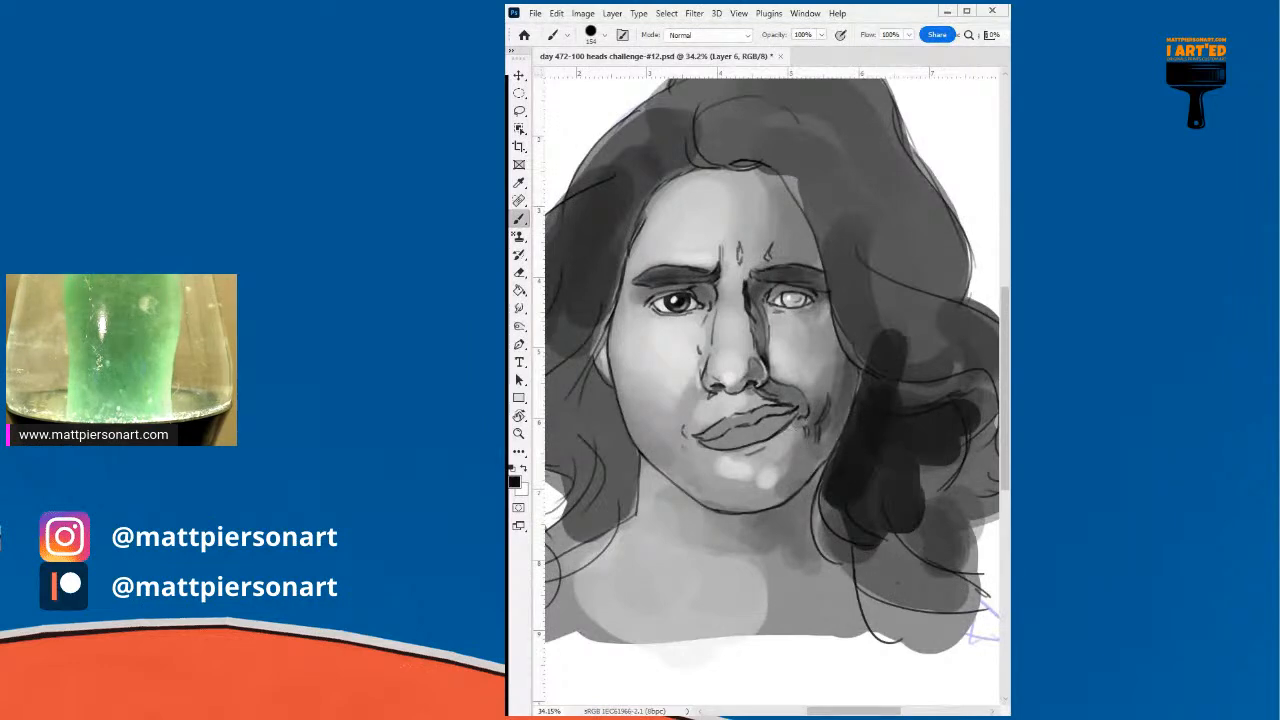
- Extend and blend the dark shading through the hair right of the face with a softer brush, undoing unwanted strokes
mouse_move(892, 414)
mouse_down()
mouse_move(908, 413)
mouse_move(888, 330)
mouse_move(909, 346)
mouse_up()
key(ctrl+z)
drag(944, 417, 919, 416)
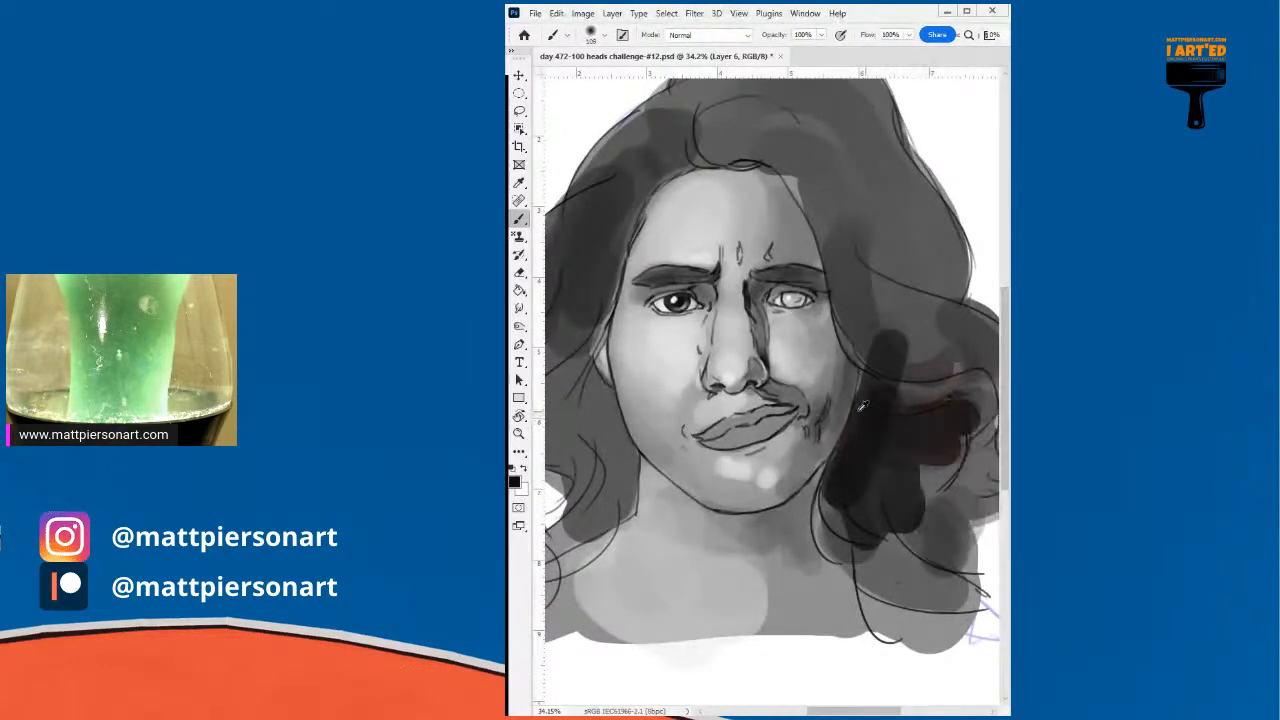
mouse_move(892, 366)
mouse_down()
mouse_move(863, 477)
mouse_move(871, 354)
mouse_move(865, 441)
mouse_move(877, 459)
mouse_move(895, 442)
mouse_move(914, 449)
mouse_move(927, 410)
mouse_up()
alt+click(897, 350)
mouse_move(883, 337)
mouse_down()
mouse_move(918, 364)
mouse_move(900, 342)
mouse_move(923, 345)
mouse_move(893, 314)
mouse_move(959, 336)
mouse_move(905, 372)
mouse_move(875, 250)
mouse_move(899, 328)
mouse_move(828, 200)
mouse_move(817, 215)
mouse_move(770, 214)
mouse_move(799, 178)
mouse_move(714, 204)
mouse_move(691, 231)
mouse_move(764, 190)
mouse_move(827, 176)
mouse_move(854, 187)
mouse_move(902, 314)
mouse_move(913, 488)
mouse_move(923, 468)
mouse_move(893, 530)
mouse_move(850, 490)
mouse_up()
scroll(905, 350, down, 5)
key(ctrl+z)
key(ctrl+z)
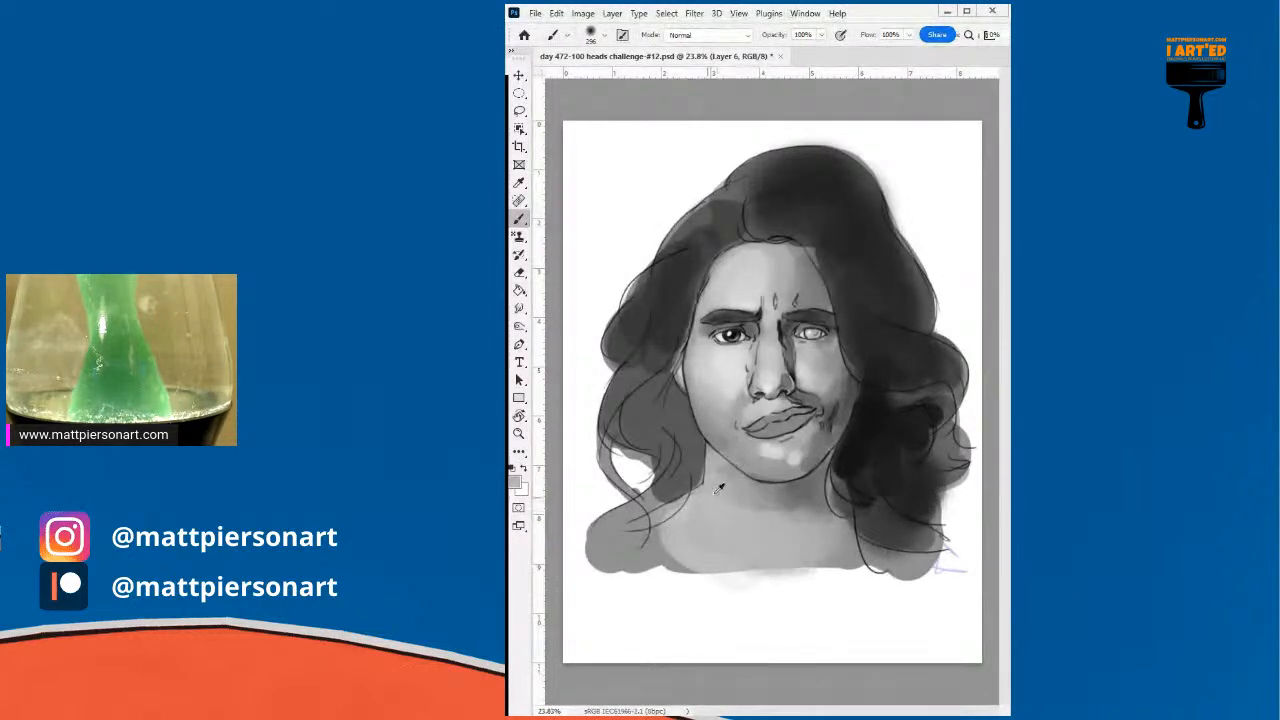
- Smooth and lighten the neck and upper chest with a soft brush, using greys sampled from the cheek and chest
alt+click(731, 375)
mouse_move(720, 497)
mouse_down()
mouse_move(704, 526)
mouse_move(716, 528)
mouse_up()
alt+click(772, 538)
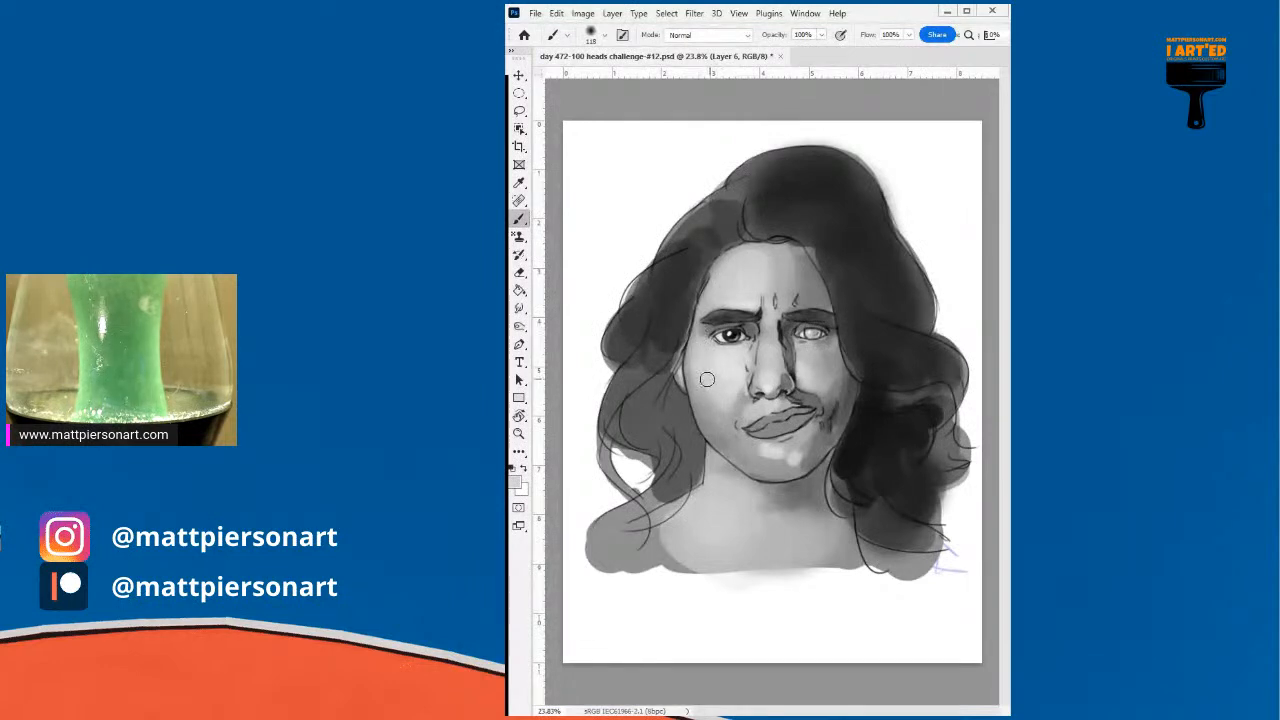
- Paint a dark shadow into the hair beside the left ear and jaw, and undo a trial stroke along the cheek's edge
alt+click(869, 421)
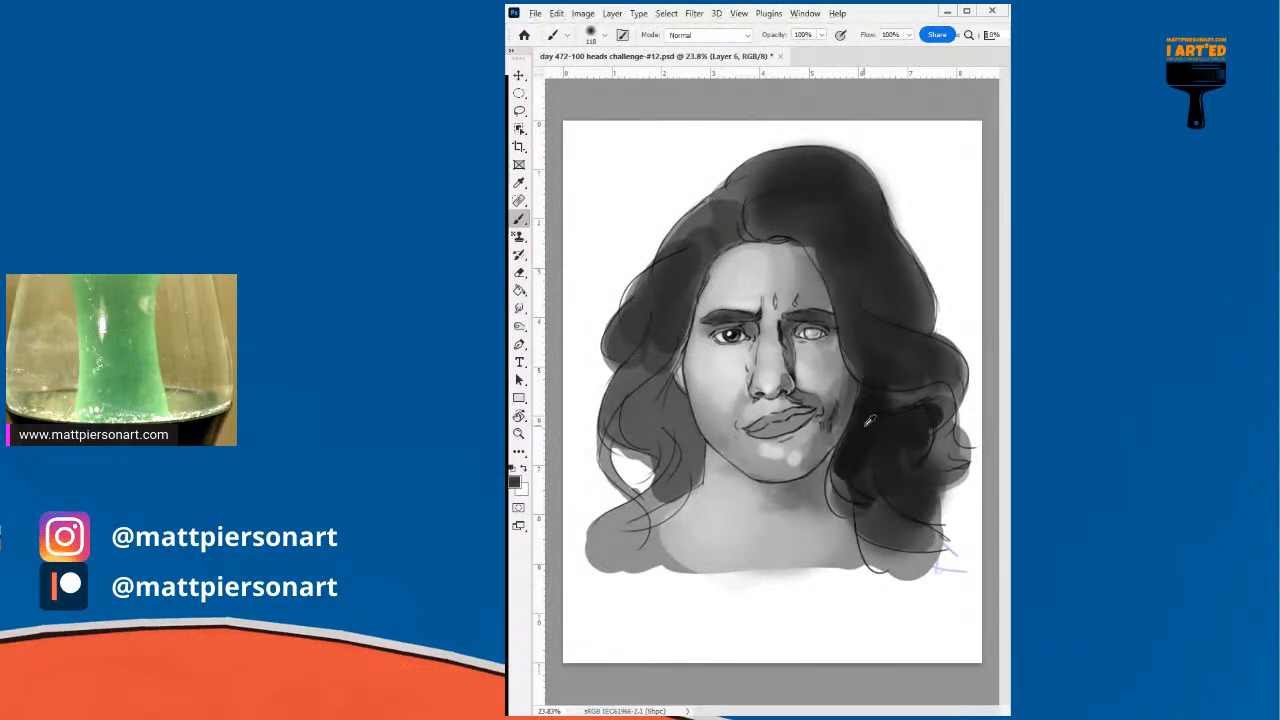
mouse_move(676, 398)
mouse_down()
mouse_move(700, 446)
mouse_move(677, 439)
mouse_up()
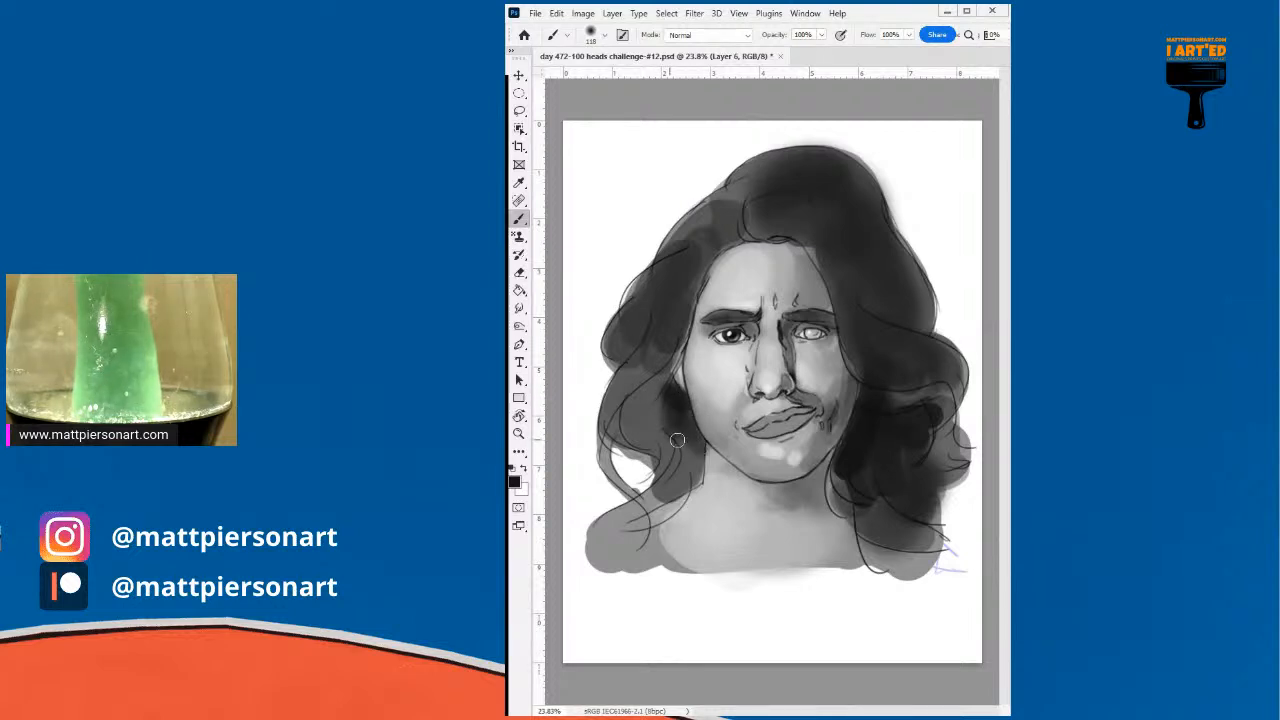
alt+click(703, 389)
mouse_move(692, 384)
mouse_down()
mouse_move(698, 436)
mouse_move(712, 386)
mouse_move(704, 422)
mouse_up()
key(ctrl+z)
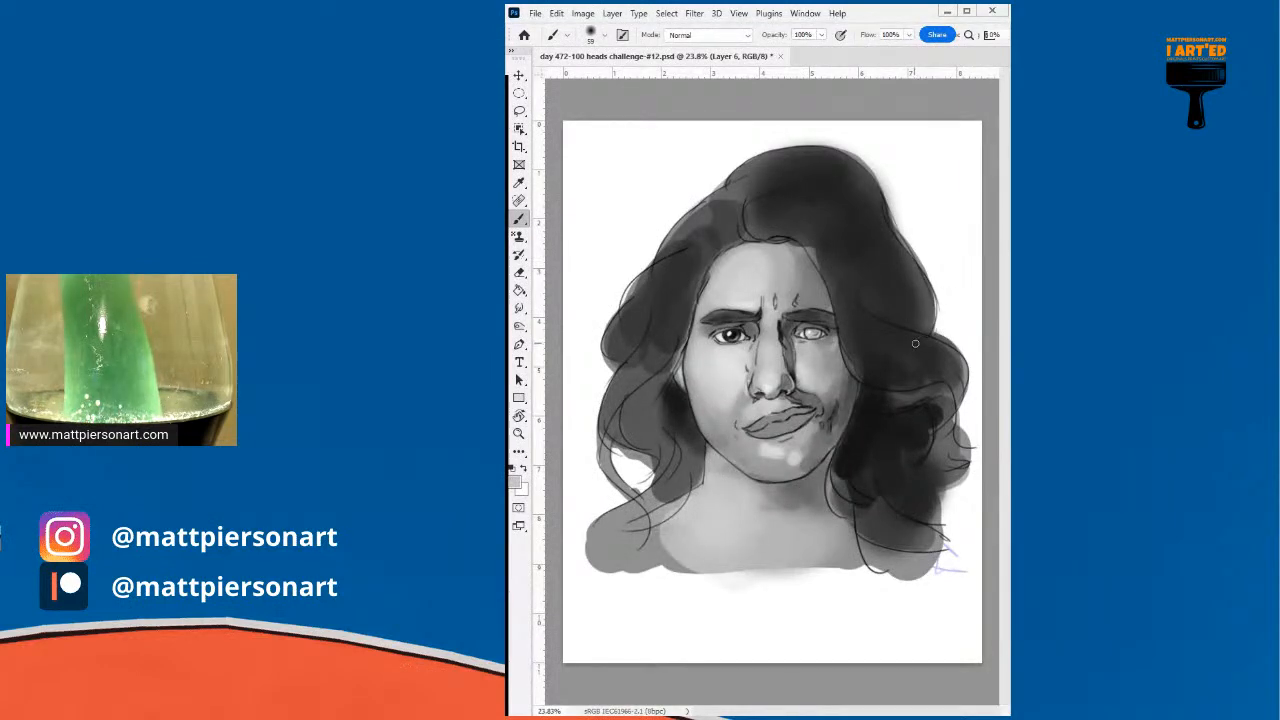
mouse_move(937, 380)
mouse_down()
mouse_move(862, 380)
mouse_move(934, 380)
mouse_up()
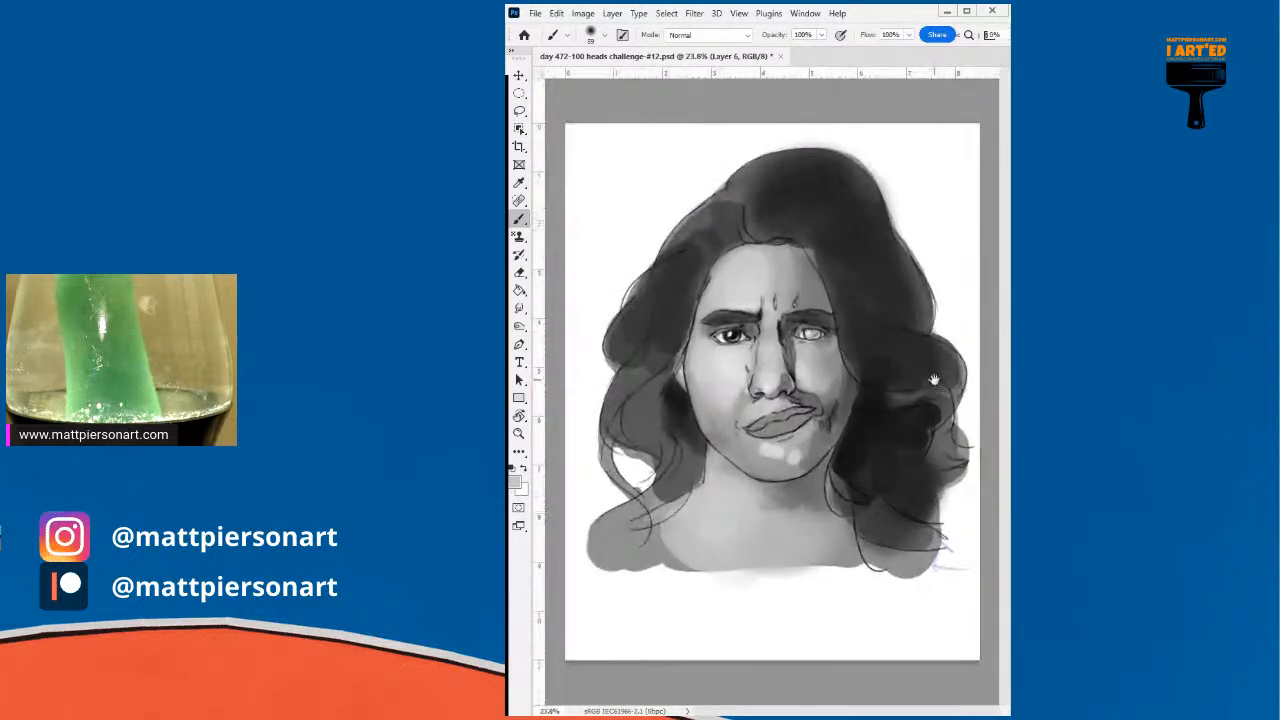
- Fill the right eye's iris with dark paint, using tones sampled from the left eye's pupil and the right eyebrow
drag(807, 439, 850, 437)
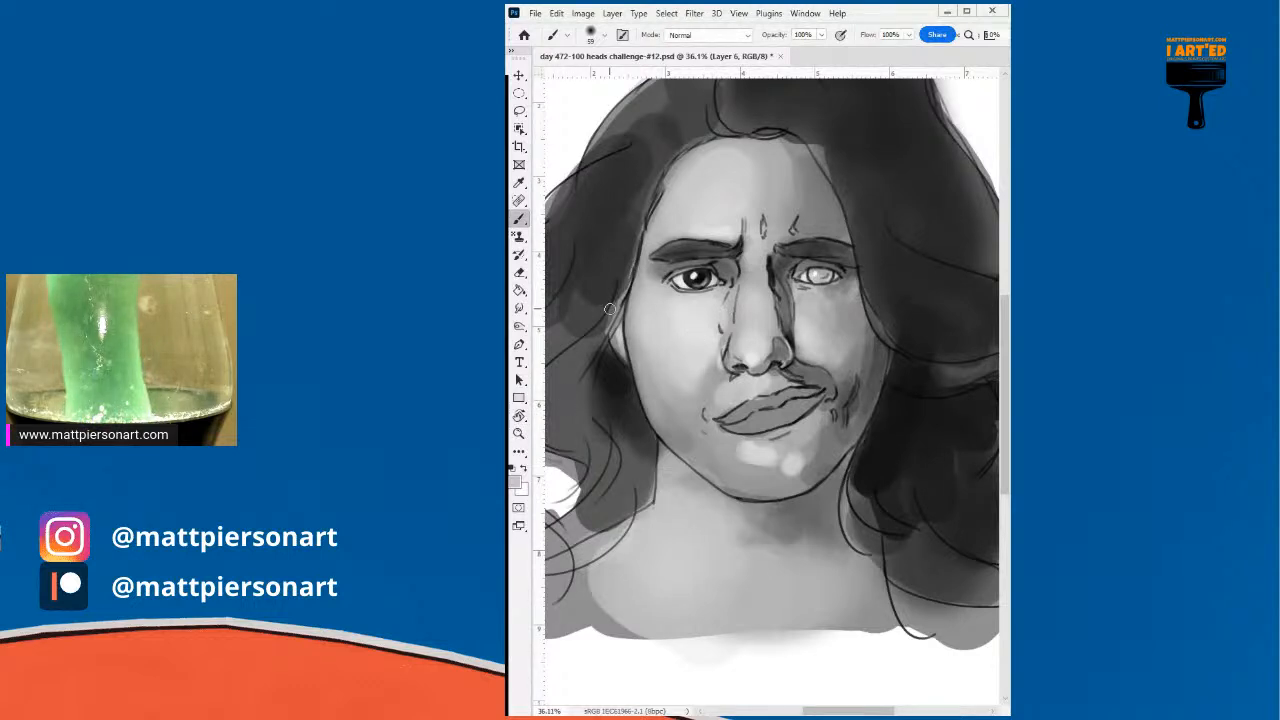
drag(843, 409, 878, 409)
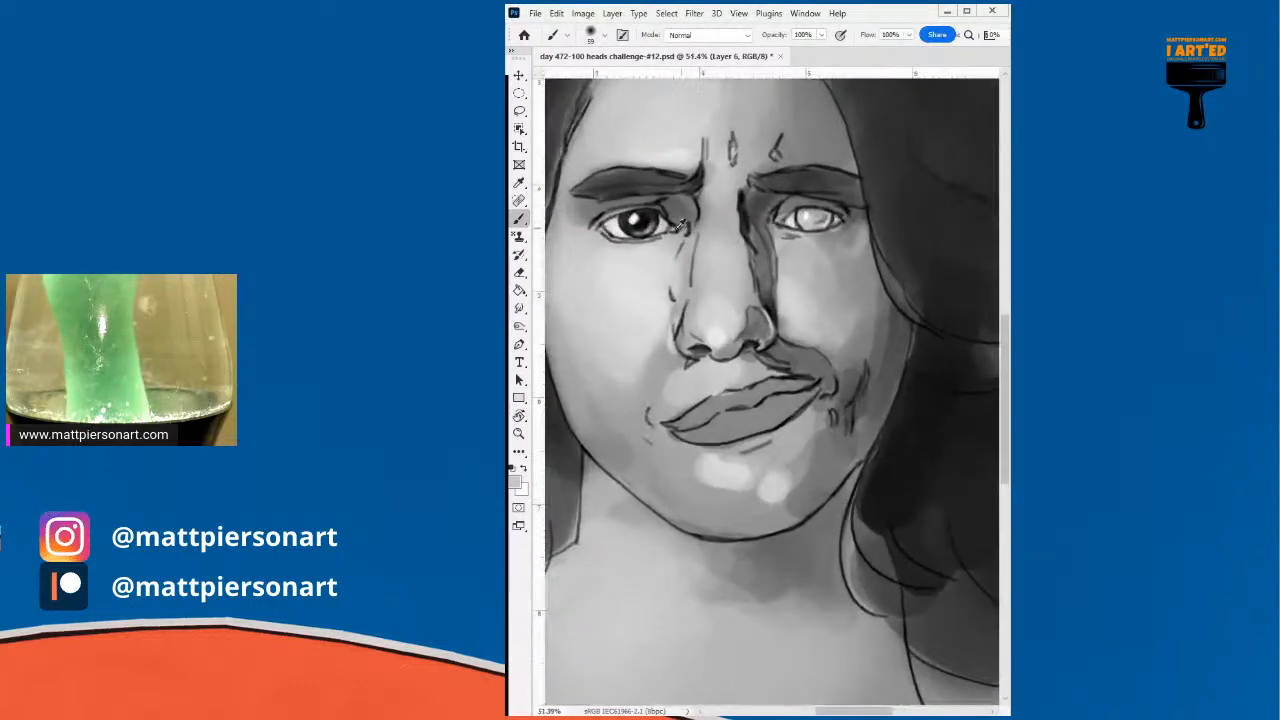
alt+click(648, 221)
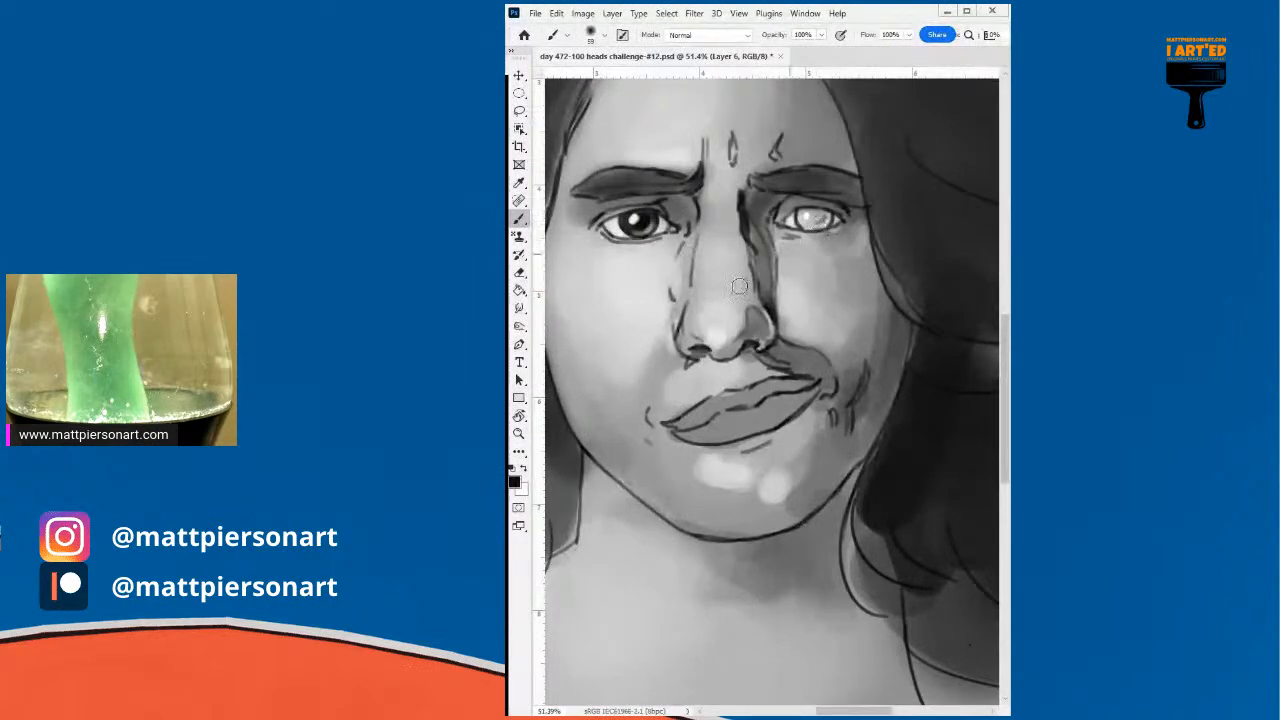
mouse_move(801, 262)
mouse_down()
mouse_move(770, 260)
mouse_move(840, 238)
mouse_up()
mouse_move(841, 231)
mouse_down()
mouse_move(801, 231)
mouse_move(824, 196)
mouse_move(810, 199)
mouse_move(830, 198)
mouse_move(805, 195)
mouse_move(843, 190)
mouse_move(812, 208)
mouse_up()
alt+click(828, 144)
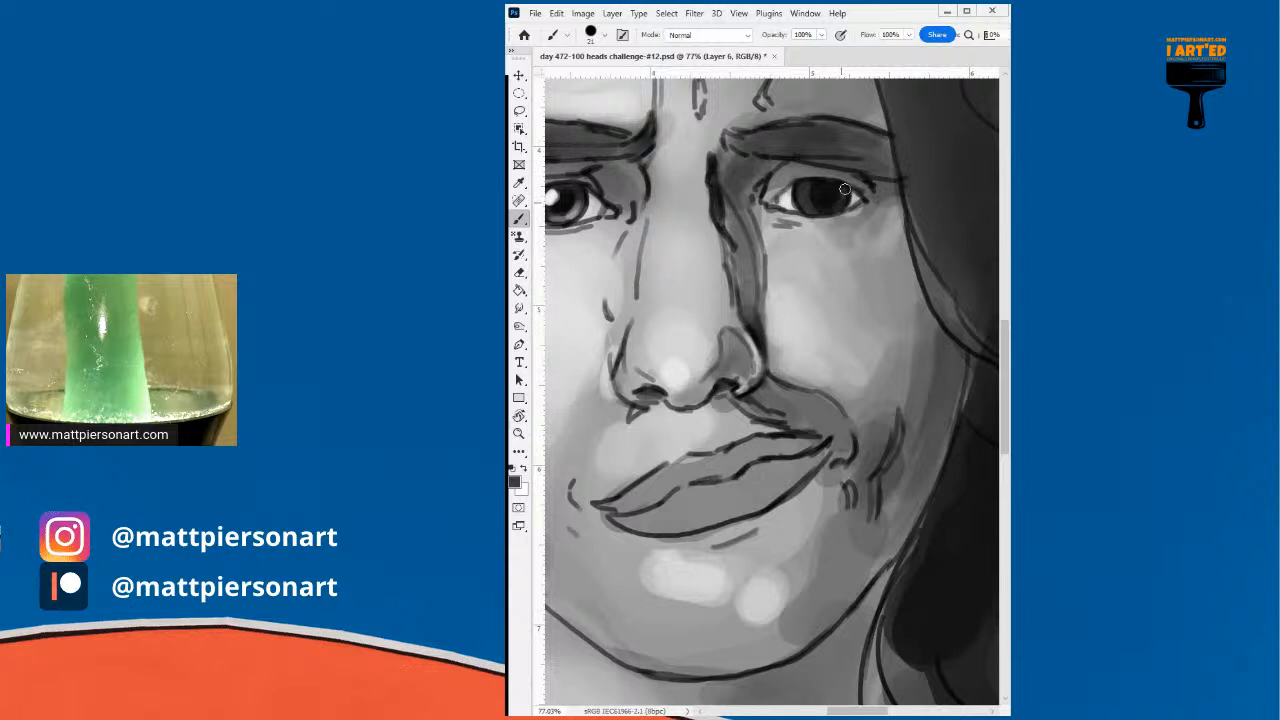
- Add fine grey strokes inside the right iris with a smaller brush, using a grey sampled from the cheek below
alt+click(817, 256)
drag(813, 204, 808, 208)
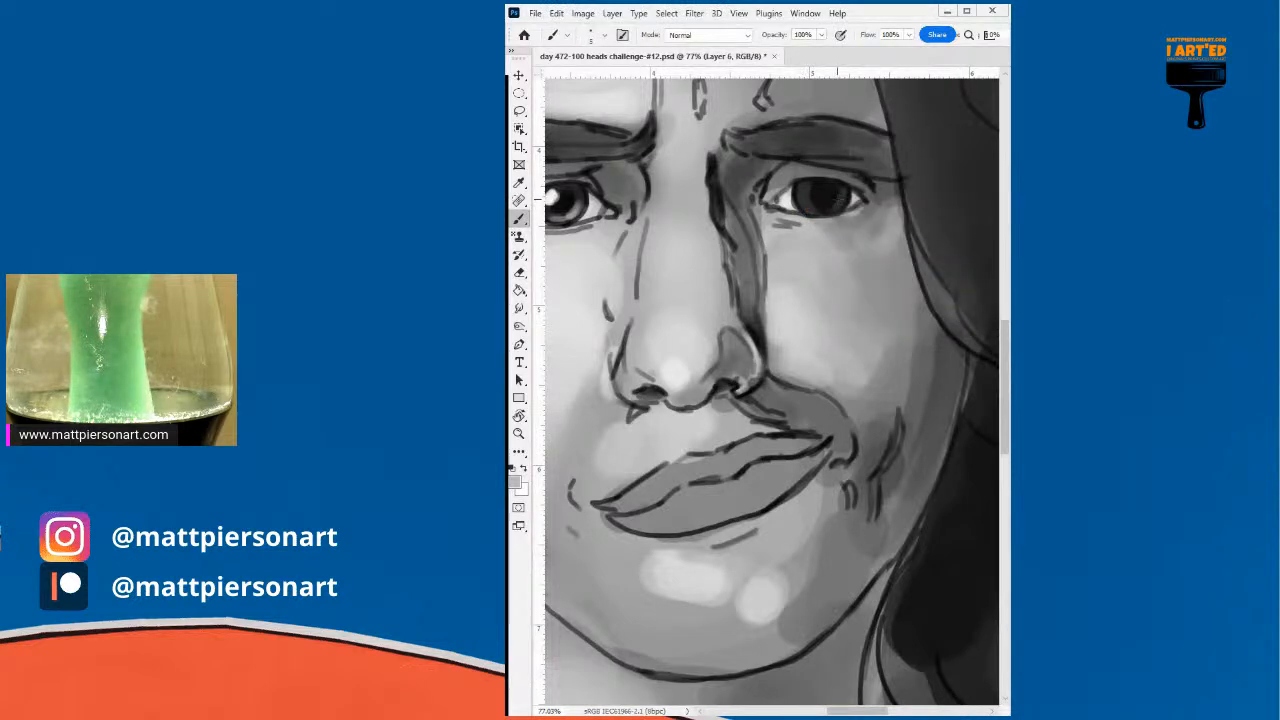
drag(843, 204, 840, 207)
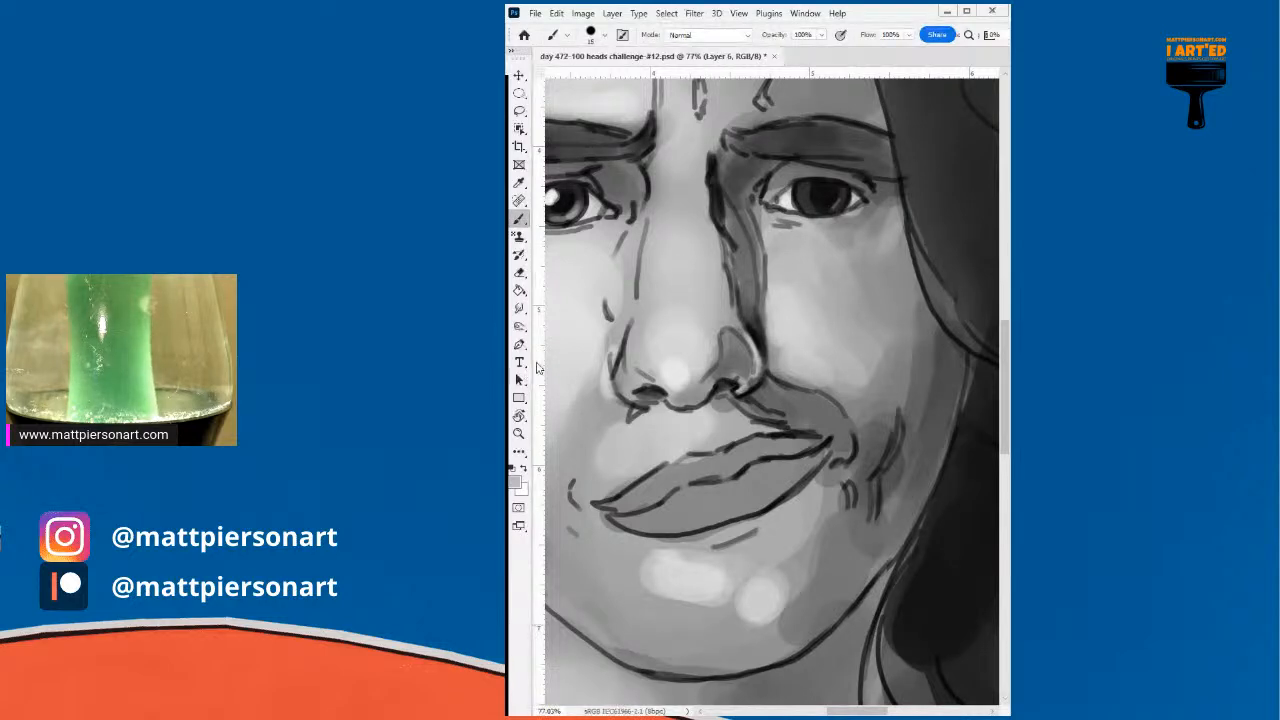
mouse_move(808, 207)
mouse_down()
mouse_move(772, 205)
mouse_move(832, 197)
mouse_up()
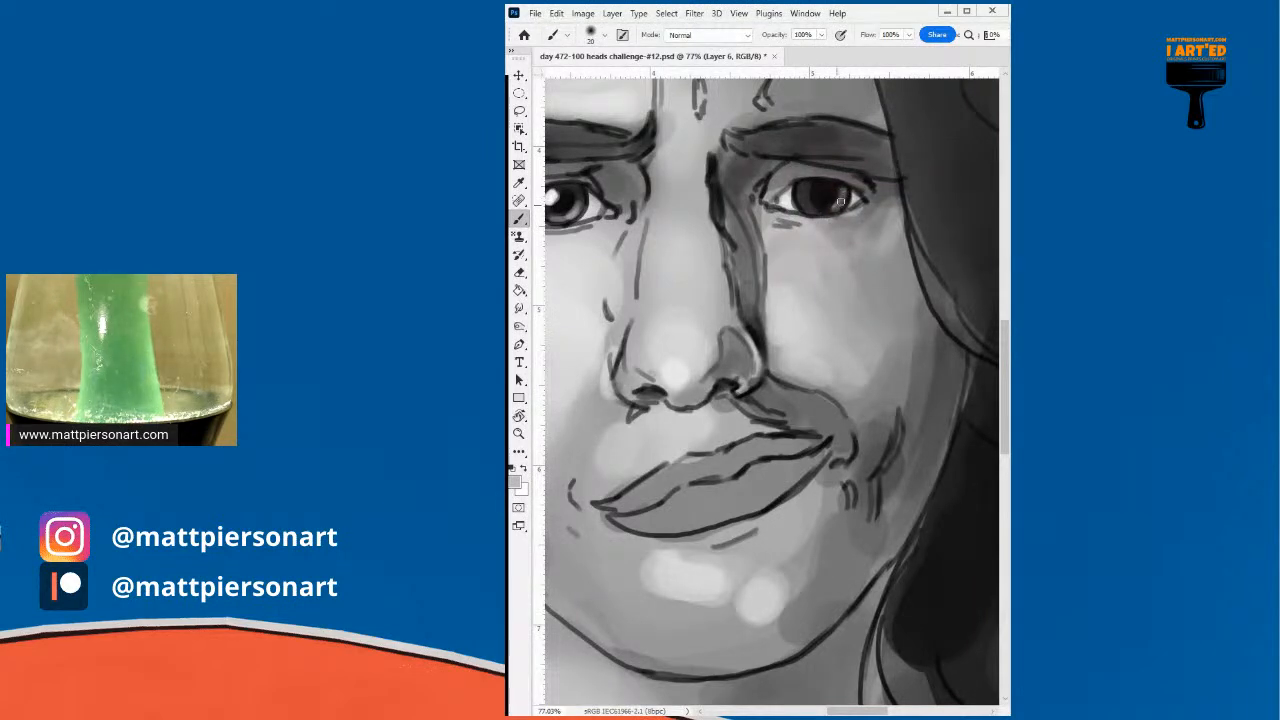
- Sample black from the centre of the right eye and paint its pupil
click(507, 396)
drag(794, 229, 750, 237)
alt+click(820, 192)
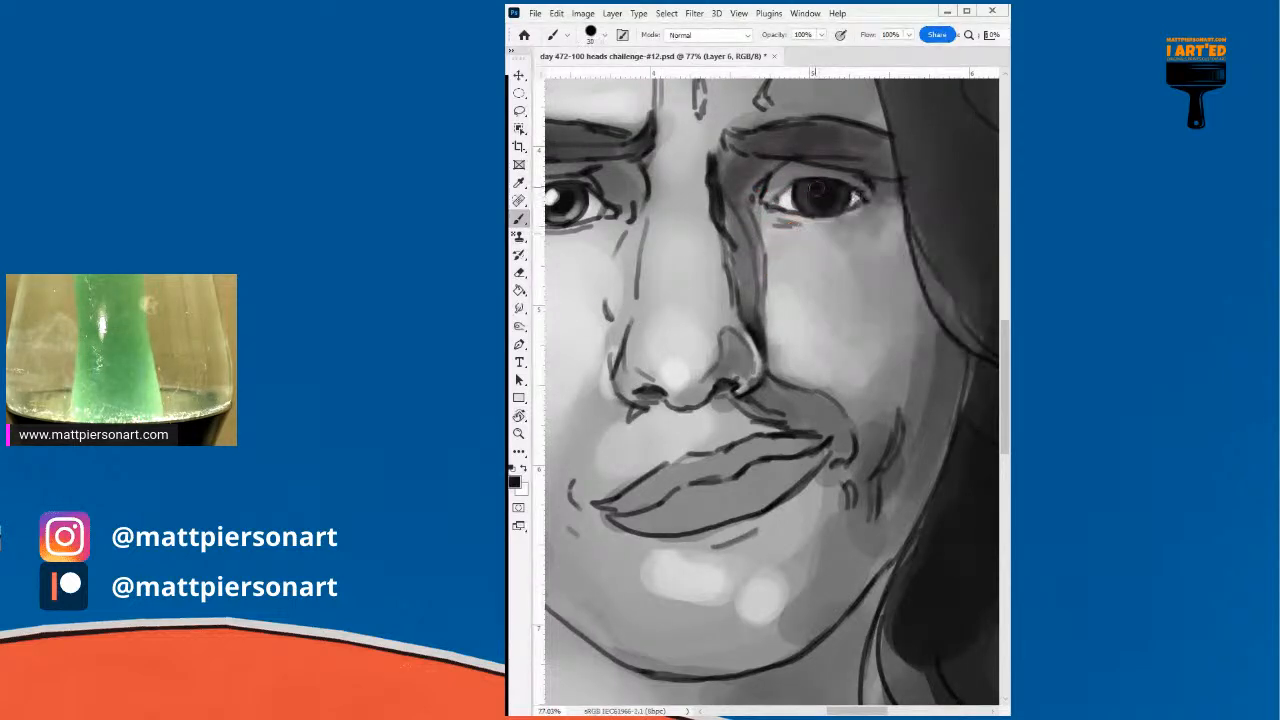
drag(820, 200, 826, 190)
- Paint a small white highlight on the upper left of the right eye's pupil, then enlarge the brush
alt+click(804, 251)
drag(803, 250, 785, 262)
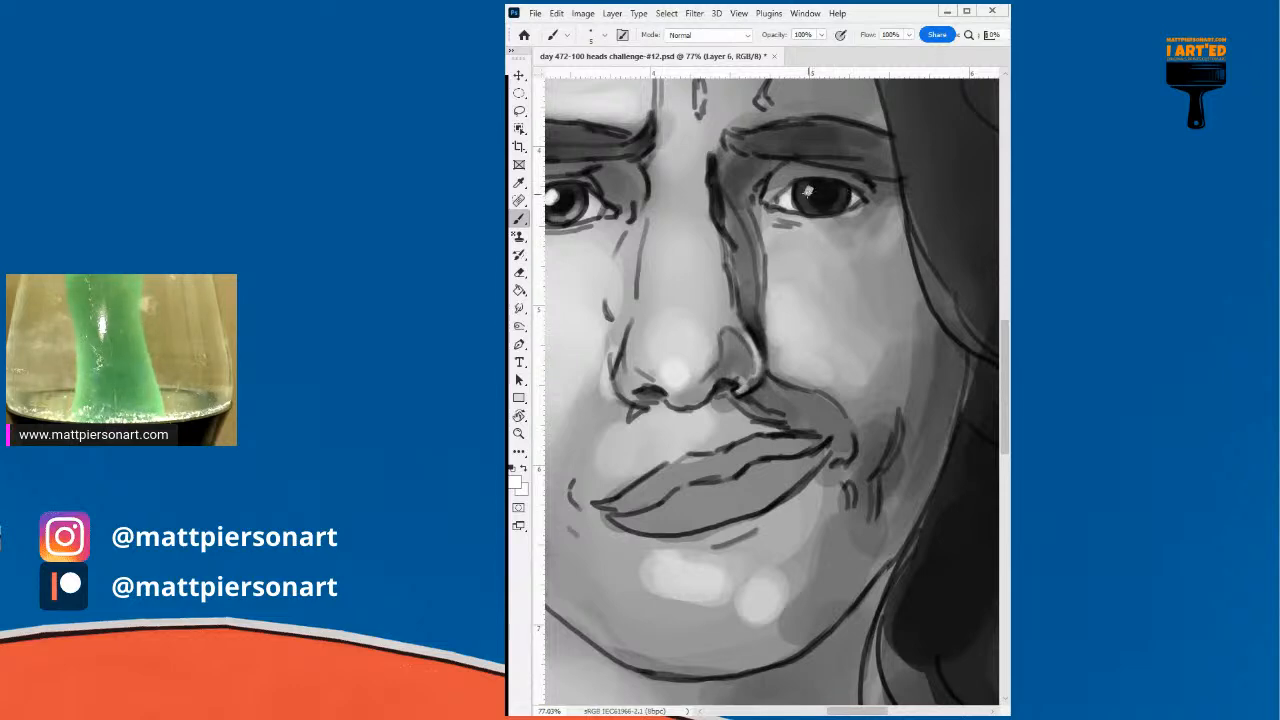
key(bracketright)
key(bracketright)
key(bracketright)
key(bracketright)
key(bracketright)
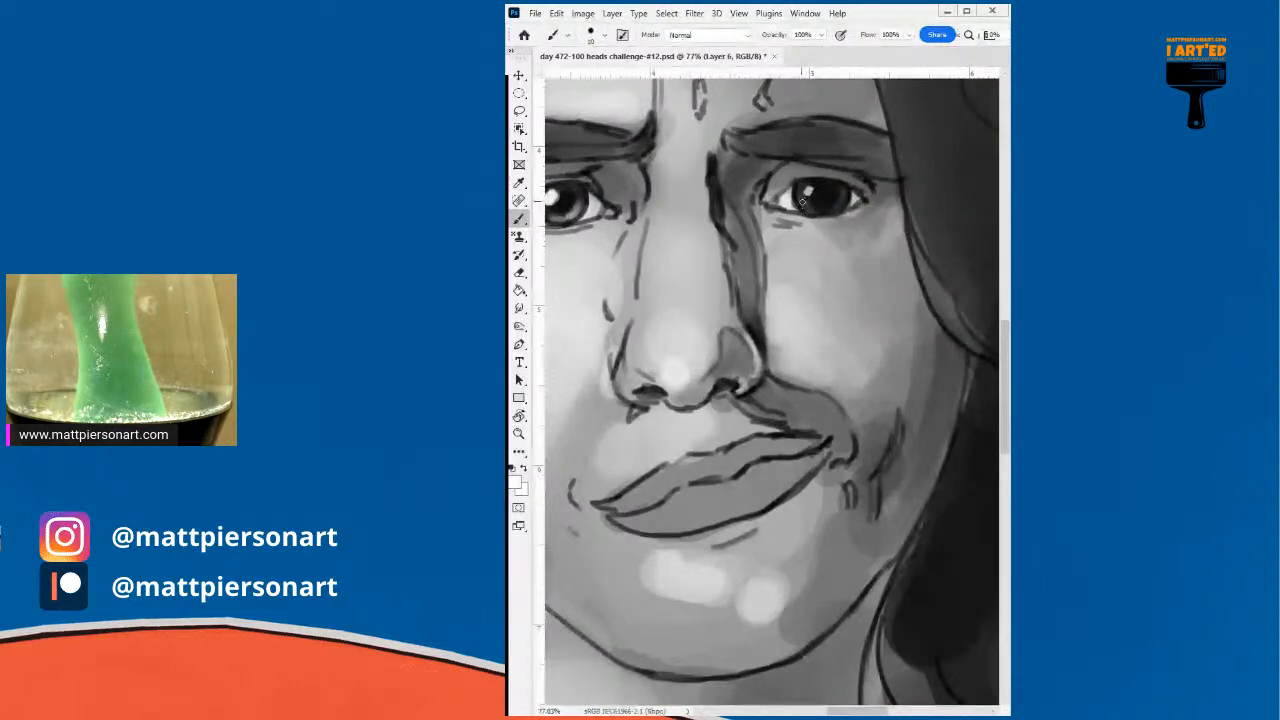
- Lighten the lower rim of the right iris with sampled greys, checking the eye against the whole portrait
alt+click(827, 265)
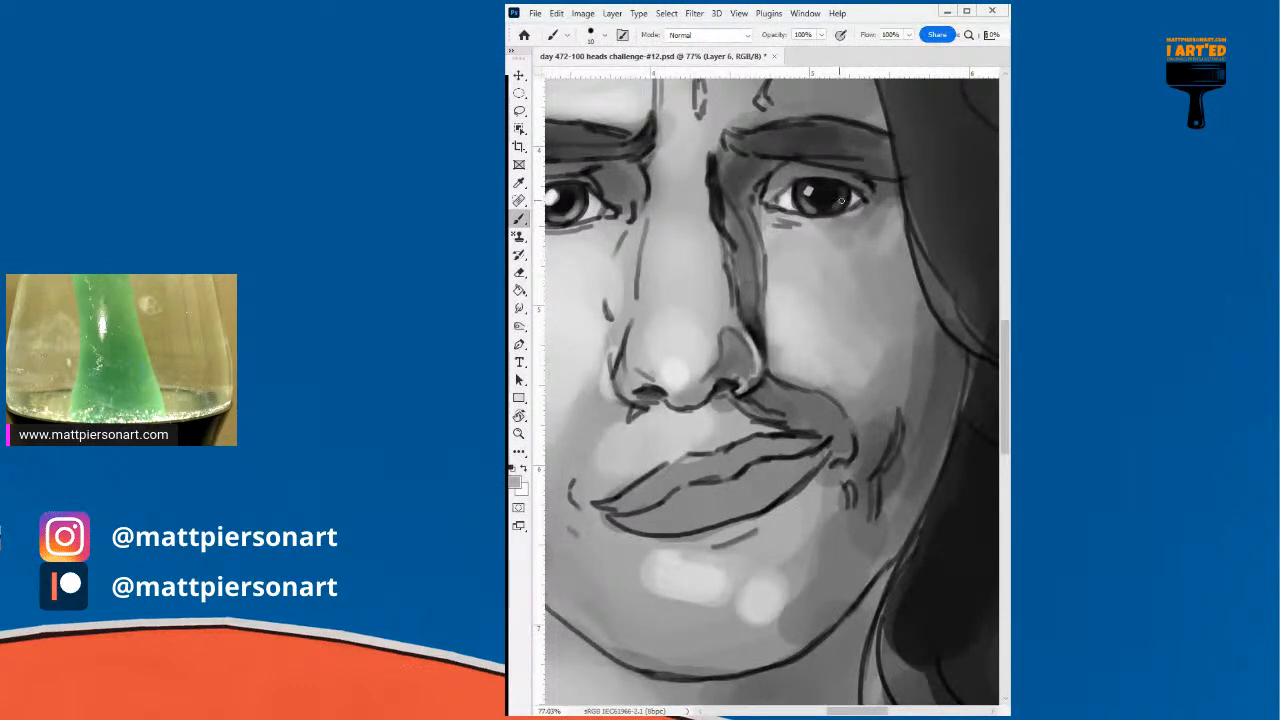
scroll(838, 204, down, 4)
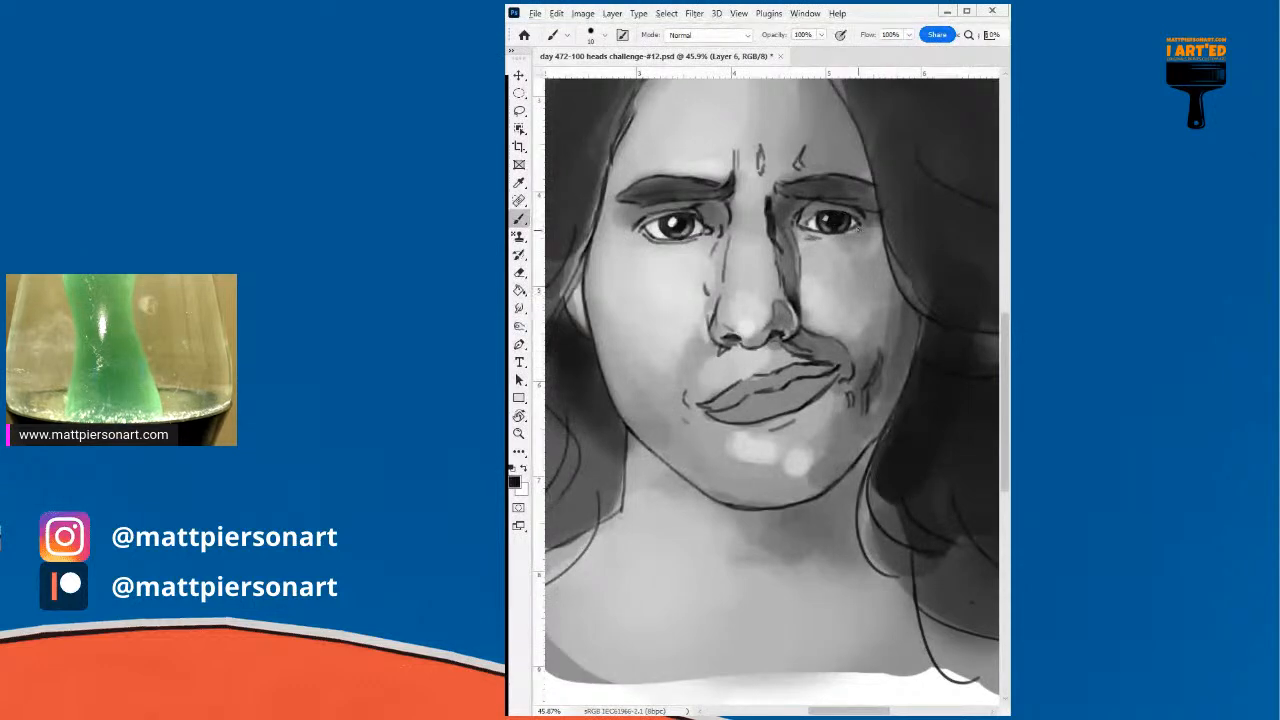
scroll(912, 307, down, 3)
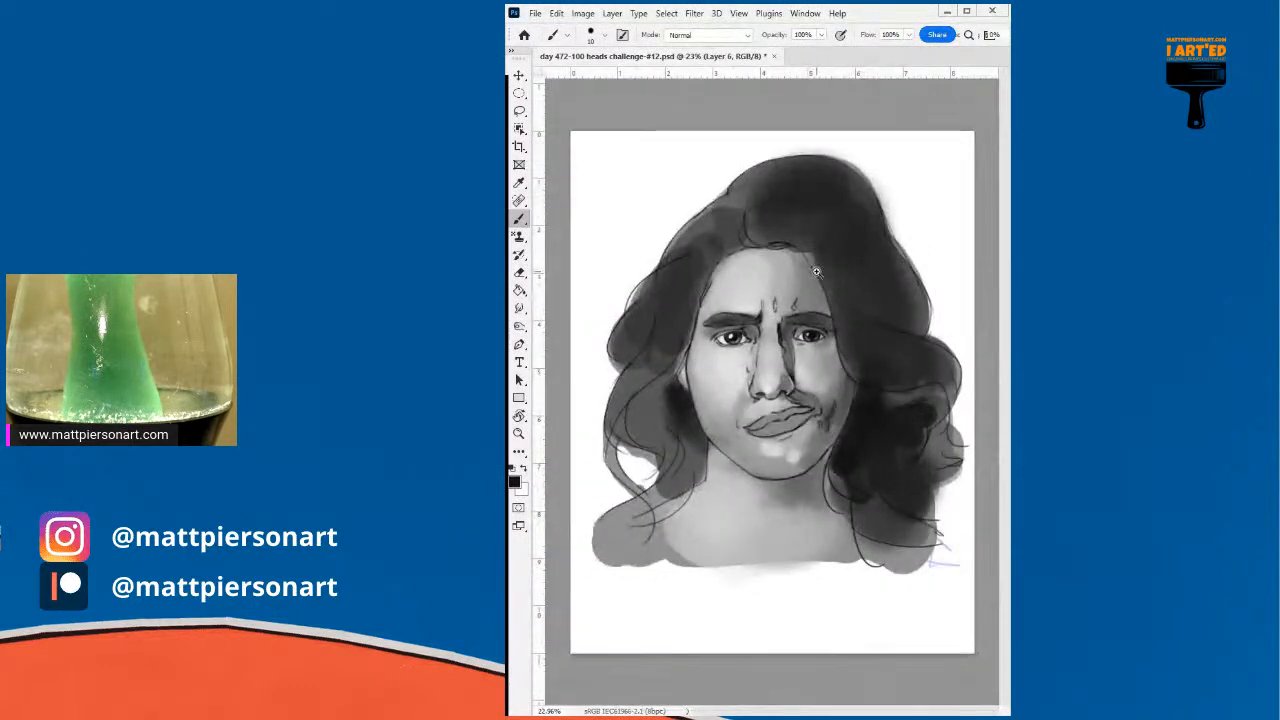
scroll(837, 263, up, 8)
scroll(777, 271, up, 5)
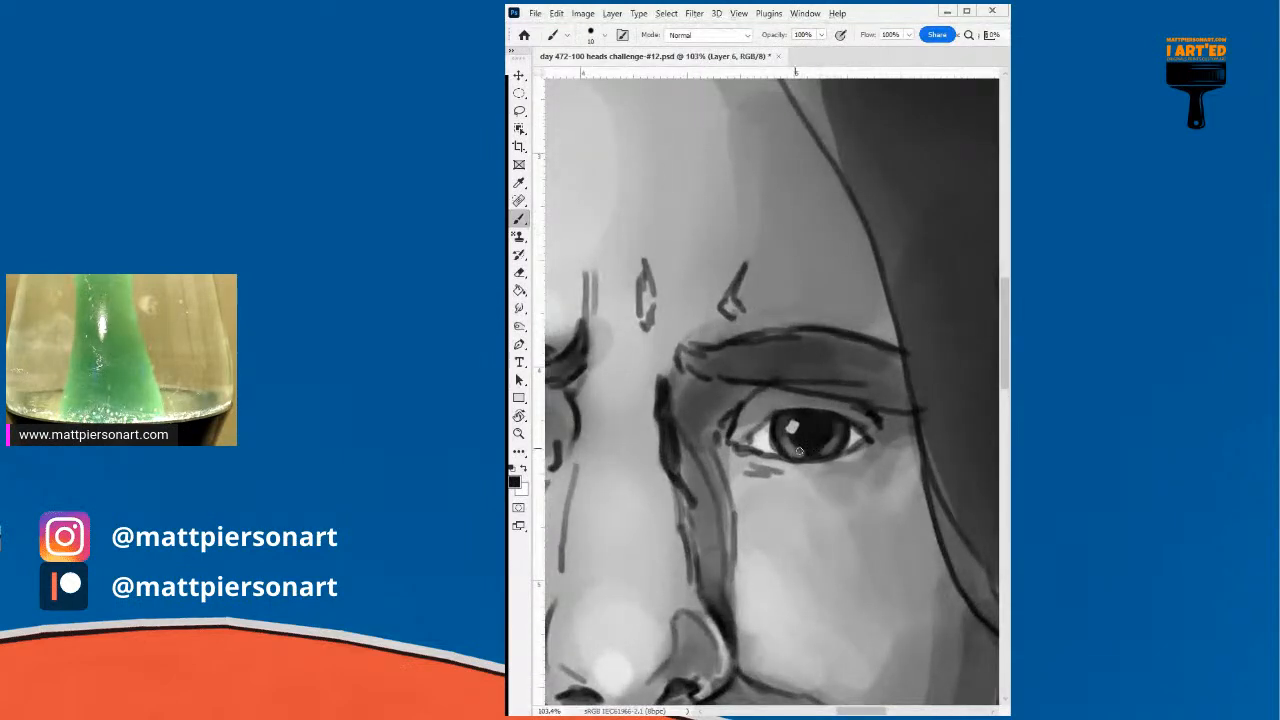
alt+click(793, 446)
drag(798, 451, 820, 448)
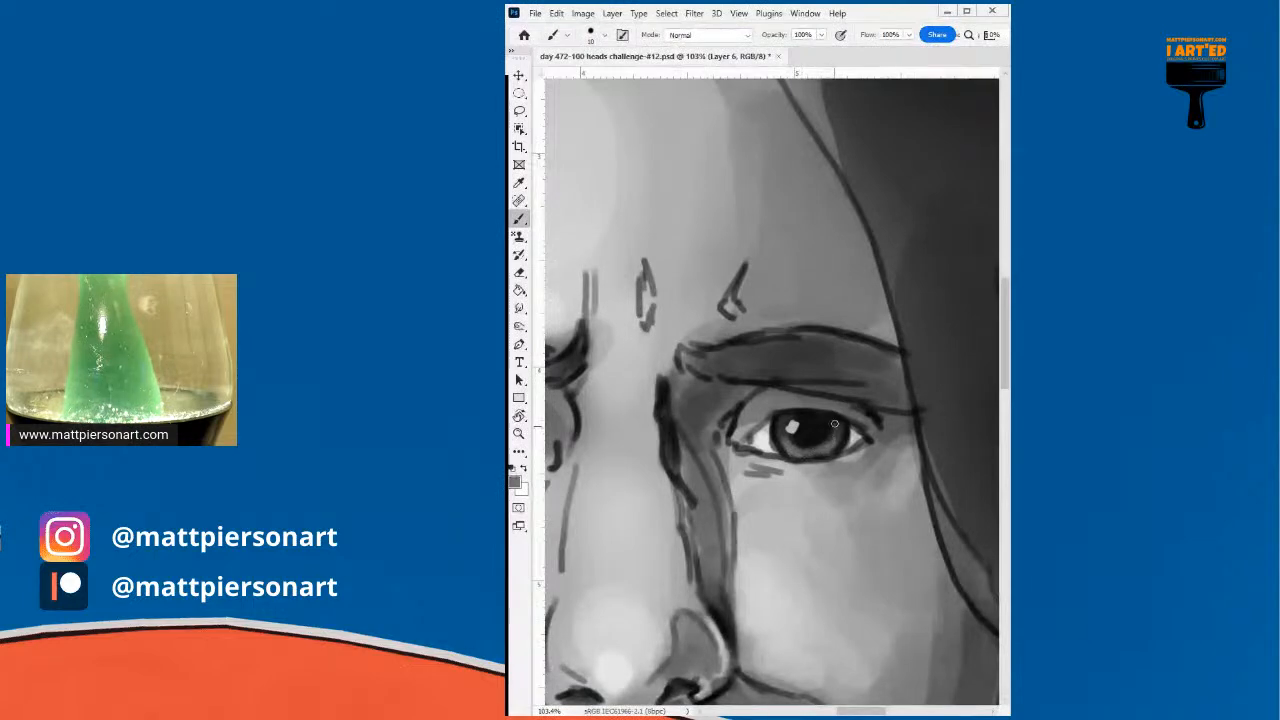
- Sample dark grey from the right eyebrow and paint it over the upper eyelid and the hair beside the right temple
alt+click(837, 360)
mouse_move(841, 406)
mouse_down()
mouse_move(789, 399)
mouse_move(862, 414)
mouse_move(748, 410)
mouse_up()
mouse_move(849, 231)
mouse_down()
mouse_move(870, 314)
mouse_move(911, 344)
mouse_up()
mouse_move(945, 289)
mouse_down()
mouse_move(869, 331)
mouse_move(881, 385)
mouse_up()
drag(838, 260, 866, 303)
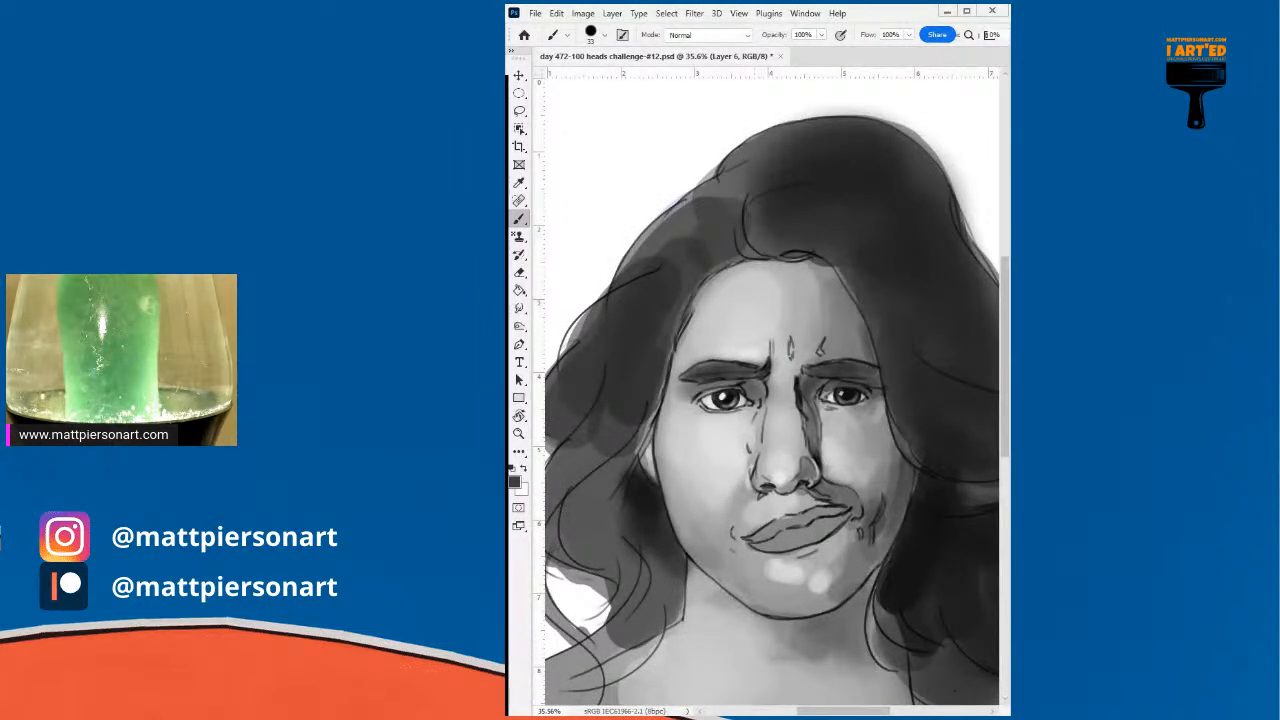
scroll(960, 470, down, 3)
scroll(881, 456, up, 2)
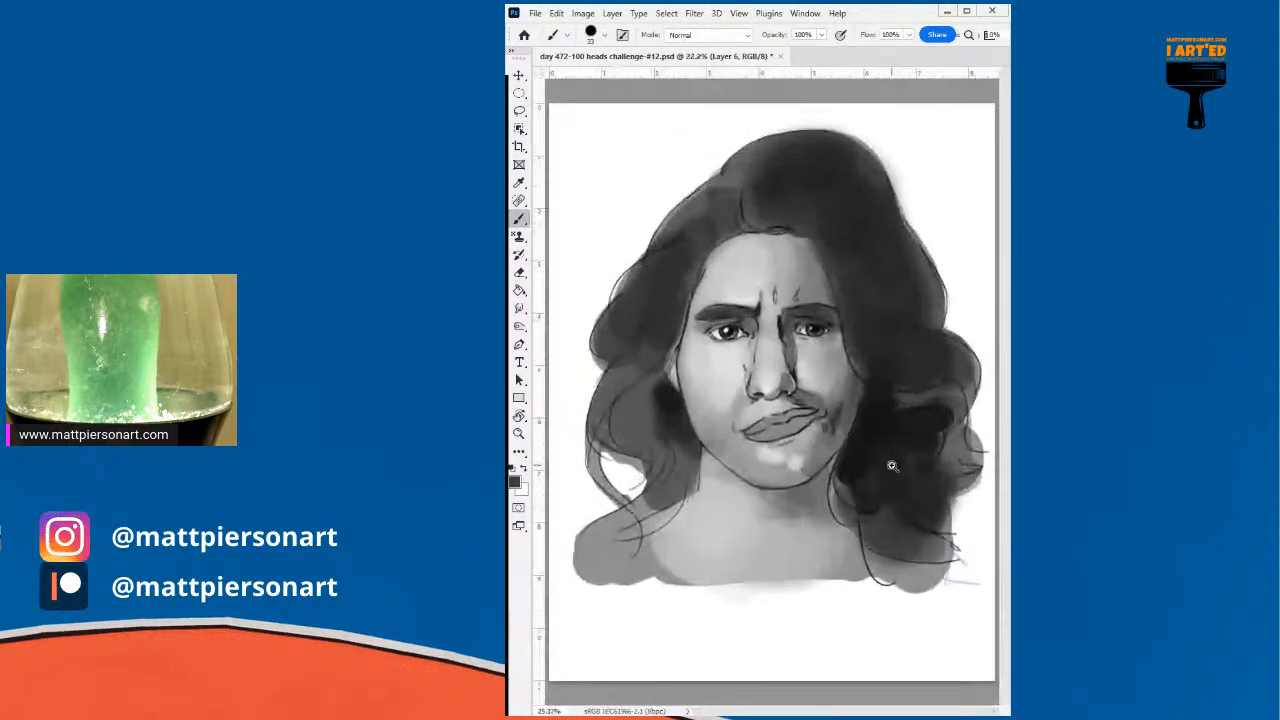
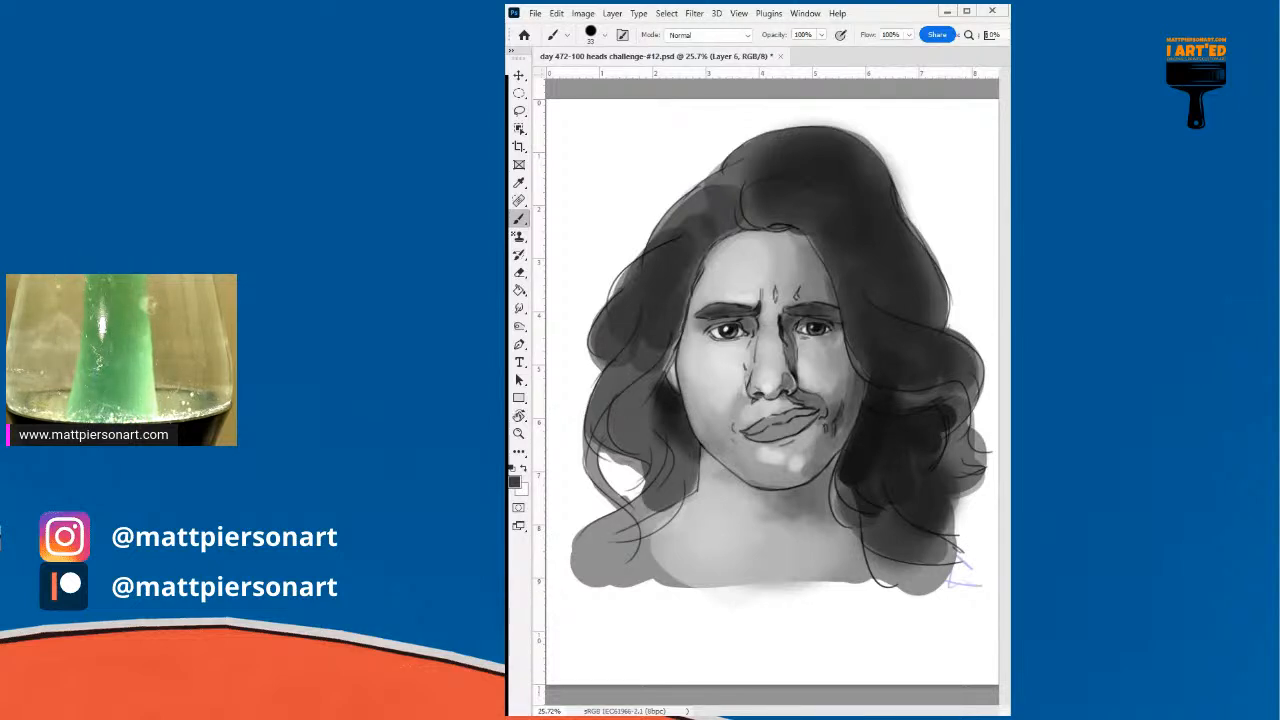
- Undo a trial bristle-brush stroke across the crown and paint near-black strands in the hair right of the forehead
mouse_move(622, 302)
mouse_down()
mouse_move(709, 189)
mouse_move(806, 181)
mouse_move(945, 208)
mouse_up()
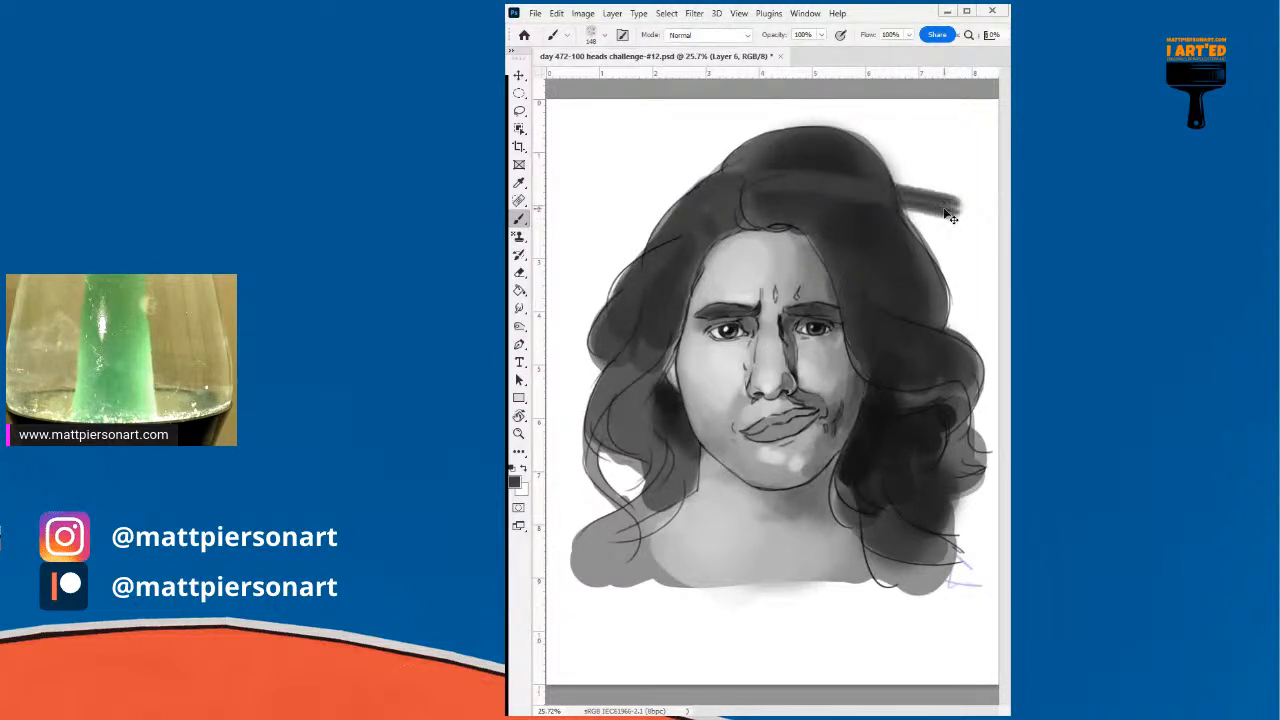
key(ctrl+z)
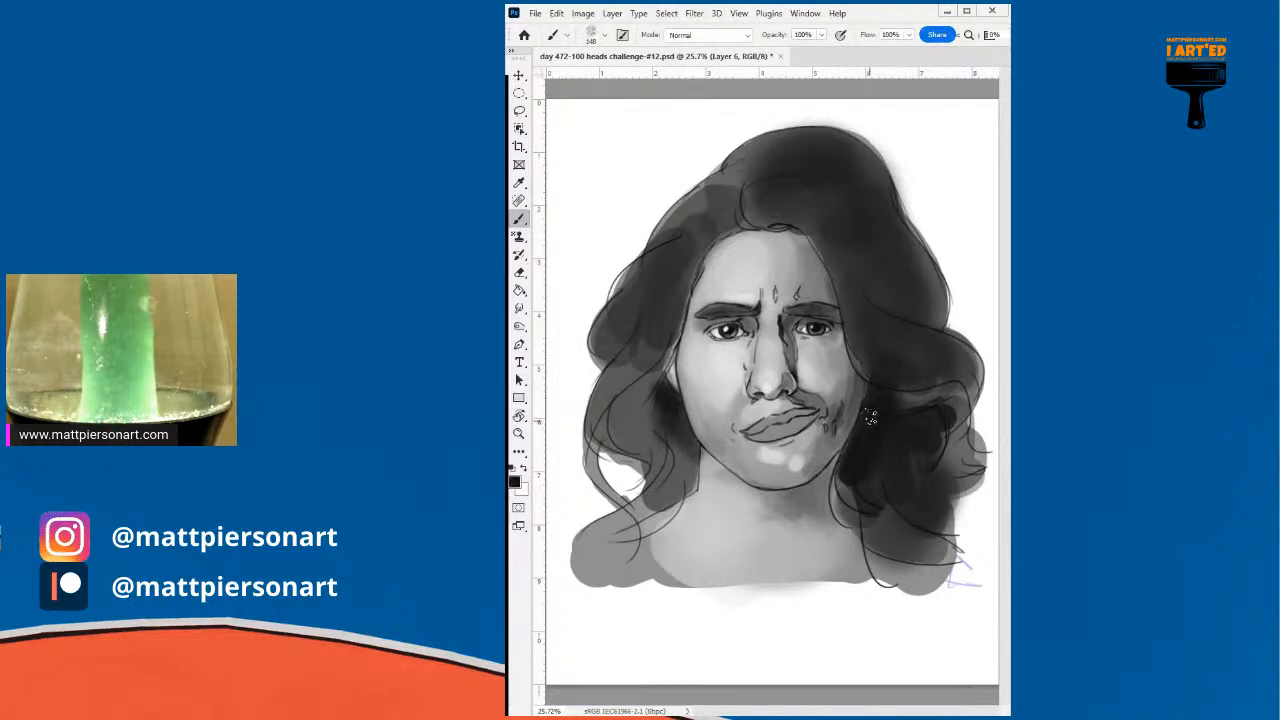
alt+right_click(884, 270)
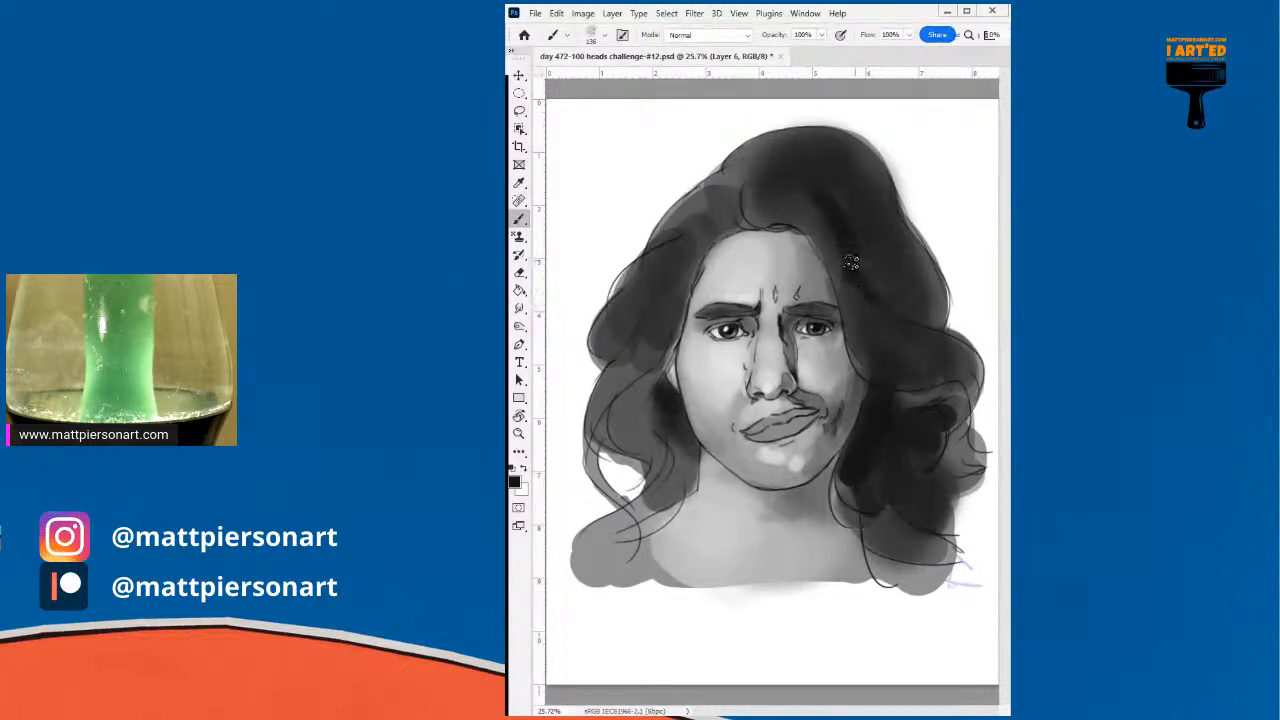
drag(868, 279, 876, 273)
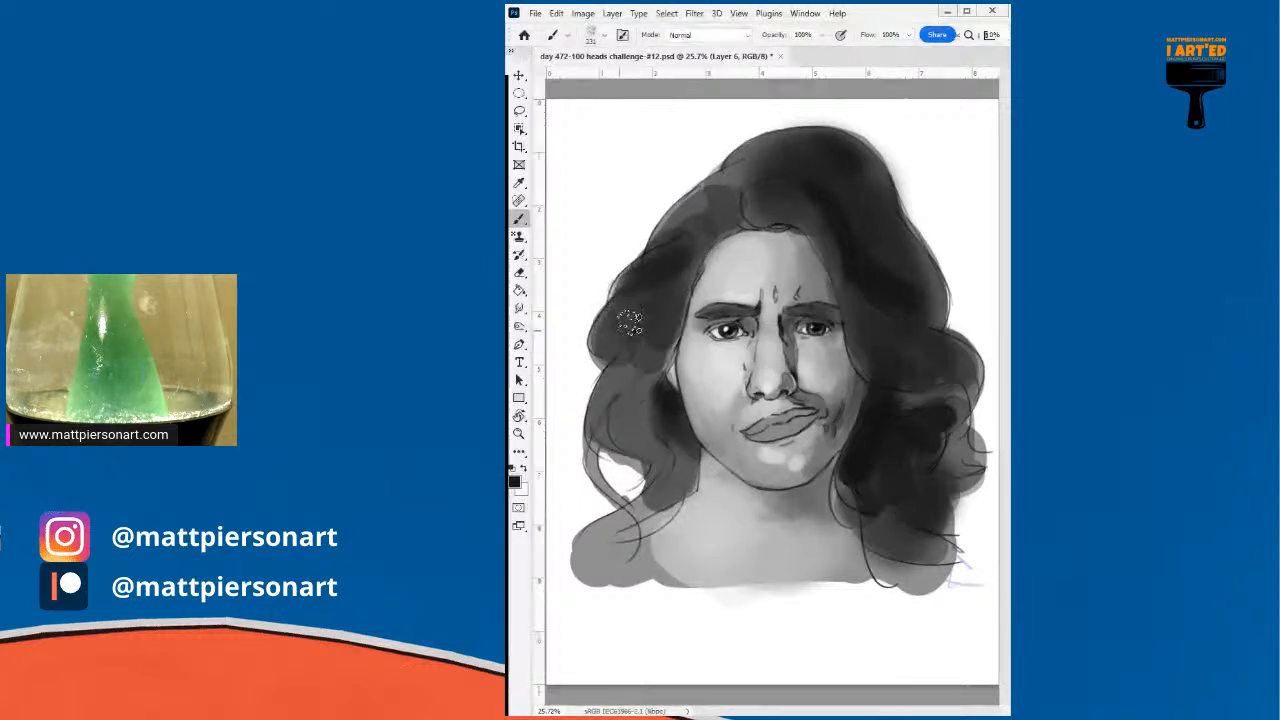
- Paint dark wavy strands through the locks beside the left cheek and the curls beside the right jaw
drag(647, 353, 612, 388)
mouse_move(674, 320)
mouse_down()
mouse_move(615, 380)
mouse_move(669, 335)
mouse_move(590, 432)
mouse_move(614, 452)
mouse_move(615, 380)
mouse_move(616, 478)
mouse_move(595, 422)
mouse_move(588, 442)
mouse_move(648, 535)
mouse_move(621, 495)
mouse_move(636, 552)
mouse_move(618, 492)
mouse_move(658, 408)
mouse_move(623, 392)
mouse_move(633, 445)
mouse_move(631, 384)
mouse_move(613, 418)
mouse_move(643, 490)
mouse_move(644, 400)
mouse_move(629, 393)
mouse_move(663, 431)
mouse_move(665, 391)
mouse_move(659, 509)
mouse_move(675, 429)
mouse_move(654, 498)
mouse_move(675, 463)
mouse_move(622, 520)
mouse_move(672, 480)
mouse_move(625, 512)
mouse_move(678, 432)
mouse_move(678, 489)
mouse_move(692, 461)
mouse_move(646, 524)
mouse_up()
drag(848, 465, 872, 526)
mouse_move(847, 485)
mouse_down()
mouse_move(895, 515)
mouse_move(841, 473)
mouse_move(917, 538)
mouse_move(890, 526)
mouse_move(893, 515)
mouse_move(931, 536)
mouse_move(894, 513)
mouse_move(963, 554)
mouse_up()
right_click(932, 537)
mouse_move(893, 375)
mouse_down()
mouse_move(935, 366)
mouse_move(898, 382)
mouse_move(955, 403)
mouse_up()
- Darken the hair left of the forehead and along the hairline, undoing a stroke down the right side
mouse_move(689, 255)
mouse_down()
mouse_move(712, 231)
mouse_move(692, 245)
mouse_move(686, 218)
mouse_move(756, 195)
mouse_move(752, 218)
mouse_move(771, 188)
mouse_move(749, 221)
mouse_move(799, 193)
mouse_move(692, 208)
mouse_move(667, 227)
mouse_move(689, 246)
mouse_move(668, 232)
mouse_move(678, 212)
mouse_move(645, 293)
mouse_move(641, 278)
mouse_move(623, 287)
mouse_move(630, 358)
mouse_move(604, 330)
mouse_move(623, 368)
mouse_move(617, 347)
mouse_move(613, 381)
mouse_move(638, 358)
mouse_up()
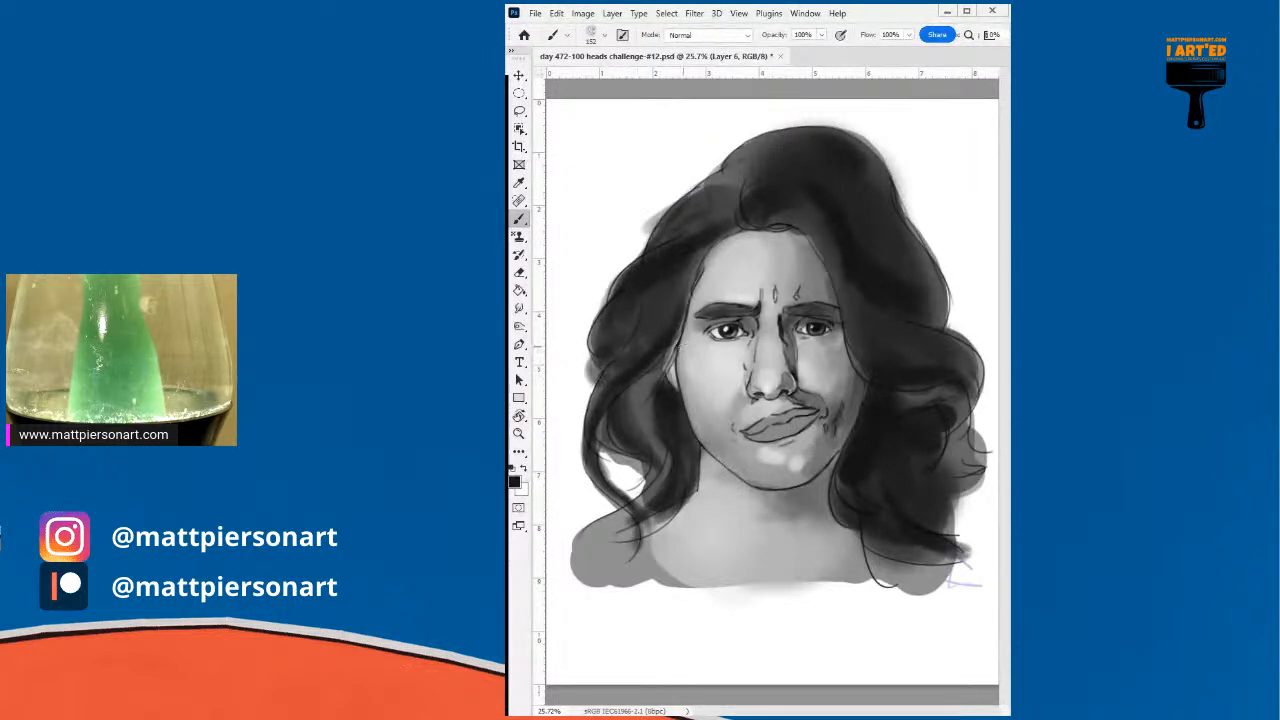
mouse_move(685, 269)
mouse_down()
mouse_move(630, 355)
mouse_move(694, 261)
mouse_move(645, 351)
mouse_up()
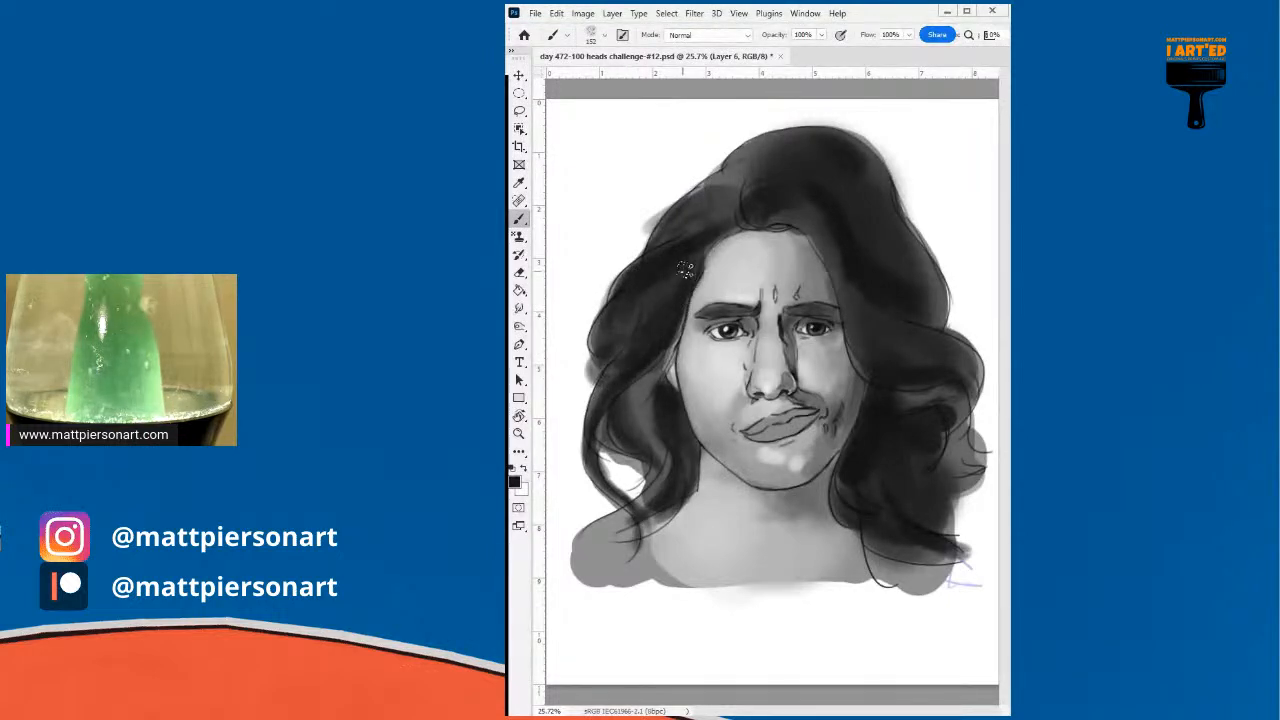
drag(733, 235, 703, 259)
mouse_move(771, 215)
mouse_down()
mouse_move(774, 227)
mouse_move(756, 226)
mouse_move(788, 230)
mouse_move(837, 279)
mouse_move(908, 382)
mouse_up()
key(ctrl+z)
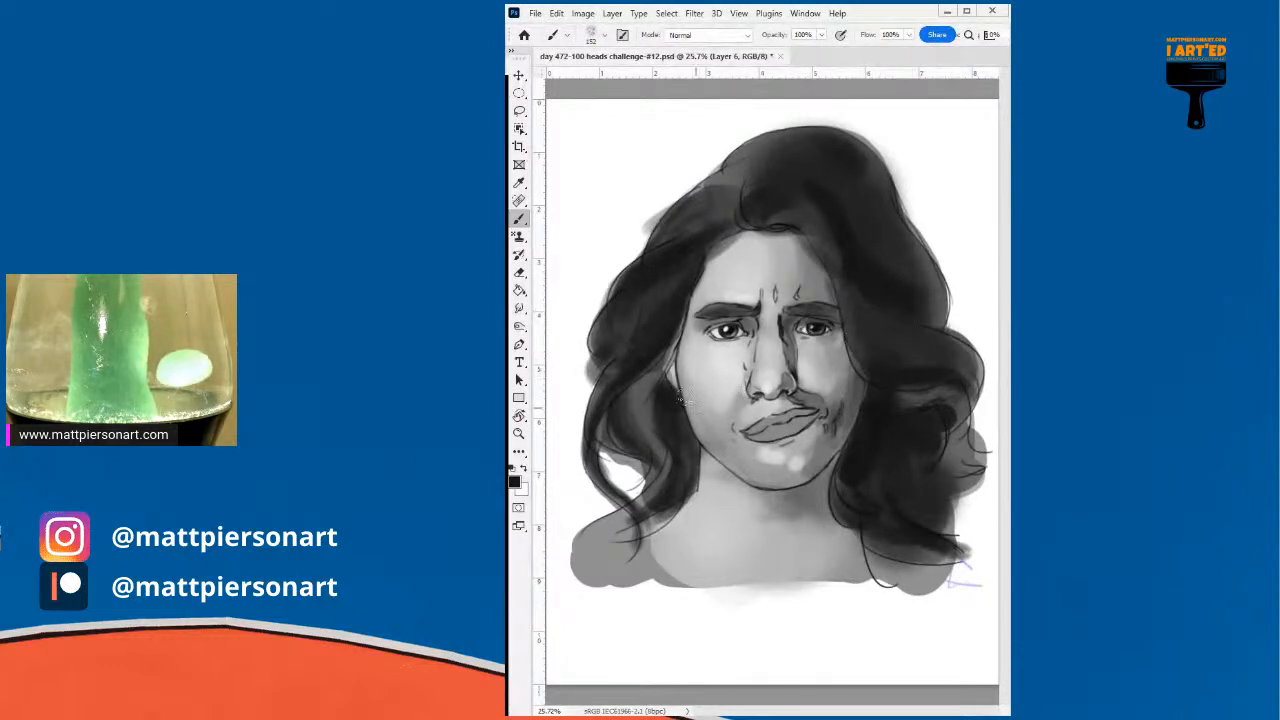
- Sample a light grey from the neck and touch up the skin around the left eye with a smaller brush
alt+click(718, 214)
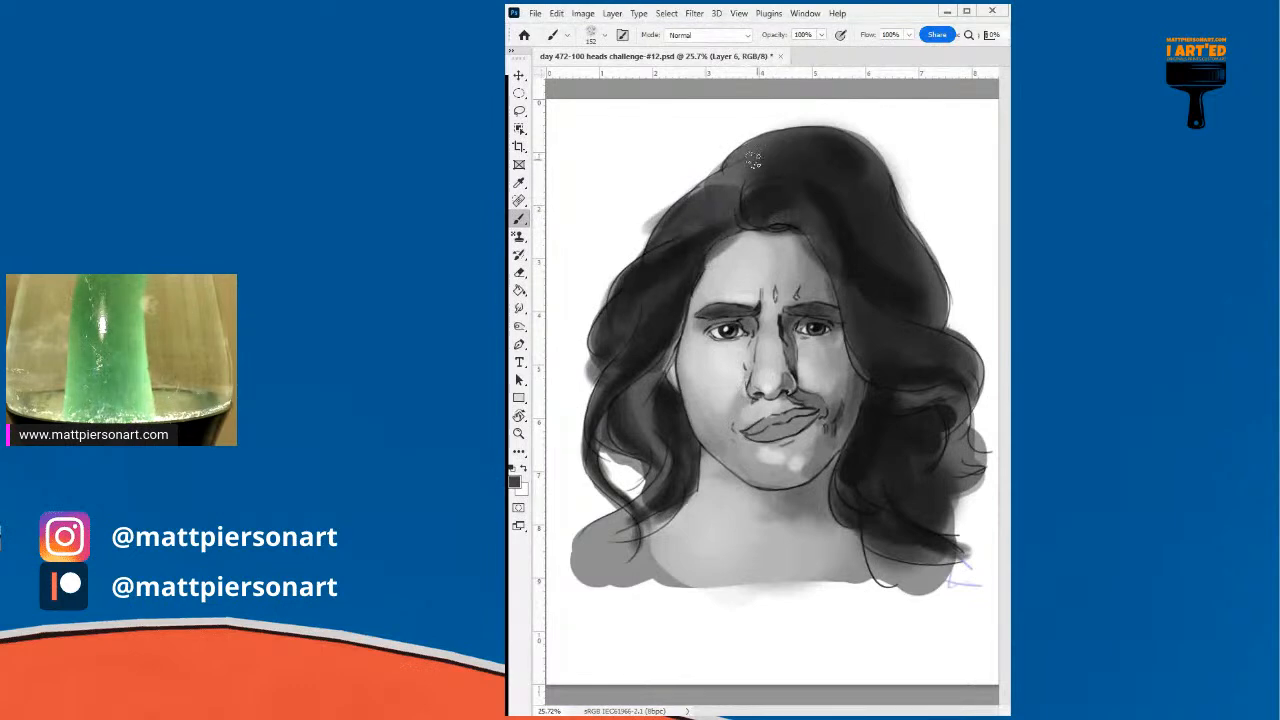
alt+click(727, 496)
drag(724, 297, 706, 326)
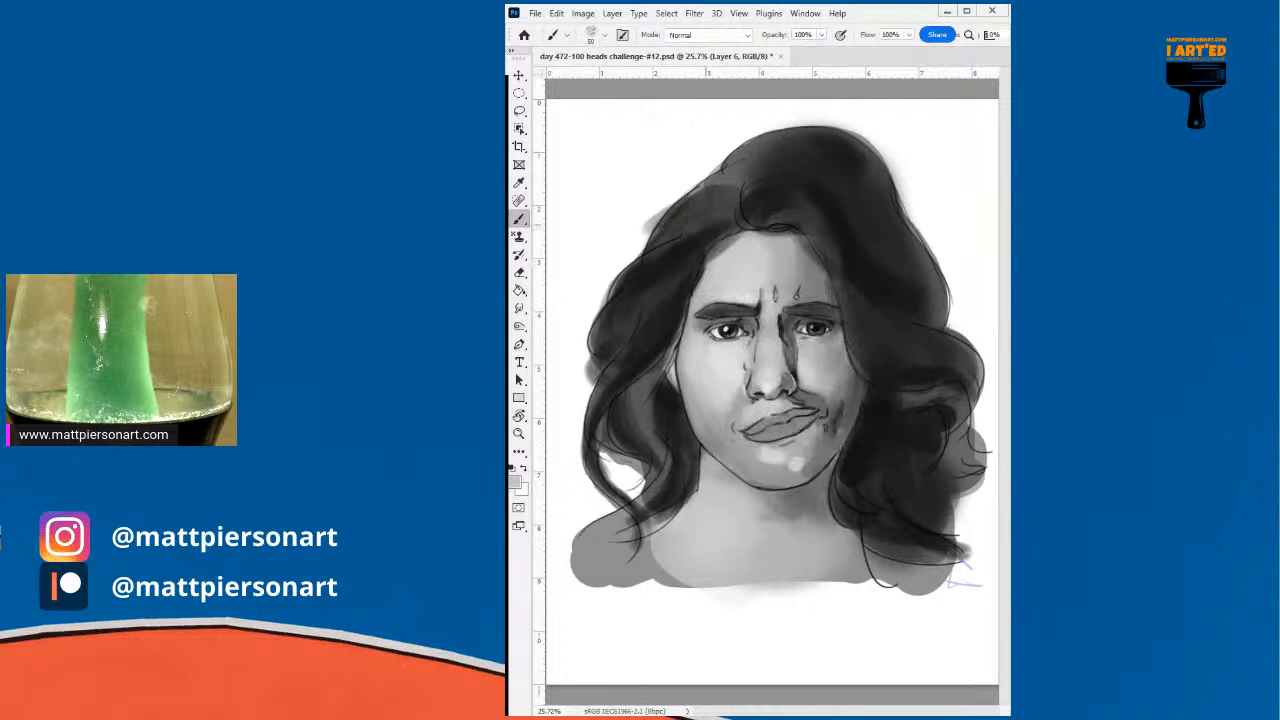
drag(852, 254, 858, 252)
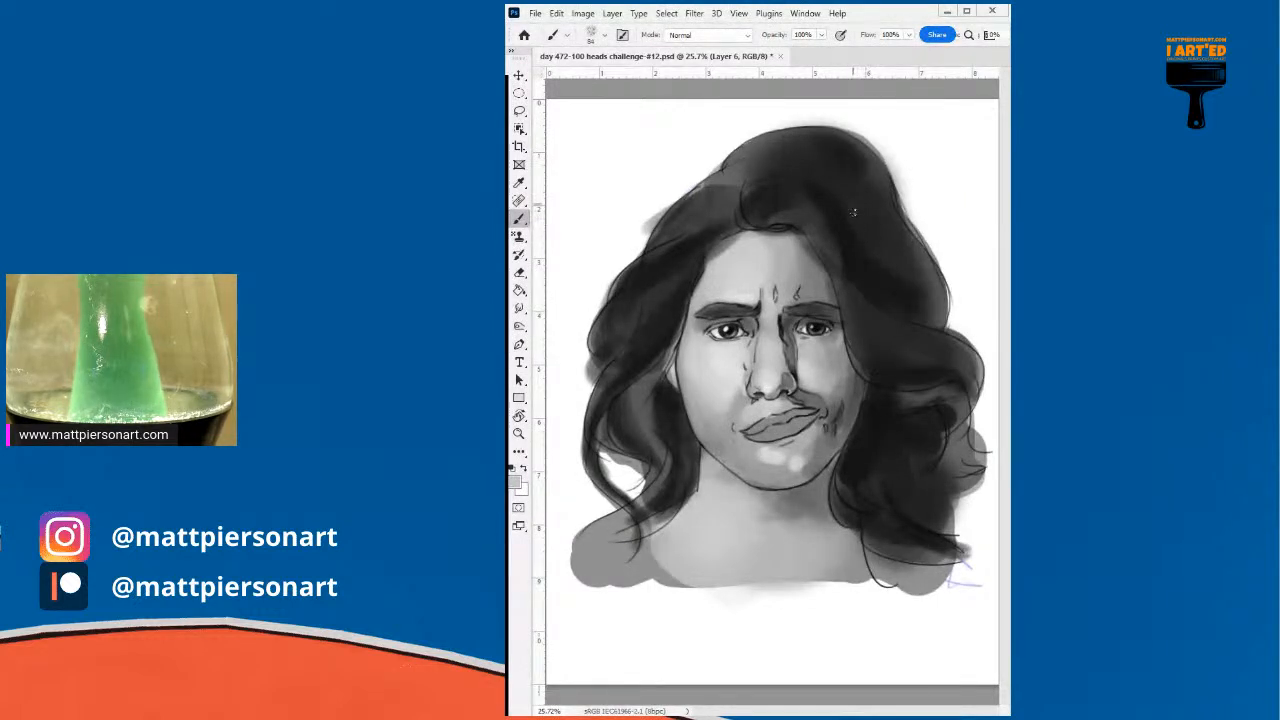
- Sample a mid-grey from the right curls and paint lighter strands through the upper hair right of the forehead
alt+click(962, 398)
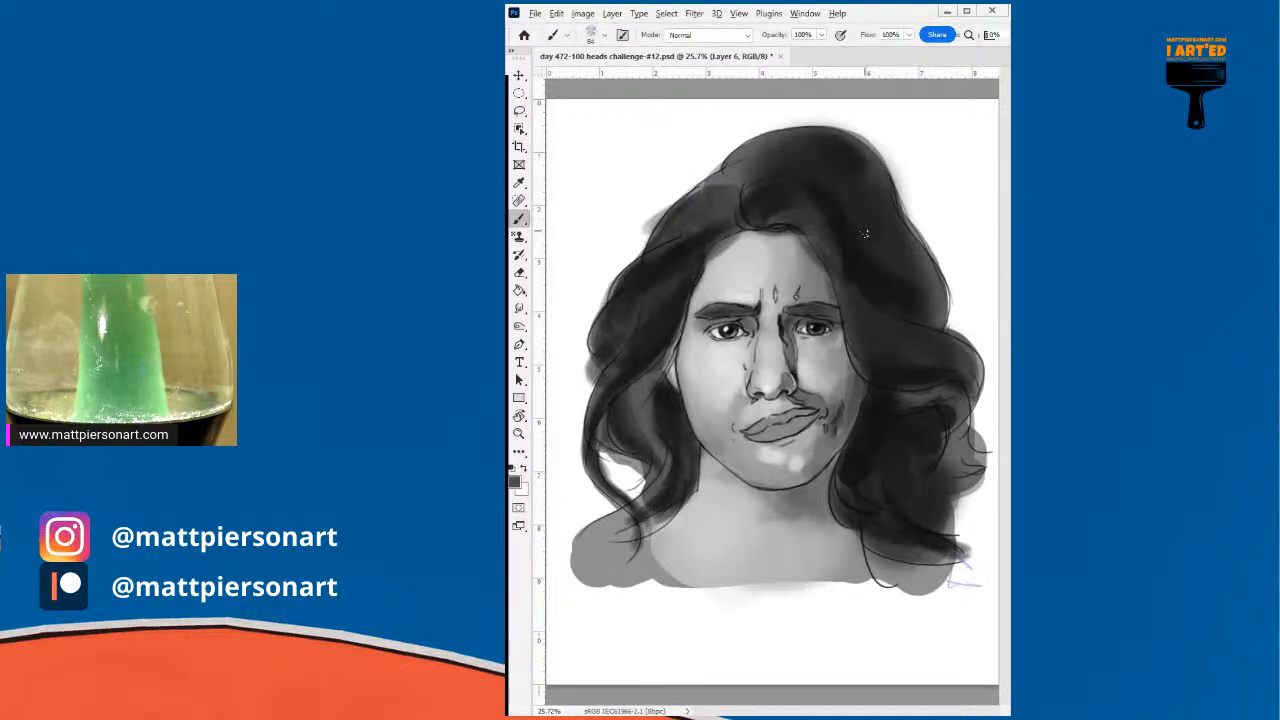
drag(836, 196, 902, 267)
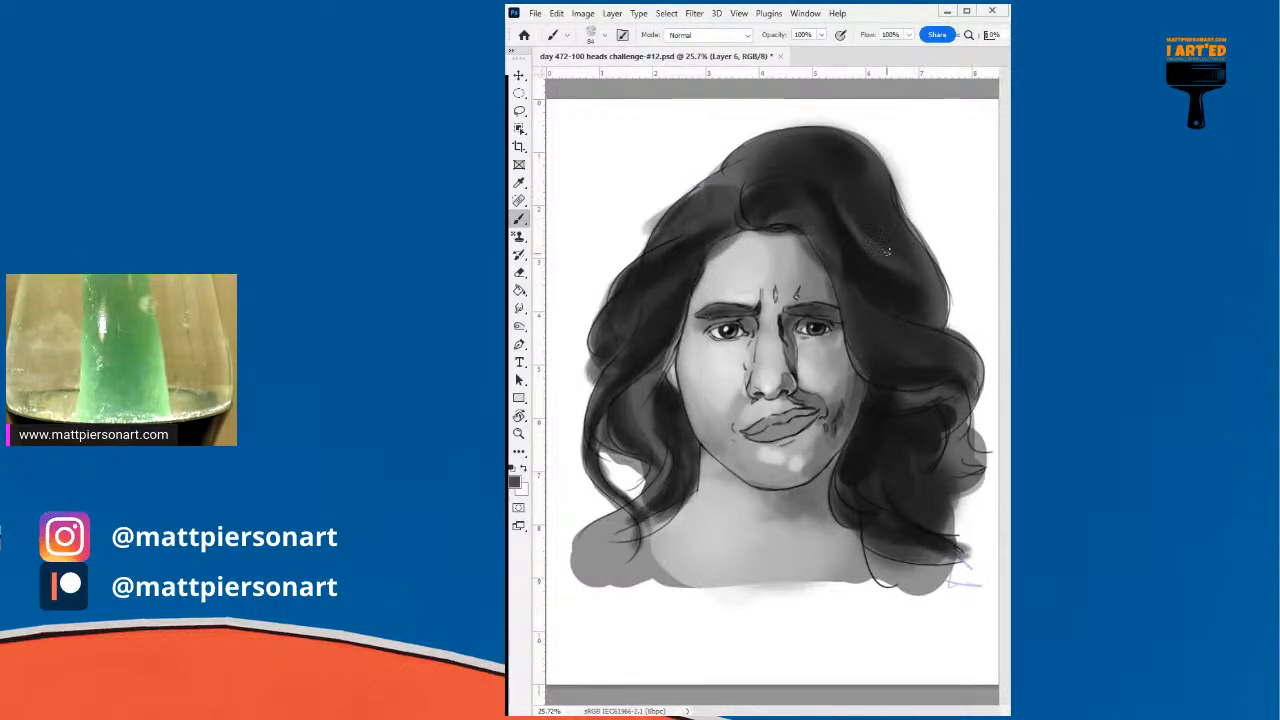
drag(855, 176, 882, 235)
drag(869, 176, 922, 270)
mouse_move(895, 220)
mouse_down()
mouse_move(933, 318)
mouse_move(943, 302)
mouse_move(901, 268)
mouse_move(927, 305)
mouse_move(893, 326)
mouse_move(873, 319)
mouse_move(930, 336)
mouse_up()
- Paint lighter grey strands along the wavy lock beside the right eye and cheek
right_click(929, 317)
click(929, 317)
mouse_move(846, 279)
mouse_down()
mouse_move(829, 244)
mouse_move(873, 312)
mouse_move(866, 325)
mouse_move(965, 376)
mouse_move(912, 334)
mouse_move(962, 355)
mouse_move(883, 337)
mouse_move(944, 364)
mouse_move(900, 310)
mouse_move(920, 345)
mouse_move(874, 331)
mouse_move(900, 355)
mouse_up()
right_click(931, 358)
click(920, 345)
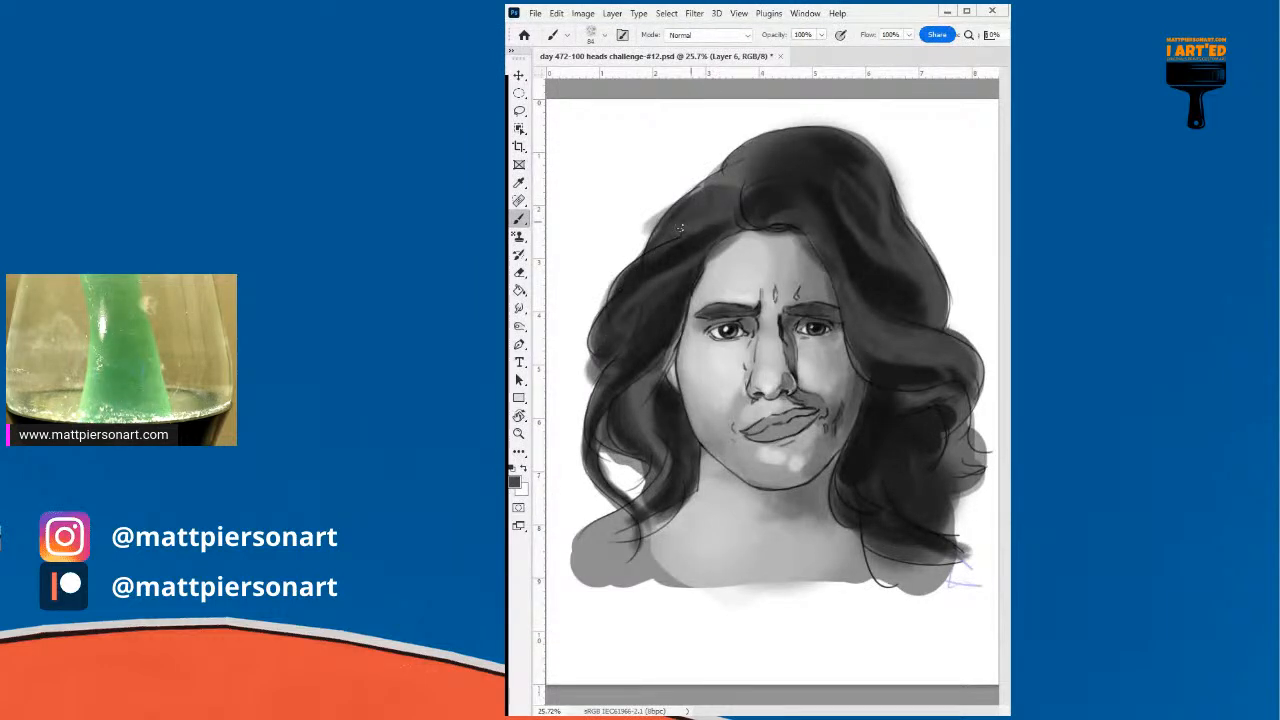
- Deepen the hair above the forehead with a sampled dark tone and add mid-grey strands to the lock beside the left ear
alt+click(760, 202)
mouse_move(742, 189)
mouse_down()
mouse_move(741, 175)
mouse_move(784, 177)
mouse_move(795, 130)
mouse_move(837, 238)
mouse_up()
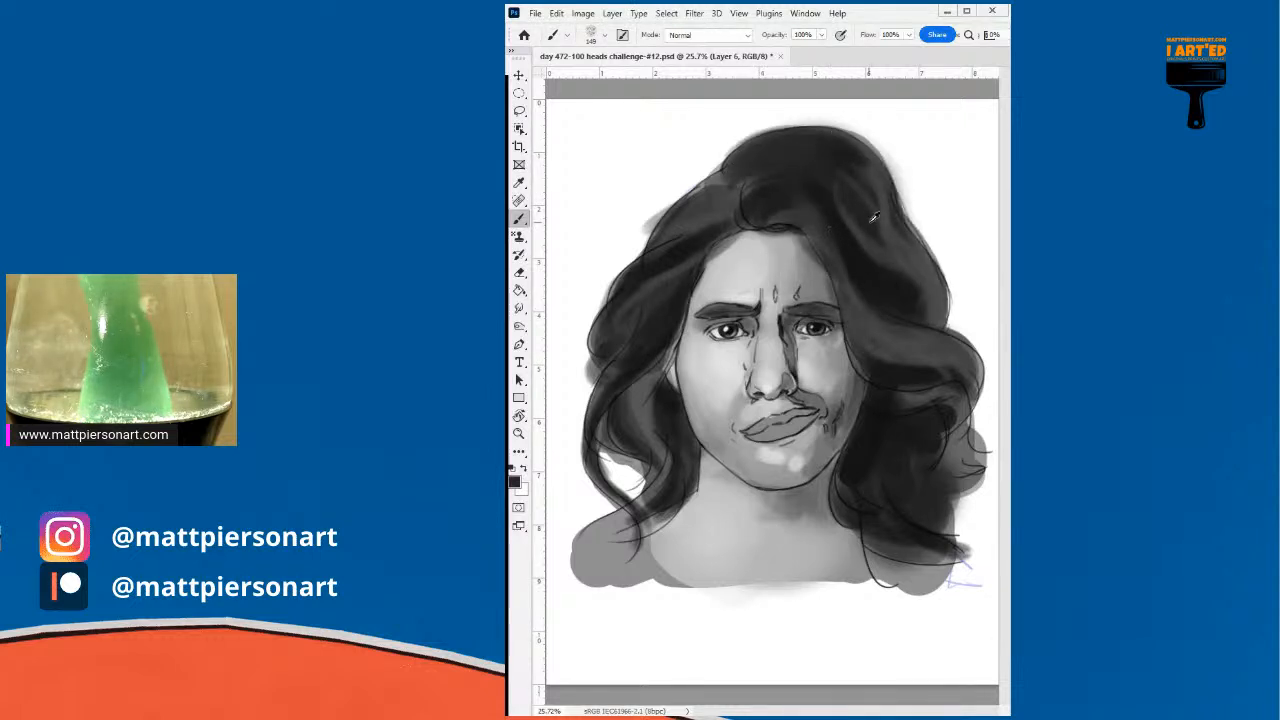
drag(662, 343, 601, 405)
alt+click(660, 348)
drag(663, 344, 614, 392)
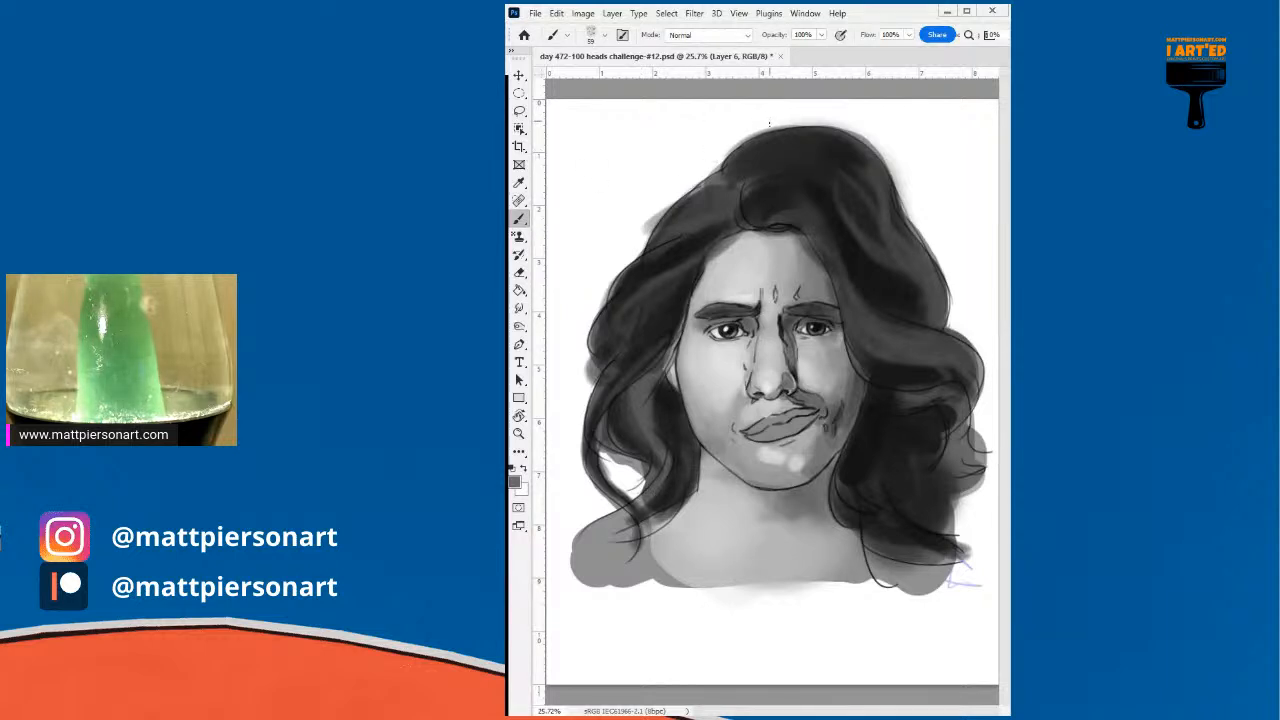
- Highlight the wavy lock sweeping from the right temple with grey strokes, undoing stray strokes across the crown and lower curls
mouse_move(754, 190)
mouse_down()
mouse_move(806, 205)
mouse_move(833, 264)
mouse_move(911, 347)
mouse_up()
key(ctrl+z)
key(ctrl+z)
drag(849, 284, 926, 338)
mouse_move(841, 281)
mouse_down()
mouse_move(867, 318)
mouse_move(926, 314)
mouse_move(874, 322)
mouse_move(865, 298)
mouse_move(930, 349)
mouse_move(887, 331)
mouse_move(964, 350)
mouse_up()
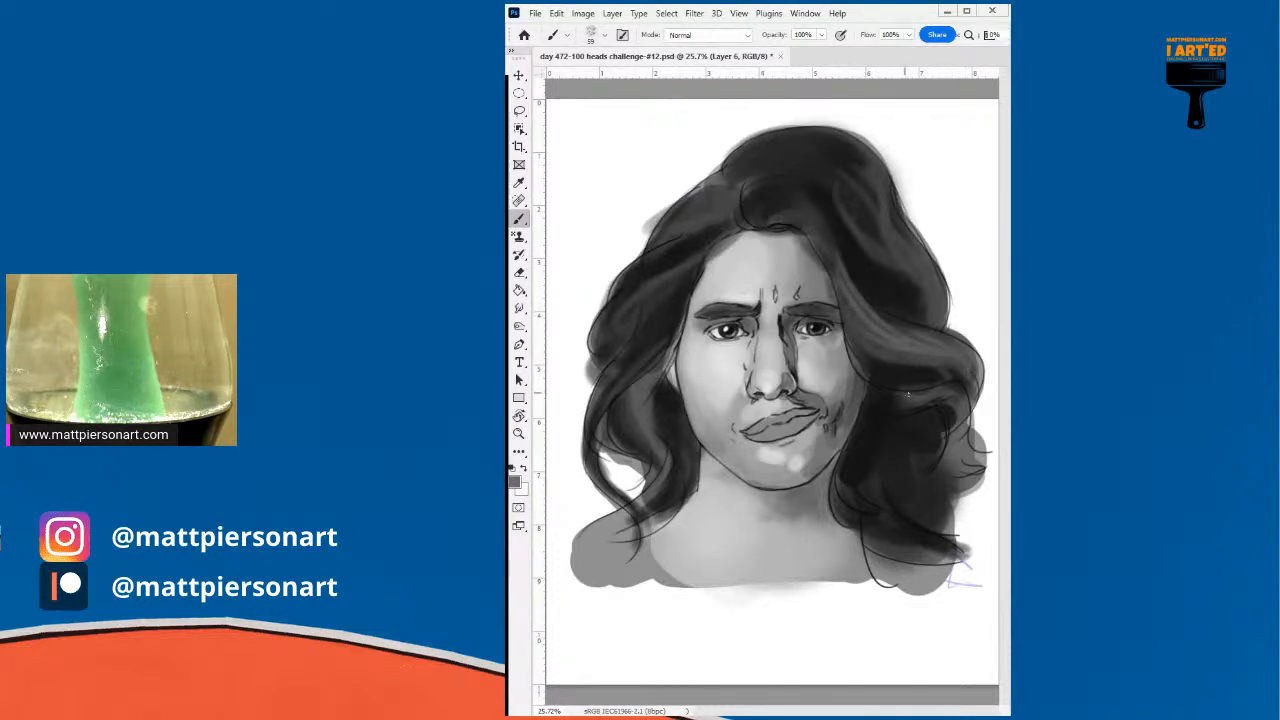
drag(869, 443, 904, 492)
key(ctrl+z)
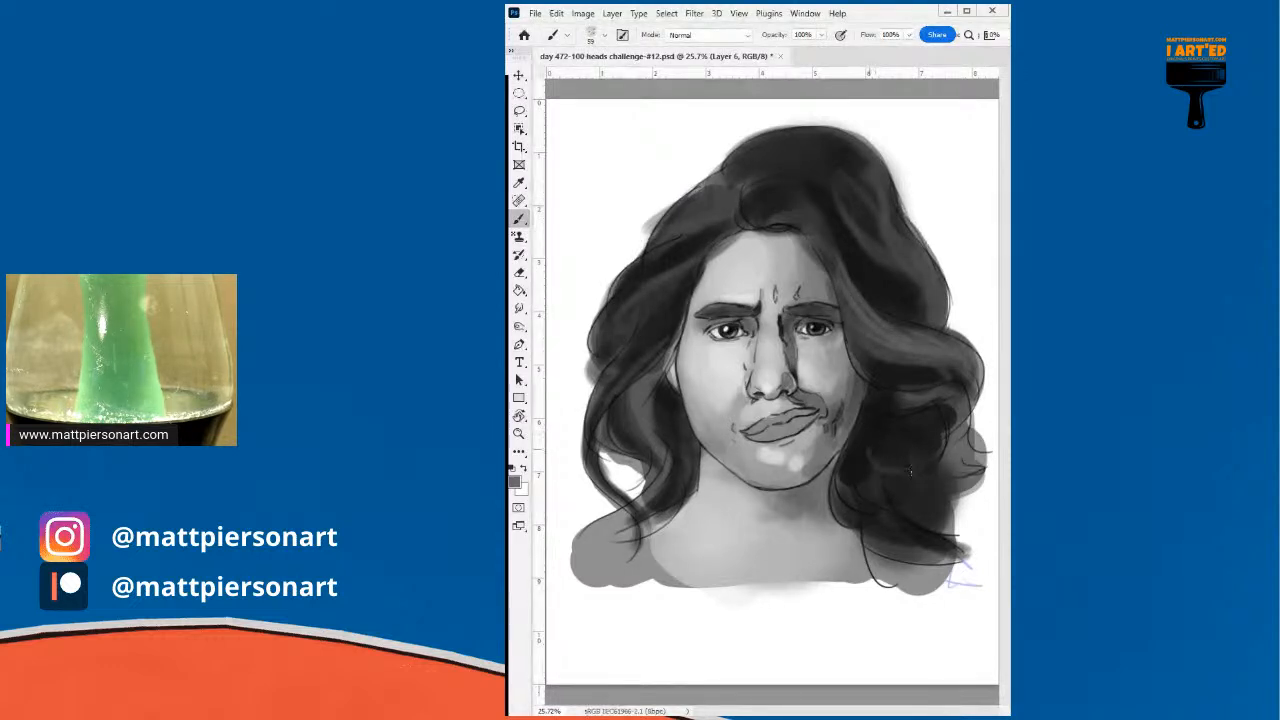
- Paint grey strands through the lower right curls and deepen the shadowed hair beside both cheeks with sampled dark tones
mouse_move(856, 451)
mouse_down()
mouse_move(910, 492)
mouse_move(887, 493)
mouse_move(930, 496)
mouse_move(901, 536)
mouse_up()
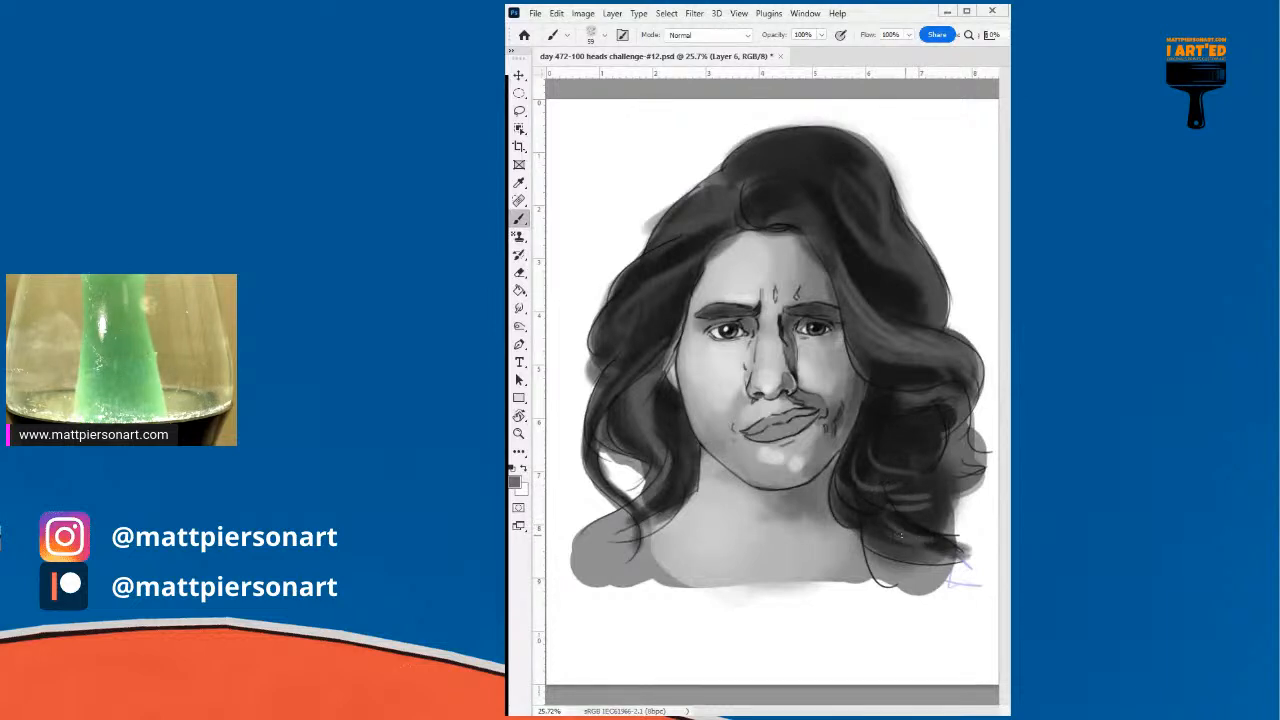
alt+click(661, 402)
mouse_move(651, 419)
mouse_down()
mouse_move(656, 406)
mouse_move(648, 432)
mouse_move(665, 463)
mouse_up()
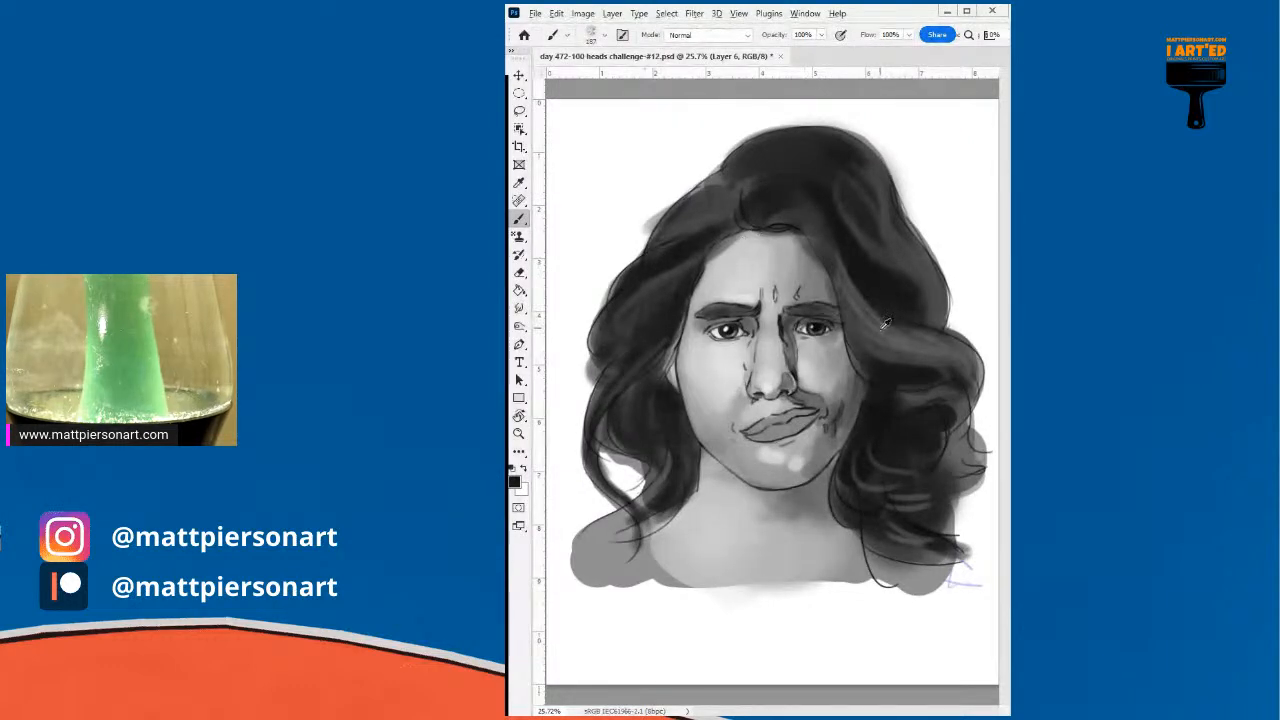
drag(638, 396, 650, 468)
alt+click(880, 419)
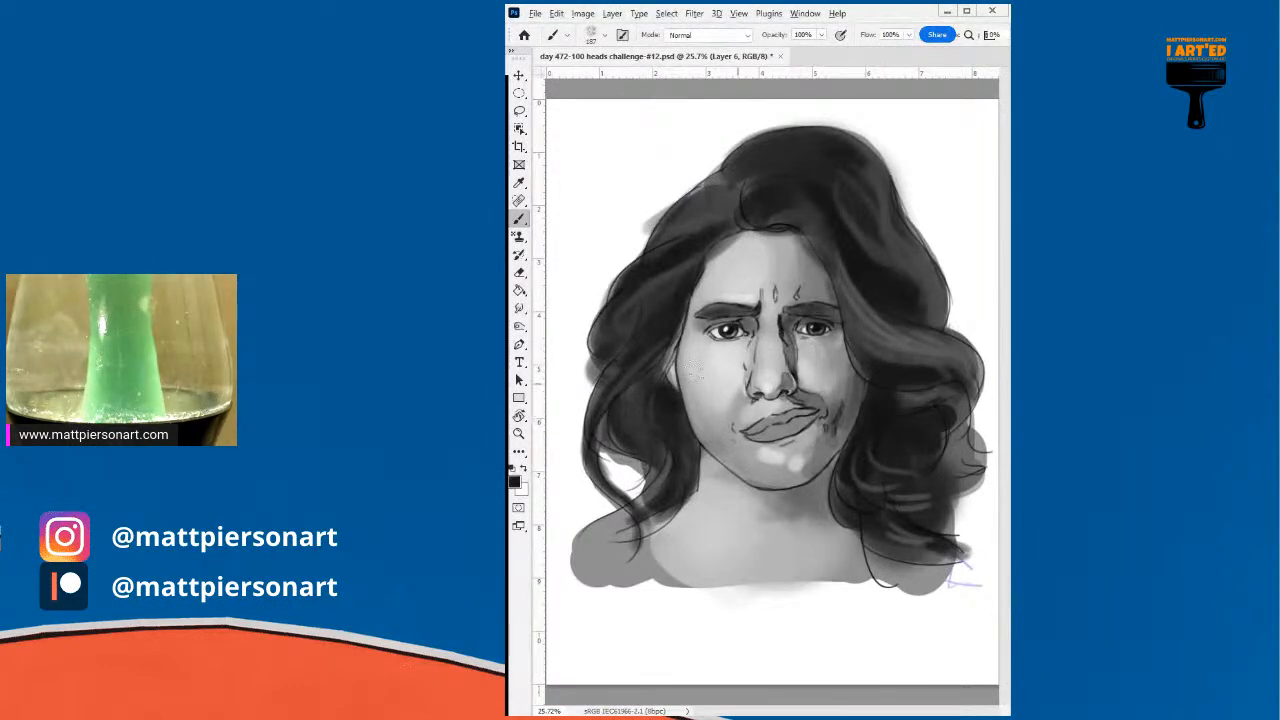
mouse_move(684, 425)
mouse_down()
mouse_move(675, 468)
mouse_move(656, 399)
mouse_move(659, 436)
mouse_move(639, 425)
mouse_move(640, 391)
mouse_move(650, 456)
mouse_move(641, 423)
mouse_move(662, 488)
mouse_up()
mouse_move(850, 508)
mouse_down()
mouse_move(915, 553)
mouse_move(872, 521)
mouse_move(899, 505)
mouse_move(913, 458)
mouse_move(882, 415)
mouse_move(874, 431)
mouse_move(880, 403)
mouse_move(938, 408)
mouse_move(890, 389)
mouse_move(934, 405)
mouse_move(888, 413)
mouse_move(936, 419)
mouse_move(888, 413)
mouse_move(898, 442)
mouse_move(878, 395)
mouse_up()
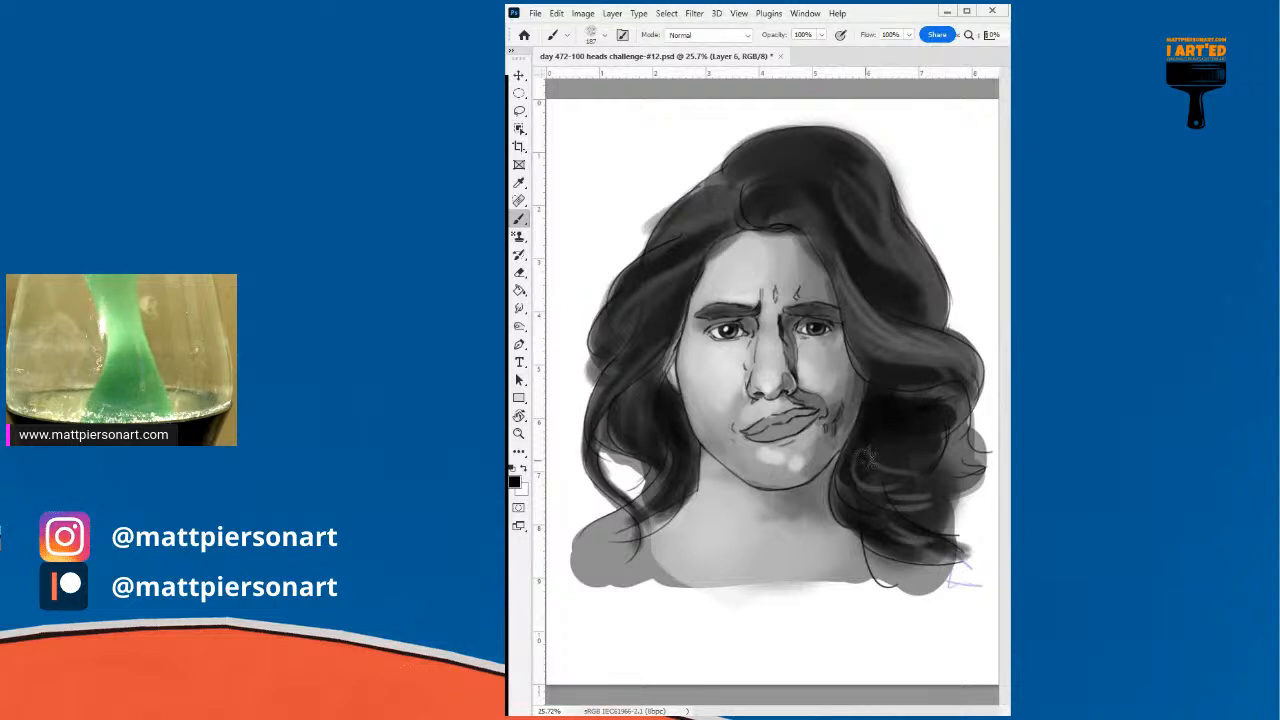
- Darken the hollow in the upper right hair and paint sampled grey strands from above the forehead down to the right temple
mouse_move(873, 275)
mouse_down()
mouse_move(910, 292)
mouse_move(898, 282)
mouse_move(905, 305)
mouse_up()
mouse_move(815, 210)
mouse_down()
mouse_move(838, 262)
mouse_move(832, 220)
mouse_up()
alt+click(869, 295)
mouse_move(816, 224)
mouse_down()
mouse_move(848, 310)
mouse_move(865, 311)
mouse_up()
alt+click(883, 285)
drag(816, 230, 860, 328)
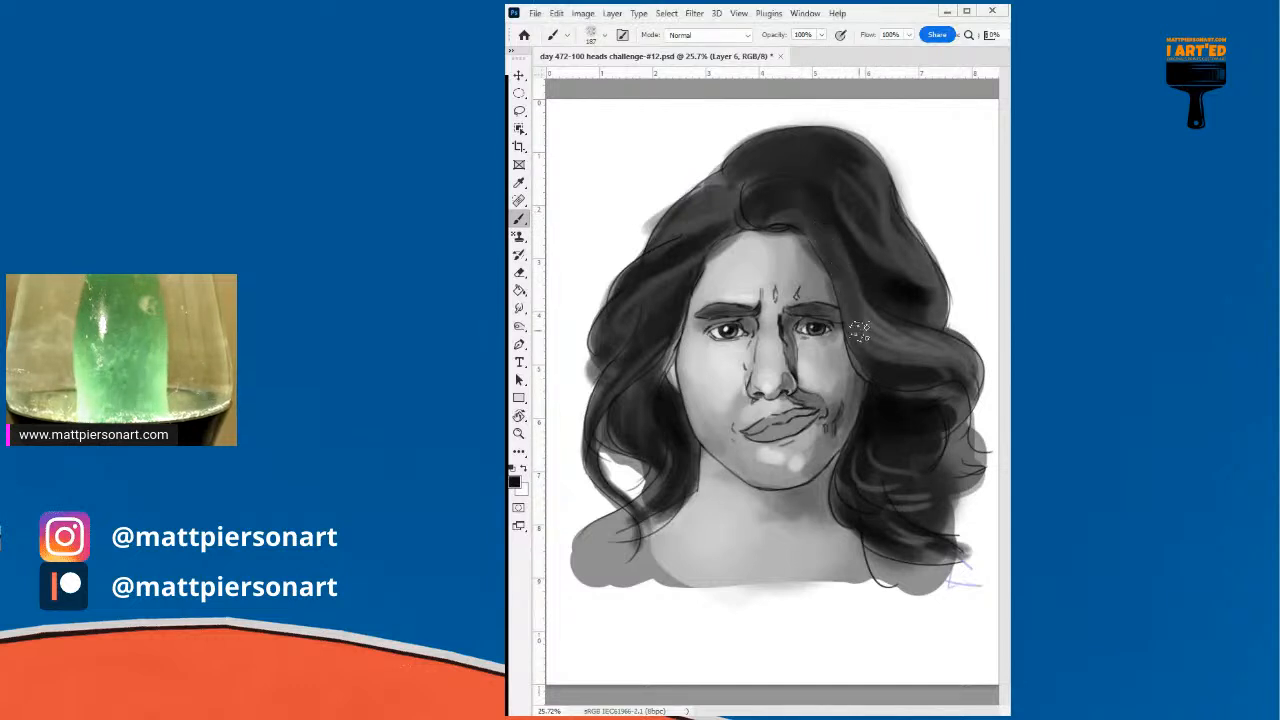
mouse_move(812, 228)
mouse_down()
mouse_move(863, 340)
mouse_move(842, 236)
mouse_move(808, 208)
mouse_move(758, 202)
mouse_up()
alt+click(868, 317)
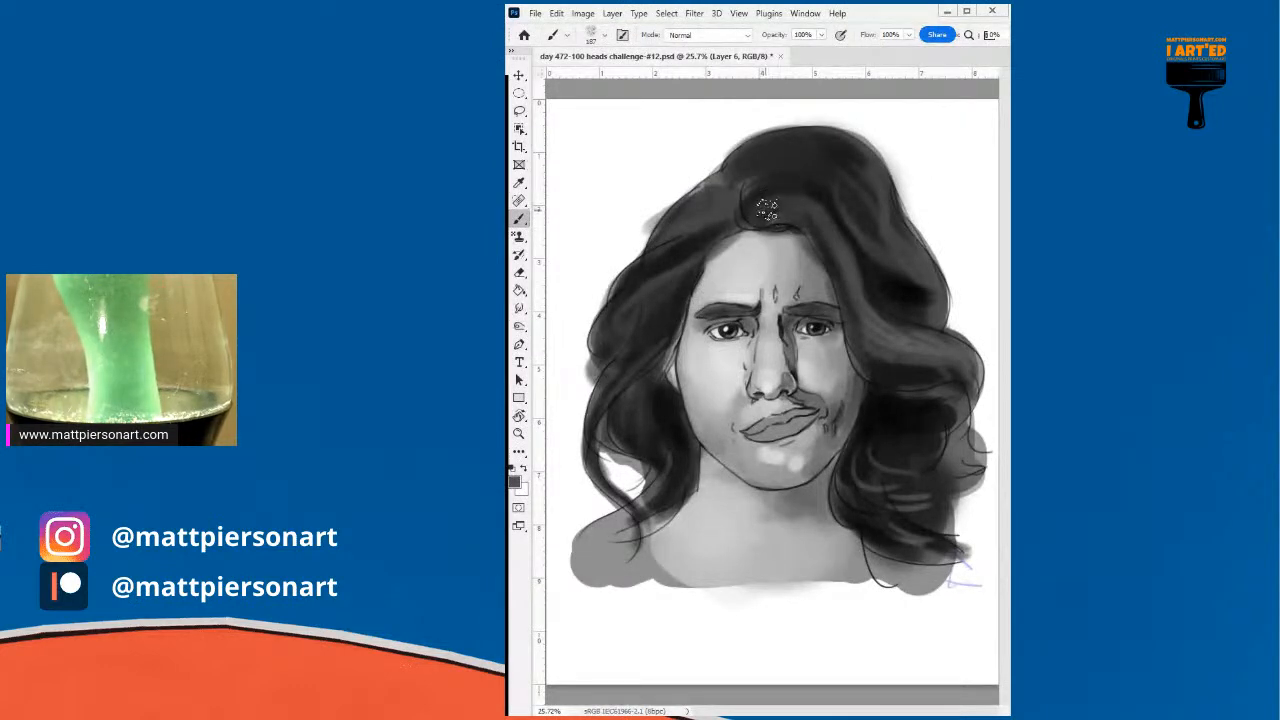
- Resize the brush and paint fine lighter strands along the lock between the right temple and the forehead
scroll(768, 264, down, 3)
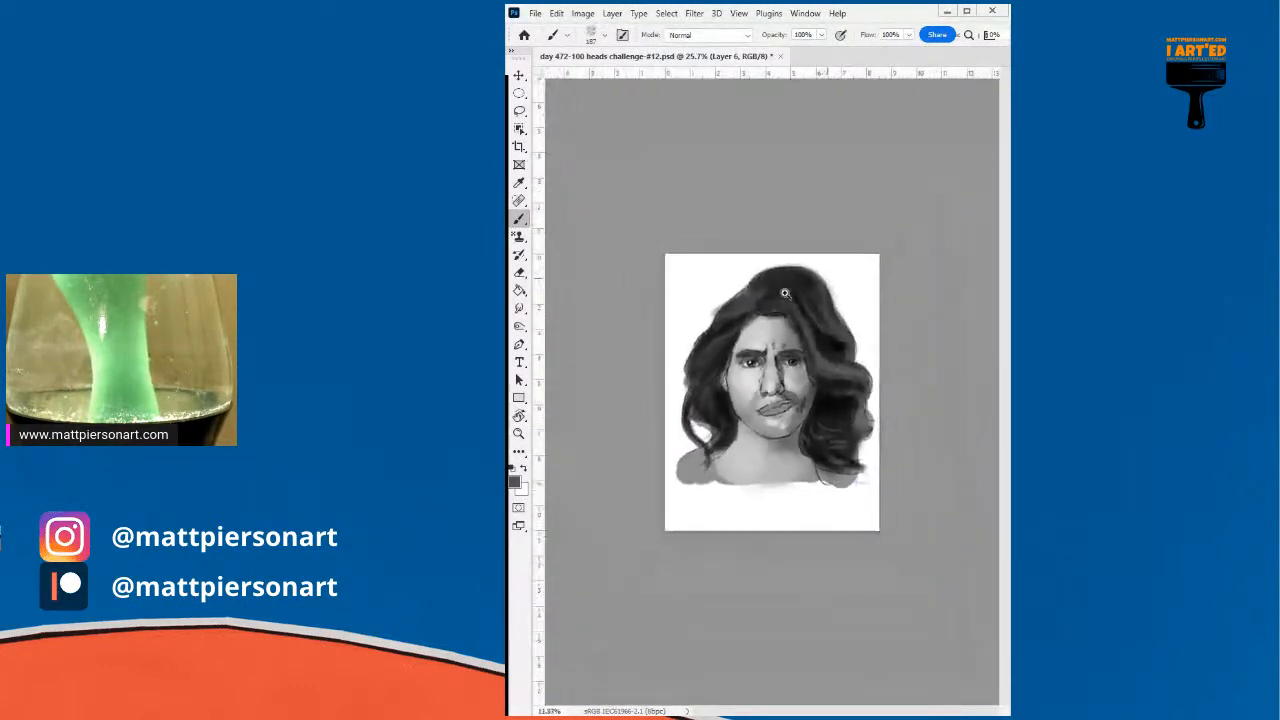
scroll(808, 284, up, 1)
scroll(810, 287, up, 2)
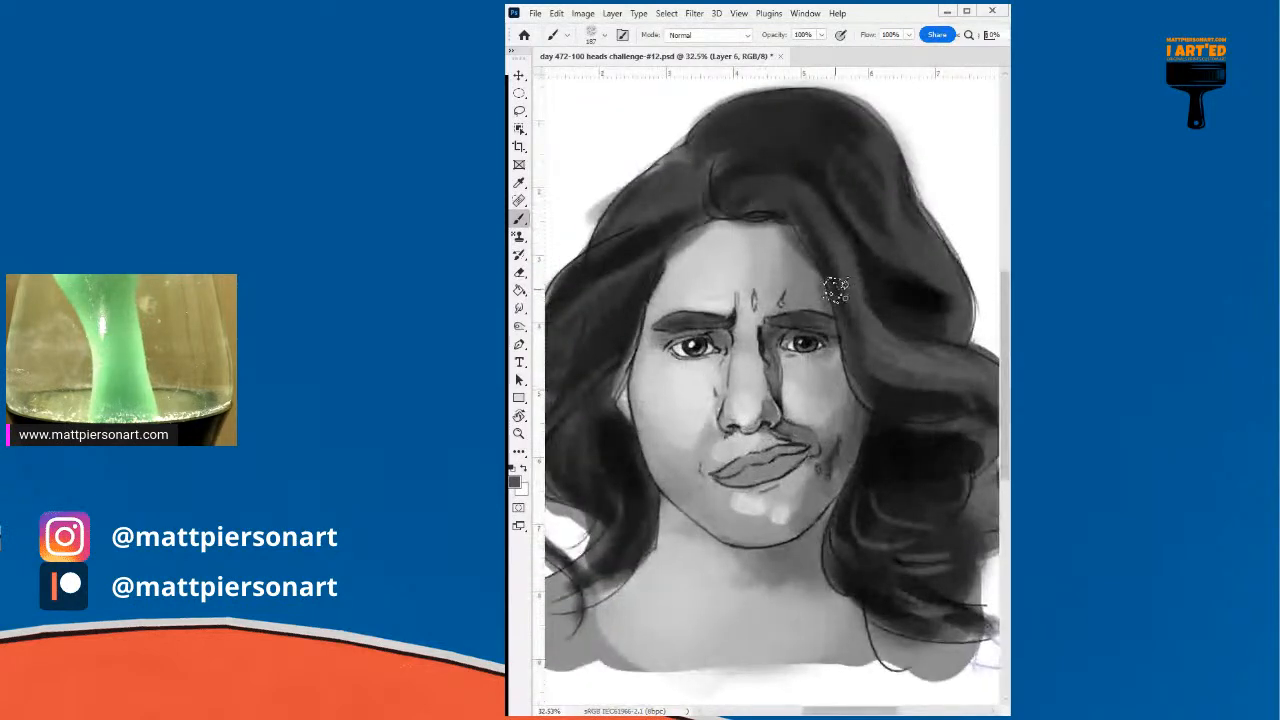
scroll(863, 242, down, 2)
scroll(797, 107, up, 1)
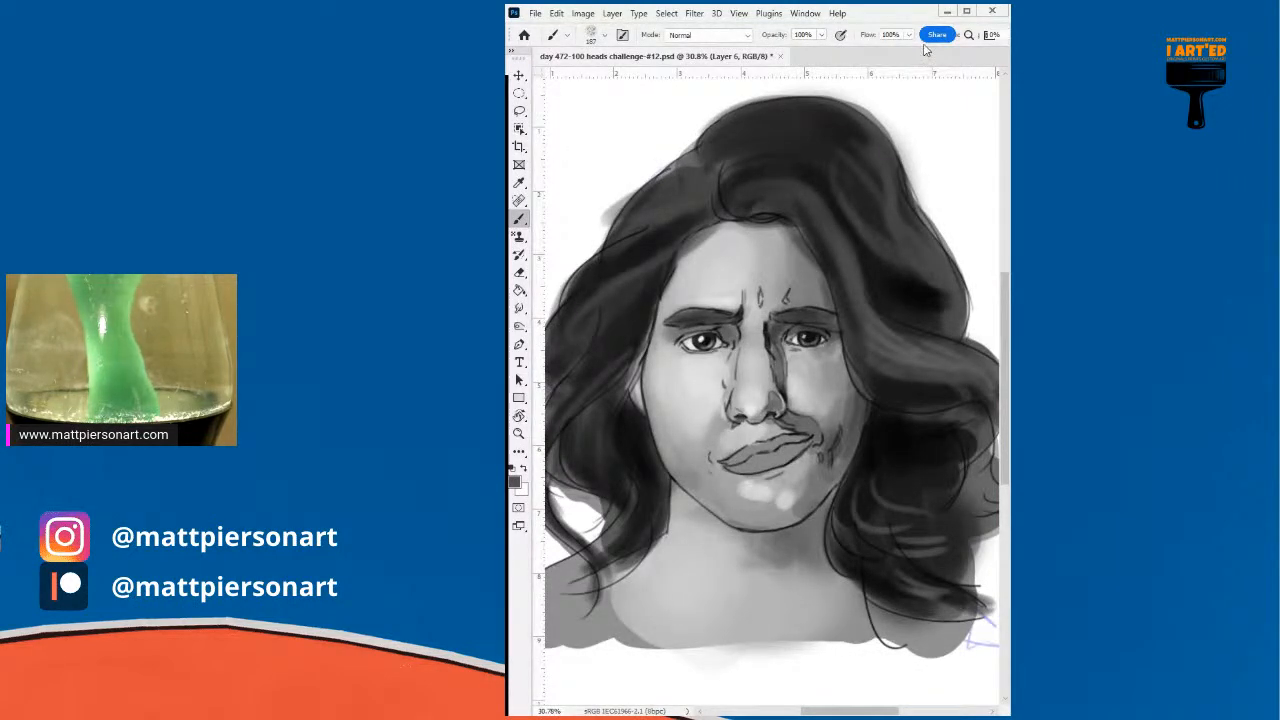
alt+right_click(893, 352)
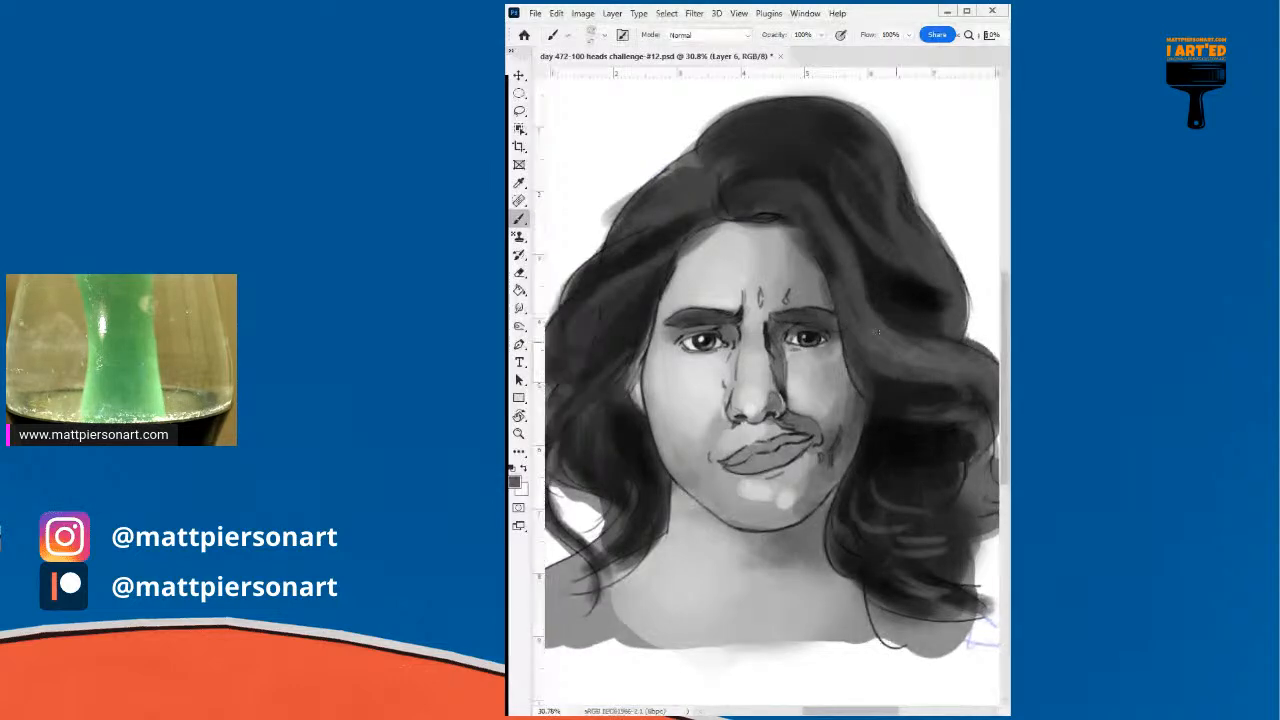
drag(844, 306, 808, 222)
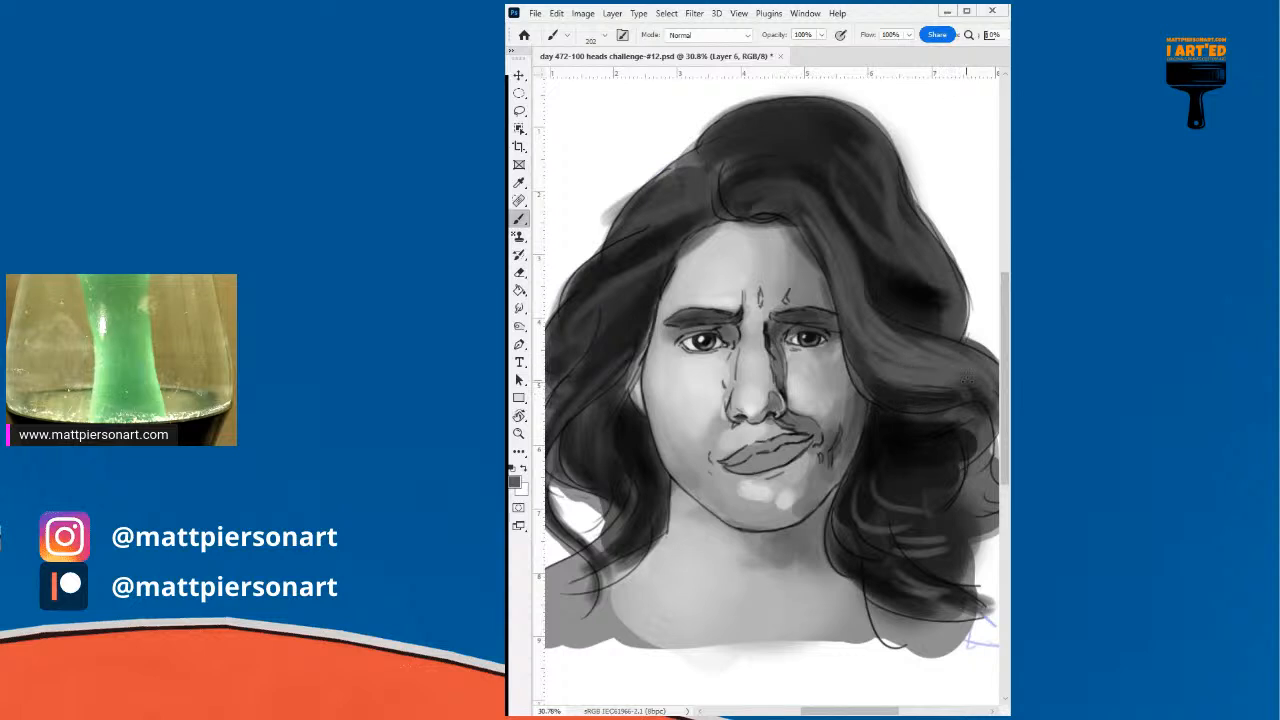
- Highlight the wavy lock beside the right cheek and the edge above the dark hollow with fine light-grey strands, undoing two trial strokes
drag(877, 420, 947, 361)
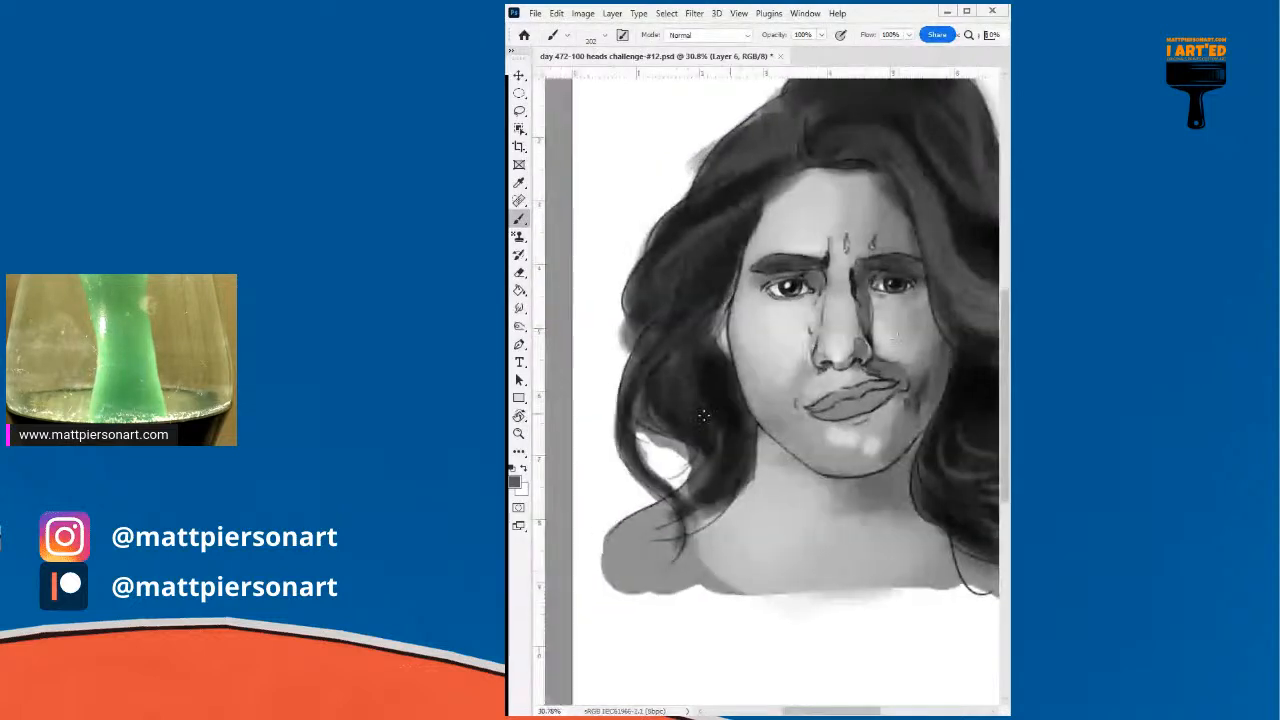
mouse_move(850, 278)
mouse_down()
mouse_move(700, 328)
mouse_move(695, 348)
mouse_up()
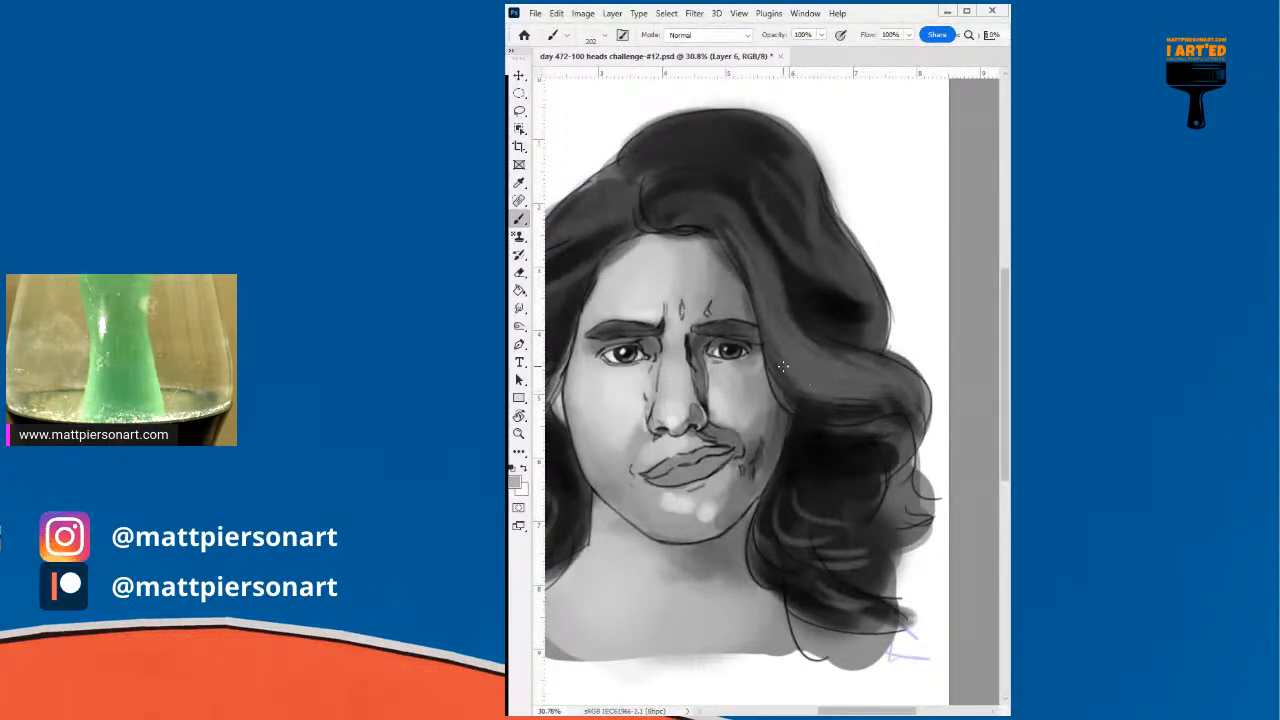
scroll(810, 385, down, 3)
scroll(818, 393, up, 3)
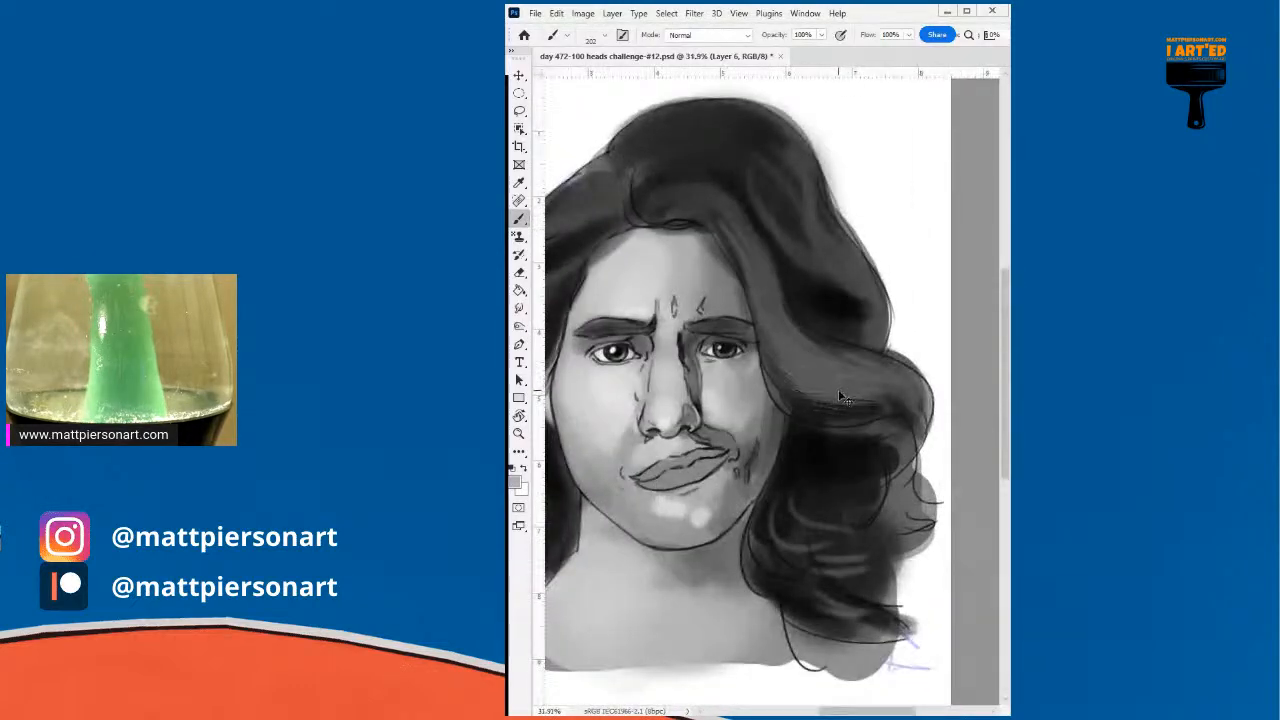
drag(776, 364, 842, 411)
key(ctrl+z)
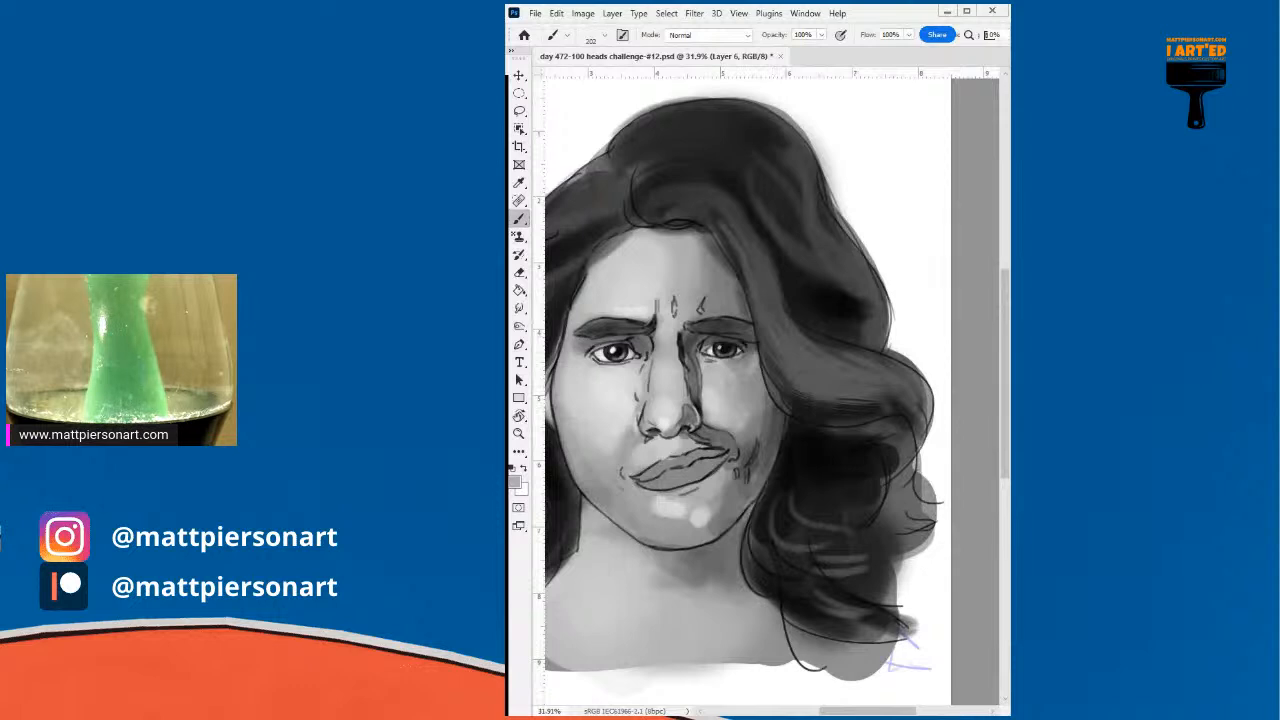
drag(783, 364, 868, 410)
key(ctrl+z)
mouse_move(832, 367)
mouse_down()
mouse_move(782, 358)
mouse_move(847, 388)
mouse_move(783, 379)
mouse_move(871, 409)
mouse_up()
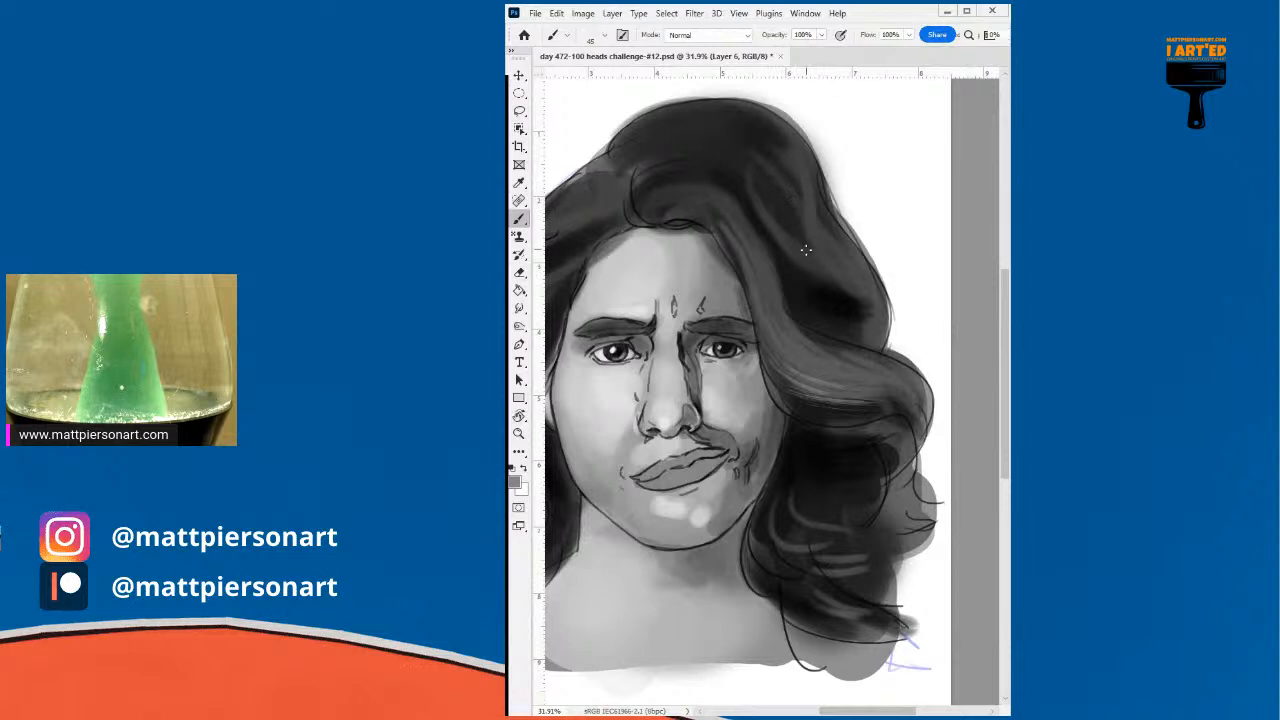
drag(798, 262, 866, 305)
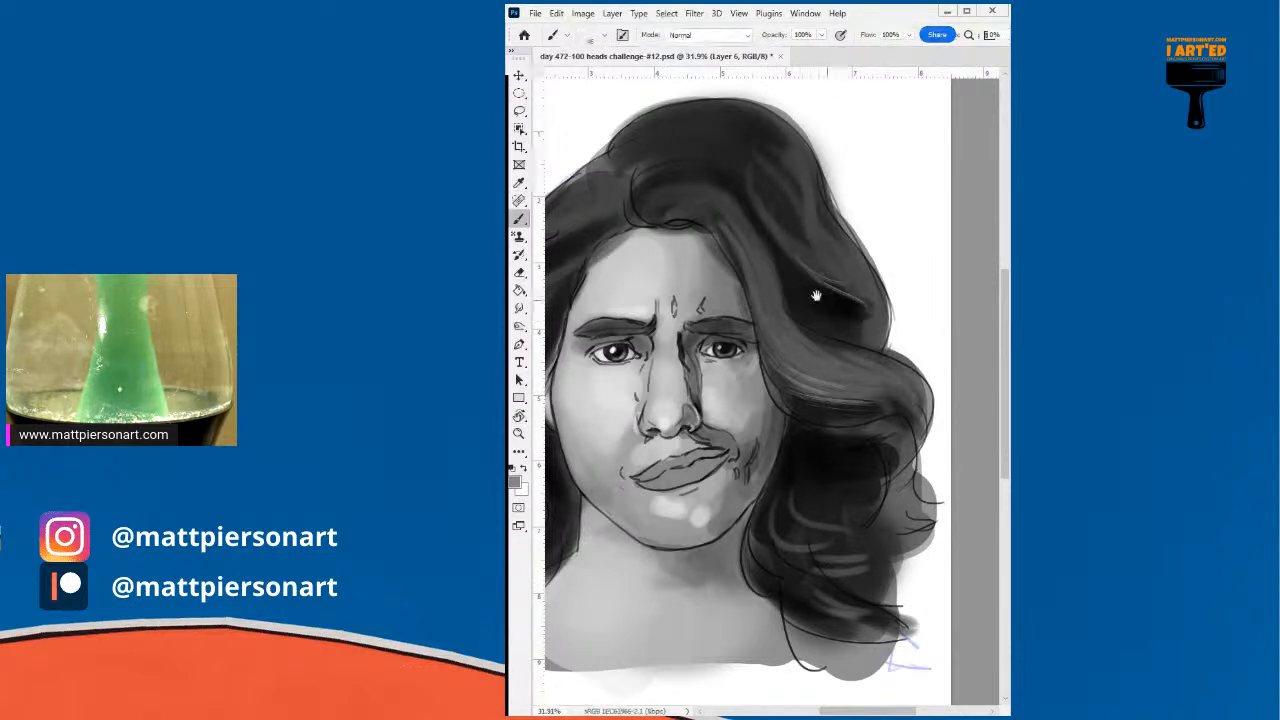
- Paint fine light strands down the left hair from temple to shoulder, undoing the strokes that miss
drag(793, 291, 907, 302)
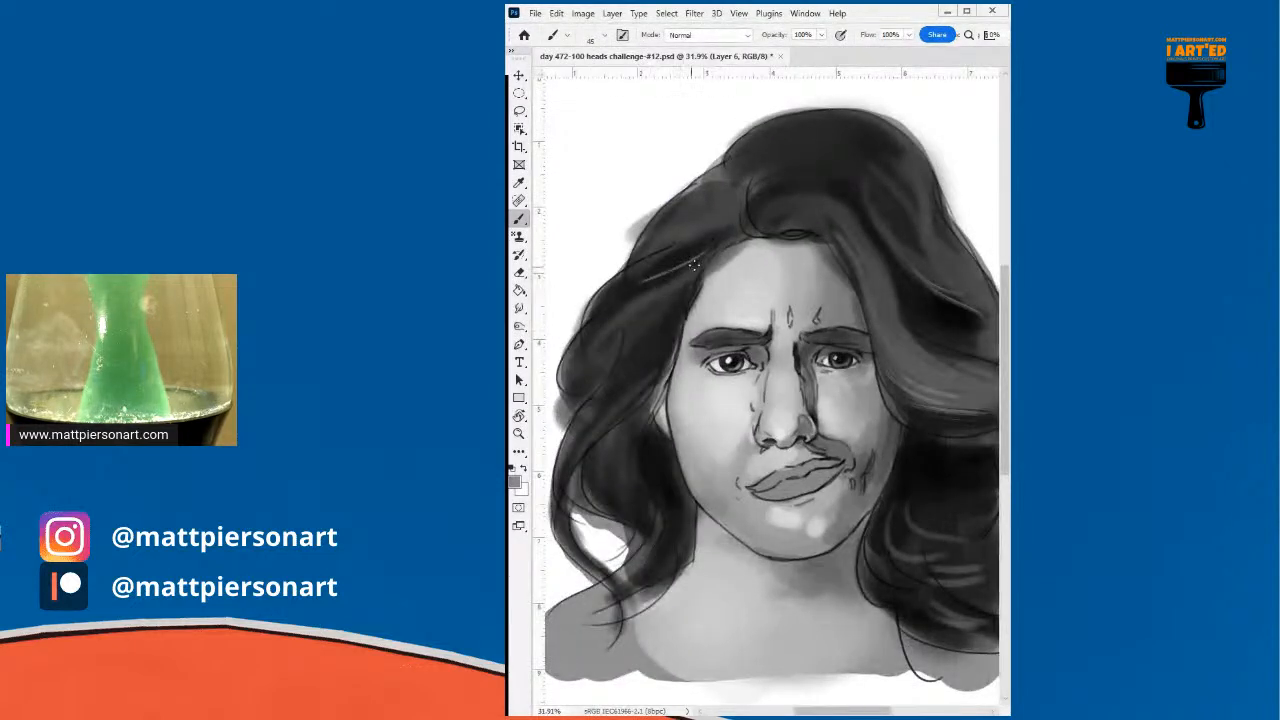
drag(652, 343, 566, 448)
mouse_move(656, 374)
mouse_down()
mouse_move(568, 476)
mouse_move(647, 526)
mouse_move(657, 565)
mouse_up()
key(ctrl+z)
key(ctrl+z)
mouse_move(632, 482)
mouse_down()
mouse_move(638, 555)
mouse_move(606, 596)
mouse_up()
drag(650, 557, 608, 599)
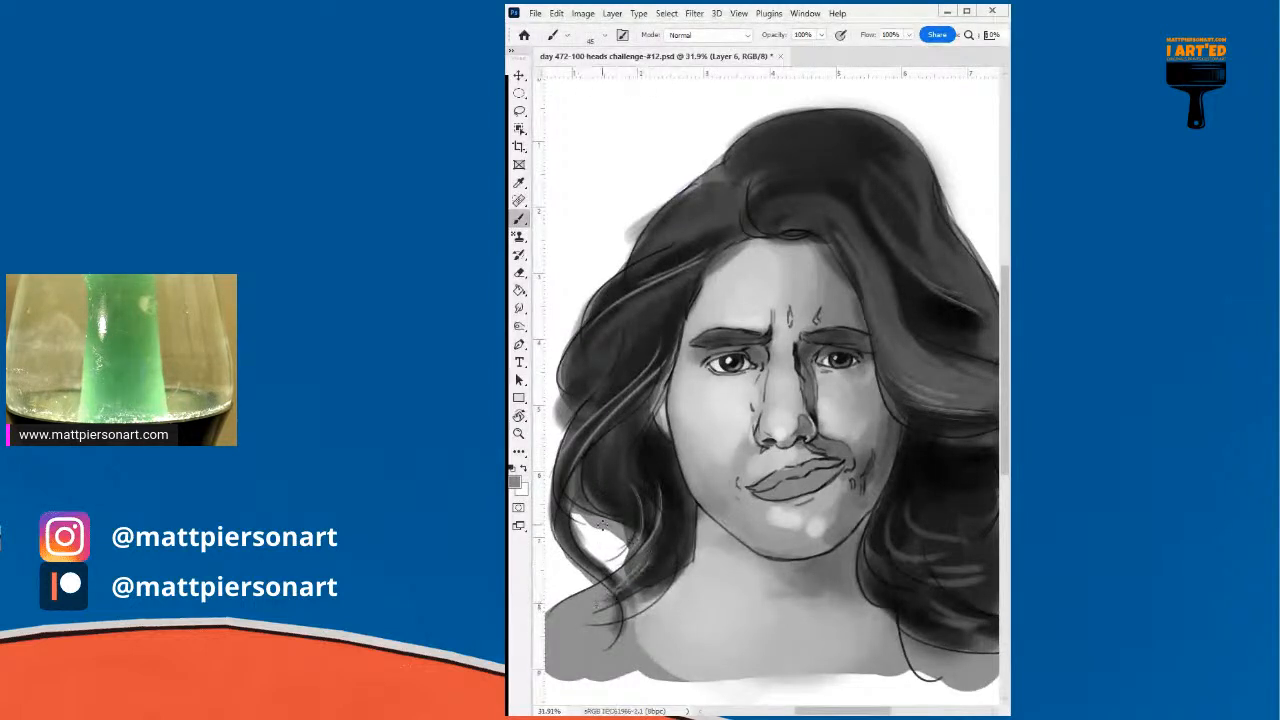
- Add thin light strands along the hairline right of the forehead and across the crown
drag(829, 219, 870, 307)
drag(855, 236, 881, 340)
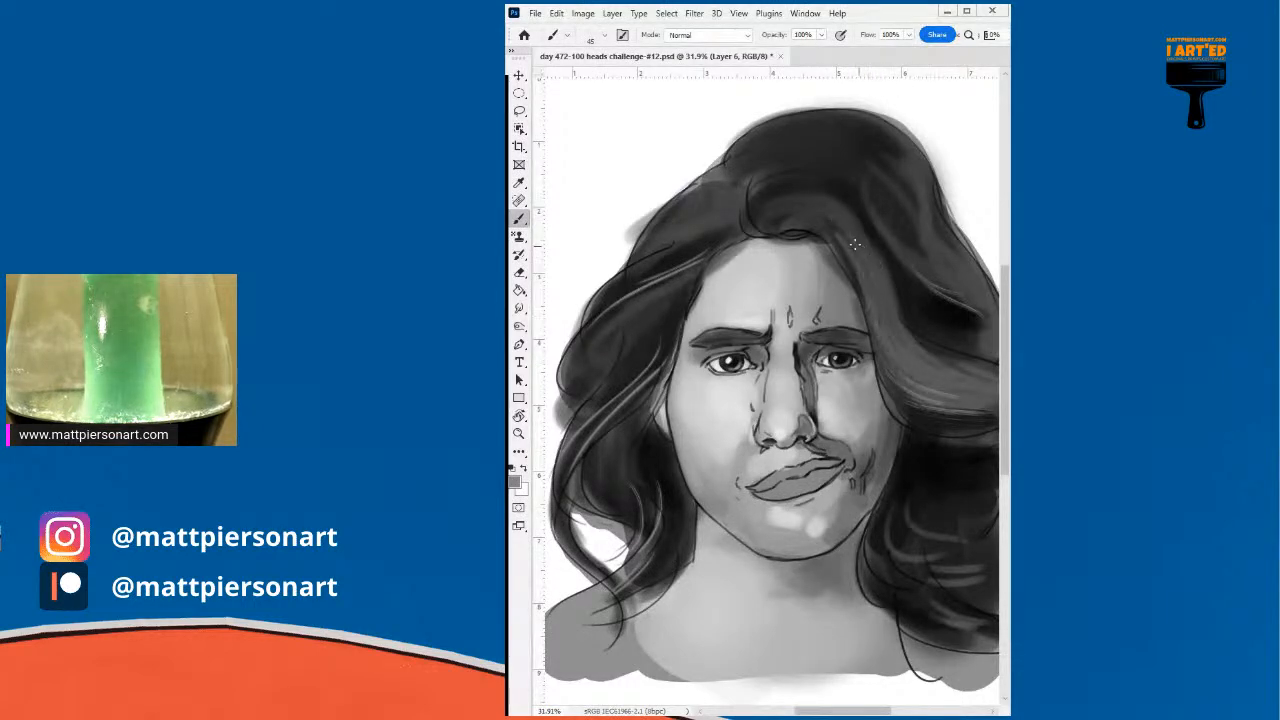
drag(830, 207, 878, 331)
drag(861, 206, 869, 258)
drag(804, 212, 893, 270)
mouse_move(858, 192)
mouse_down()
mouse_move(919, 246)
mouse_move(946, 294)
mouse_move(871, 280)
mouse_move(817, 231)
mouse_up()
- Add thin light strands through the lower right curls and the outer curl beside them
drag(800, 528, 869, 561)
mouse_move(820, 498)
mouse_down()
mouse_move(886, 583)
mouse_move(902, 580)
mouse_move(871, 530)
mouse_move(884, 582)
mouse_move(849, 556)
mouse_move(916, 580)
mouse_move(872, 580)
mouse_move(914, 612)
mouse_up()
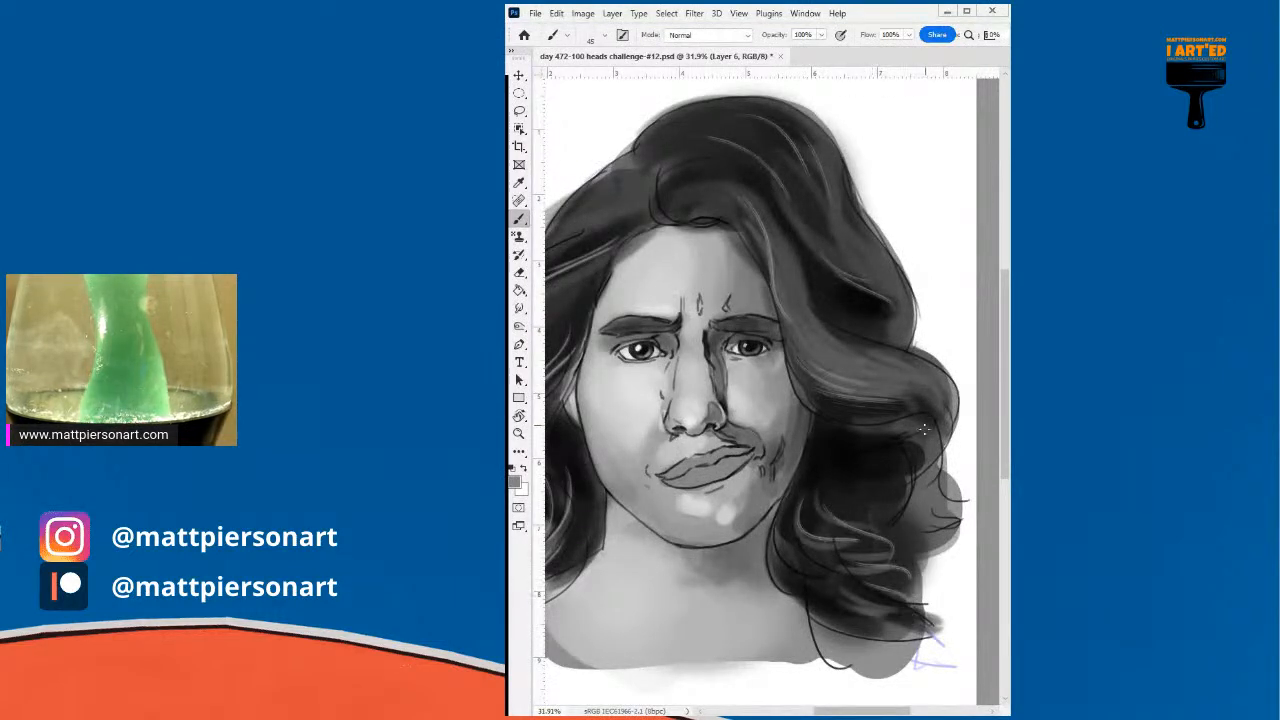
drag(932, 383, 944, 436)
mouse_move(856, 442)
mouse_down()
mouse_move(940, 503)
mouse_move(981, 512)
mouse_up()
- Sample a dark hair tone and draw thin flyaway strands around the left outline of the hair and over the left shoulder
alt+click(902, 343)
drag(856, 149, 752, 212)
key(ctrl+z)
mouse_move(829, 162)
mouse_down()
mouse_move(684, 270)
mouse_move(592, 408)
mouse_move(646, 360)
mouse_move(662, 312)
mouse_move(645, 427)
mouse_move(722, 472)
mouse_move(735, 460)
mouse_up()
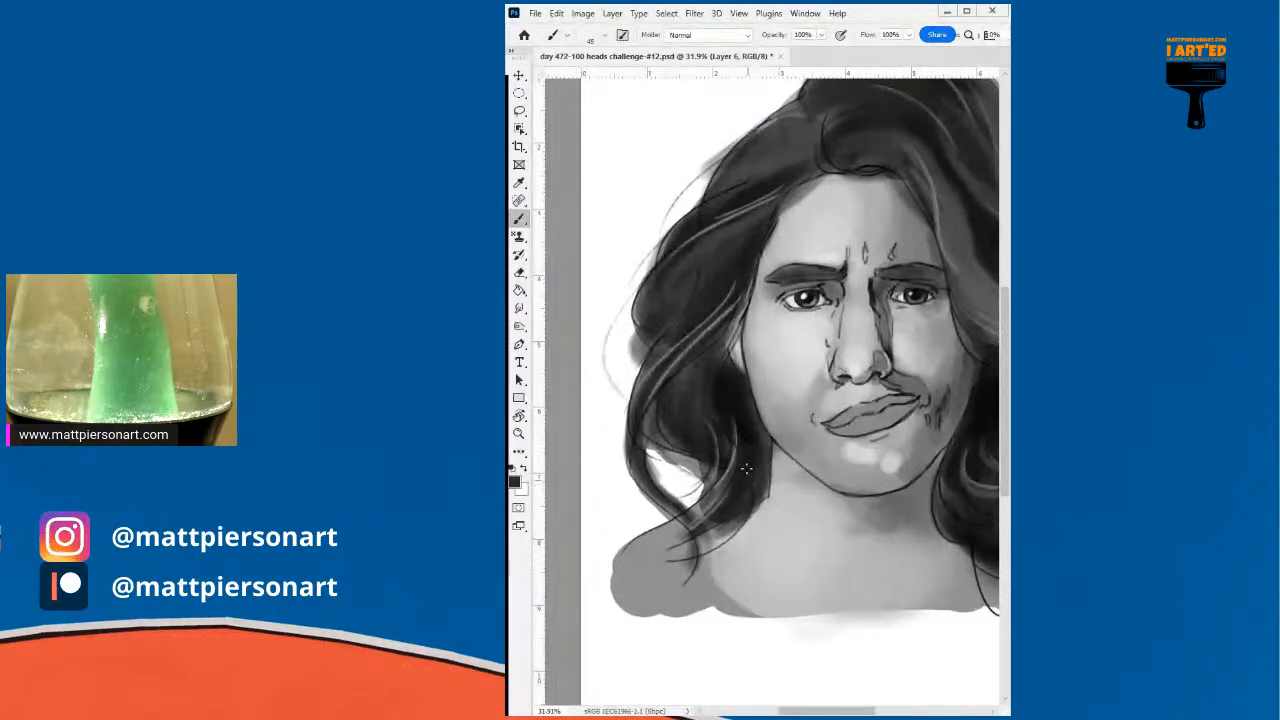
drag(762, 502, 720, 533)
drag(634, 420, 690, 548)
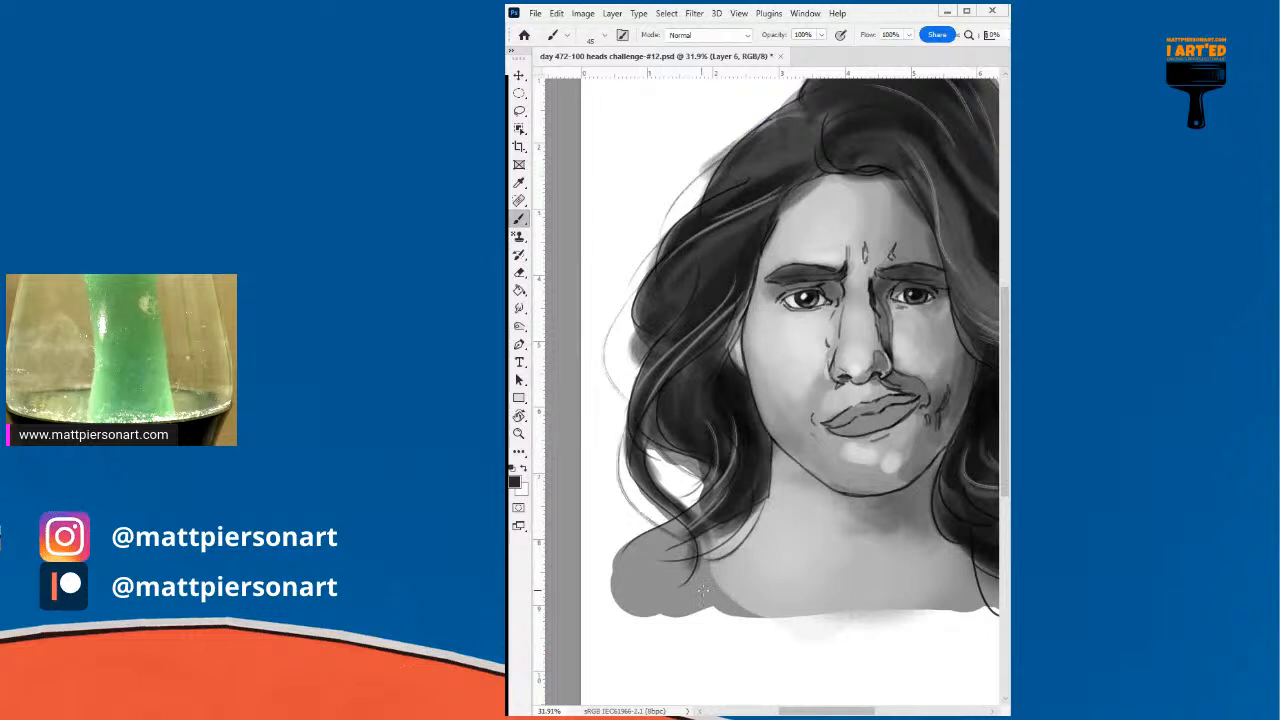
drag(637, 453, 688, 510)
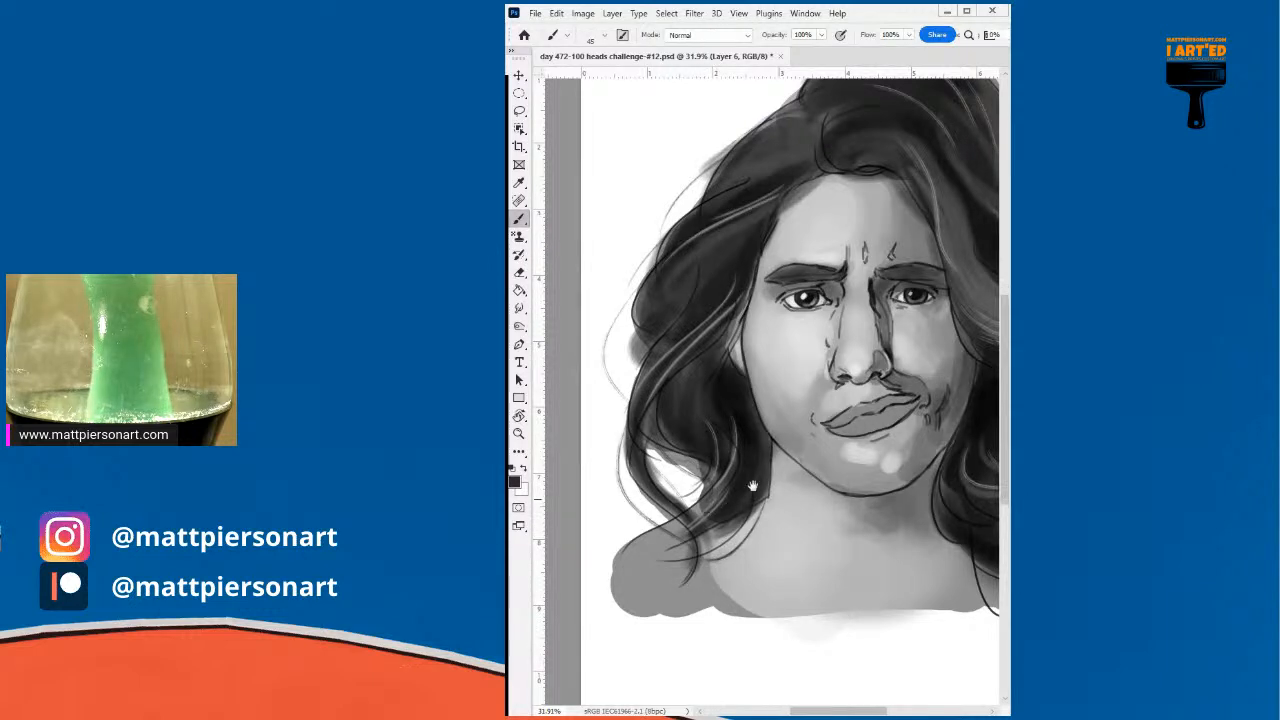
- Draw thin dark flyaway strands beside the right of the neck and along the right outer edge of the hair
drag(725, 548, 615, 483)
mouse_move(810, 438)
mouse_down()
mouse_move(847, 513)
mouse_move(857, 501)
mouse_up()
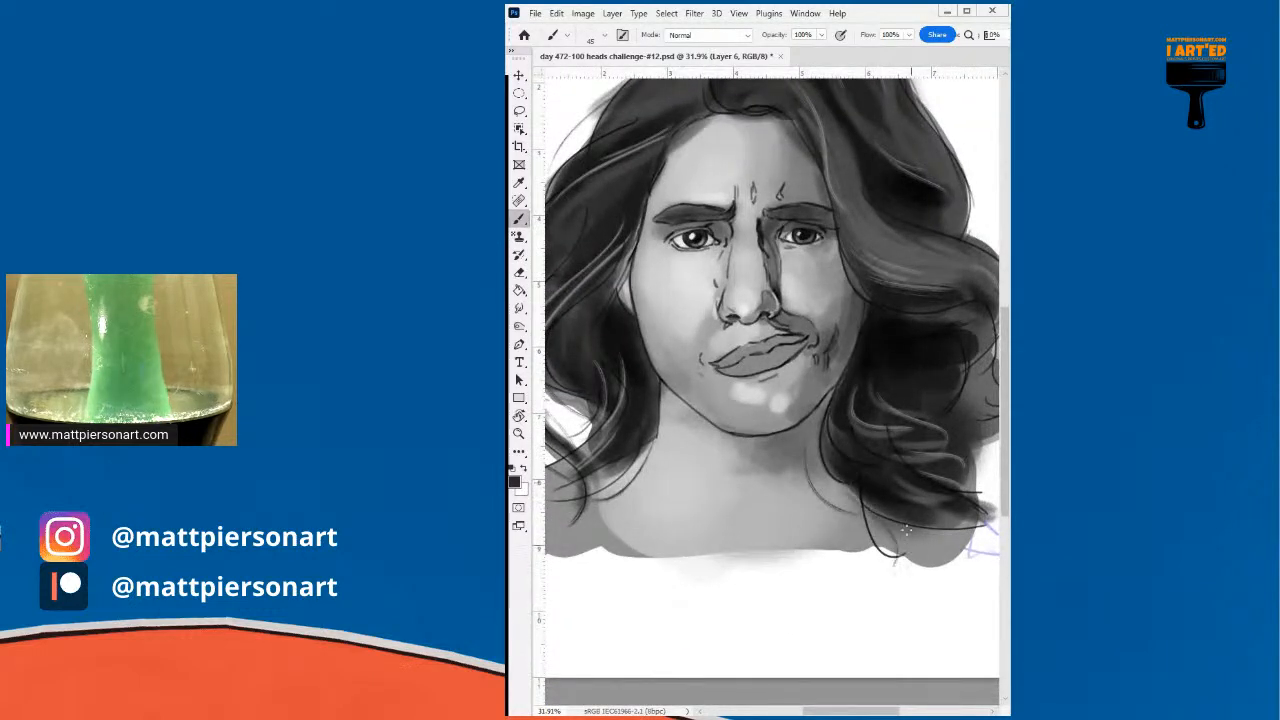
drag(968, 327, 863, 482)
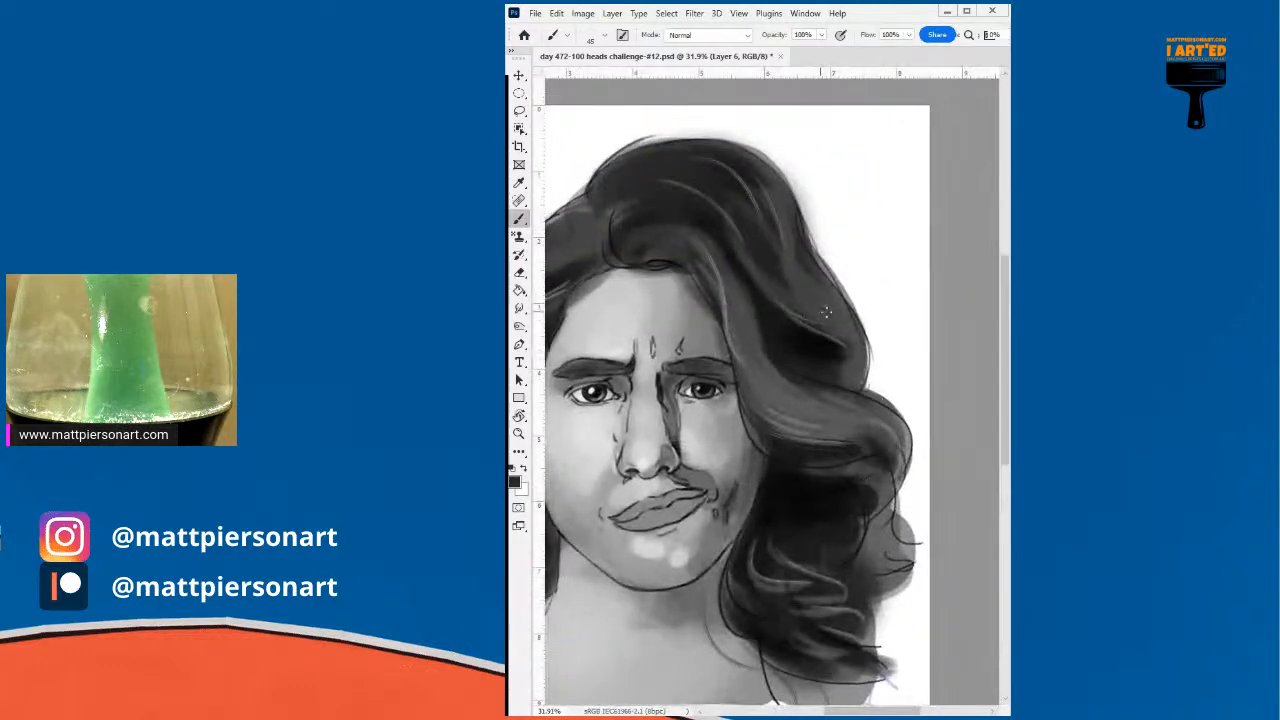
drag(815, 222, 840, 286)
drag(801, 186, 833, 274)
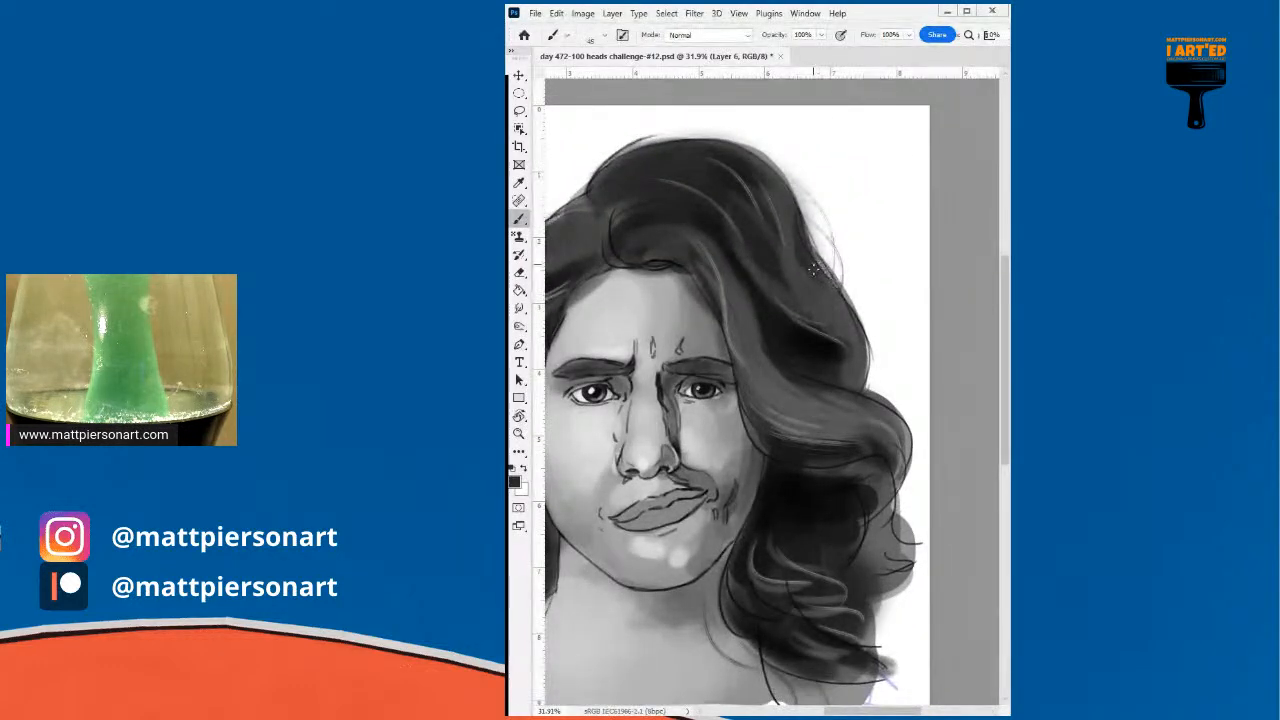
drag(863, 356, 890, 449)
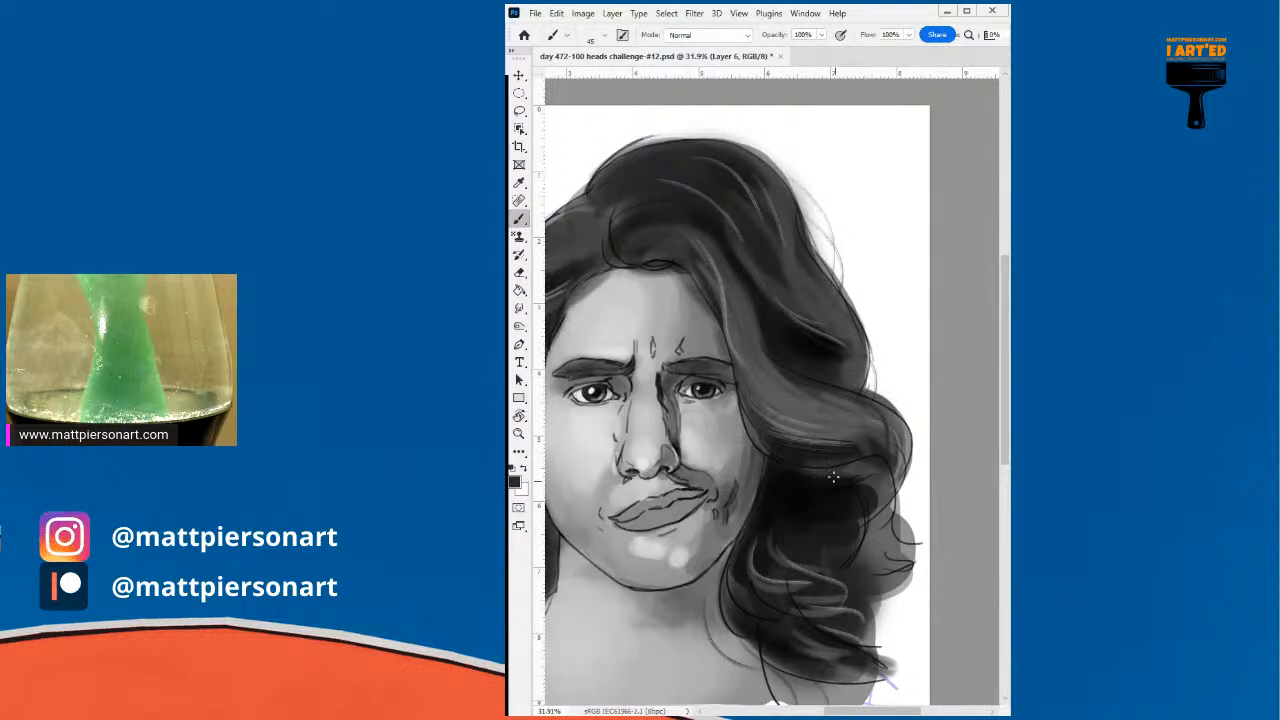
- Switch to a soft round brush on Layer 7 and blend a sampled light skin grey over the right cheek
key(ctrl+0)
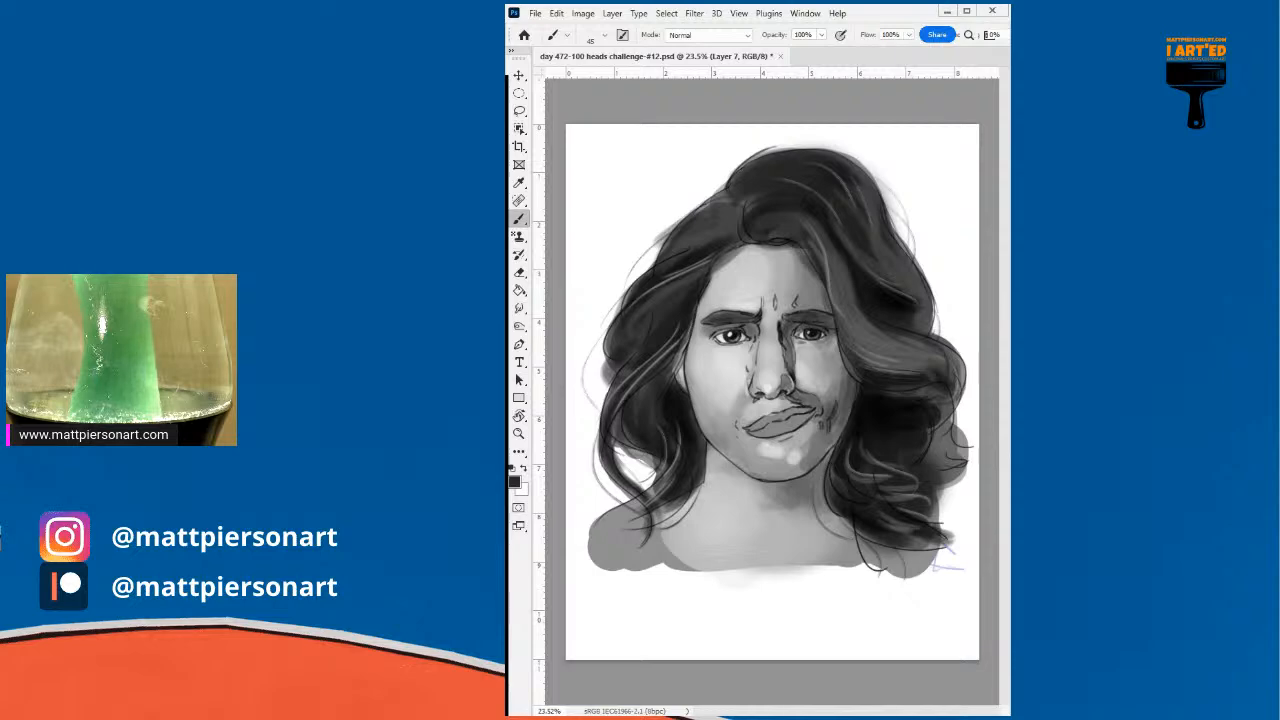
key(.)
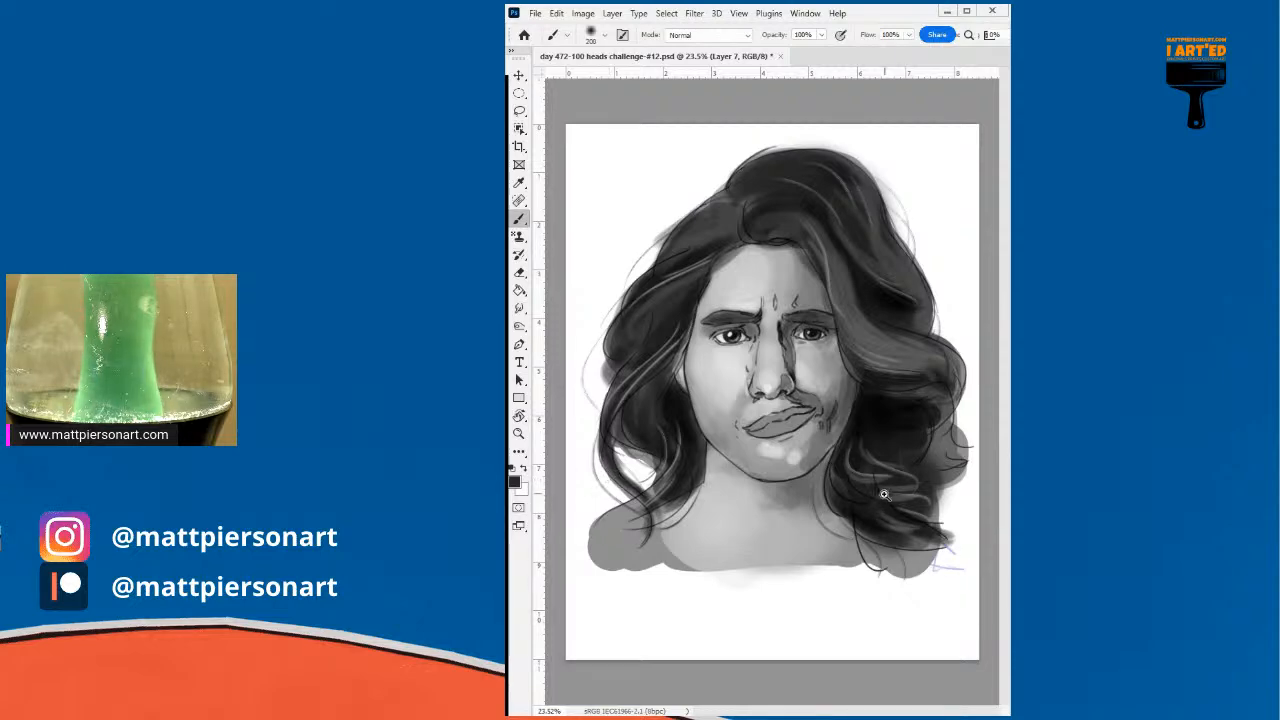
drag(868, 522, 909, 489)
drag(897, 438, 980, 622)
alt+click(851, 425)
drag(895, 434, 877, 433)
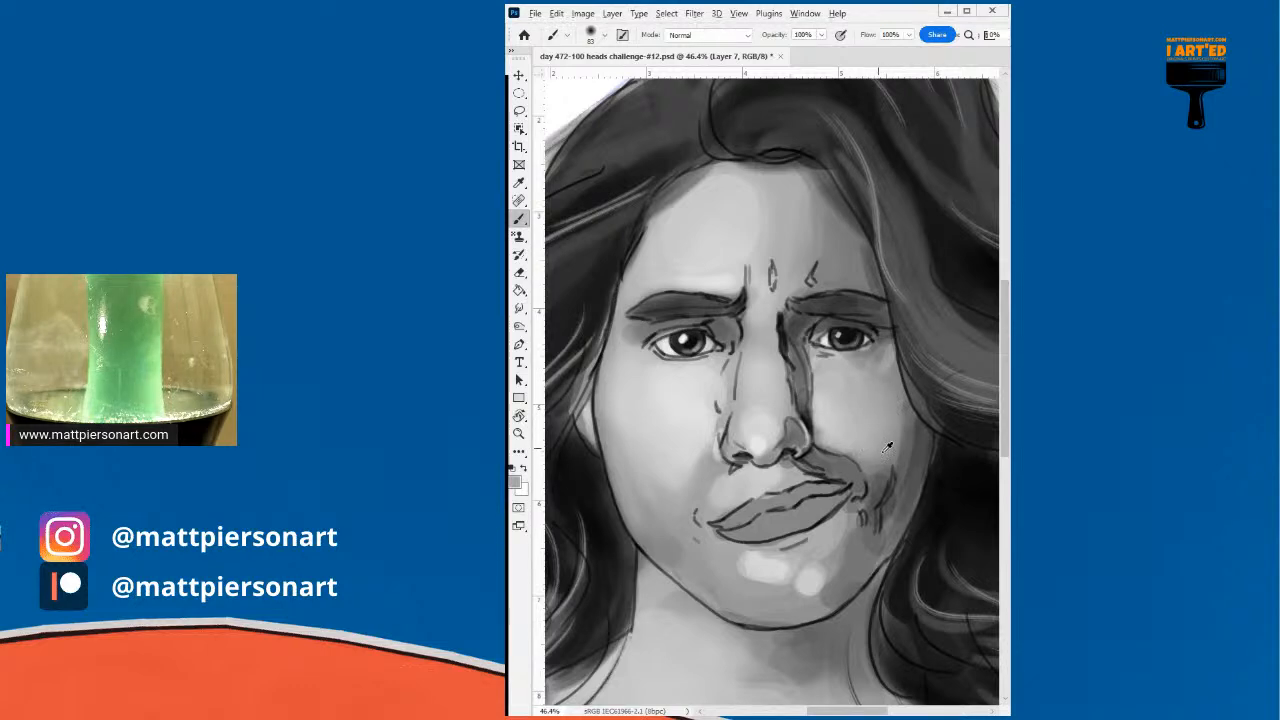
drag(880, 437, 868, 441)
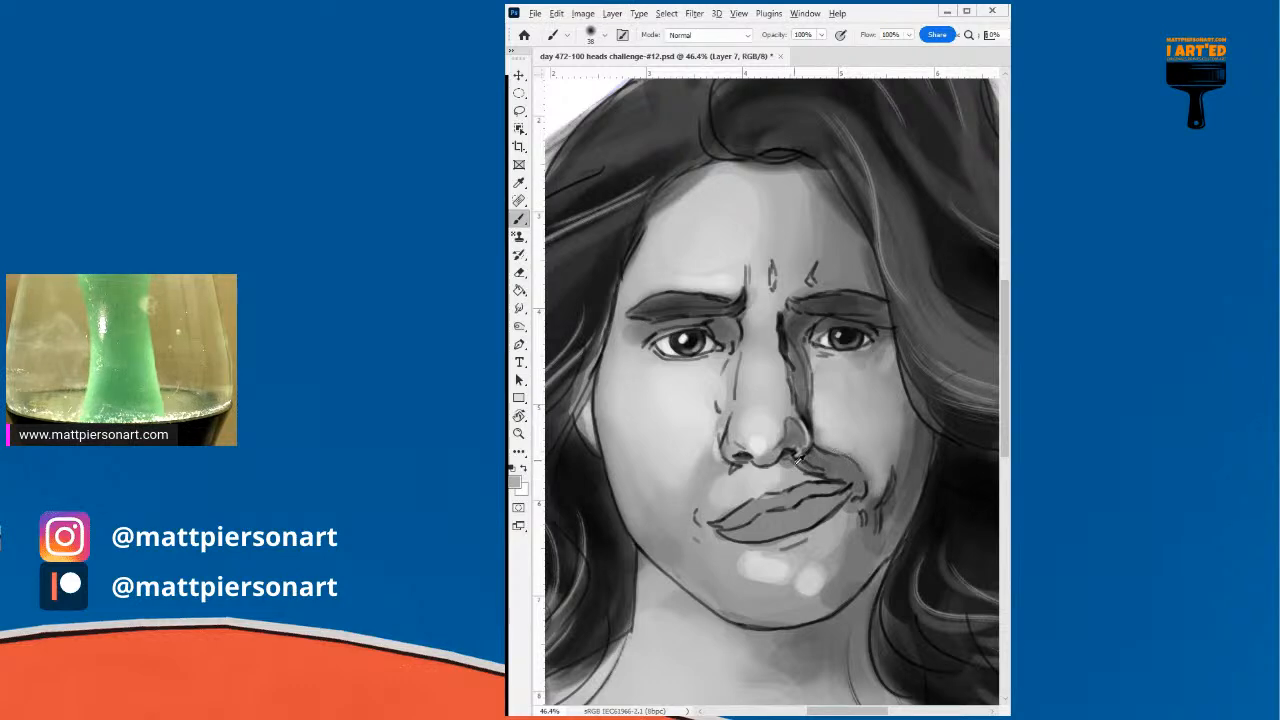
- Soften the crease above the left mouth corner and shade the cheek beside the right nostril with sampled greys
alt+click(719, 477)
drag(722, 479, 713, 511)
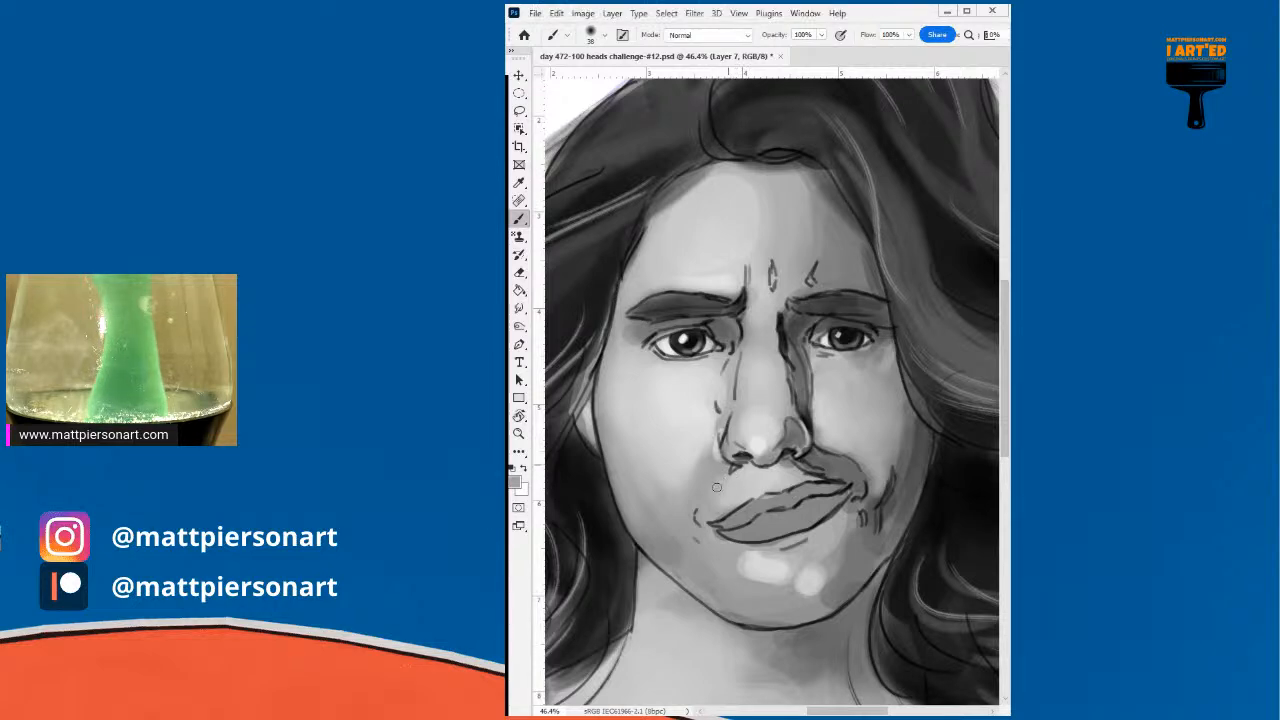
alt+click(812, 398)
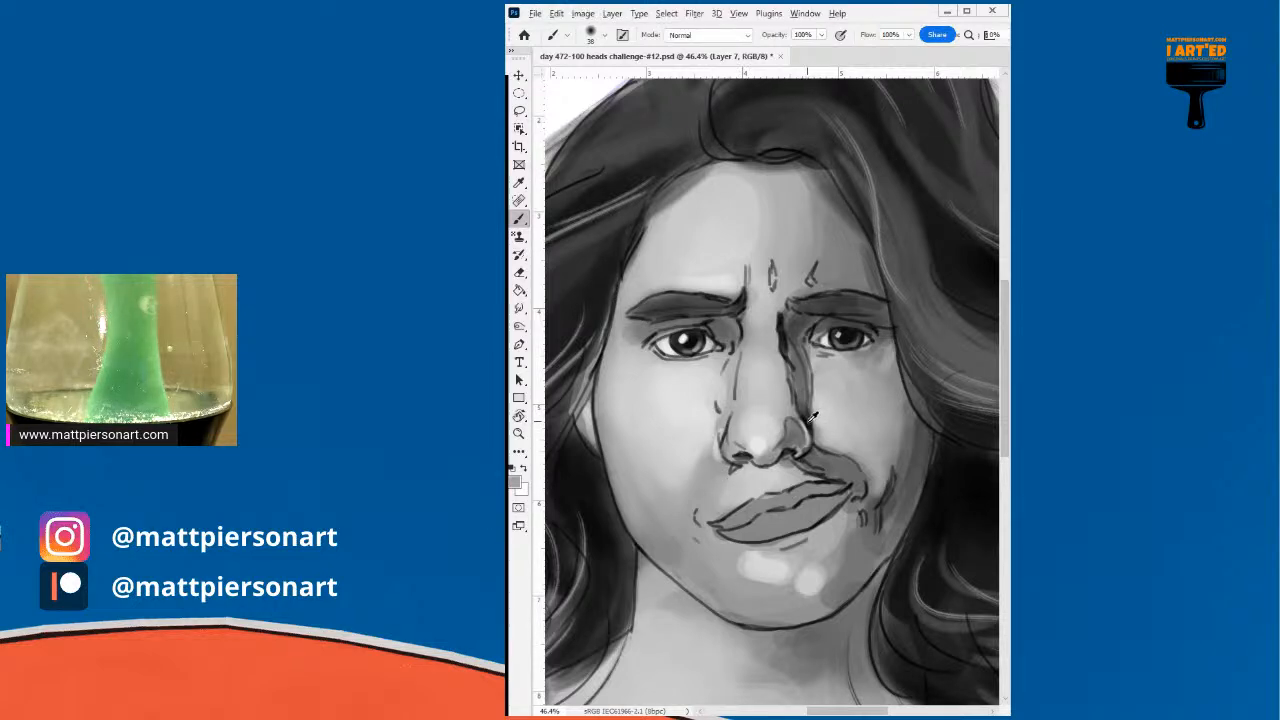
drag(810, 404, 823, 438)
alt+click(824, 408)
drag(820, 385, 826, 438)
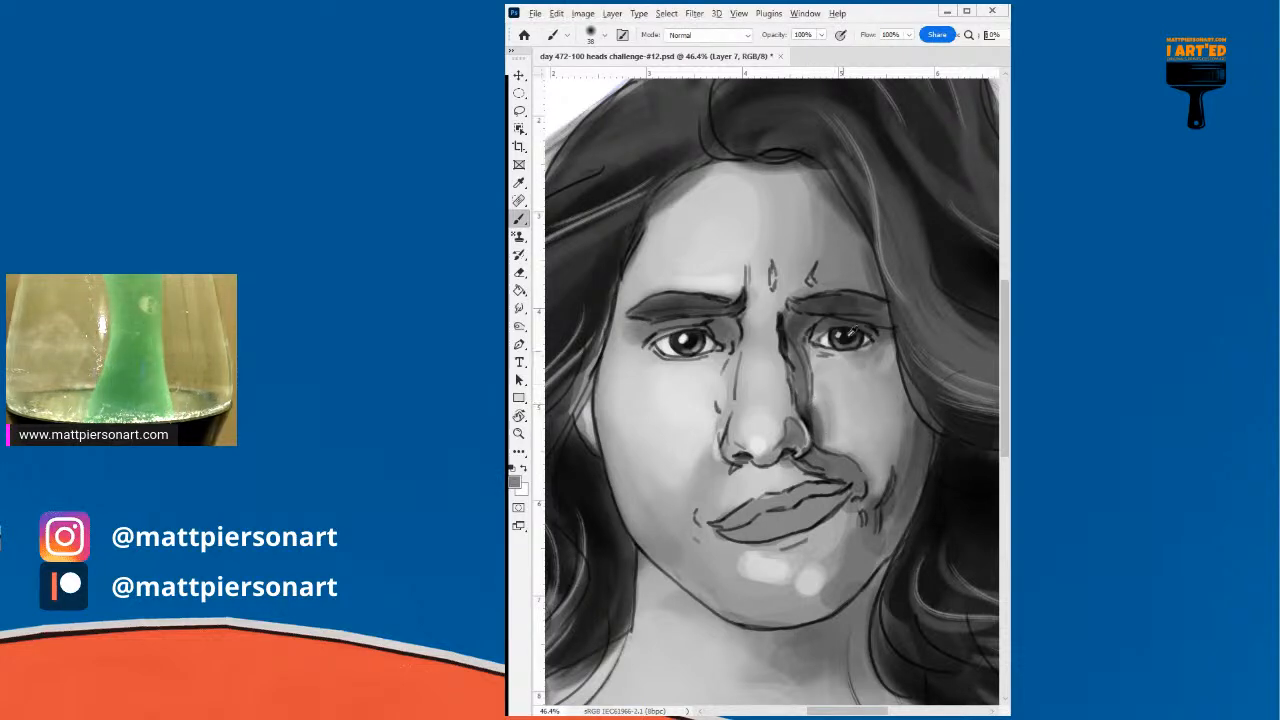
- Sample a light skin grey and blend it over the right cheek beside the nose with a larger soft brush
alt+click(702, 401)
alt+right_click(842, 406)
drag(830, 402, 848, 435)
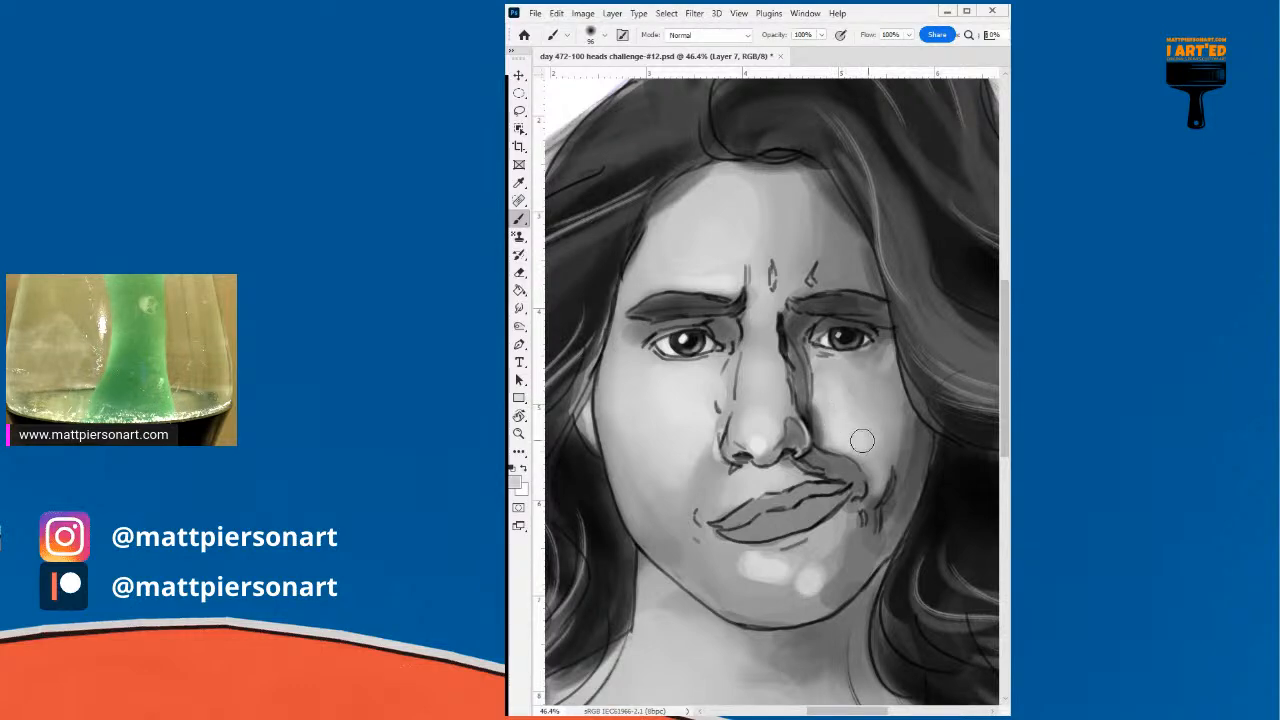
- Paint light grey highlights at the inner corner and upper lid of the right eye with small soft brushes
alt+right_click(866, 360)
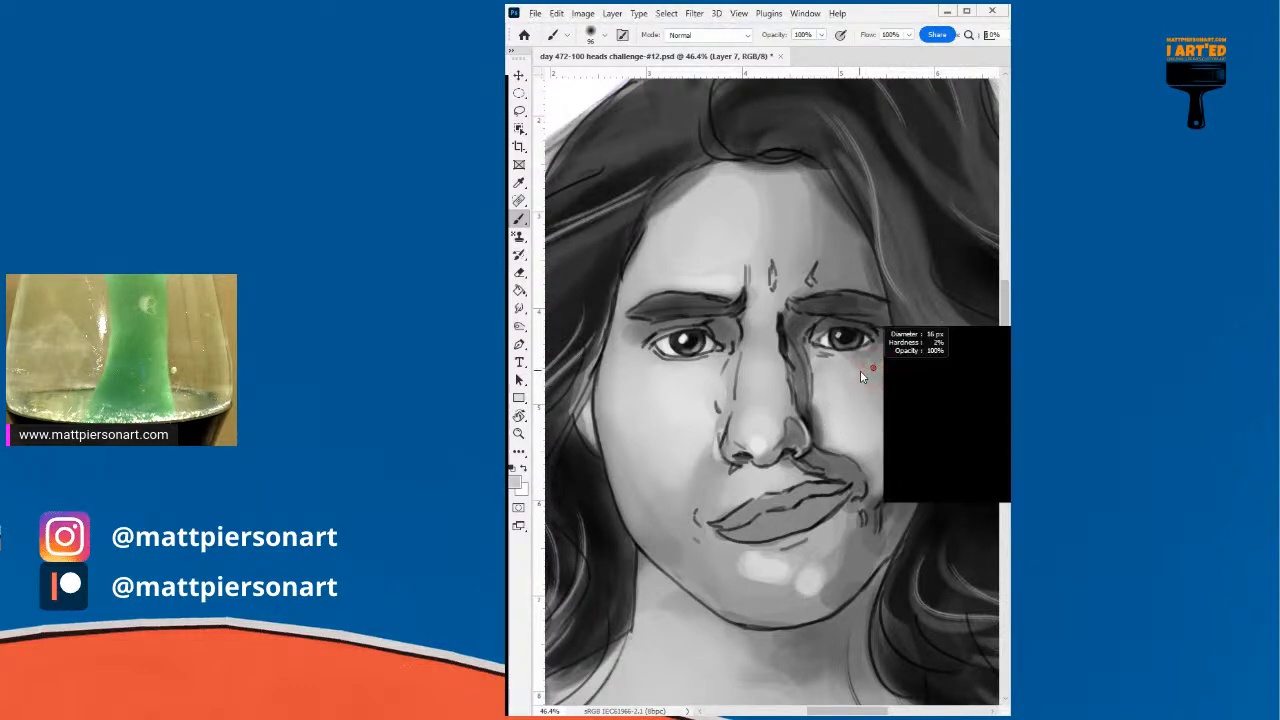
alt+right_click(840, 342)
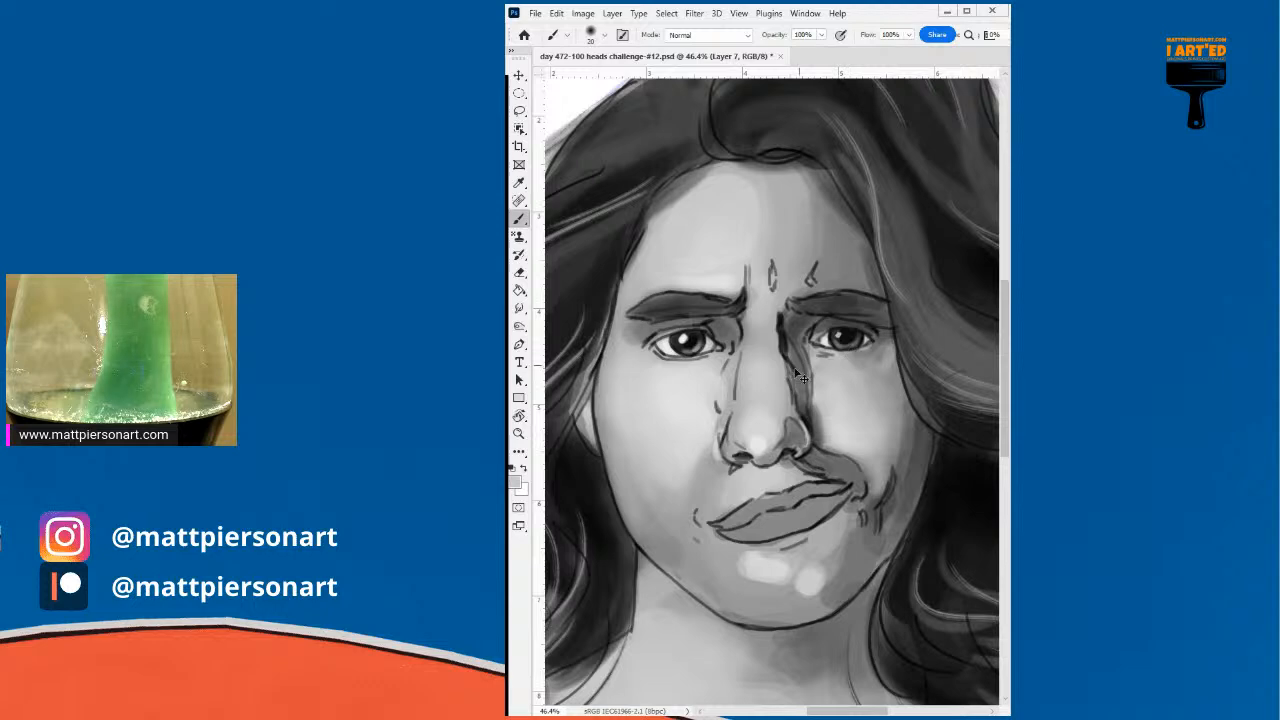
scroll(791, 376, up, 1)
scroll(791, 376, up, 2)
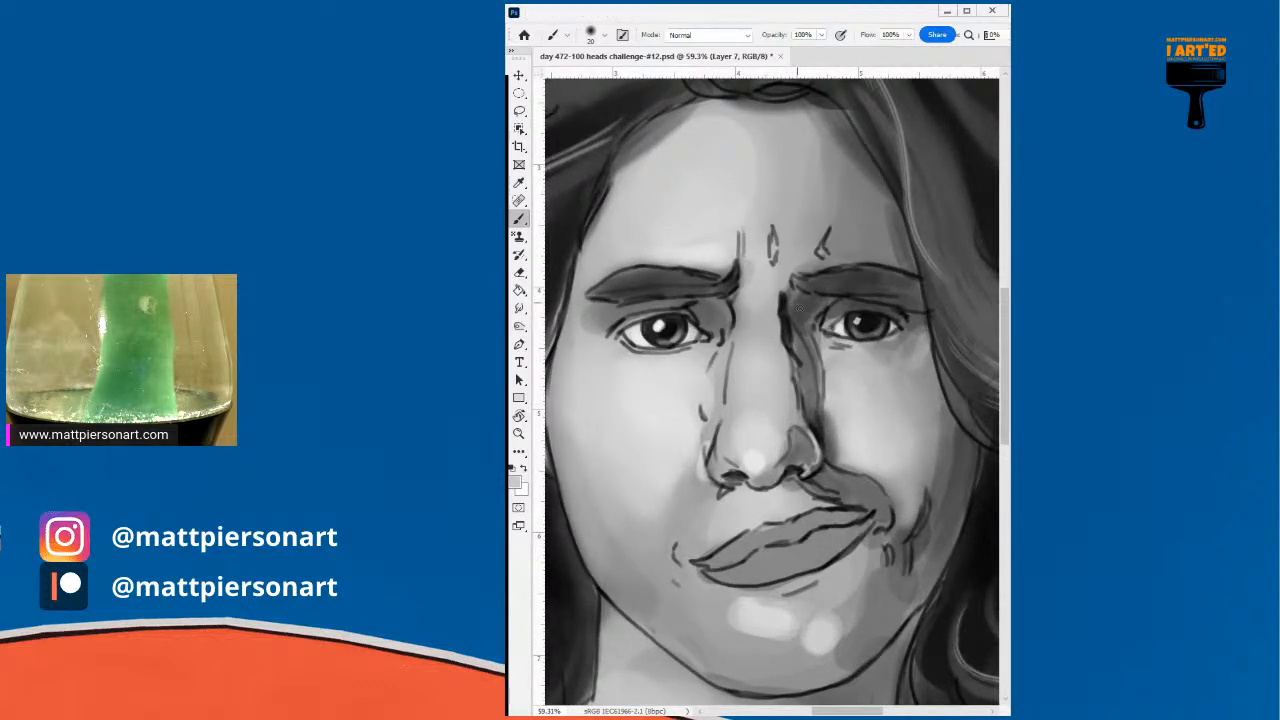
mouse_move(801, 308)
mouse_down()
mouse_move(795, 298)
mouse_move(809, 309)
mouse_up()
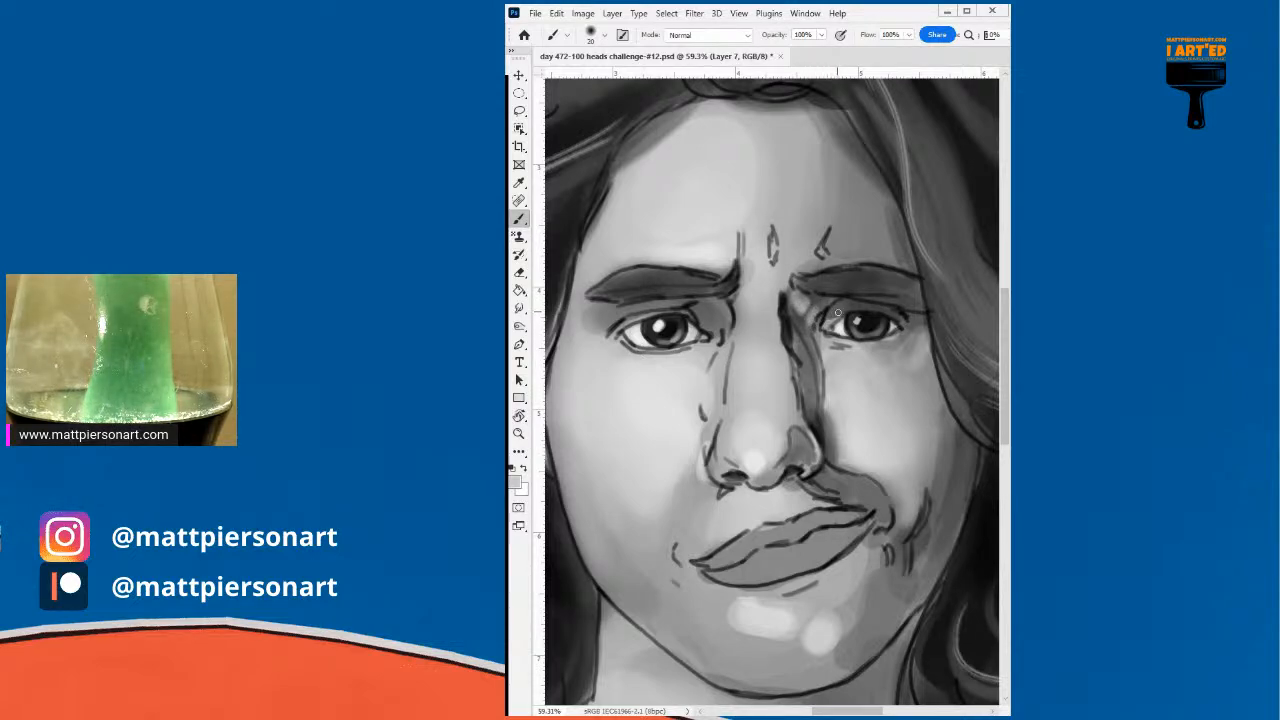
drag(855, 371, 847, 370)
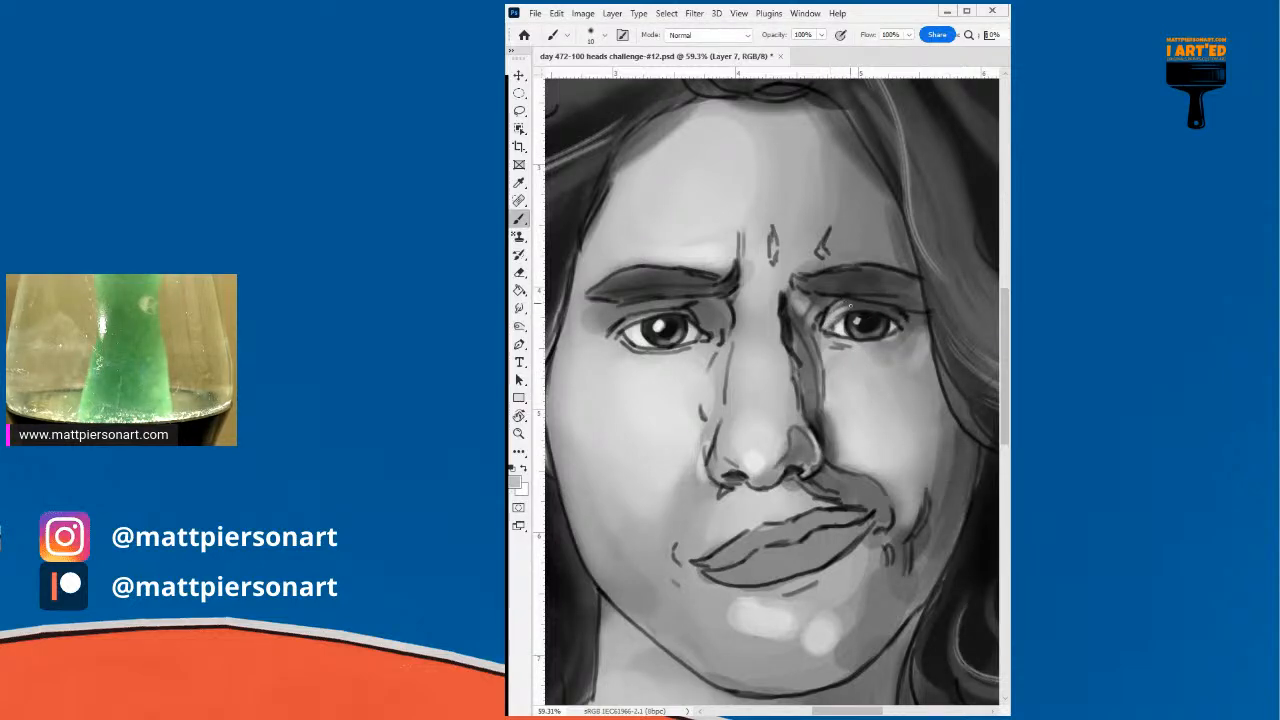
- Stroke a sampled dark grey along the left upper eyelid, try a lighter stroke there, and undo that stroke
alt+click(829, 297)
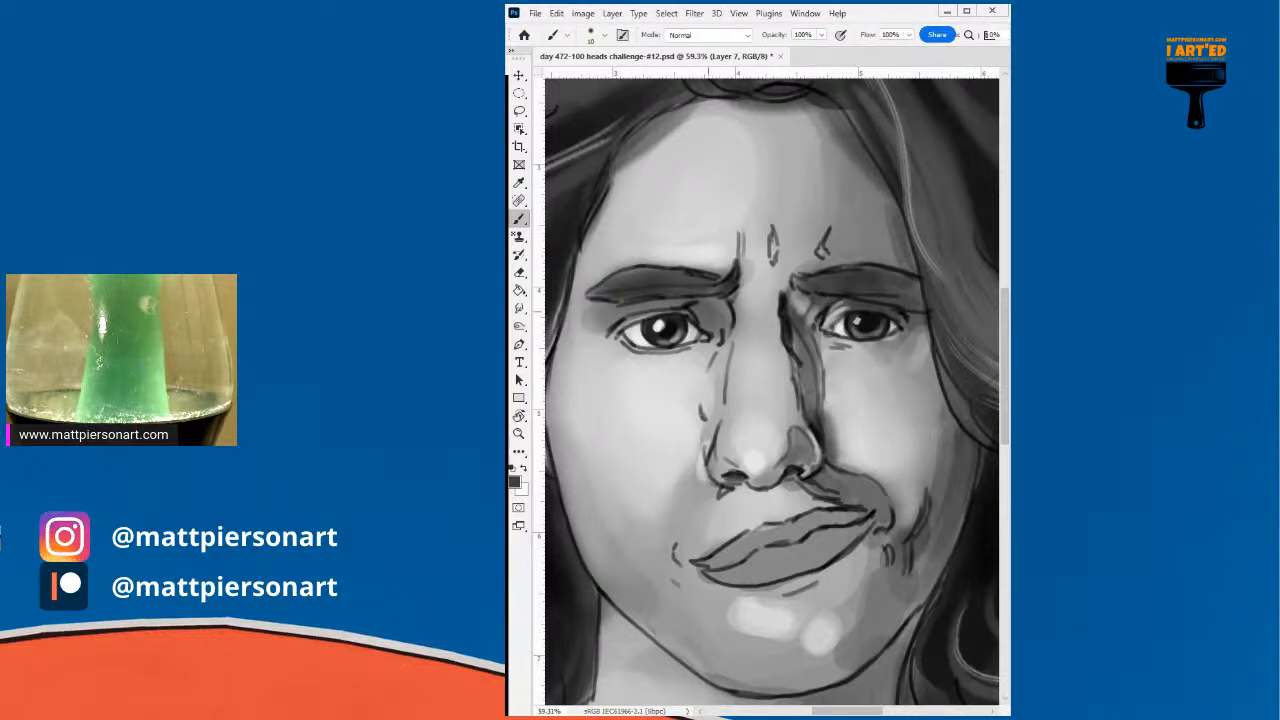
drag(641, 310, 675, 306)
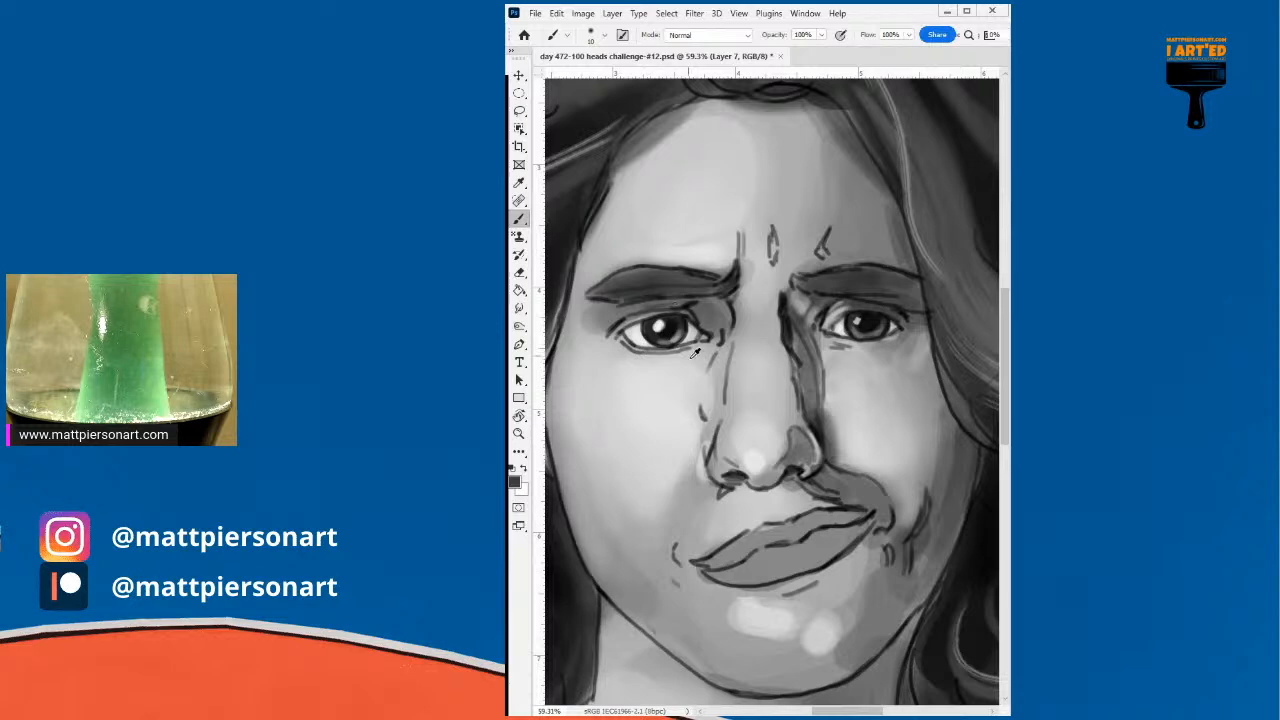
alt+click(661, 365)
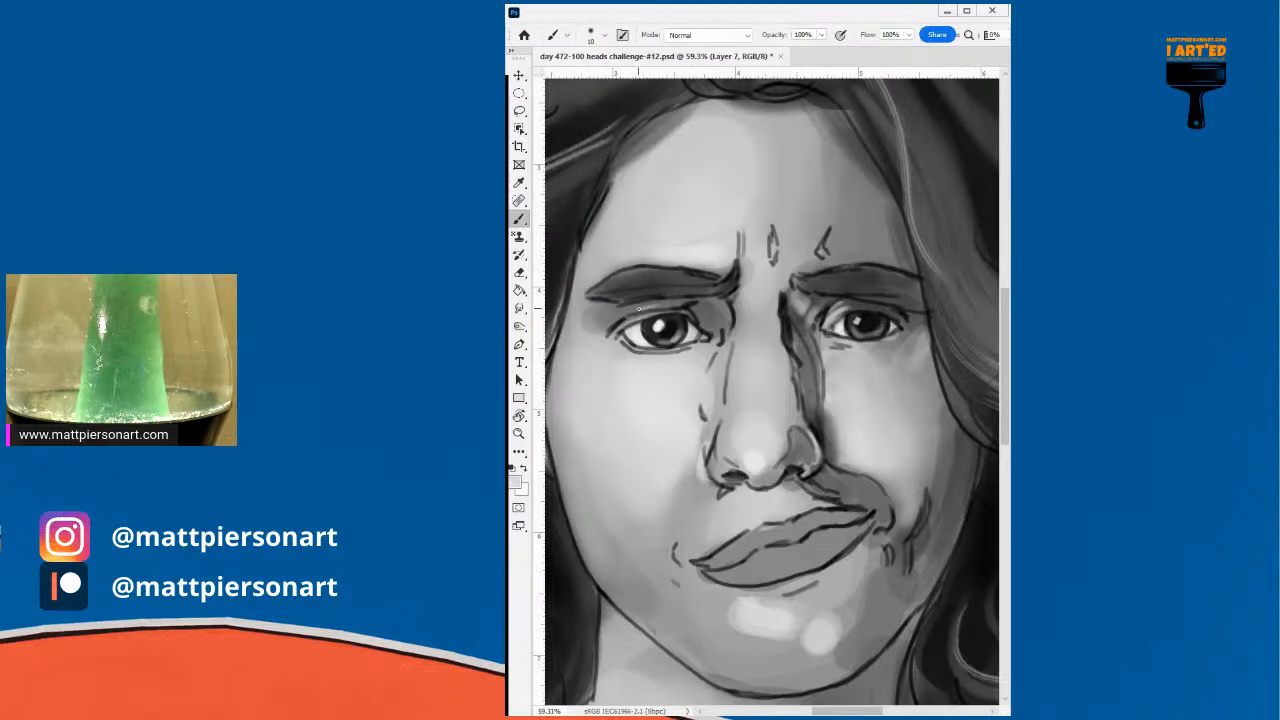
drag(638, 309, 669, 306)
key(ctrl+z)
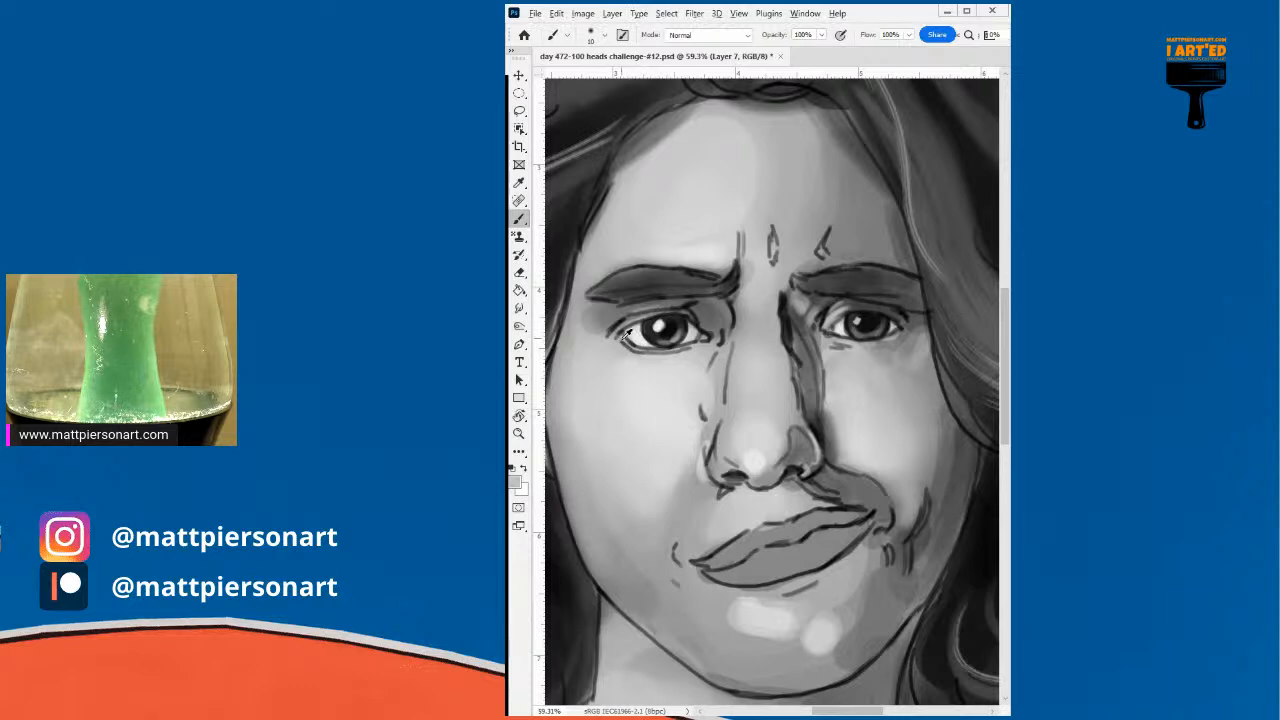
- Sample a mid grey from beside the left eye and softly shade the skin under both eyes
alt+click(607, 321)
drag(610, 355, 662, 356)
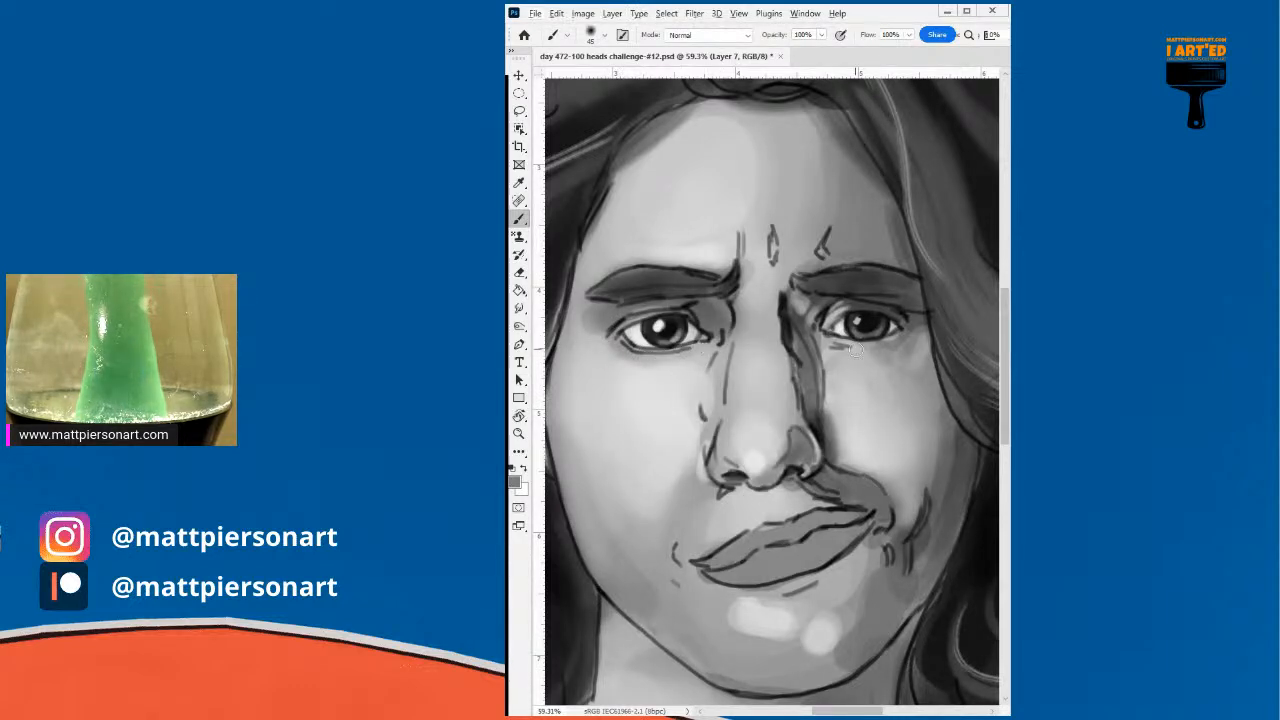
drag(829, 338, 901, 343)
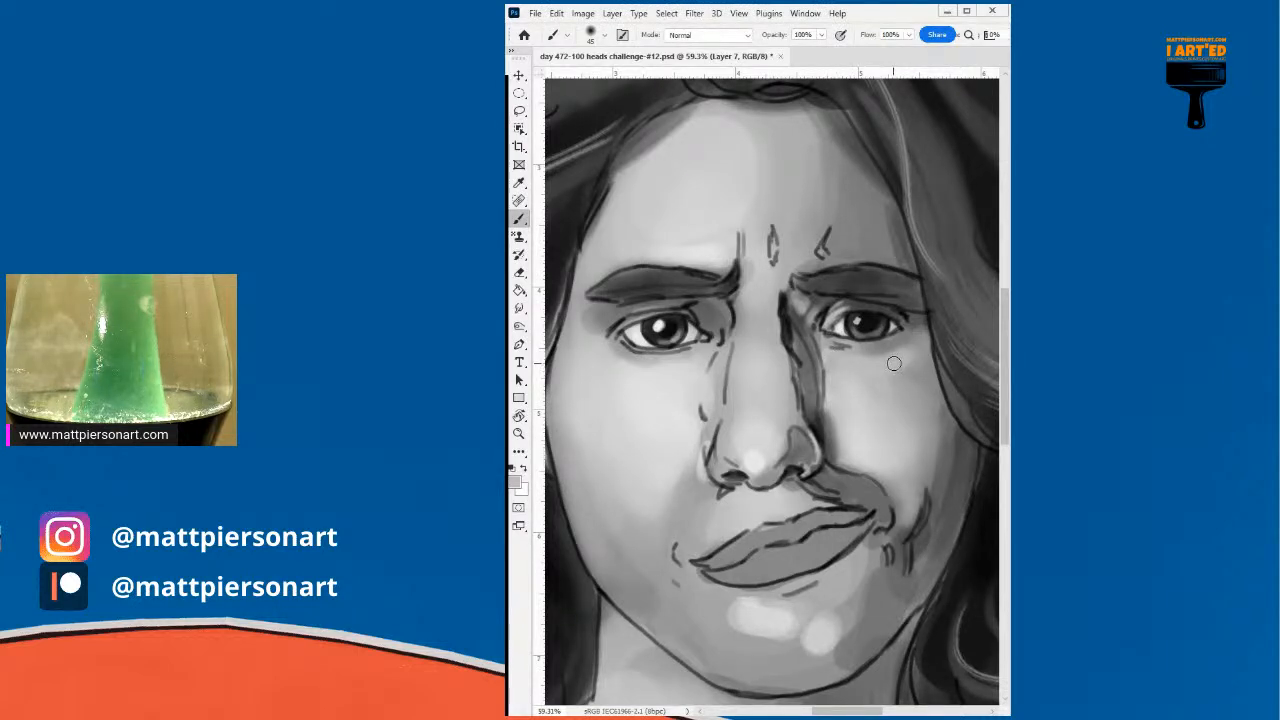
- Deepen the shadow along the right side of the nose with a sampled dark grey and resample the neighbouring skin tones
alt+click(815, 408)
alt+click(811, 400)
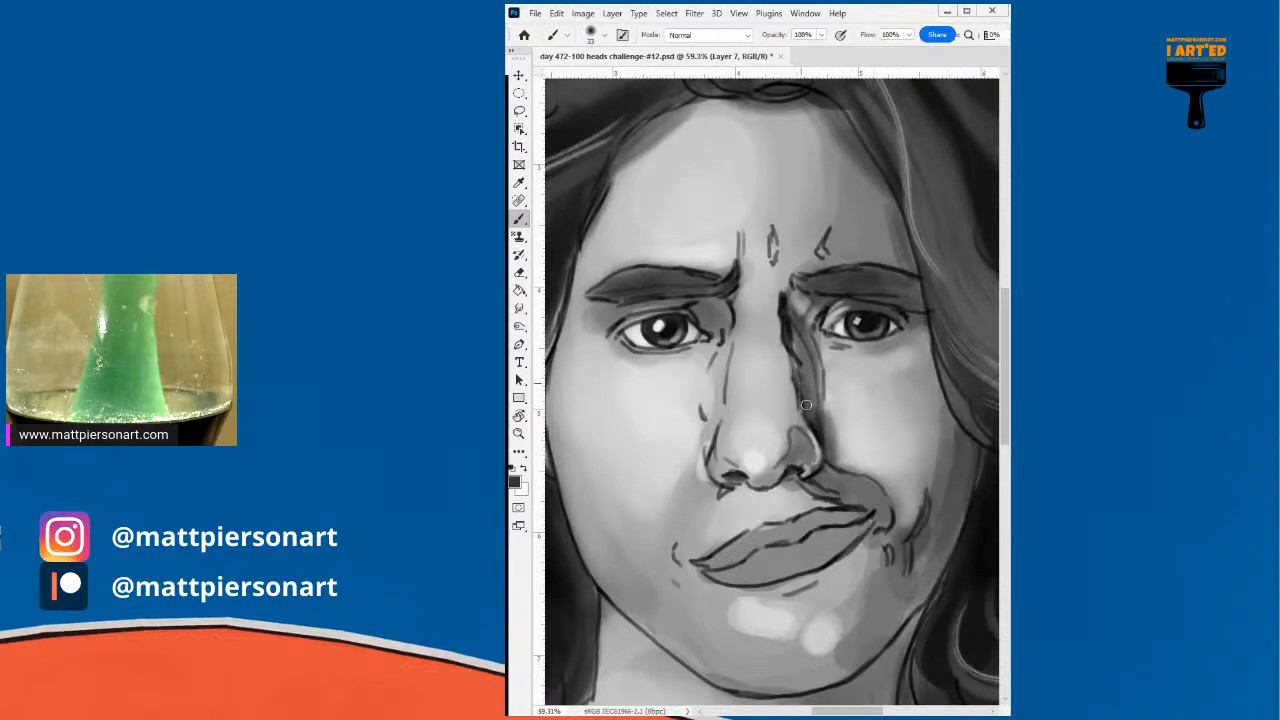
drag(818, 356, 815, 408)
drag(806, 334, 817, 404)
alt+click(831, 373)
alt+click(825, 351)
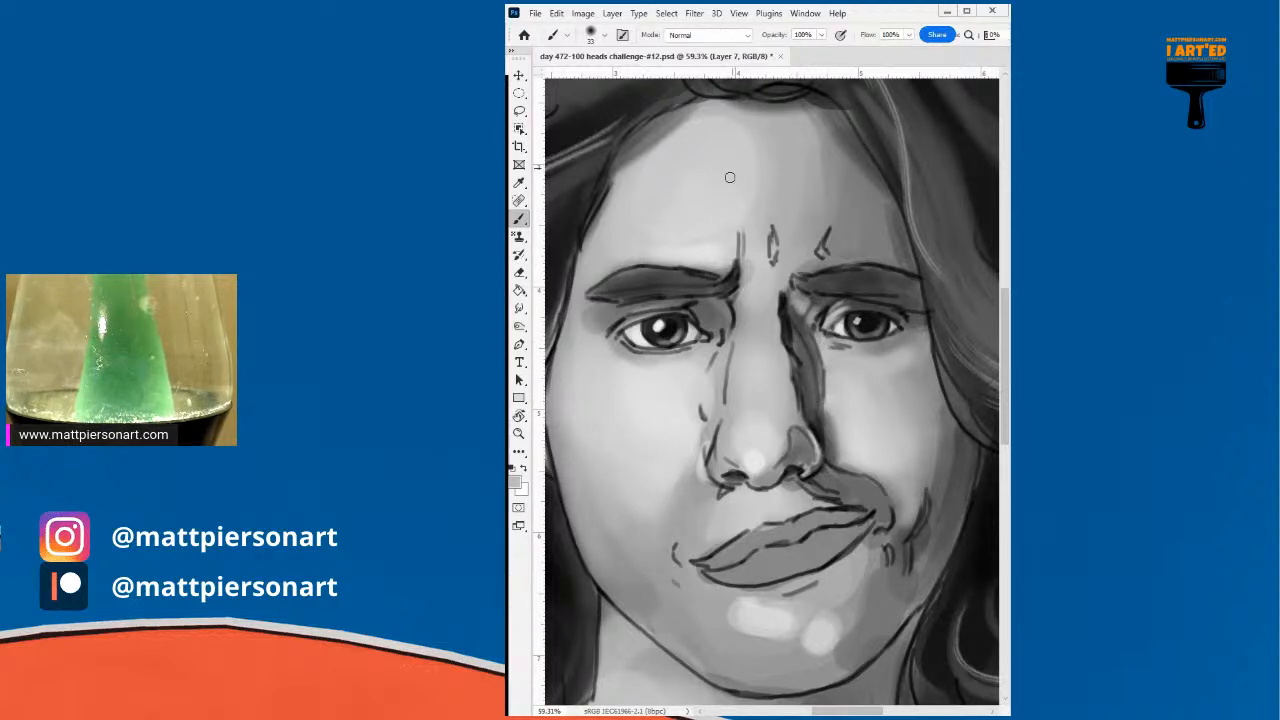
- Refine the shading around the right eye's lid and outer corner with sampled mid greys and a 21 px soft brush
drag(911, 375, 902, 374)
alt+click(899, 349)
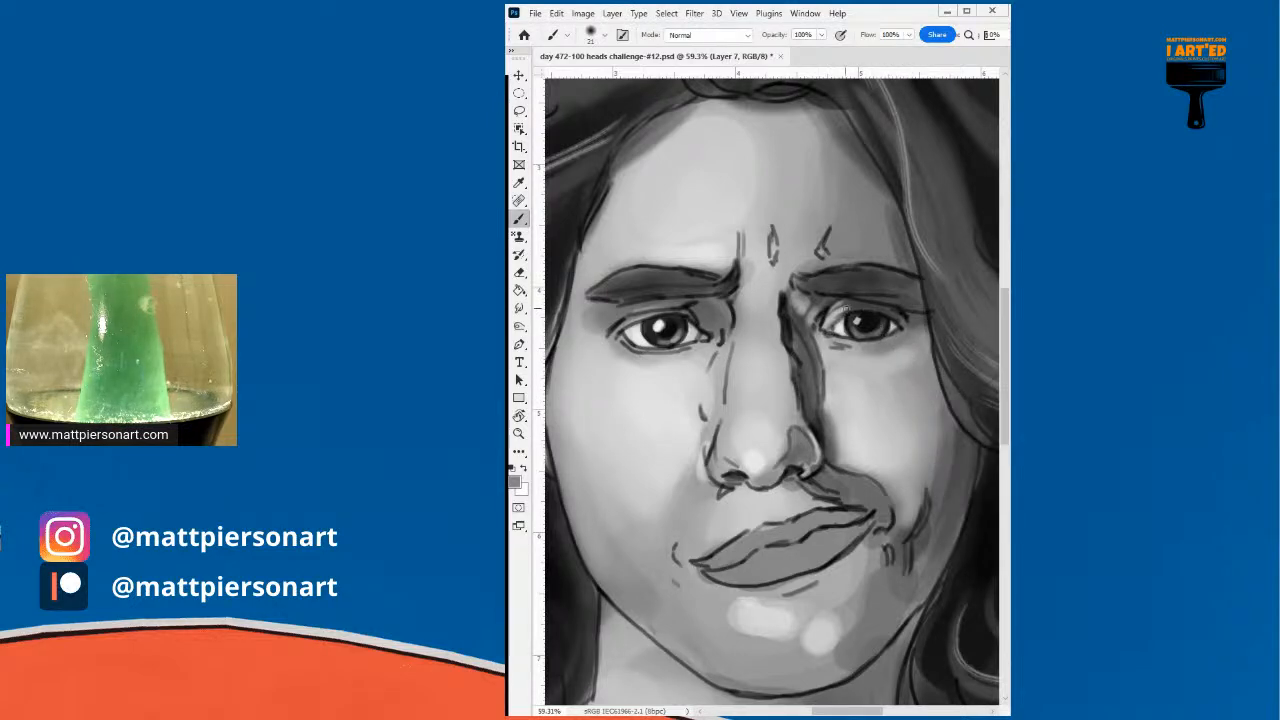
alt+click(903, 321)
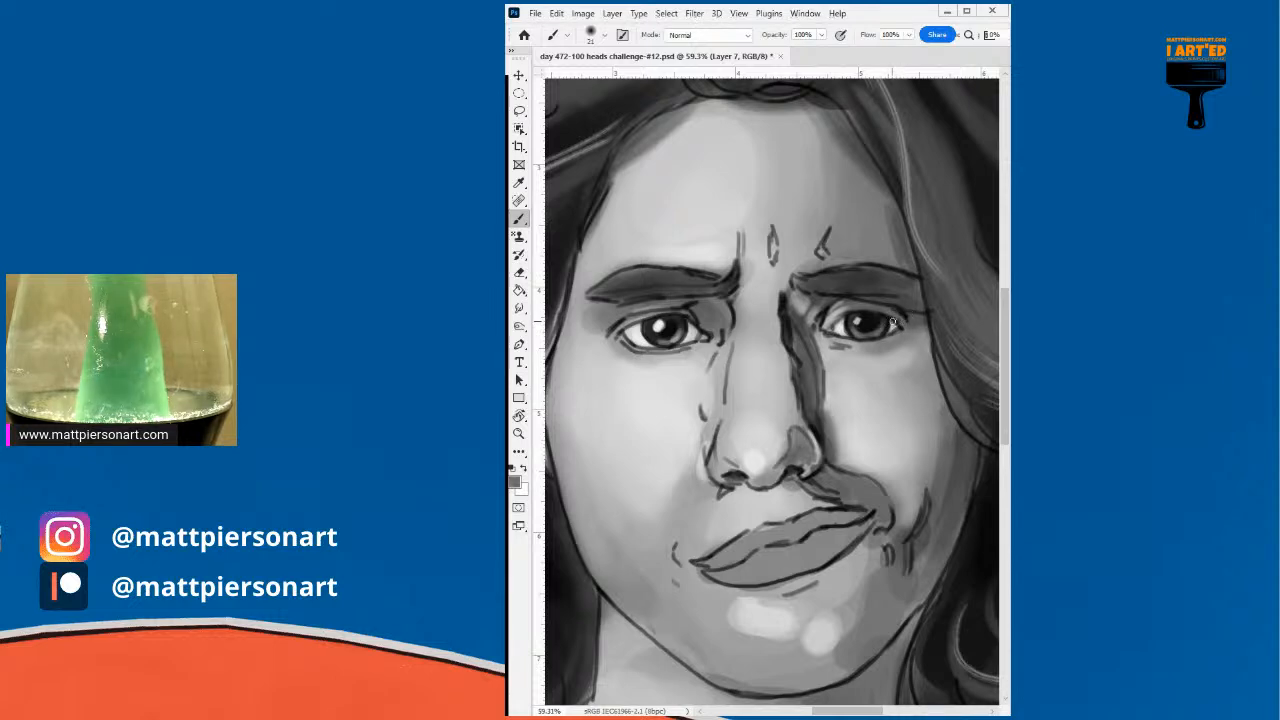
alt+click(845, 322)
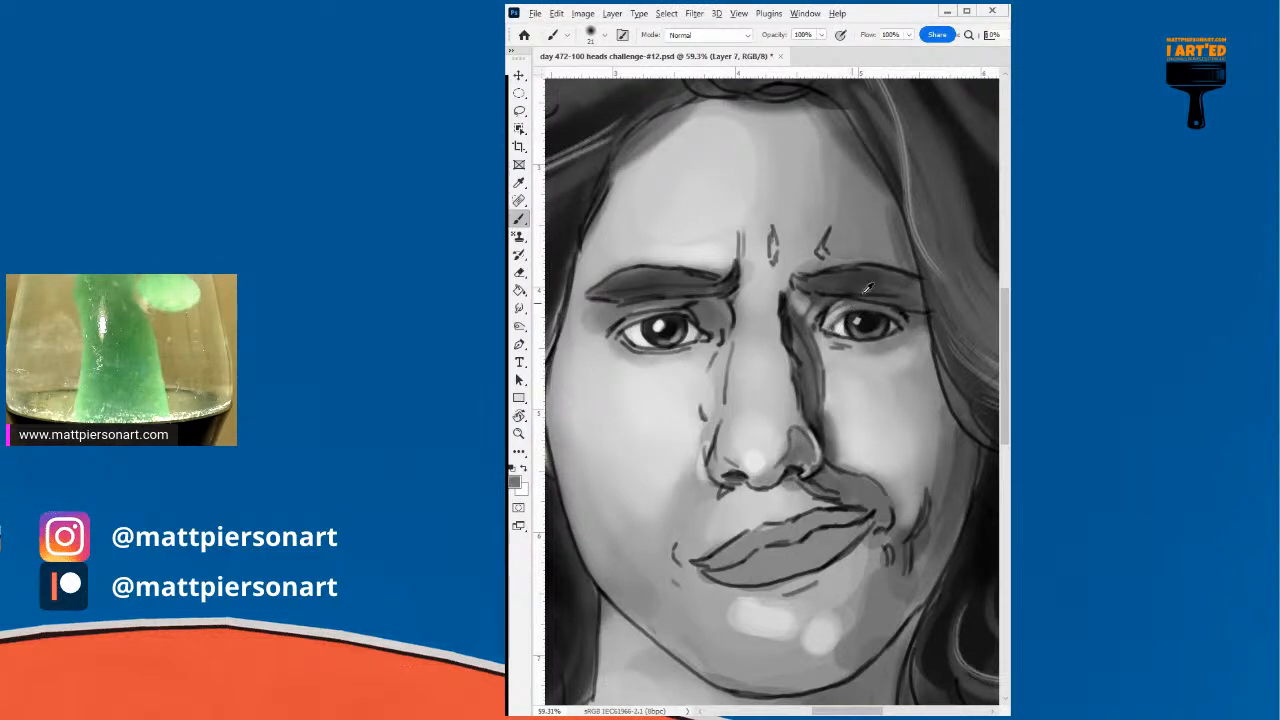
- Sample the left eyebrow's dark grey and refine the left upper eyelid with a 12 px brush
alt+click(671, 289)
alt+right_click(671, 290)
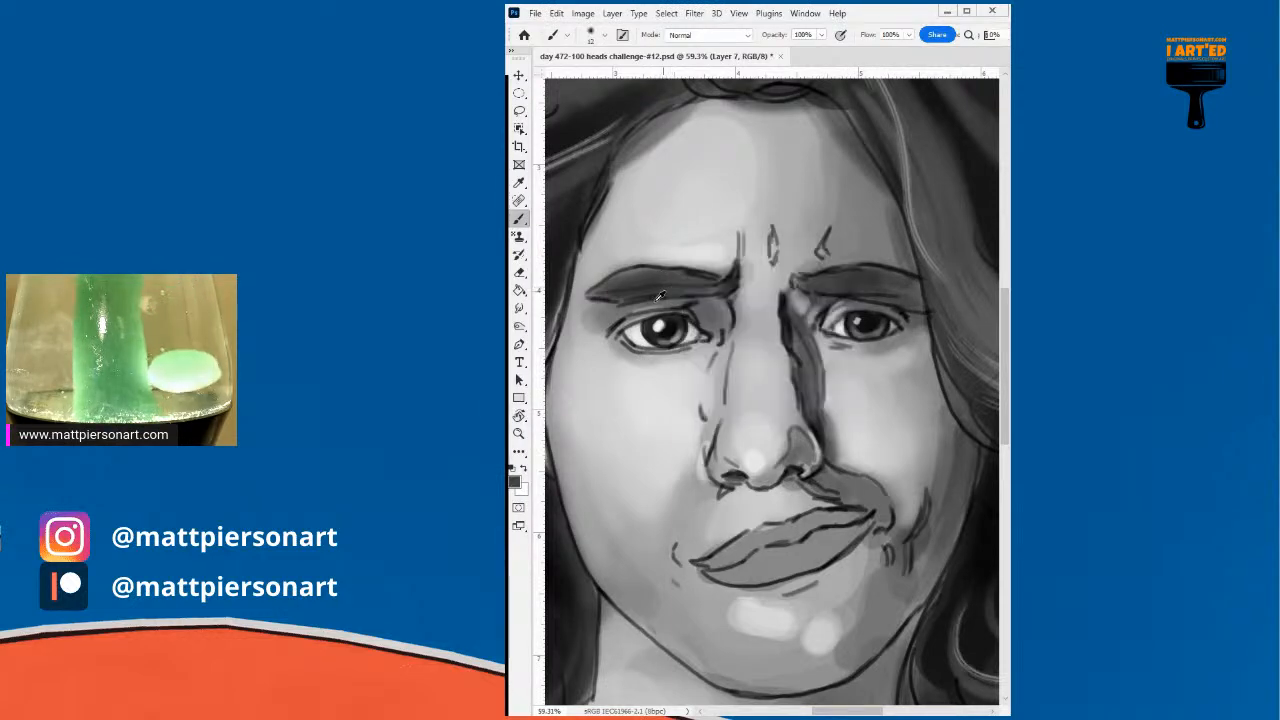
drag(630, 322, 664, 314)
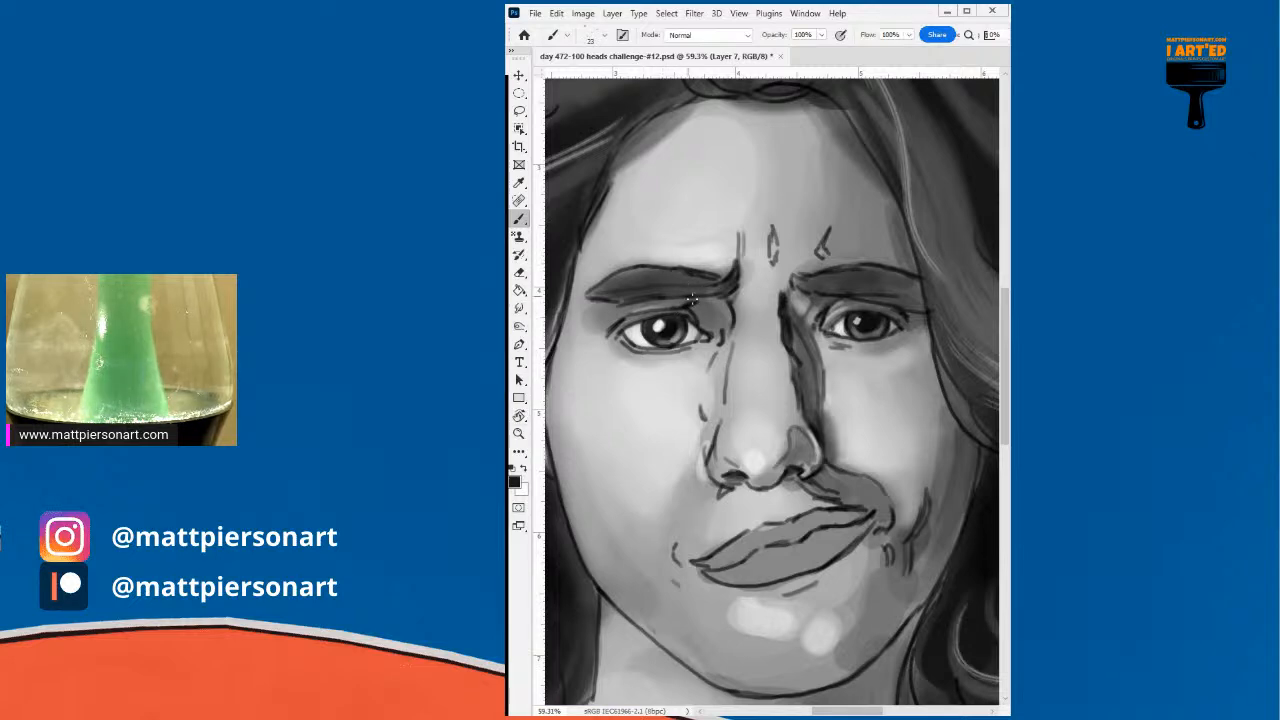
- Fill both eyebrows with fine near-black hair strokes using a textured brush
drag(702, 293, 736, 294)
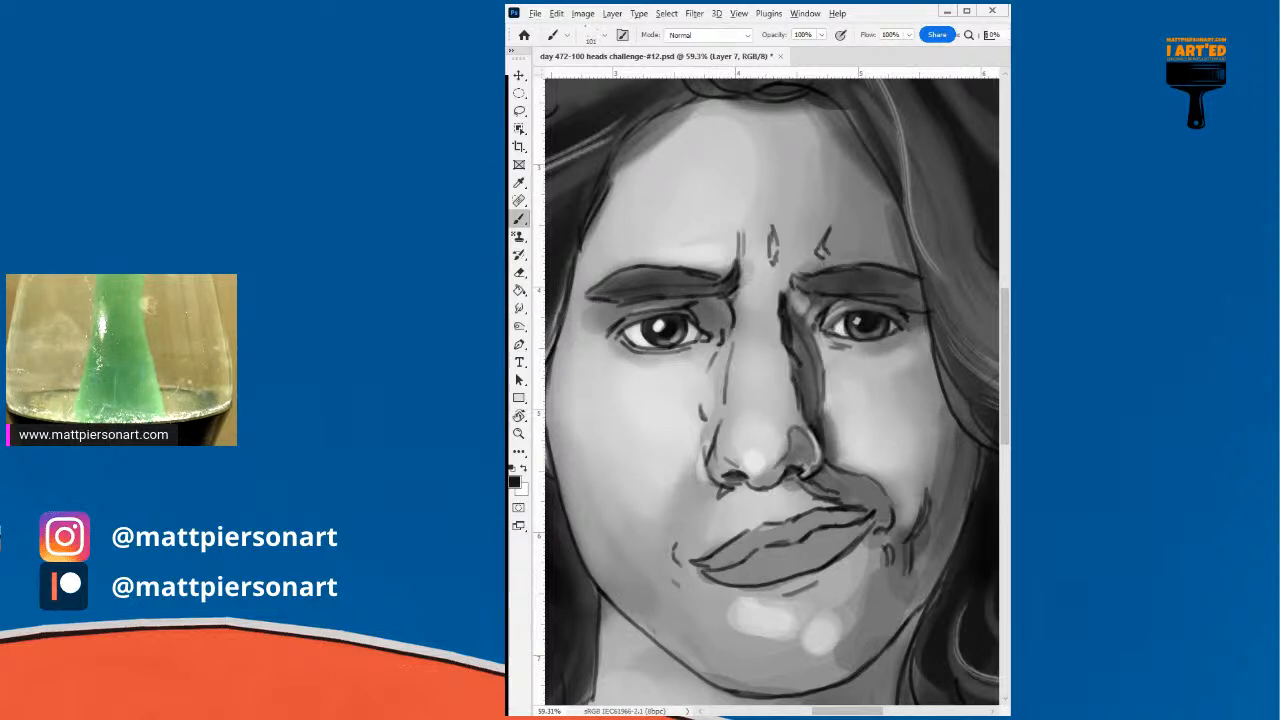
drag(690, 294, 673, 295)
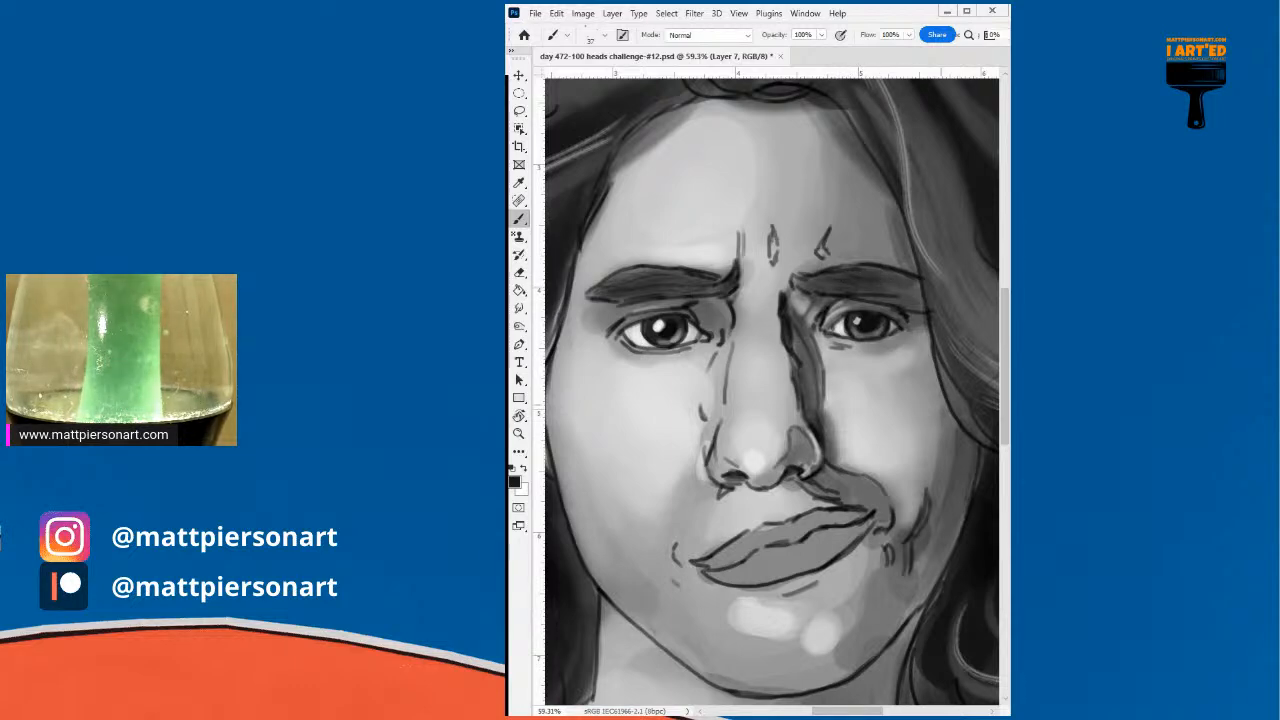
mouse_move(969, 384)
mouse_down()
mouse_move(913, 391)
mouse_move(982, 351)
mouse_up()
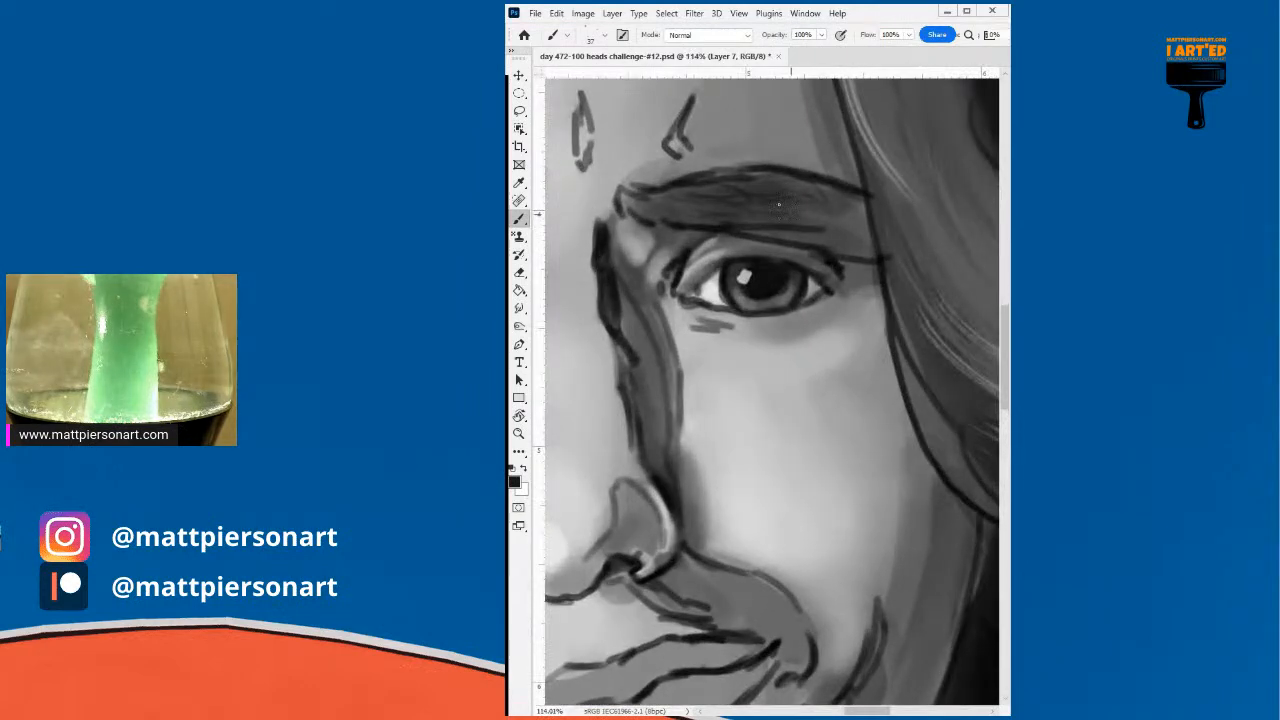
drag(758, 259, 915, 274)
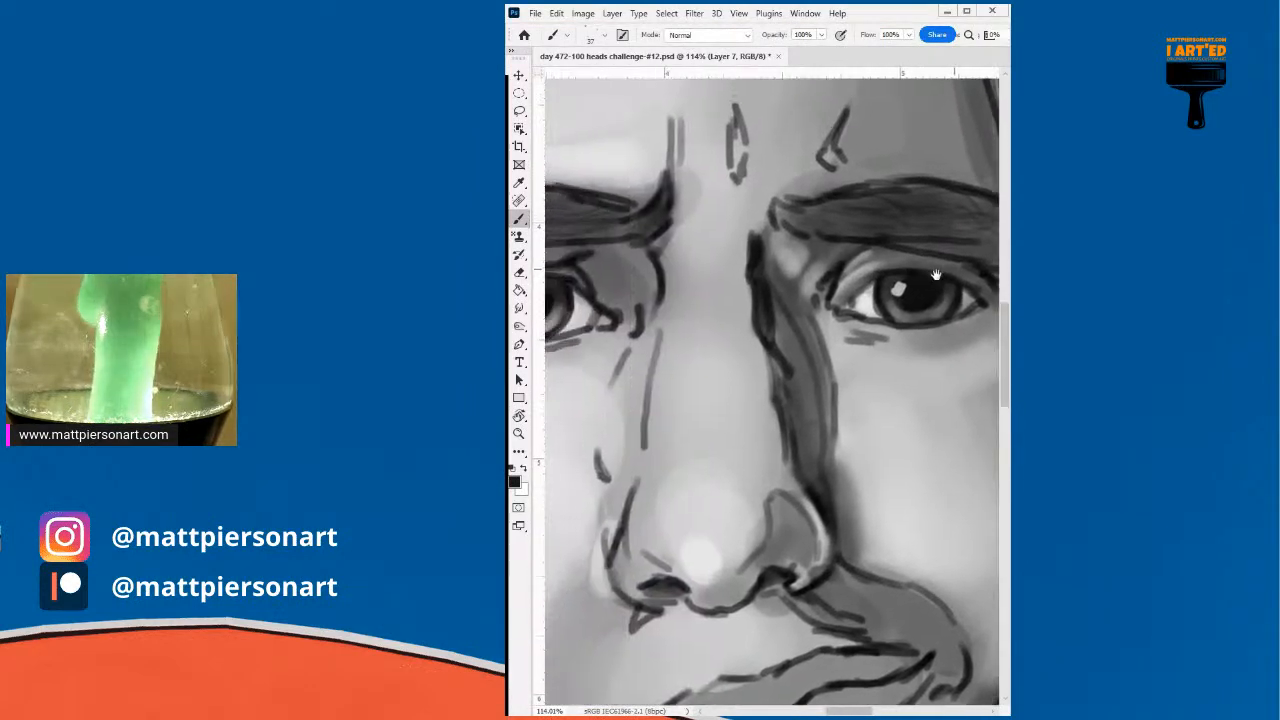
drag(760, 230, 833, 247)
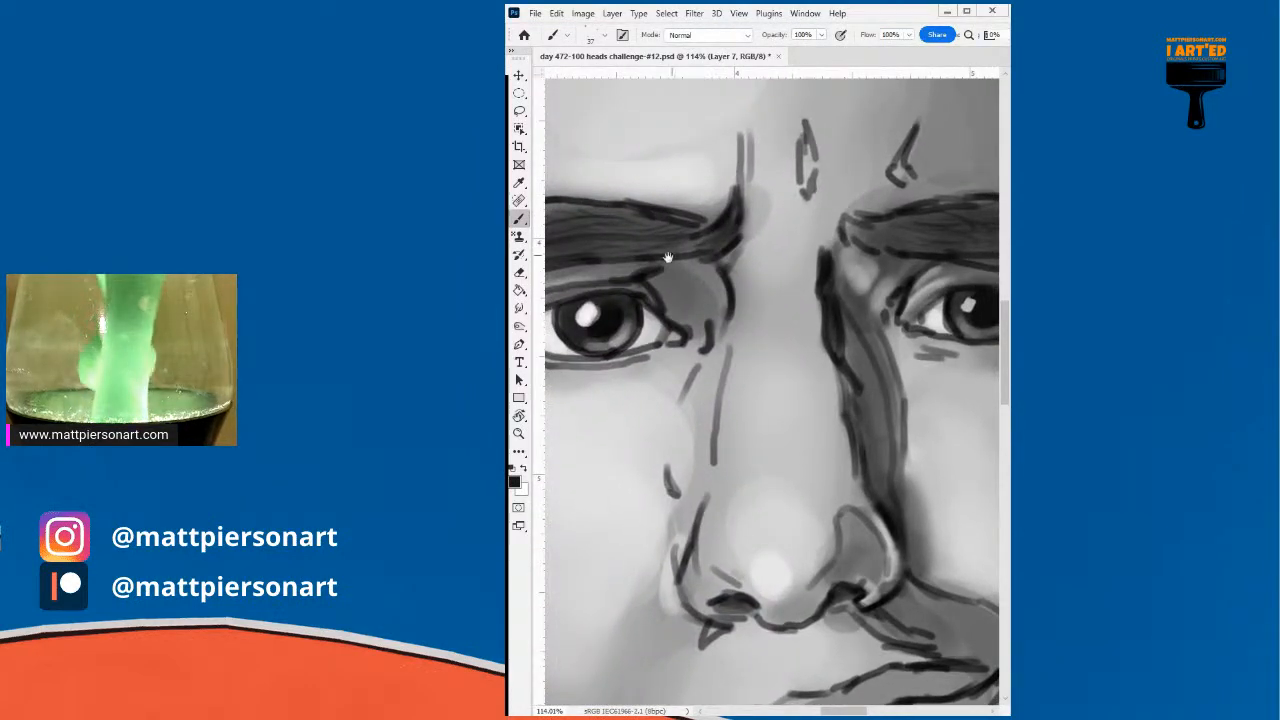
drag(669, 250, 780, 238)
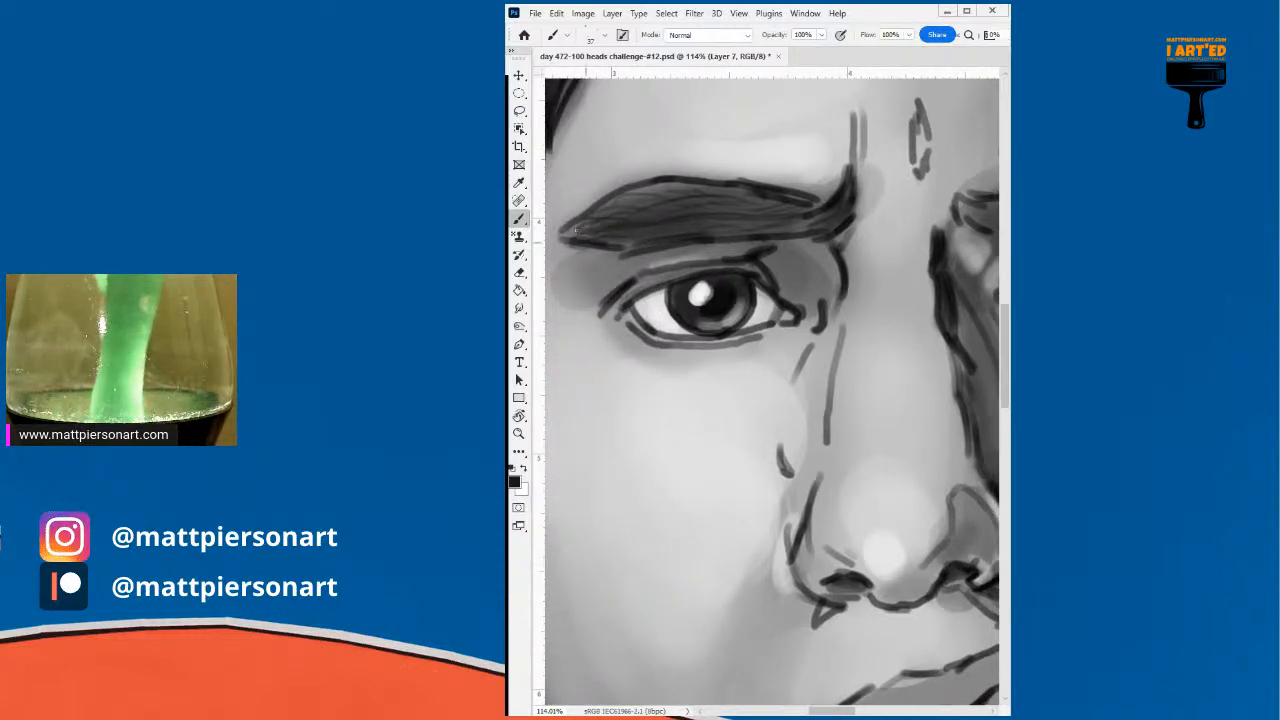
scroll(823, 262, down, 5)
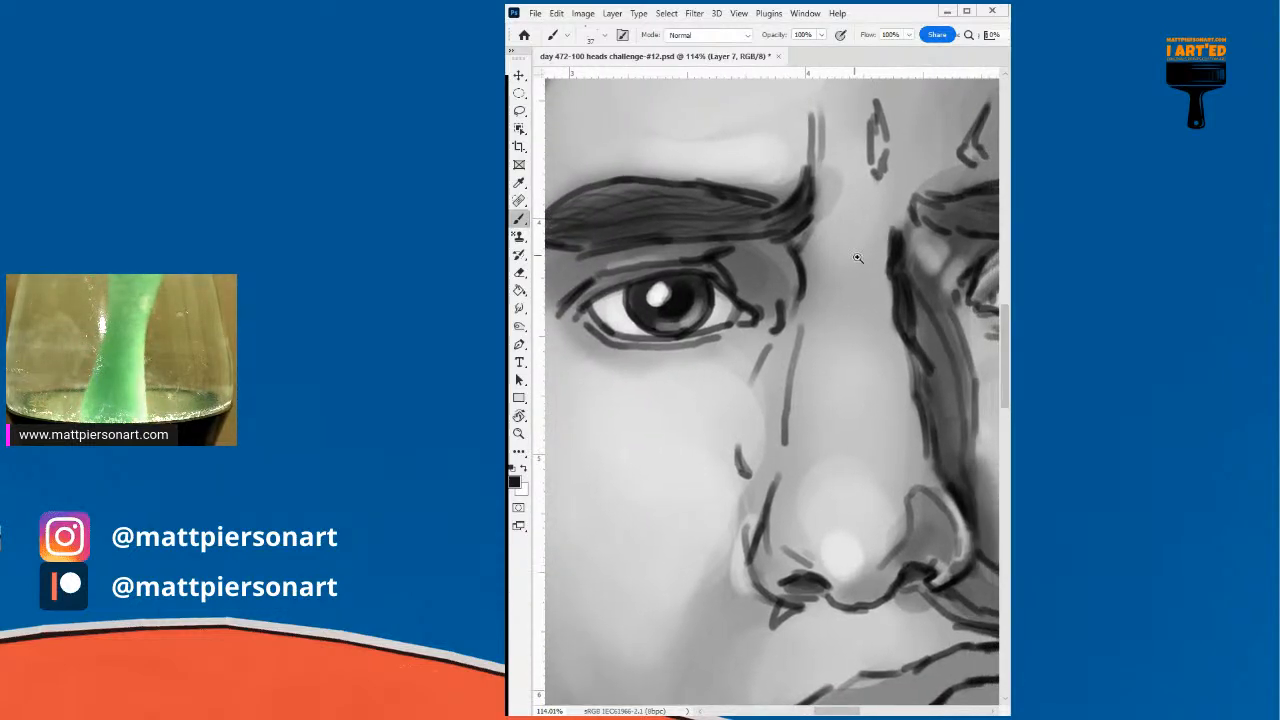
scroll(827, 259, down, 1)
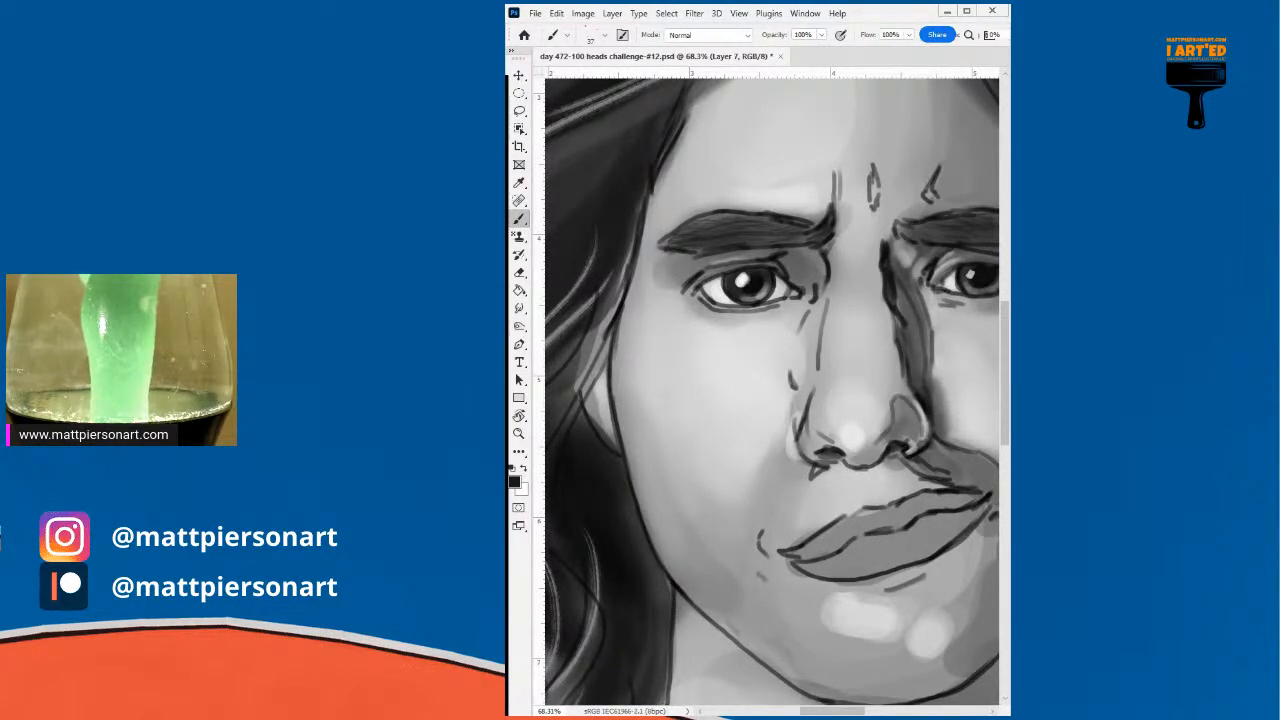
- Switch back to a soft round brush and blend a sampled light skin grey beneath the left eye
key(period)
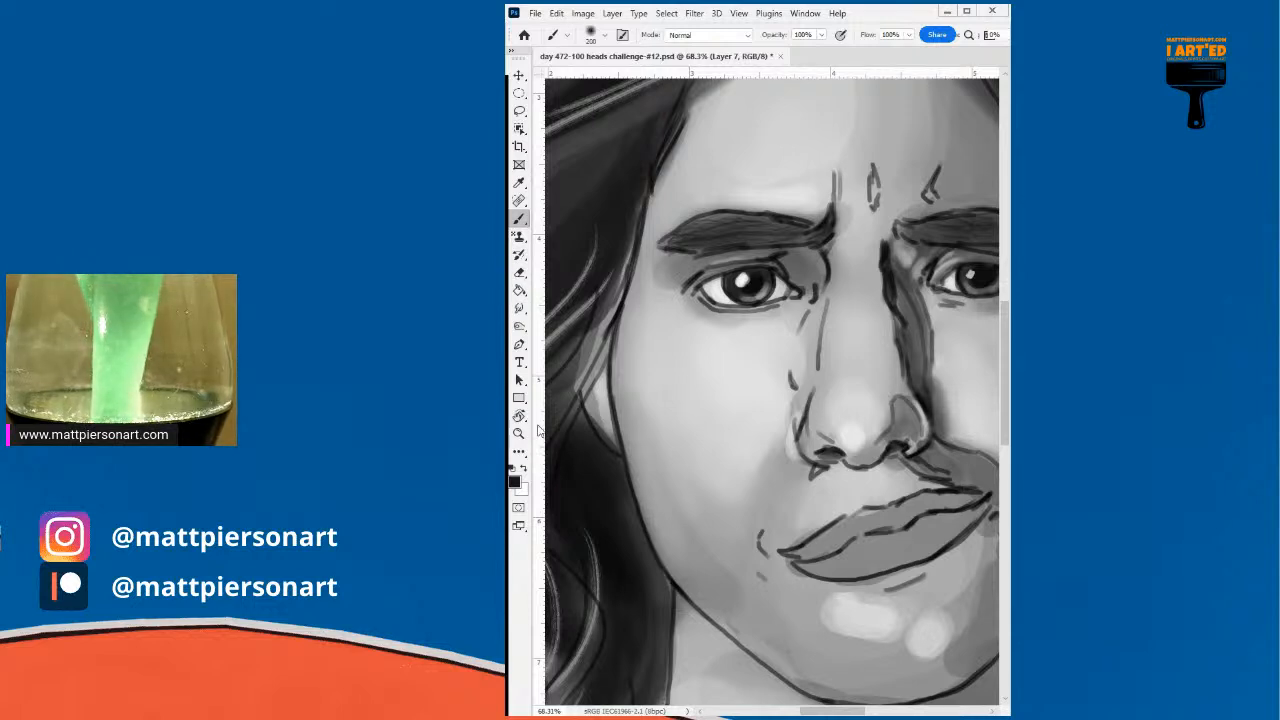
alt+click(768, 342)
drag(798, 342, 772, 345)
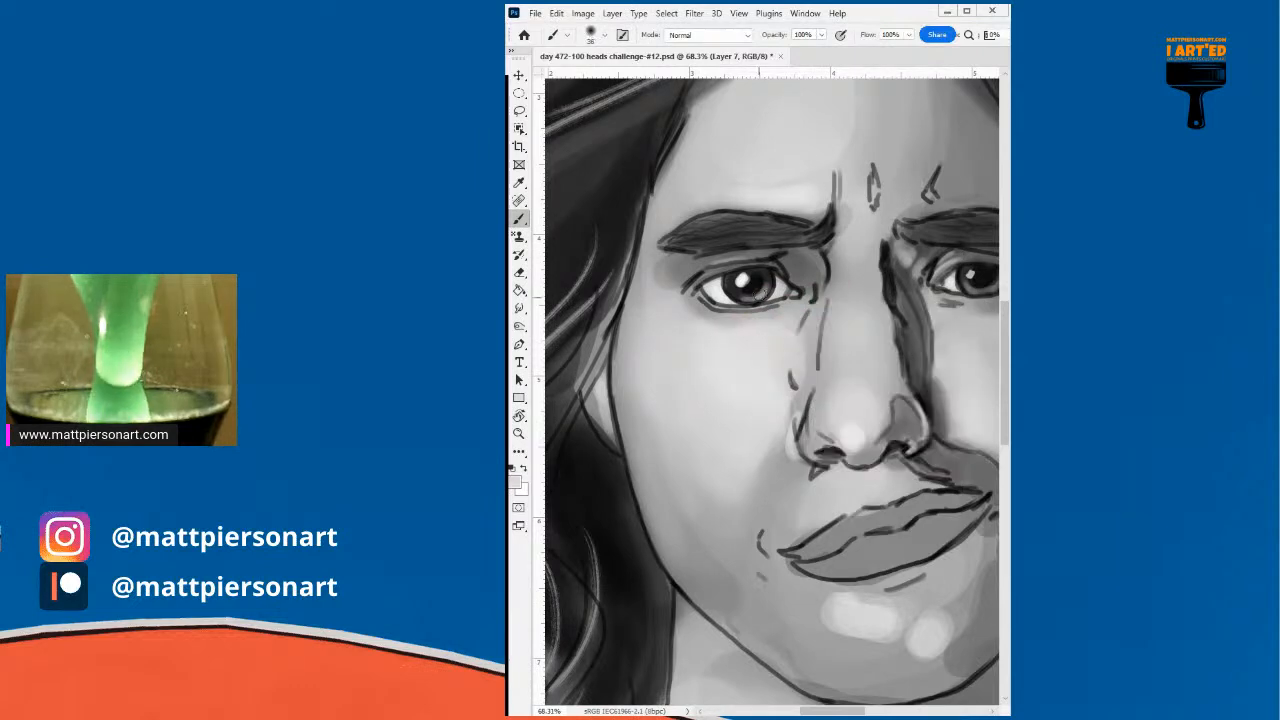
- Model the left eye socket between the inner eye corner and the nose with sampled light and mid greys
drag(803, 269, 808, 283)
alt+click(805, 279)
alt+click(826, 258)
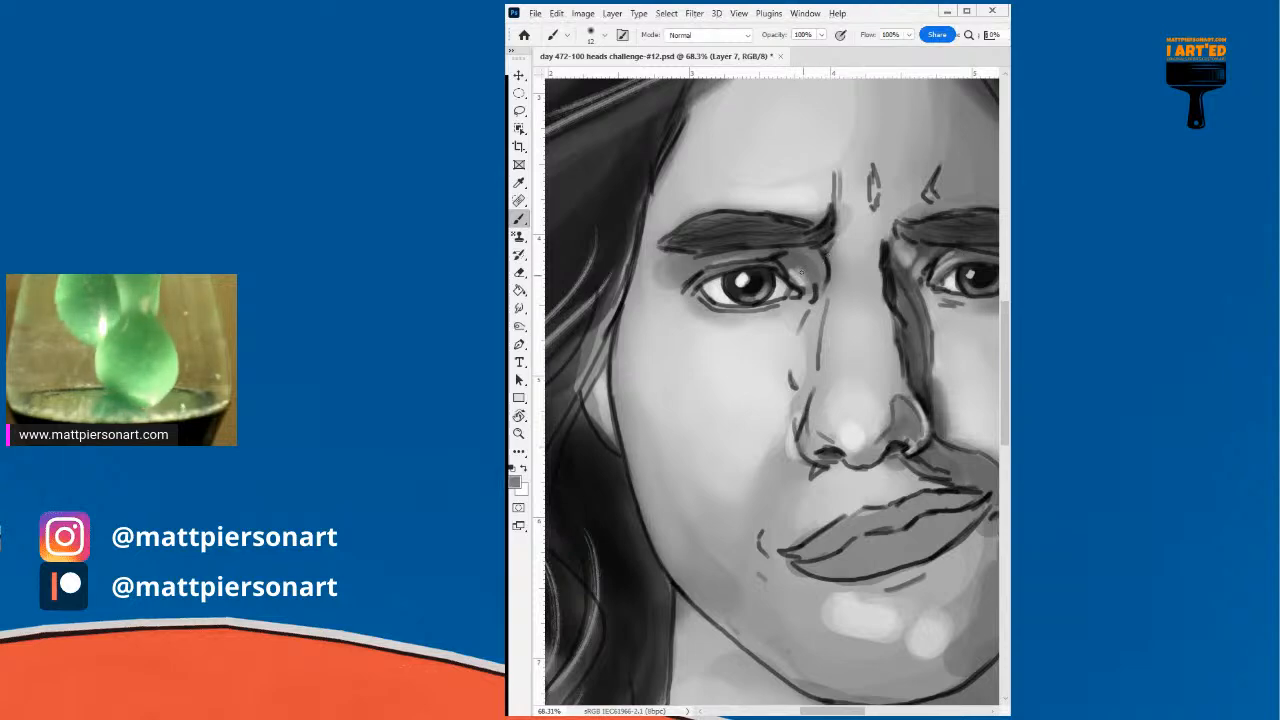
alt+click(801, 287)
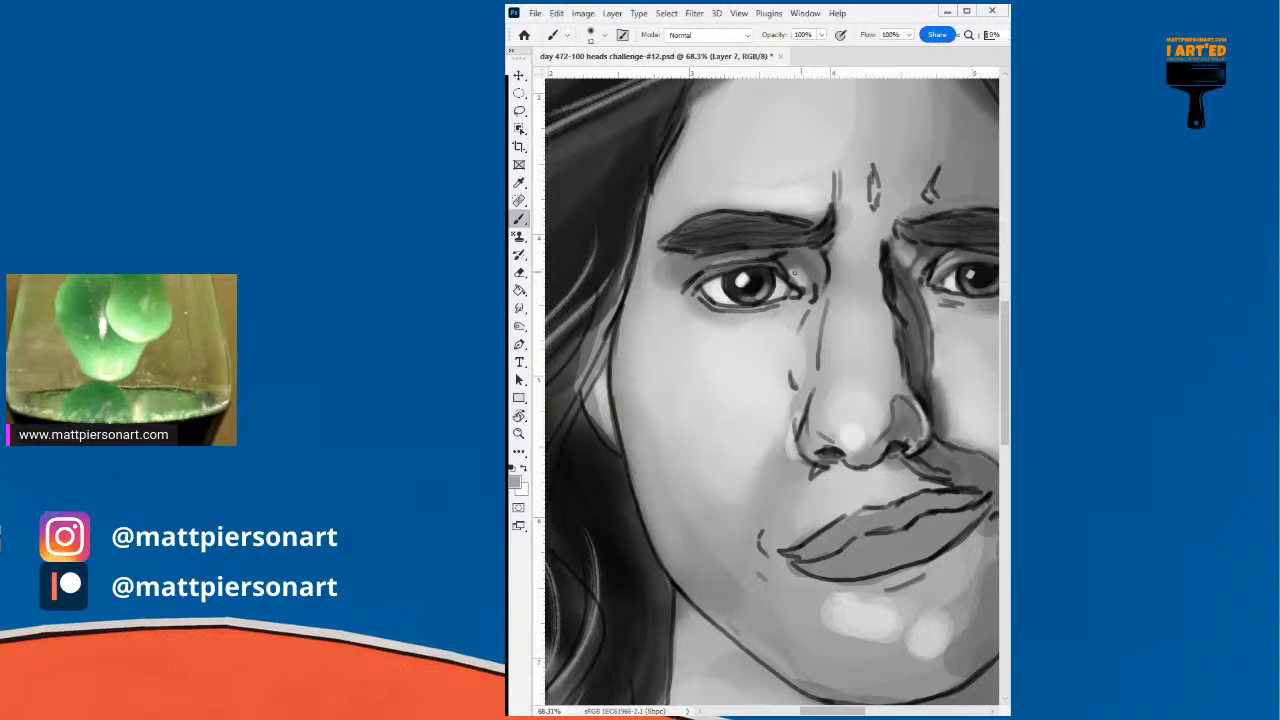
mouse_move(808, 264)
mouse_down()
mouse_move(811, 276)
mouse_move(819, 263)
mouse_move(790, 262)
mouse_move(809, 281)
mouse_up()
alt+click(803, 276)
alt+click(797, 252)
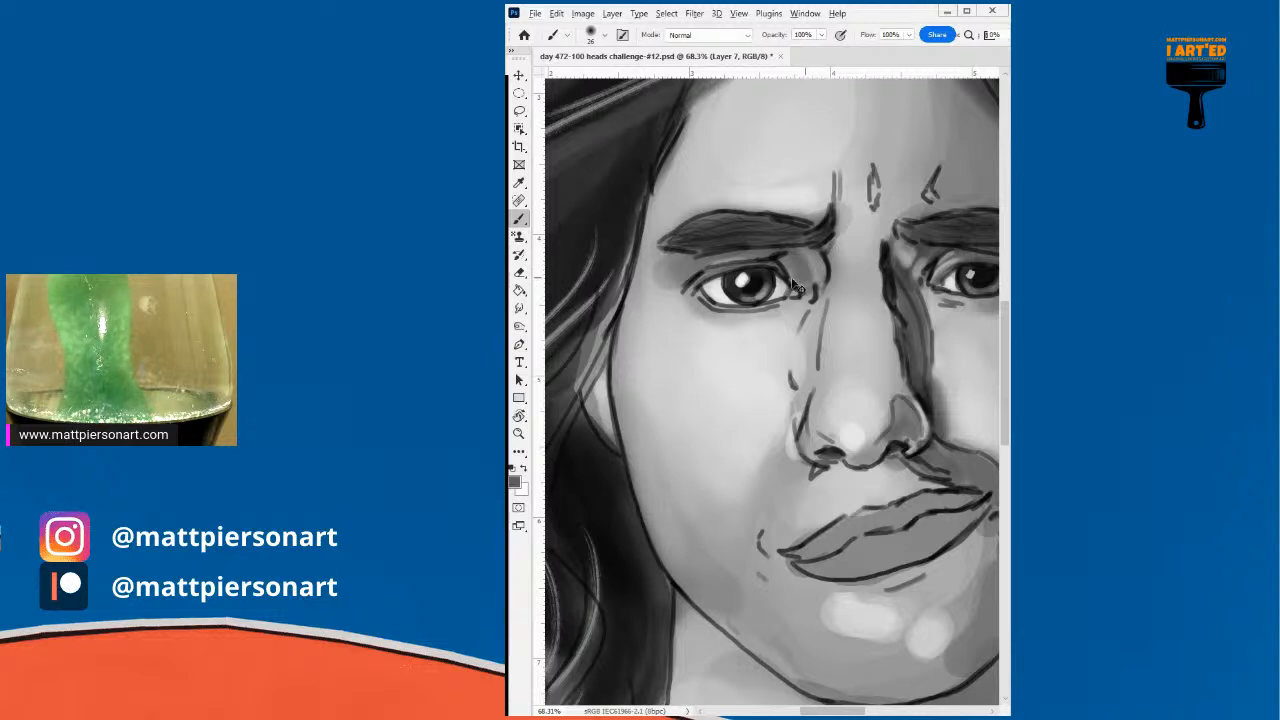
- Darken the left eye's inner corner, lash line and upper eyelid crease with thin near-black strokes
scroll(799, 276, up, 3)
drag(787, 281, 796, 277)
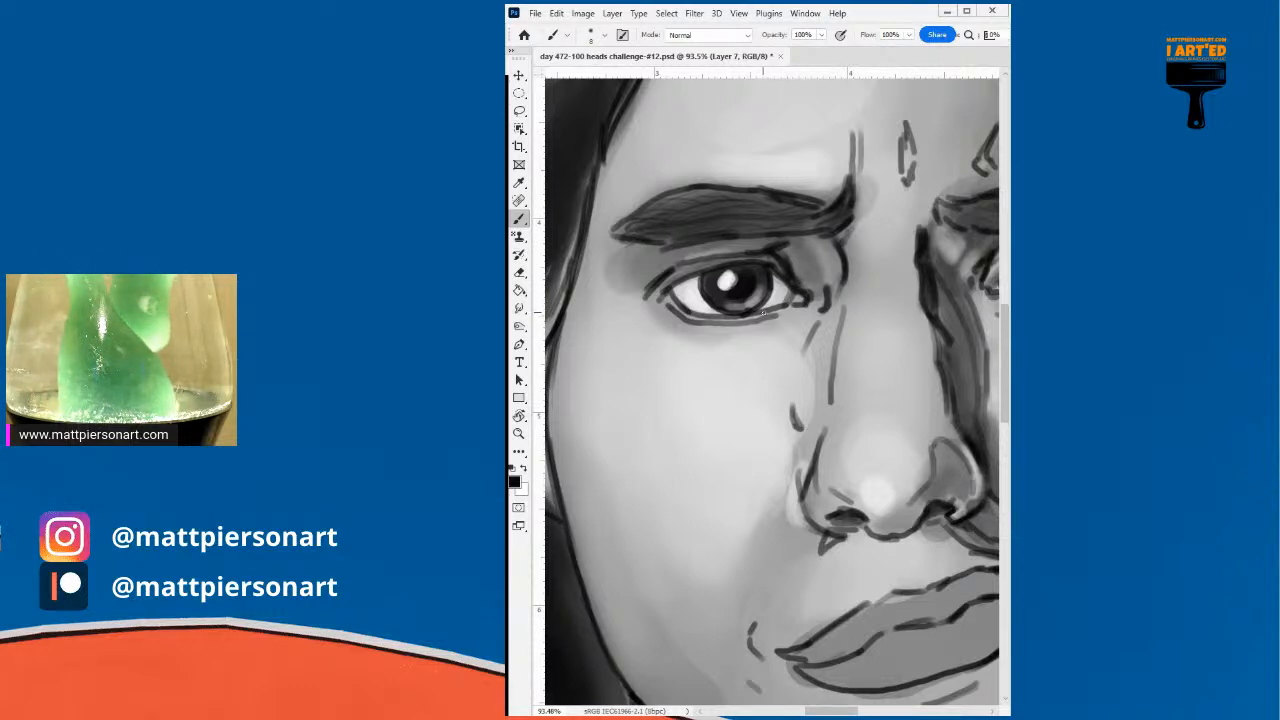
drag(679, 277, 725, 261)
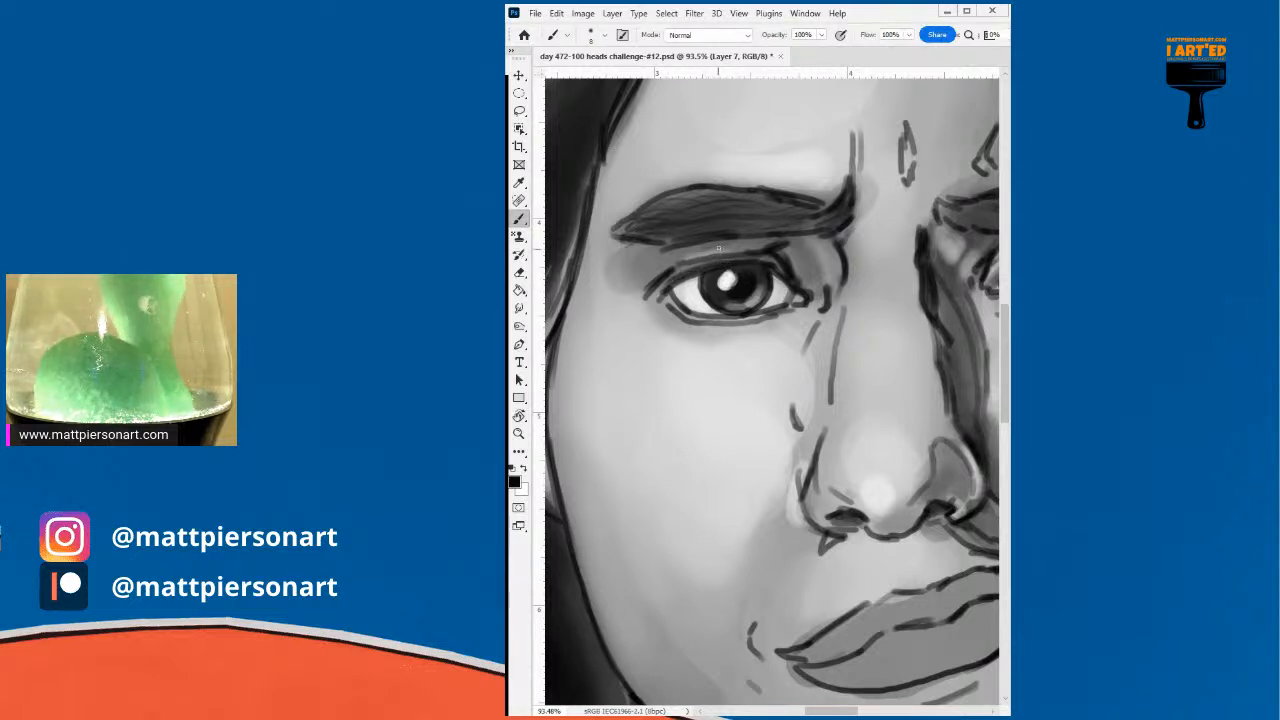
drag(644, 249, 683, 245)
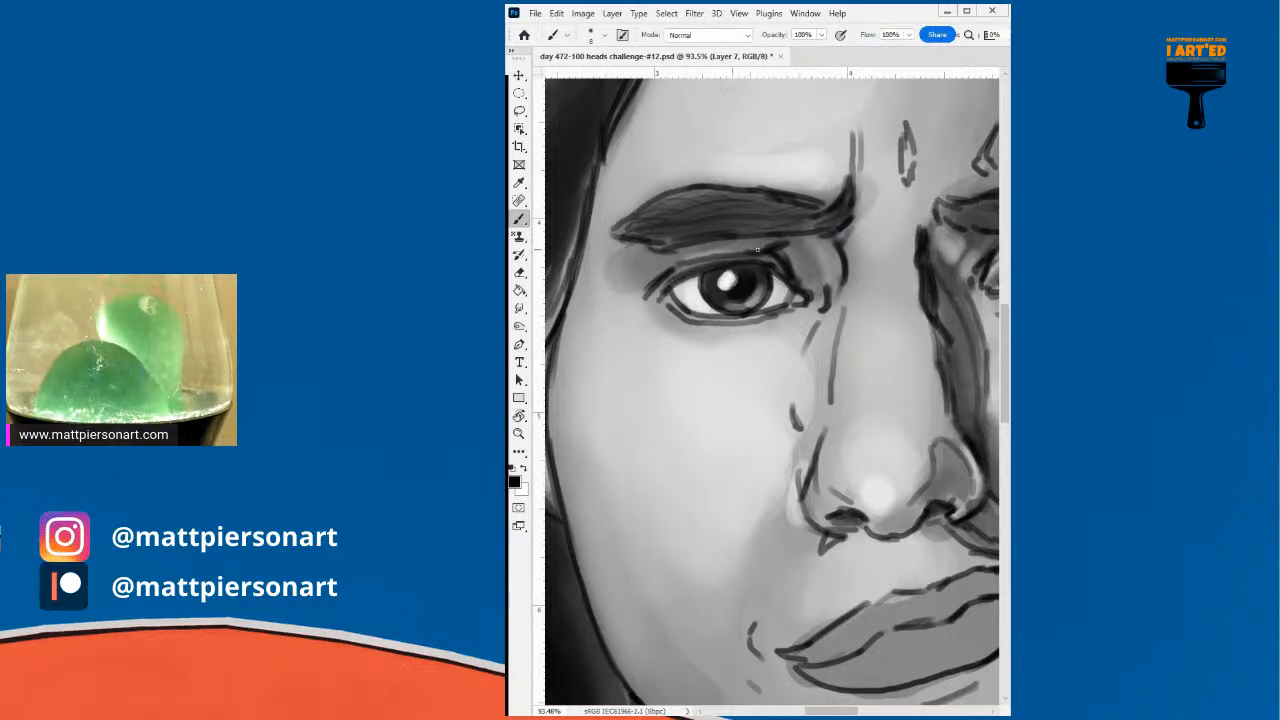
- Add a dark stroke to the left eye's upper crease and blend its inner corner with a sampled light grey
drag(798, 248, 812, 253)
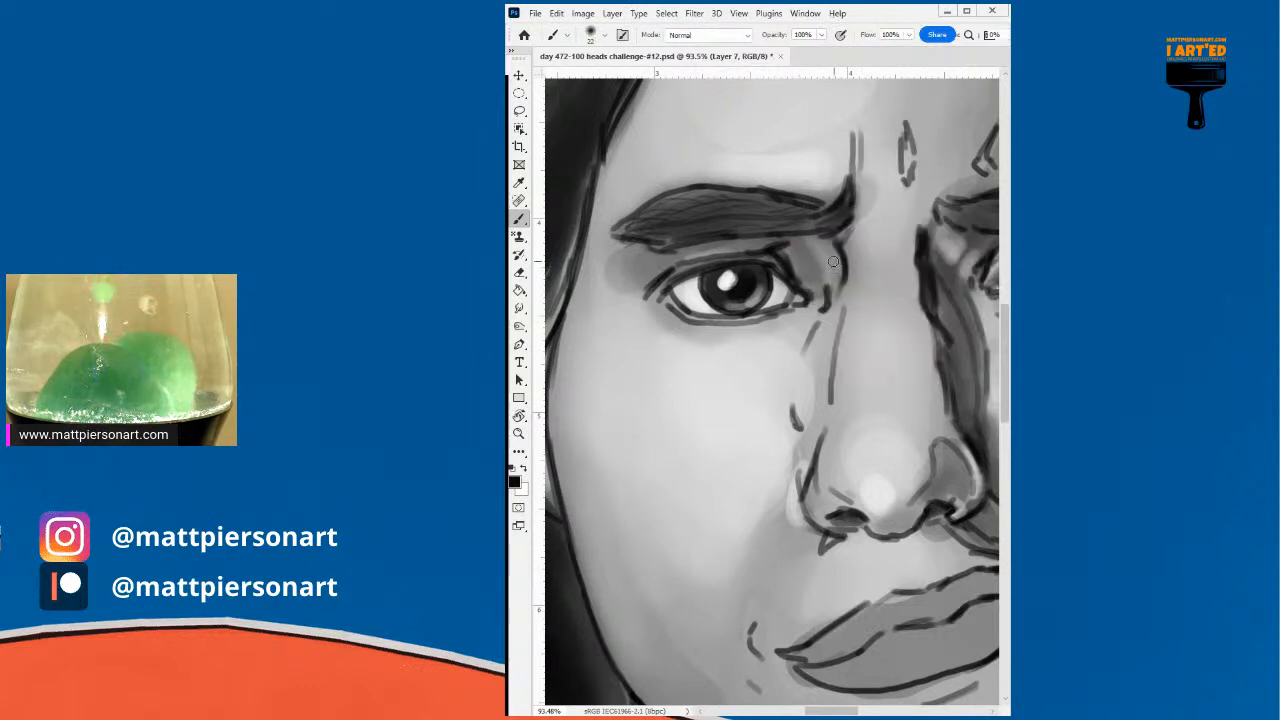
alt+click(866, 349)
drag(801, 271, 825, 296)
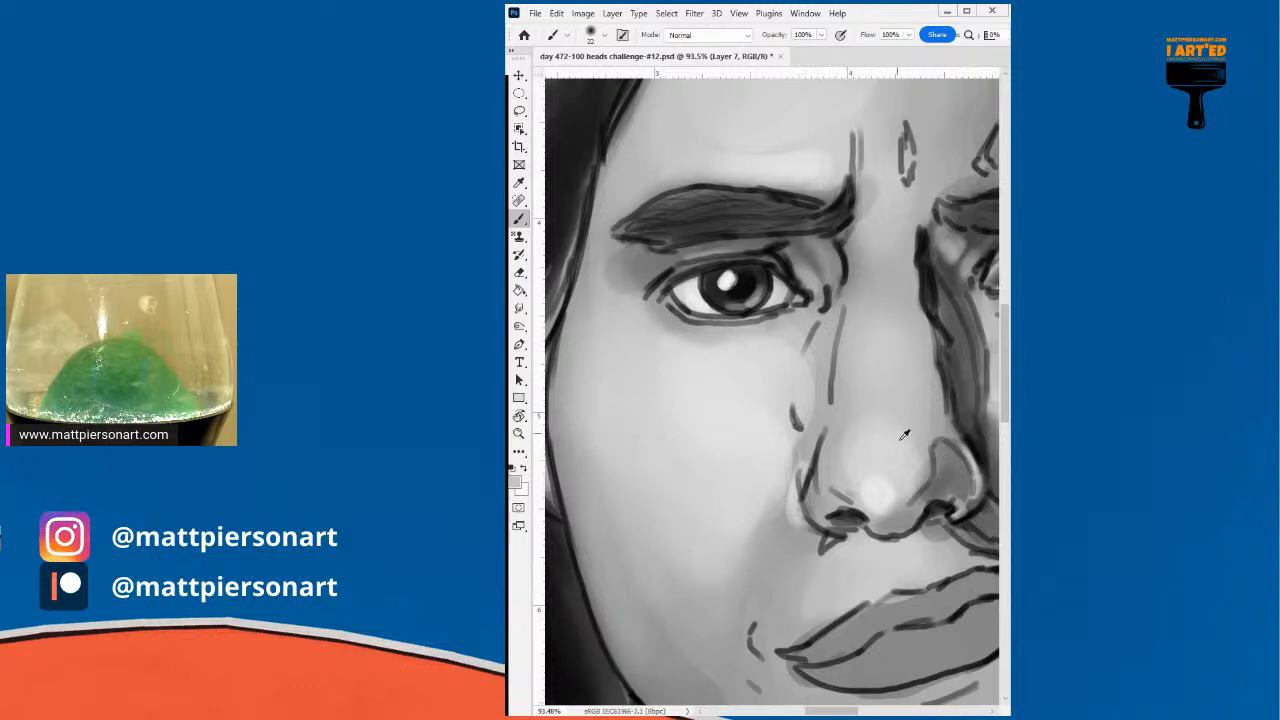
- Brighten and soften the highlight on the nose tip and lower bridge with sampled light greys
alt+click(883, 491)
drag(880, 480, 898, 478)
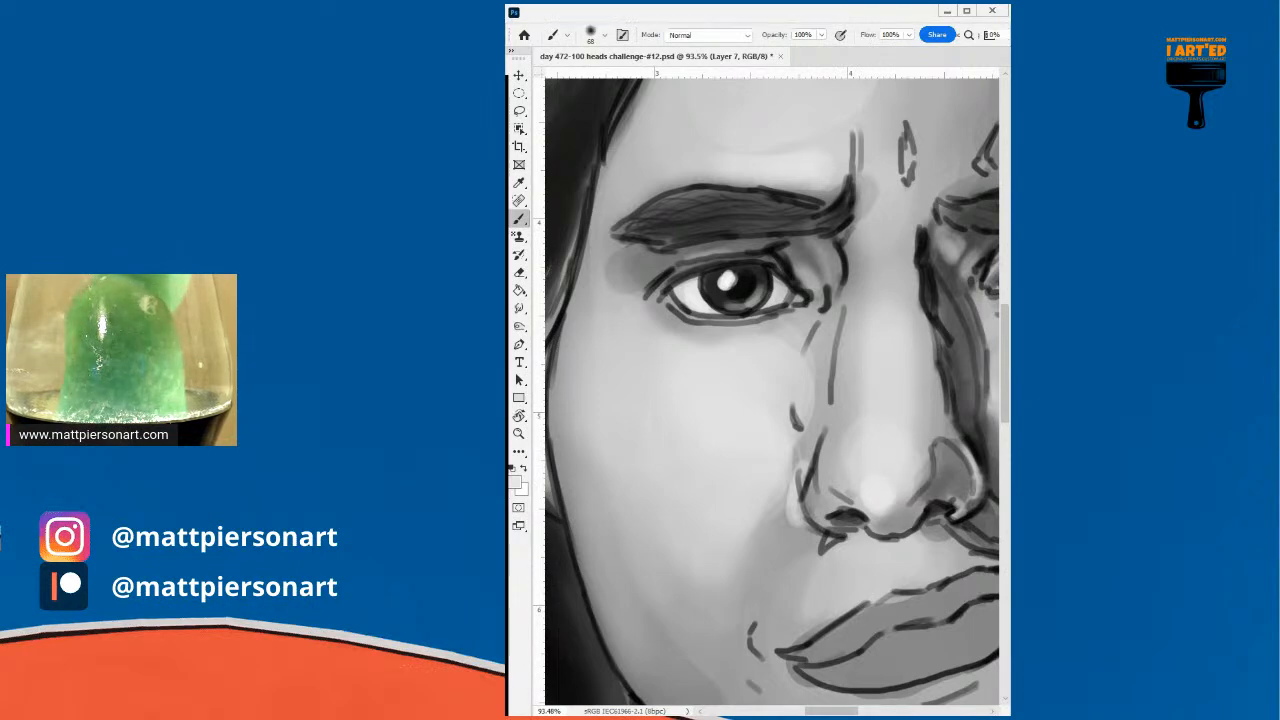
mouse_move(891, 494)
mouse_down()
mouse_move(826, 499)
mouse_move(888, 507)
mouse_move(863, 477)
mouse_move(818, 502)
mouse_up()
alt+click(912, 509)
key(ctrl+z)
key(ctrl+z)
alt+click(885, 488)
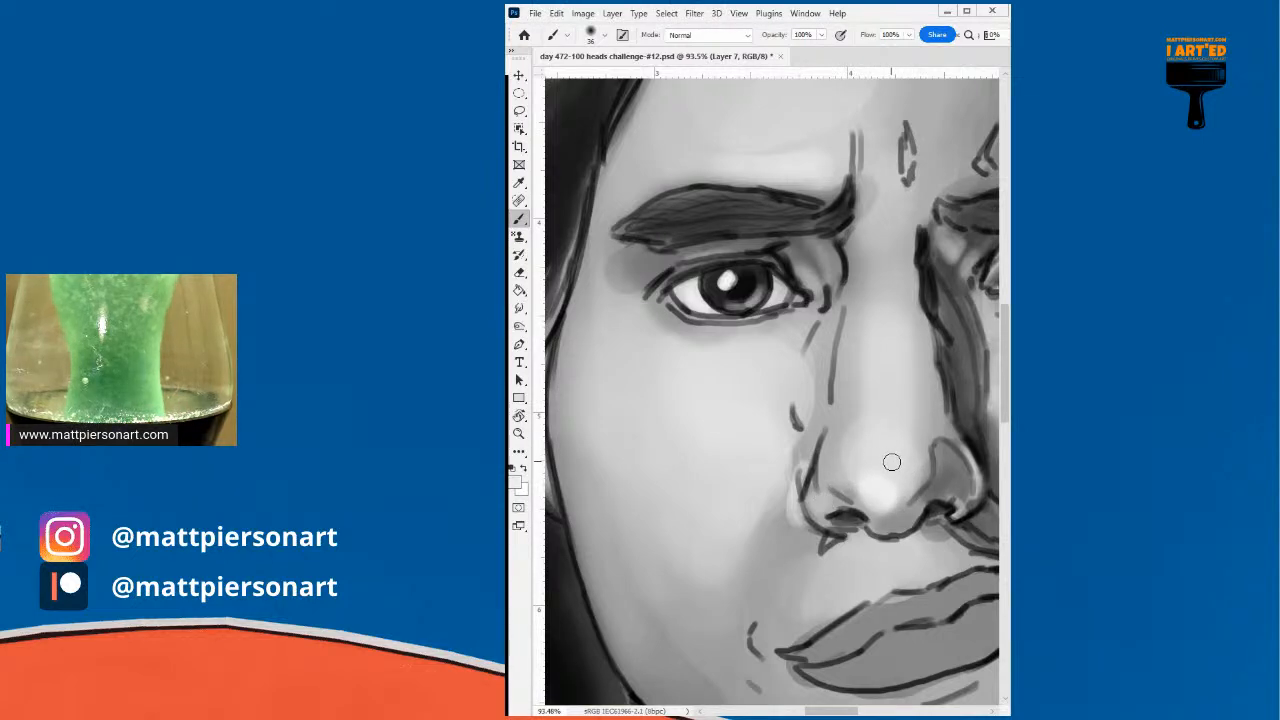
- Paint soft highlights on the chin with a large brush and blend them using sampled skin greys
drag(942, 387, 857, 437)
drag(1000, 407, 840, 433)
drag(922, 431, 881, 433)
mouse_move(820, 526)
mouse_down()
mouse_move(866, 526)
mouse_move(789, 527)
mouse_up()
key(ctrl+z)
key(ctrl+z)
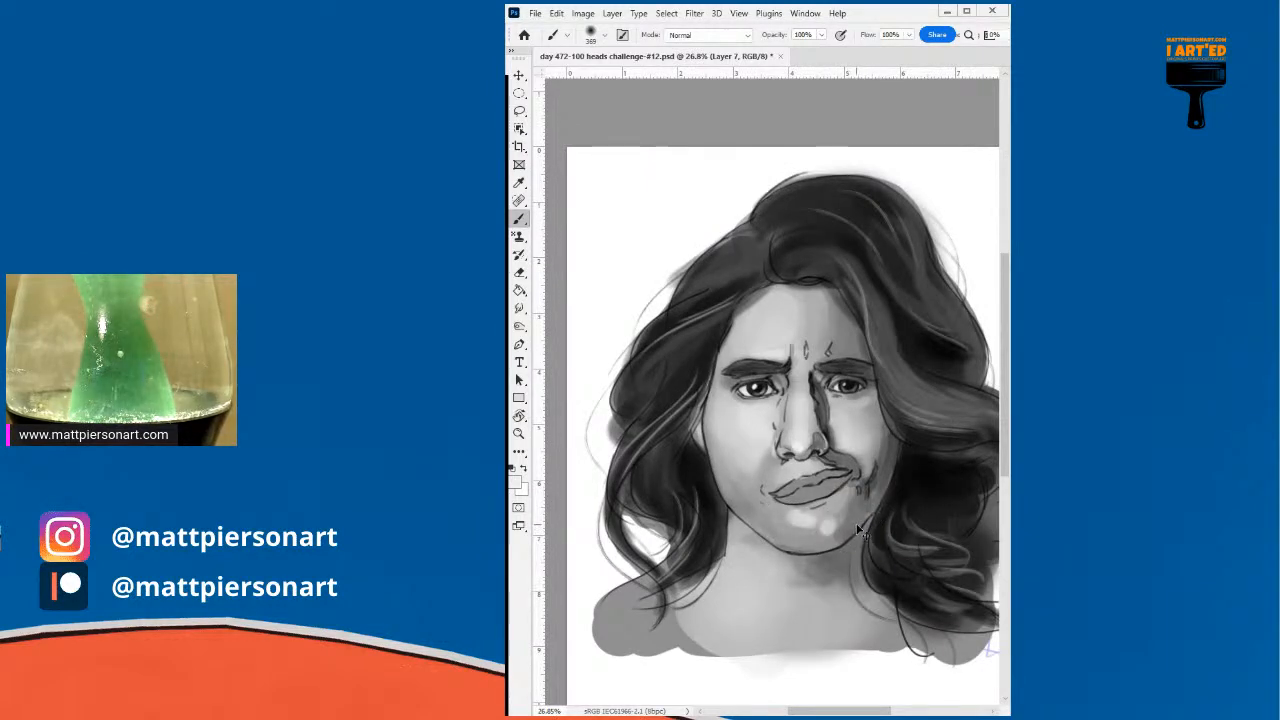
mouse_move(853, 524)
mouse_down()
mouse_move(784, 525)
mouse_move(808, 520)
mouse_up()
alt+click(811, 532)
alt+click(815, 511)
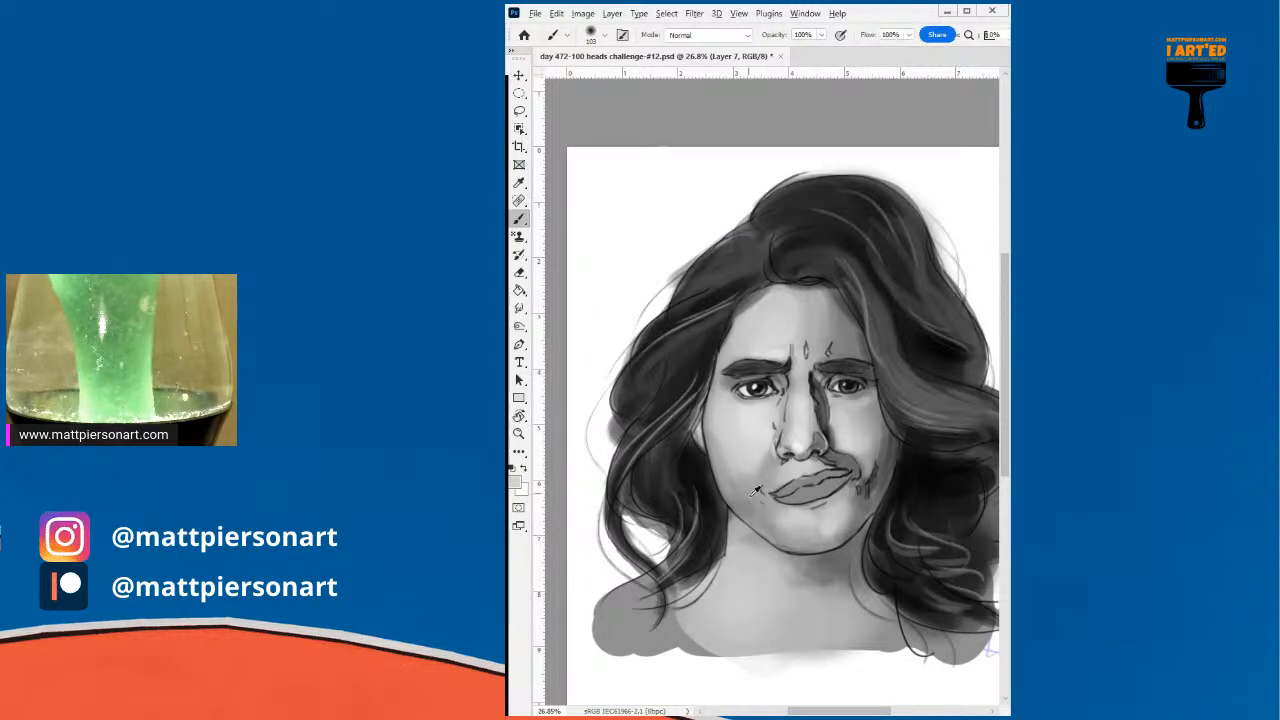
- Refine the left cheek's outer edge and the chin with sampled greys, and touch up the nose highlight
alt+click(720, 446)
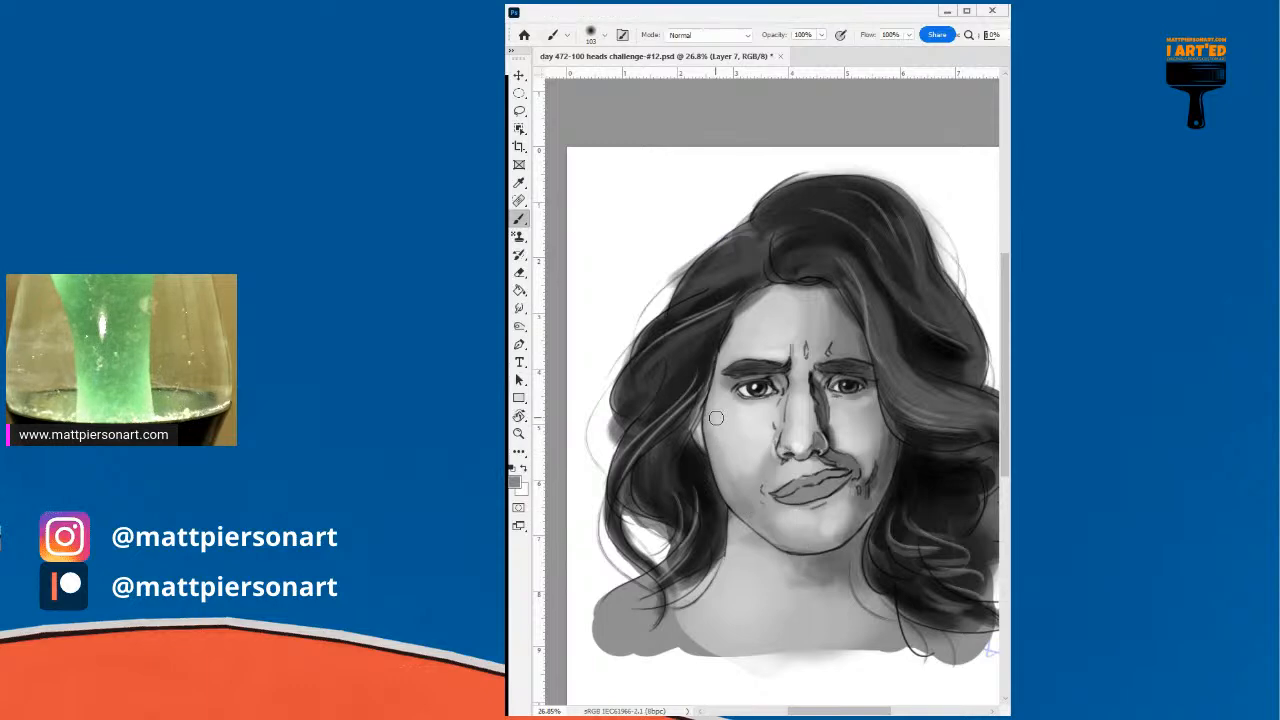
alt+click(791, 518)
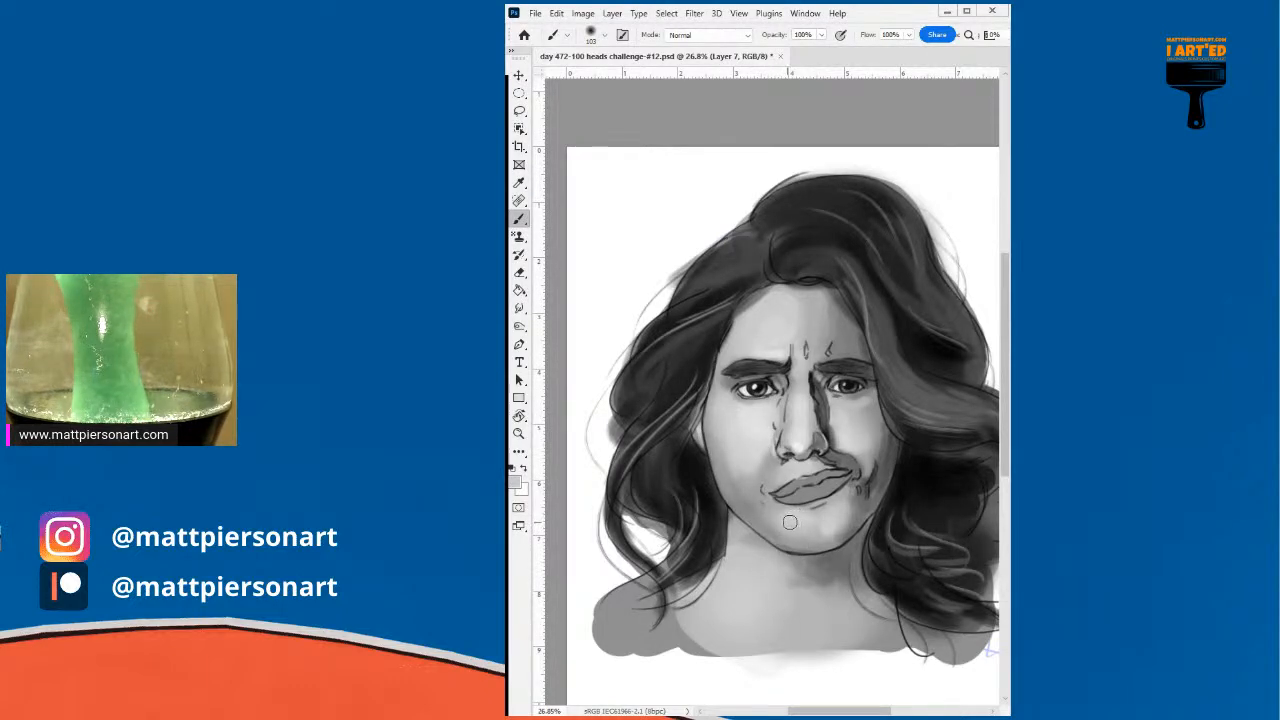
alt+click(800, 438)
drag(803, 440, 801, 441)
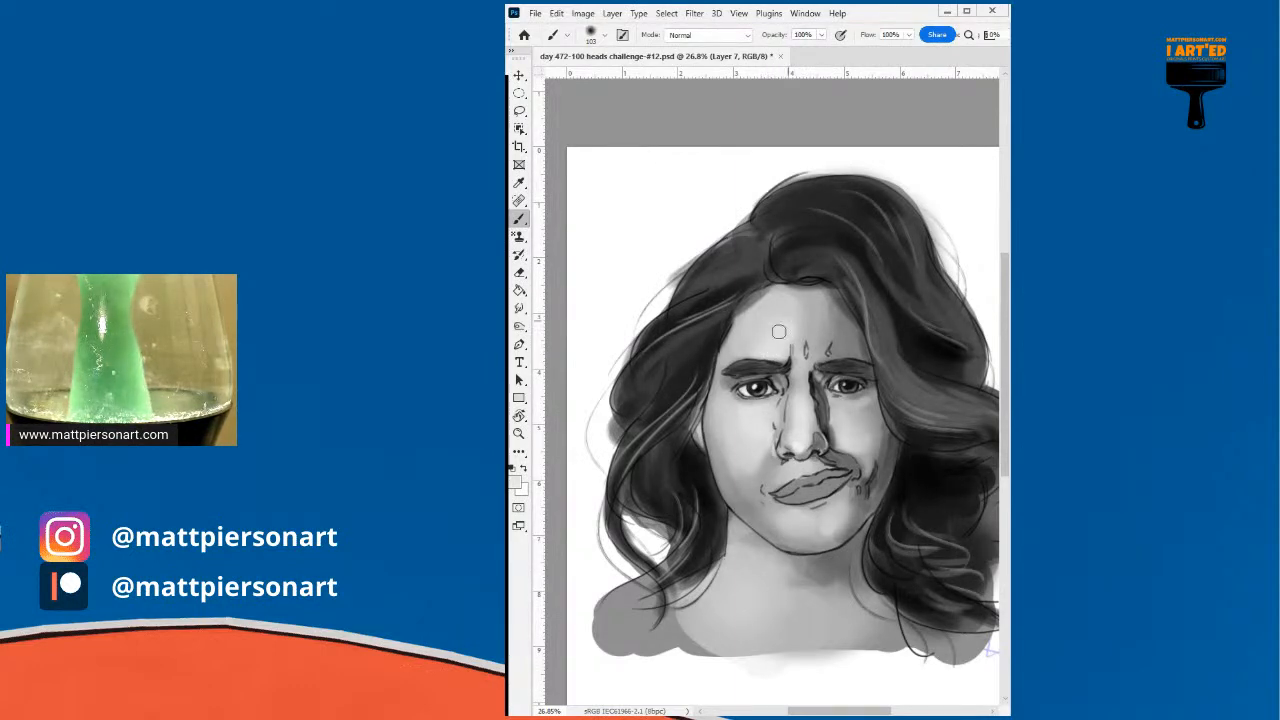
- Blend the forehead with sampled greys and brighten the right cheek beneath the eye
alt+click(735, 320)
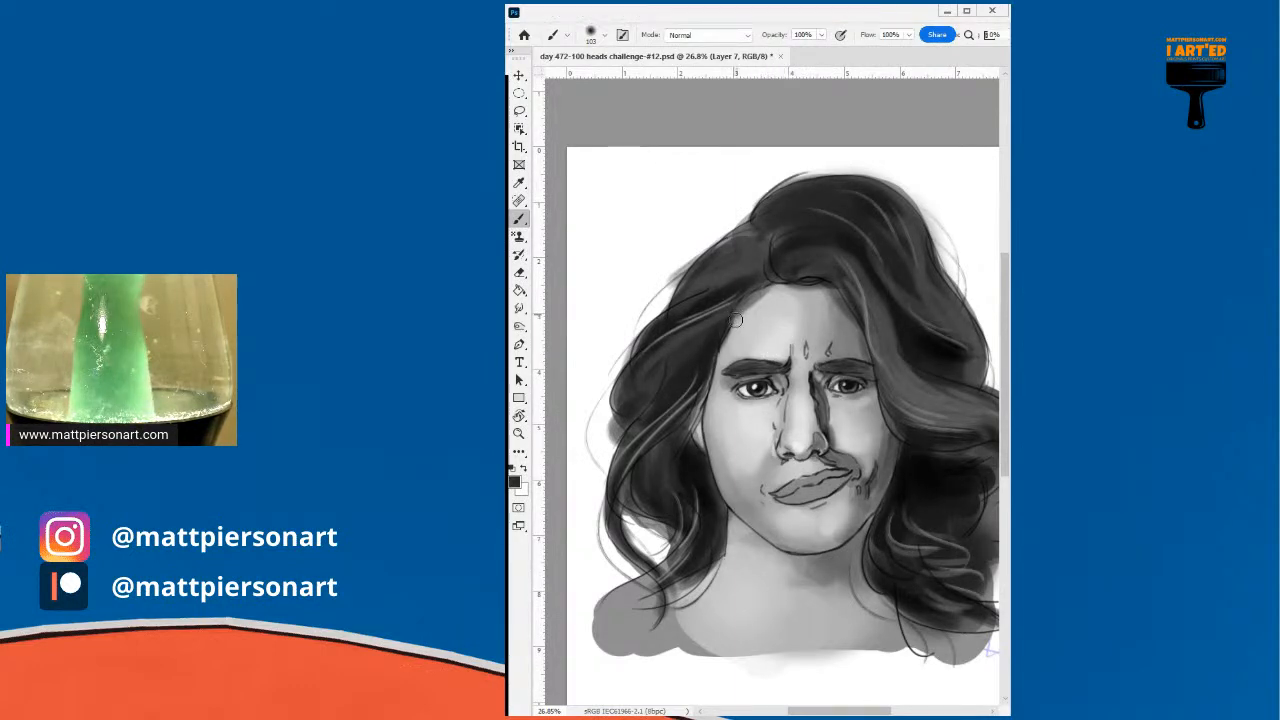
alt+click(795, 335)
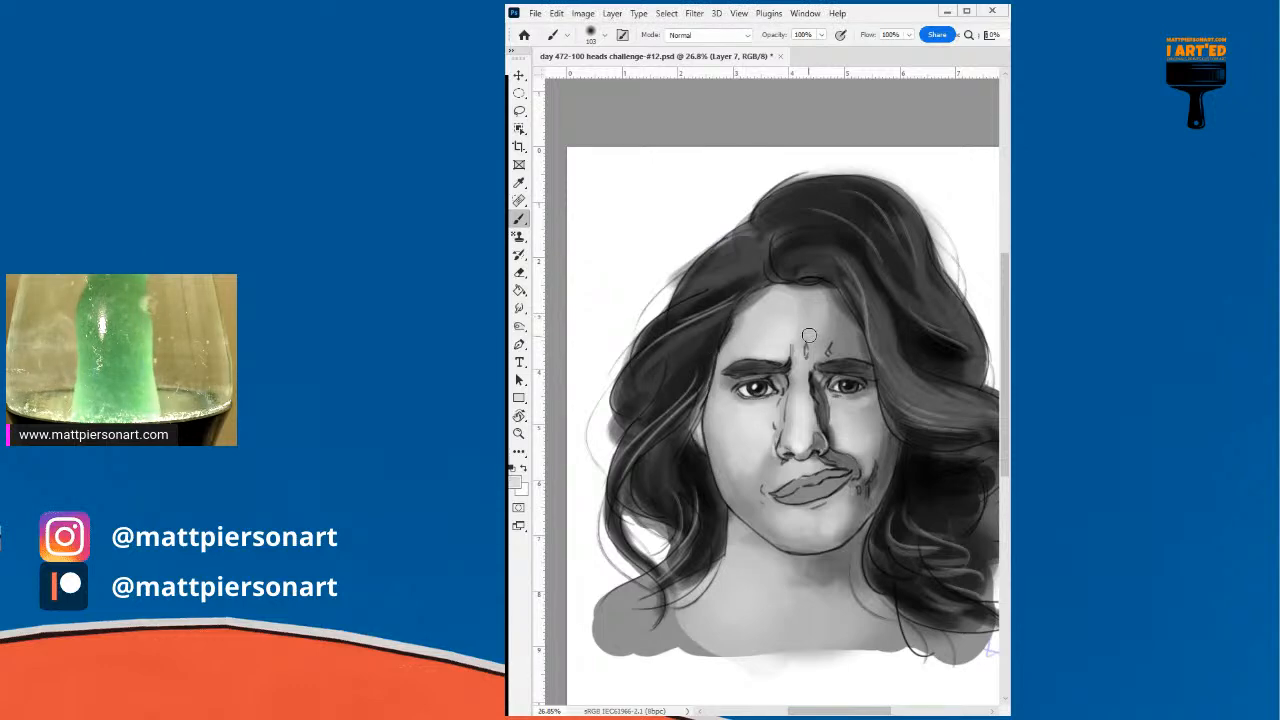
drag(791, 322, 827, 315)
alt+click(805, 308)
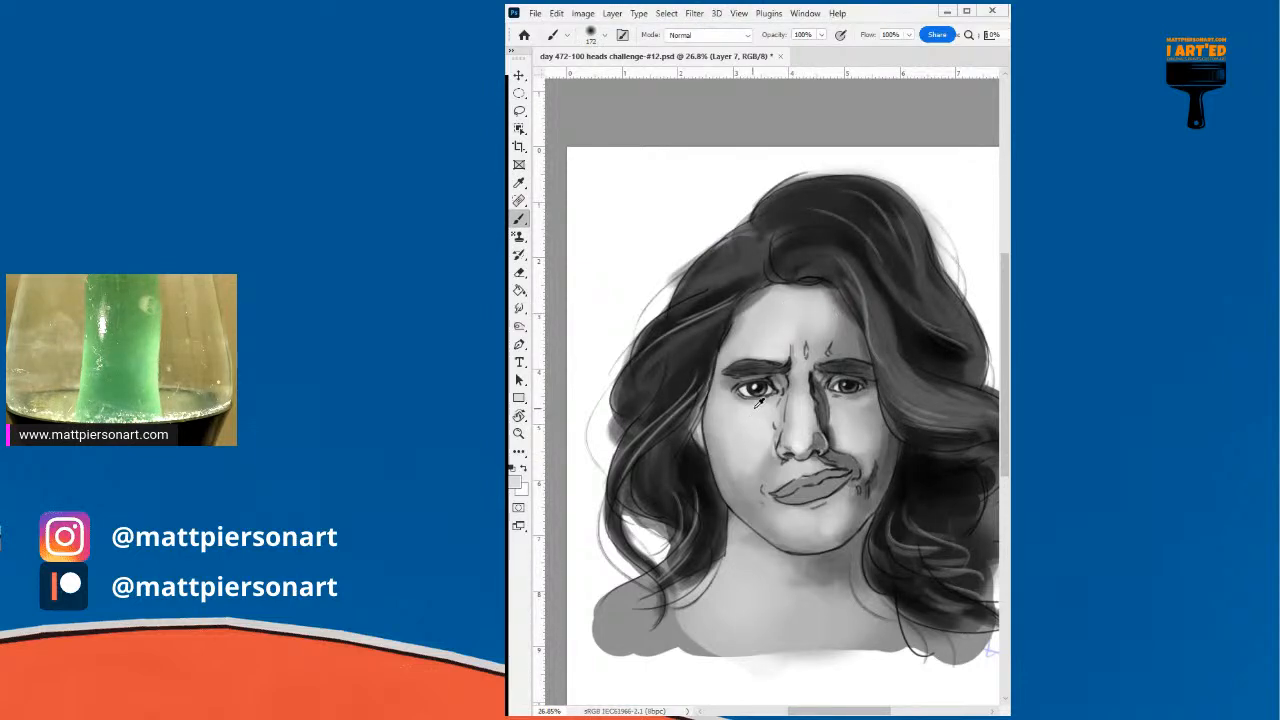
alt+click(850, 434)
drag(808, 426, 750, 436)
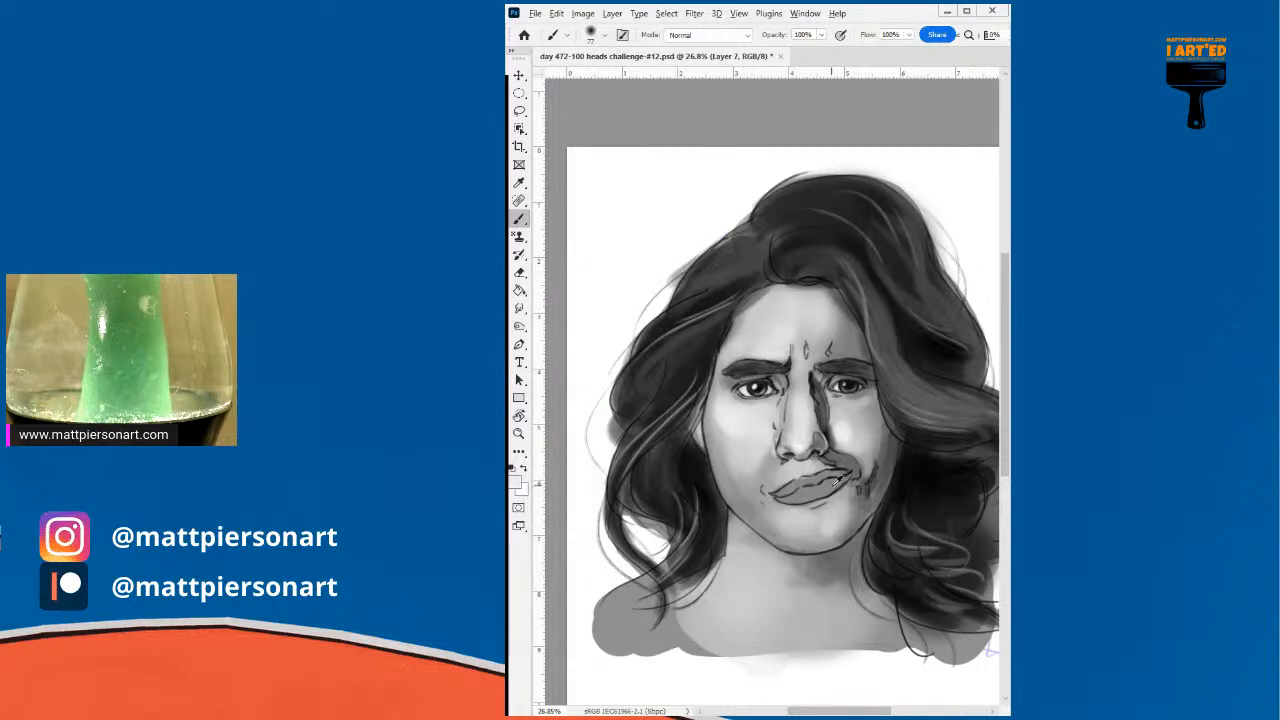
- Paint light grey highlights along the lower lip with a small soft brush
scroll(835, 480, up, 3)
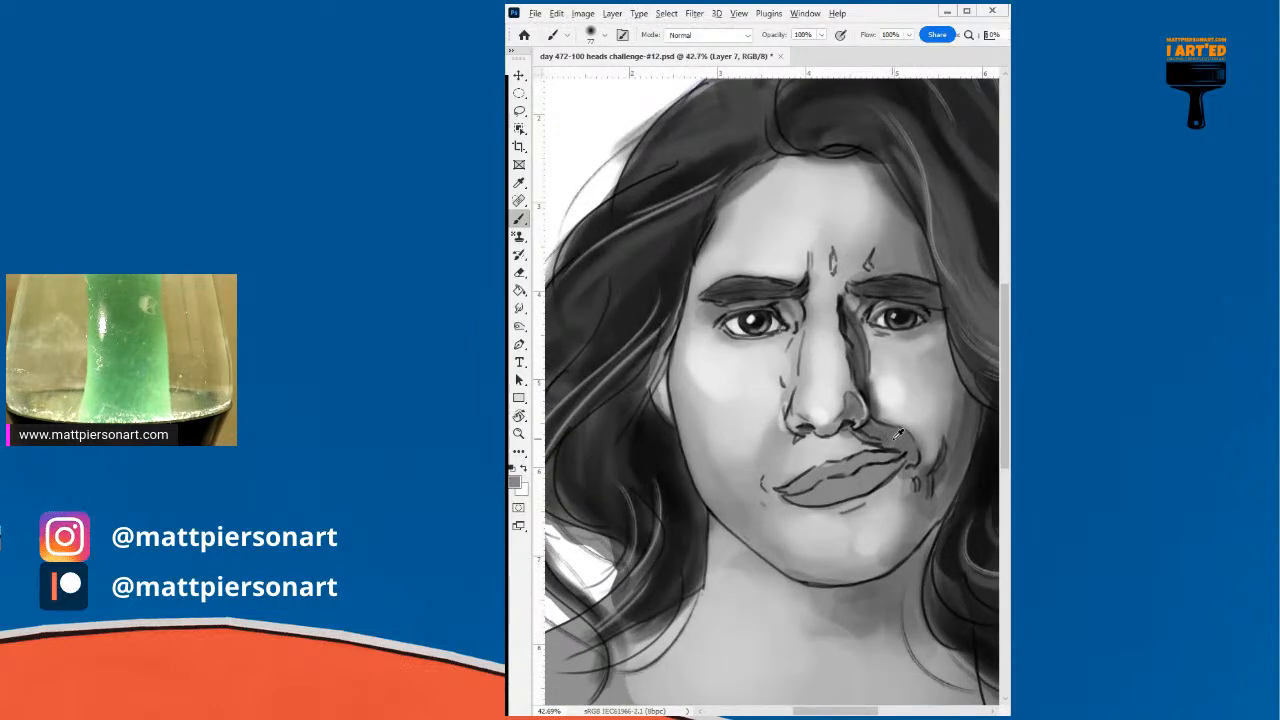
mouse_move(802, 492)
mouse_down()
mouse_move(881, 472)
mouse_move(806, 493)
mouse_move(890, 462)
mouse_move(808, 496)
mouse_move(873, 453)
mouse_move(843, 452)
mouse_move(824, 490)
mouse_move(872, 467)
mouse_up()
alt+click(827, 453)
click(873, 472)
click(852, 481)
click(832, 487)
click(822, 492)
drag(860, 481, 851, 483)
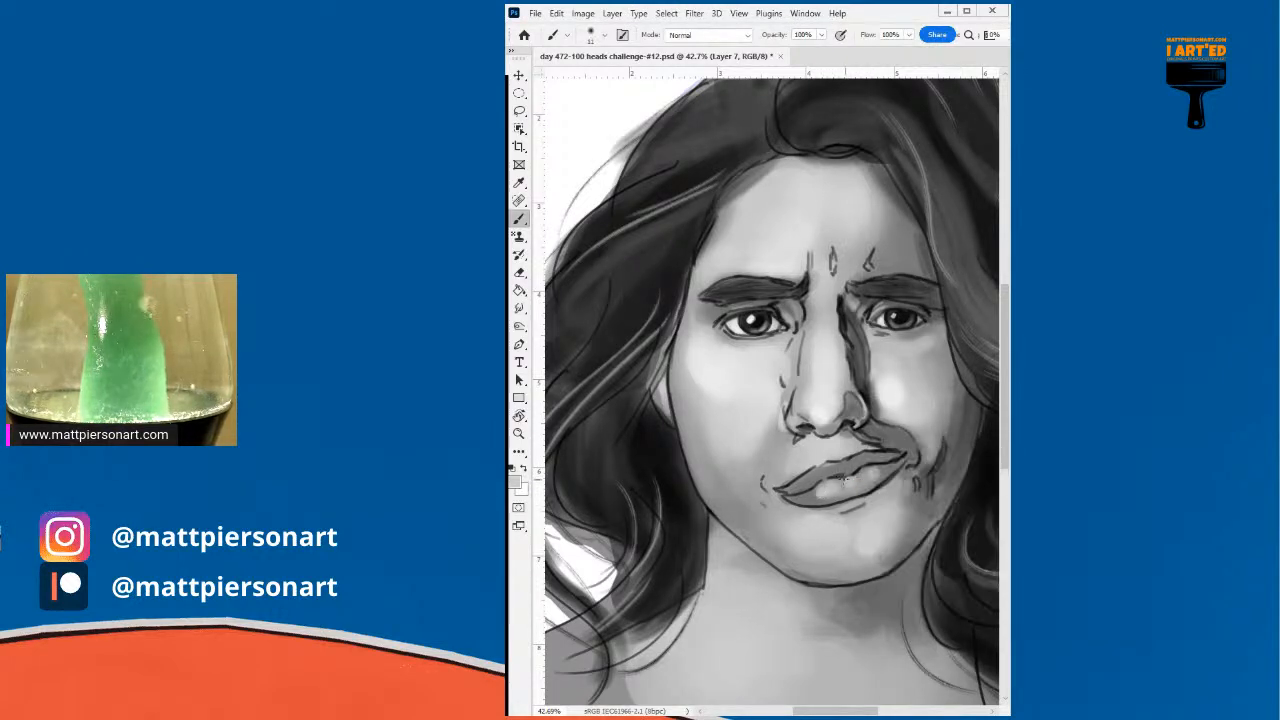
right_click(852, 482)
key(Escape)
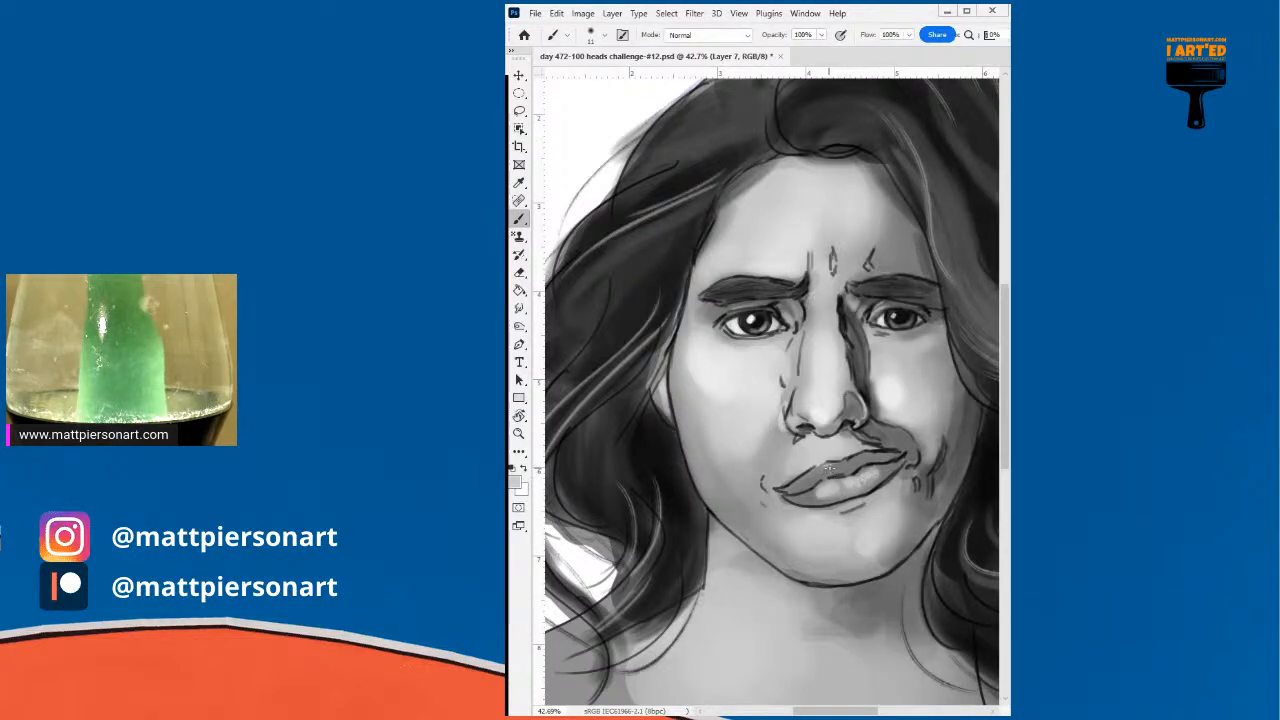
- Highlight the upper lip in light grey and shade both lips with sampled mid and dark greys
mouse_move(842, 468)
mouse_down()
mouse_move(856, 467)
mouse_move(845, 463)
mouse_up()
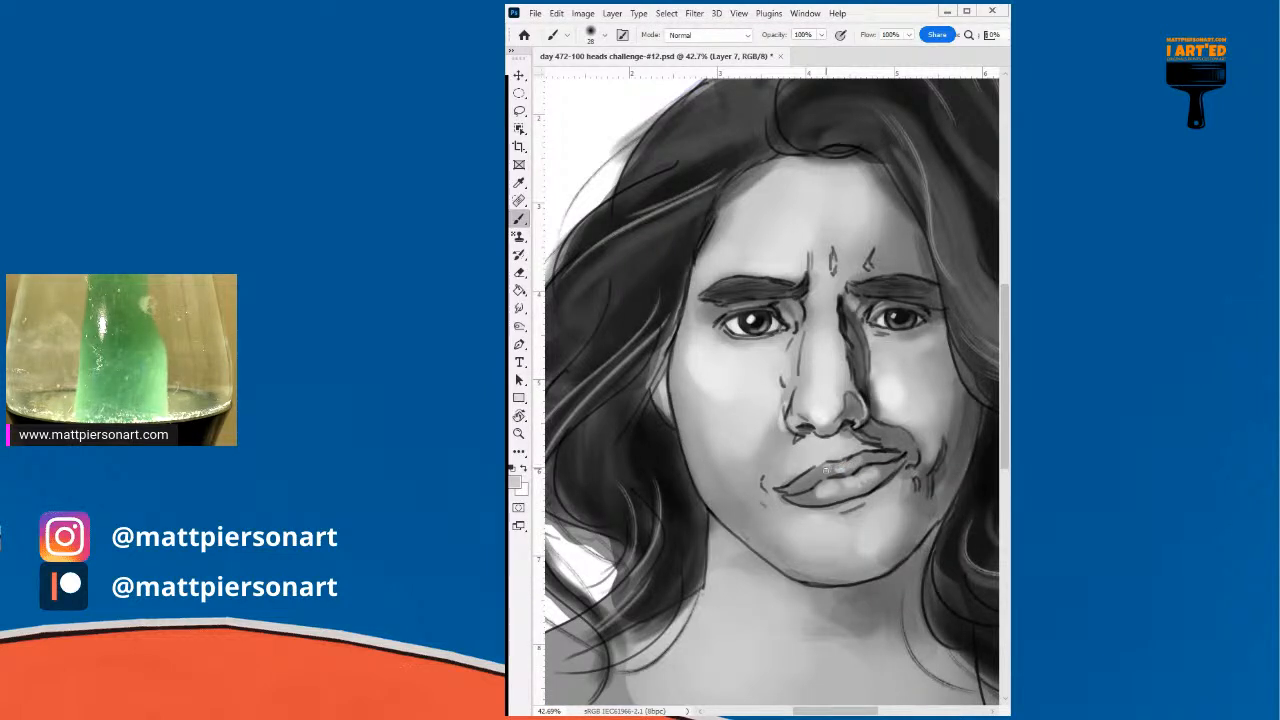
alt+click(835, 470)
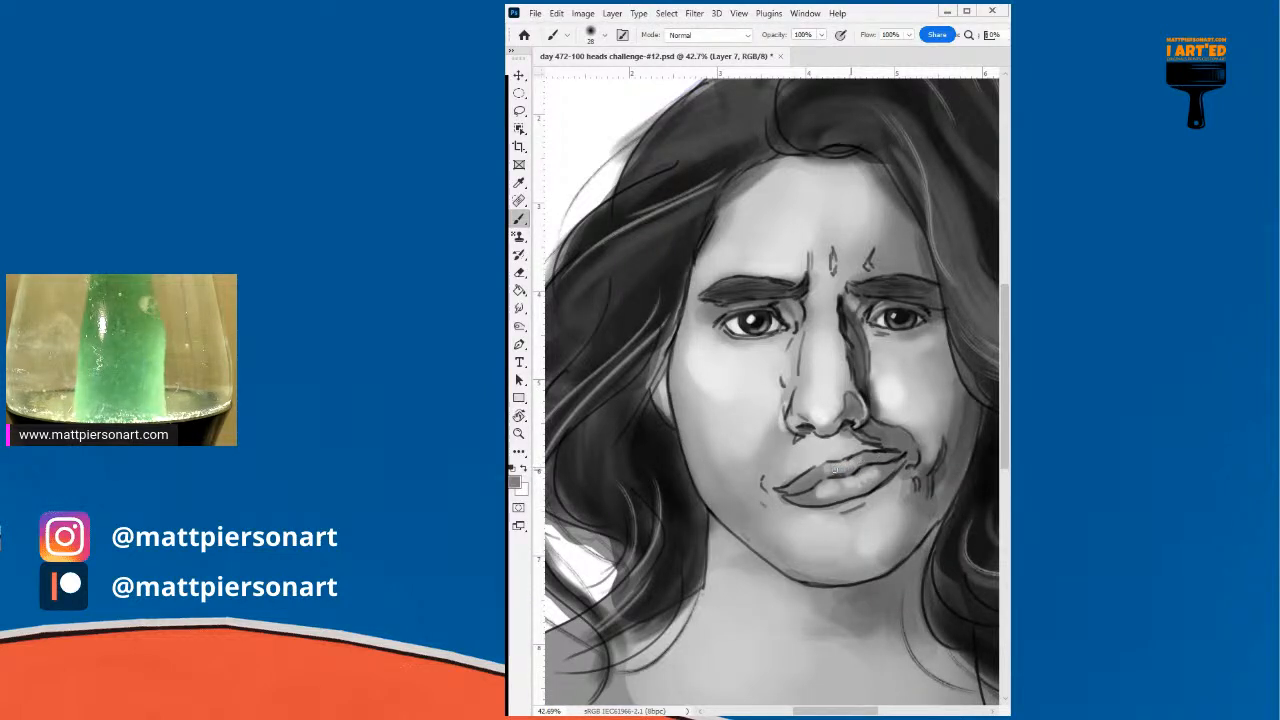
alt+click(887, 473)
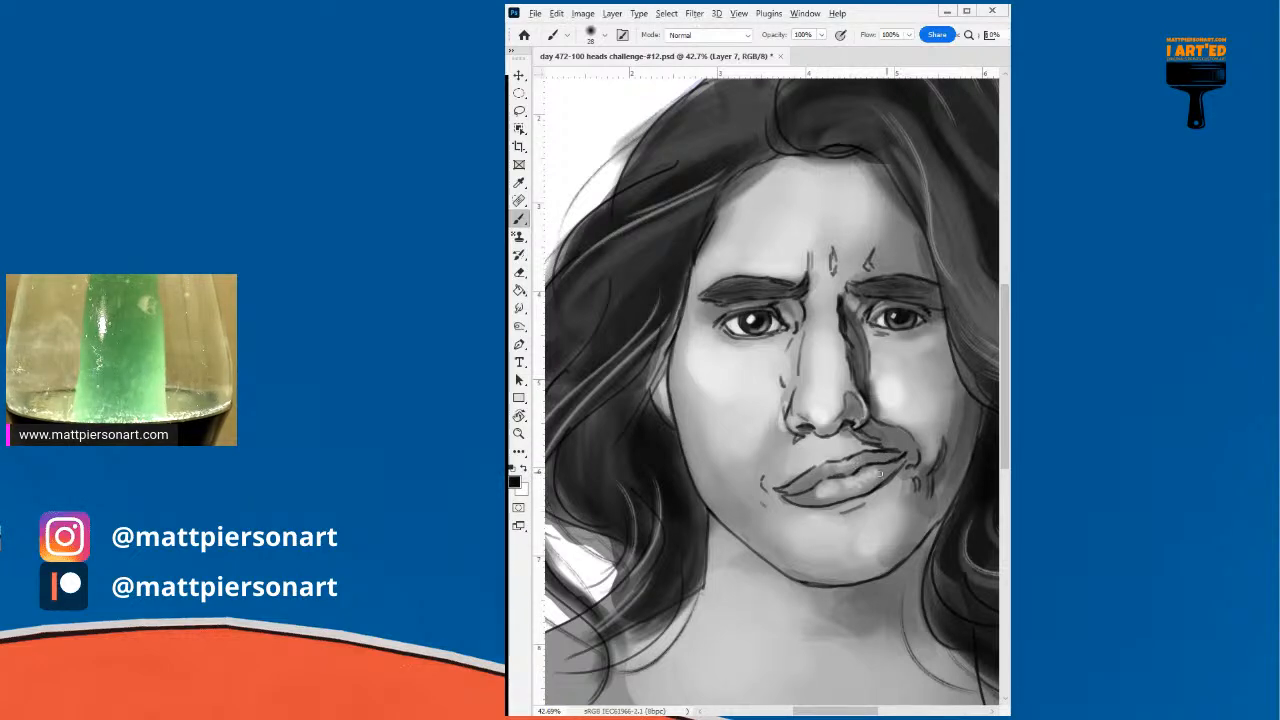
alt+click(873, 455)
alt+click(881, 452)
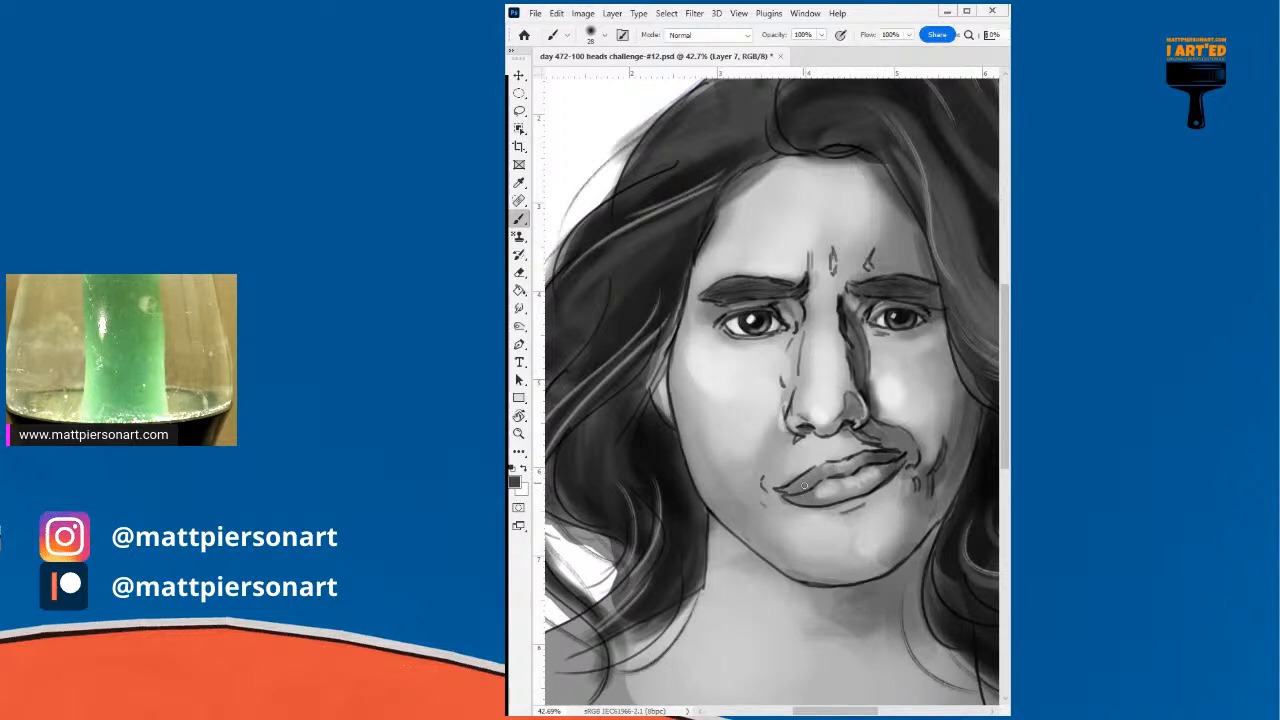
- Blend the skin around the mouth corners and the fold above the right corner with sampled greys
alt+click(841, 523)
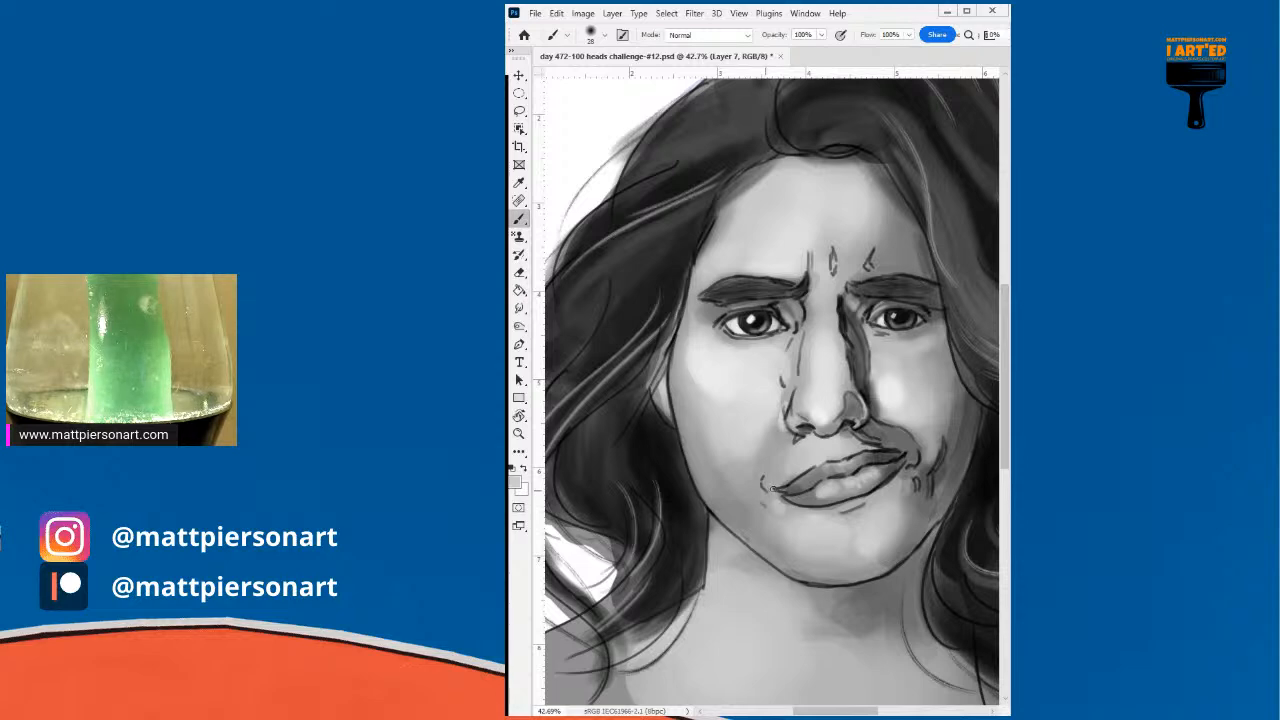
alt+right_click(946, 464)
mouse_move(942, 444)
mouse_down()
mouse_move(911, 458)
mouse_move(935, 430)
mouse_up()
alt+click(910, 459)
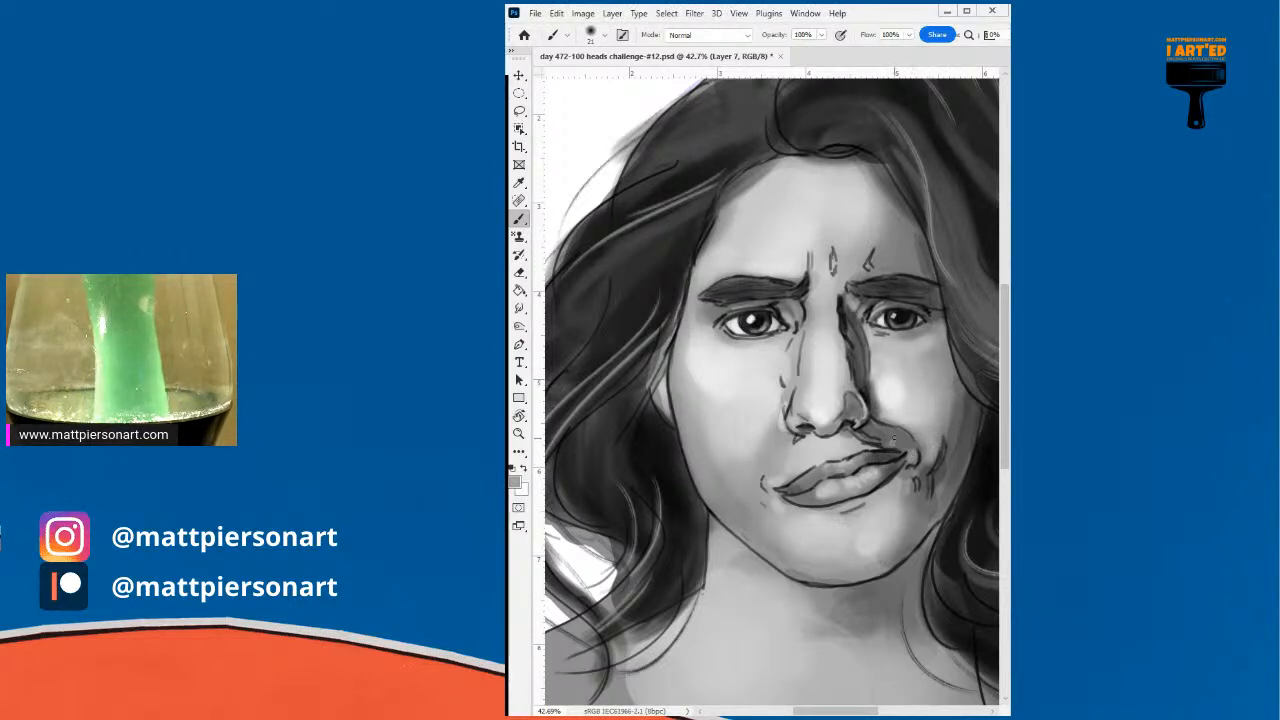
alt+right_click(907, 422)
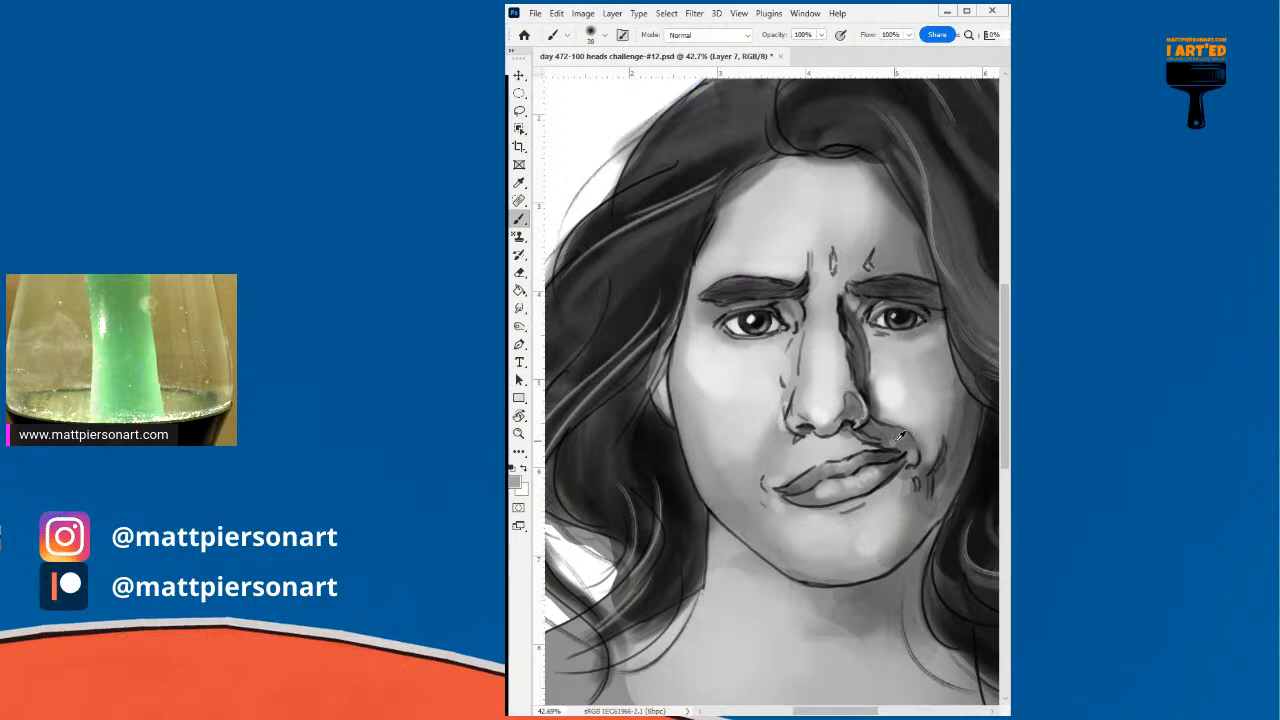
mouse_move(894, 443)
mouse_down()
mouse_move(875, 429)
mouse_move(902, 438)
mouse_up()
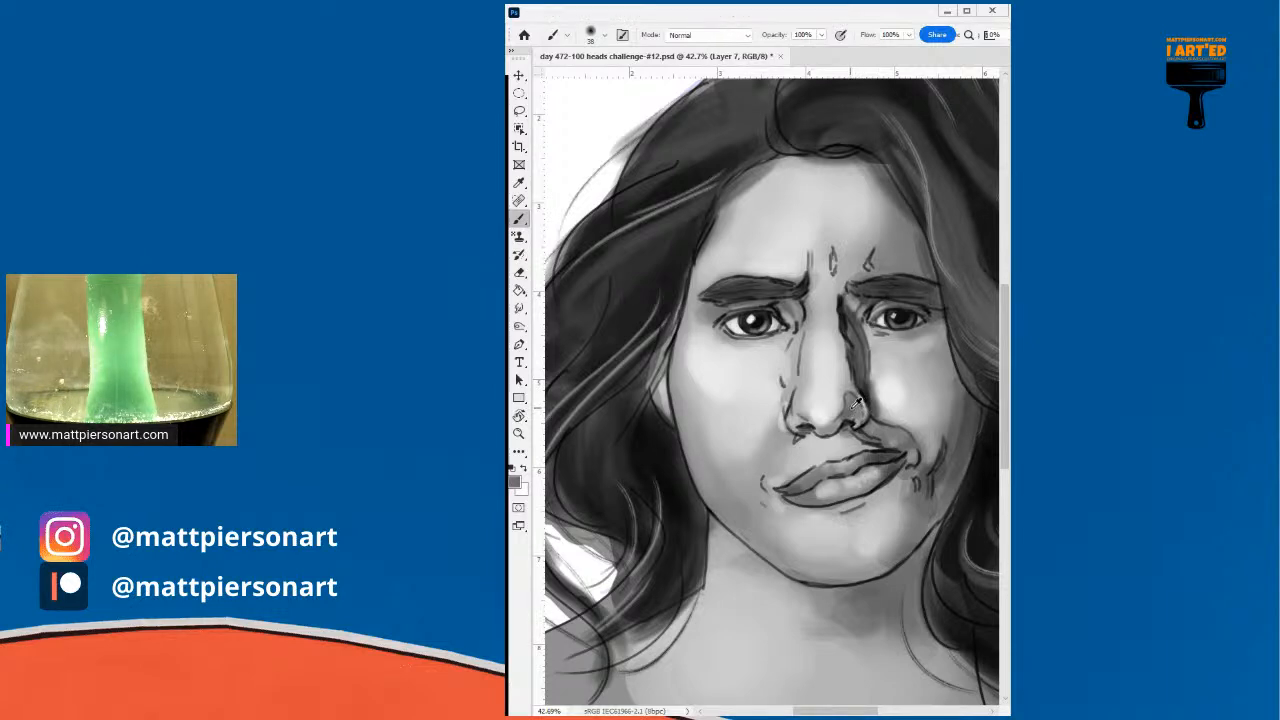
- Shade the right nostril and the nose's shadow side with sampled dark grey, blending toward the right cheek
alt+click(862, 370)
alt+click(906, 412)
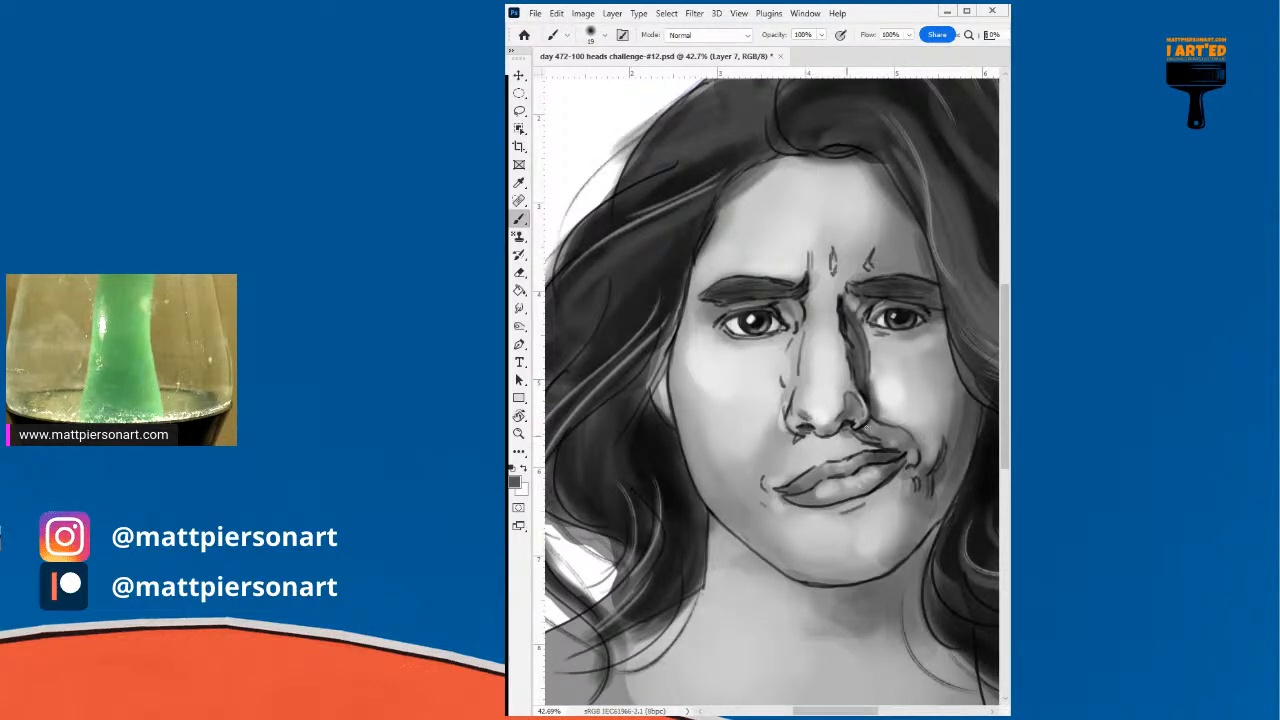
drag(911, 388, 880, 440)
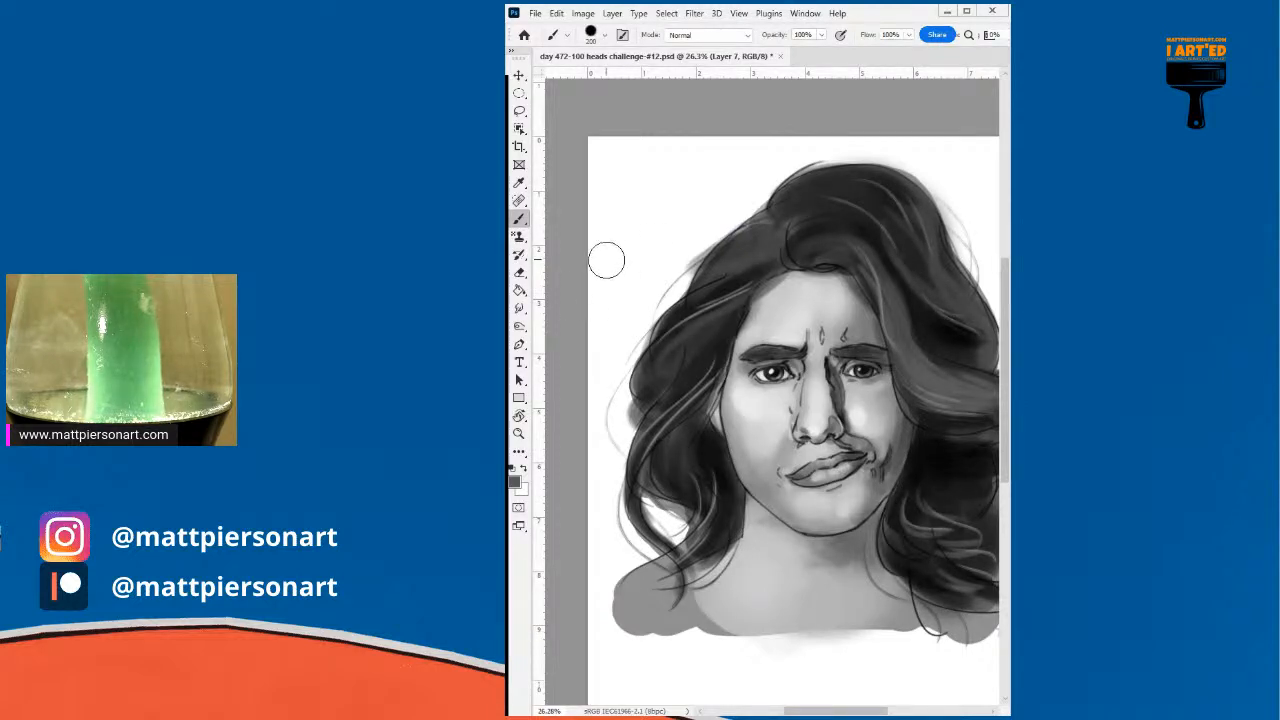
- Shrink the hard round brush to a fine writing size and reset the painting colour to black
key(bracketleft)
key(bracketleft)
key(bracketleft)
key(bracketleft)
key(bracketleft)
key(bracketleft)
key(bracketleft)
key(bracketleft)
key(bracketleft)
key(bracketleft)
key(bracketleft)
key(bracketleft)
key(bracketleft)
key(bracketleft)
key(bracketleft)
key(bracketleft)
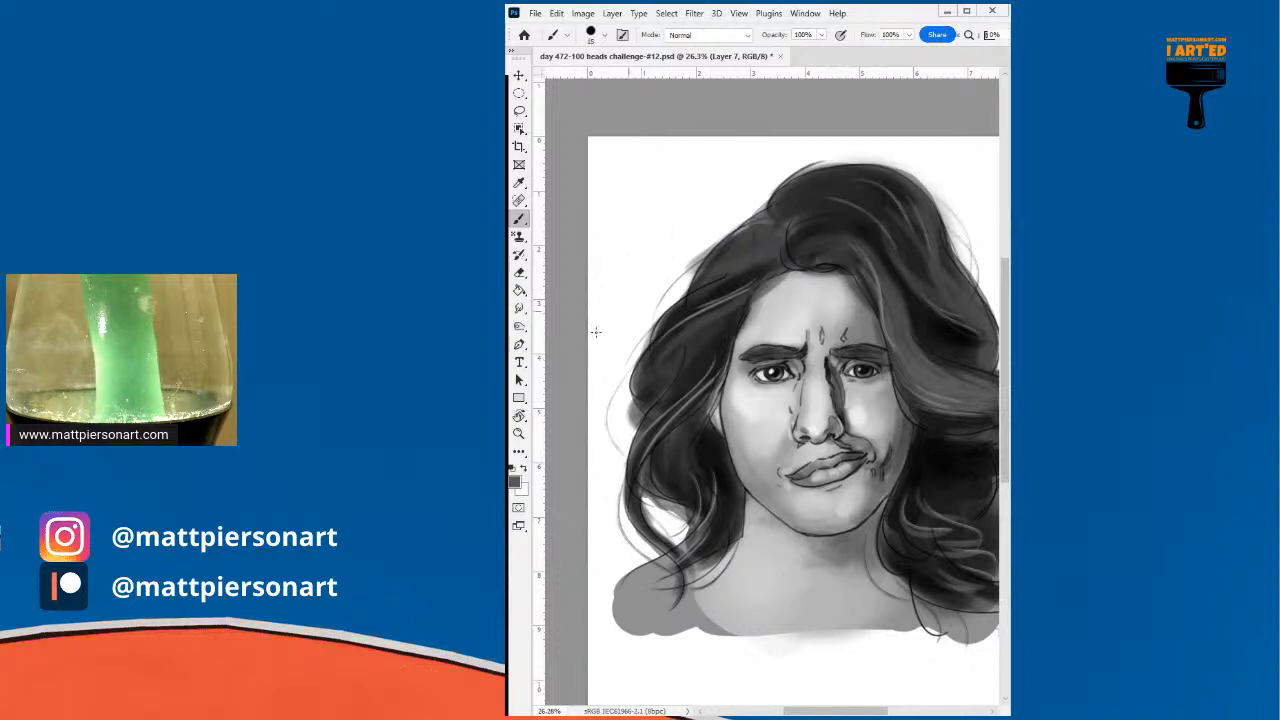
click(512, 467)
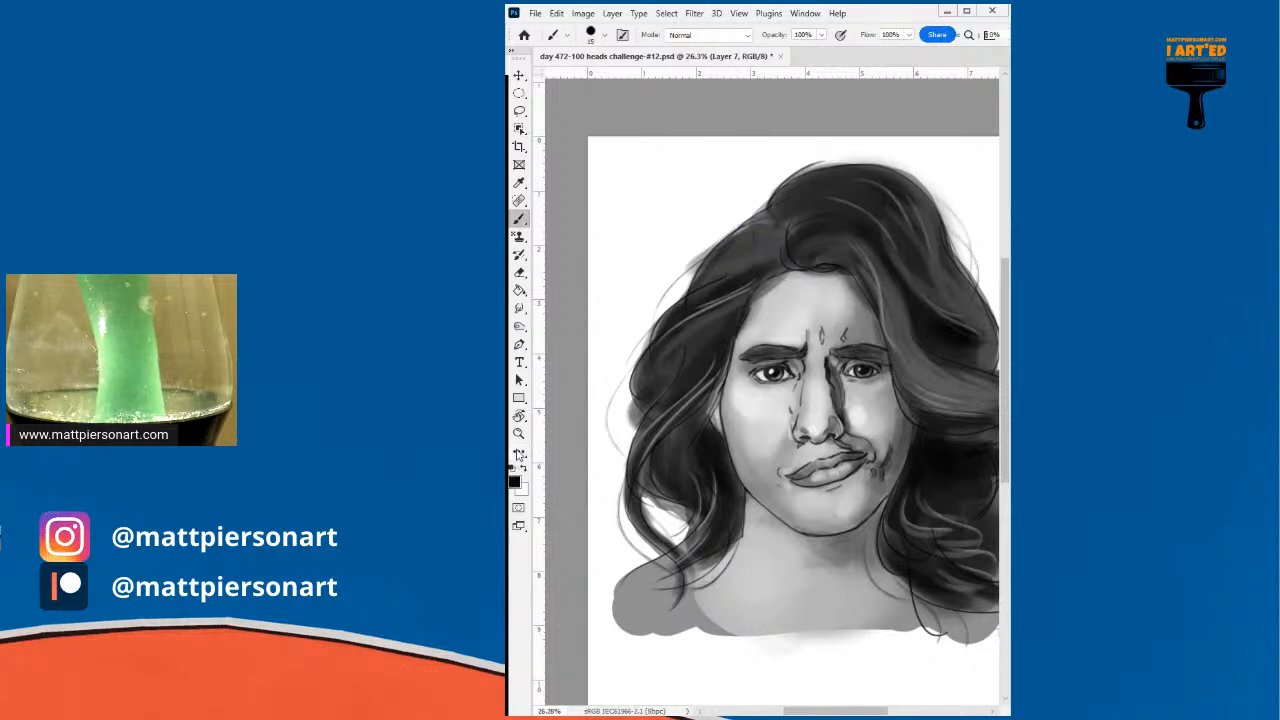
drag(711, 250, 820, 246)
key(bracketleft)
key(bracketleft)
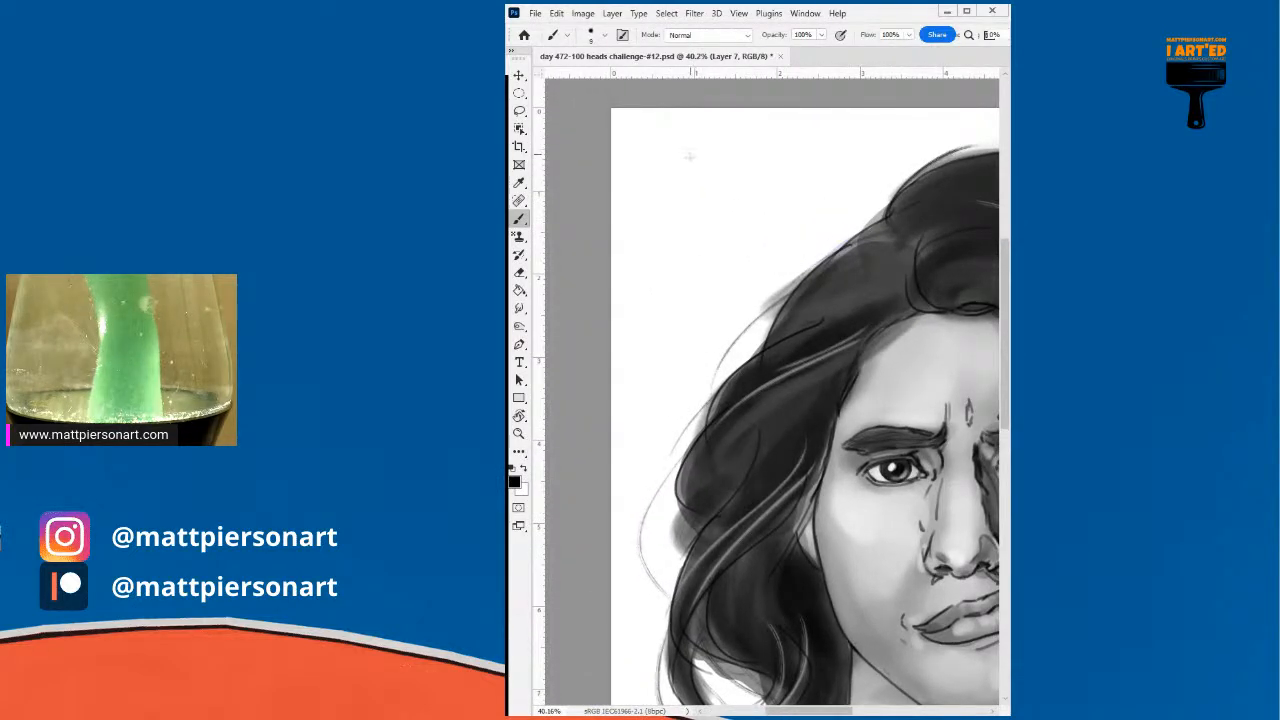
mouse_move(682, 153)
mouse_down()
mouse_move(686, 186)
mouse_move(680, 174)
mouse_up()
key(ctrl+z)
mouse_move(680, 148)
mouse_down()
mouse_move(681, 164)
mouse_move(739, 164)
mouse_move(706, 150)
mouse_move(712, 170)
mouse_move(726, 150)
mouse_move(735, 166)
mouse_move(675, 192)
mouse_move(686, 202)
mouse_up()
key(ctrl+z)
key(ctrl+z)
- Handwrite the label "P22" with "#12" beneath it in the blank upper-left corner of the canvas
mouse_move(668, 188)
mouse_down()
mouse_move(686, 214)
mouse_move(694, 190)
mouse_move(725, 197)
mouse_up()
drag(877, 168, 825, 184)
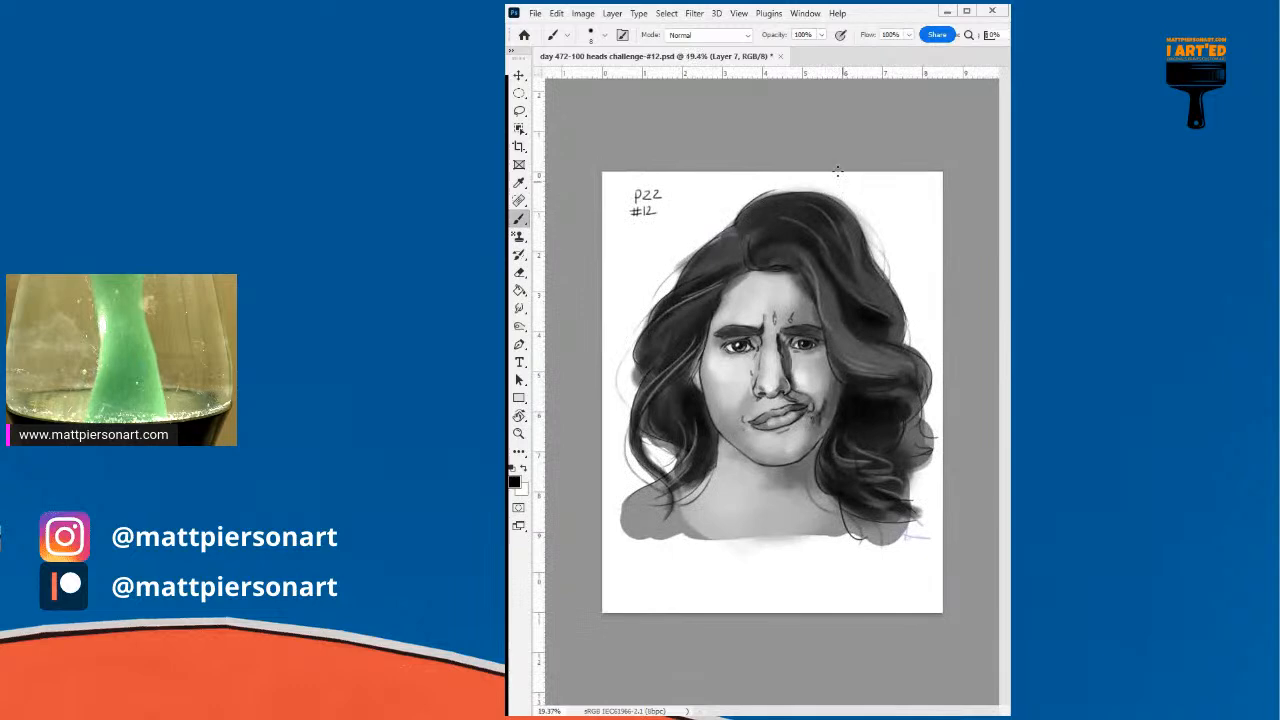